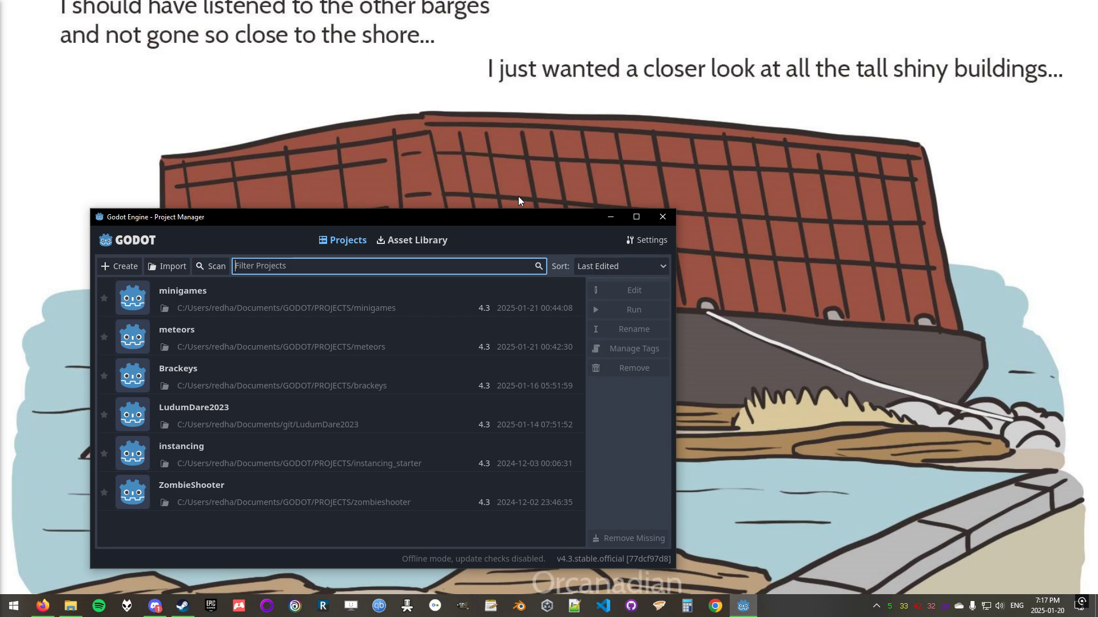
Minimize and restore the Godot Project Manager window, and move it to the middle of the desktop.
{"action": "left_click", "coordinate": [610, 218]}
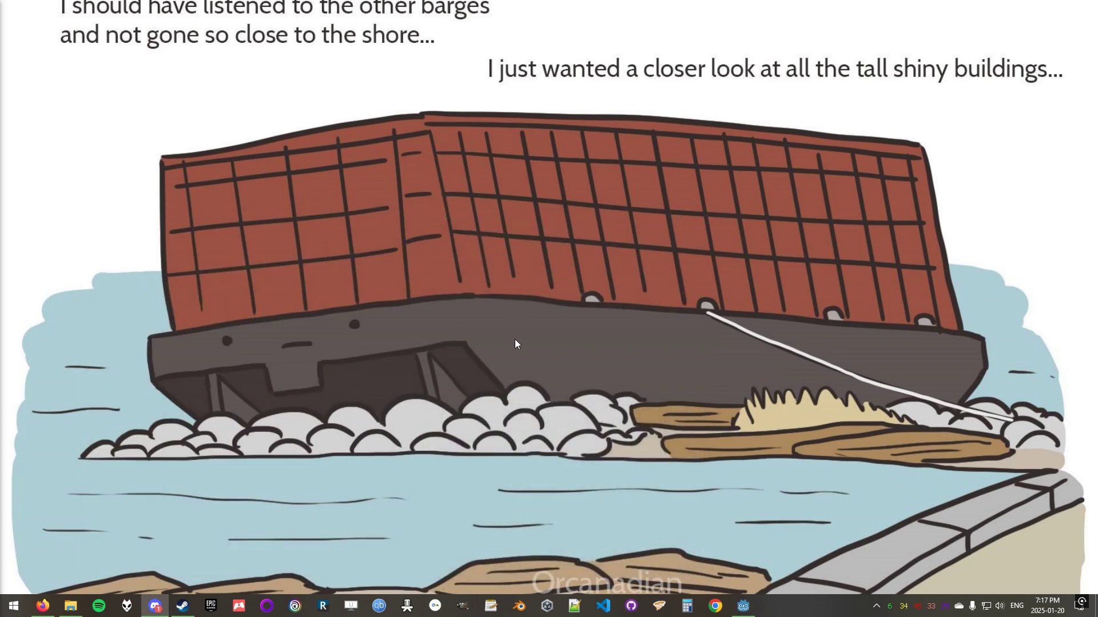
{"action": "left_click", "coordinate": [744, 606]}
{"action": "left_click_drag", "start_coordinate": [403, 222], "coordinate": [420, 218]}
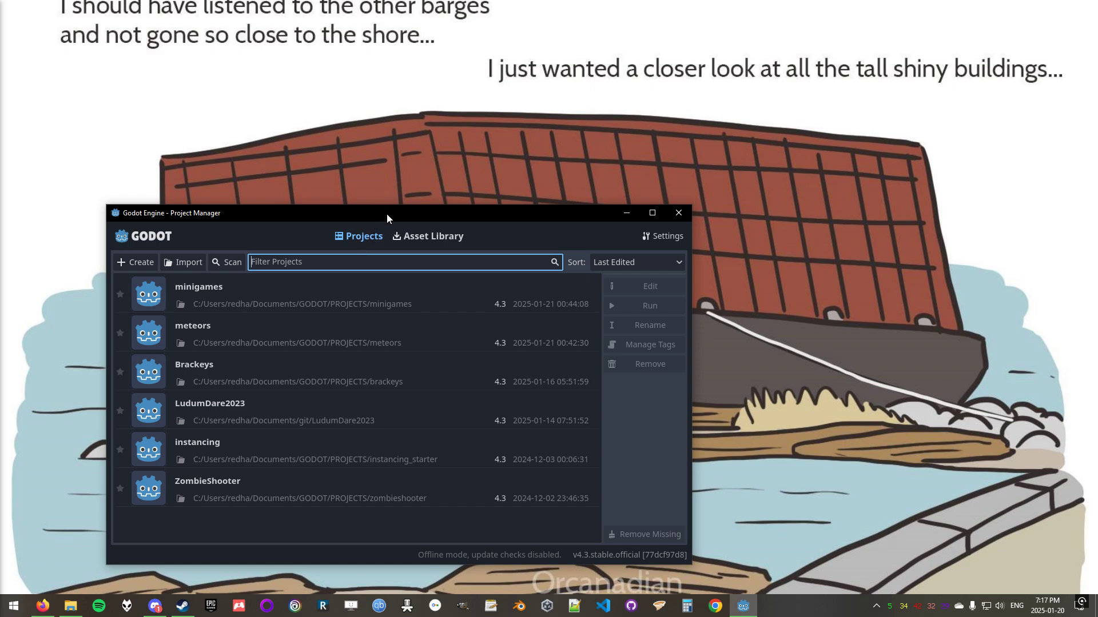
{"action": "left_click_drag", "start_coordinate": [387, 214], "coordinate": [545, 201]}
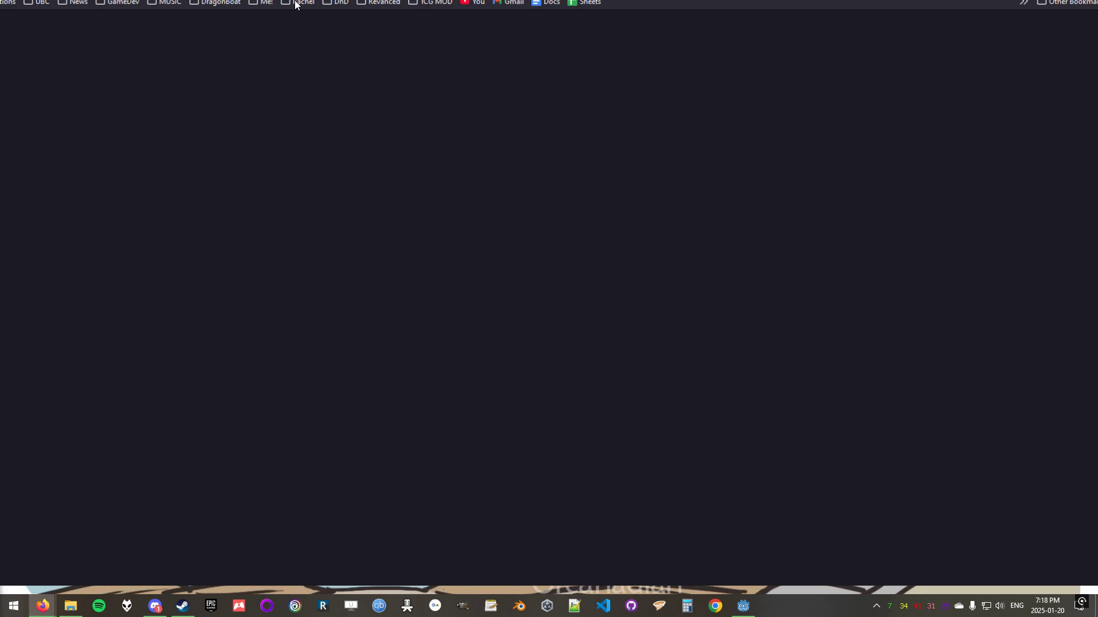
Download the standard Godot Engine 4.3 for Windows from godotengine.org in Firefox, and close the browser.
{"action": "left_click", "coordinate": [303, 38]}
{"action": "type", "text": "godotengine.org/"}
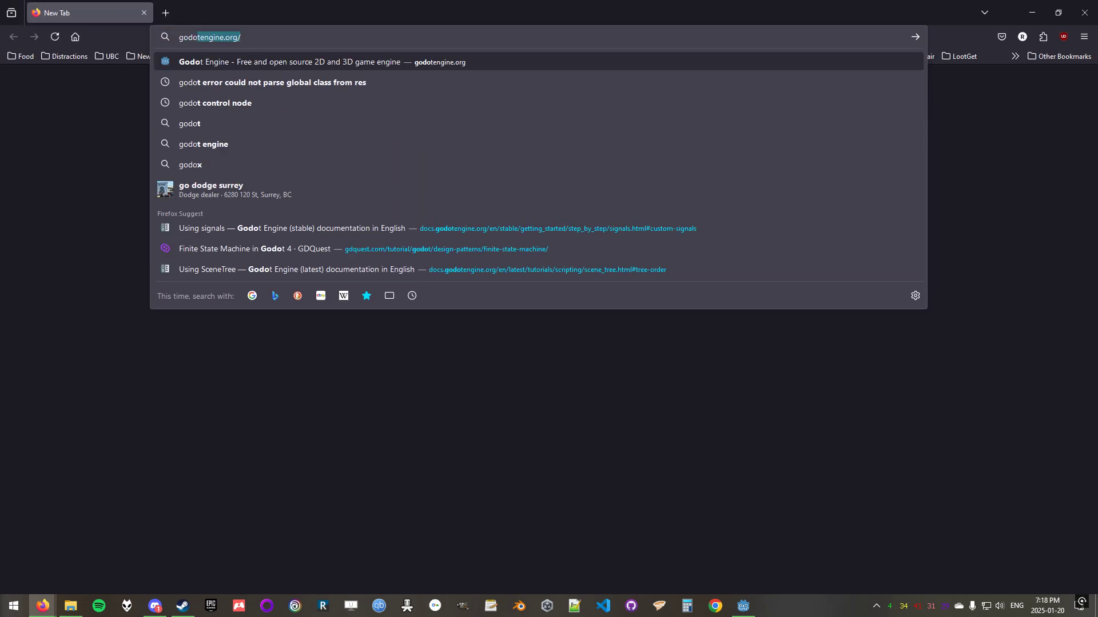
{"action": "key", "text": "Return"}
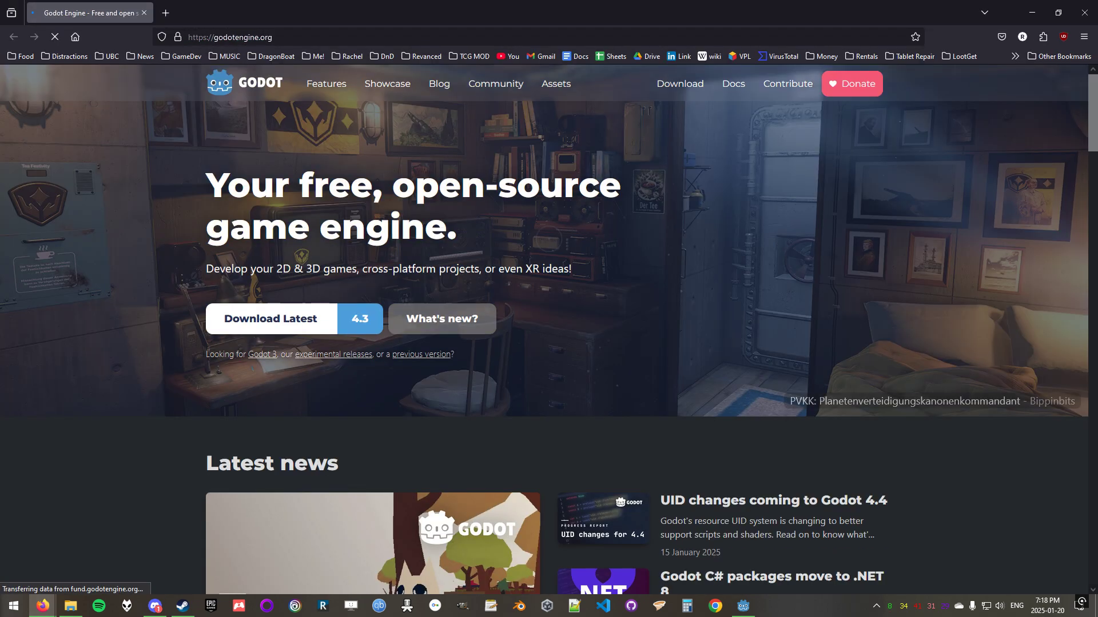
{"action": "left_click", "coordinate": [247, 324]}
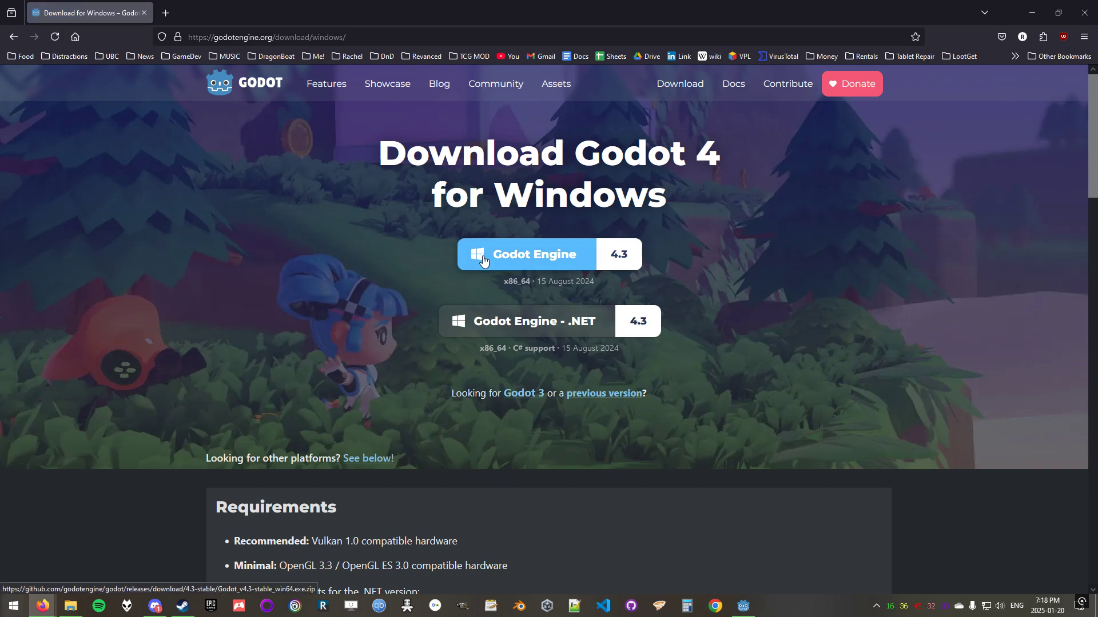
{"action": "left_click", "coordinate": [483, 260]}
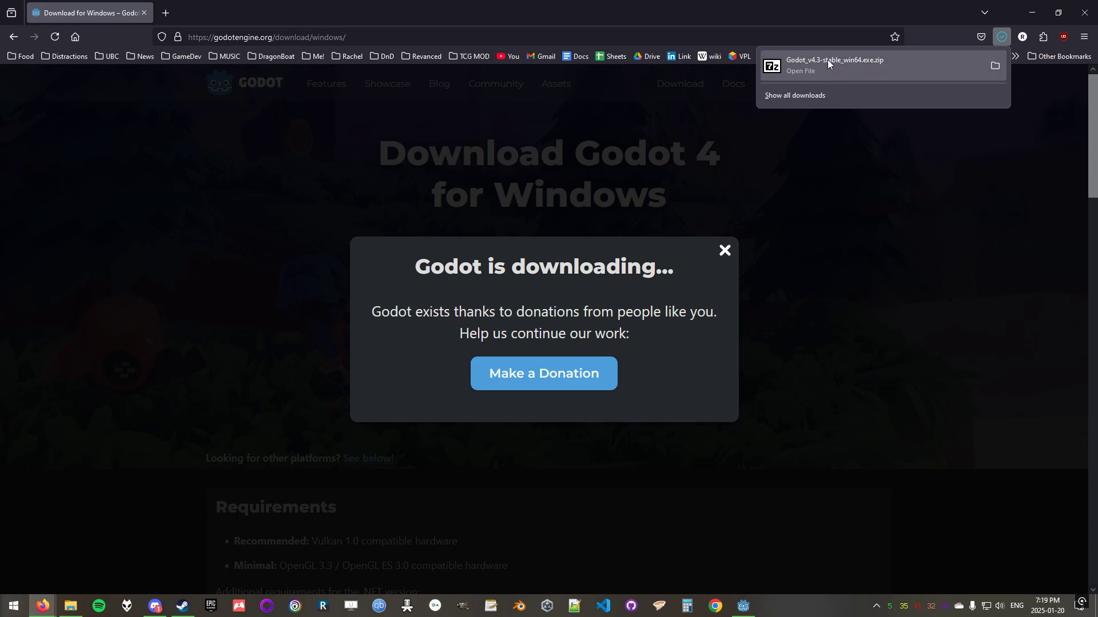
{"action": "left_click", "coordinate": [1086, 13]}
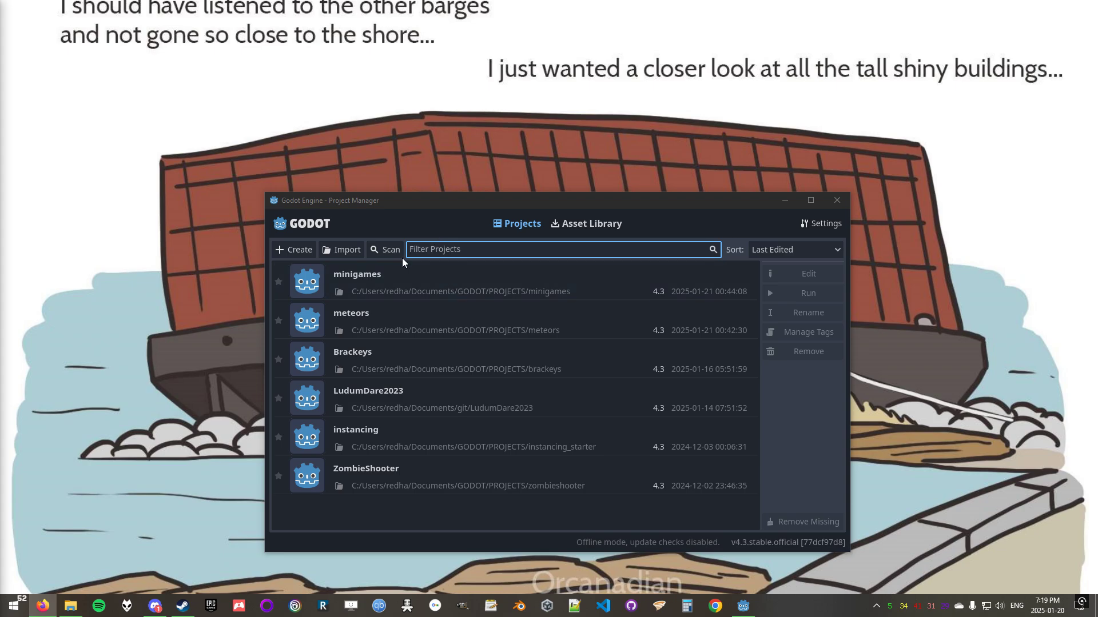
Open the minigames project from the Godot Project Manager and show the mini_game_manager scene in the 2D view.
{"action": "left_click", "coordinate": [372, 215]}
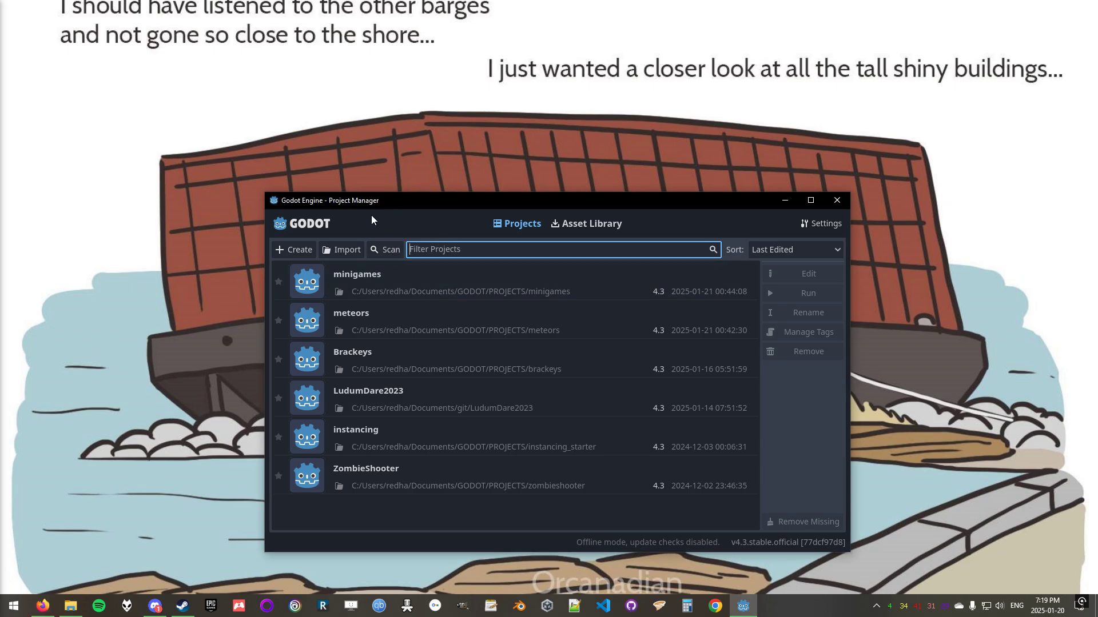
{"action": "double_click", "coordinate": [368, 274]}
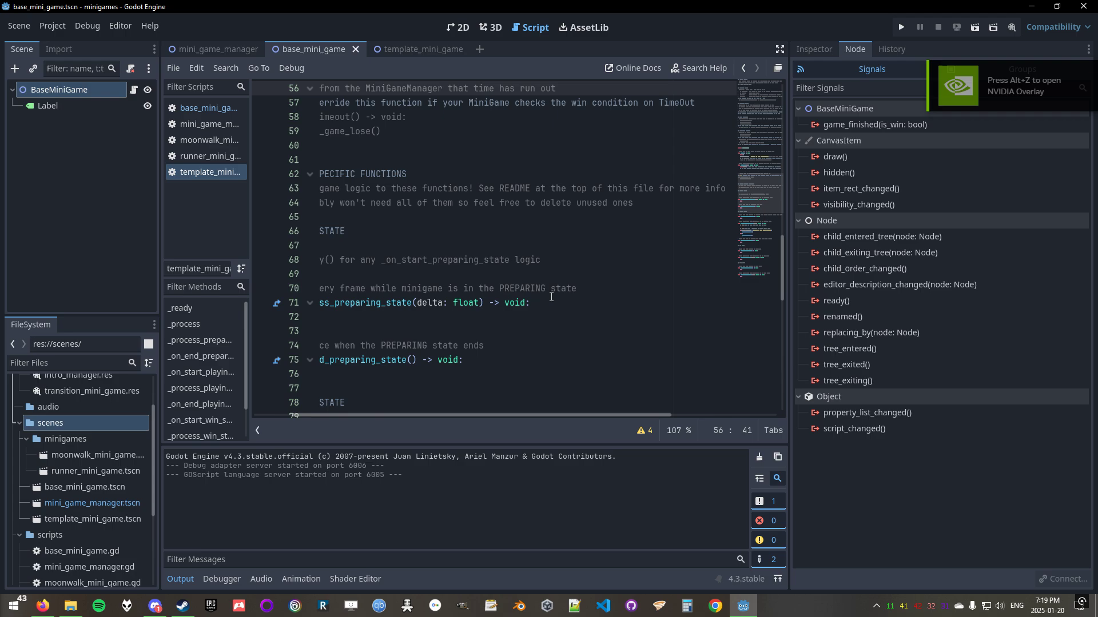
{"action": "left_click_drag", "start_coordinate": [544, 415], "coordinate": [482, 414]}
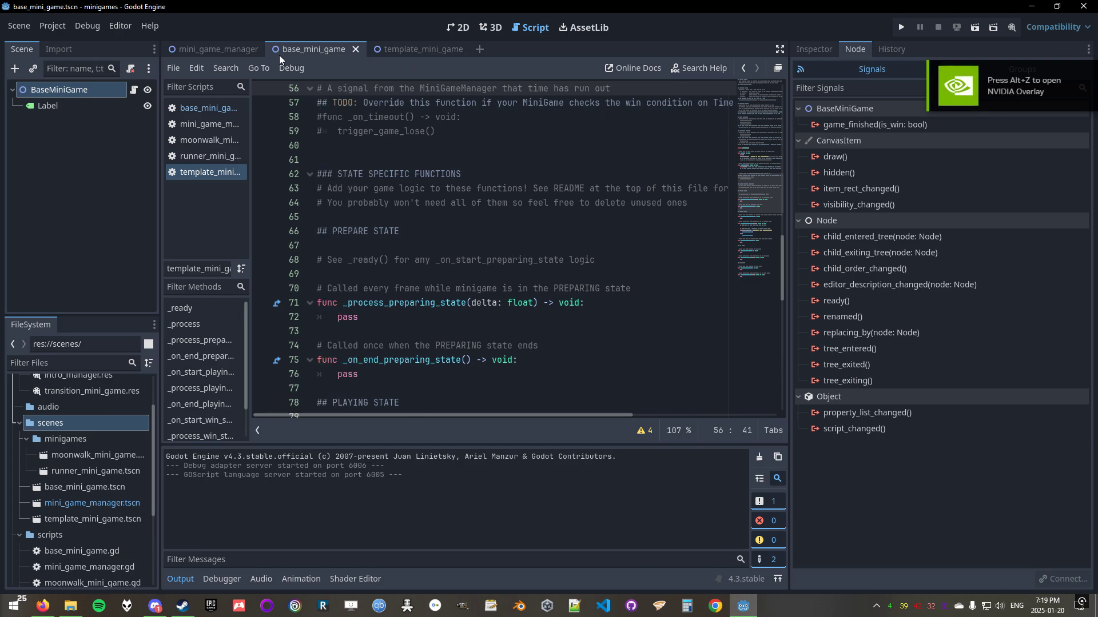
{"action": "left_click", "coordinate": [217, 49]}
{"action": "left_click", "coordinate": [457, 27]}
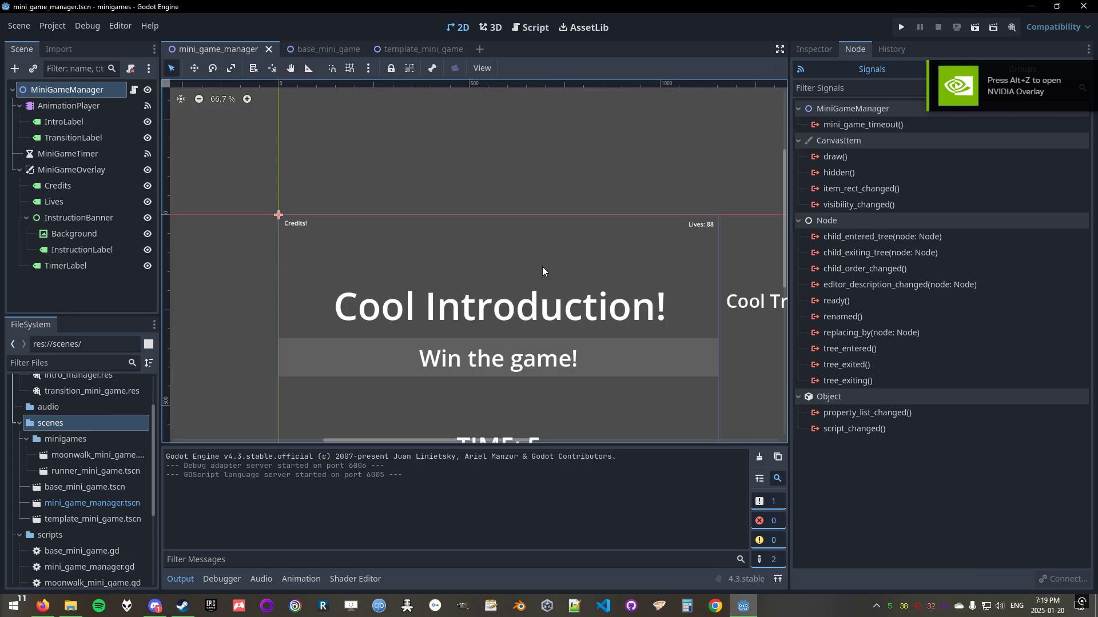
{"action": "middle_click_drag", "start_coordinate": [542, 271], "coordinate": [493, 216]}
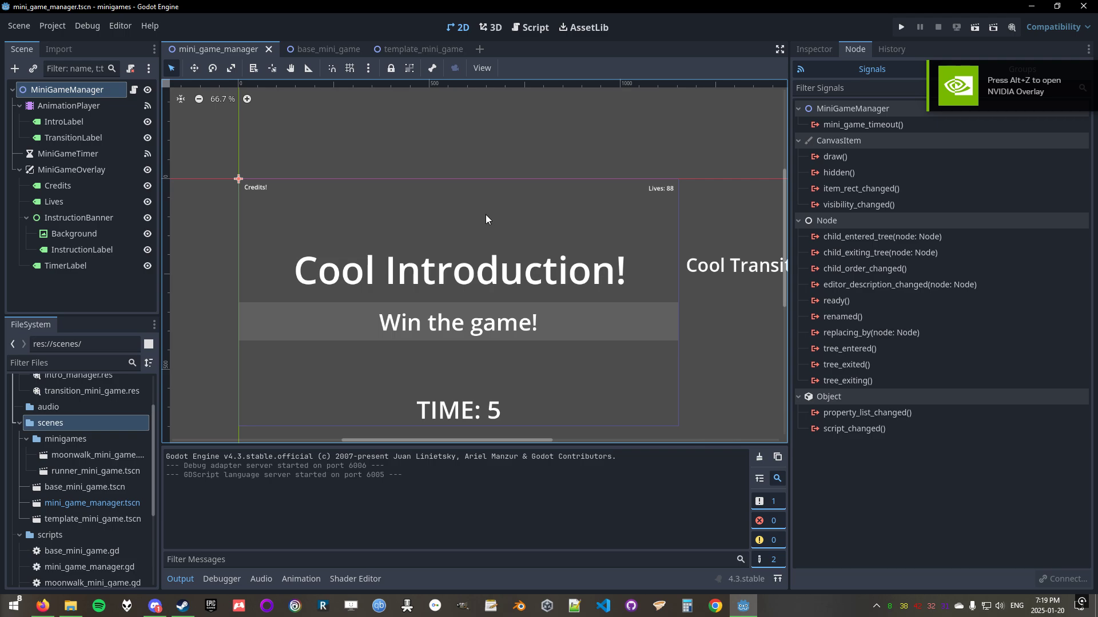
Switch to the script editor, set the code zoom to 129 %, and widen the editor by narrowing the Node dock.
{"action": "left_click", "coordinate": [520, 30]}
{"action": "scroll", "coordinate": [457, 257], "scroll_direction": "up", "scroll_amount": 2}
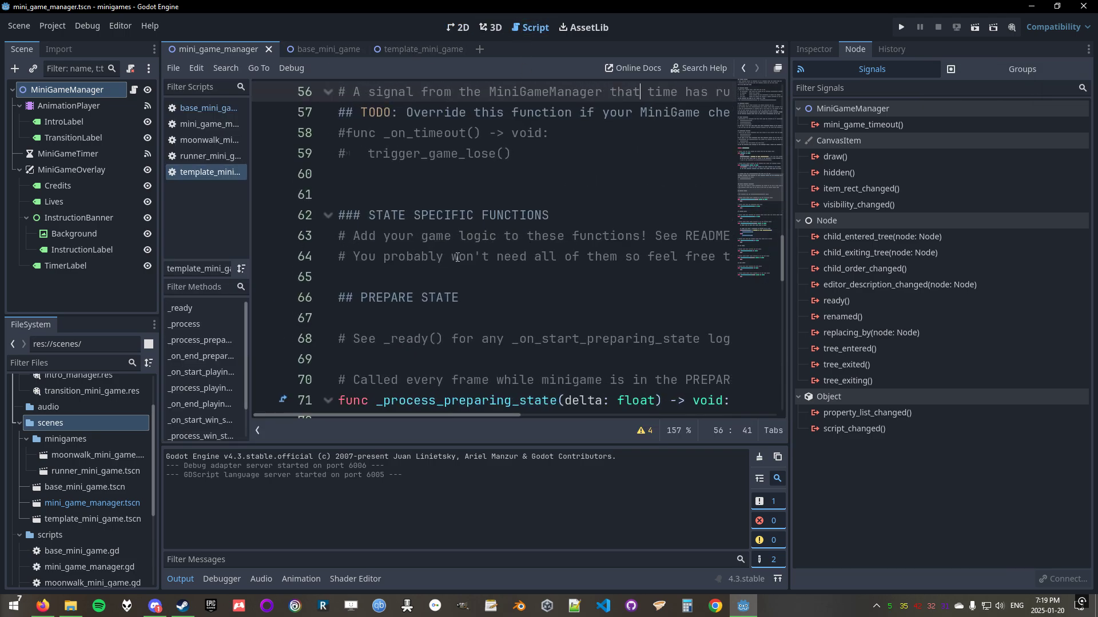
{"action": "scroll", "coordinate": [463, 254], "scroll_direction": "up", "scroll_amount": 2, "text": "ctrl"}
{"action": "scroll", "coordinate": [474, 252], "scroll_direction": "down", "scroll_amount": 4, "text": "ctrl"}
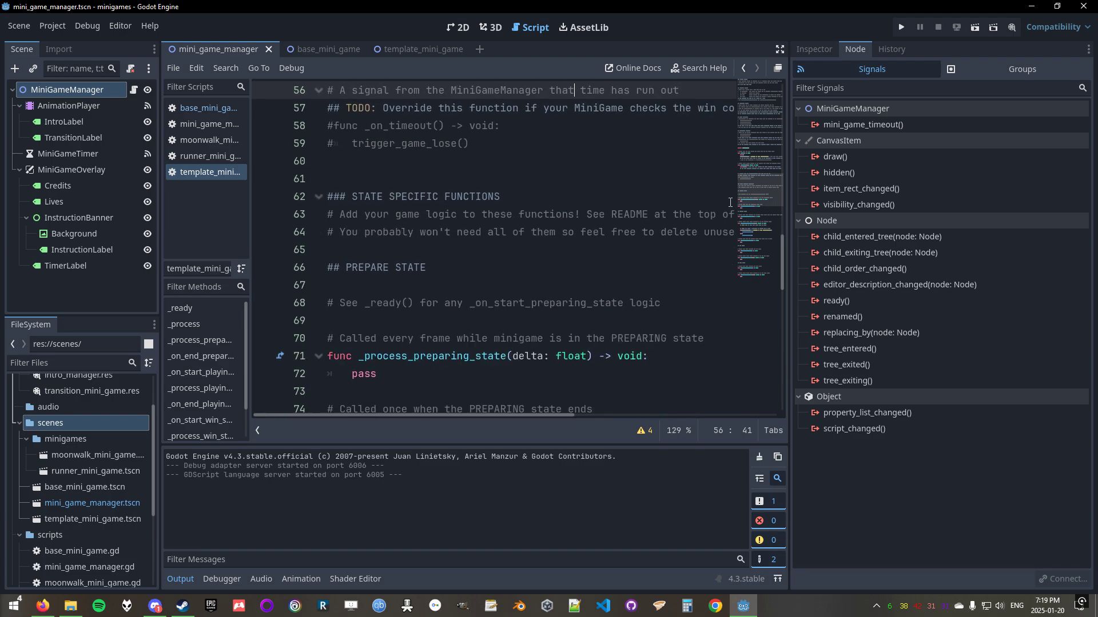
{"action": "left_click_drag", "start_coordinate": [792, 196], "coordinate": [913, 196]}
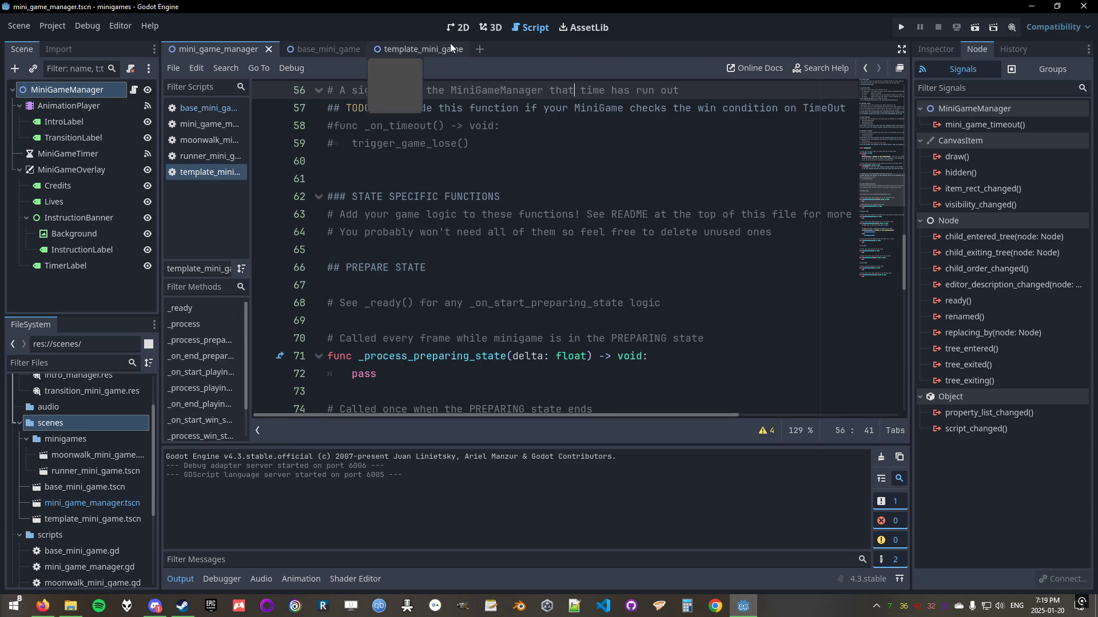
Compare the 2D workspace of the mini_game_manager scene with the script workspace, ending on the 2D layout.
{"action": "left_click", "coordinate": [458, 27]}
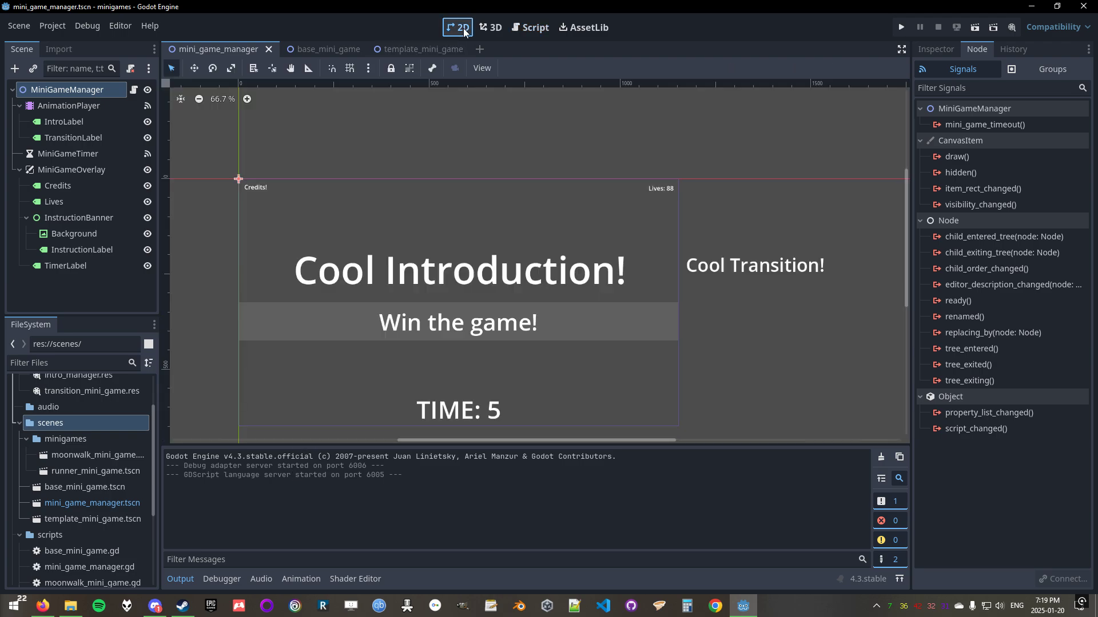
{"action": "left_click", "coordinate": [520, 32]}
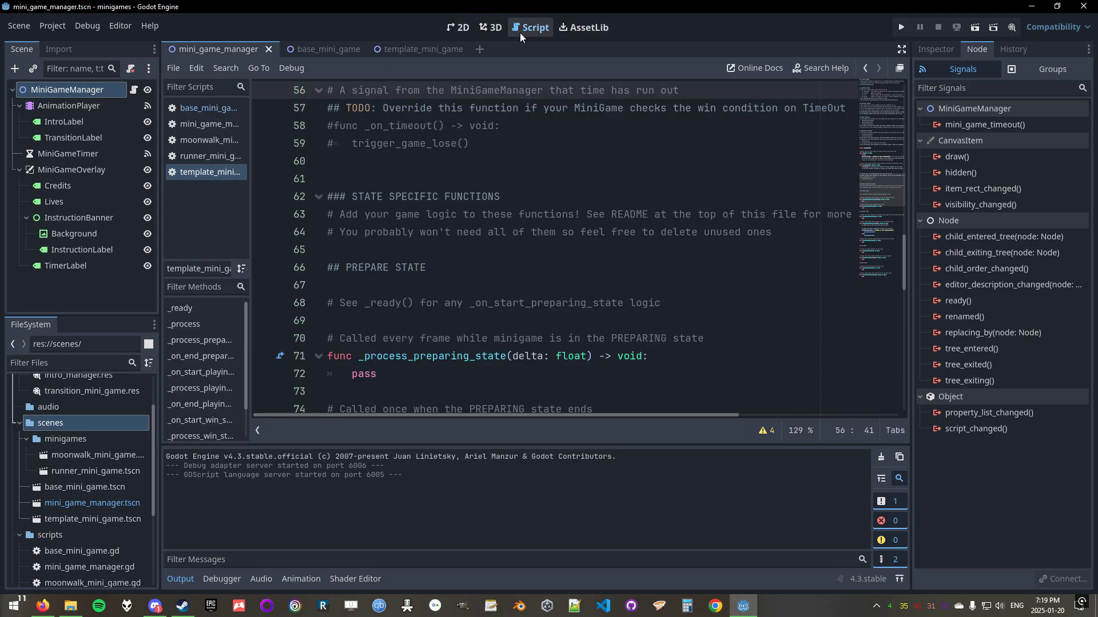
{"action": "left_click", "coordinate": [465, 33]}
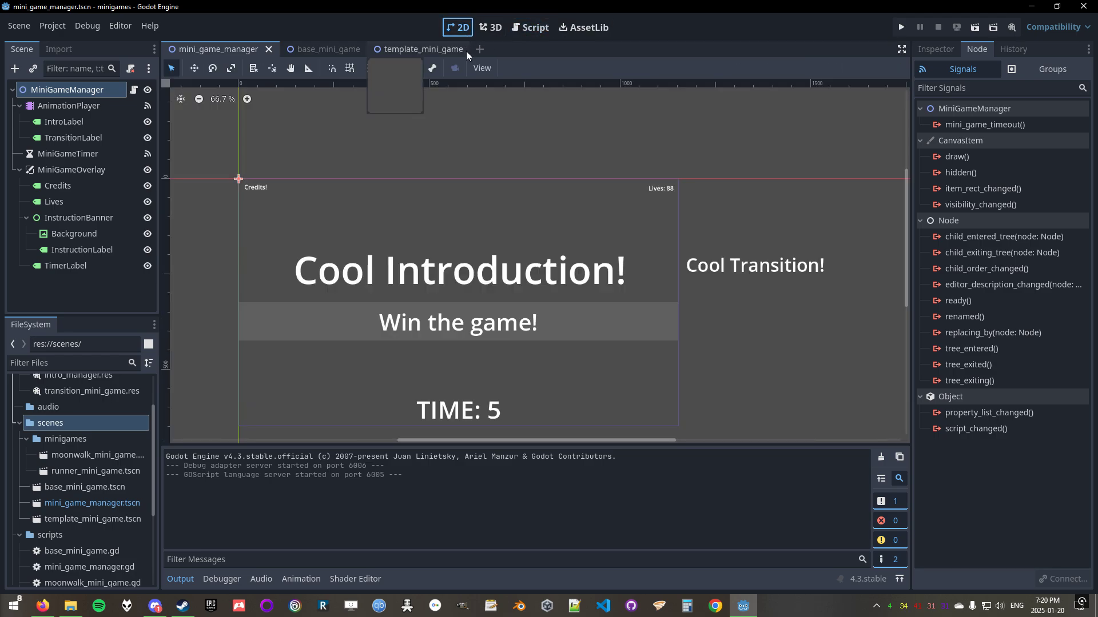
{"action": "middle_click_drag", "start_coordinate": [331, 223], "coordinate": [374, 144]}
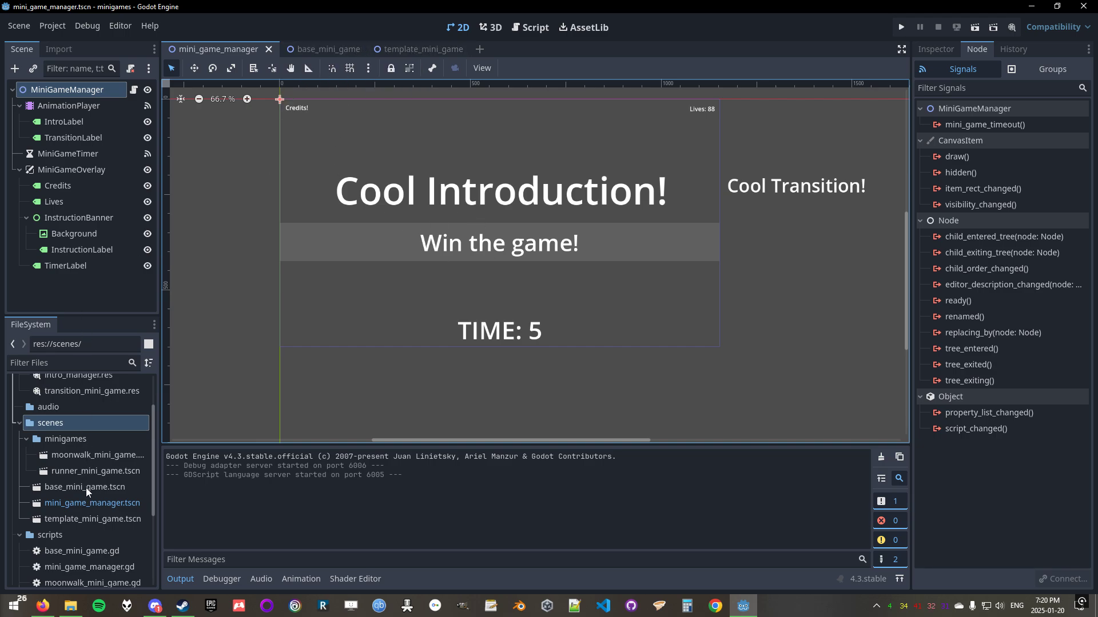
Open the runner_mini_game.tscn scene and examine its runner and finish line layout in the 2D view.
{"action": "double_click", "coordinate": [87, 473]}
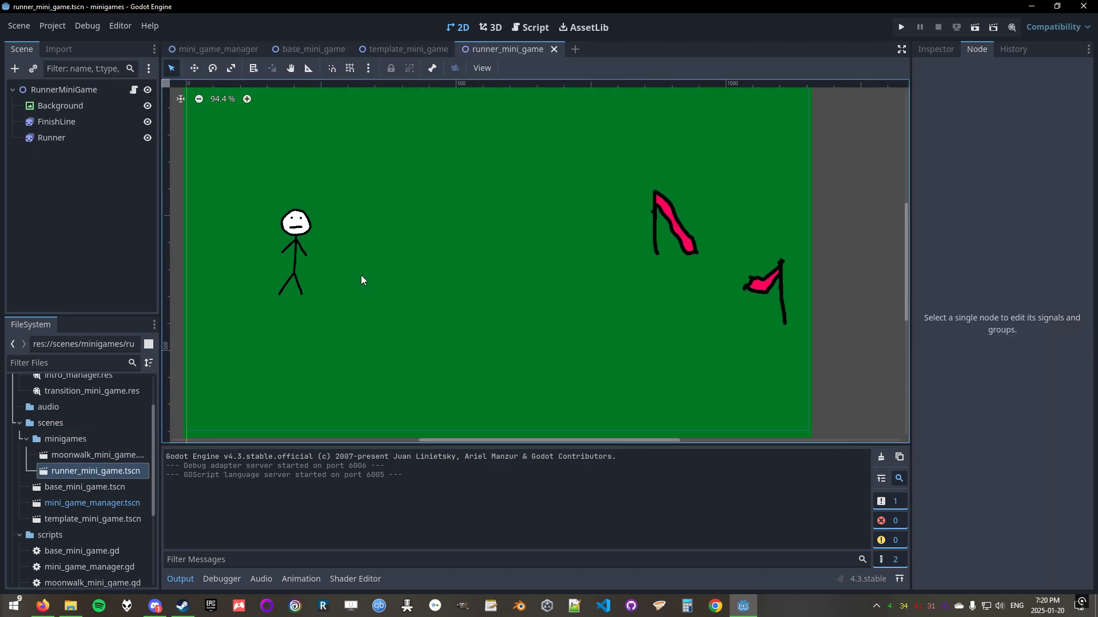
{"action": "scroll", "coordinate": [361, 277], "scroll_direction": "down", "scroll_amount": 3}
{"action": "scroll", "coordinate": [368, 265], "scroll_direction": "up", "scroll_amount": 2}
{"action": "middle_click_drag", "start_coordinate": [371, 264], "coordinate": [435, 332]}
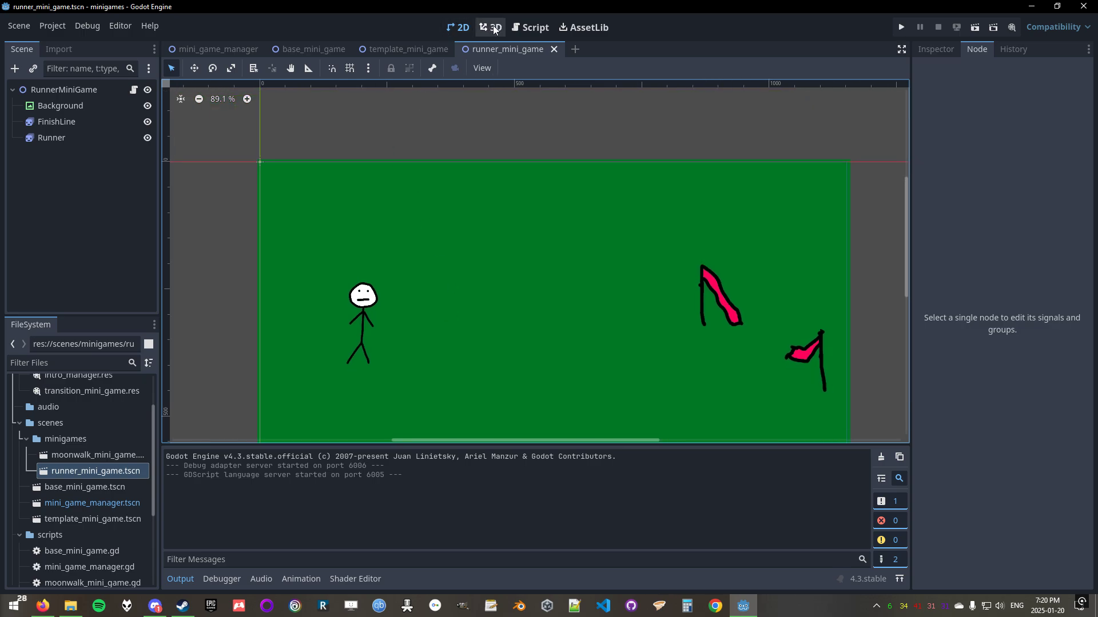
Switch to the script editor and open the mini_game_manager script.
{"action": "left_click", "coordinate": [526, 28]}
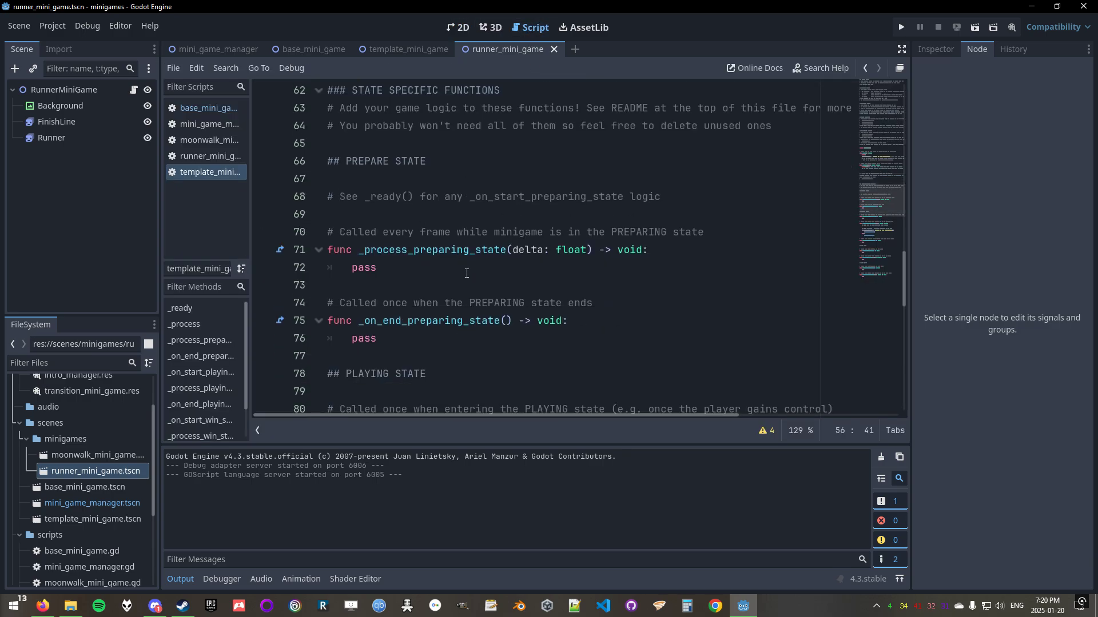
{"action": "scroll", "coordinate": [466, 273], "scroll_direction": "up", "scroll_amount": 3}
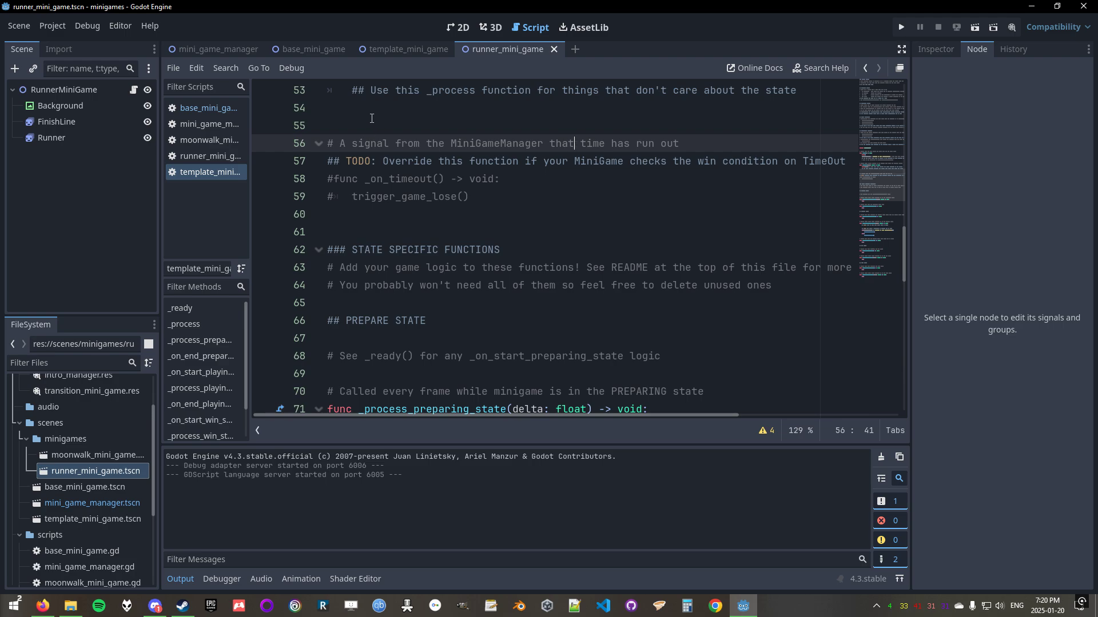
{"action": "left_click", "coordinate": [197, 127]}
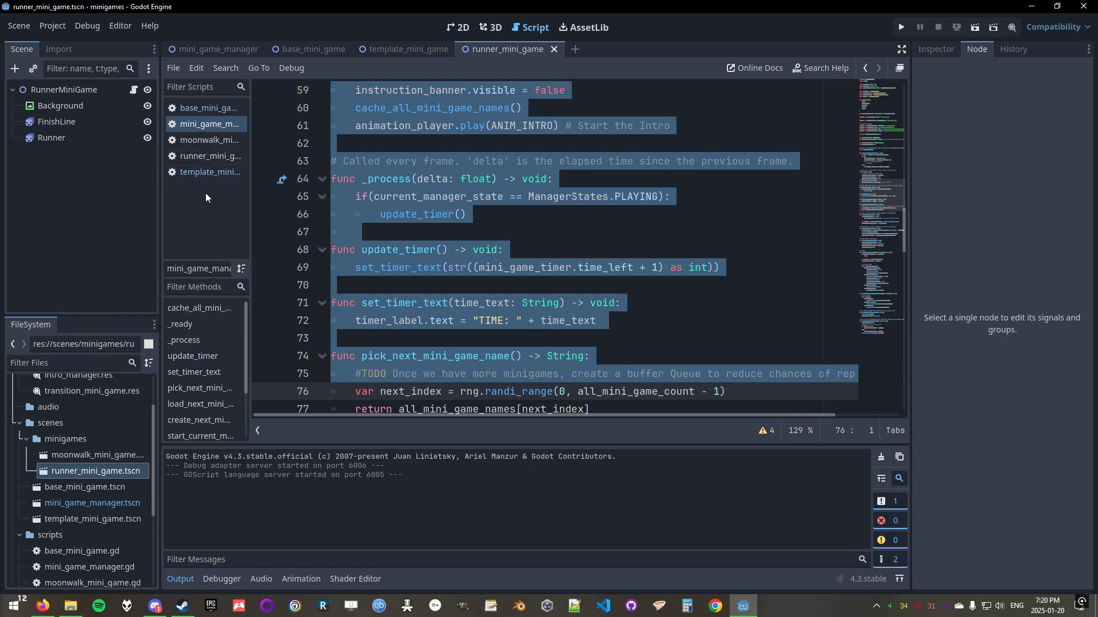
Enlarge the FileSystem dock and collapse the animations, scenes and sprites folders, leaving the scripts folder expanded.
{"action": "scroll", "coordinate": [152, 452], "scroll_direction": "up", "scroll_amount": 3}
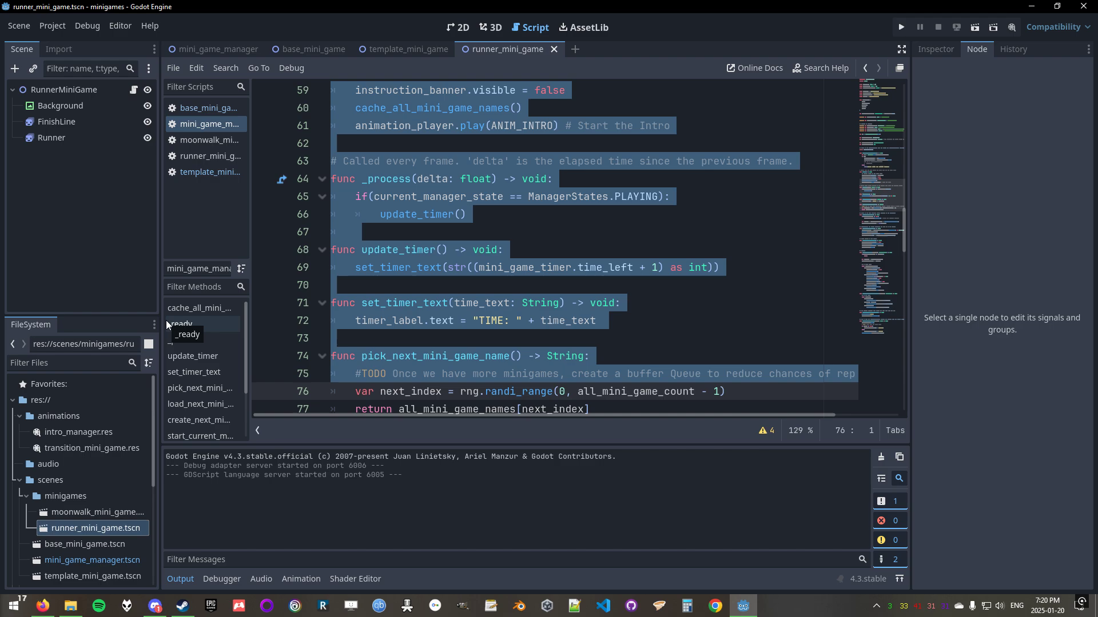
{"action": "left_click_drag", "start_coordinate": [80, 315], "coordinate": [80, 266]}
{"action": "left_click_drag", "start_coordinate": [160, 331], "coordinate": [223, 327]}
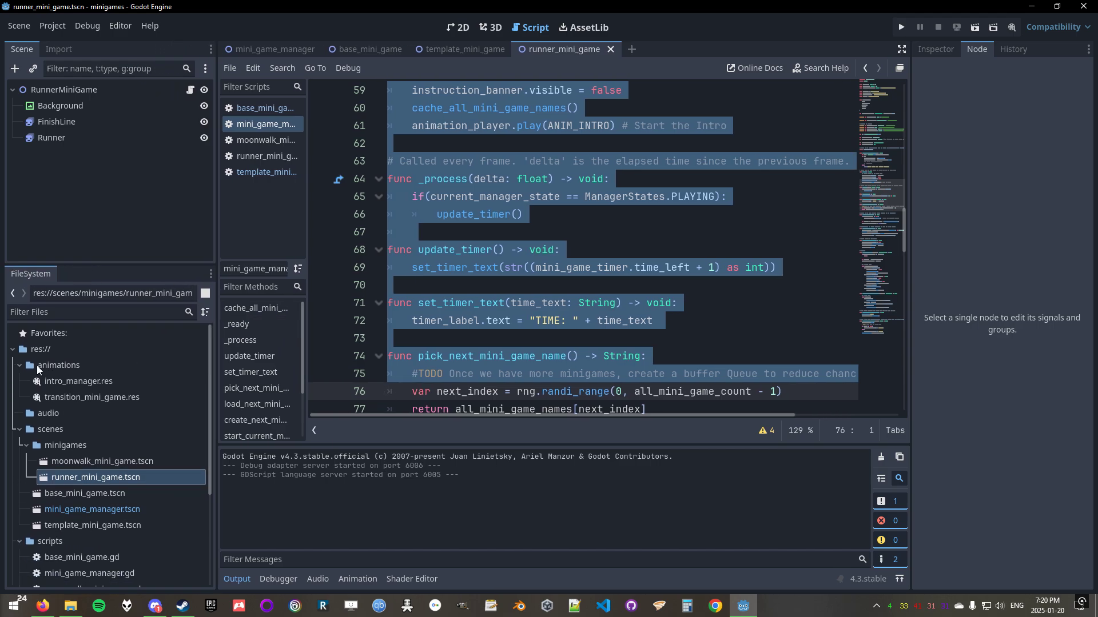
{"action": "left_click", "coordinate": [19, 366]}
{"action": "left_click", "coordinate": [20, 398]}
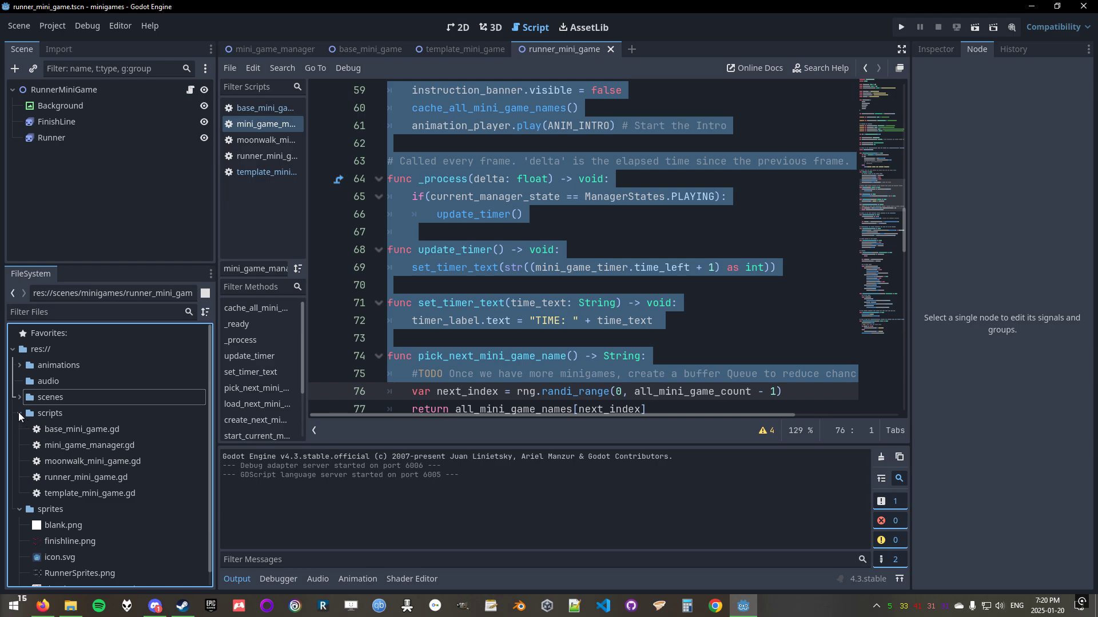
{"action": "left_click", "coordinate": [20, 413]}
{"action": "left_click", "coordinate": [21, 429]}
{"action": "left_click", "coordinate": [22, 414]}
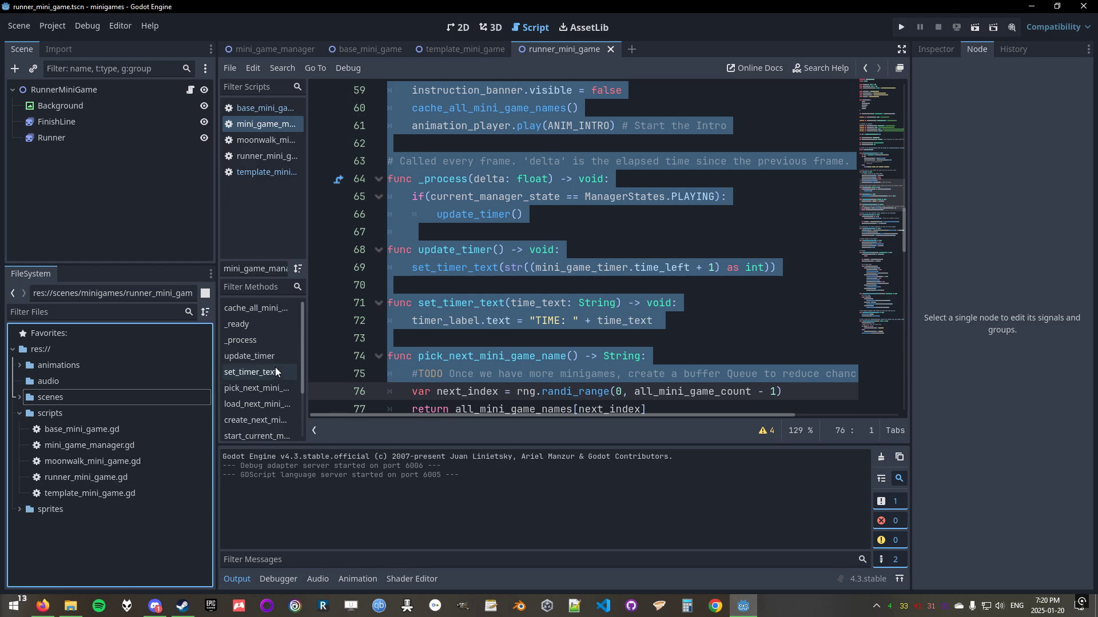
Review the mini_game_manager script from its first line, covering the constants, the ManagerStates enum, the variables and the timeout signal.
{"action": "scroll", "coordinate": [499, 286], "scroll_direction": "up", "scroll_amount": 15}
{"action": "left_click", "coordinate": [499, 285]}
{"action": "scroll", "coordinate": [499, 285], "scroll_direction": "up", "scroll_amount": 5}
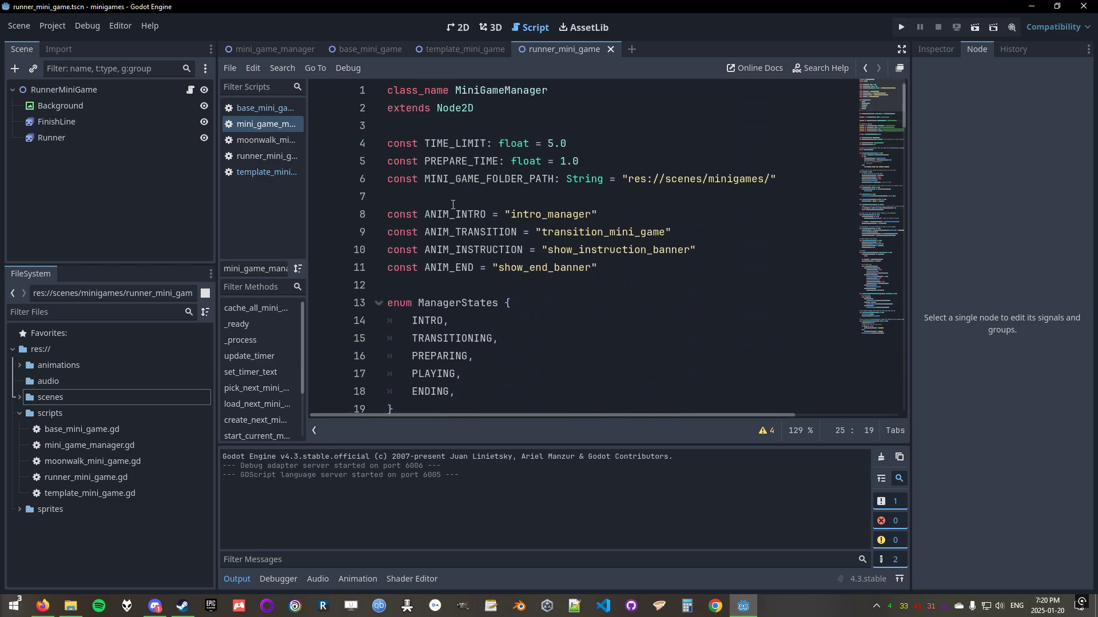
{"action": "left_click_drag", "start_coordinate": [387, 144], "coordinate": [566, 292]}
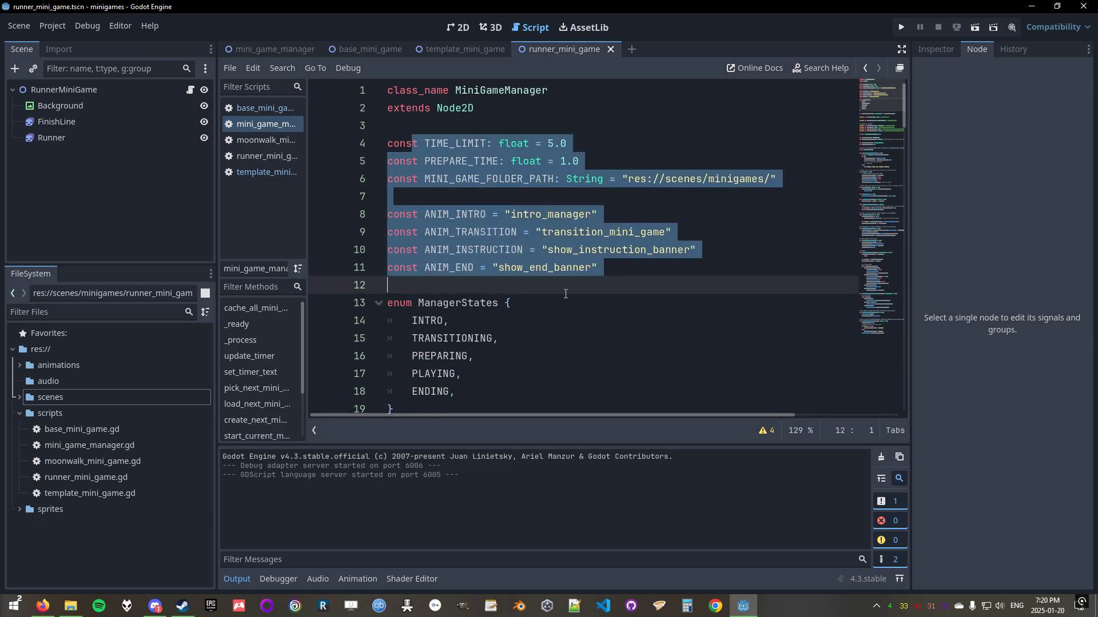
{"action": "left_click", "coordinate": [565, 294]}
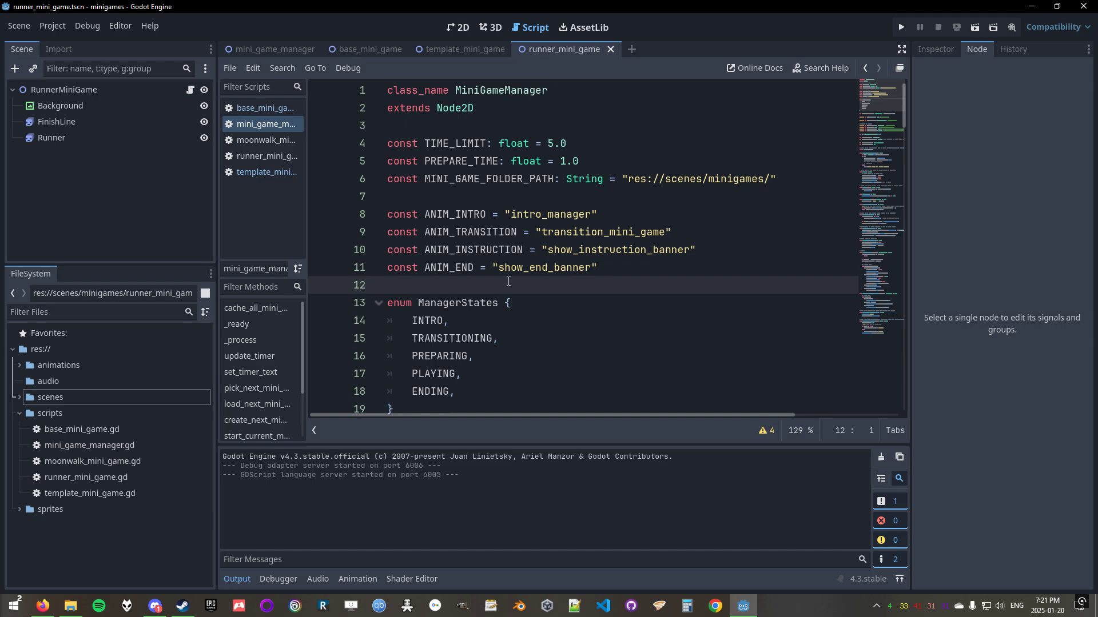
{"action": "scroll", "coordinate": [509, 281], "scroll_direction": "down", "scroll_amount": 5}
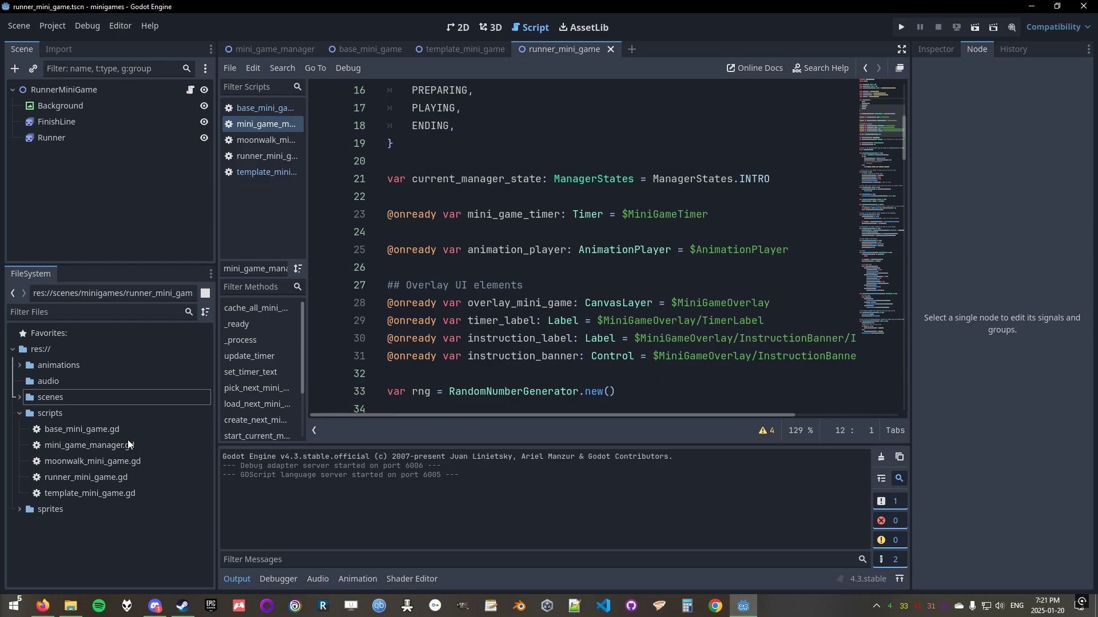
{"action": "scroll", "coordinate": [398, 342], "scroll_direction": "down", "scroll_amount": 5}
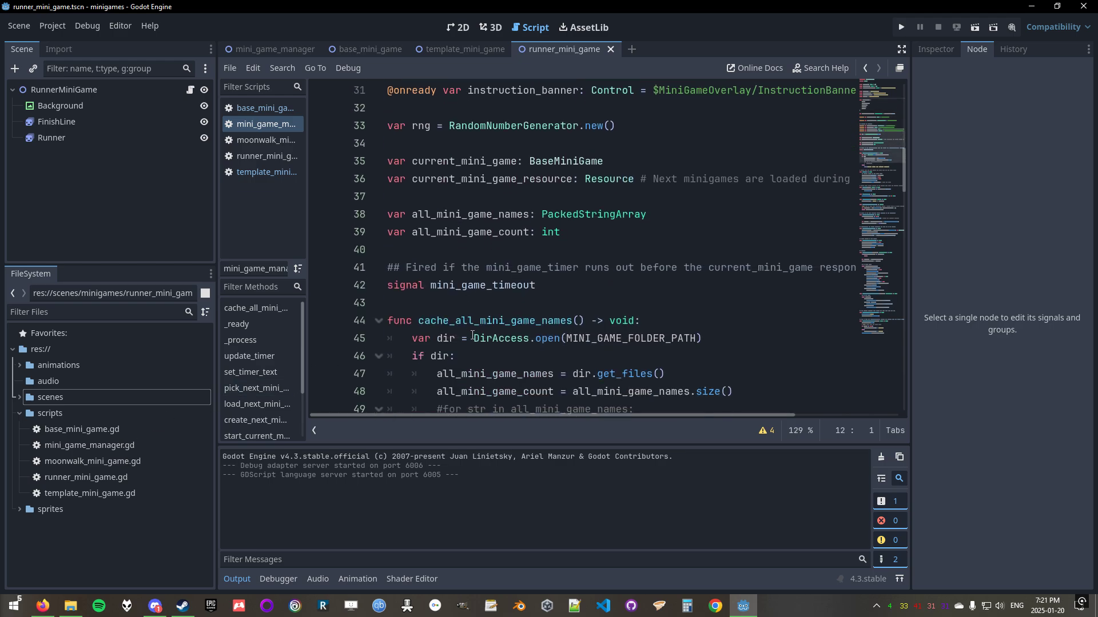
{"action": "left_click", "coordinate": [482, 306]}
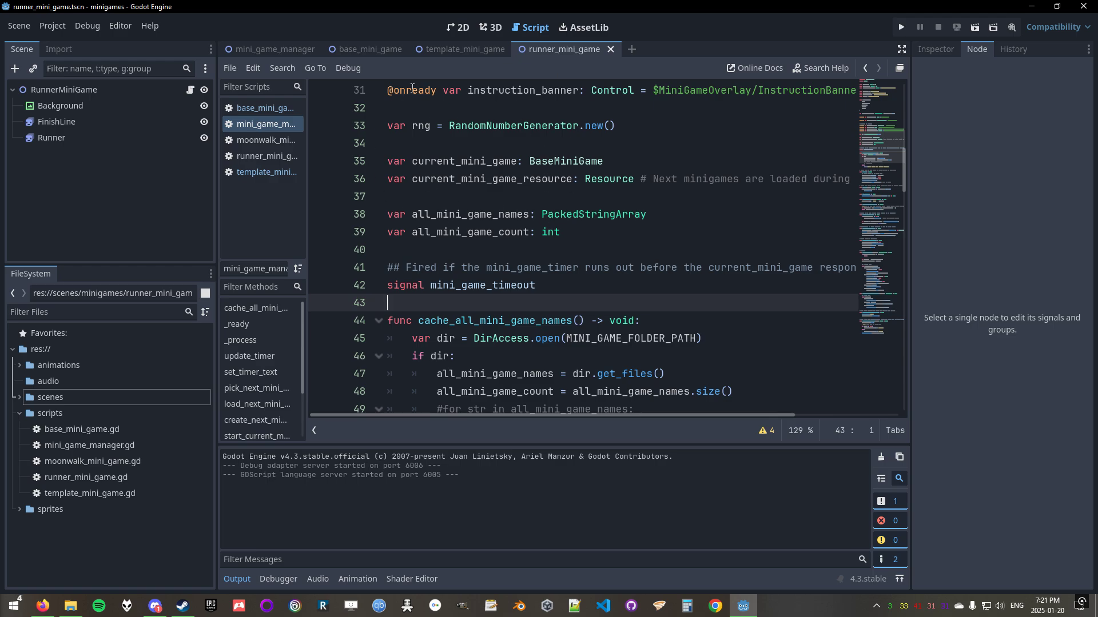
Return to the 2D workspace and close the mini_game_manager, base_mini_game, template_mini_game and runner_mini_game scenes.
{"action": "left_click", "coordinate": [457, 26]}
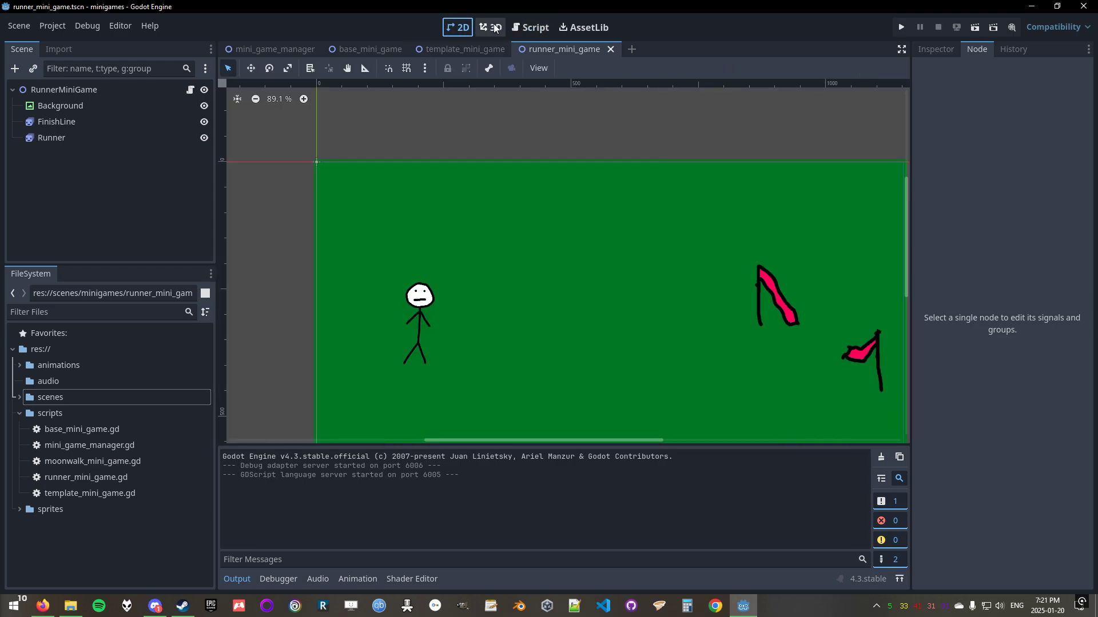
{"action": "left_click", "coordinate": [283, 46]}
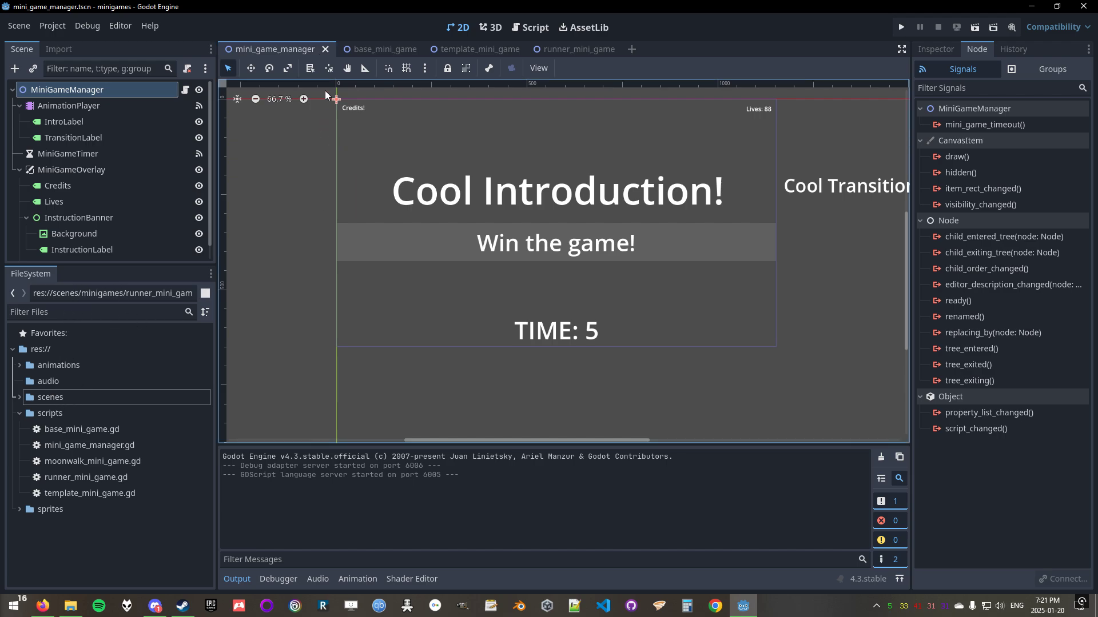
{"action": "left_click", "coordinate": [325, 49]}
{"action": "left_click", "coordinate": [309, 49]}
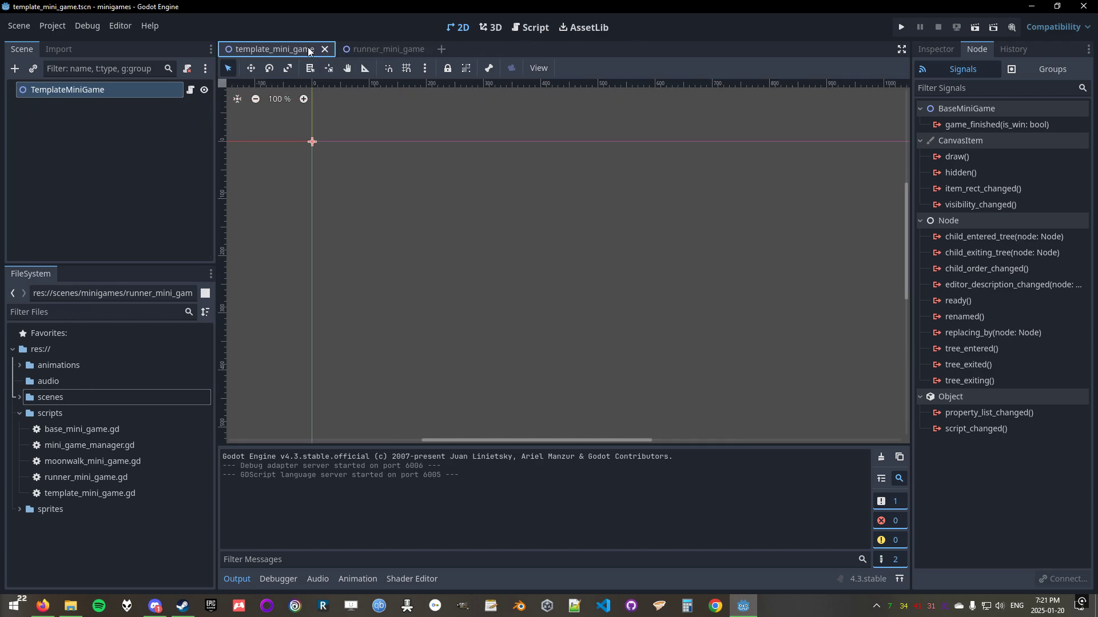
{"action": "left_click", "coordinate": [323, 49]}
{"action": "left_click", "coordinate": [322, 48]}
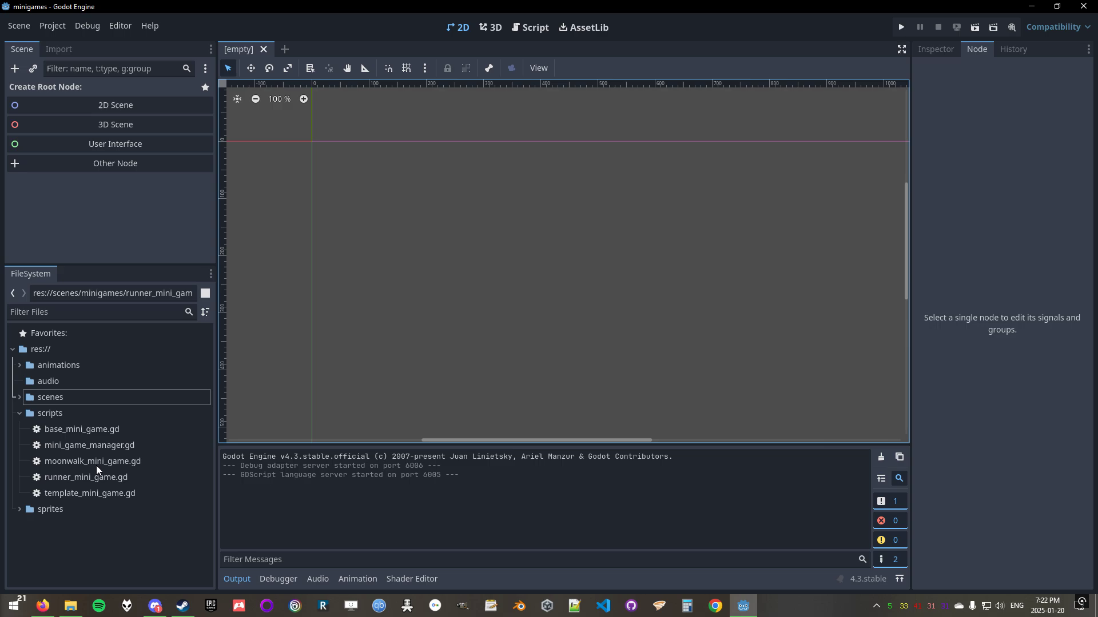
View the 3D workspace and the script editor with no scene open, ending in the 3D workspace.
{"action": "left_click", "coordinate": [491, 27]}
{"action": "left_click", "coordinate": [530, 27]}
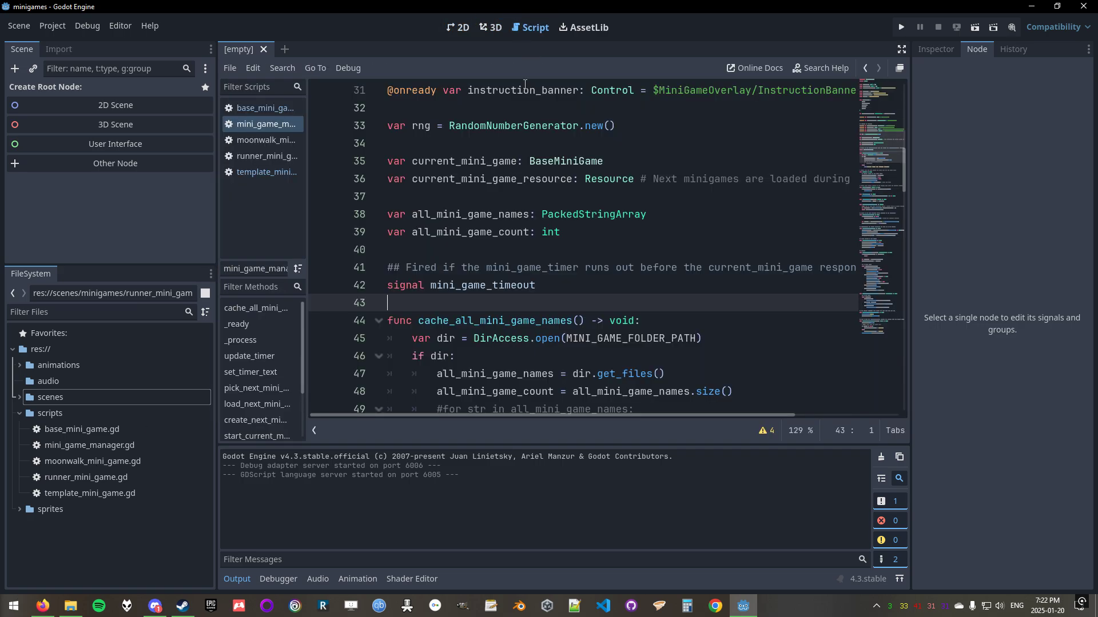
{"action": "left_click", "coordinate": [489, 29]}
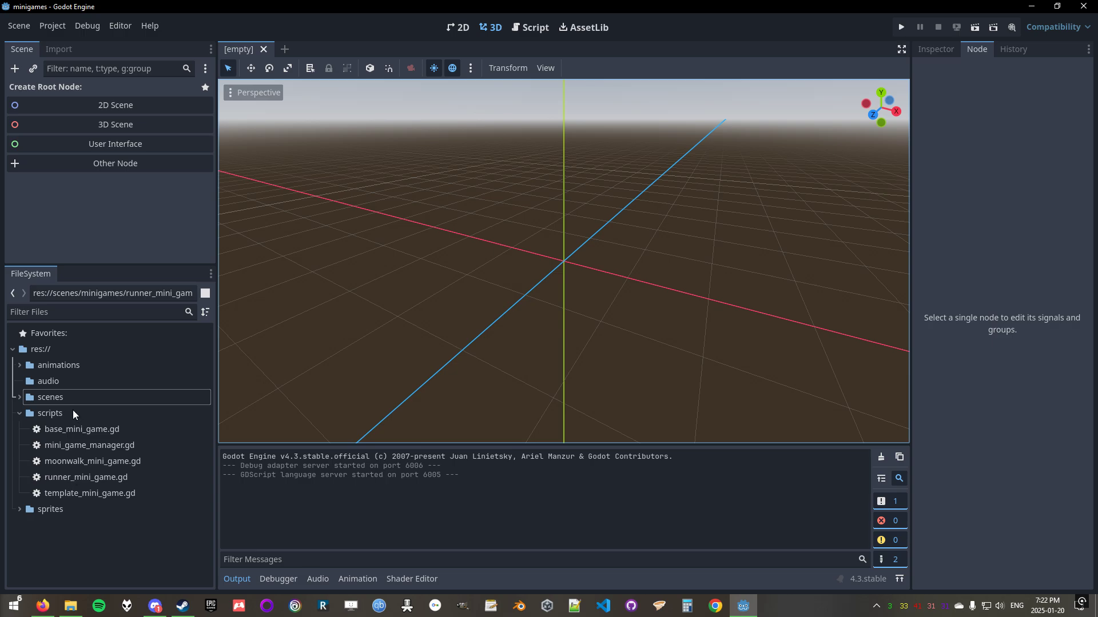
Expand the sprites and scenes folders, open mini_game_manager.tscn and show its layout in the 2D workspace.
{"action": "left_click", "coordinate": [19, 509]}
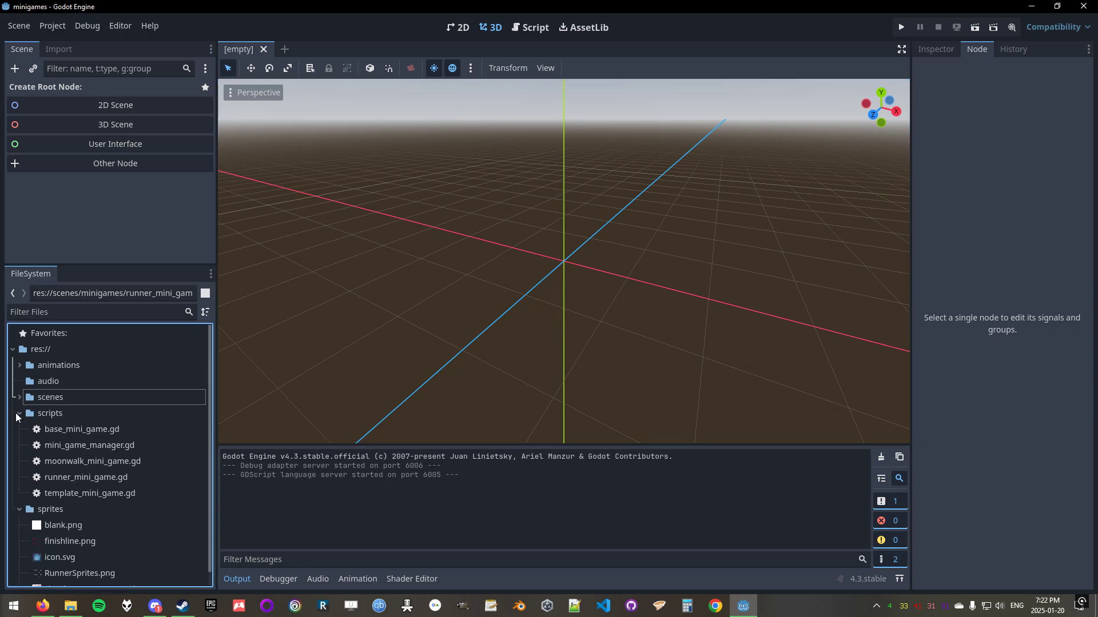
{"action": "left_click", "coordinate": [20, 397]}
{"action": "scroll", "coordinate": [57, 422], "scroll_direction": "down", "scroll_amount": 1}
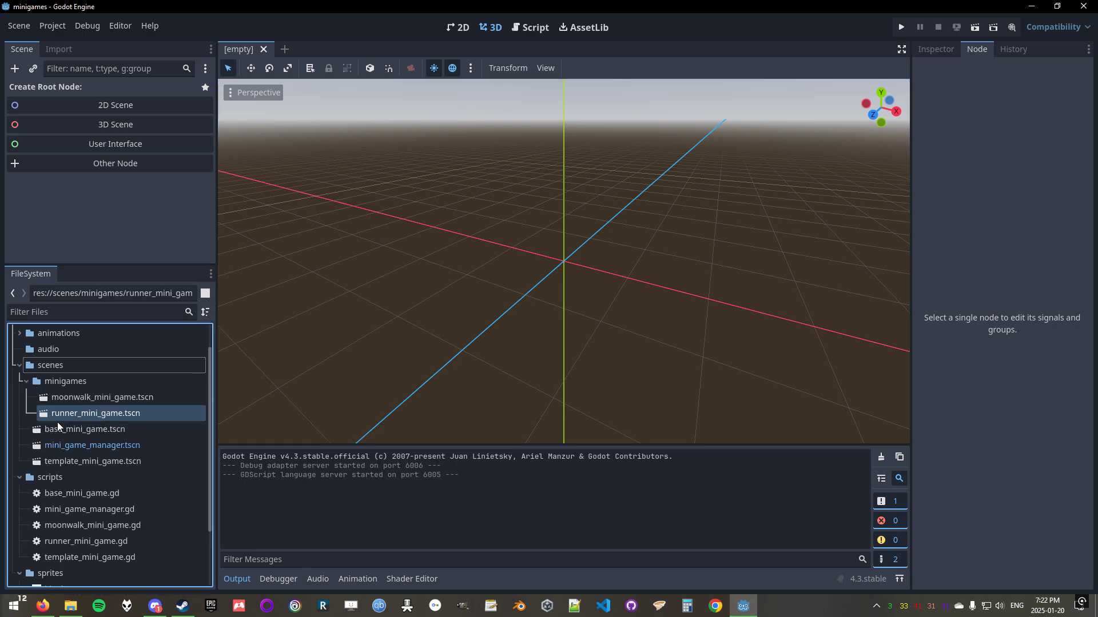
{"action": "double_click", "coordinate": [97, 446]}
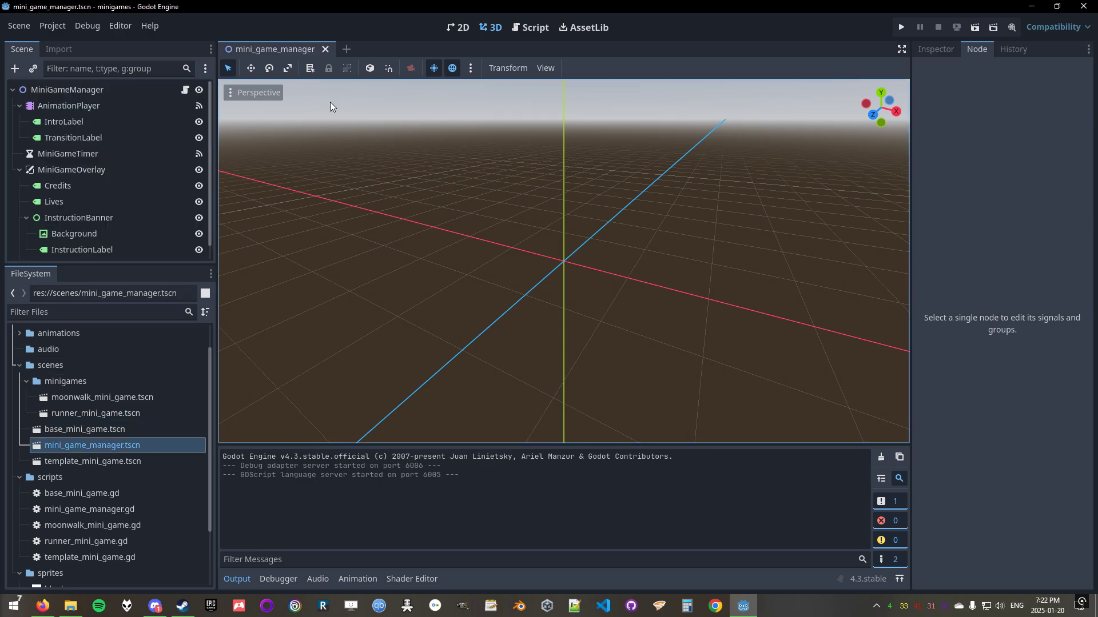
{"action": "left_click", "coordinate": [451, 27]}
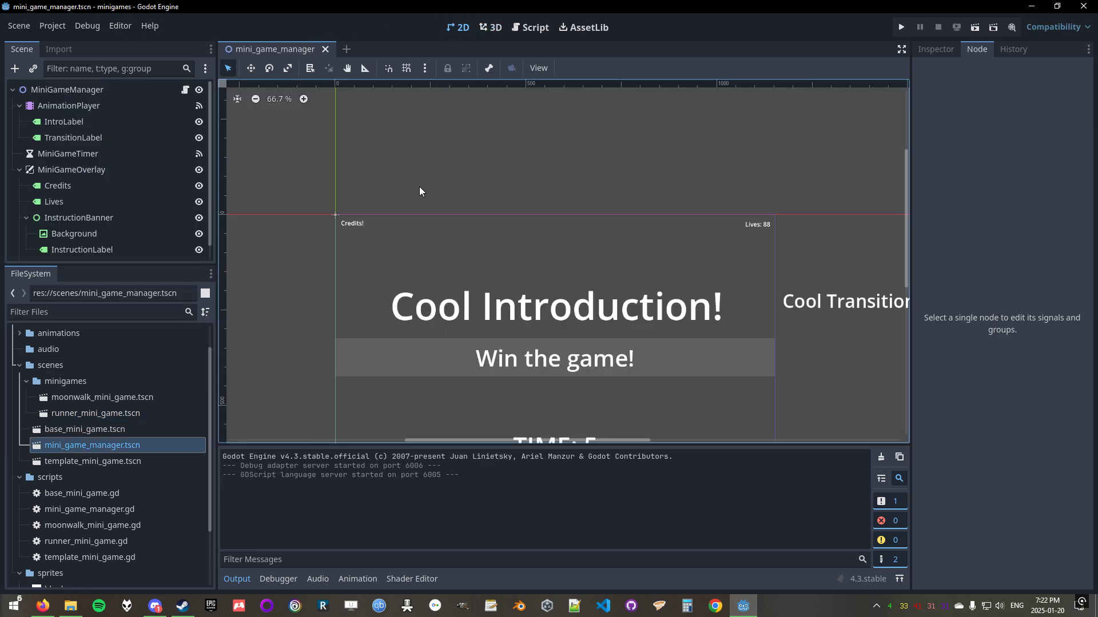
{"action": "middle_click_drag", "start_coordinate": [516, 235], "coordinate": [464, 140]}
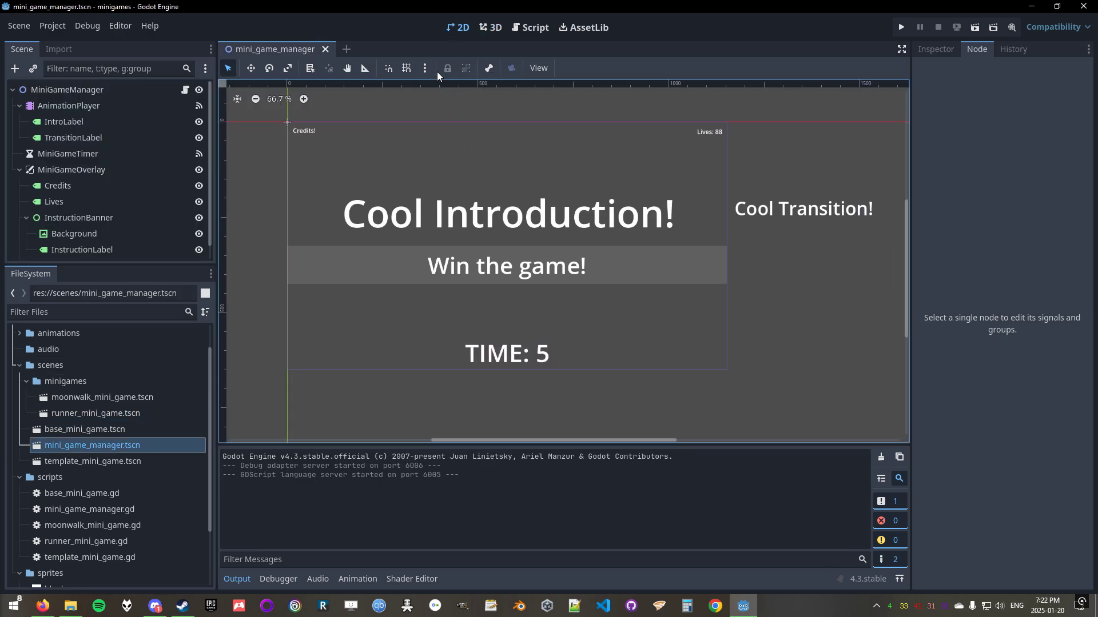
Look around the mini_game_manager scene in the 3D workspace and return to the 2D workspace.
{"action": "left_click", "coordinate": [492, 30]}
{"action": "right_click_drag", "start_coordinate": [531, 300], "coordinate": [478, 300]}
{"action": "middle_click_drag", "start_coordinate": [478, 300], "coordinate": [417, 240]}
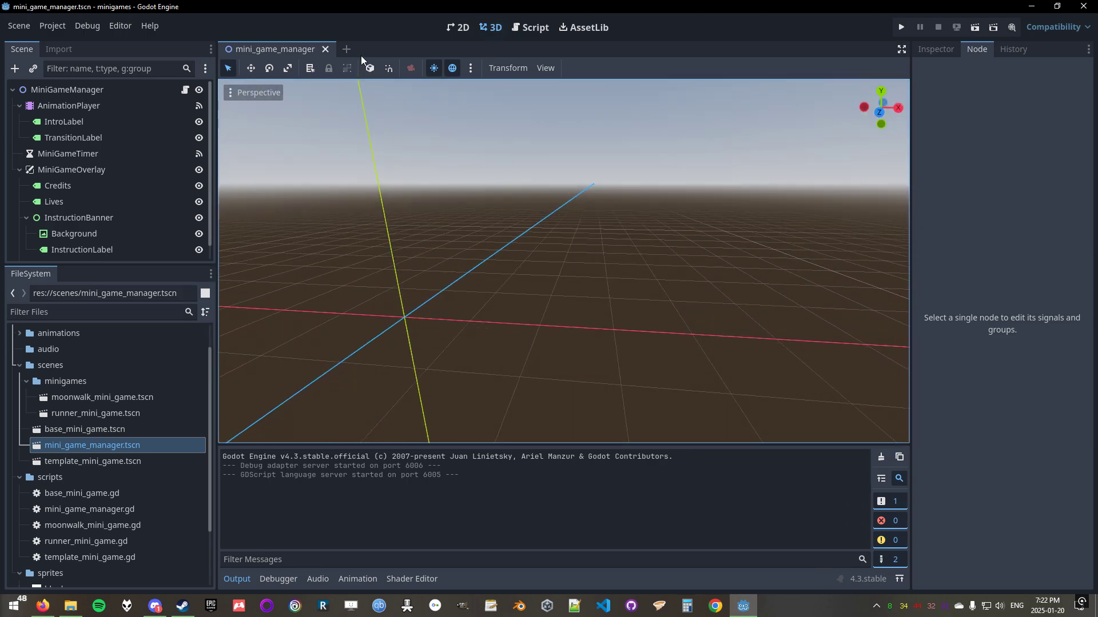
{"action": "left_click", "coordinate": [458, 31]}
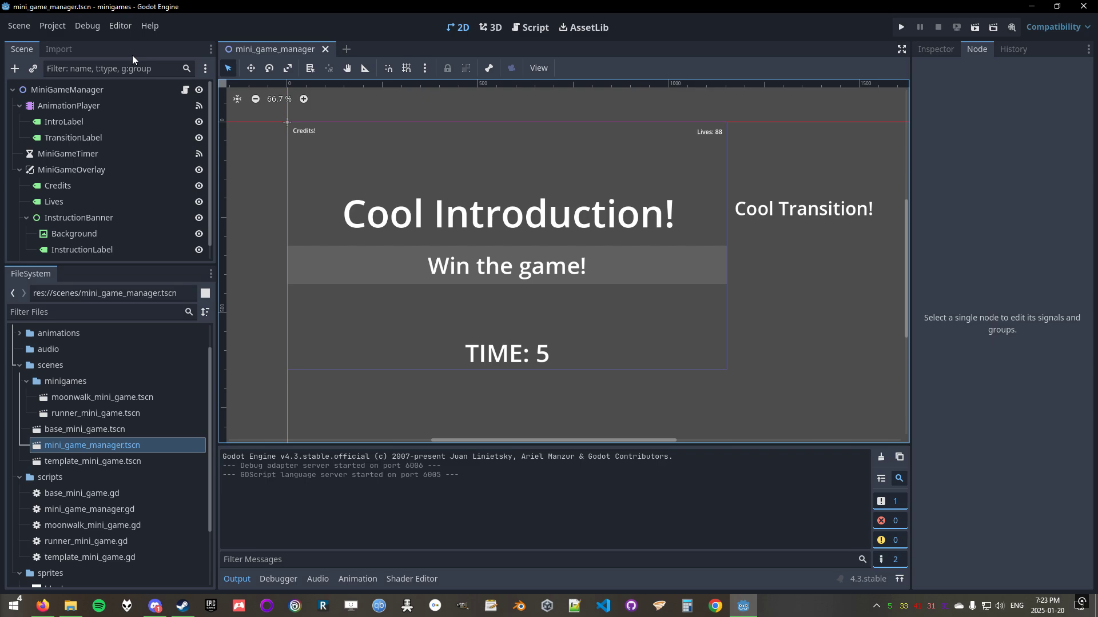
Quit the minigames project to the project list.
{"action": "left_click", "coordinate": [54, 27]}
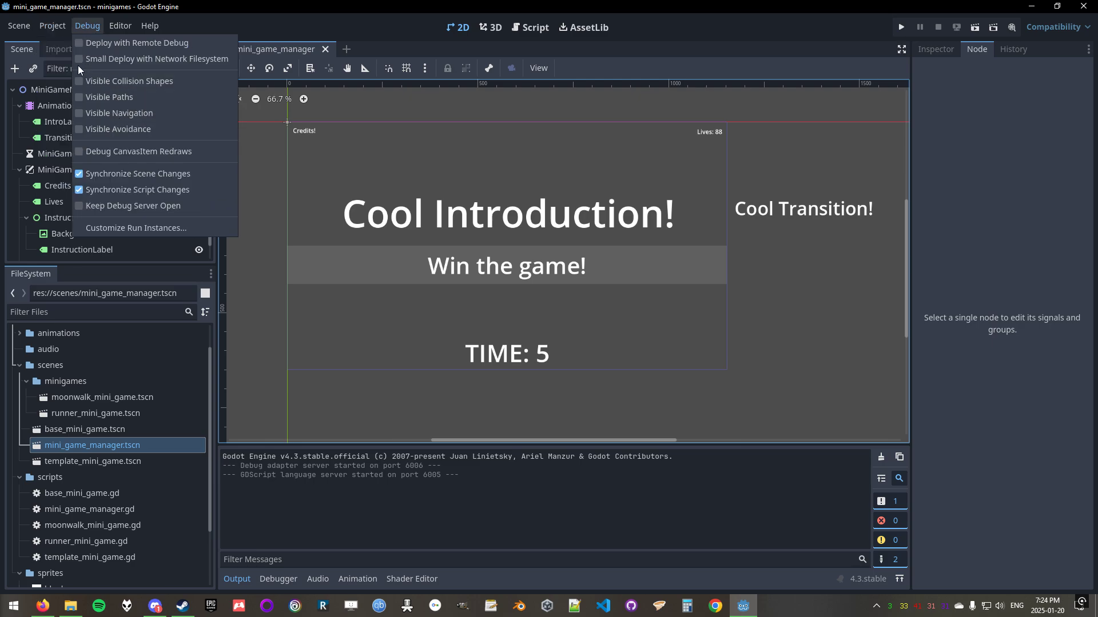
{"action": "mouse_move", "coordinate": [67, 148]}
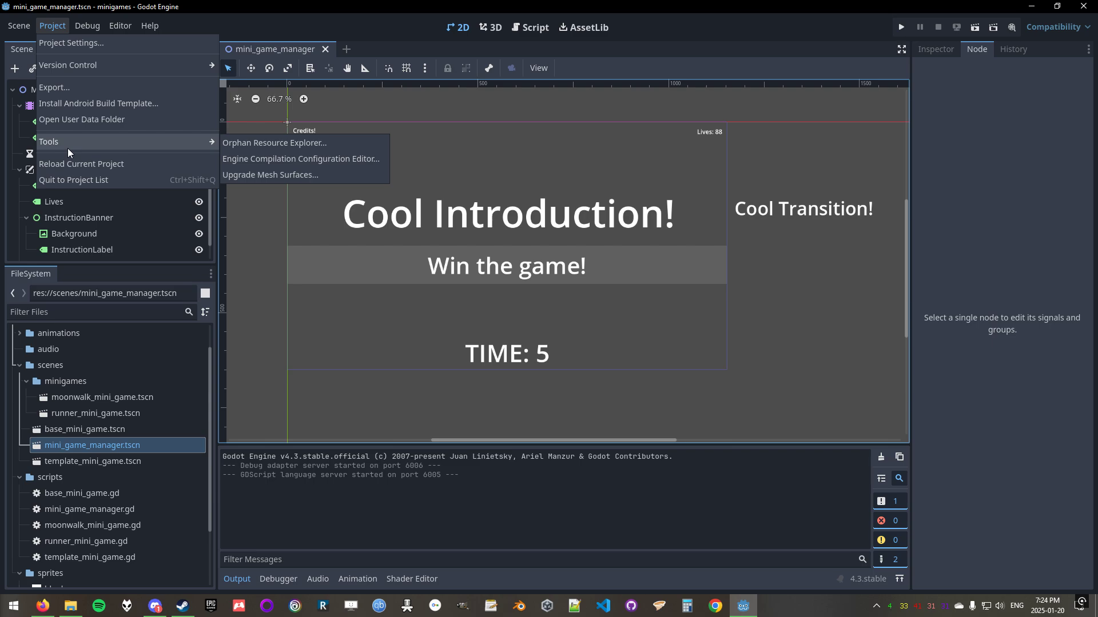
{"action": "left_click", "coordinate": [88, 175]}
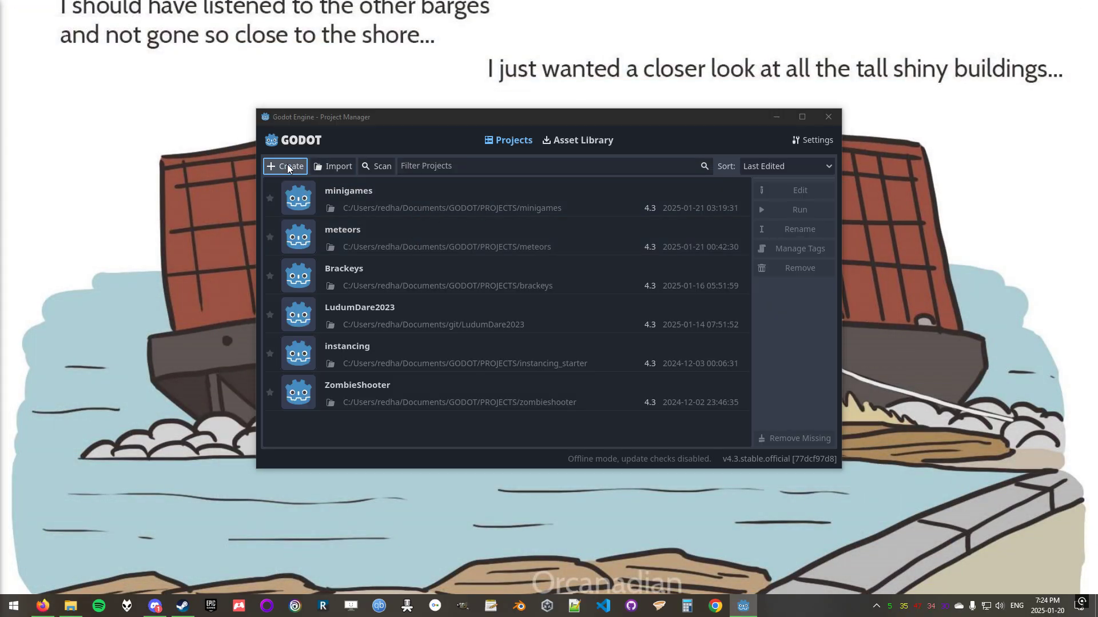
Compare the Forward+, Mobile and Compatibility renderer descriptions in the new project dialog, and cancel the project creation.
{"action": "left_click", "coordinate": [287, 164]}
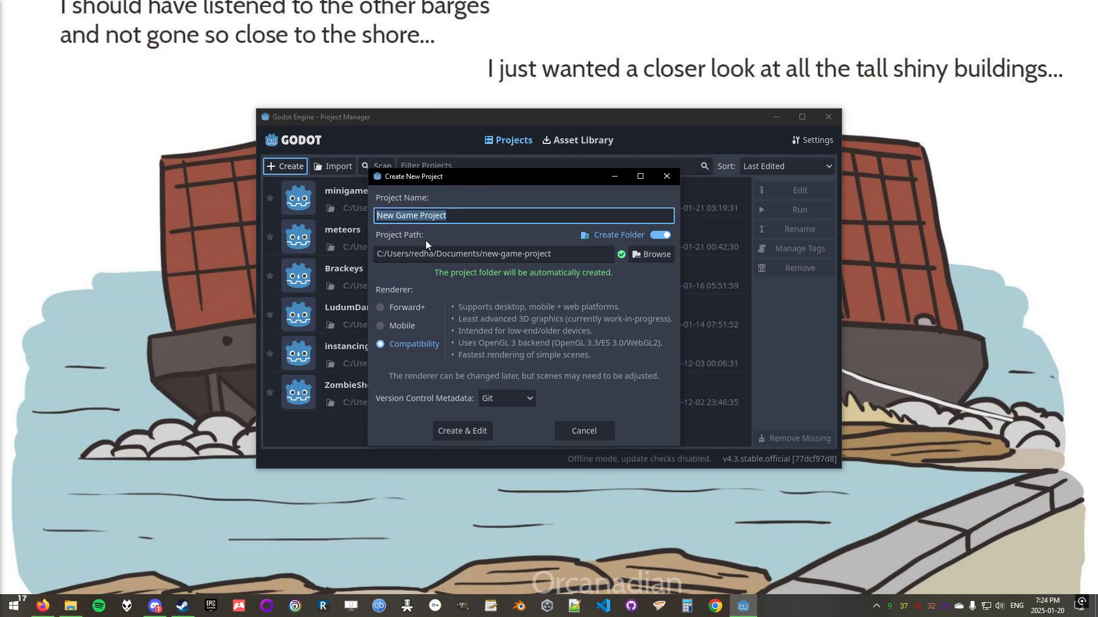
{"action": "left_click", "coordinate": [400, 305]}
{"action": "left_click", "coordinate": [408, 327]}
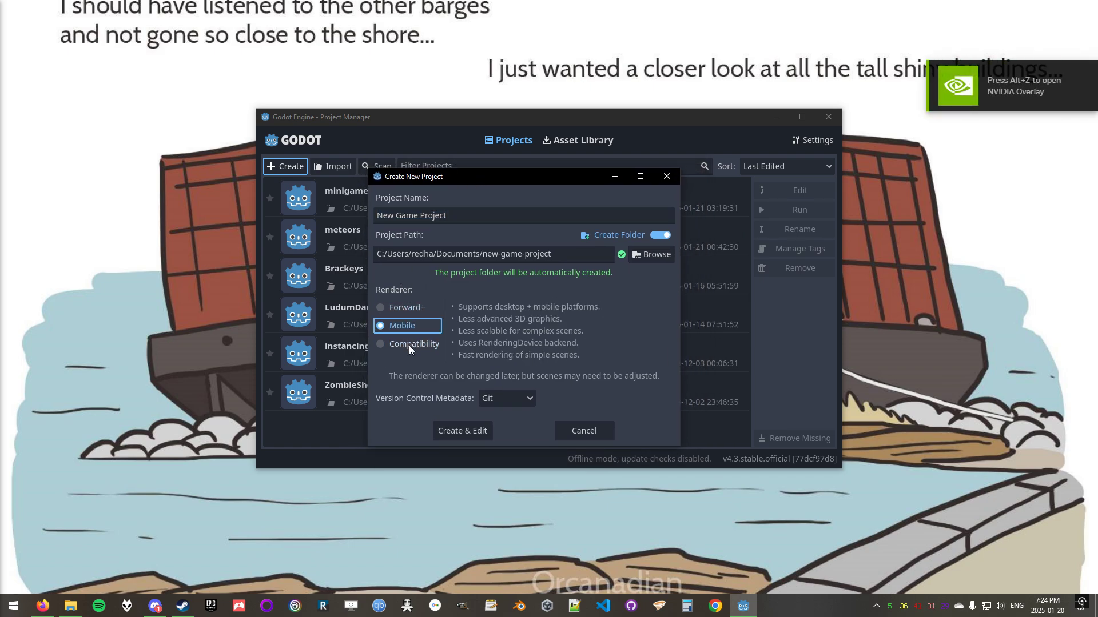
{"action": "left_click", "coordinate": [410, 344]}
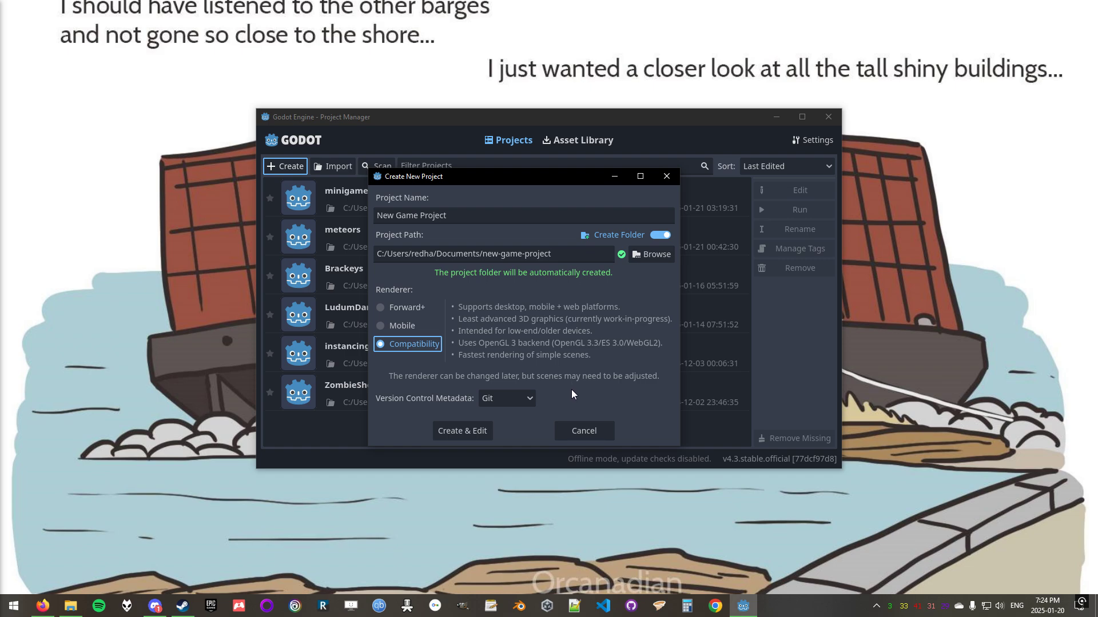
{"action": "left_click", "coordinate": [582, 426]}
Reopen the minigames project and view its renderer options without changing the renderer.
{"action": "double_click", "coordinate": [394, 195]}
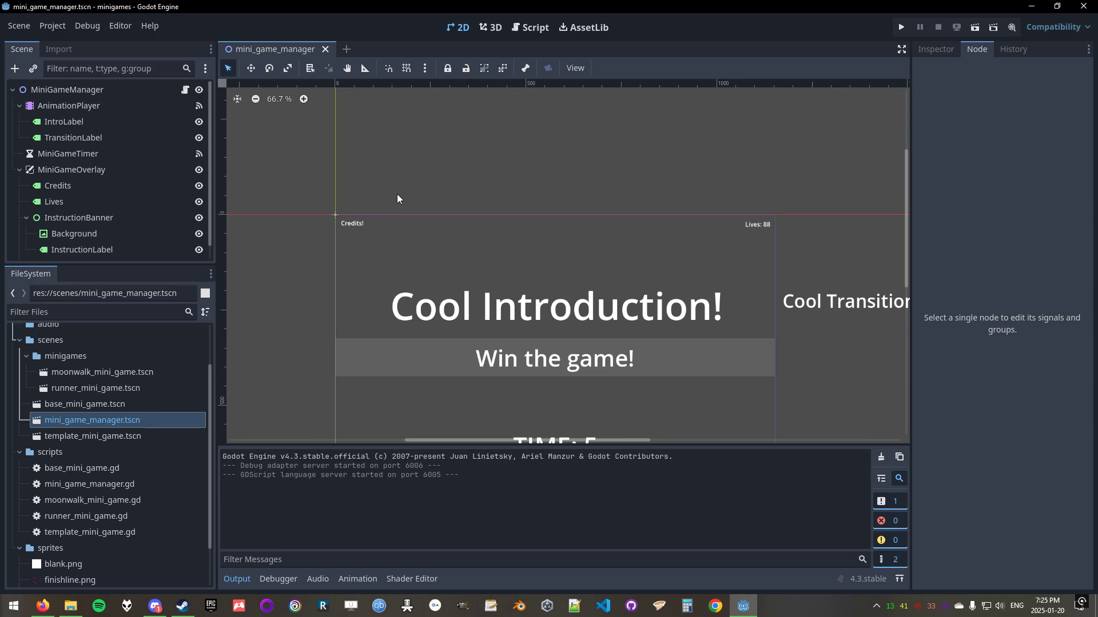
{"action": "left_click", "coordinate": [1053, 27]}
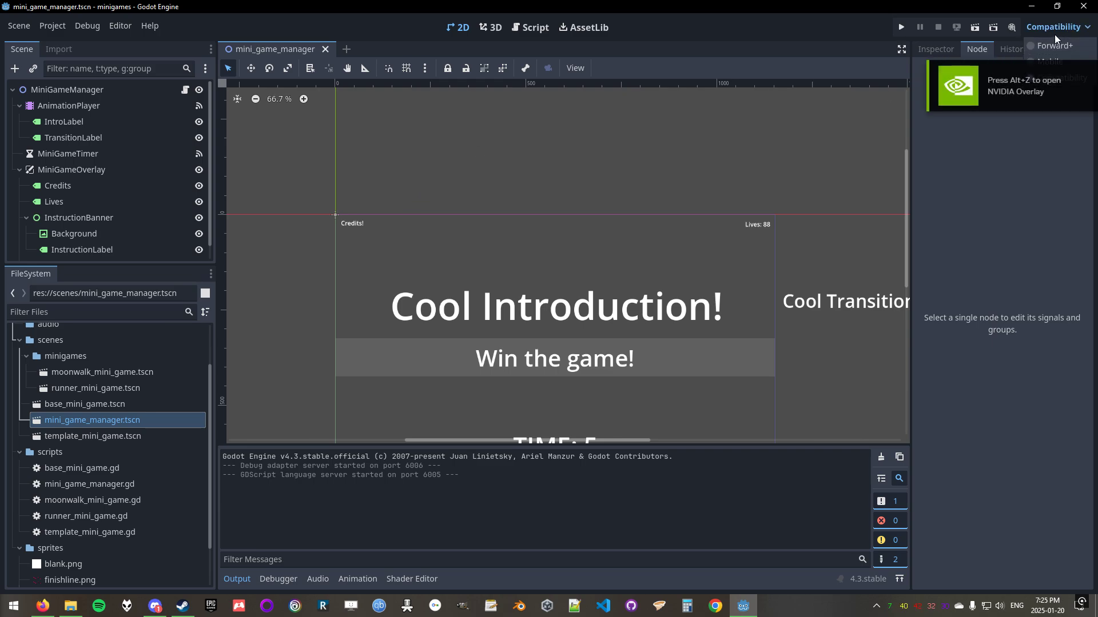
{"action": "left_click", "coordinate": [836, 14]}
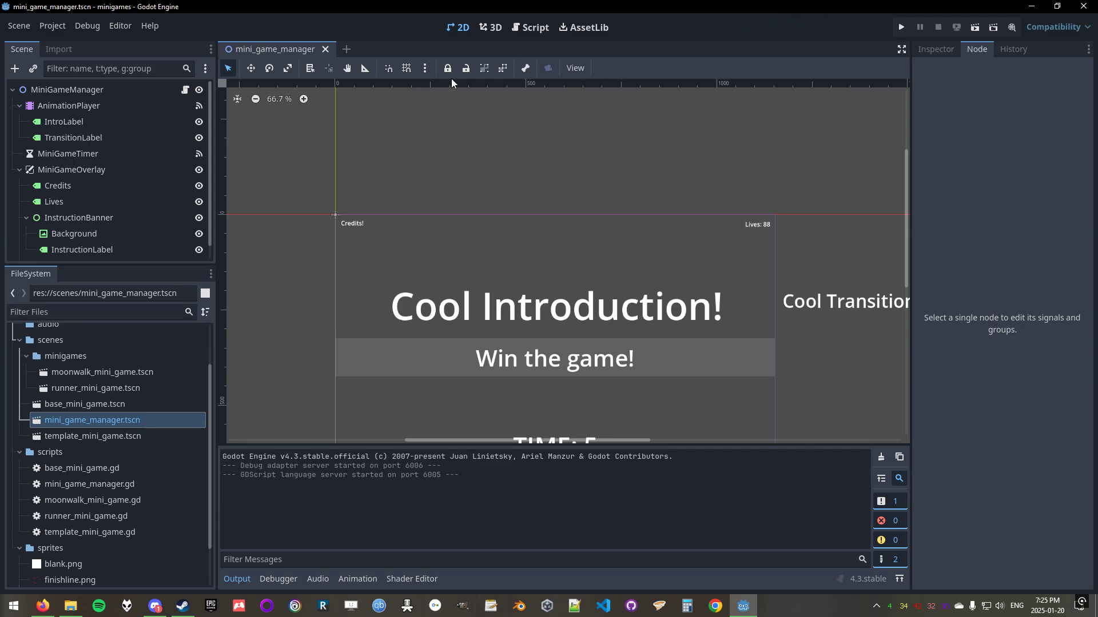
Switch to Firefox, load godotengine.org in a maximized window and open the download page for the latest version, 4.3.
{"action": "left_click", "coordinate": [46, 602]}
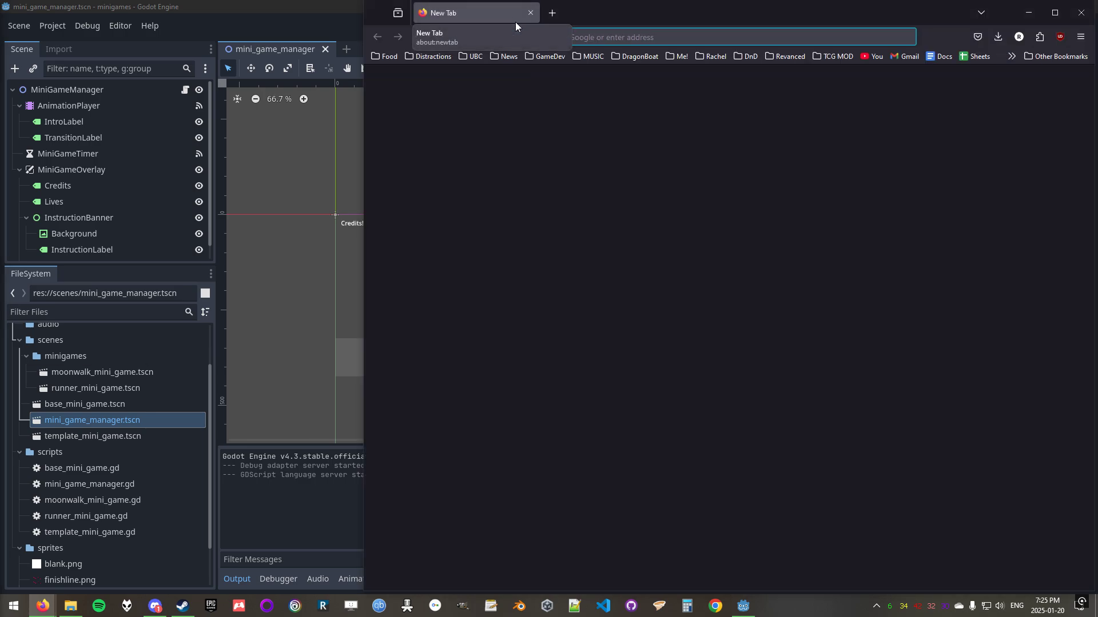
{"action": "left_click", "coordinate": [570, 36]}
{"action": "type", "text": "godotengine.org/"}
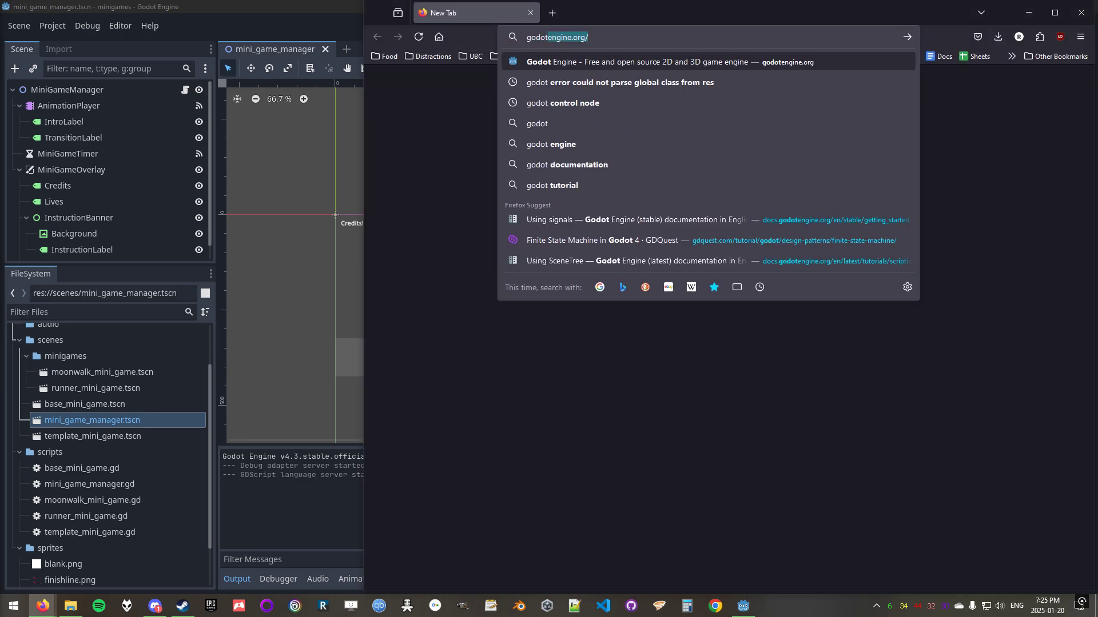
{"action": "key", "text": "Return"}
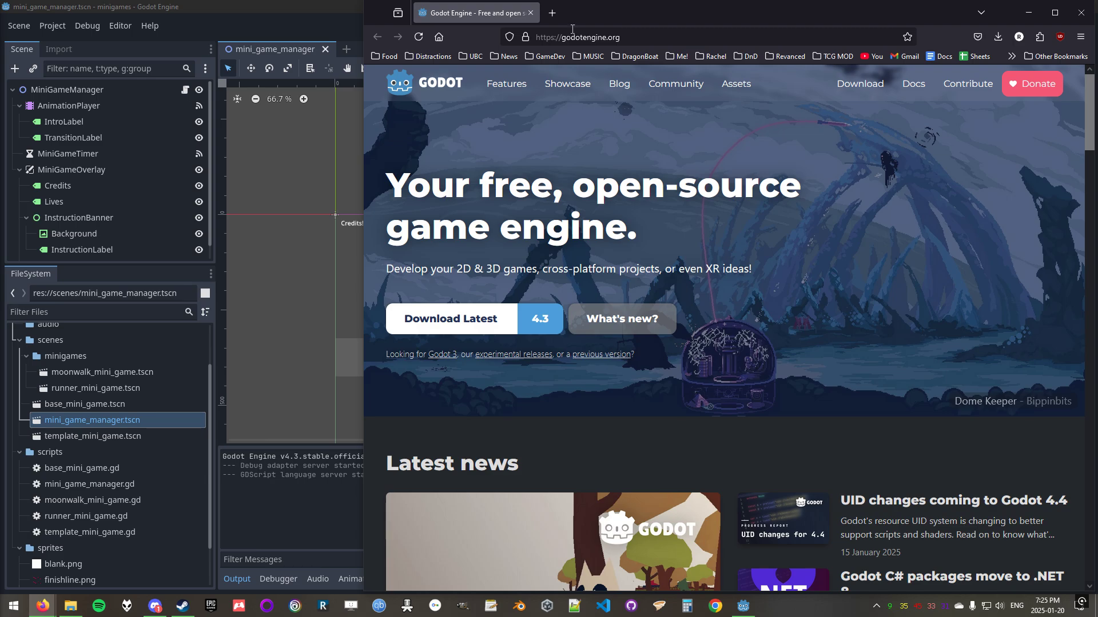
{"action": "double_click", "coordinate": [642, 20]}
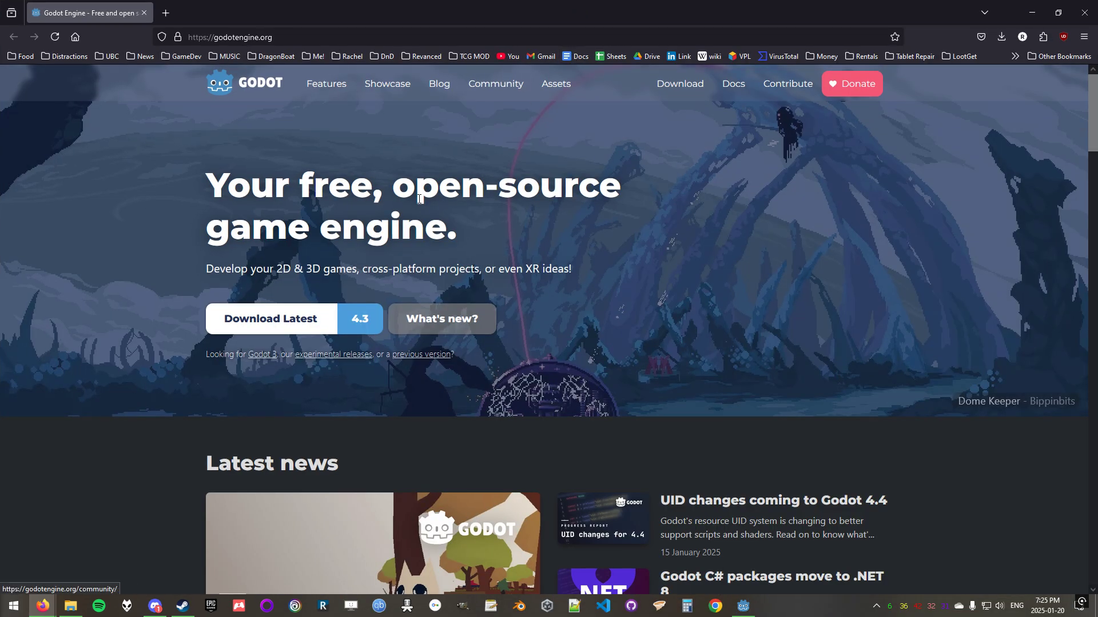
{"action": "left_click", "coordinate": [289, 323]}
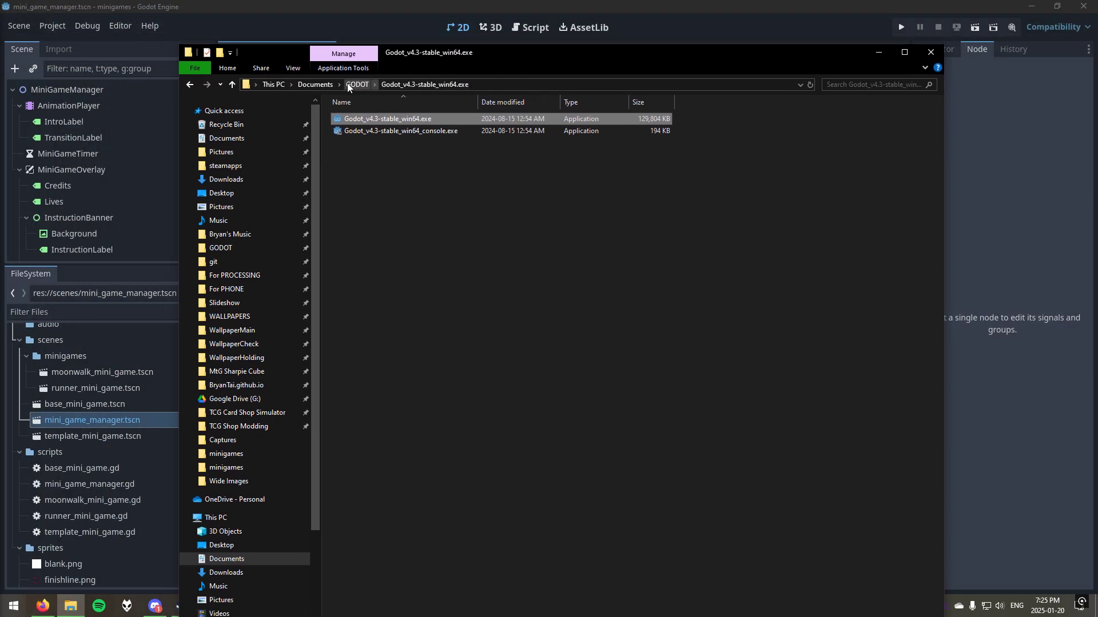
Examine the standard and console executables in the Godot_v4.3-stable_win64.exe folder inside GODOT, and close File Explorer.
{"action": "left_click", "coordinate": [349, 84]}
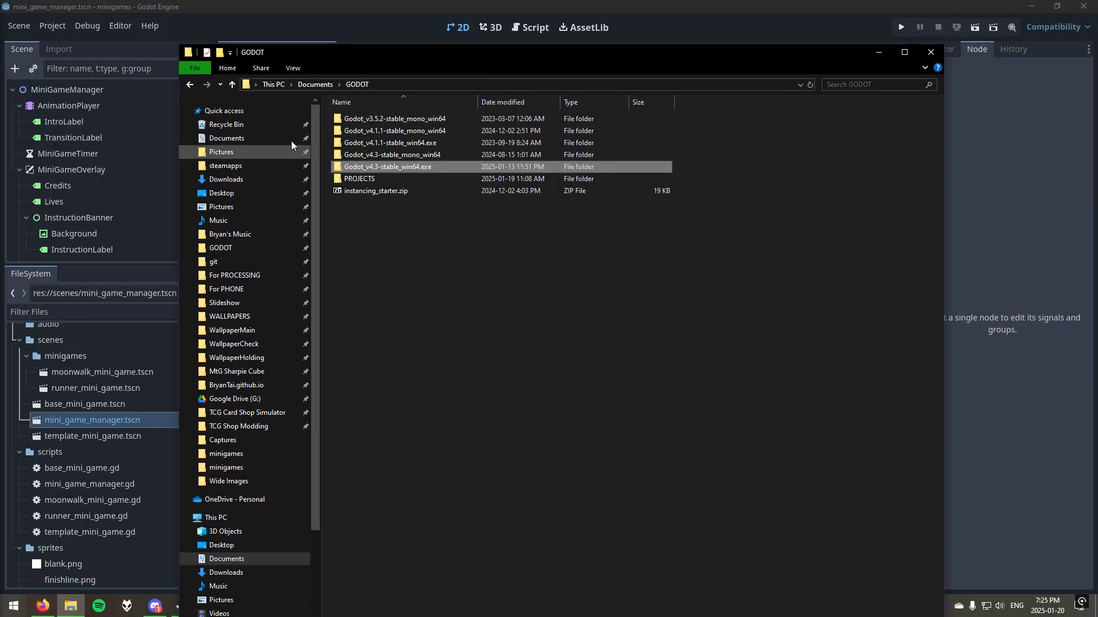
{"action": "double_click", "coordinate": [395, 165]}
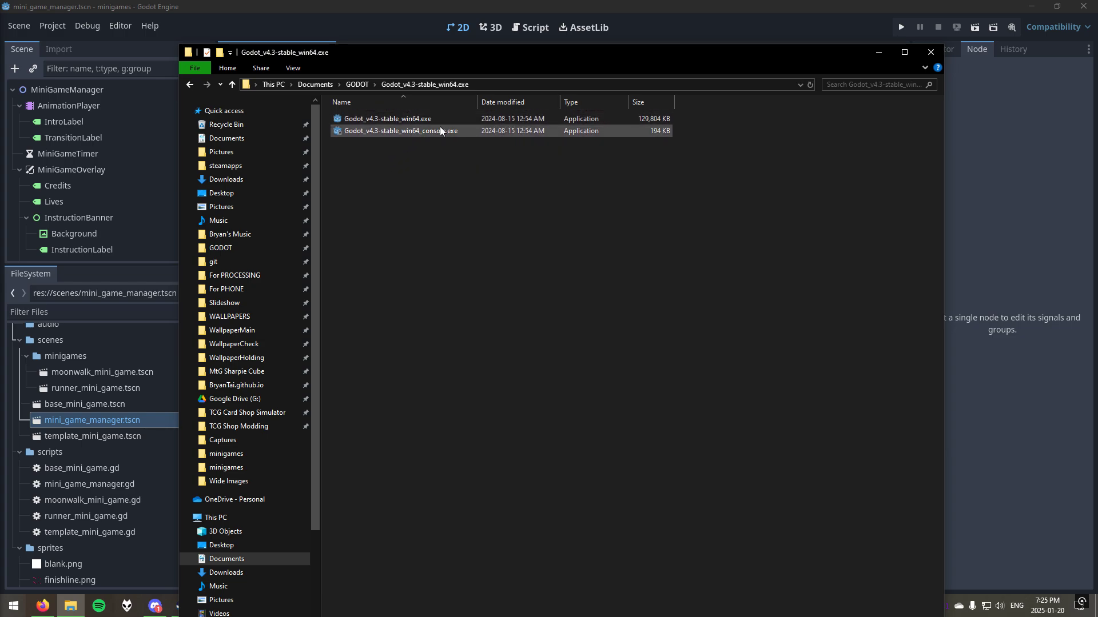
{"action": "left_click", "coordinate": [424, 118]}
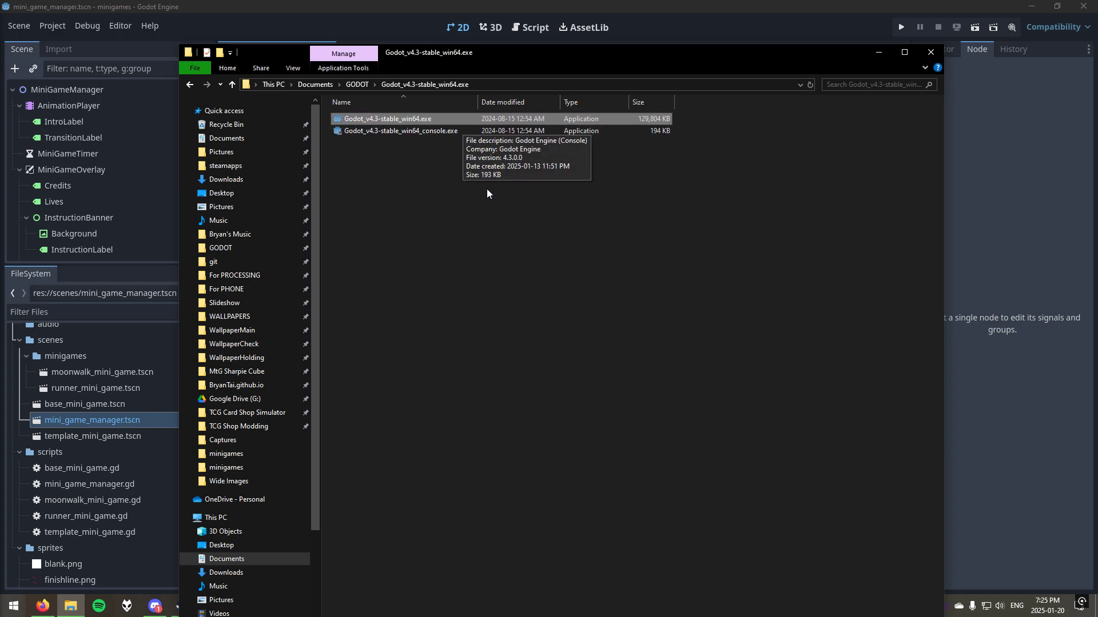
{"action": "left_click", "coordinate": [435, 136]}
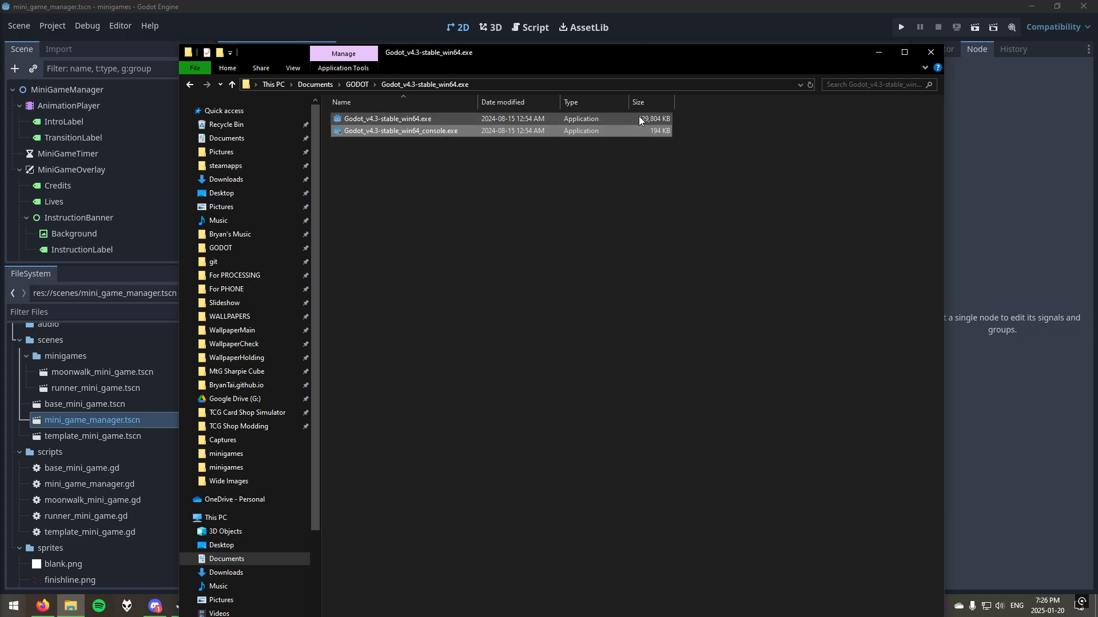
{"action": "left_click", "coordinate": [614, 118]}
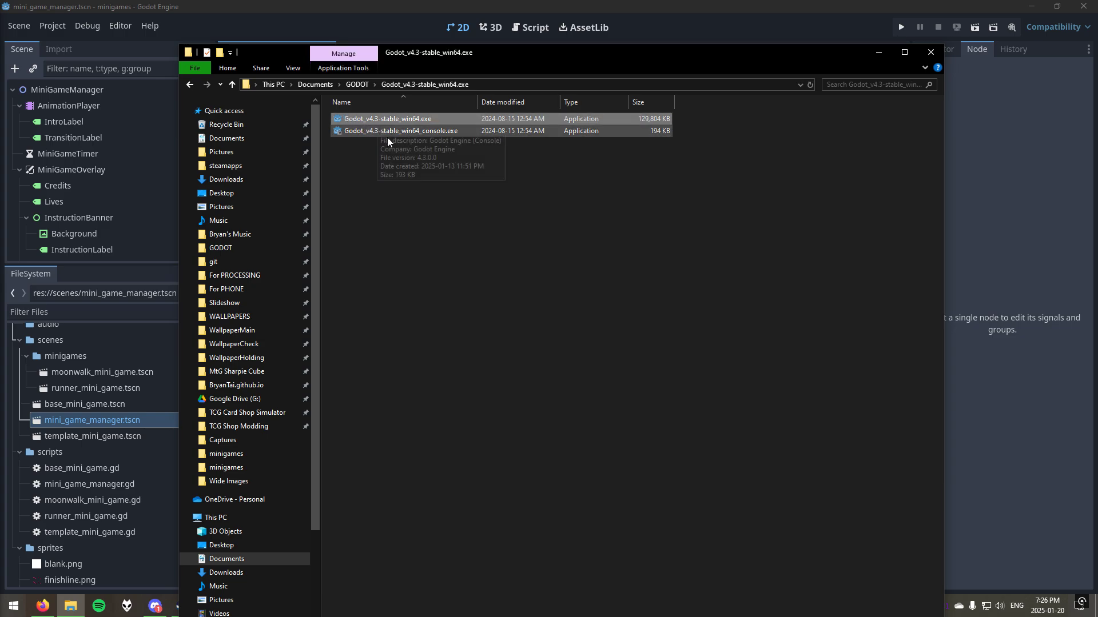
{"action": "left_click", "coordinate": [938, 58]}
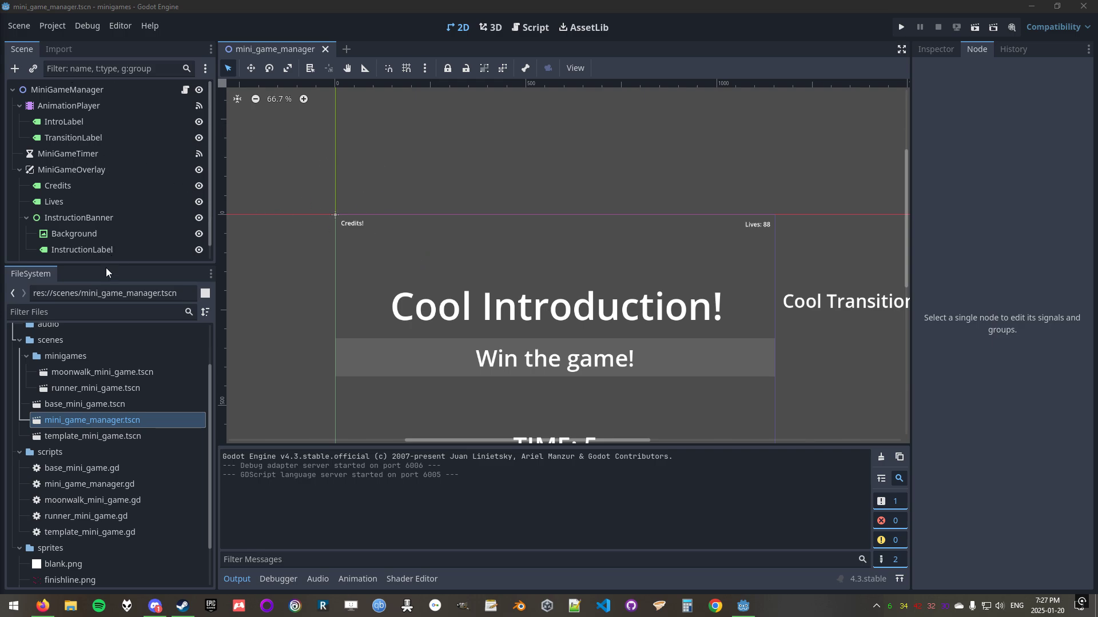
Enlarge the Scene dock and collapse the AnimationPlayer node's children in the mini_game_manager scene tree.
{"action": "left_click_drag", "start_coordinate": [106, 263], "coordinate": [80, 371]}
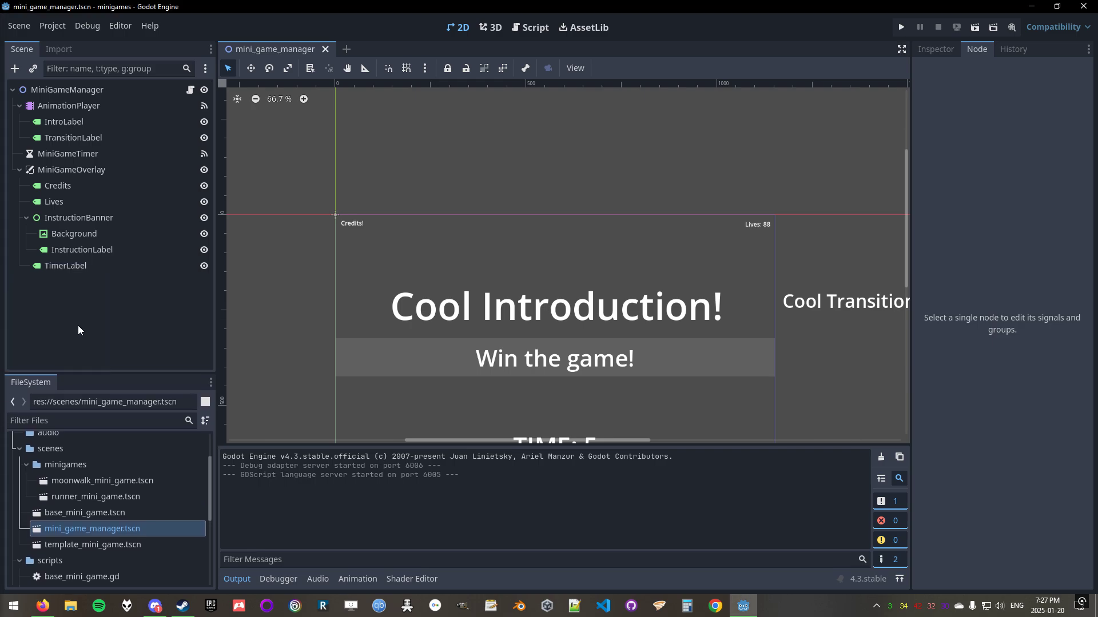
{"action": "left_click", "coordinate": [19, 107]}
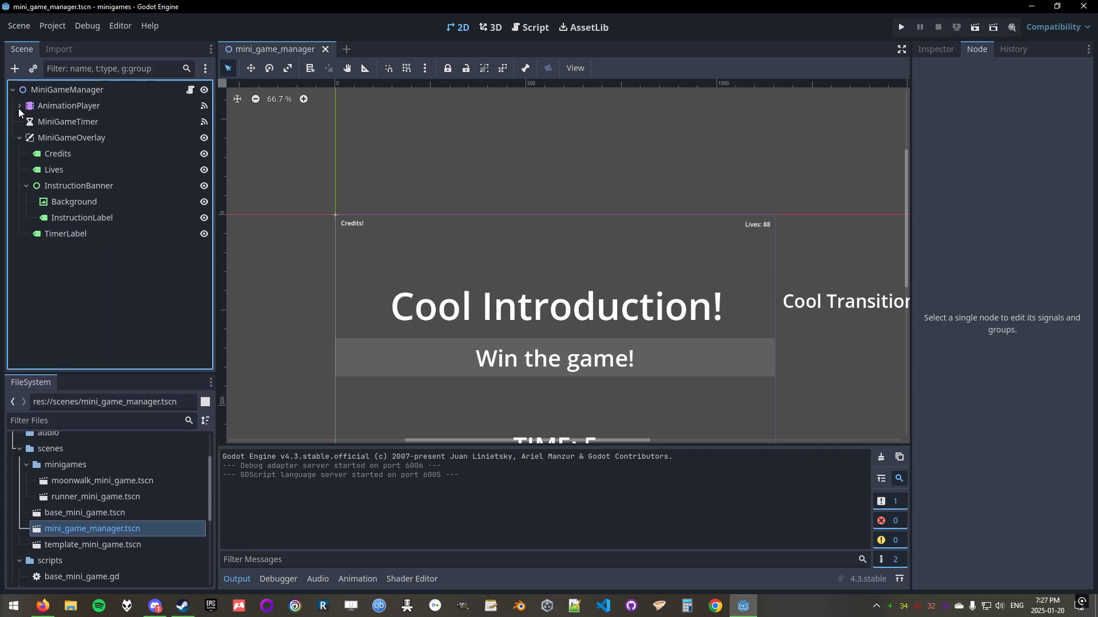
Collapse MiniGameOverlay, browse the available node types including Node2D's subtypes and AnimatedSprite2D, and cancel creating a node.
{"action": "left_click", "coordinate": [19, 138]}
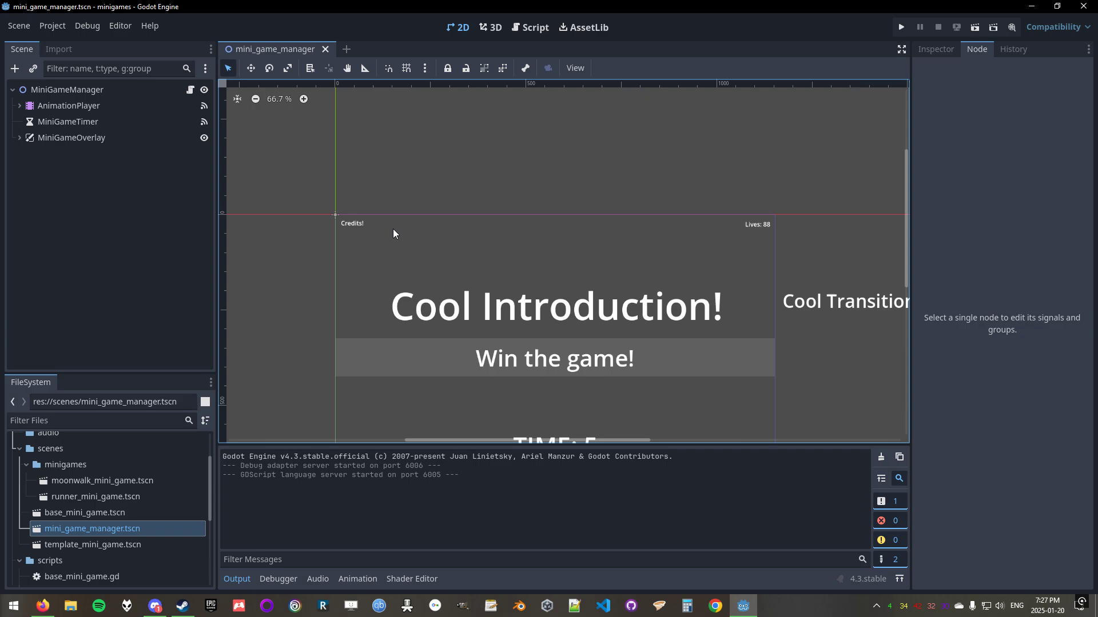
{"action": "scroll", "coordinate": [457, 252], "scroll_direction": "down", "scroll_amount": 3}
{"action": "left_click", "coordinate": [16, 71]}
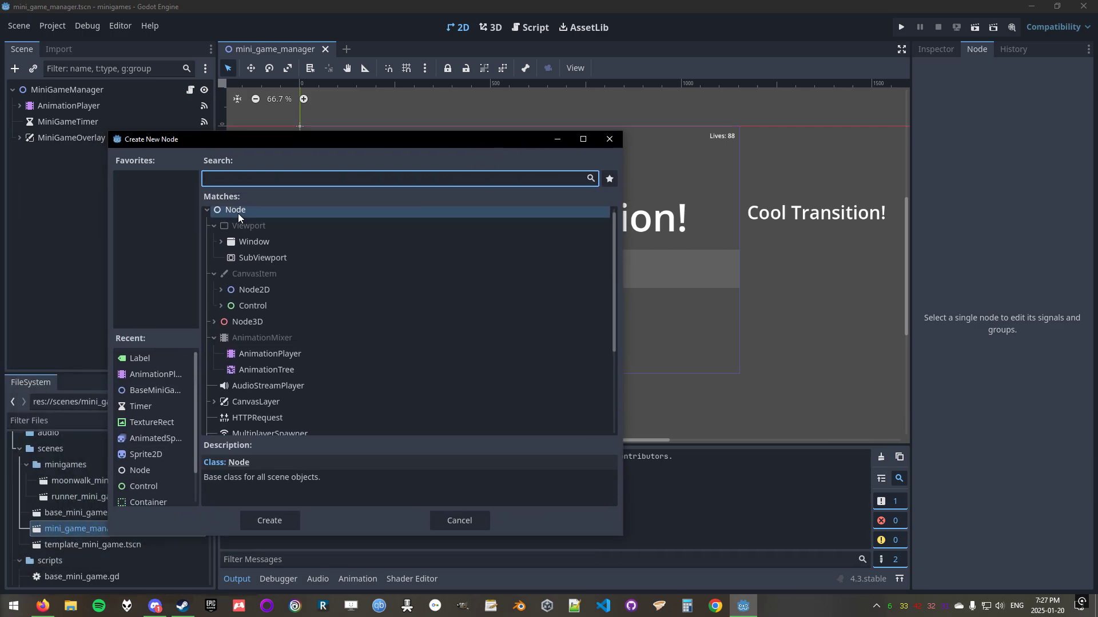
{"action": "scroll", "coordinate": [239, 223], "scroll_direction": "up", "scroll_amount": 1}
{"action": "left_click", "coordinate": [229, 217]}
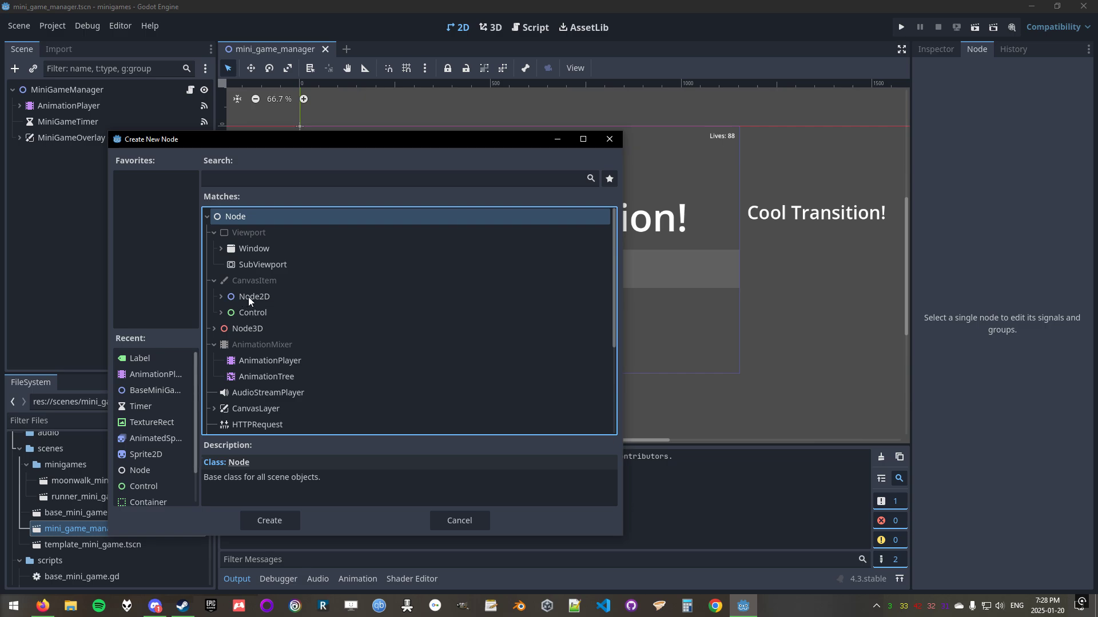
{"action": "scroll", "coordinate": [265, 290], "scroll_direction": "down", "scroll_amount": 1}
{"action": "left_click", "coordinate": [222, 270]}
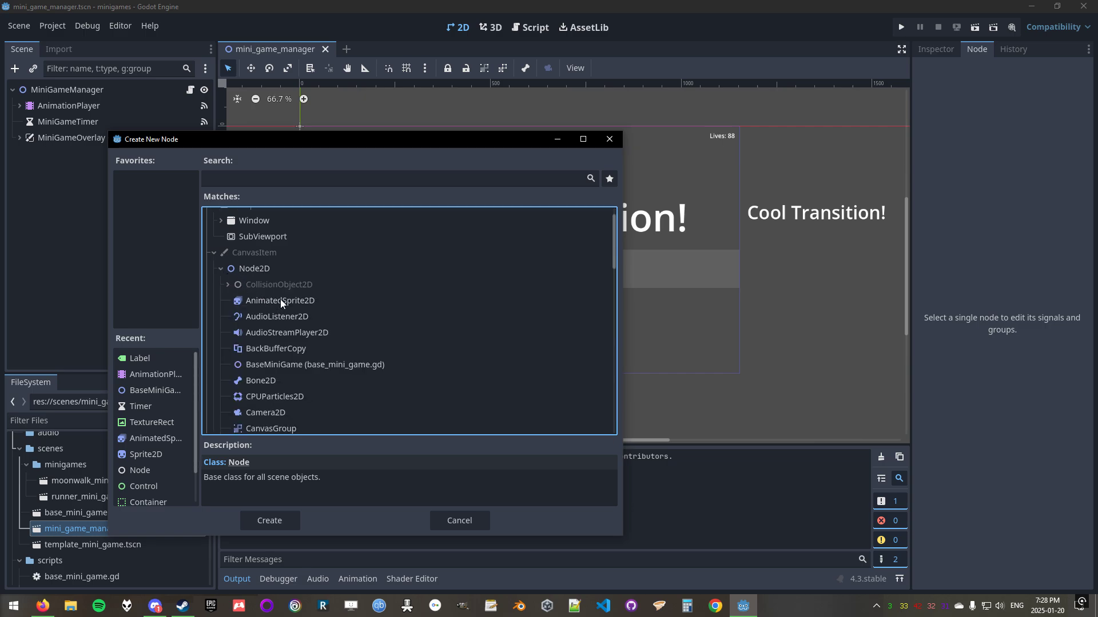
{"action": "scroll", "coordinate": [281, 300], "scroll_direction": "down", "scroll_amount": 1}
{"action": "left_click", "coordinate": [289, 276]}
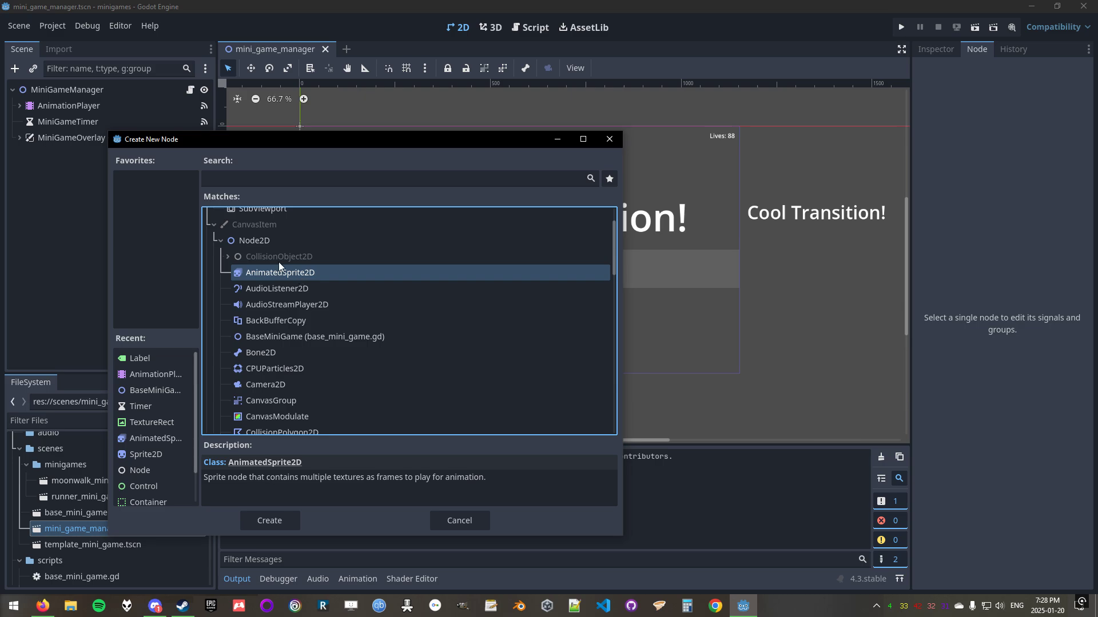
{"action": "scroll", "coordinate": [234, 253], "scroll_direction": "up", "scroll_amount": 1}
{"action": "scroll", "coordinate": [292, 303], "scroll_direction": "down", "scroll_amount": 5}
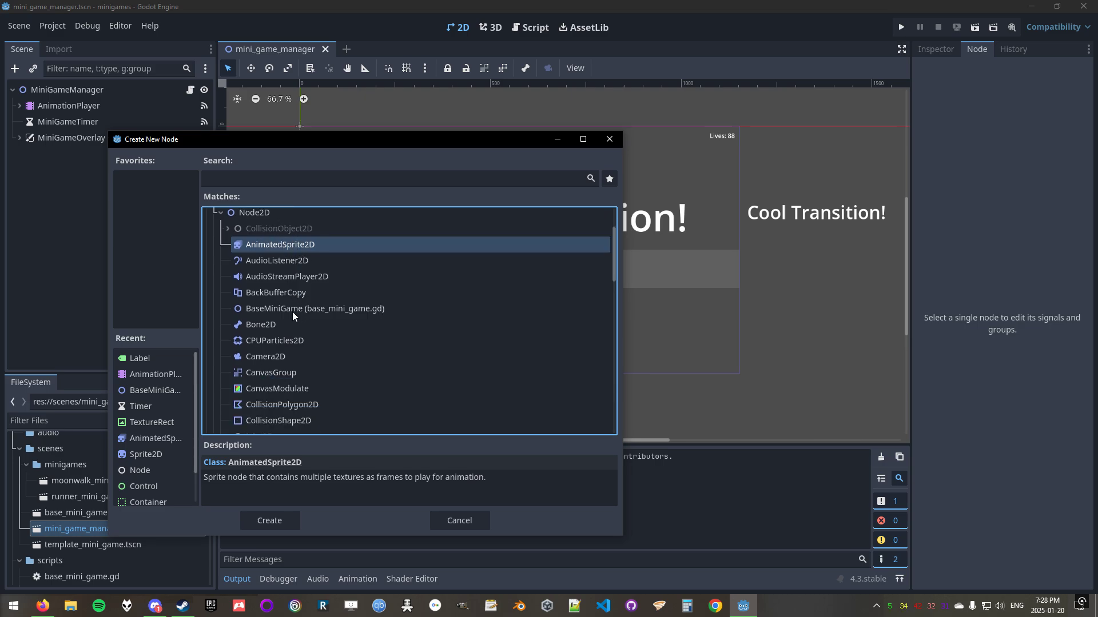
{"action": "scroll", "coordinate": [277, 330], "scroll_direction": "up", "scroll_amount": 6}
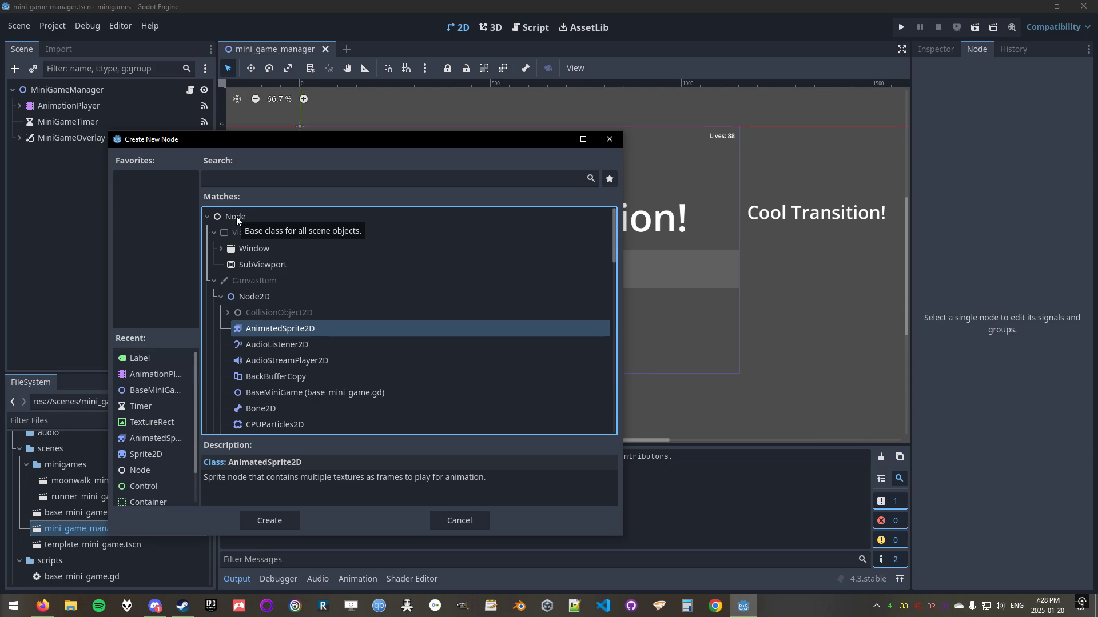
{"action": "scroll", "coordinate": [404, 337], "scroll_direction": "down", "scroll_amount": 5}
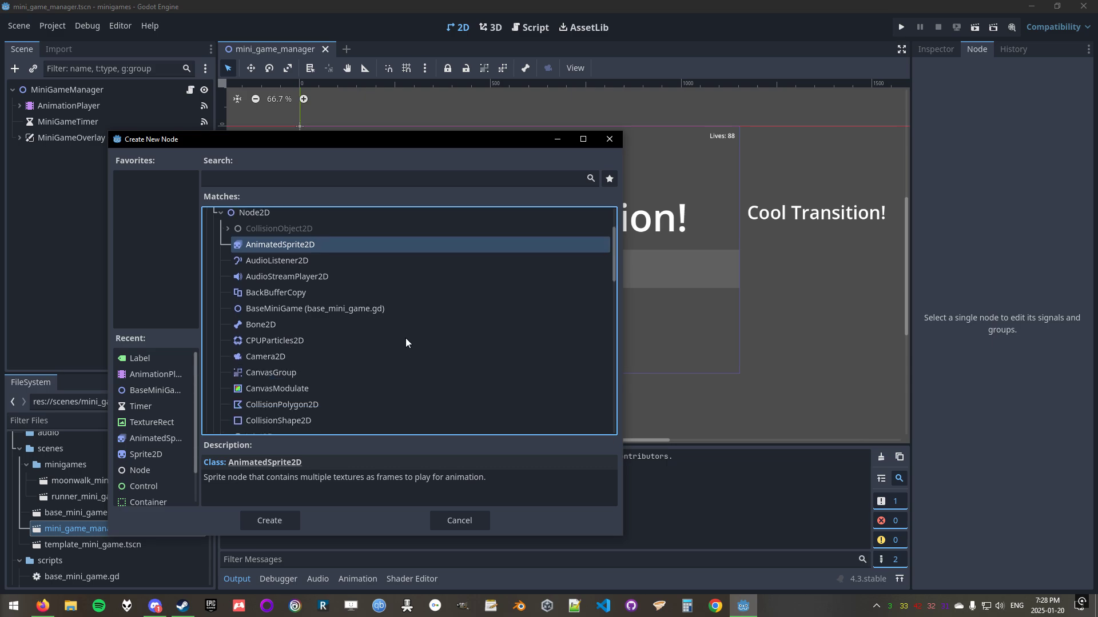
{"action": "left_click", "coordinate": [460, 517]}
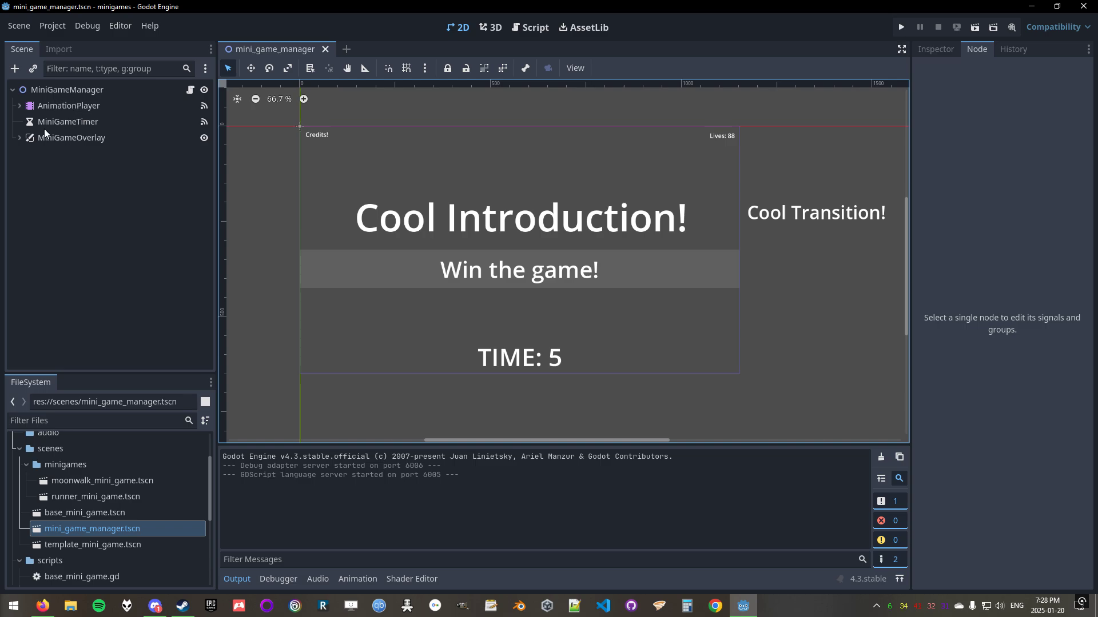
Expand MiniGameOverlay and AnimationPlayer, select IntroLabel, and open and cancel the creation of a node beneath it.
{"action": "left_click", "coordinate": [20, 138]}
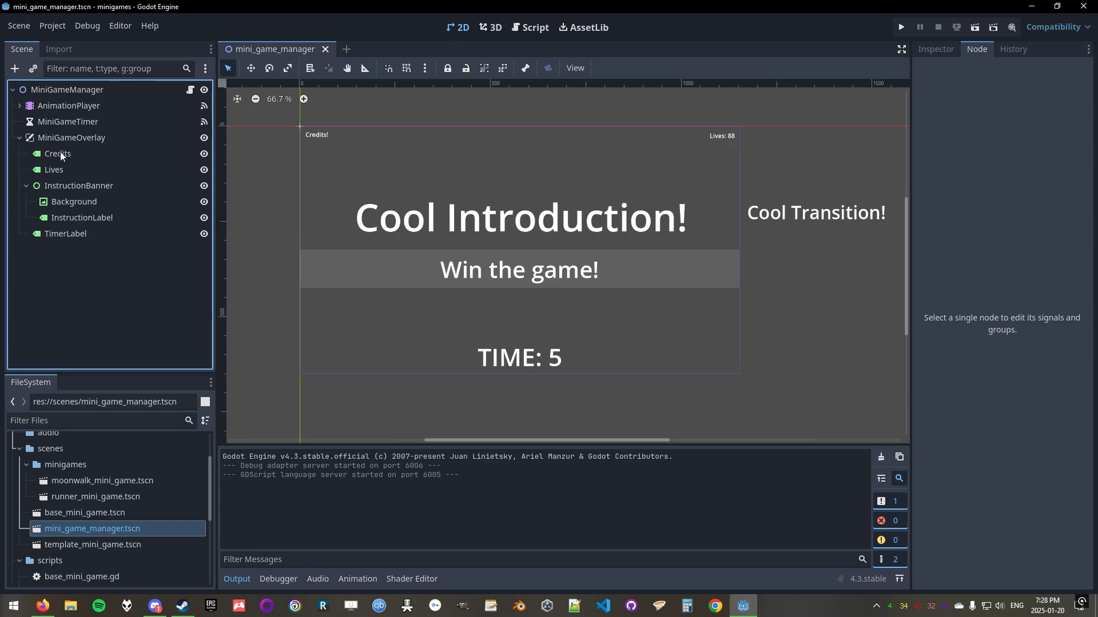
{"action": "left_click", "coordinate": [19, 106]}
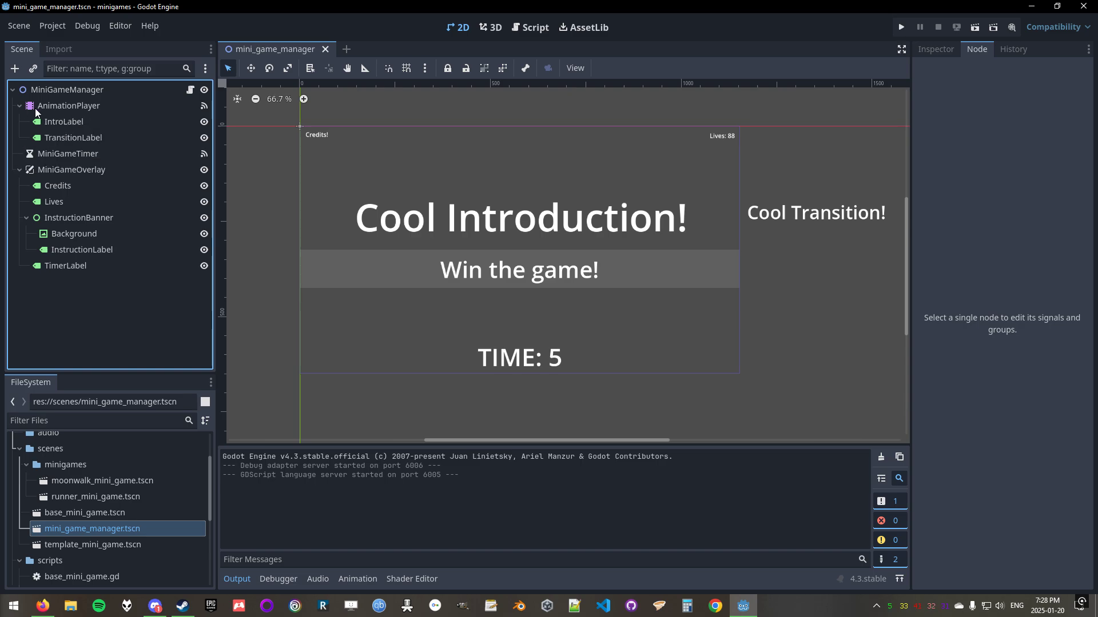
{"action": "left_click", "coordinate": [79, 121]}
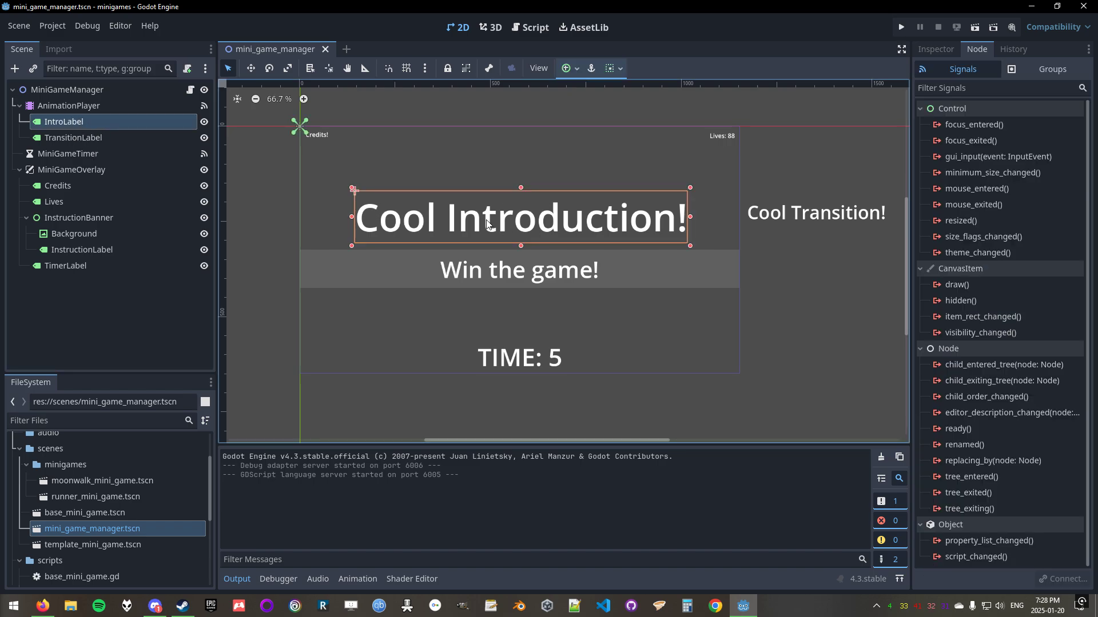
{"action": "scroll", "coordinate": [411, 244], "scroll_direction": "up", "scroll_amount": 3}
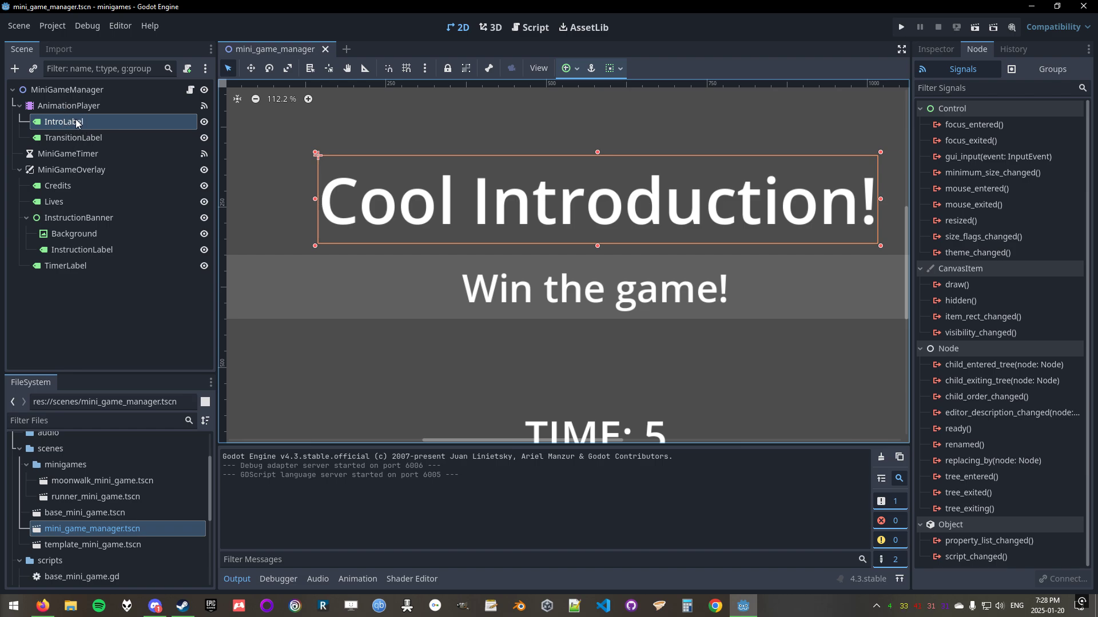
{"action": "left_click", "coordinate": [15, 68]}
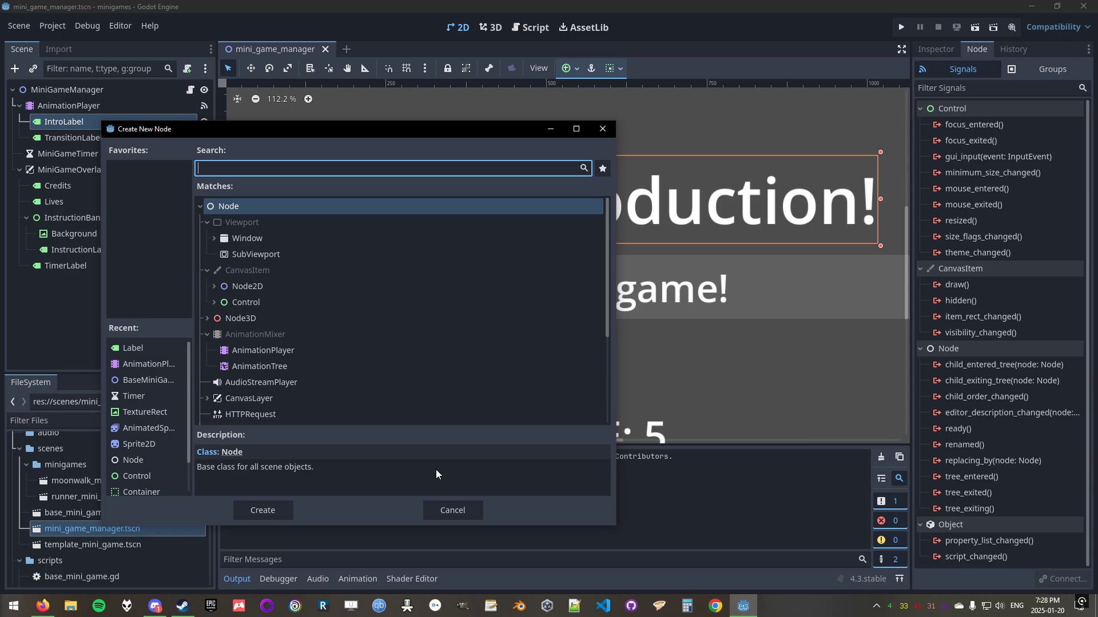
{"action": "left_click", "coordinate": [448, 514]}
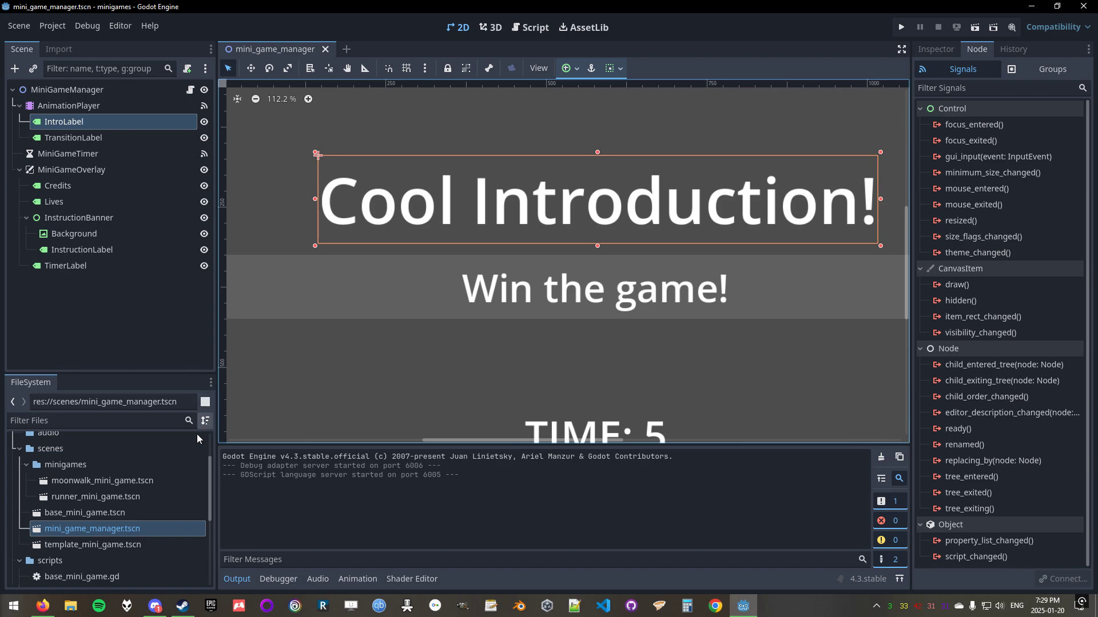
Look through the project's scene files and open the runner_mini_game.gd script from the scripts folder.
{"action": "left_click", "coordinate": [79, 486]}
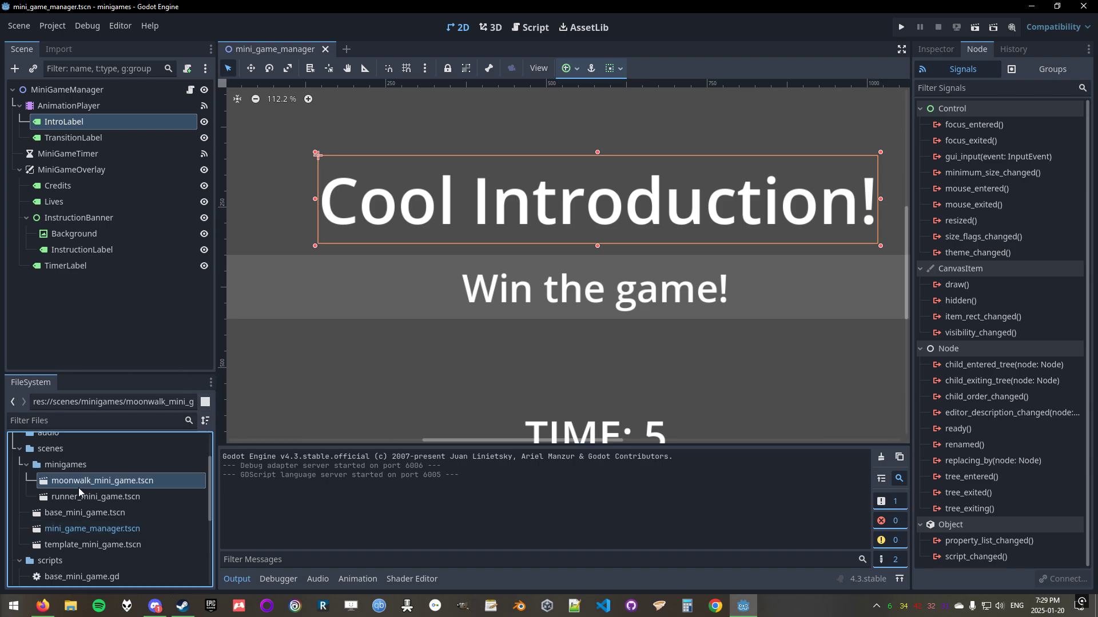
{"action": "left_click", "coordinate": [107, 513]}
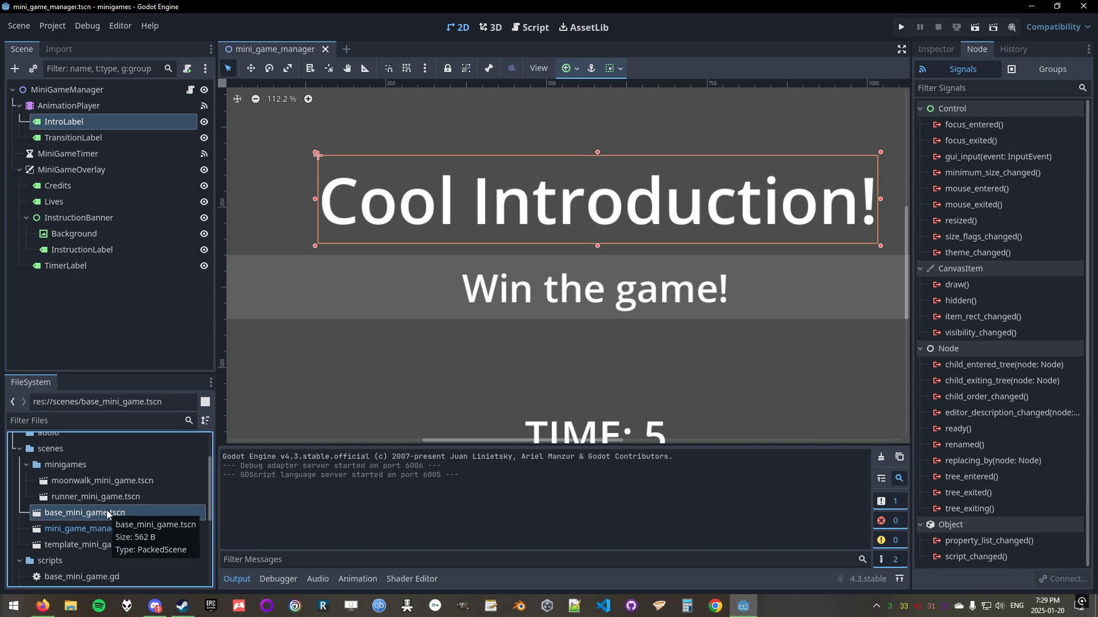
{"action": "scroll", "coordinate": [119, 506], "scroll_direction": "down", "scroll_amount": 2}
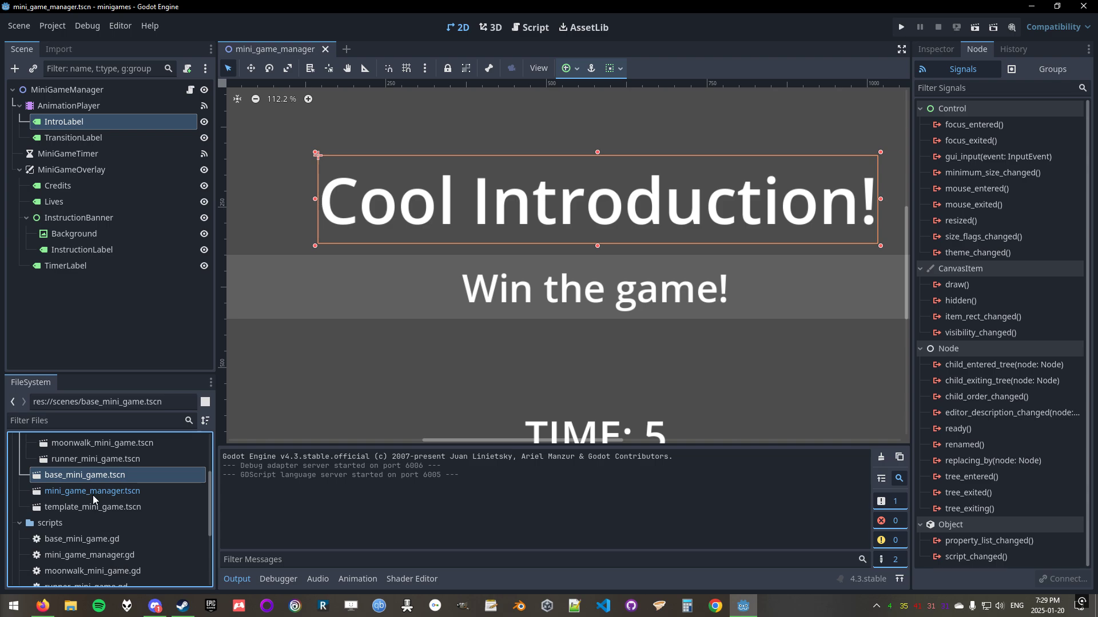
{"action": "scroll", "coordinate": [95, 500], "scroll_direction": "down", "scroll_amount": 1}
{"action": "double_click", "coordinate": [86, 568]}
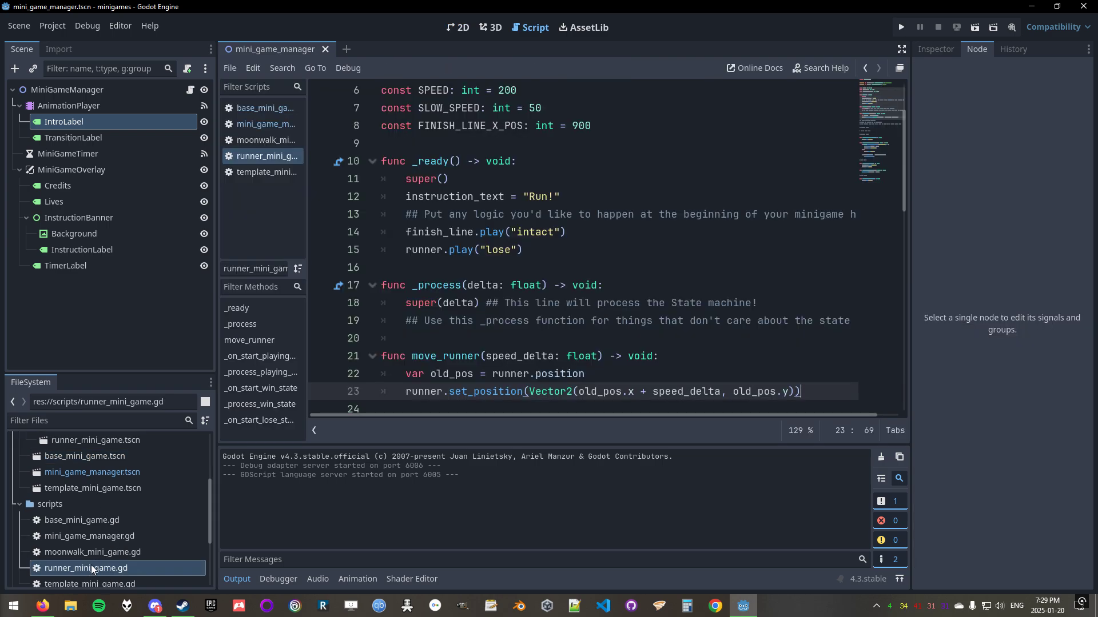
Open the runner_mini_game.tscn scene from the minigames folder and show it in the 2D workspace.
{"action": "scroll", "coordinate": [80, 521], "scroll_direction": "up", "scroll_amount": 2}
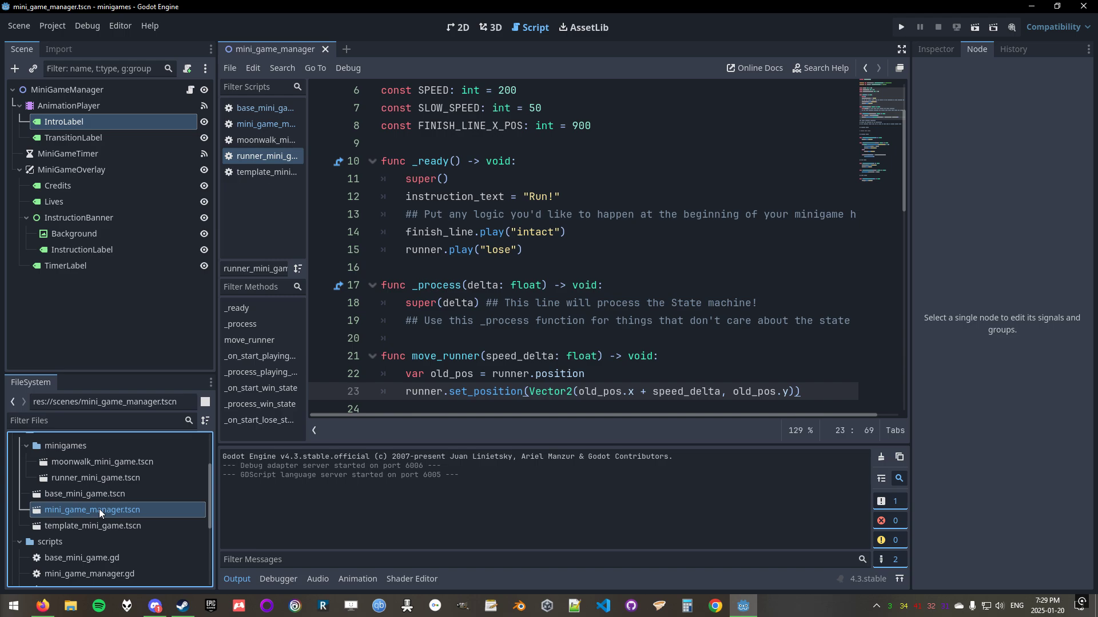
{"action": "scroll", "coordinate": [98, 509], "scroll_direction": "up", "scroll_amount": 1}
{"action": "left_click", "coordinate": [126, 531]}
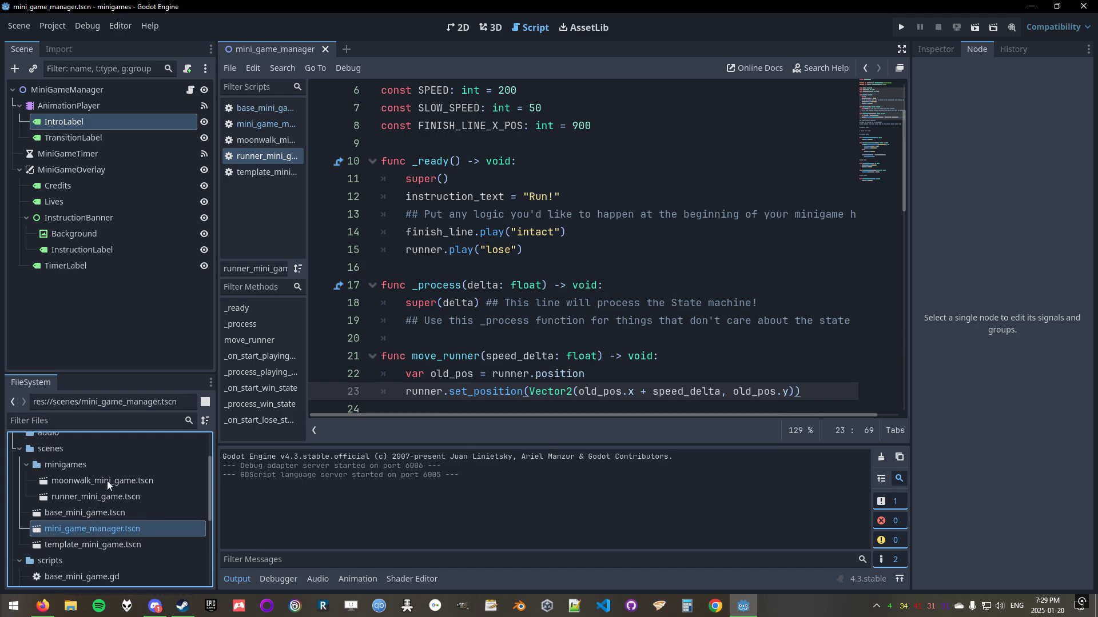
{"action": "double_click", "coordinate": [104, 498]}
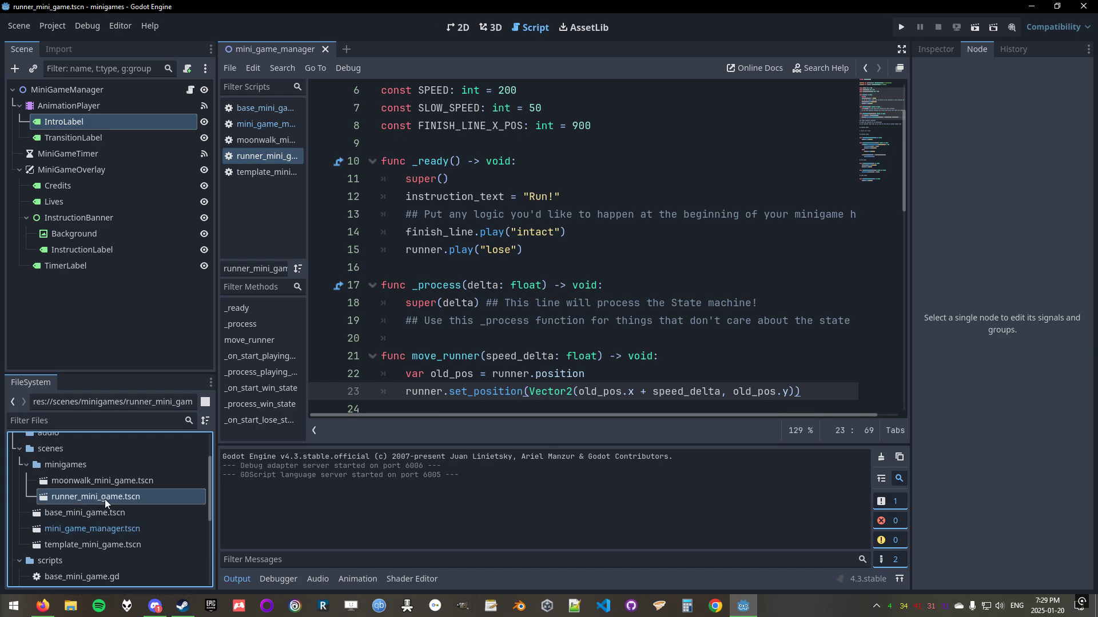
{"action": "left_click", "coordinate": [448, 32]}
{"action": "scroll", "coordinate": [465, 255], "scroll_direction": "down", "scroll_amount": 1}
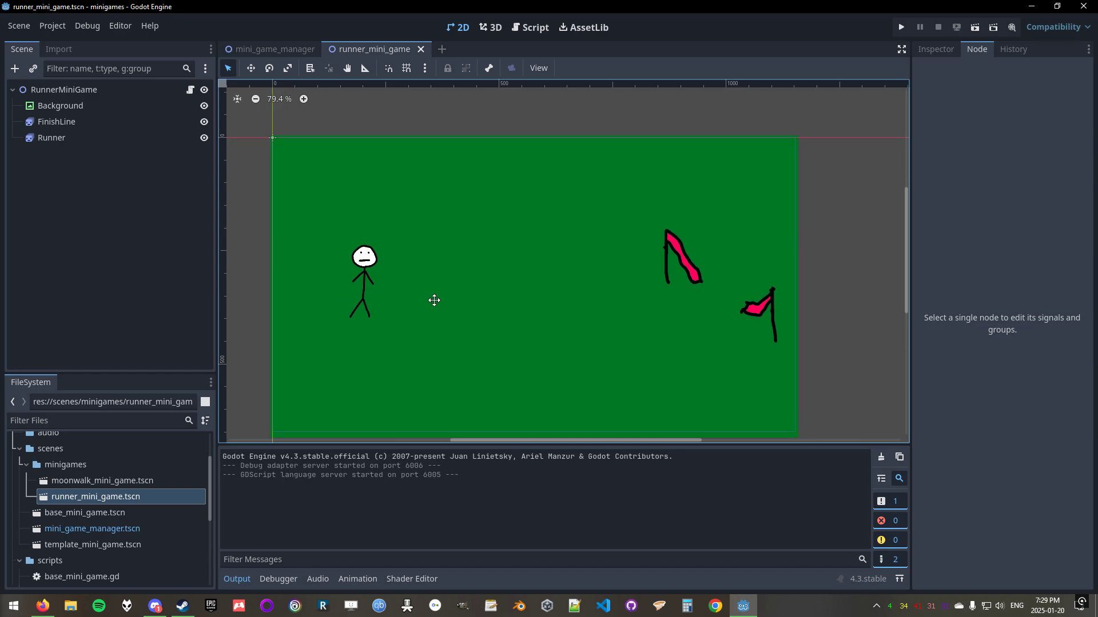
{"action": "scroll", "coordinate": [461, 290], "scroll_direction": "down", "scroll_amount": 1}
Examine the RunnerMiniGame root node and its Background, FinishLine and Runner children, collapsing and re-expanding the tree.
{"action": "left_click", "coordinate": [64, 90]}
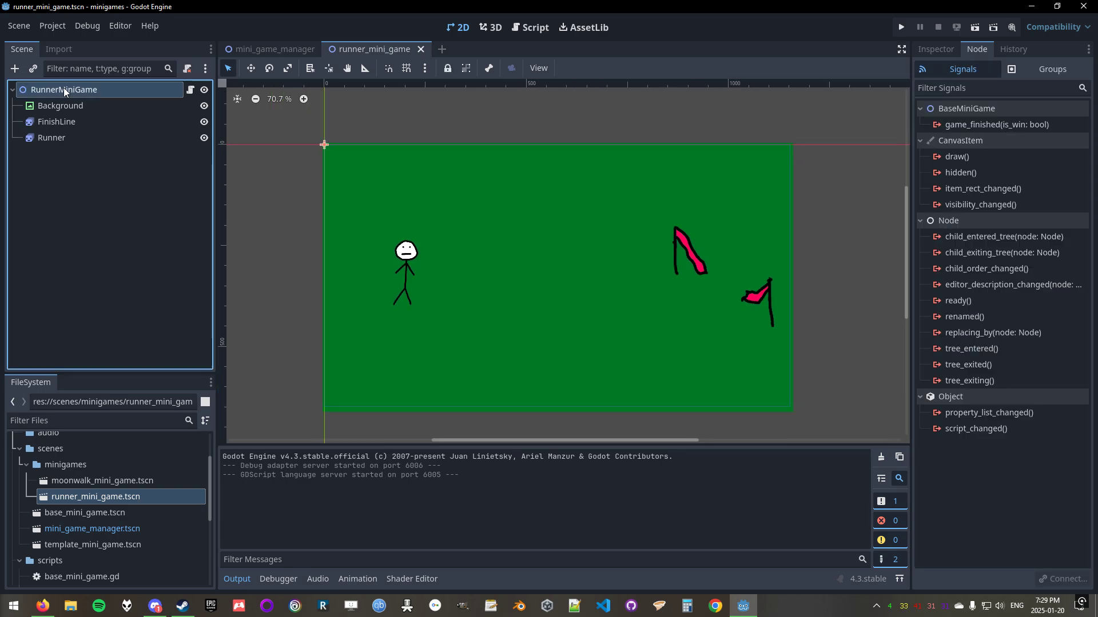
{"action": "left_click", "coordinate": [93, 497]}
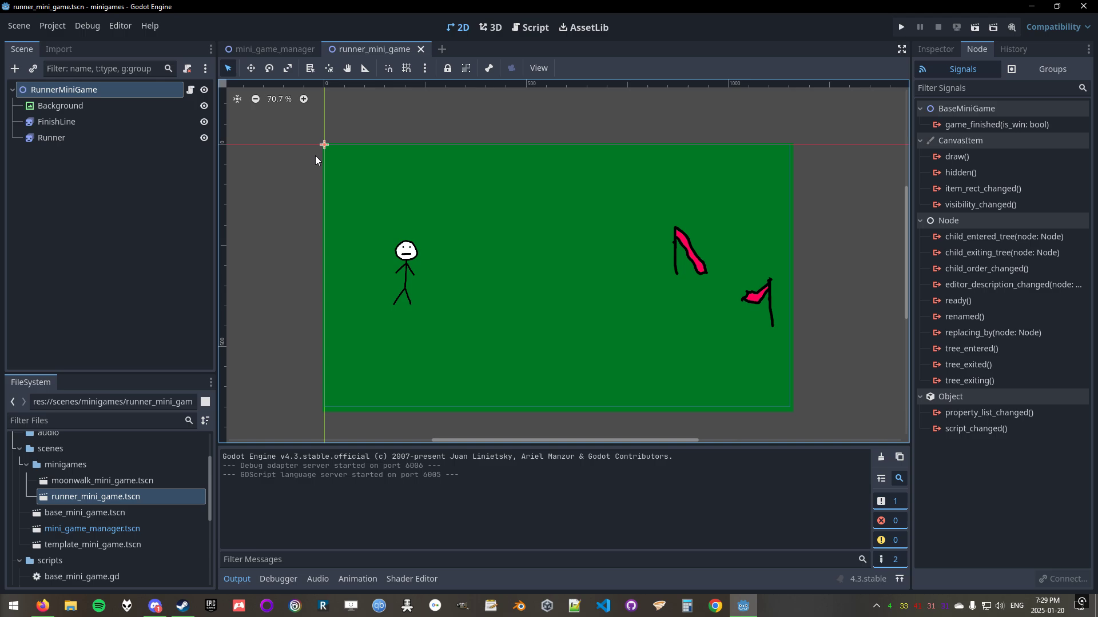
{"action": "left_click", "coordinate": [70, 105]}
{"action": "left_click", "coordinate": [74, 121]}
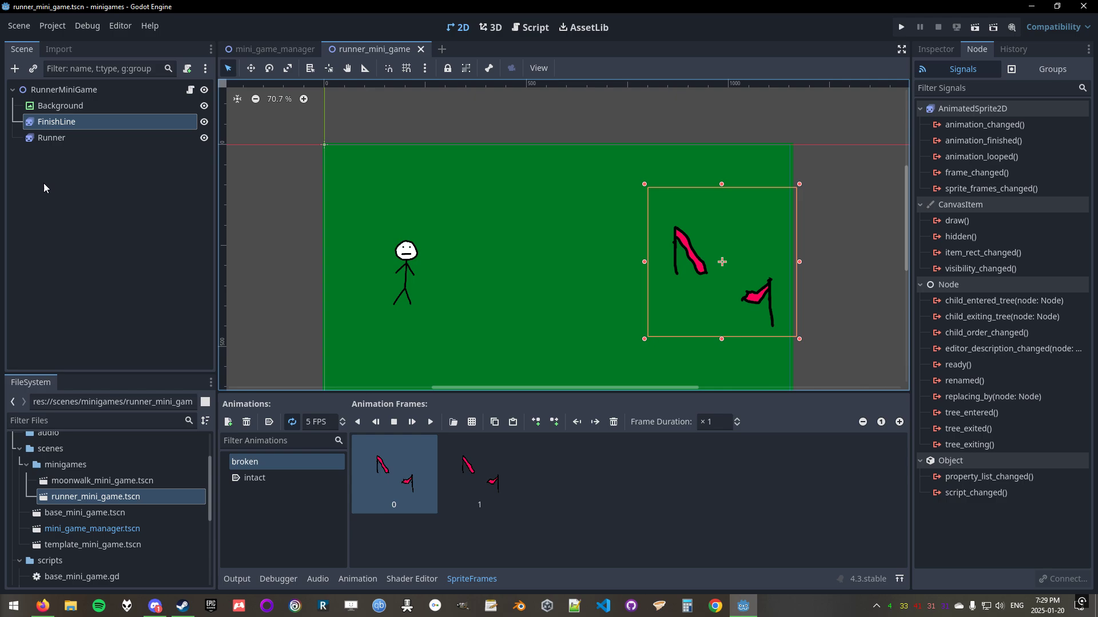
{"action": "left_click", "coordinate": [52, 137]}
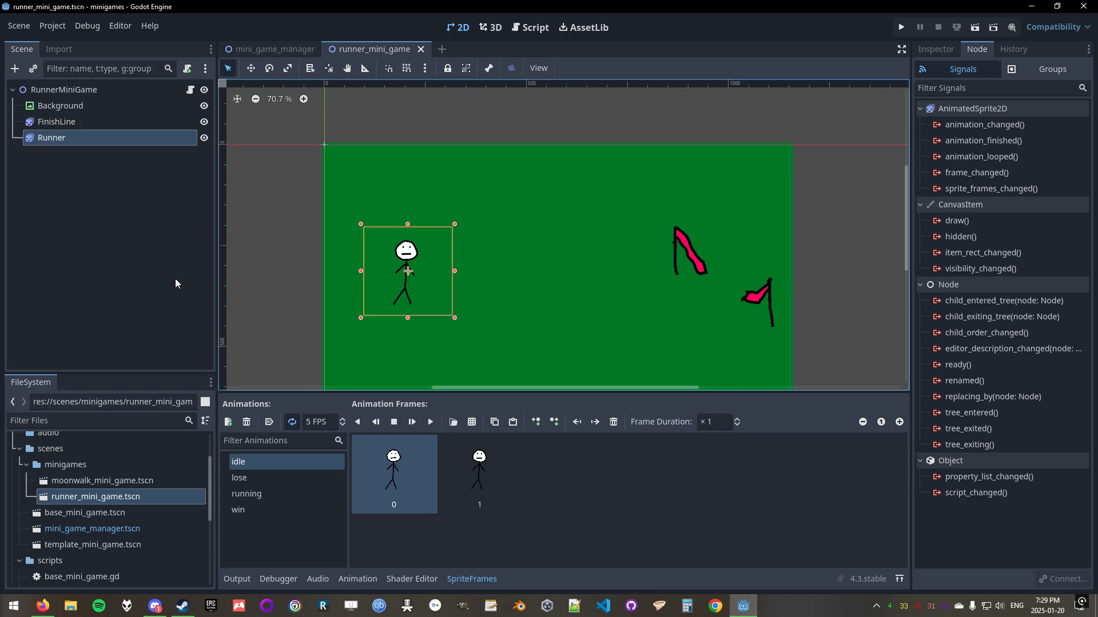
{"action": "left_click", "coordinate": [12, 90]}
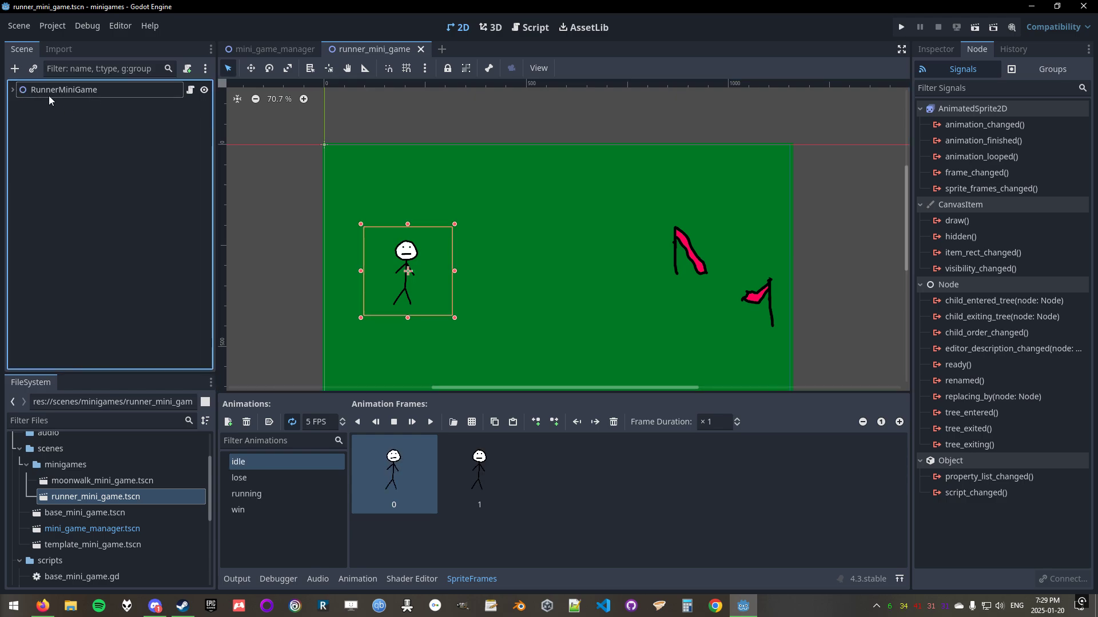
{"action": "left_click", "coordinate": [14, 90]}
Select the RunnerMiniGame root node in the runner_mini_game scene, open its attached script and review the code.
{"action": "left_click", "coordinate": [268, 50]}
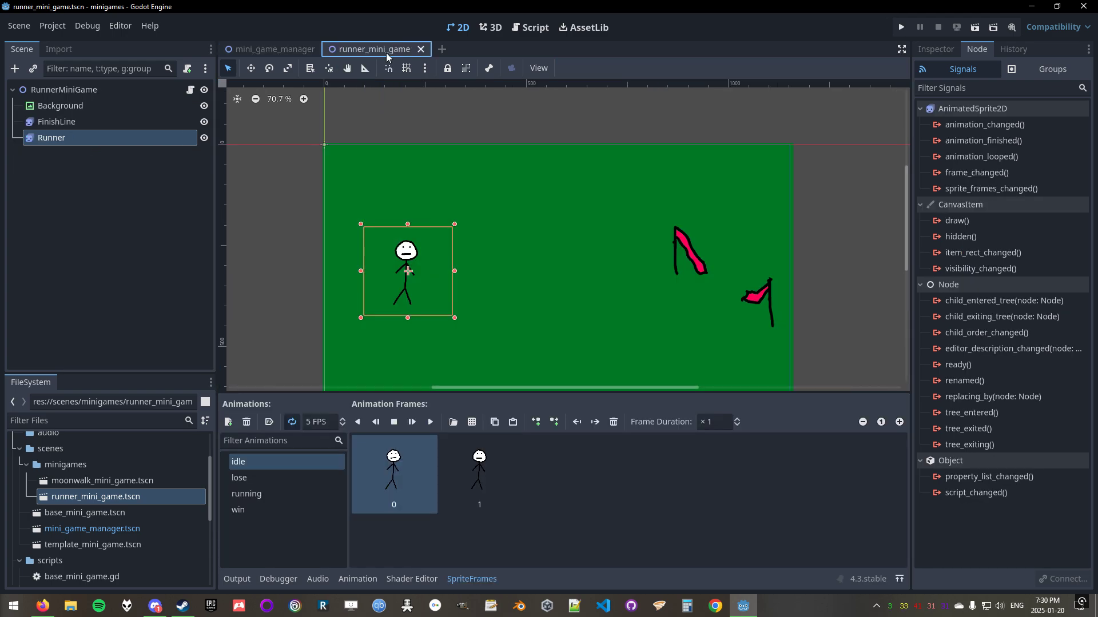
{"action": "left_click", "coordinate": [378, 50]}
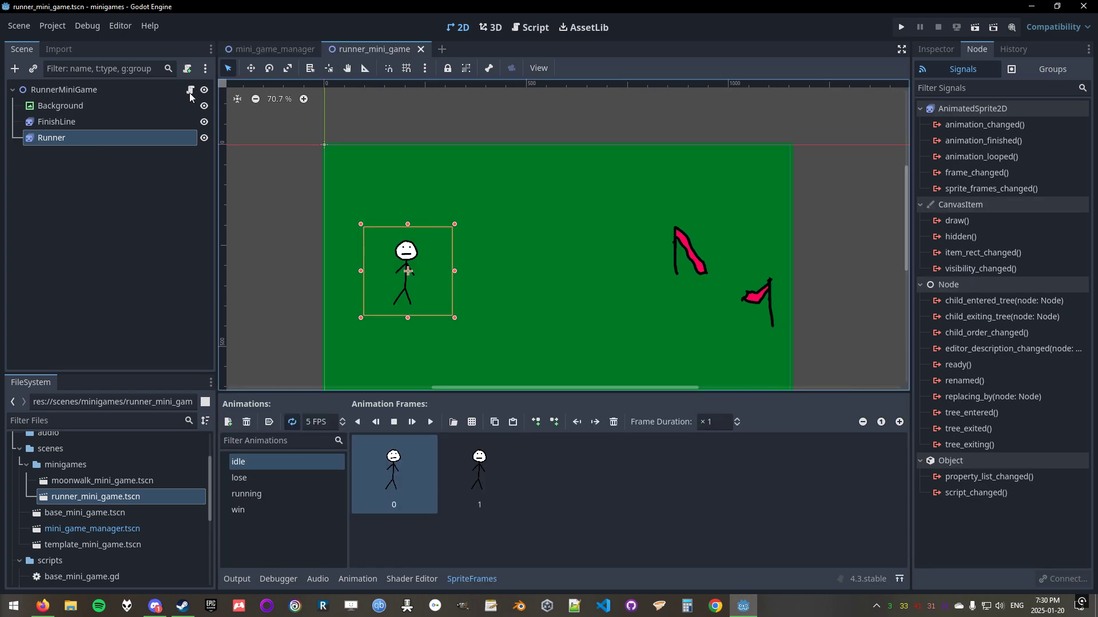
{"action": "left_click", "coordinate": [48, 90]}
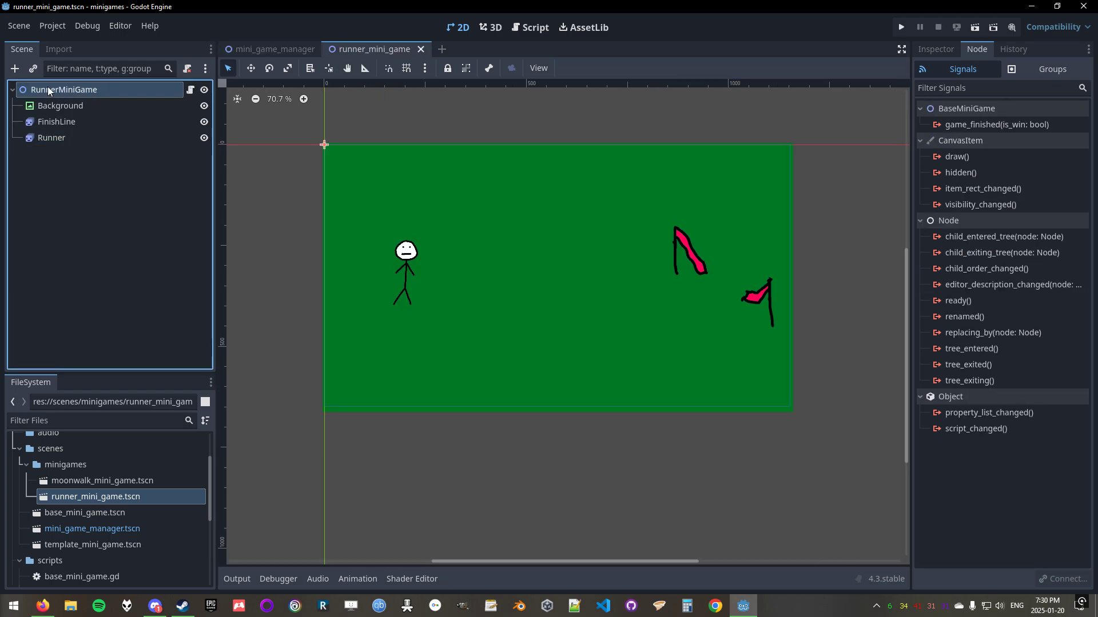
{"action": "left_click", "coordinate": [189, 91]}
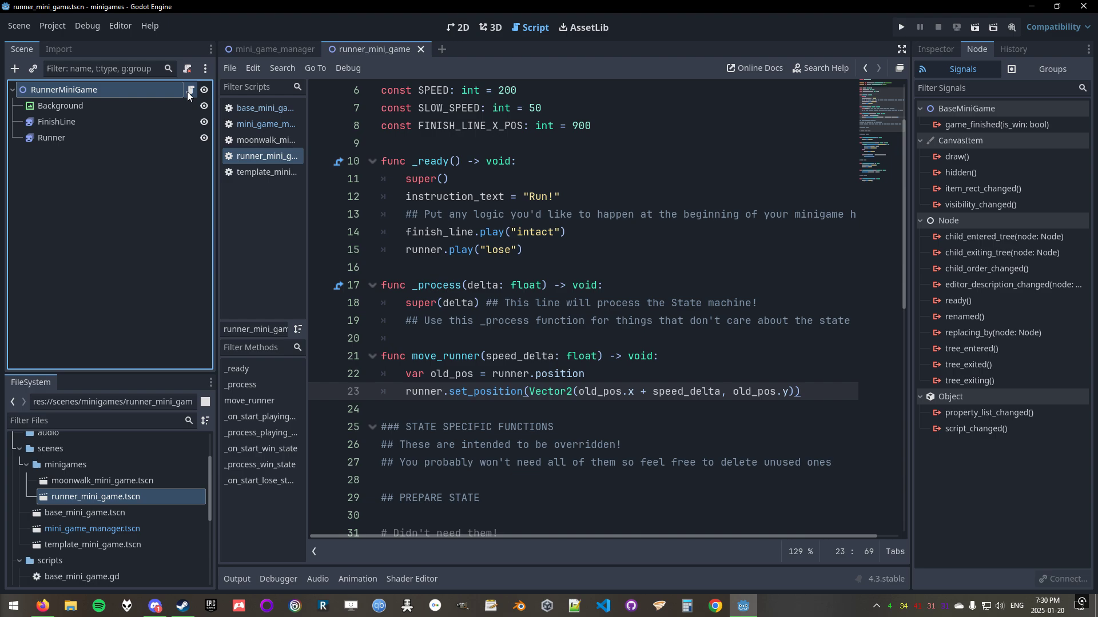
{"action": "scroll", "coordinate": [486, 303], "scroll_direction": "down", "scroll_amount": 2}
{"action": "scroll", "coordinate": [472, 338], "scroll_direction": "up", "scroll_amount": 4}
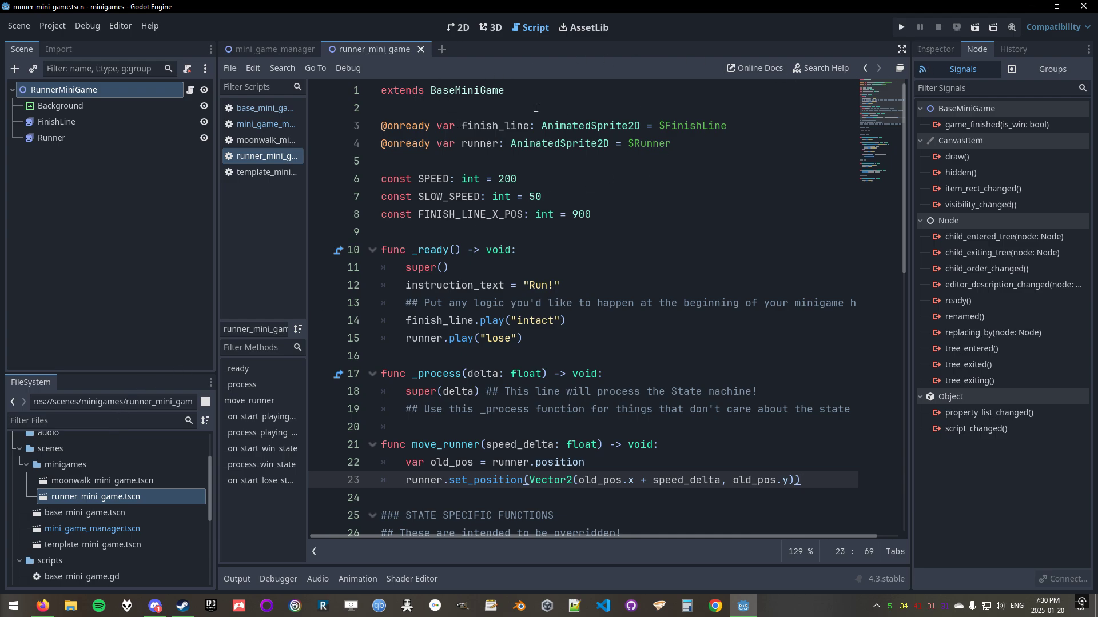
Select the Background node and show its properties in the Inspector.
{"action": "left_click", "coordinate": [87, 107]}
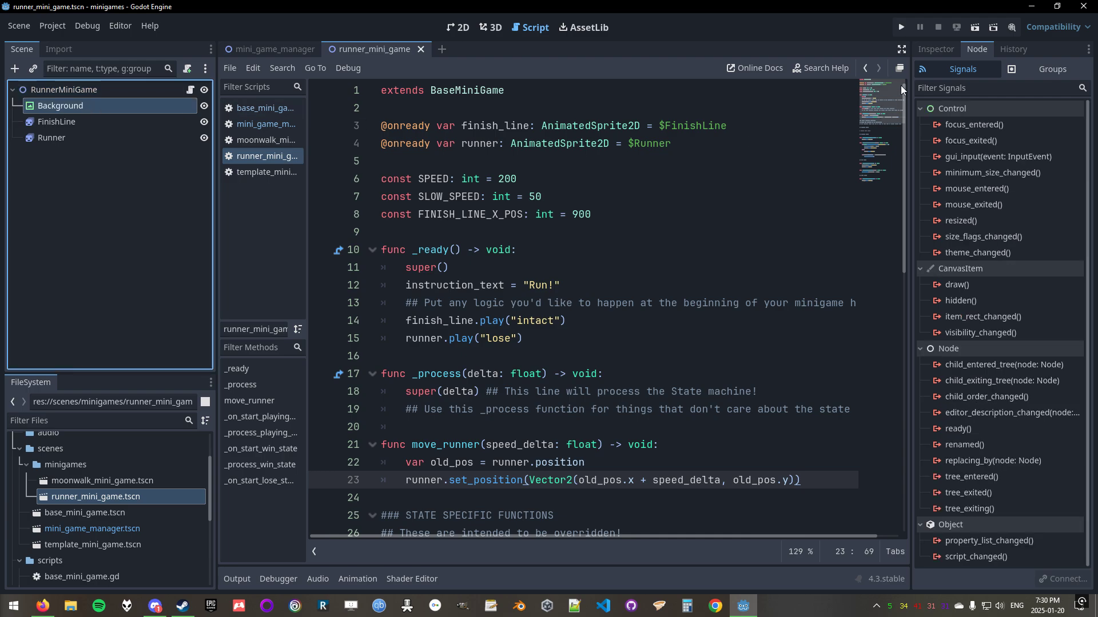
{"action": "left_click", "coordinate": [934, 49]}
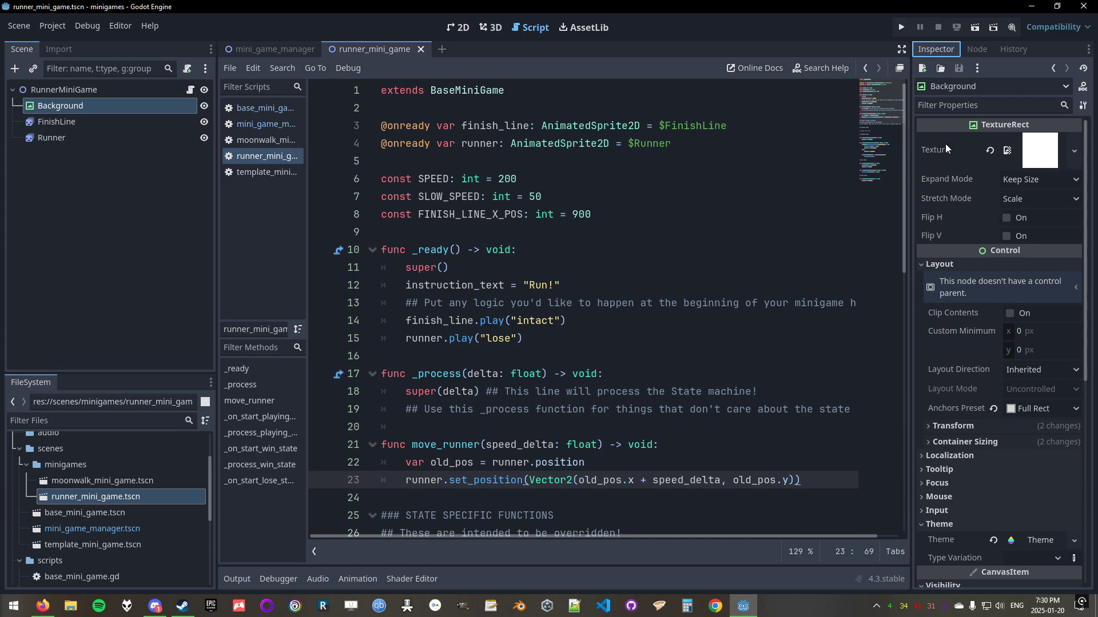
Show the FinishLine node's properties and sprite frames, and enlarge the FileSystem dock to browse the project's folders.
{"action": "mouse_move", "coordinate": [924, 148]}
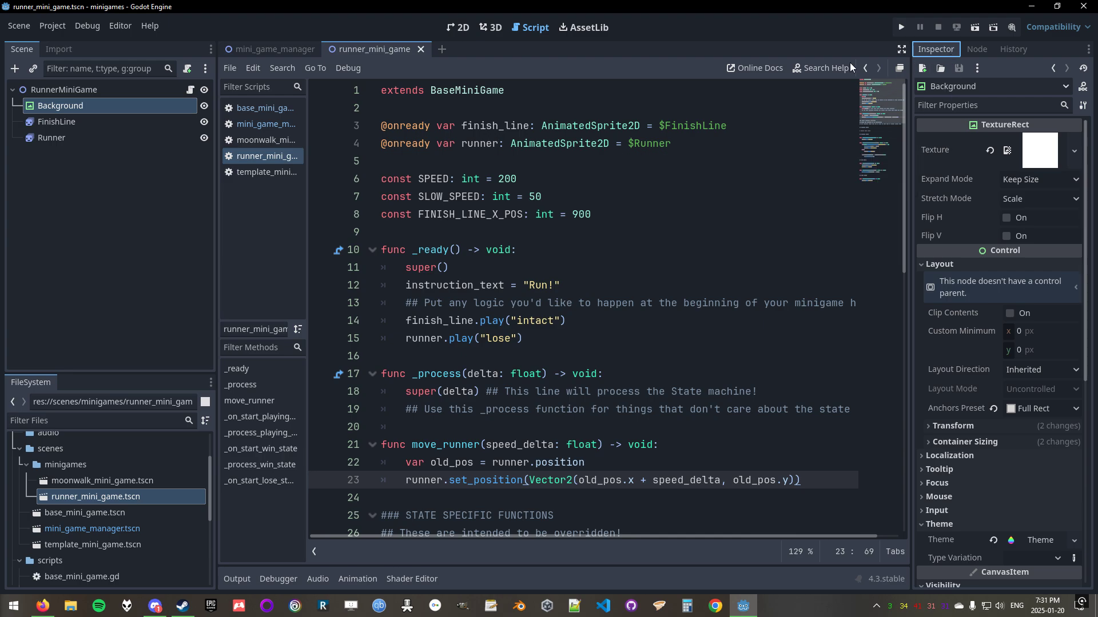
{"action": "left_click", "coordinate": [77, 123]}
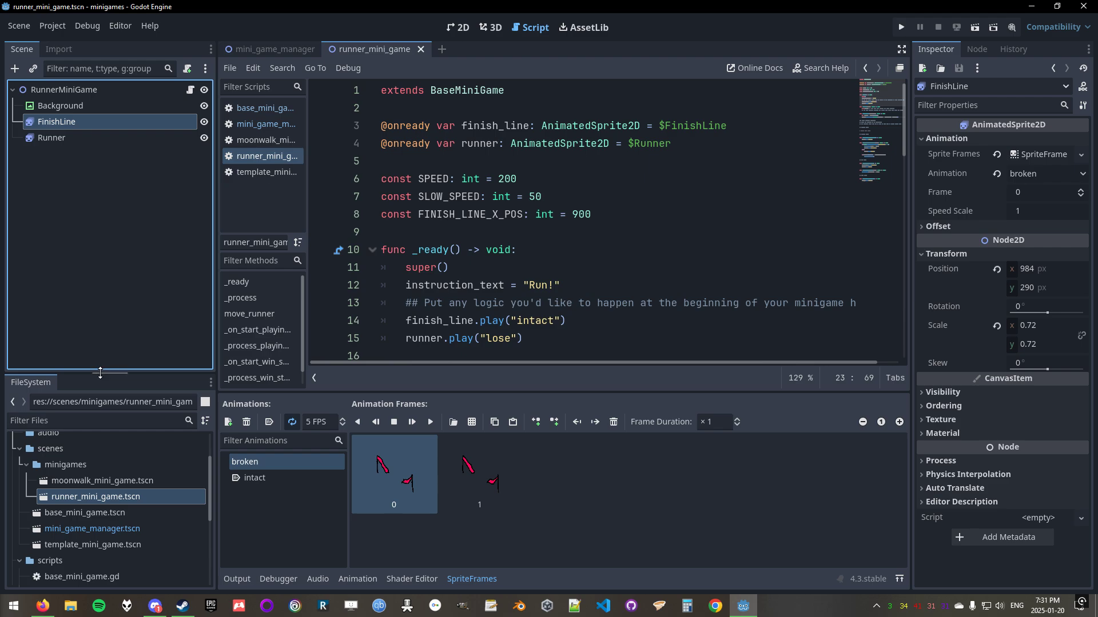
{"action": "left_click_drag", "start_coordinate": [101, 374], "coordinate": [105, 271]}
{"action": "scroll", "coordinate": [119, 444], "scroll_direction": "up", "scroll_amount": 3}
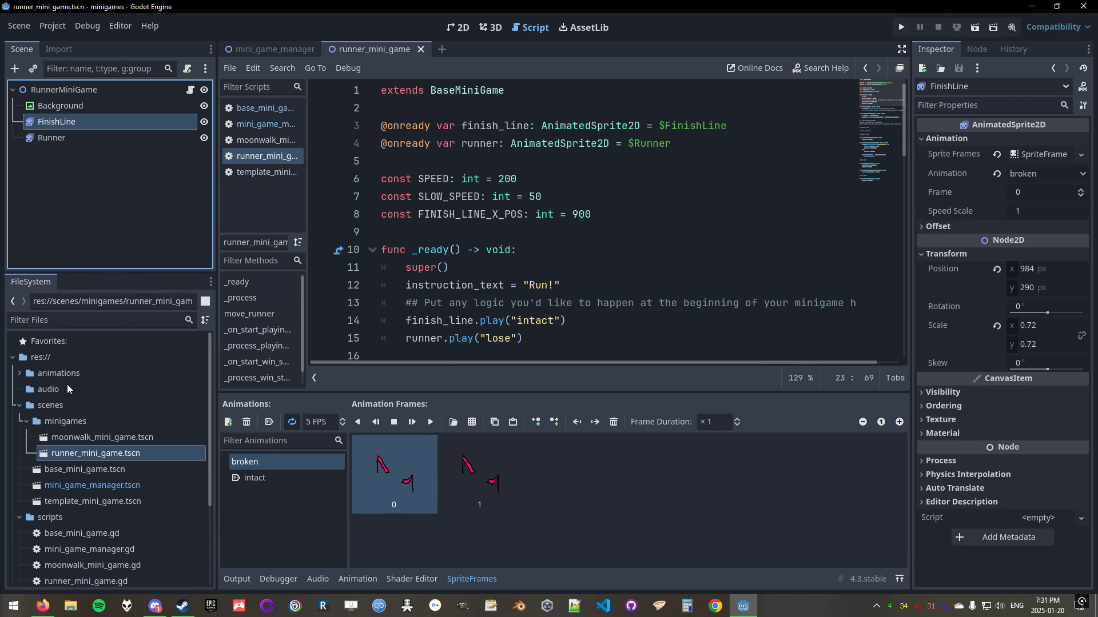
{"action": "scroll", "coordinate": [78, 446], "scroll_direction": "down", "scroll_amount": 3}
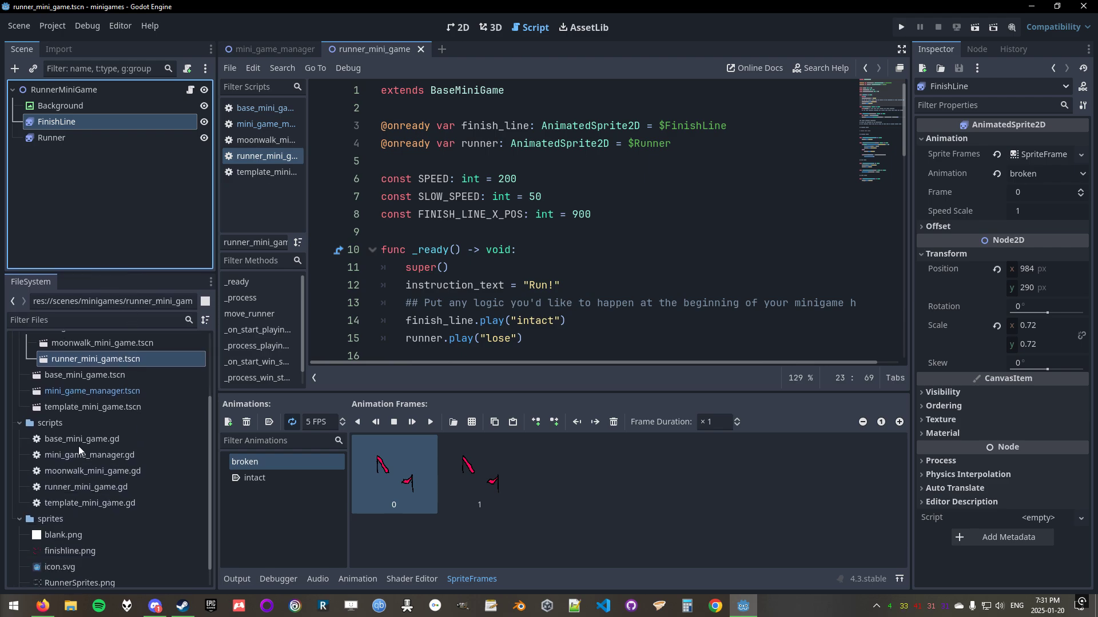
Preview the finishline.png texture from the sprites folder in the Inspector, widening the Inspector to see the whole sprite sheet.
{"action": "left_click", "coordinate": [55, 516]}
{"action": "scroll", "coordinate": [108, 537], "scroll_direction": "down", "scroll_amount": 1}
{"action": "left_click", "coordinate": [71, 524]}
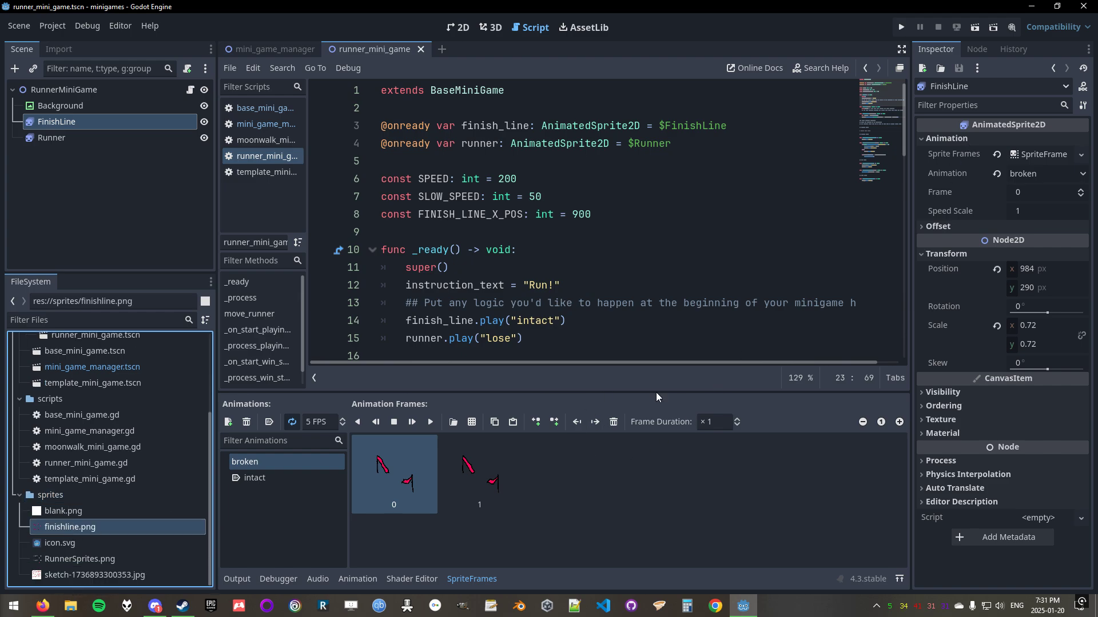
{"action": "left_click", "coordinate": [71, 526]}
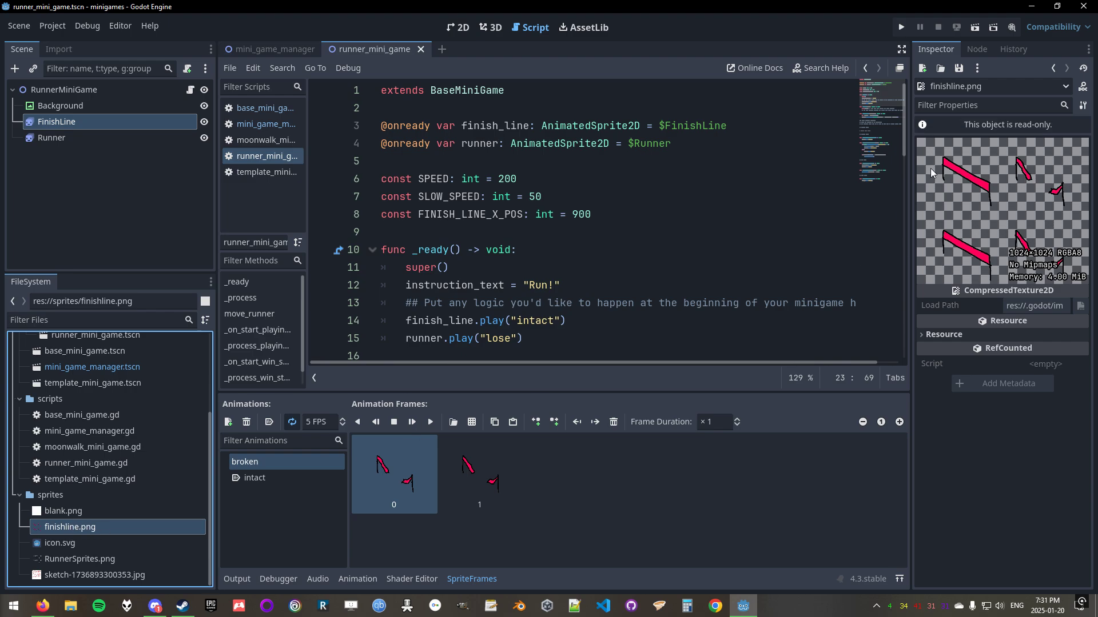
{"action": "left_click_drag", "start_coordinate": [906, 175], "coordinate": [652, 177]}
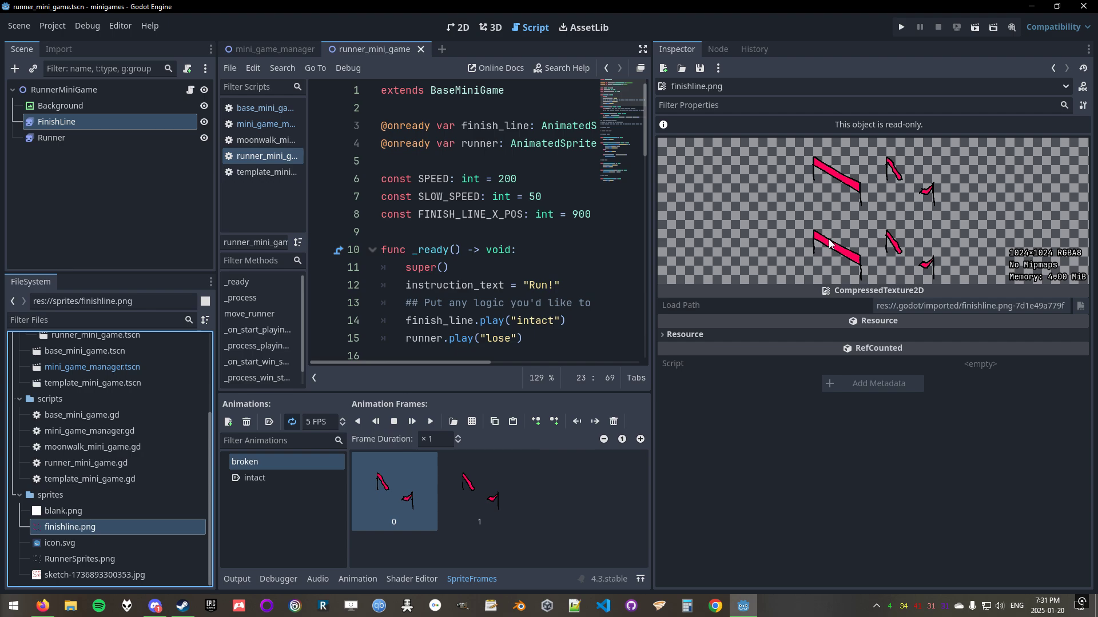
{"action": "left_click_drag", "start_coordinate": [652, 229], "coordinate": [818, 231]}
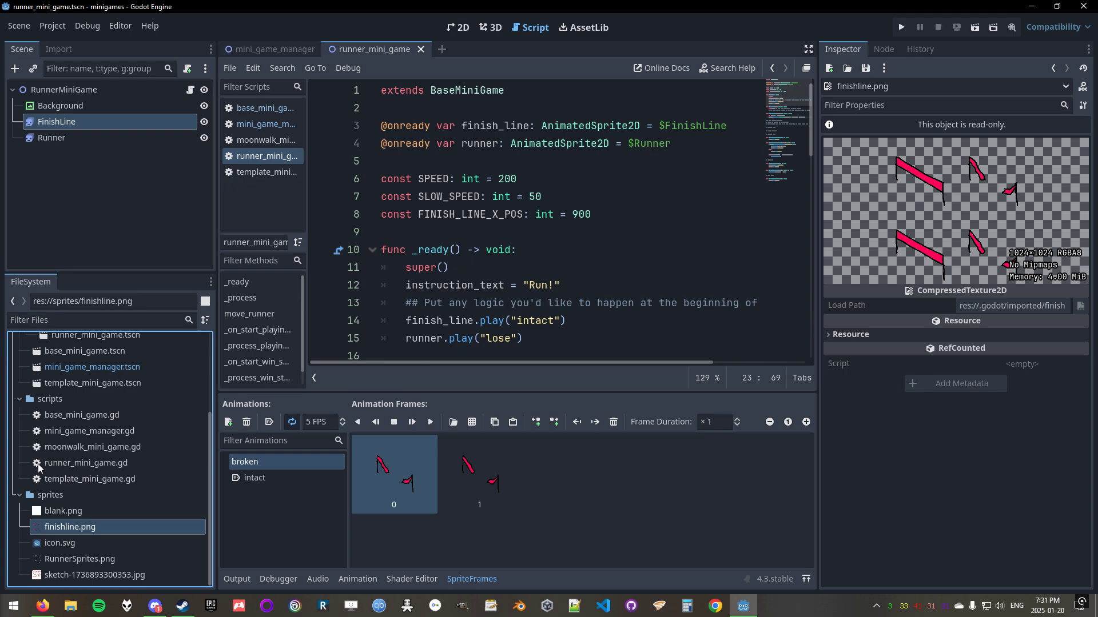
Examine the scenes, scripts and sprites folders in an enlarged FileSystem dock, and shrink the FileSystem and Inspector docks again.
{"action": "left_click_drag", "start_coordinate": [103, 275], "coordinate": [106, 161]}
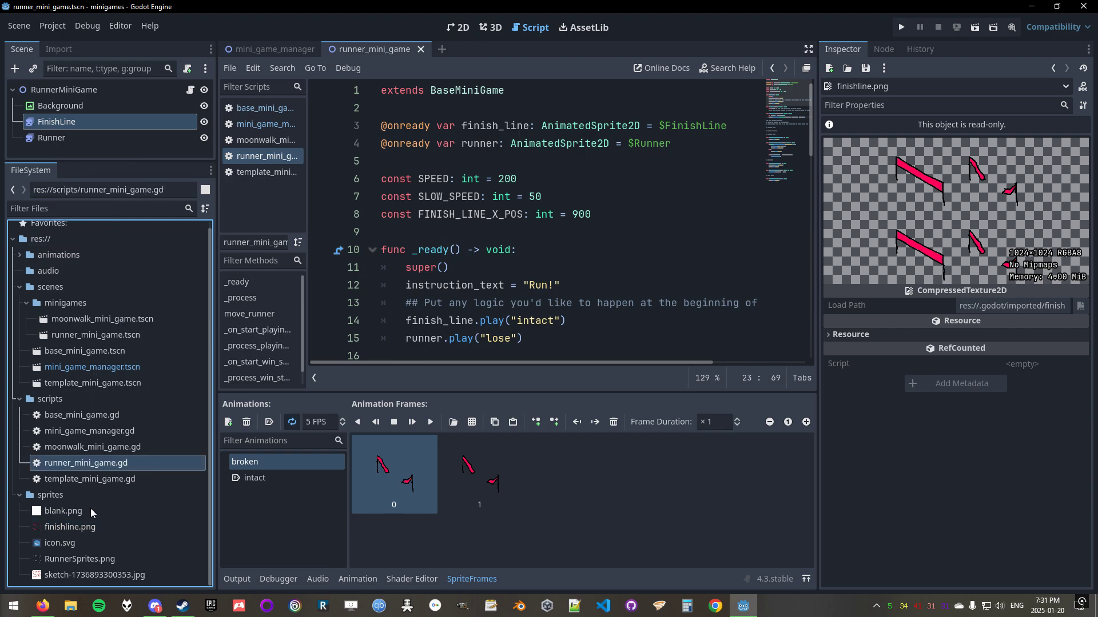
{"action": "left_click", "coordinate": [78, 558]}
{"action": "left_click", "coordinate": [75, 383]}
{"action": "left_click", "coordinate": [86, 431]}
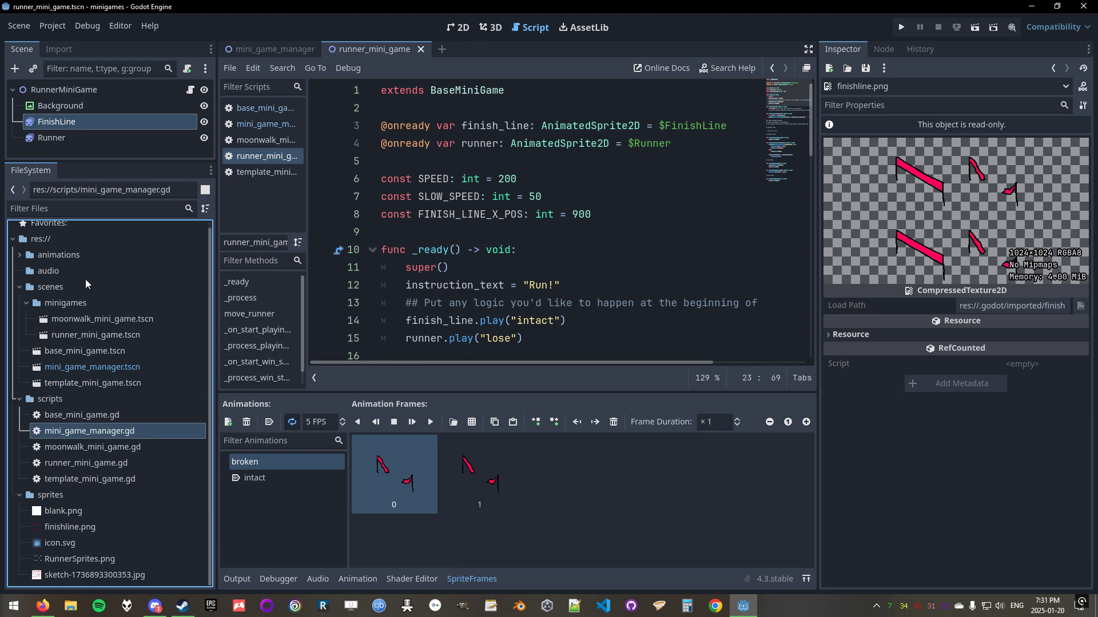
{"action": "left_click_drag", "start_coordinate": [114, 161], "coordinate": [114, 303]}
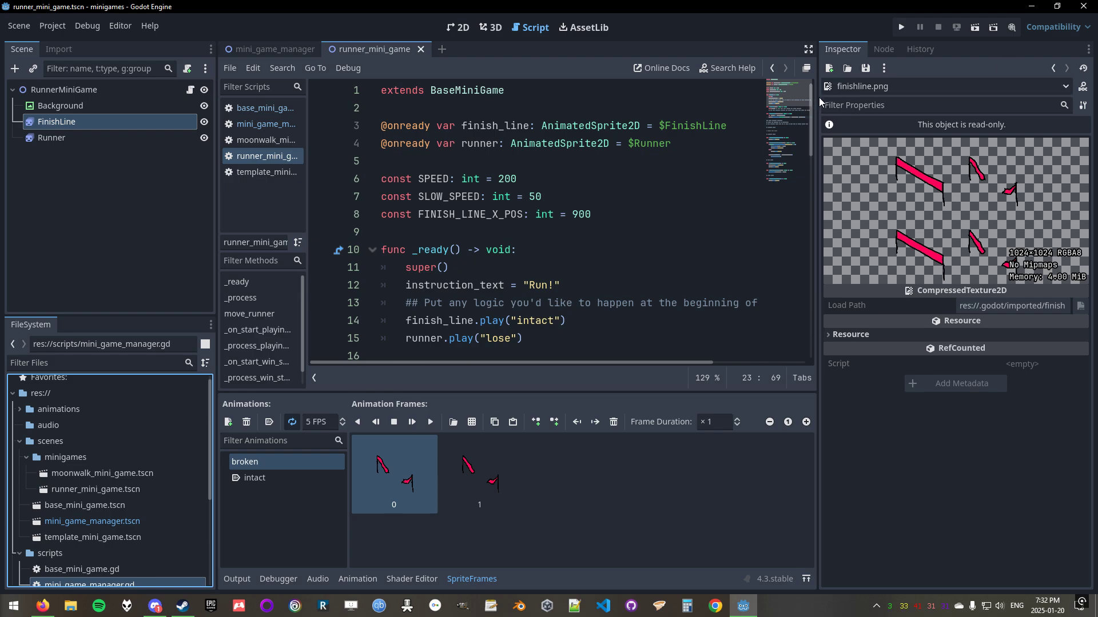
{"action": "left_click_drag", "start_coordinate": [819, 97], "coordinate": [939, 106]}
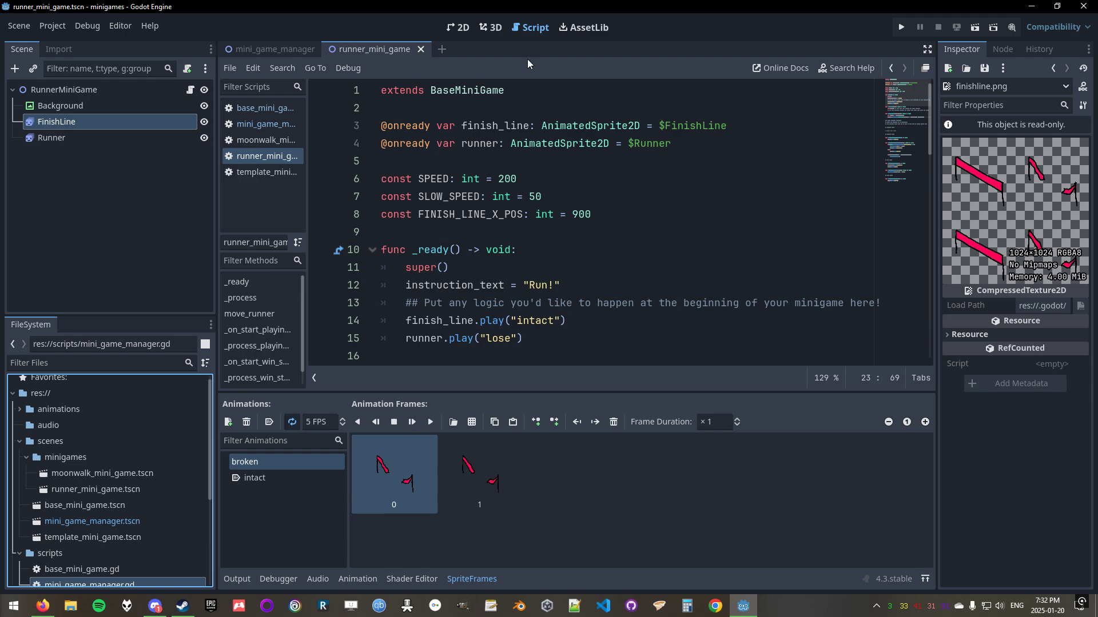
Close the runner_mini_game and mini_game_manager scenes and show the empty 2D workspace.
{"action": "left_click", "coordinate": [420, 49]}
{"action": "left_click", "coordinate": [325, 49]}
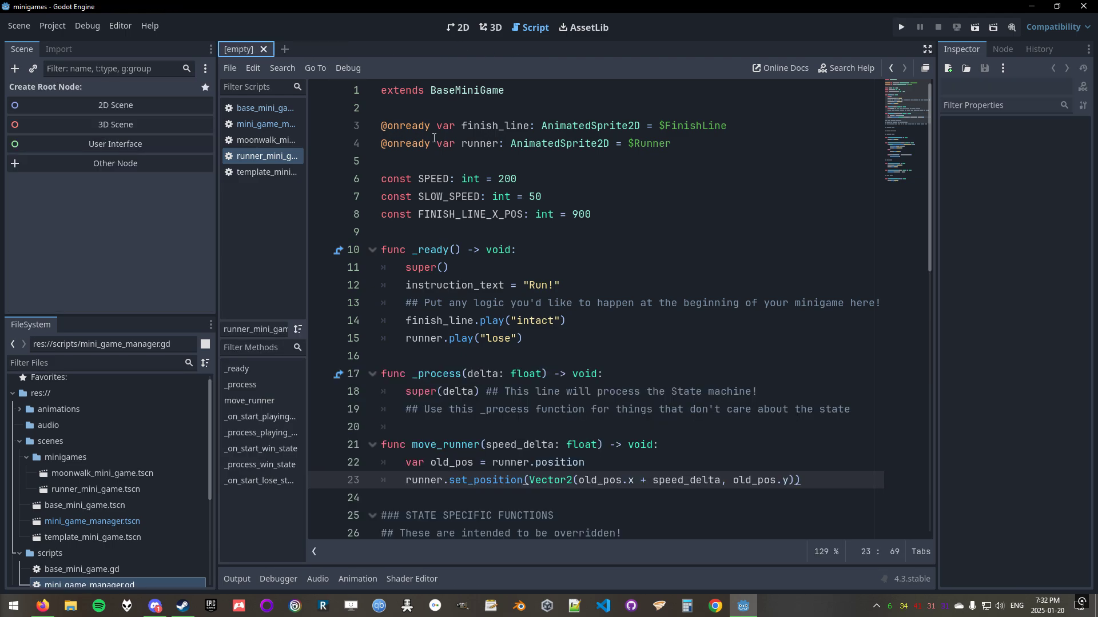
{"action": "left_click", "coordinate": [458, 28]}
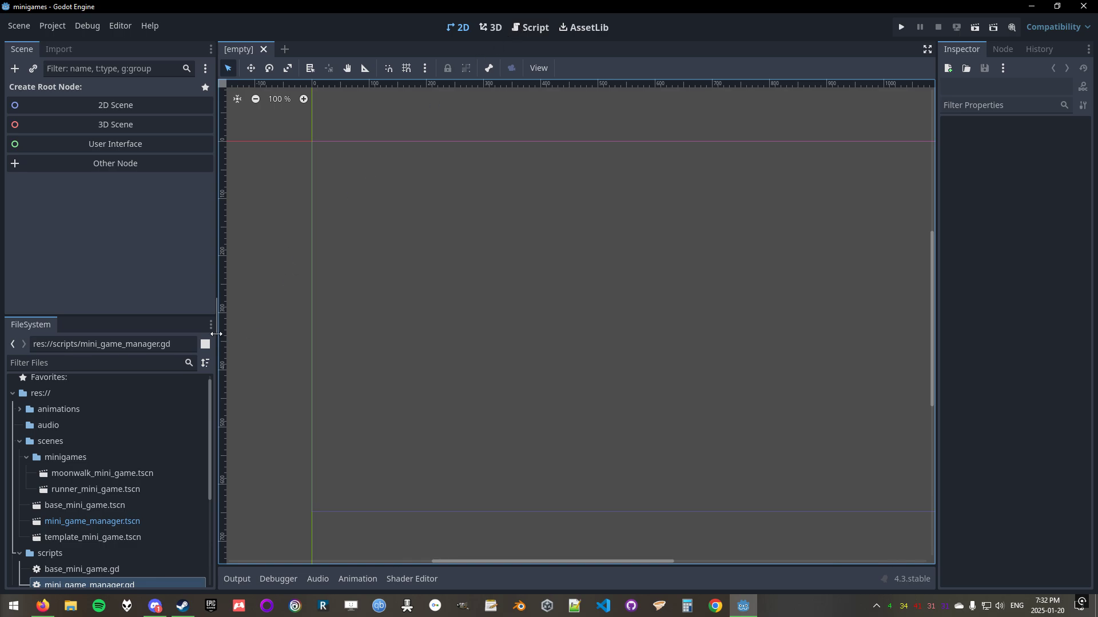
Open the mini_game_manager.gd script and the mini_game_manager.tscn scene from the project files.
{"action": "scroll", "coordinate": [117, 441], "scroll_direction": "down", "scroll_amount": 3}
{"action": "double_click", "coordinate": [119, 507]}
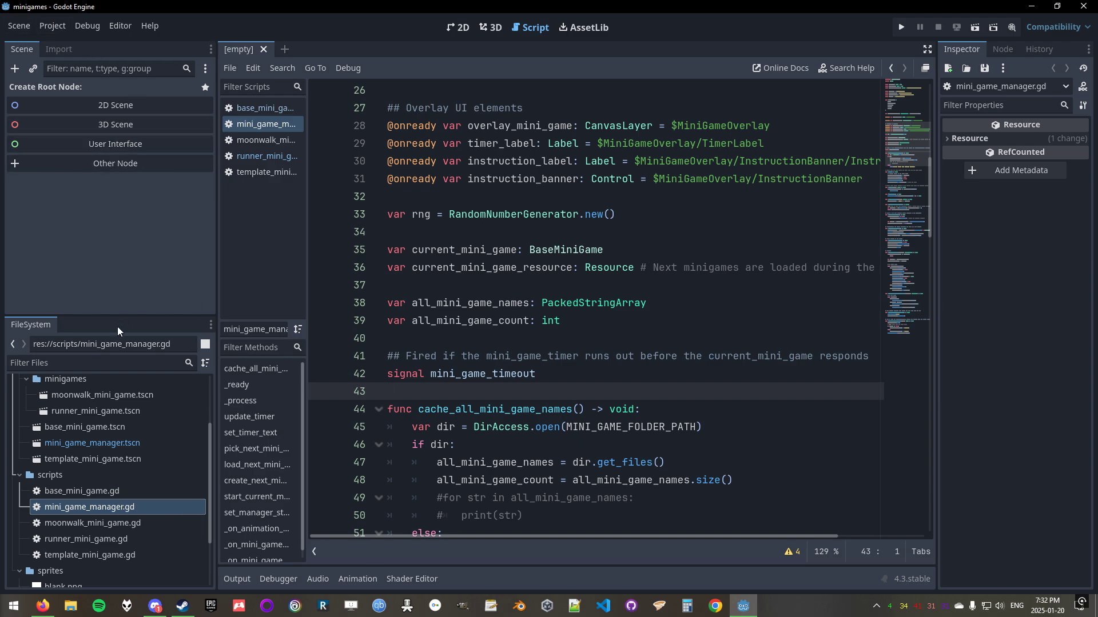
{"action": "double_click", "coordinate": [112, 443]}
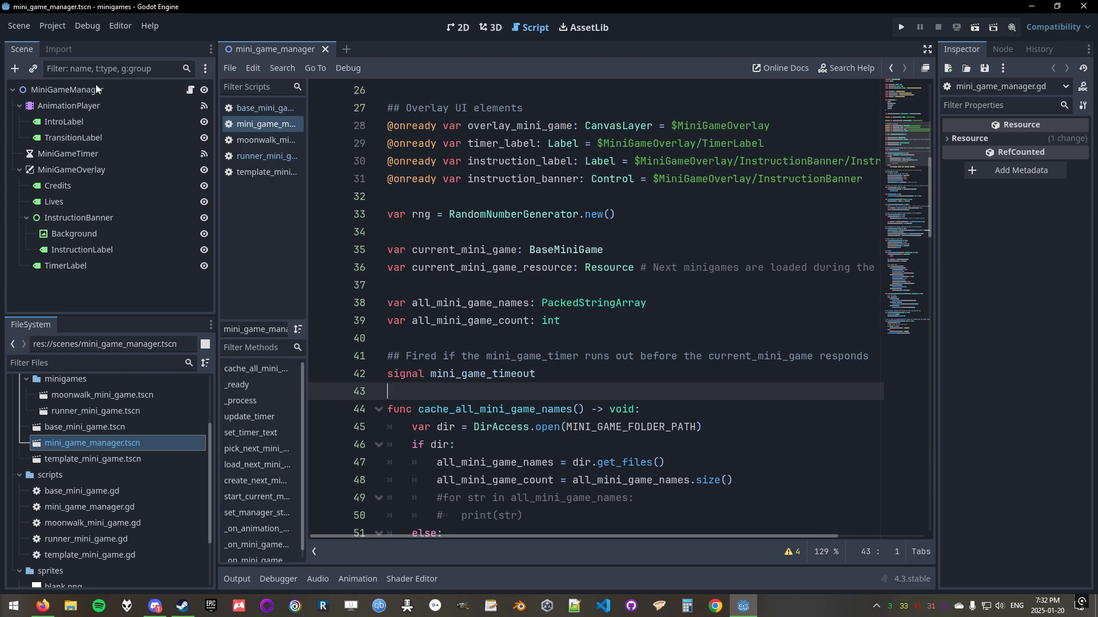
Inspect the MiniGameManager root, AnimationPlayer, IntroLabel and TransitionLabel nodes one after another in the Inspector.
{"action": "left_click", "coordinate": [64, 90]}
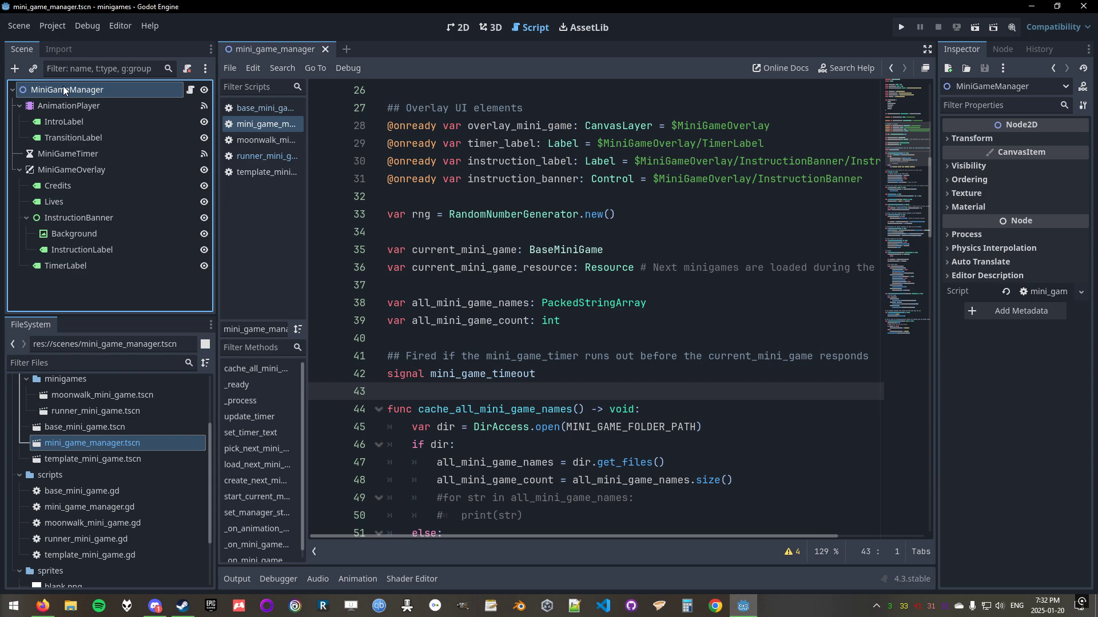
{"action": "left_click", "coordinate": [88, 105]}
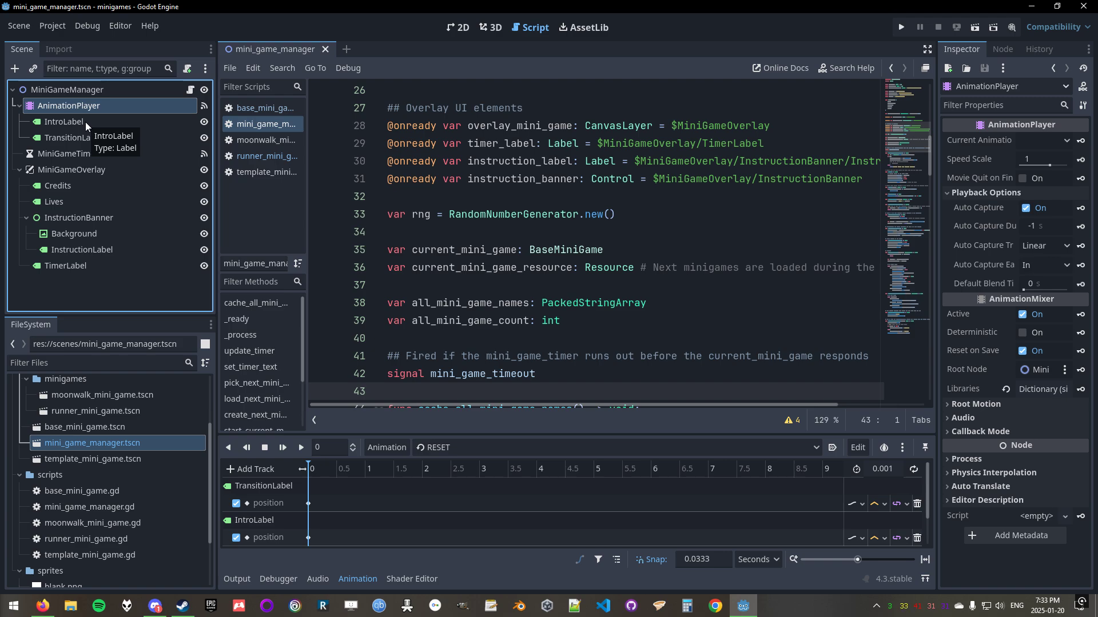
{"action": "left_click", "coordinate": [84, 122]}
{"action": "left_click", "coordinate": [84, 139]}
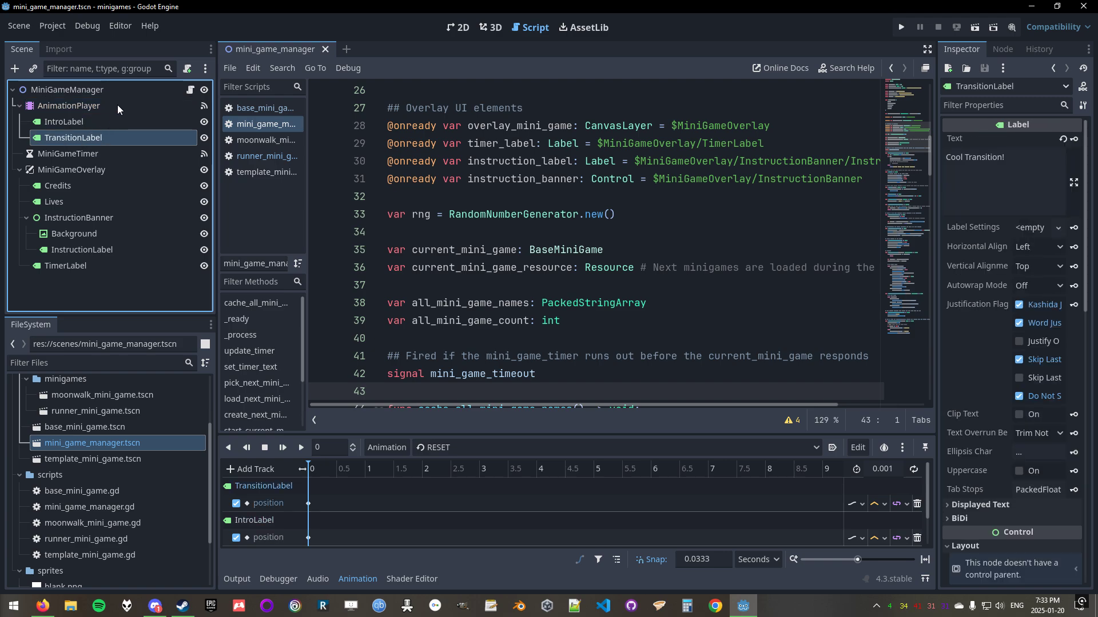
Open the script attached to the MiniGameManager root node and review its _ready and _process functions.
{"action": "left_click", "coordinate": [145, 91]}
{"action": "left_click", "coordinate": [190, 90]}
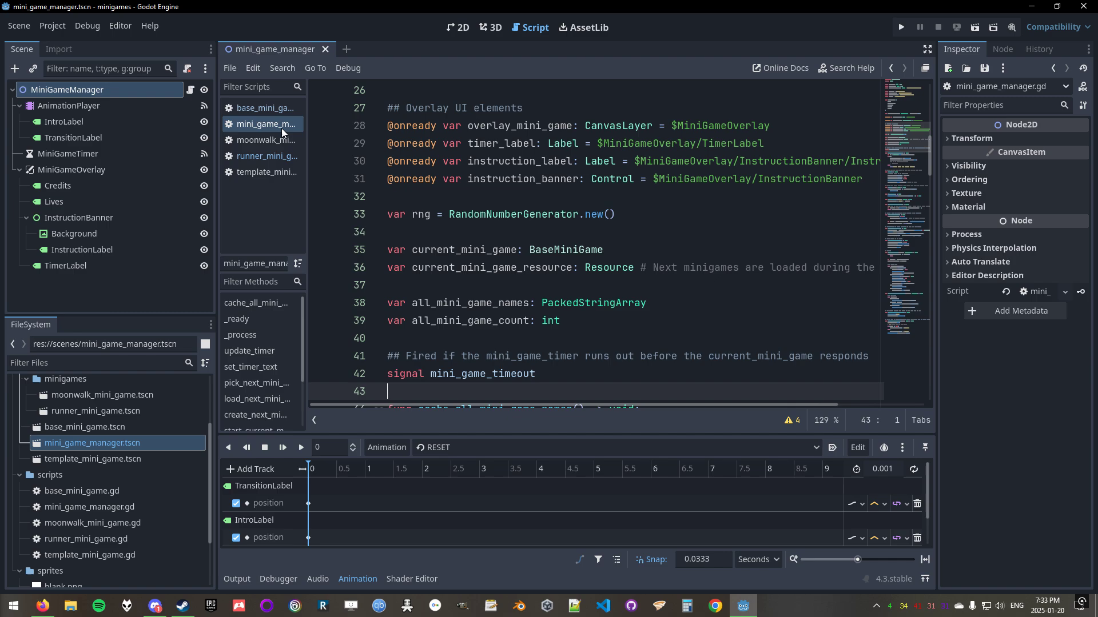
{"action": "scroll", "coordinate": [539, 236], "scroll_direction": "down", "scroll_amount": 8}
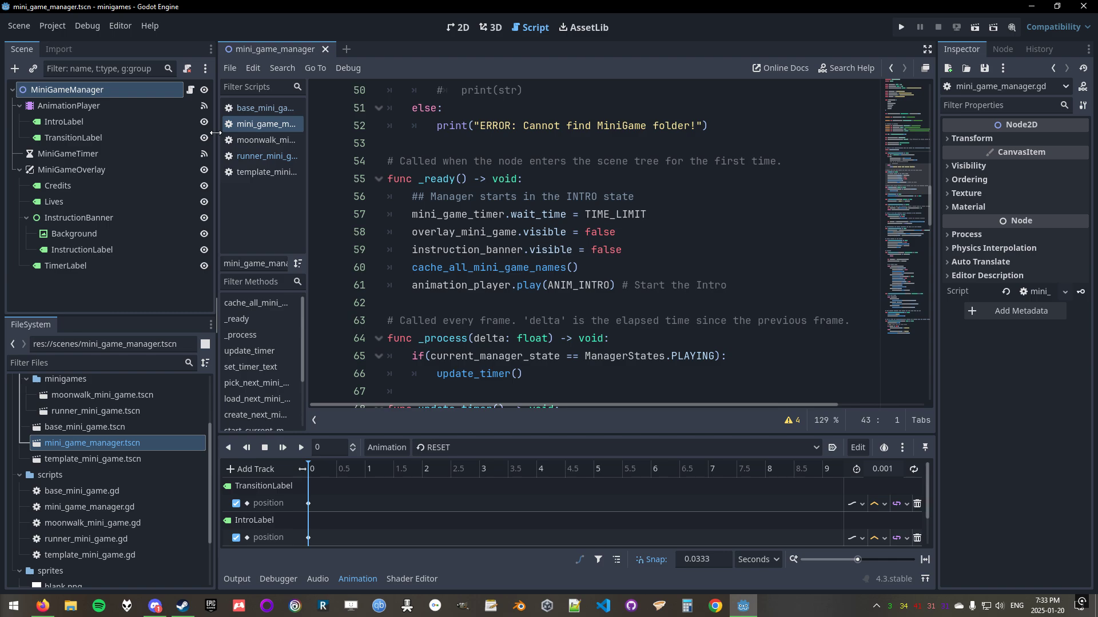
{"action": "scroll", "coordinate": [533, 258], "scroll_direction": "up", "scroll_amount": 8}
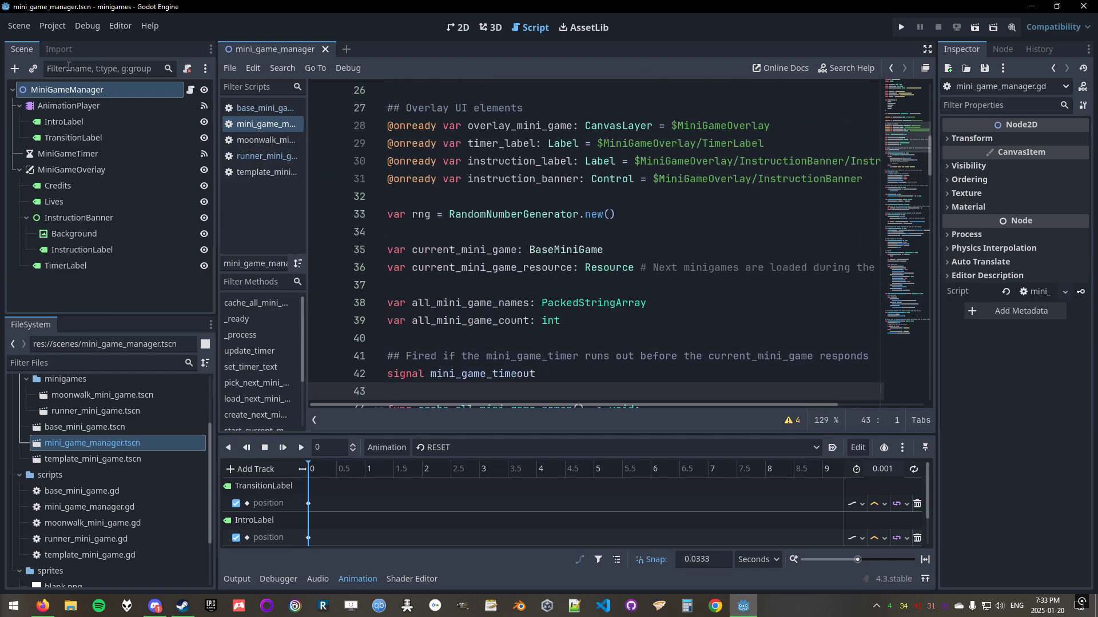
Add a plain Node as a child of the MiniGameManager root node.
{"action": "left_click", "coordinate": [15, 69]}
{"action": "left_click", "coordinate": [237, 208]}
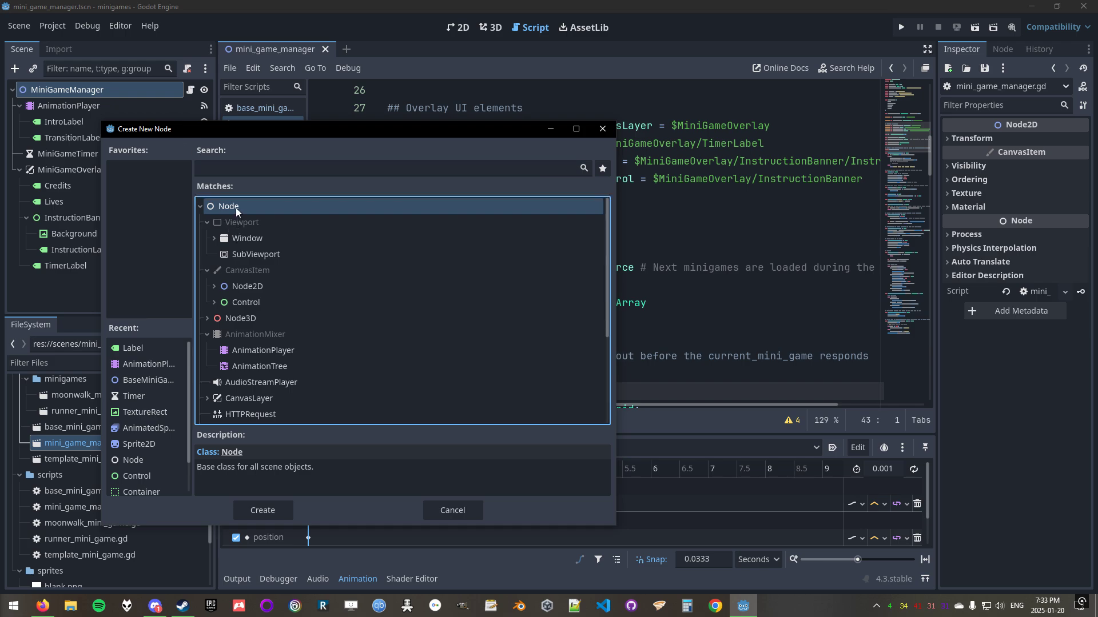
{"action": "left_click", "coordinate": [266, 513]}
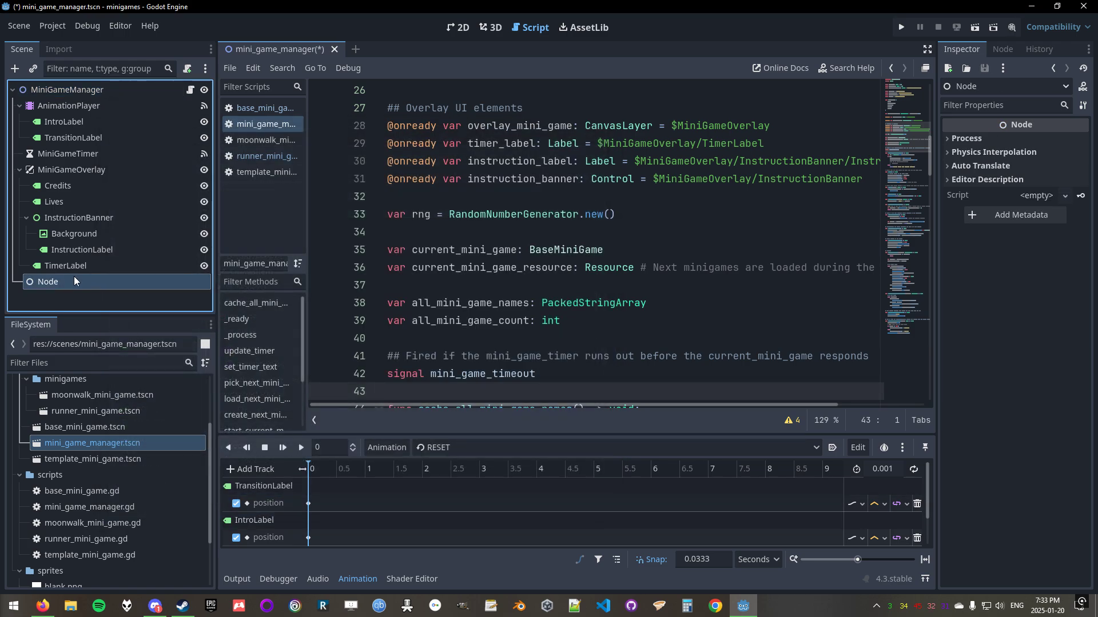
Look at the options for attaching a script to the new Node without creating one, and delete the Node.
{"action": "right_click", "coordinate": [53, 283]}
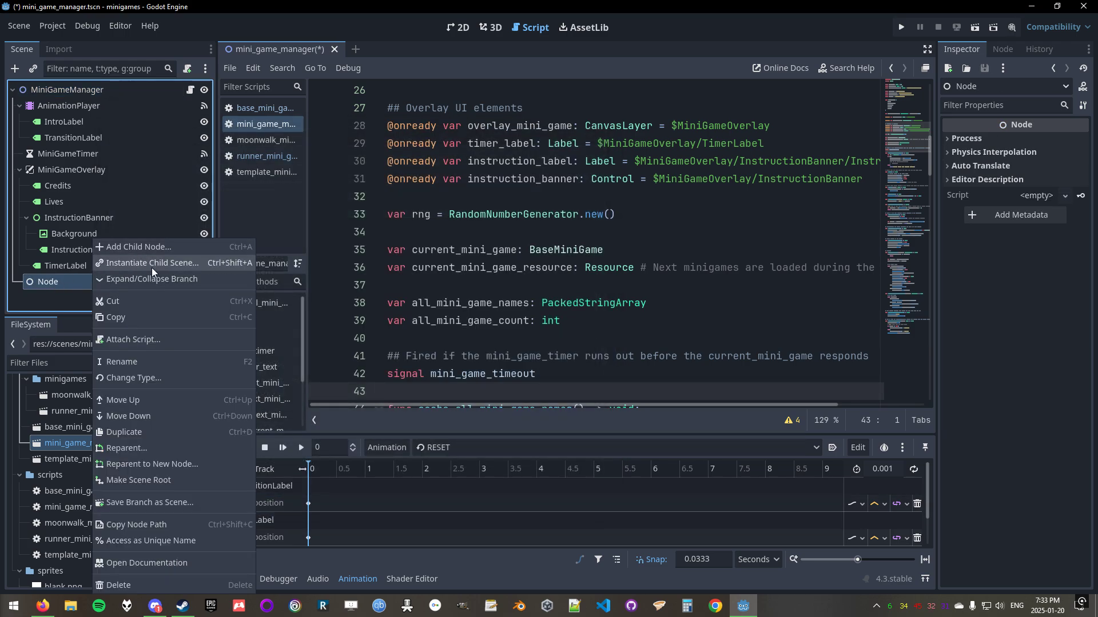
{"action": "left_click", "coordinate": [146, 342]}
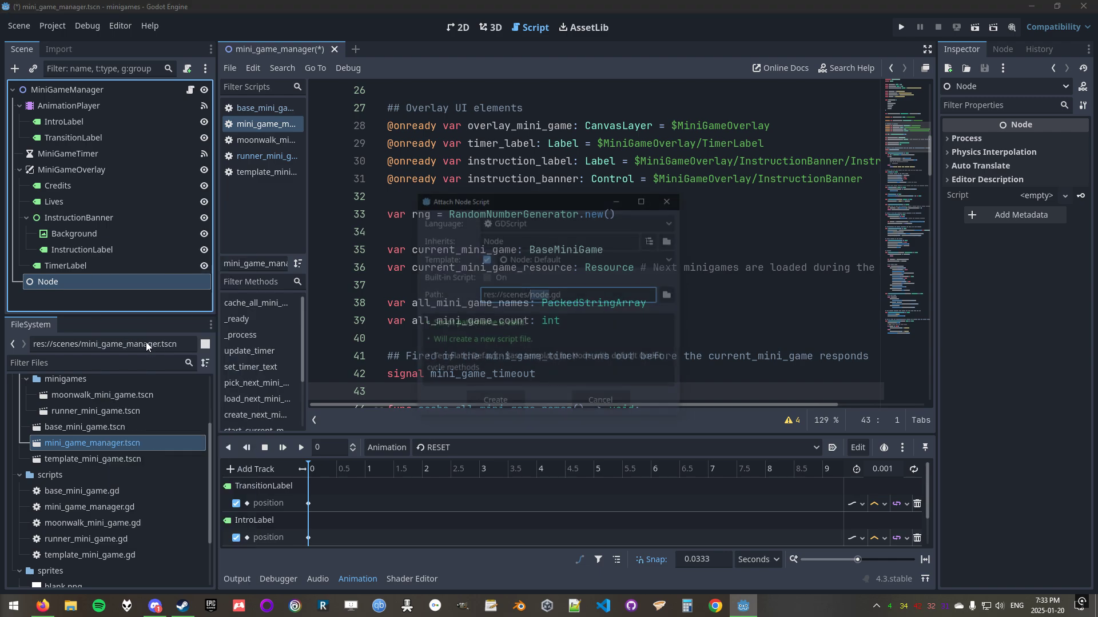
{"action": "left_click", "coordinate": [577, 405]}
{"action": "right_click", "coordinate": [63, 283]}
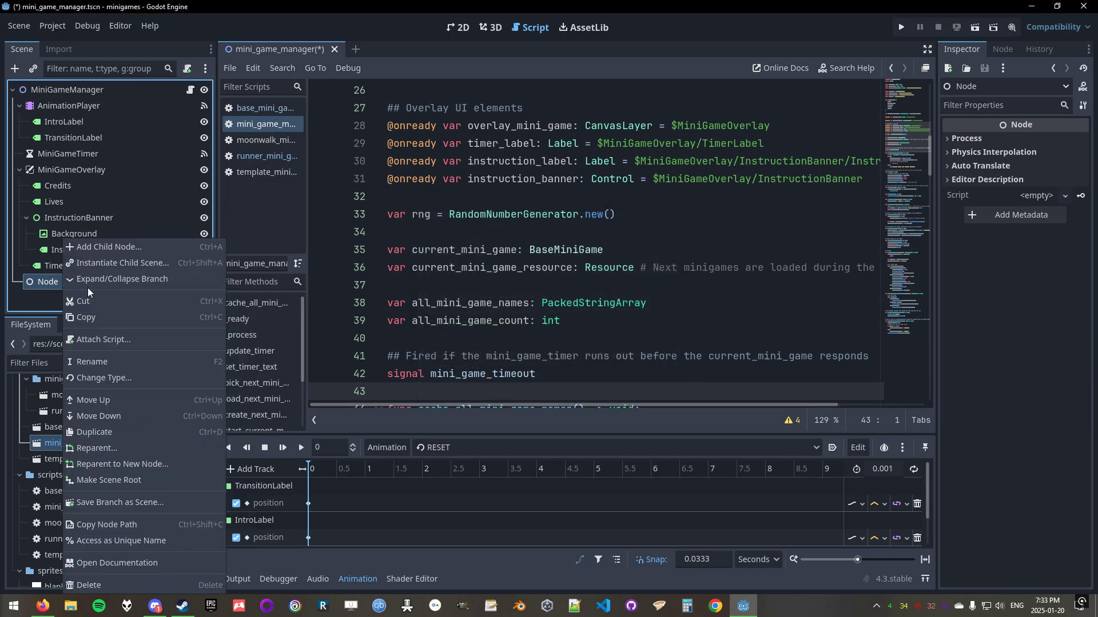
{"action": "left_click", "coordinate": [113, 586]}
{"action": "left_click", "coordinate": [537, 321]}
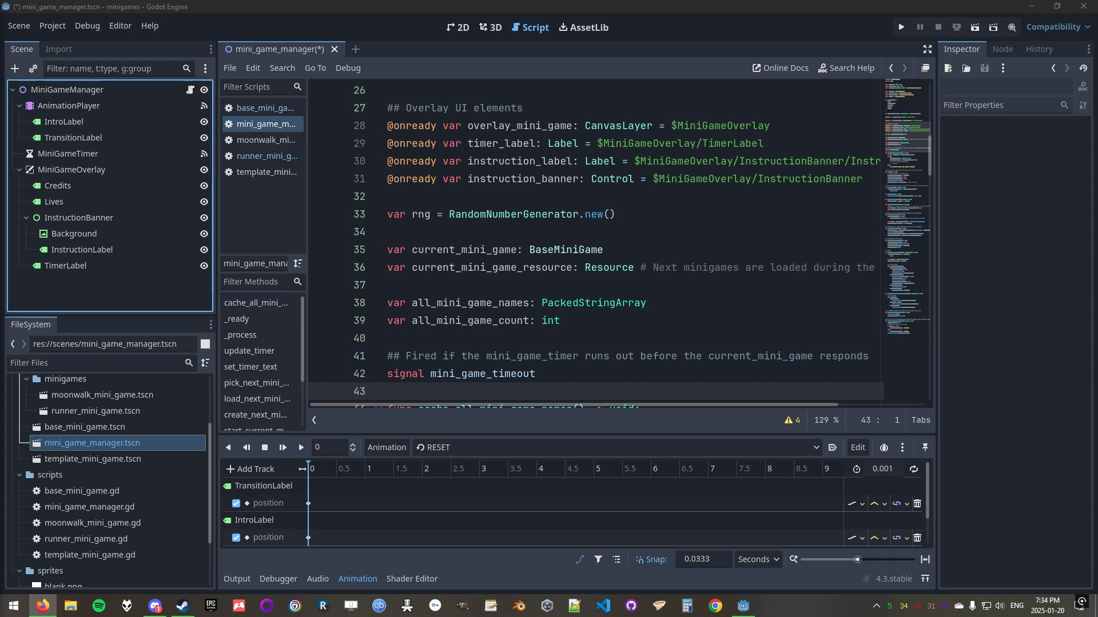
Save the mini_game_manager scene and close it.
{"action": "left_click", "coordinate": [334, 50]}
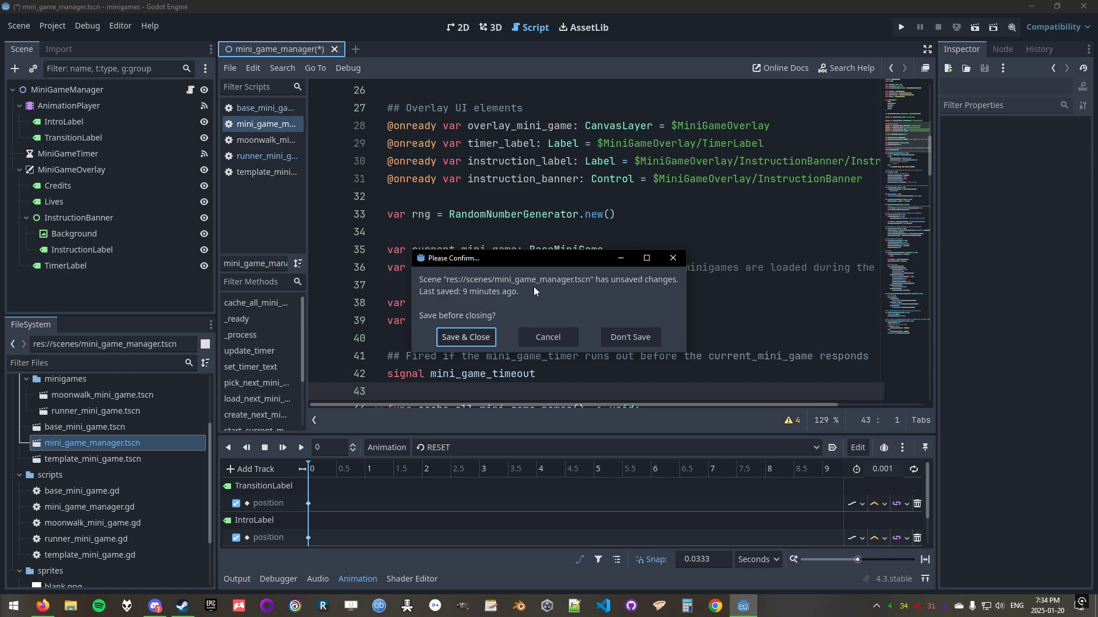
{"action": "left_click", "coordinate": [566, 341]}
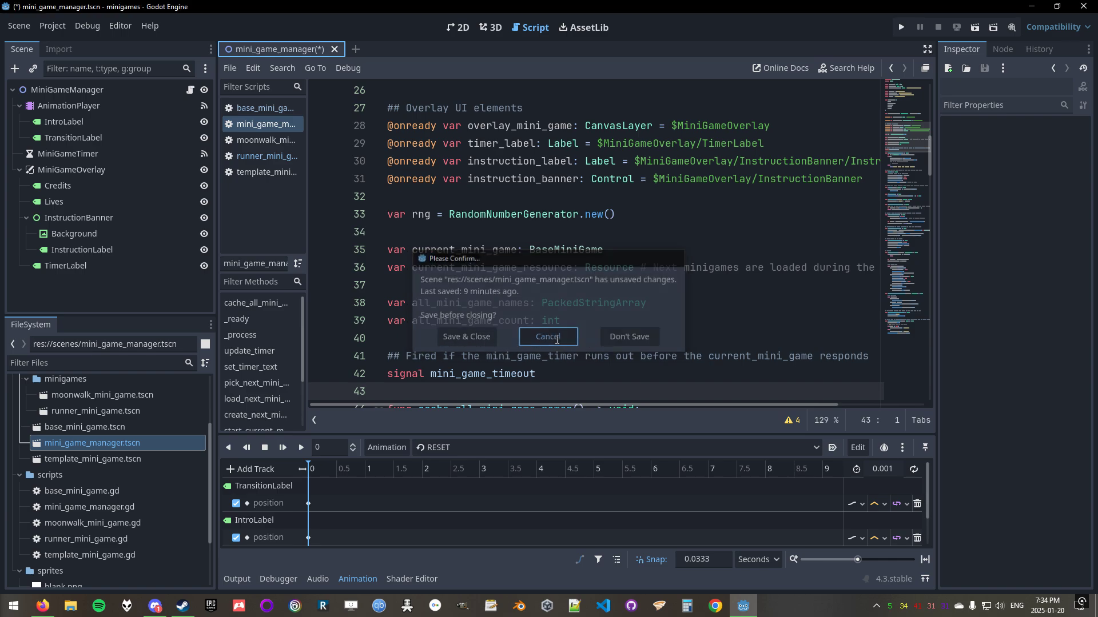
{"action": "scroll", "coordinate": [478, 264], "scroll_direction": "down", "scroll_amount": 4}
{"action": "scroll", "coordinate": [478, 264], "scroll_direction": "down", "scroll_amount": 6}
{"action": "scroll", "coordinate": [521, 287], "scroll_direction": "up", "scroll_amount": 6}
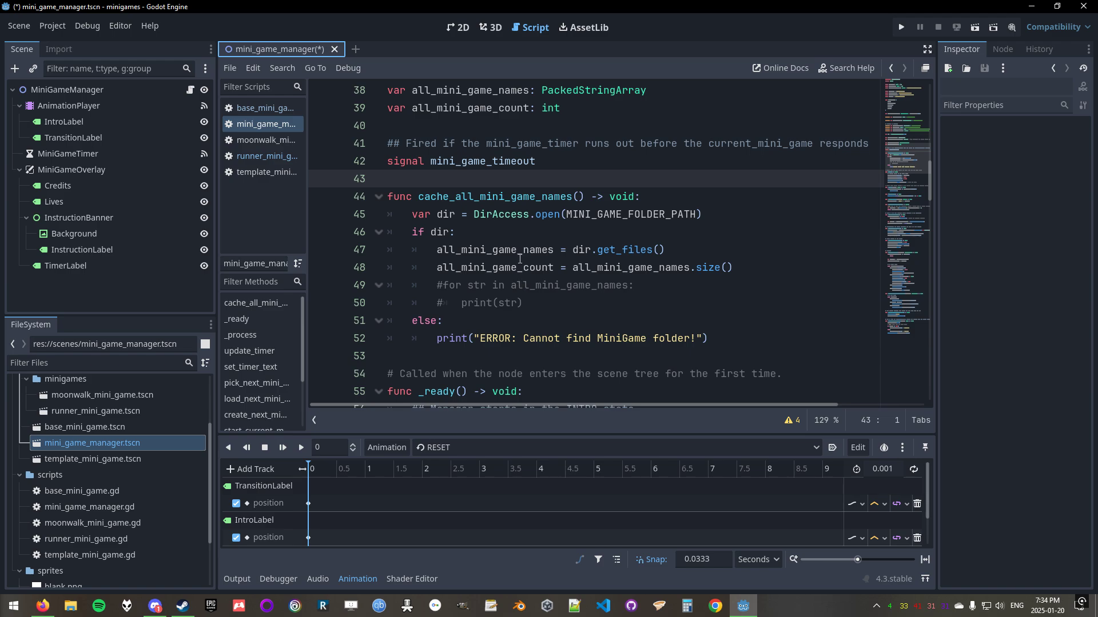
{"action": "left_click", "coordinate": [481, 192]}
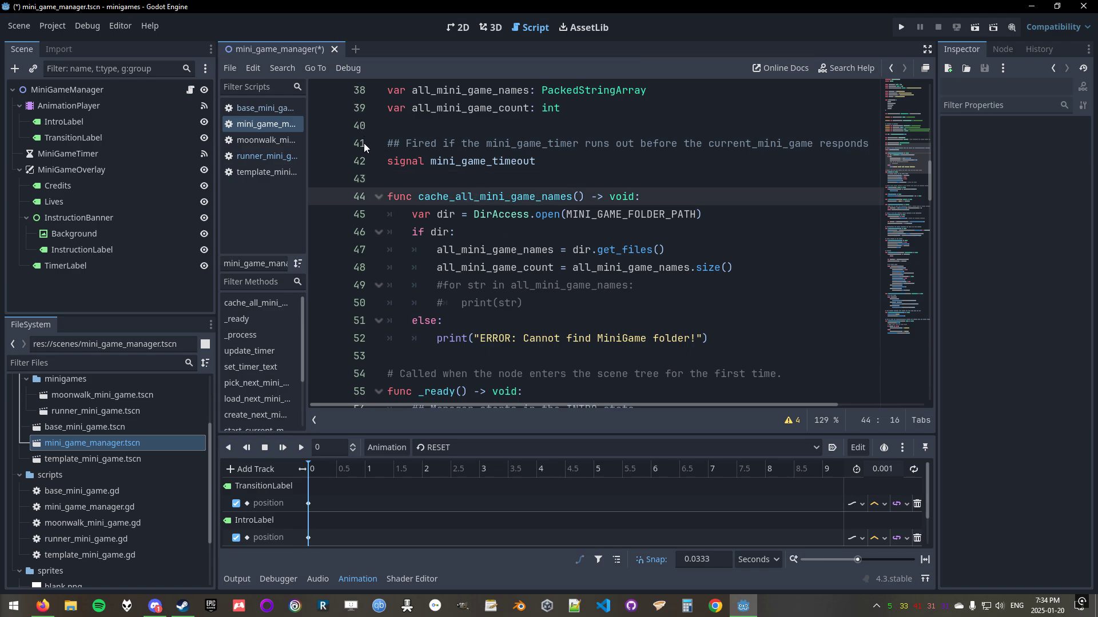
{"action": "key", "text": "ctrl+s"}
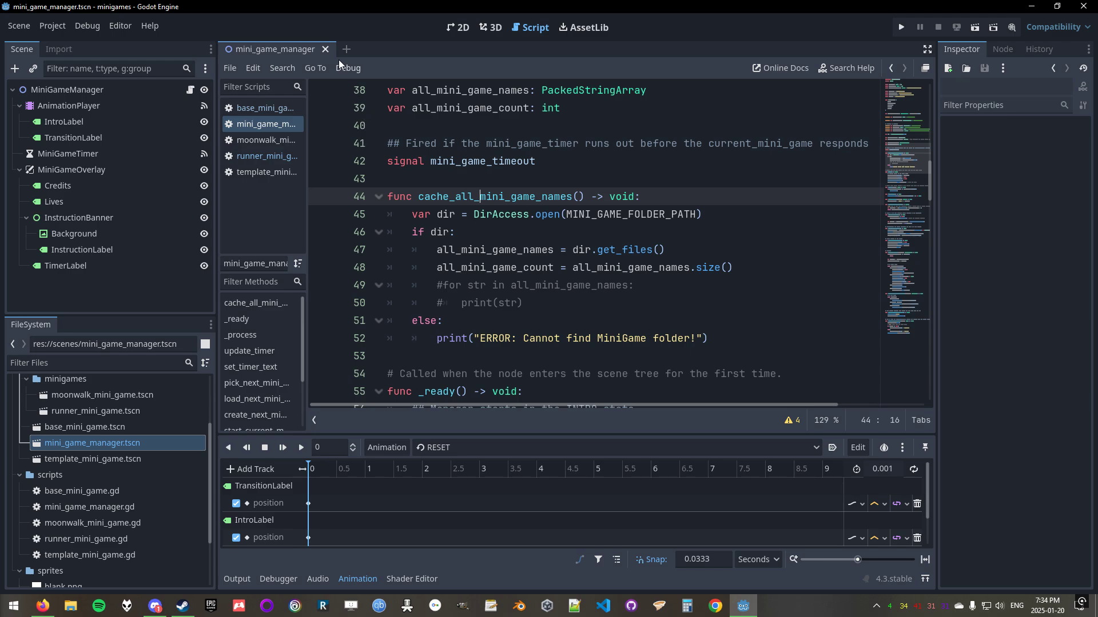
{"action": "left_click", "coordinate": [326, 48]}
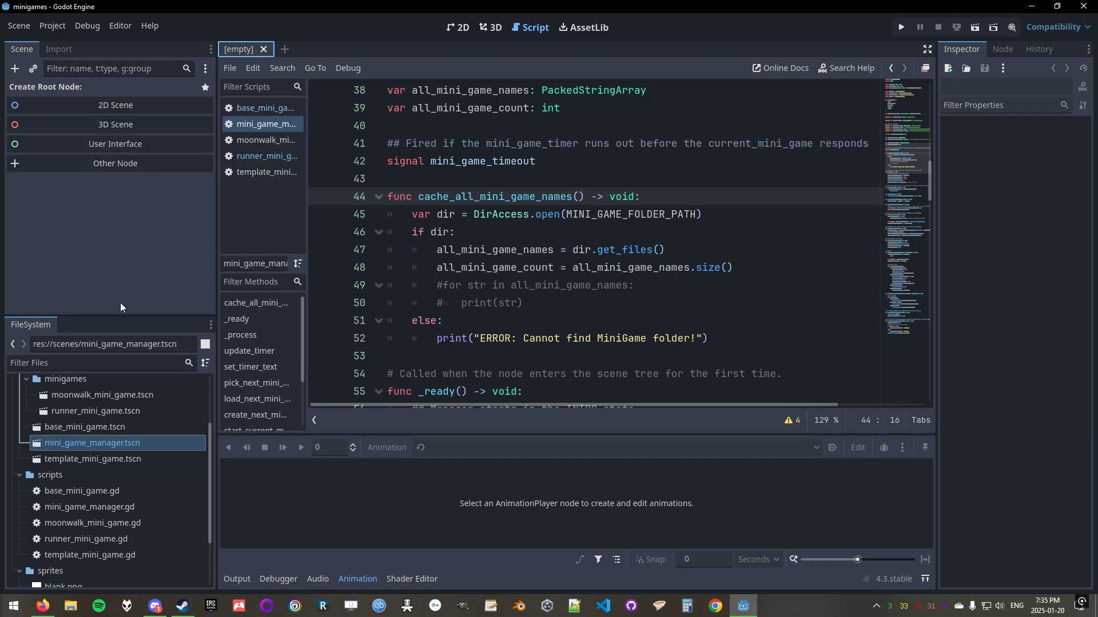
Open the runner_mini_game.tscn scene from the minigames folder and select its Background node.
{"action": "double_click", "coordinate": [121, 411]}
{"action": "left_click", "coordinate": [108, 106]}
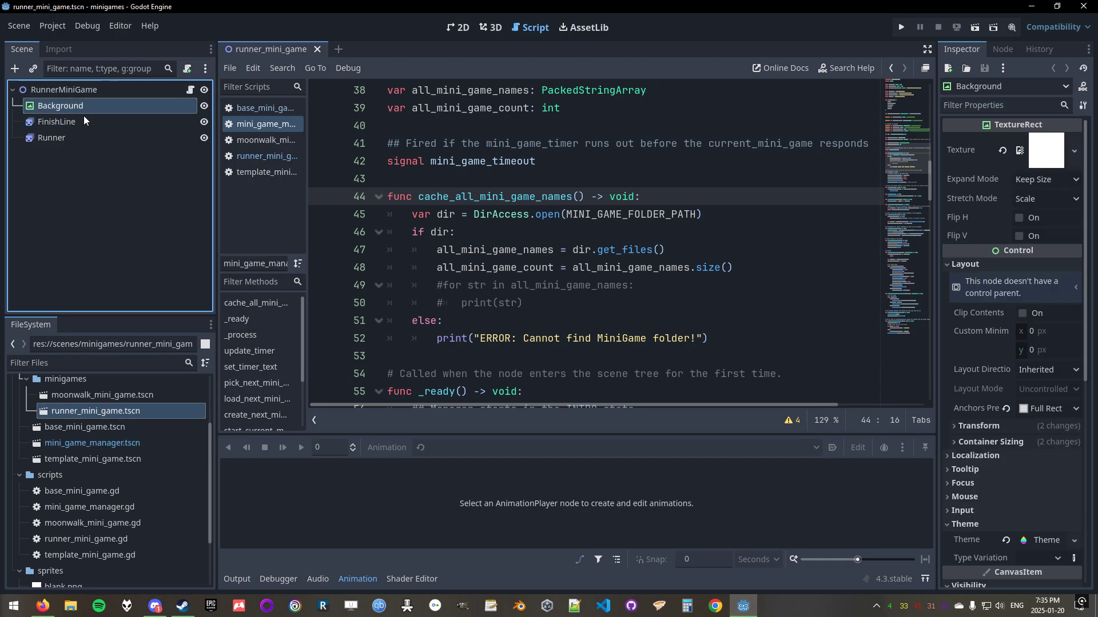
View the RunnerMiniGame scene in the 2D workspace and select its Background node.
{"action": "left_click", "coordinate": [84, 118]}
{"action": "left_click", "coordinate": [92, 89]}
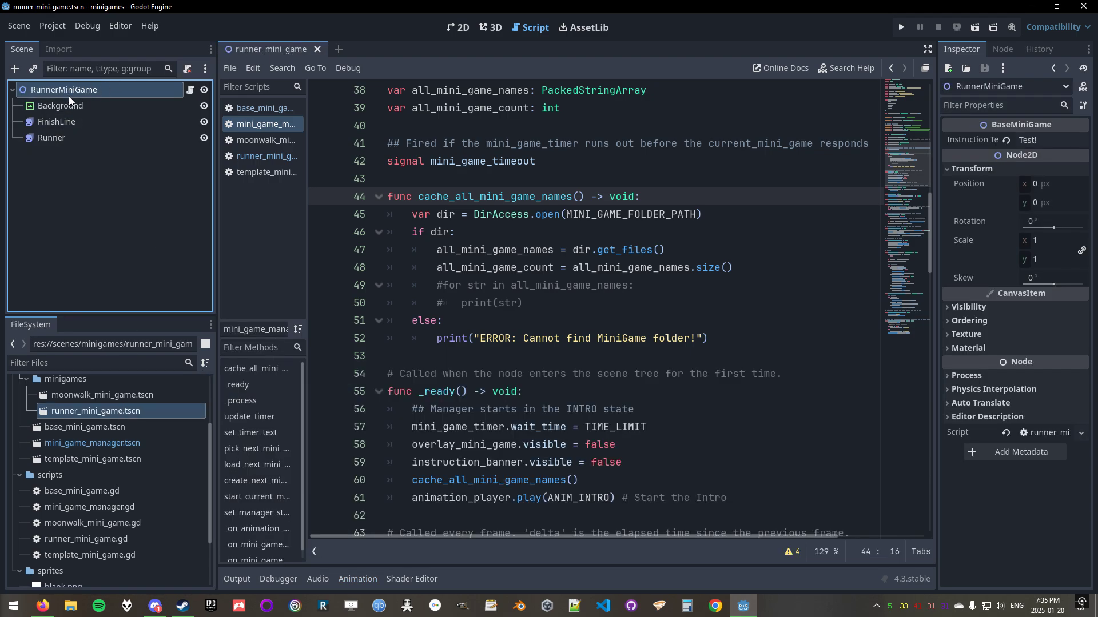
{"action": "left_click", "coordinate": [98, 409]}
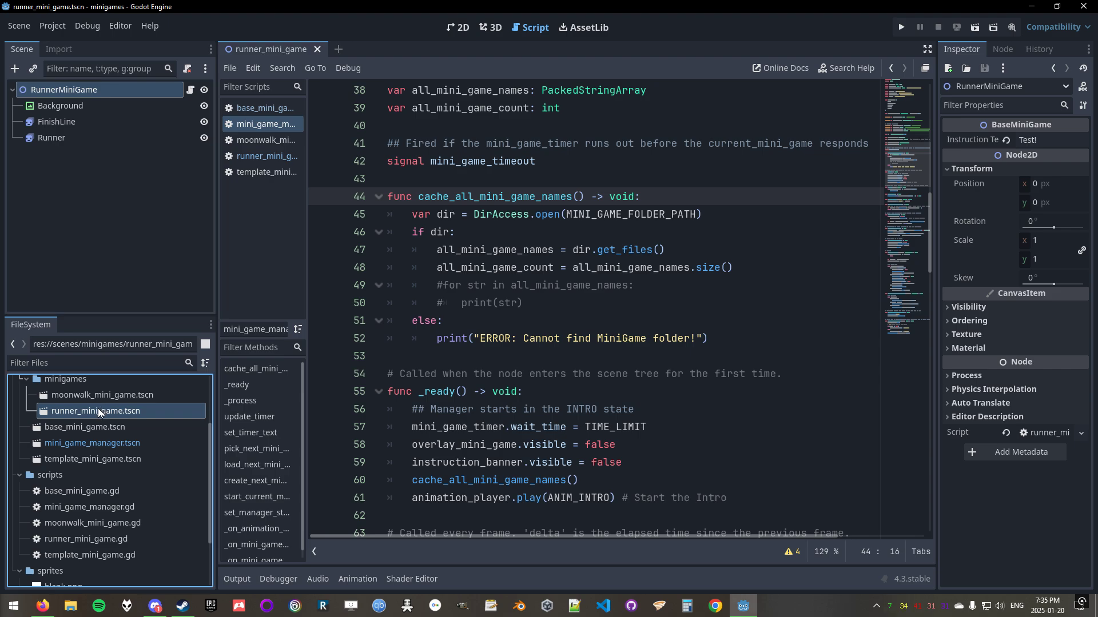
{"action": "left_click", "coordinate": [461, 27]}
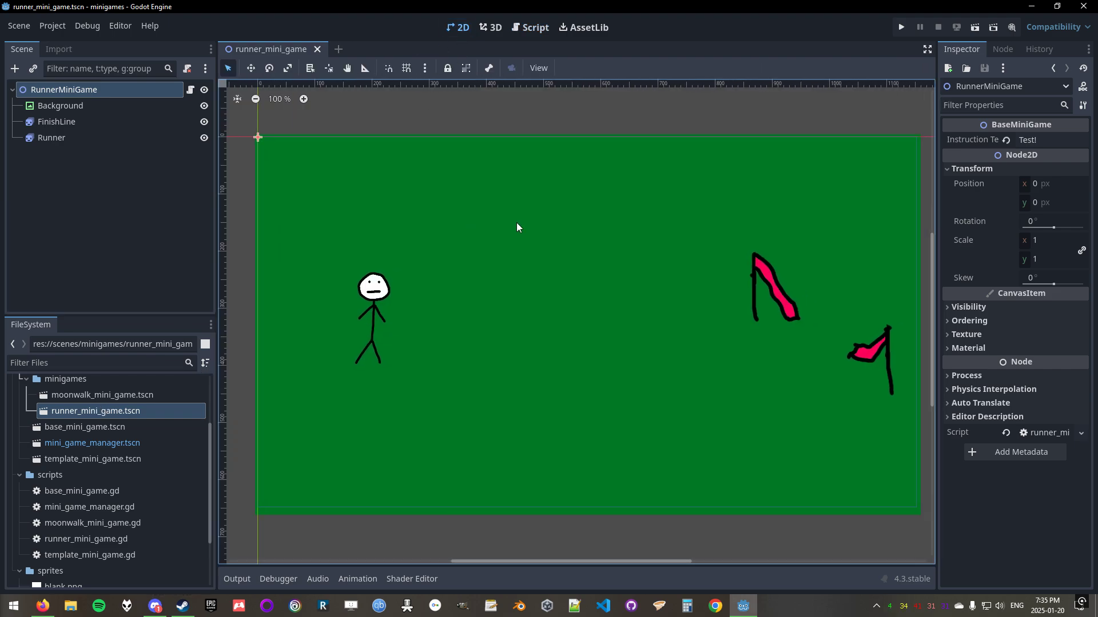
{"action": "middle_click_drag", "start_coordinate": [529, 248], "coordinate": [496, 242]}
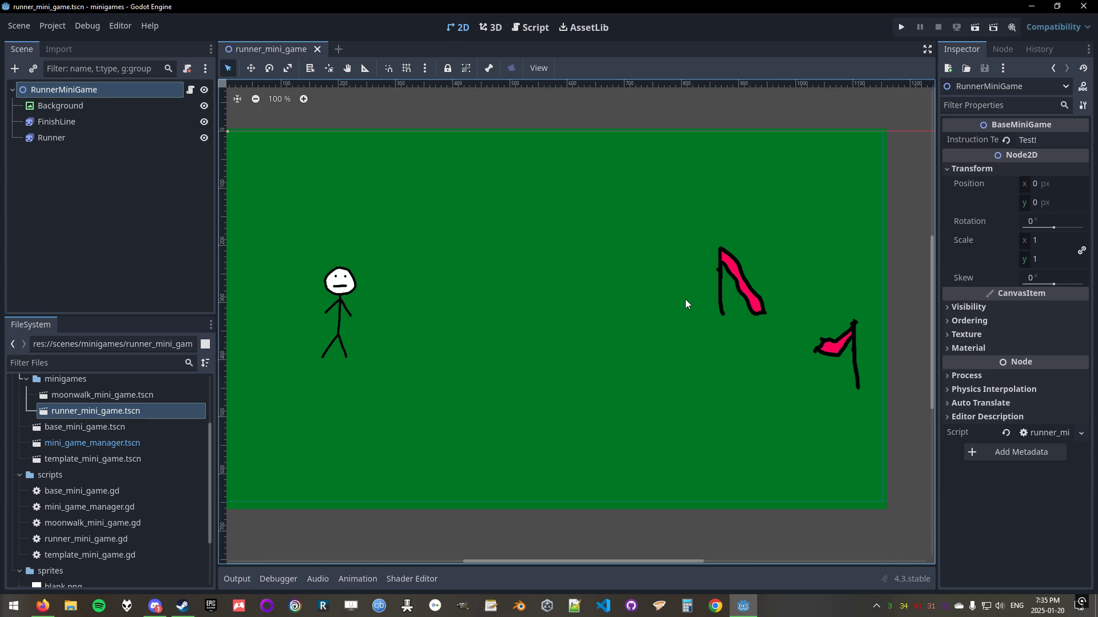
{"action": "left_click", "coordinate": [90, 123]}
{"action": "left_click", "coordinate": [95, 107]}
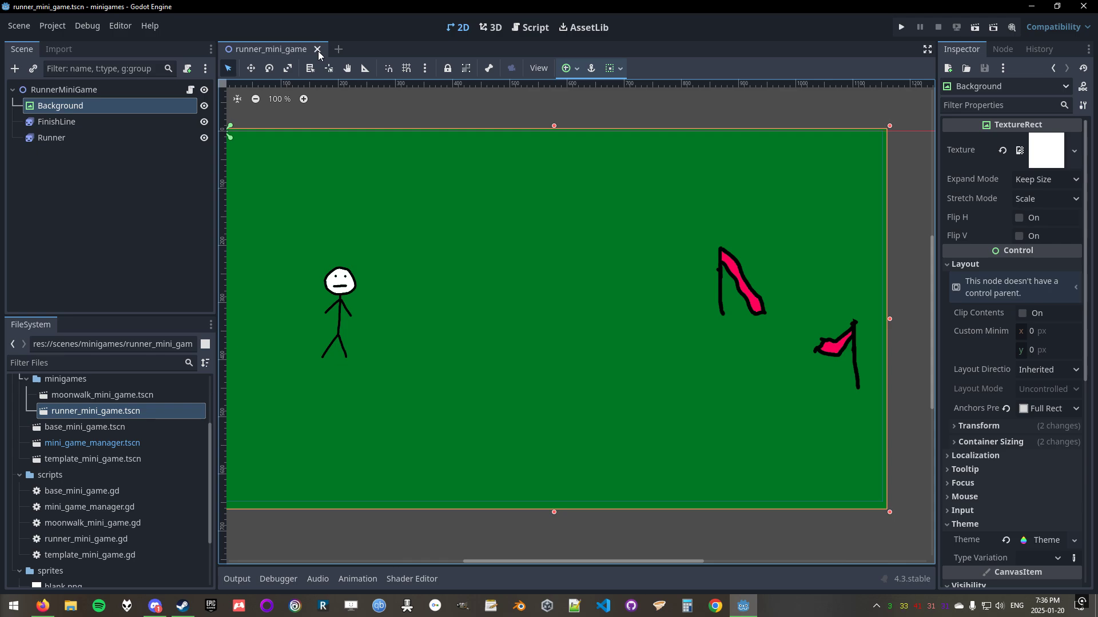
Open the moonwalk_mini_game.tscn scene for a look, and close both it and the runner_mini_game scene.
{"action": "double_click", "coordinate": [117, 398]}
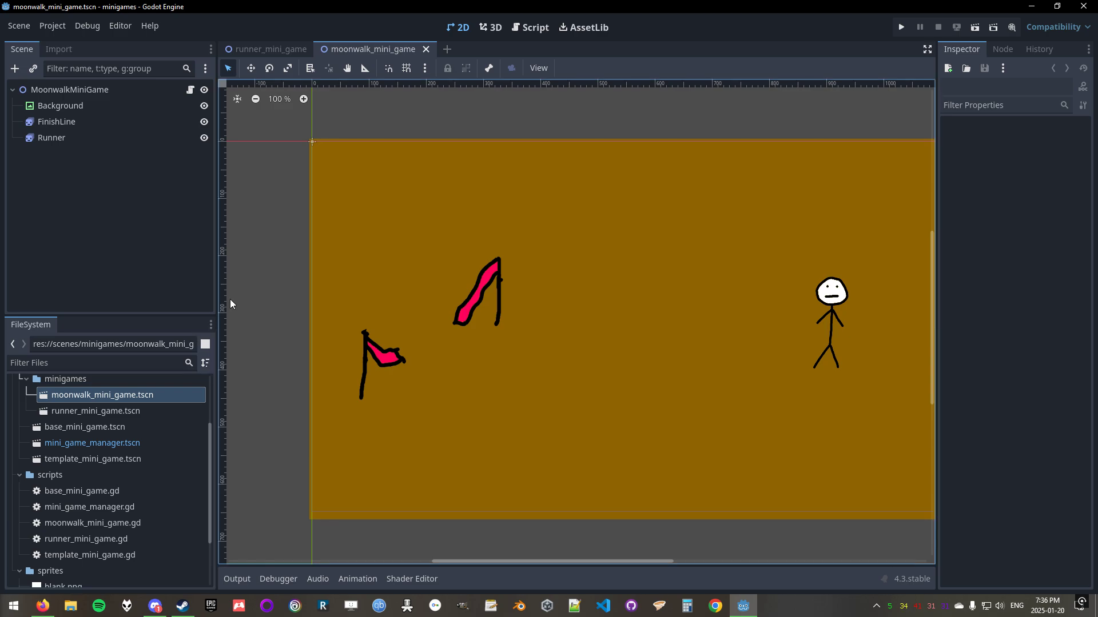
{"action": "middle_click", "coordinate": [380, 50]}
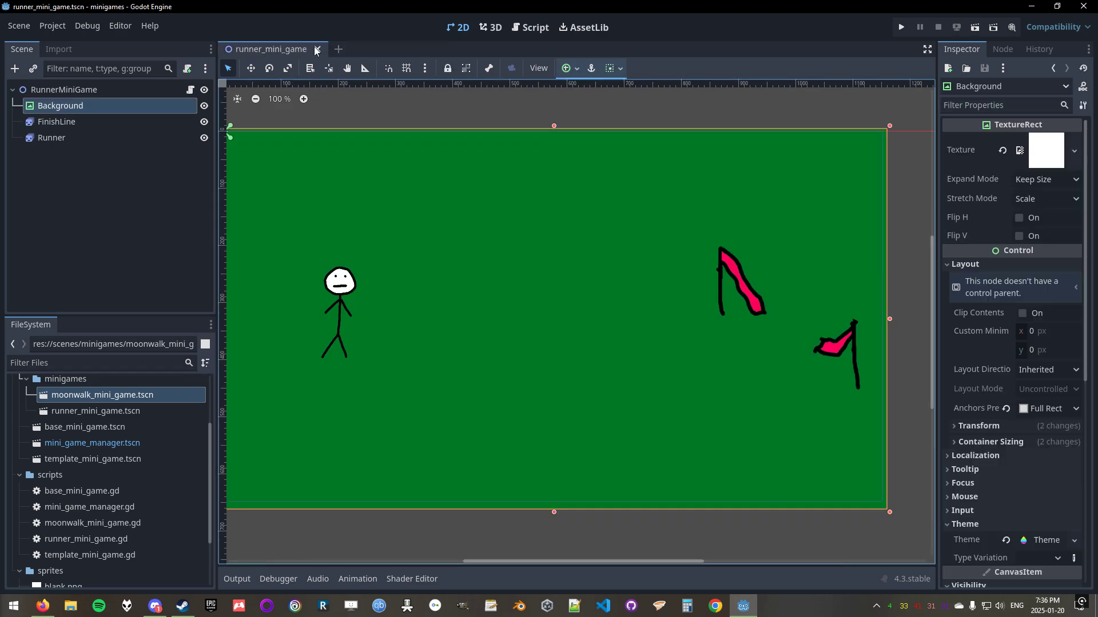
{"action": "middle_click", "coordinate": [284, 49]}
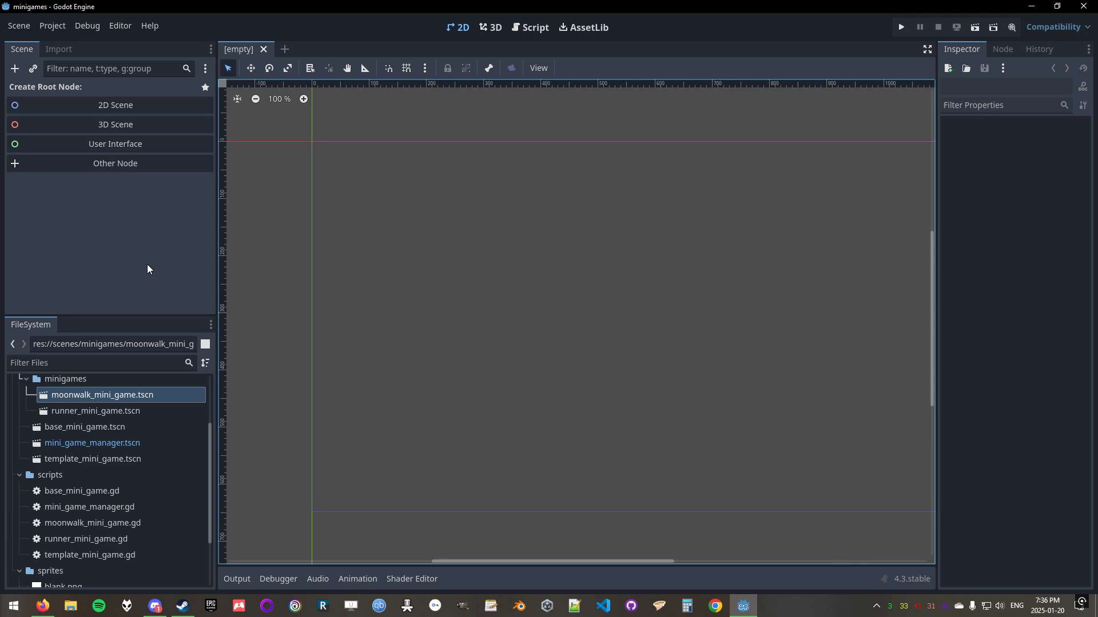
Create a new 2D scene and rename its root node MeteorMiniGame.
{"action": "scroll", "coordinate": [158, 430], "scroll_direction": "up", "scroll_amount": 3}
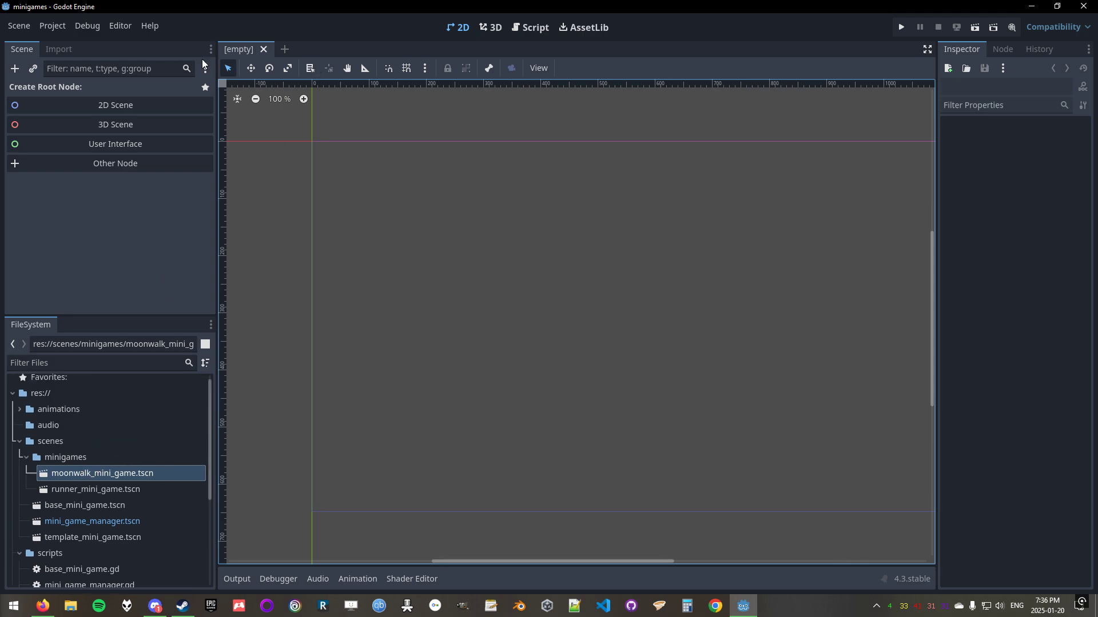
{"action": "left_click", "coordinate": [110, 107]}
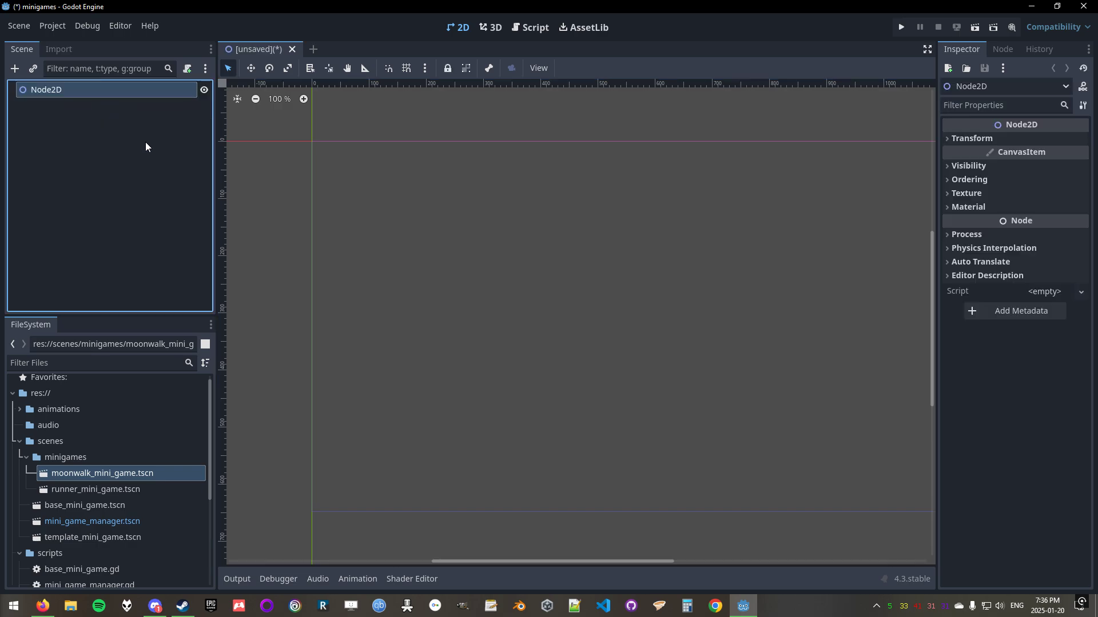
{"action": "double_click", "coordinate": [77, 91]}
{"action": "left_click", "coordinate": [43, 100]}
{"action": "double_click", "coordinate": [122, 94]}
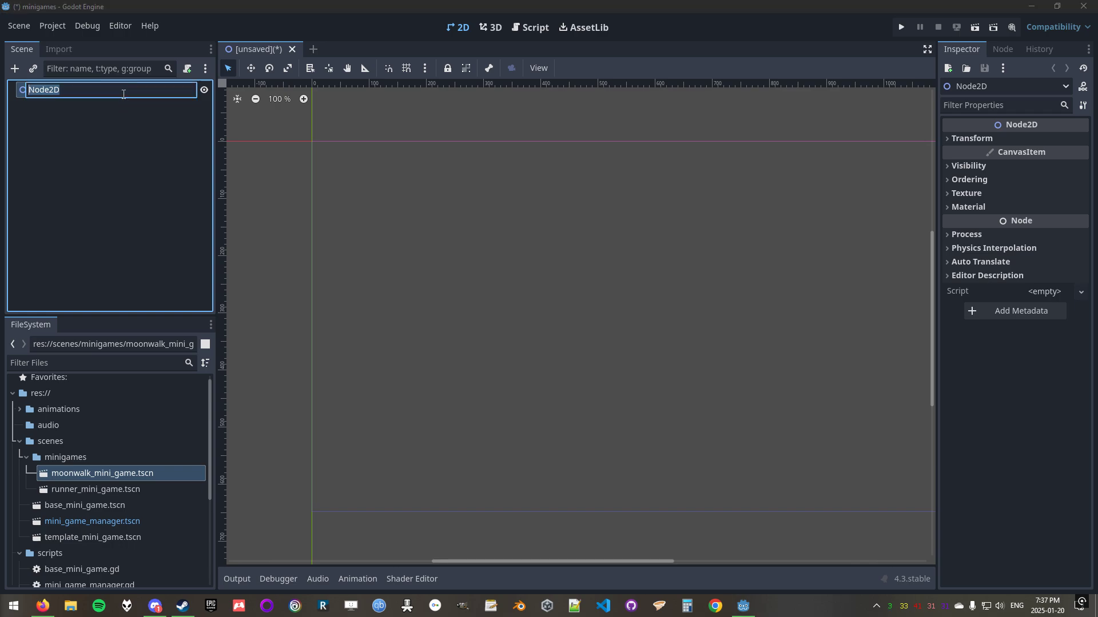
{"action": "type", "text": "MeteorMiniGame"}
{"action": "key", "text": "Return"}
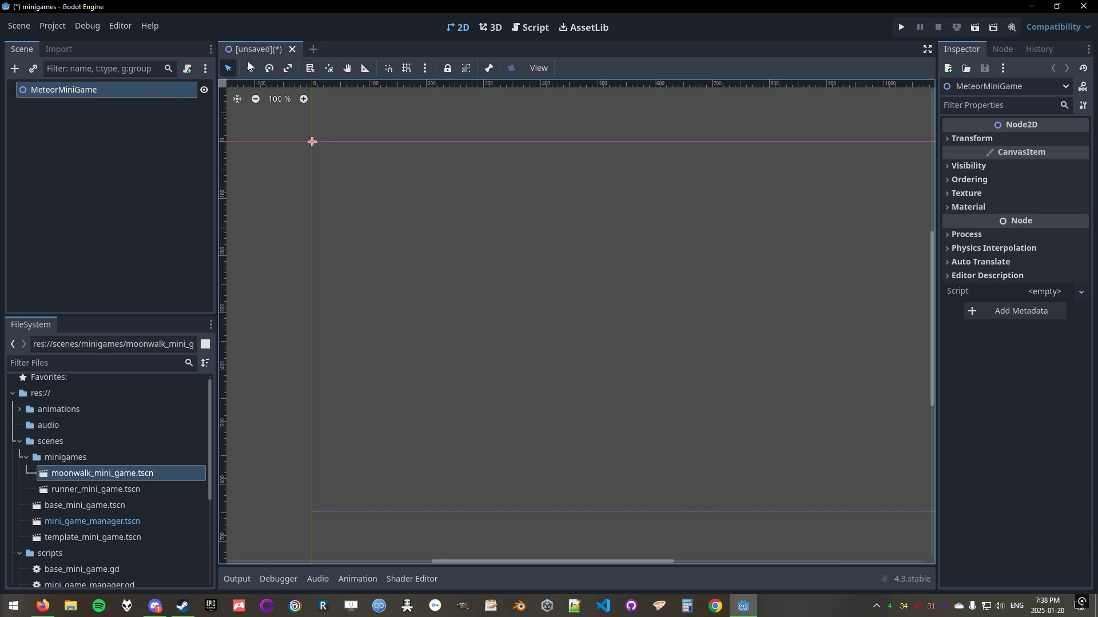
Attach a new GDScript to the MeteorMiniGame node, saved as meteor_mini_game.gd in the scripts folder with the default Node template.
{"action": "middle_click_drag", "start_coordinate": [545, 251], "coordinate": [531, 243]}
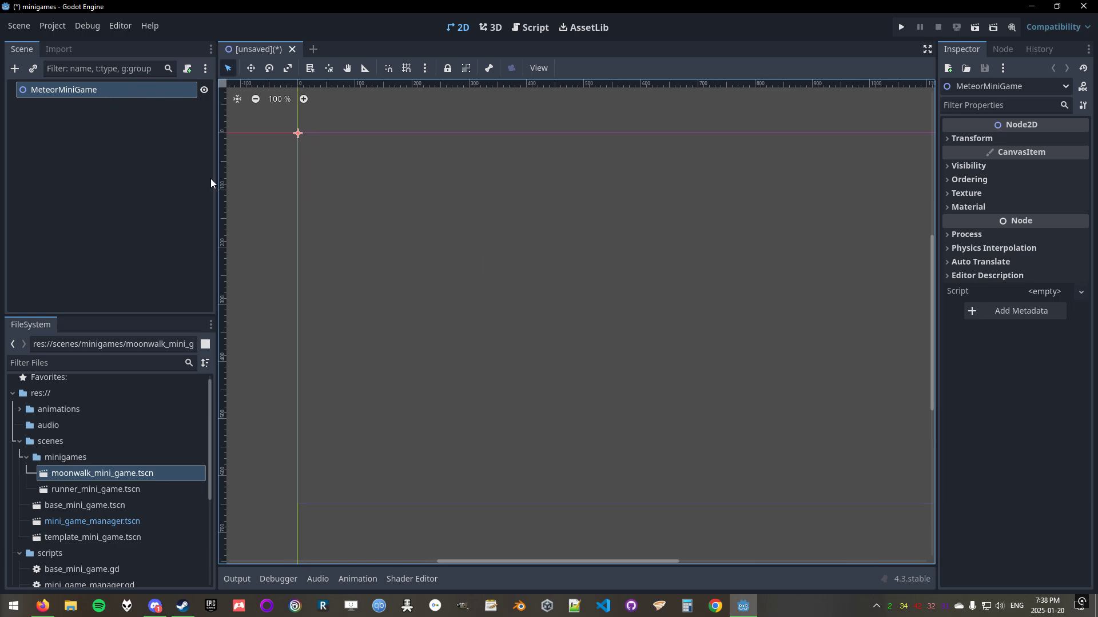
{"action": "right_click", "coordinate": [149, 94]}
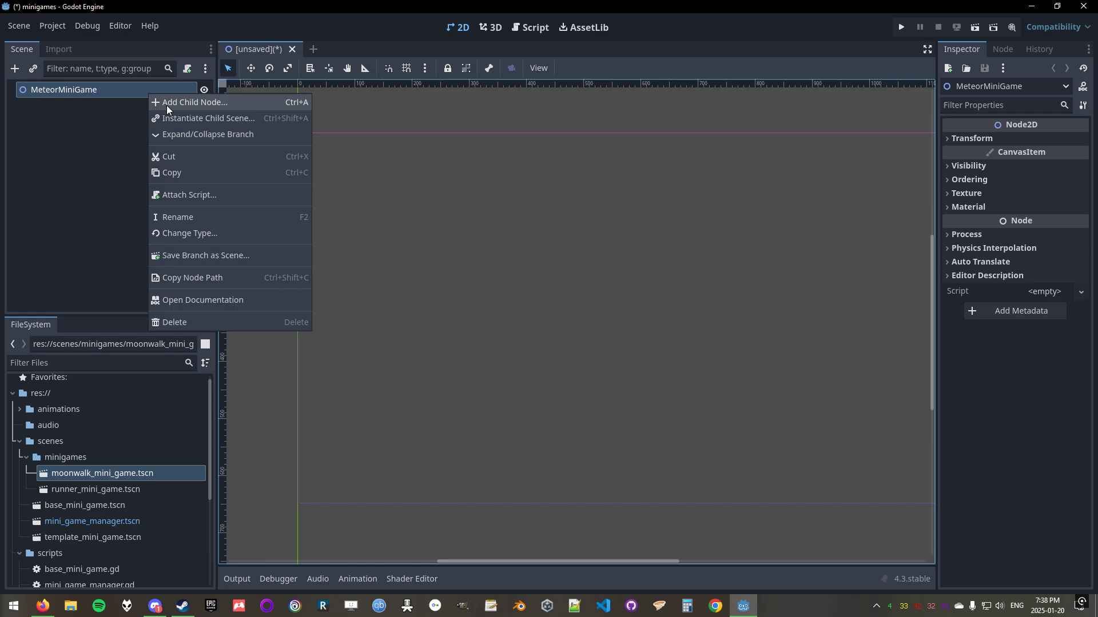
{"action": "left_click", "coordinate": [190, 194]}
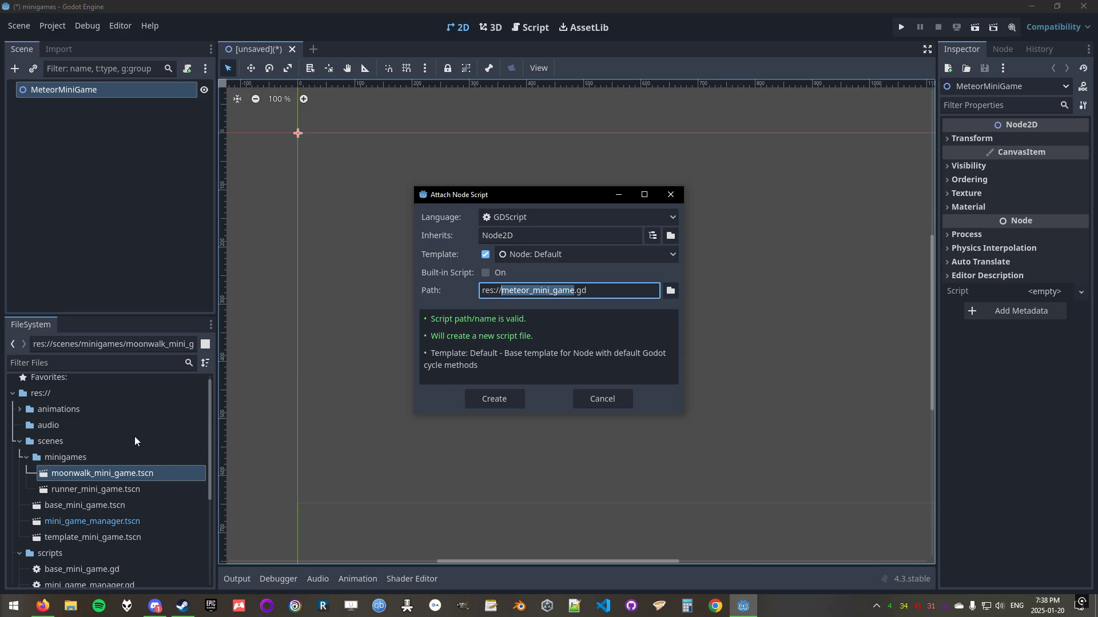
{"action": "left_click", "coordinate": [671, 291]}
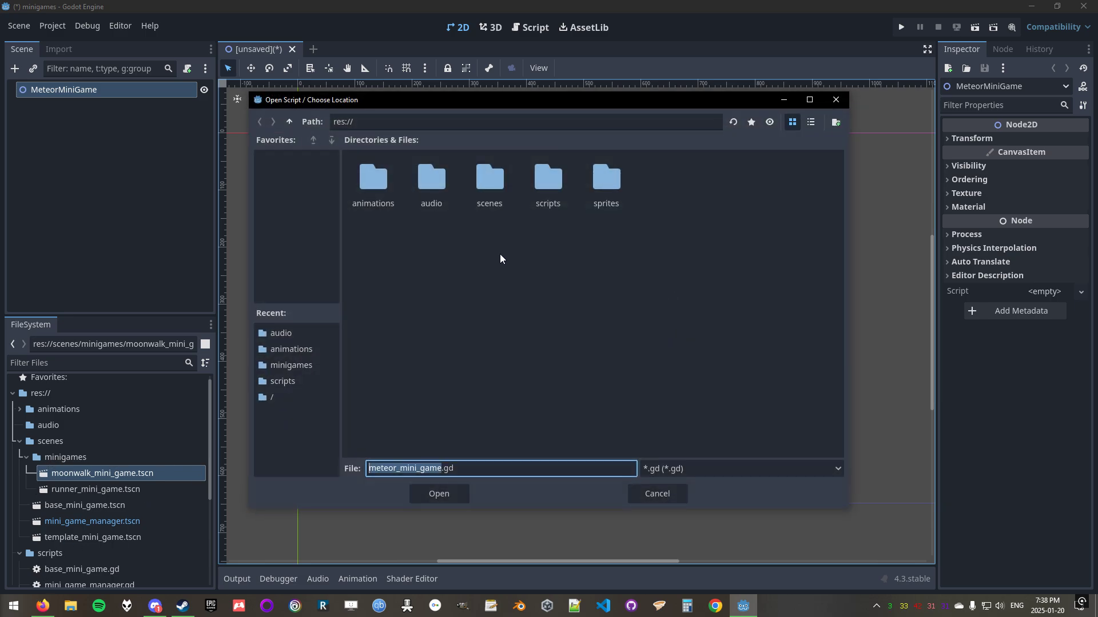
{"action": "double_click", "coordinate": [545, 183]}
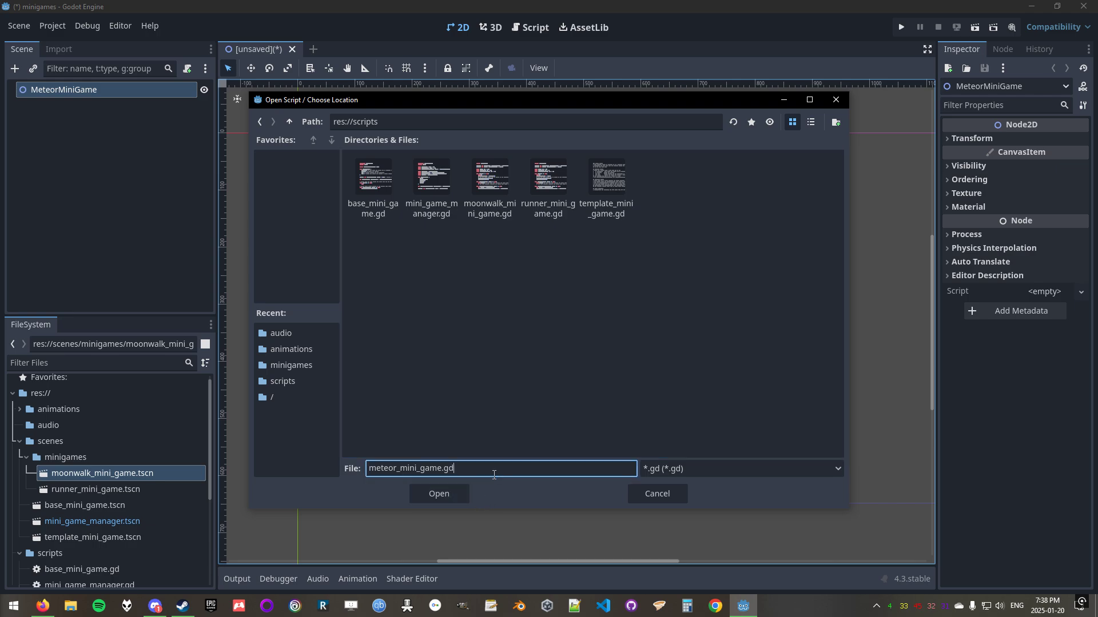
{"action": "left_click", "coordinate": [447, 495]}
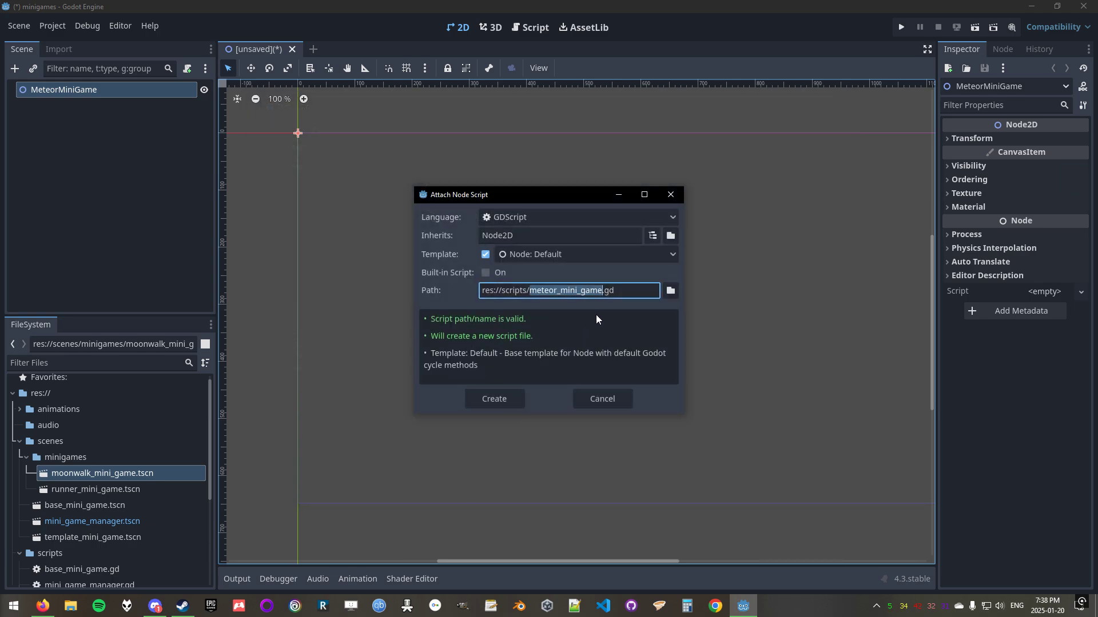
{"action": "left_click", "coordinate": [509, 400]}
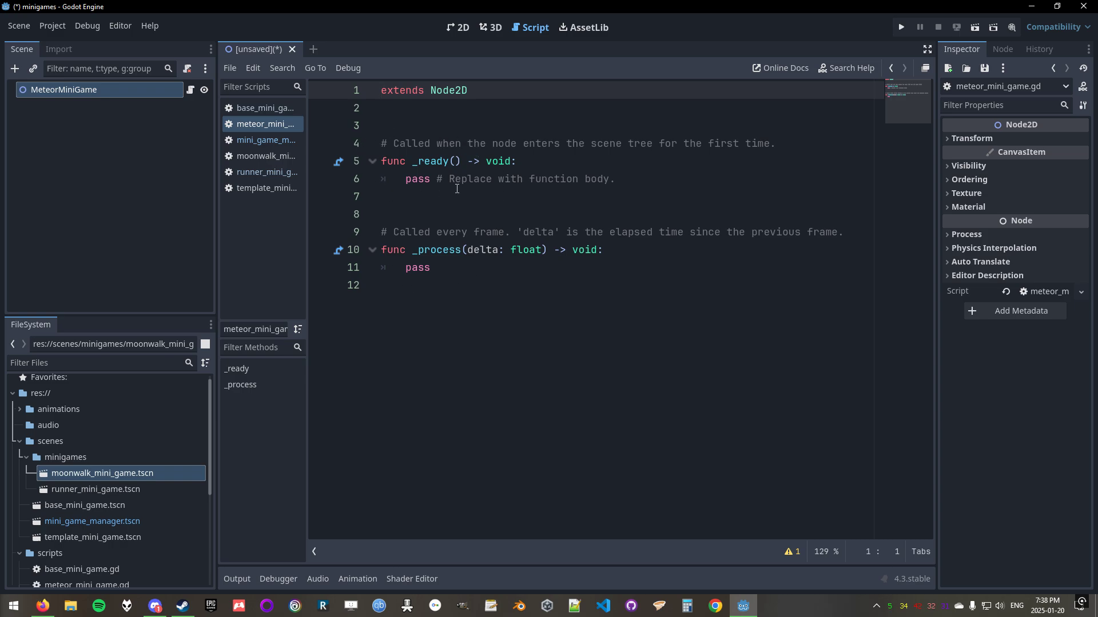
Examine the empty game viewport frame of the new scene in the 2D workspace.
{"action": "left_click", "coordinate": [458, 27]}
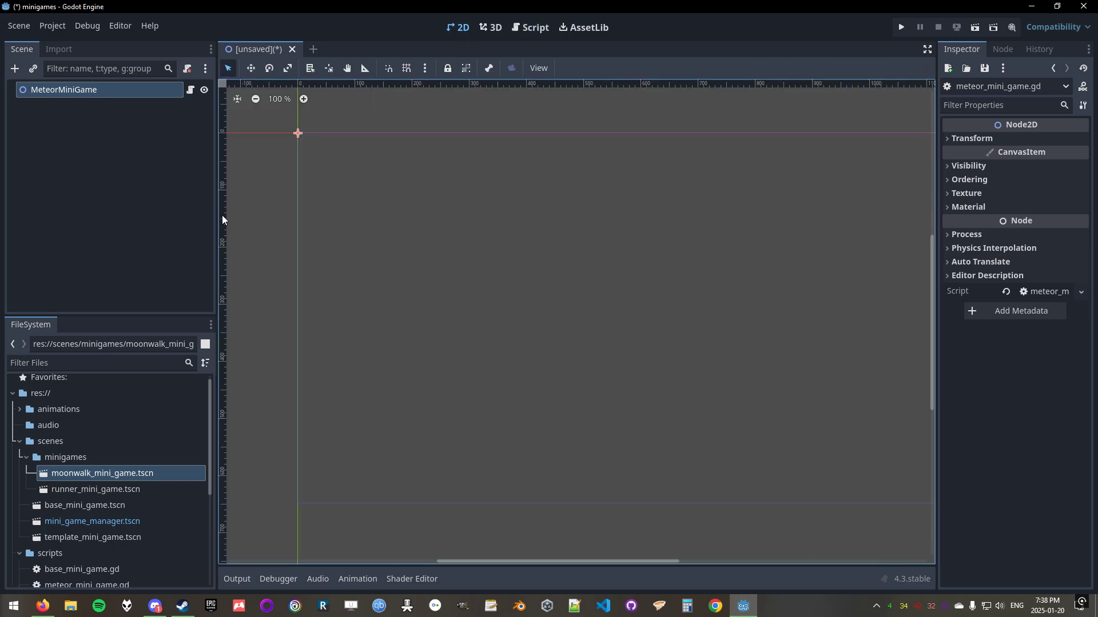
{"action": "middle_click_drag", "start_coordinate": [473, 226], "coordinate": [361, 256]}
{"action": "scroll", "coordinate": [448, 221], "scroll_direction": "down", "scroll_amount": 1}
{"action": "scroll", "coordinate": [451, 274], "scroll_direction": "down", "scroll_amount": 1}
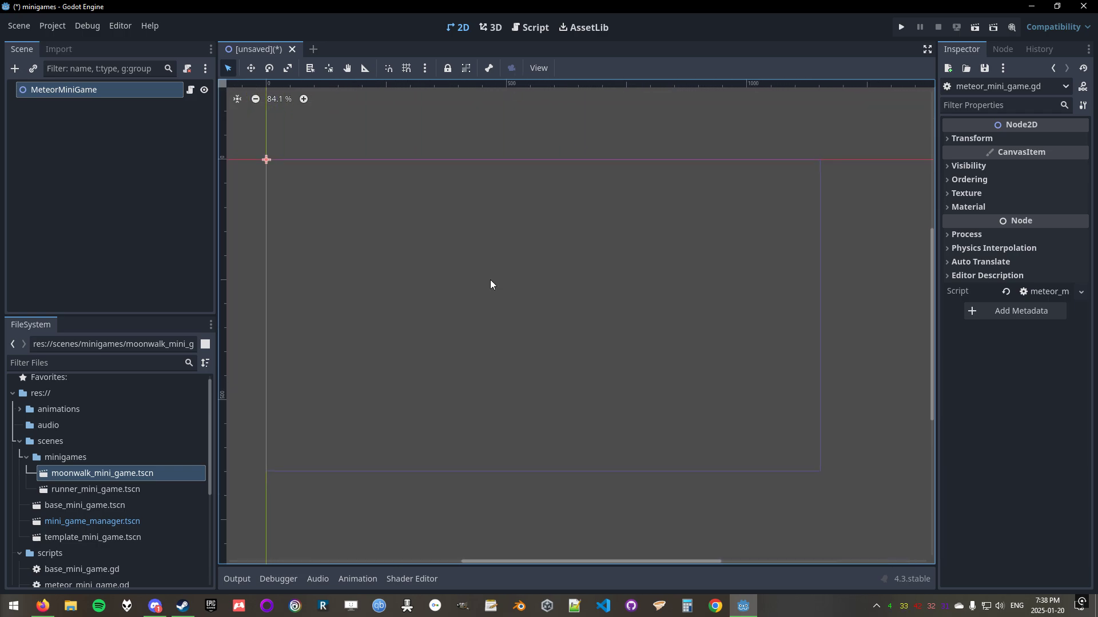
{"action": "mouse_move", "coordinate": [496, 276]}
{"action": "middle_mouse_down"}
{"action": "mouse_move", "coordinate": [542, 277]}
{"action": "mouse_move", "coordinate": [490, 278]}
{"action": "middle_mouse_up"}
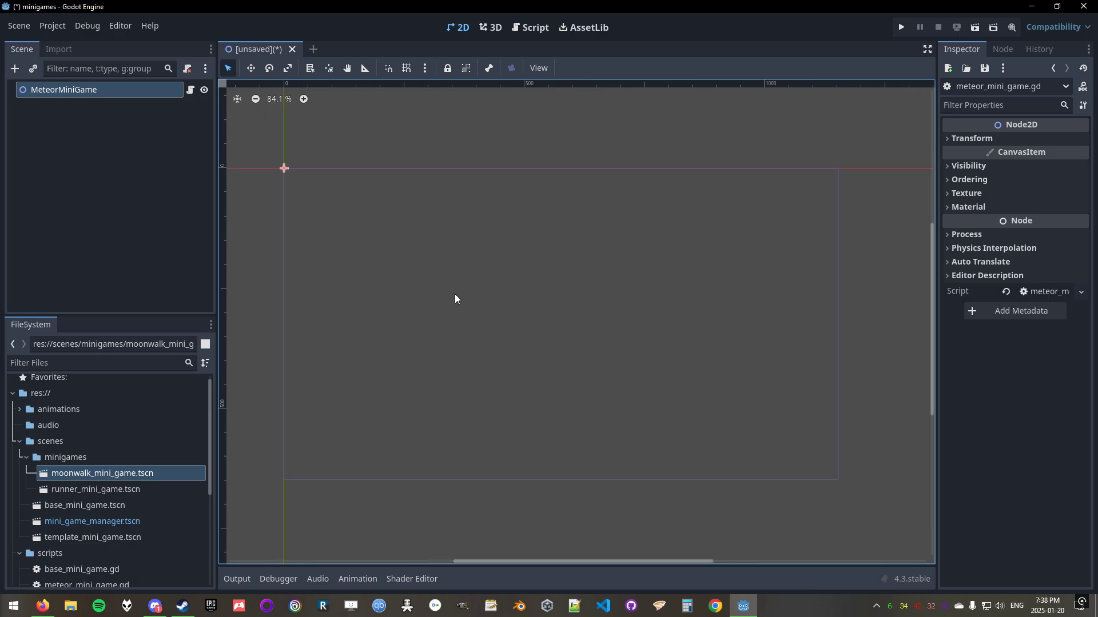
{"action": "left_click", "coordinate": [424, 265]}
{"action": "left_click_drag", "start_coordinate": [323, 201], "coordinate": [661, 365]}
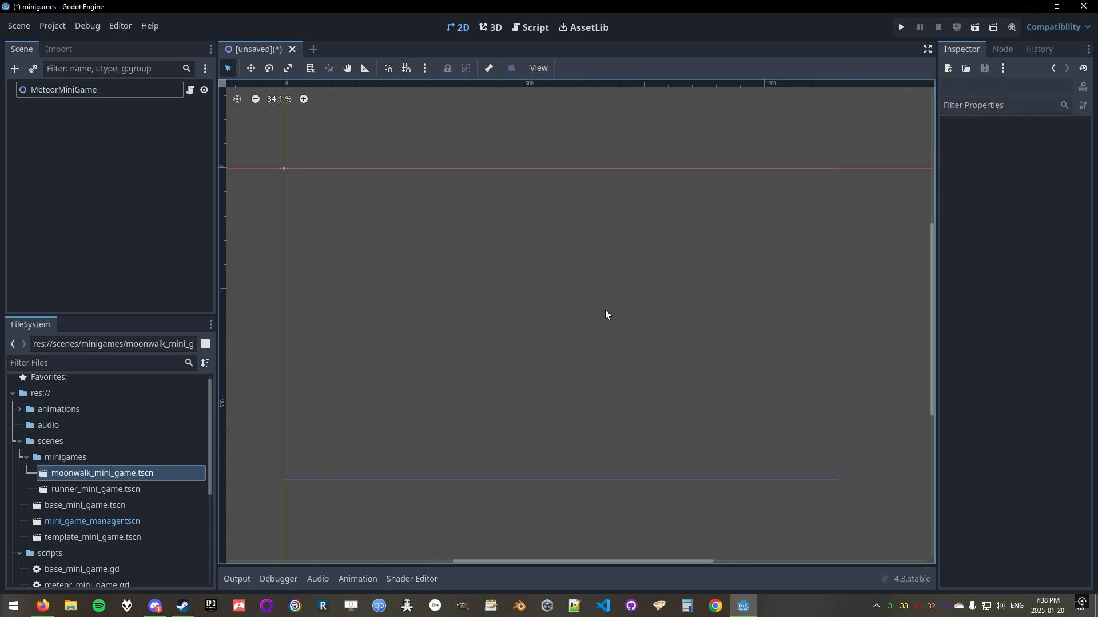
{"action": "middle_click_drag", "start_coordinate": [566, 316], "coordinate": [544, 336]}
{"action": "left_click_drag", "start_coordinate": [379, 238], "coordinate": [608, 386]}
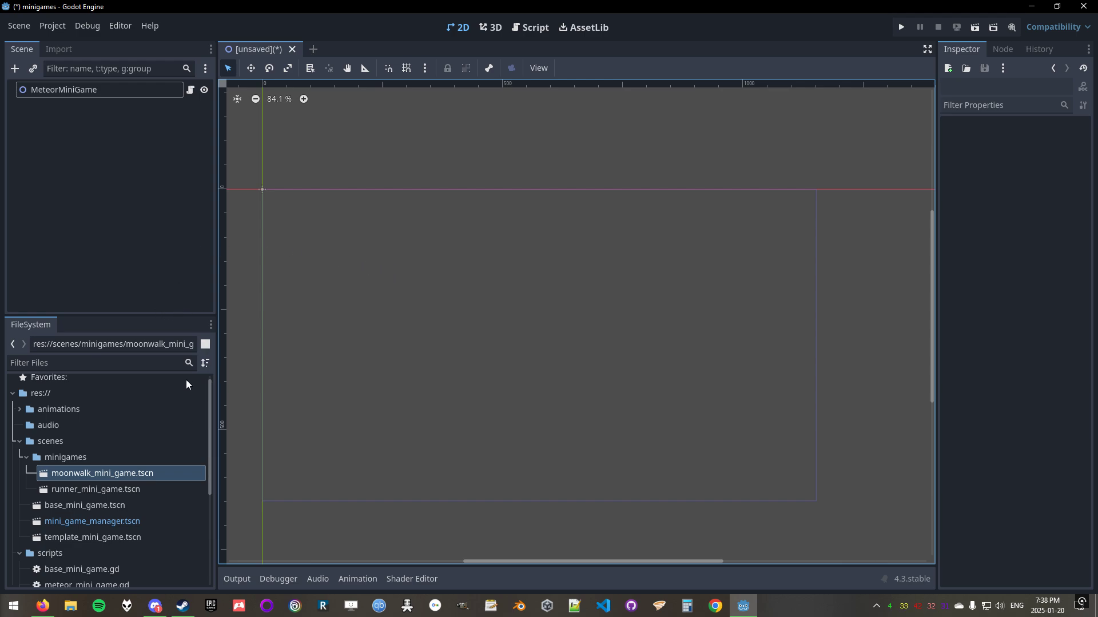
Add a TextureRect as a child of the MeteorMiniGame node.
{"action": "right_click", "coordinate": [97, 87]}
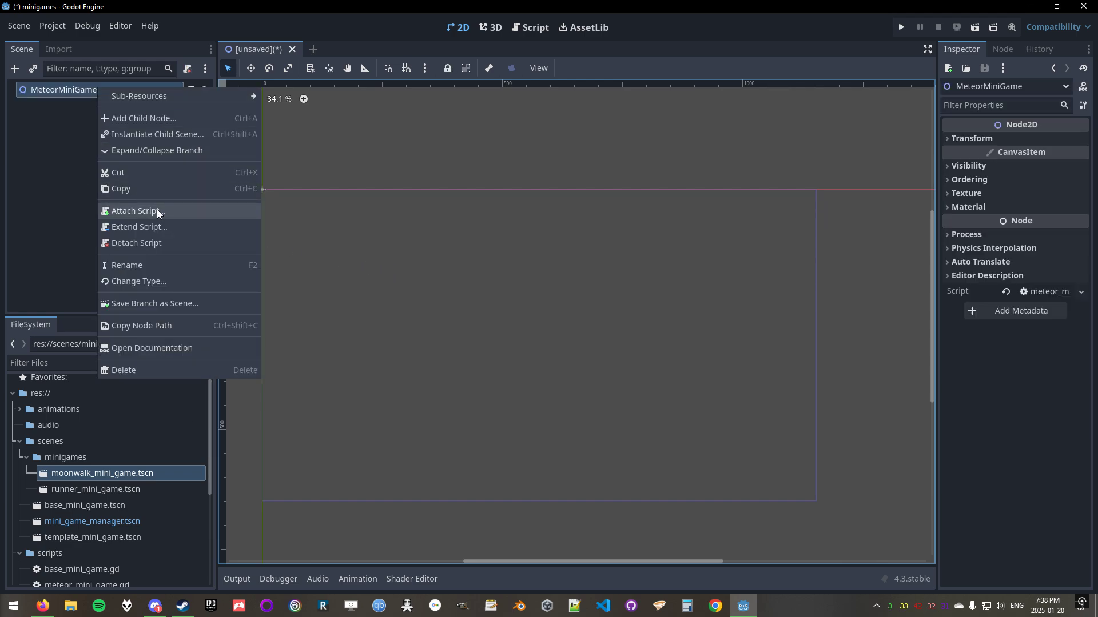
{"action": "left_click", "coordinate": [173, 118]}
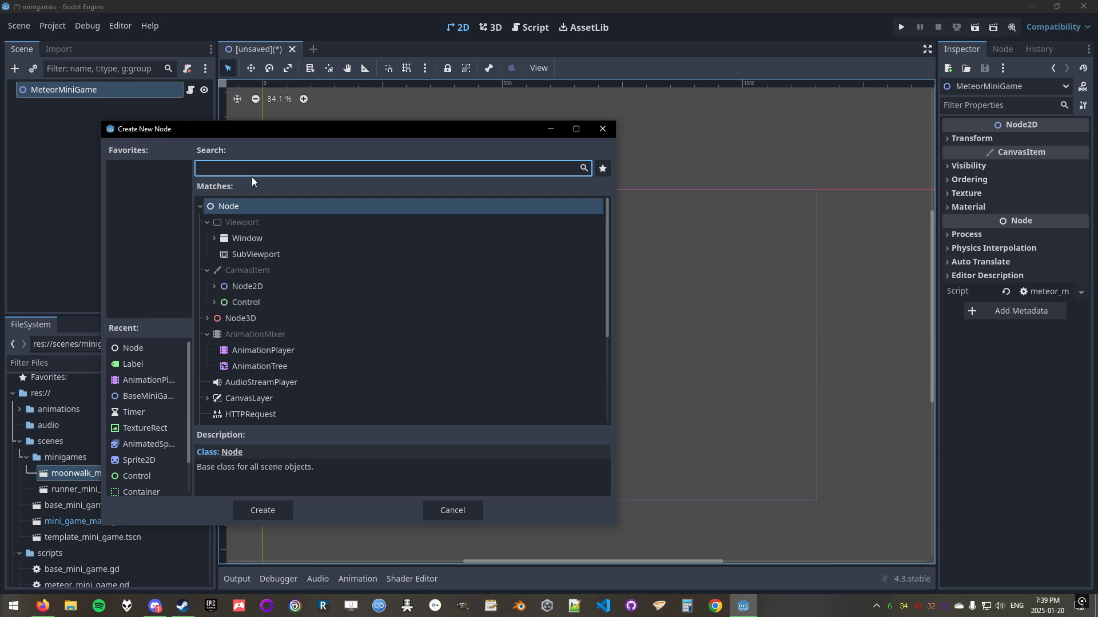
{"action": "left_click", "coordinate": [213, 303]}
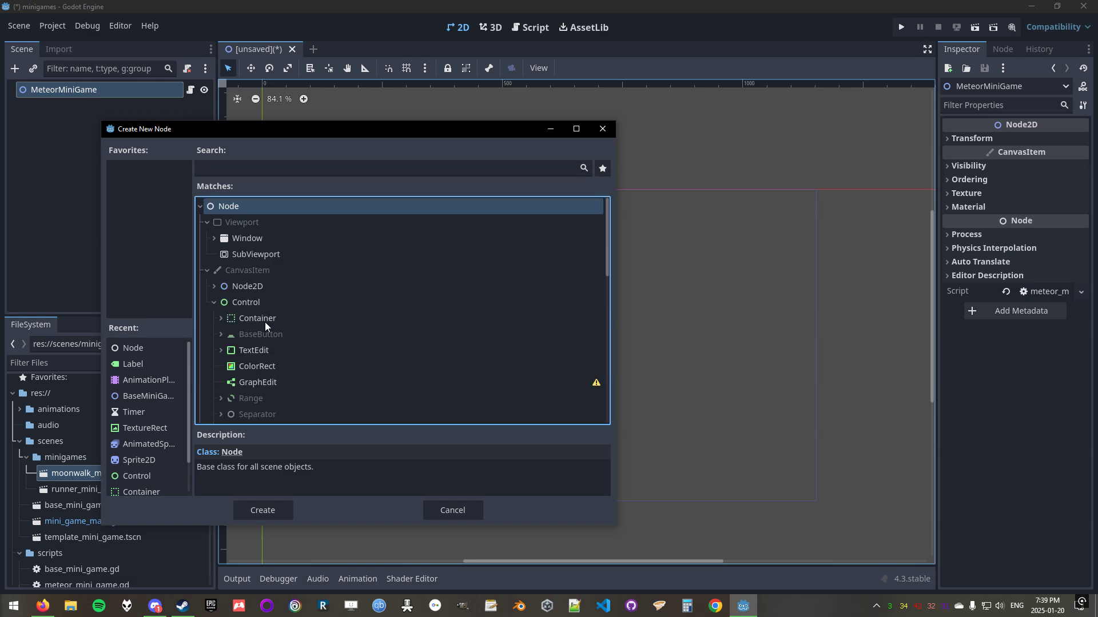
{"action": "scroll", "coordinate": [257, 320], "scroll_direction": "down", "scroll_amount": 3}
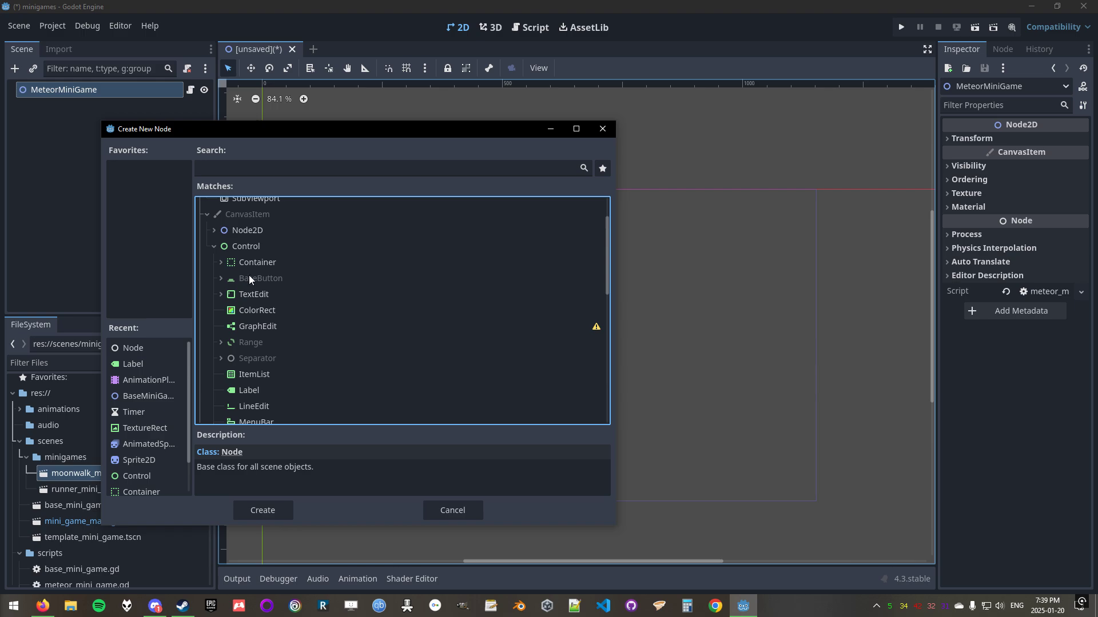
{"action": "scroll", "coordinate": [251, 278], "scroll_direction": "down", "scroll_amount": 4}
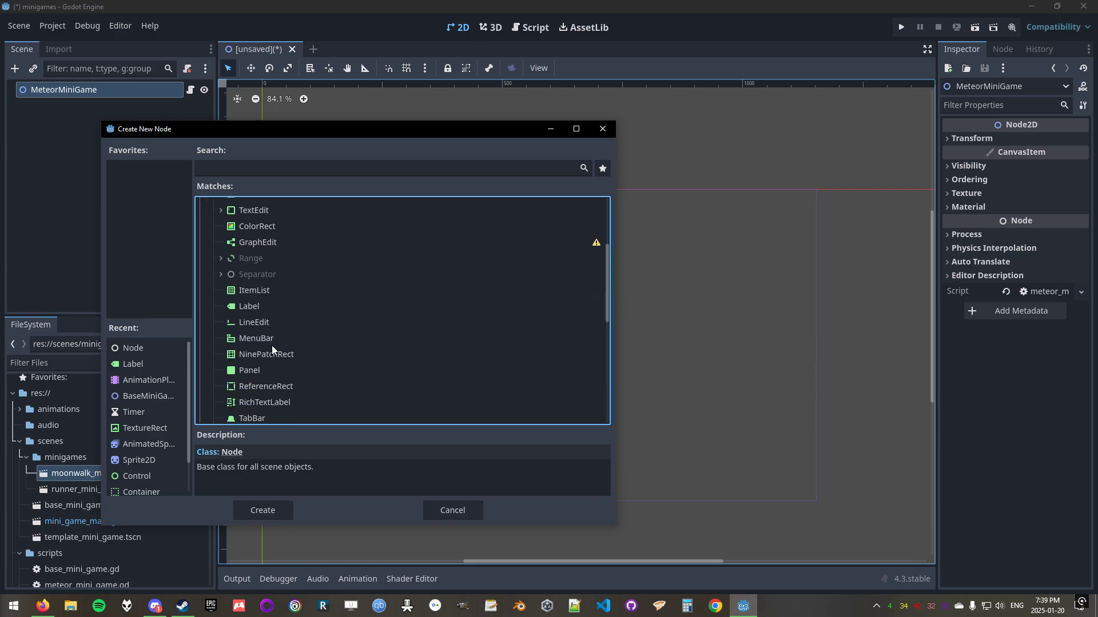
{"action": "left_click", "coordinate": [261, 167]}
{"action": "type", "text": "tex"}
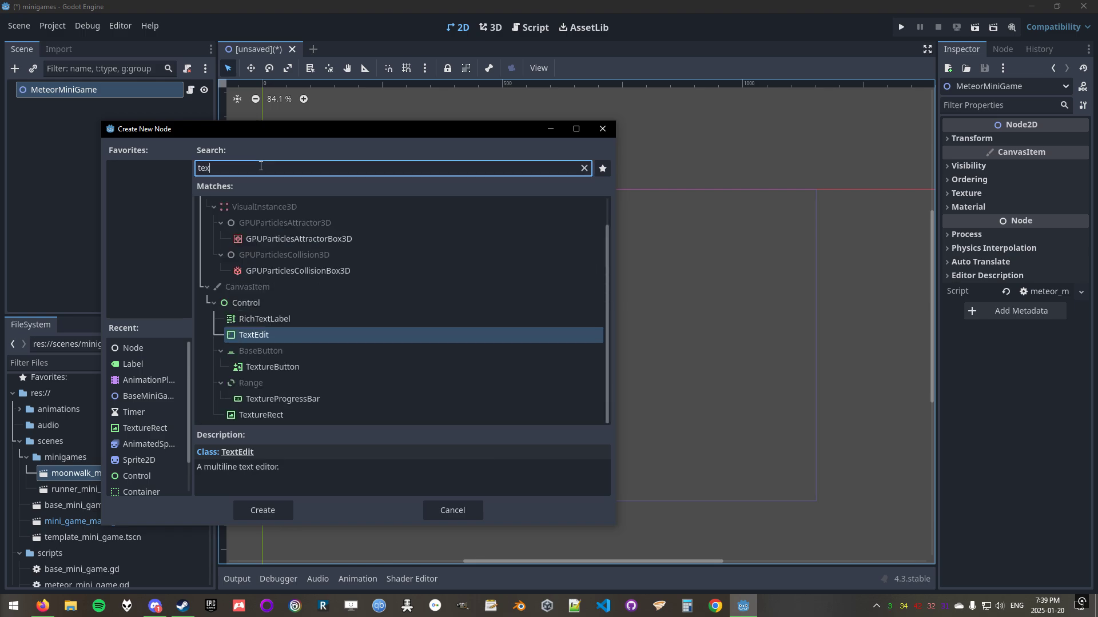
{"action": "type", "text": "tu"}
{"action": "key", "text": "Return"}
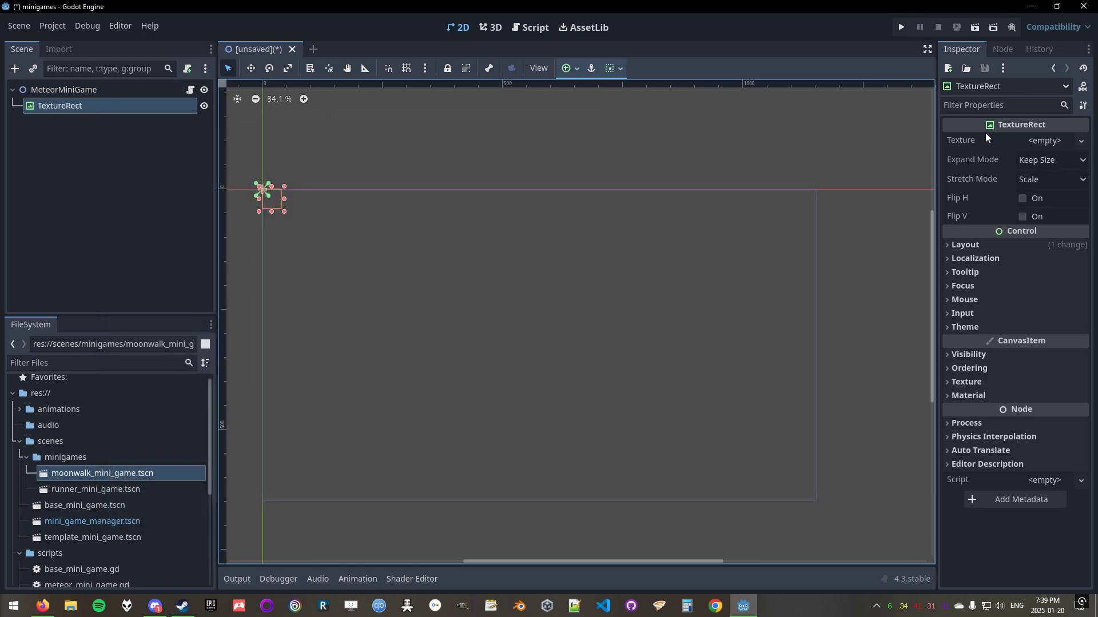
Assign blank.png from the sprites folder as the TextureRect's texture and enlarge the rectangle to cover the whole viewport frame.
{"action": "scroll", "coordinate": [106, 455], "scroll_direction": "down", "scroll_amount": 5}
{"action": "left_click_drag", "start_coordinate": [47, 507], "coordinate": [1041, 148]}
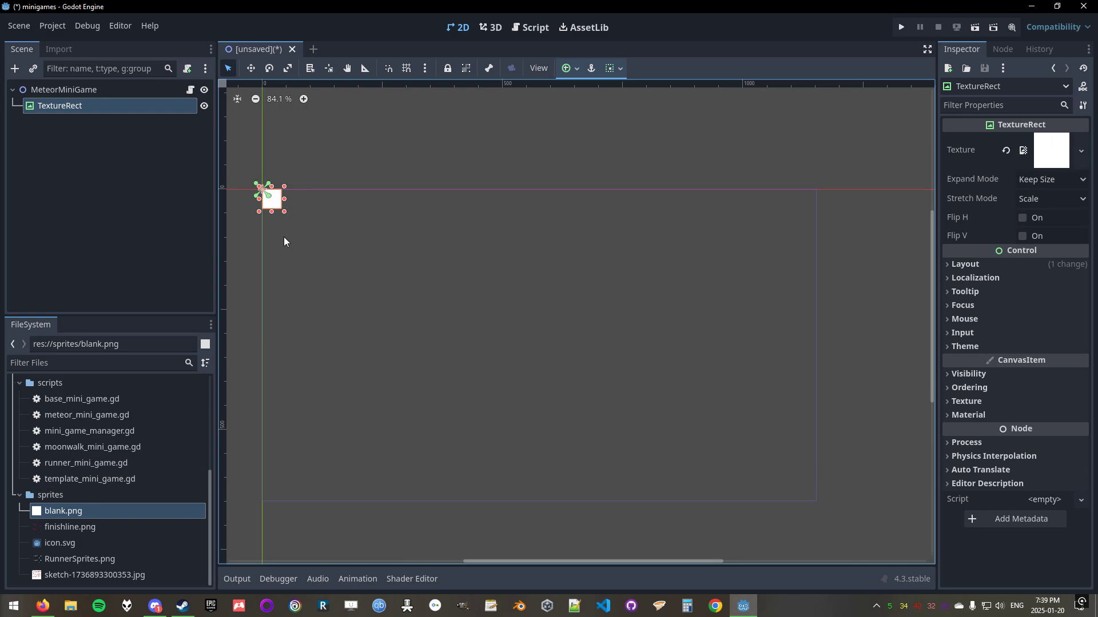
{"action": "scroll", "coordinate": [456, 233], "scroll_direction": "down", "scroll_amount": 1}
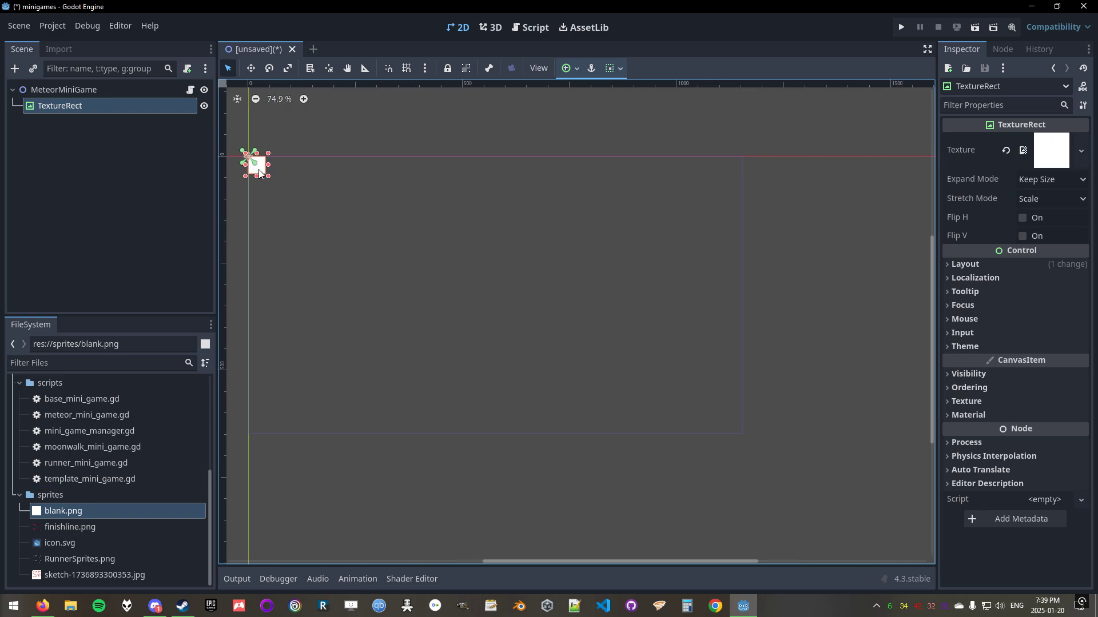
{"action": "left_click_drag", "start_coordinate": [268, 176], "coordinate": [750, 433]}
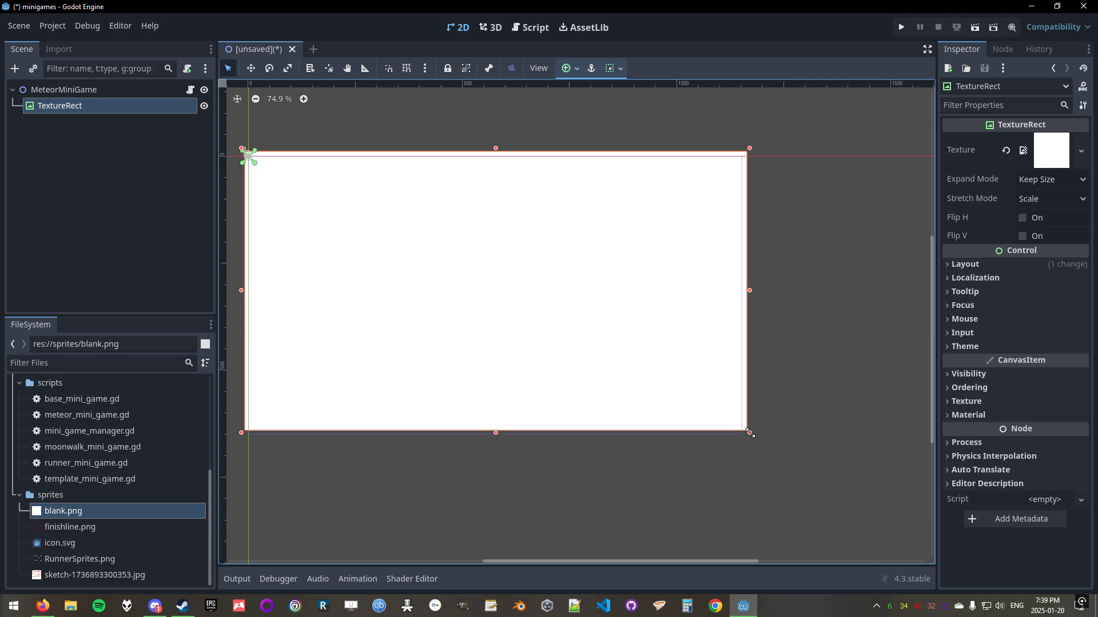
{"action": "middle_click_drag", "start_coordinate": [658, 361], "coordinate": [627, 380]}
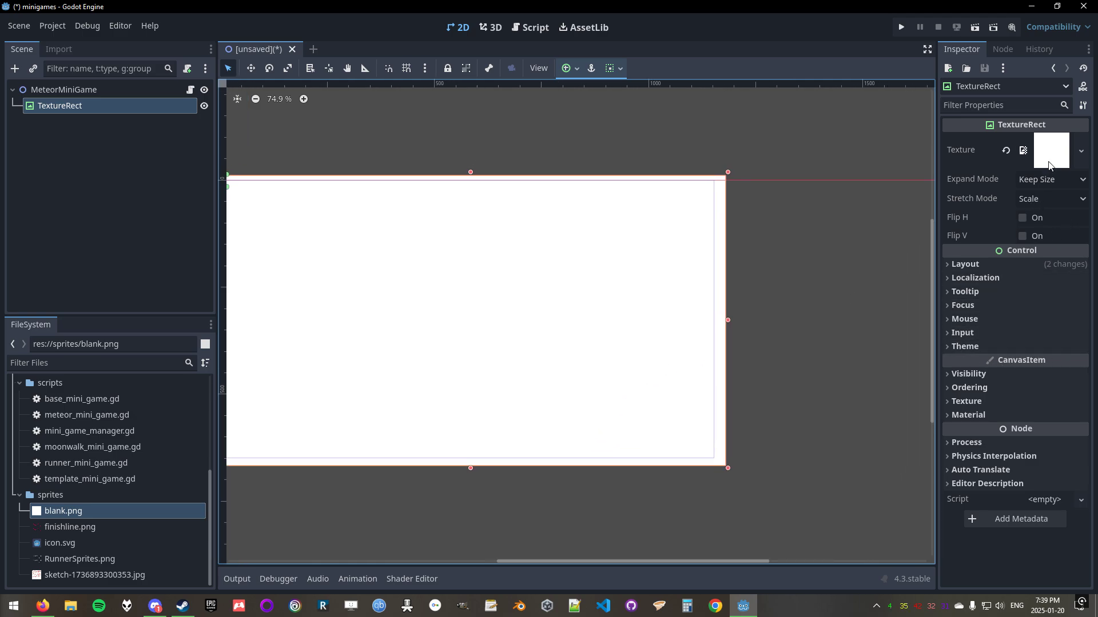
Set the TextureRect's anchors preset to Full Rect in its layout properties.
{"action": "left_click", "coordinate": [950, 414]}
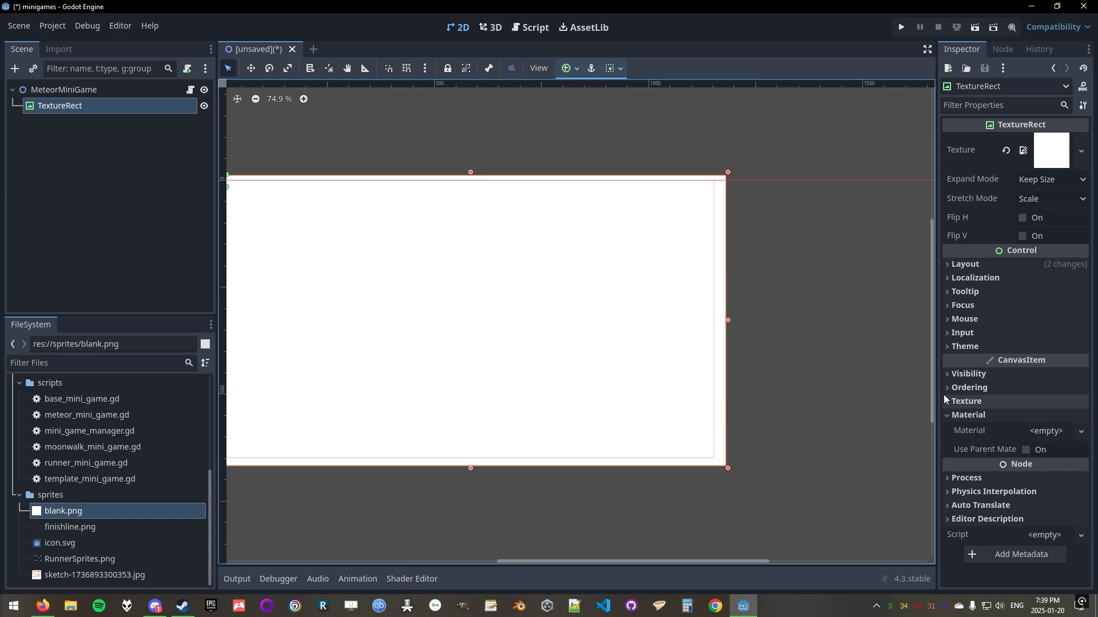
{"action": "left_click", "coordinate": [950, 346]}
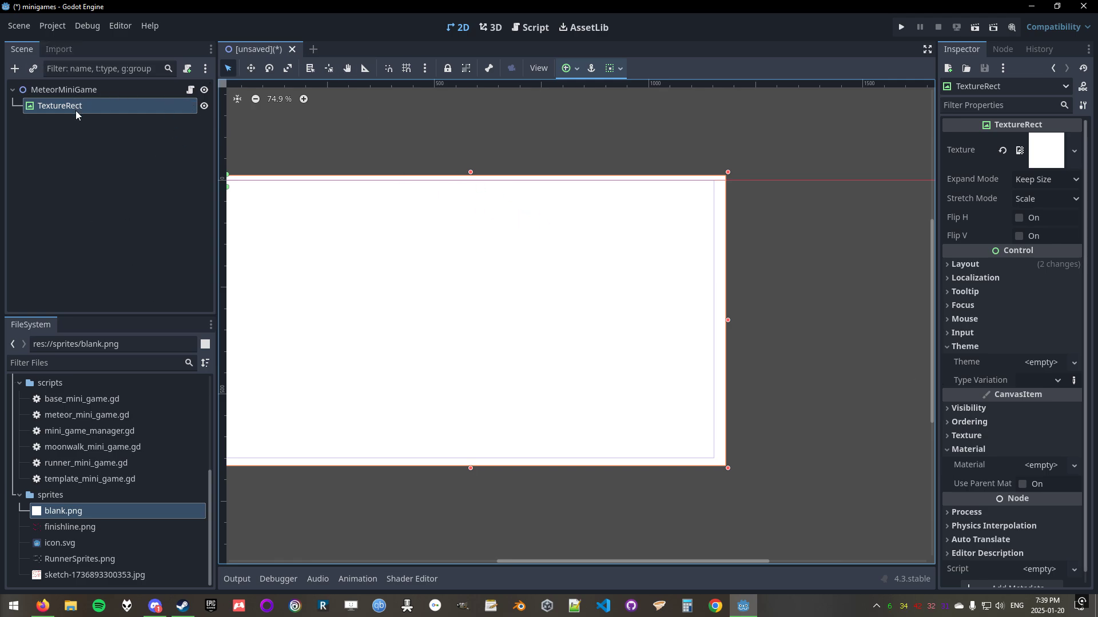
{"action": "left_click", "coordinate": [965, 265]}
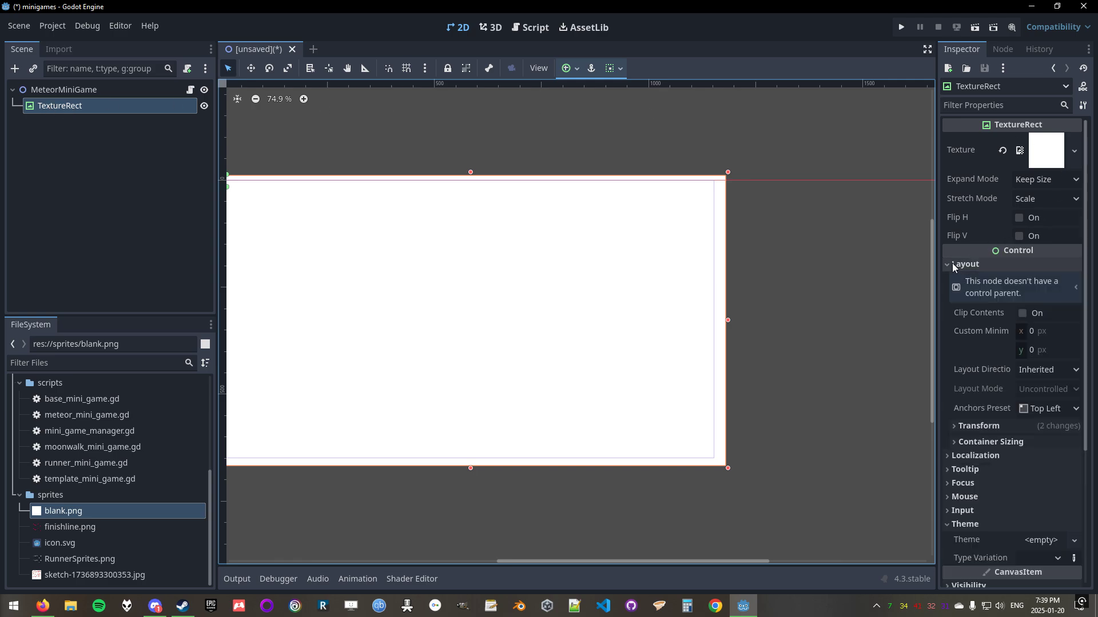
{"action": "left_click", "coordinate": [949, 426]}
{"action": "scroll", "coordinate": [972, 389], "scroll_direction": "down", "scroll_amount": 2}
{"action": "left_click", "coordinate": [1033, 293]}
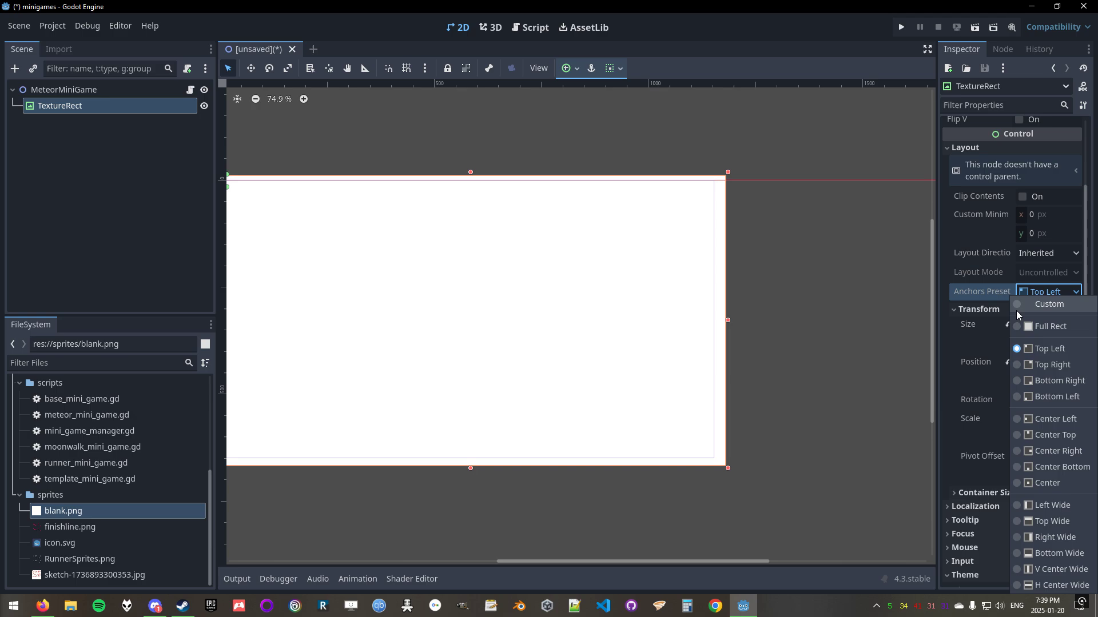
{"action": "left_click", "coordinate": [1045, 328]}
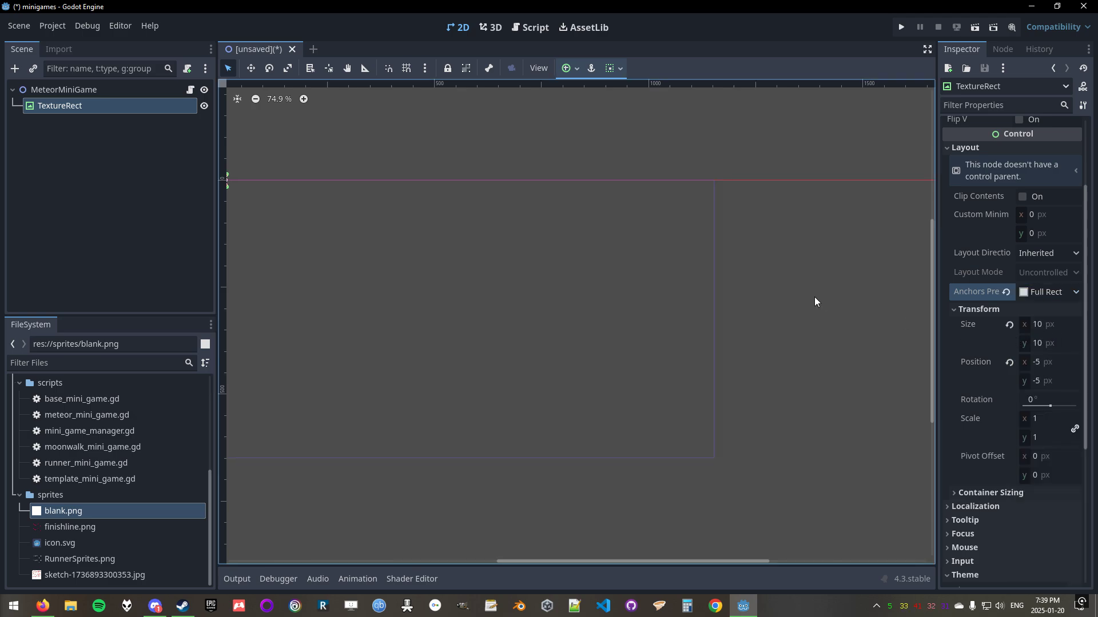
Resize the TextureRect to about 1194 by 695 px so it covers the whole viewport frame.
{"action": "middle_click_drag", "start_coordinate": [688, 260], "coordinate": [800, 248]}
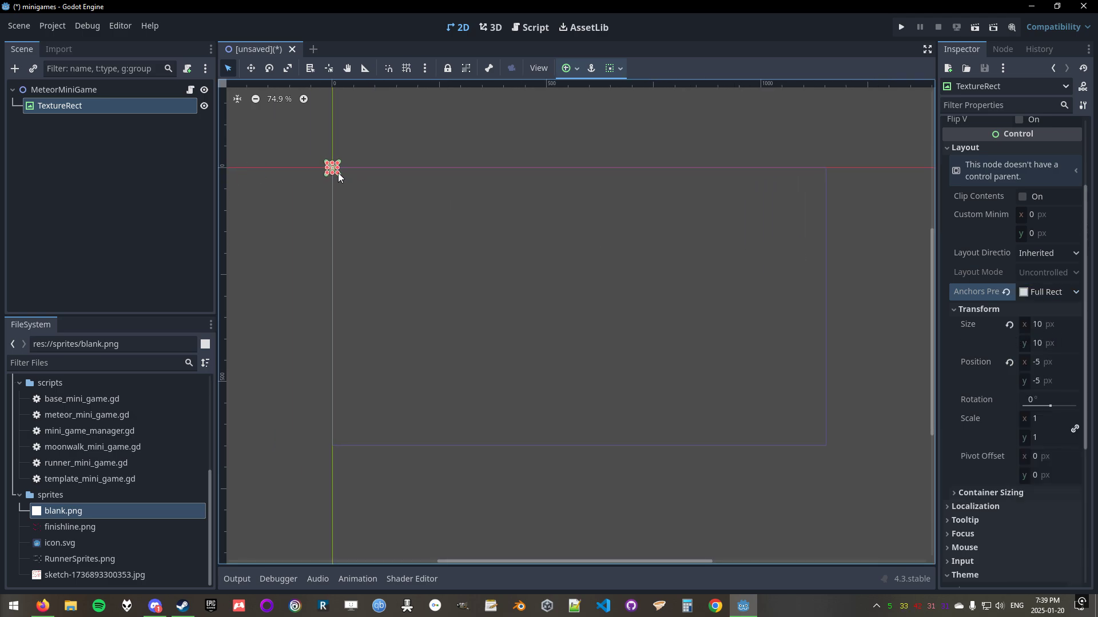
{"action": "left_click_drag", "start_coordinate": [338, 173], "coordinate": [937, 464]}
{"action": "middle_click_drag", "start_coordinate": [822, 447], "coordinate": [750, 426]}
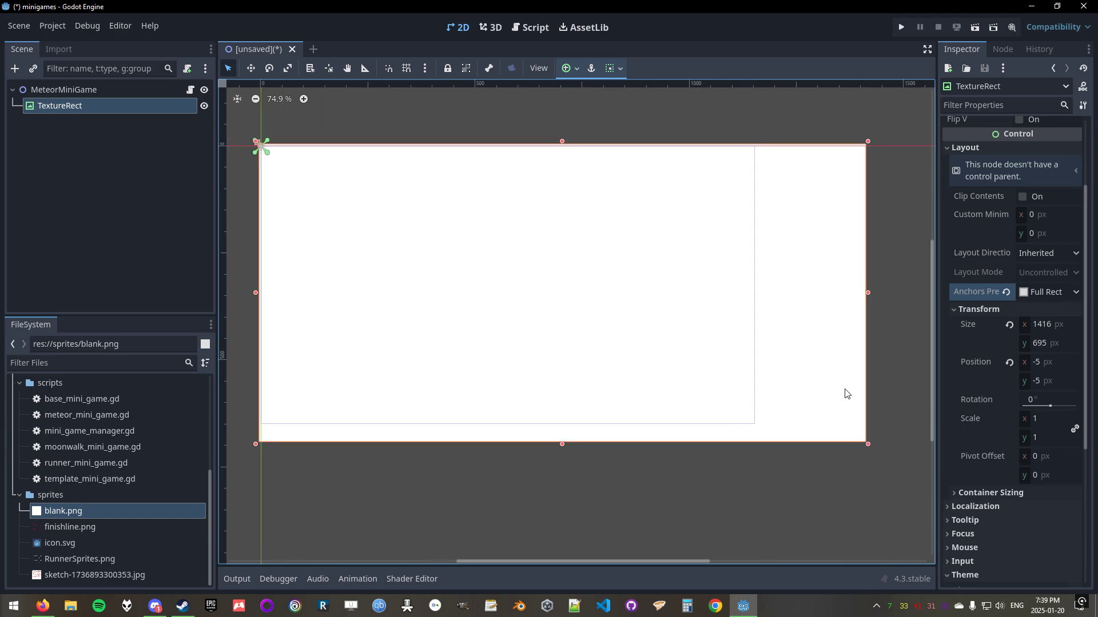
{"action": "left_click_drag", "start_coordinate": [868, 292], "coordinate": [773, 295]}
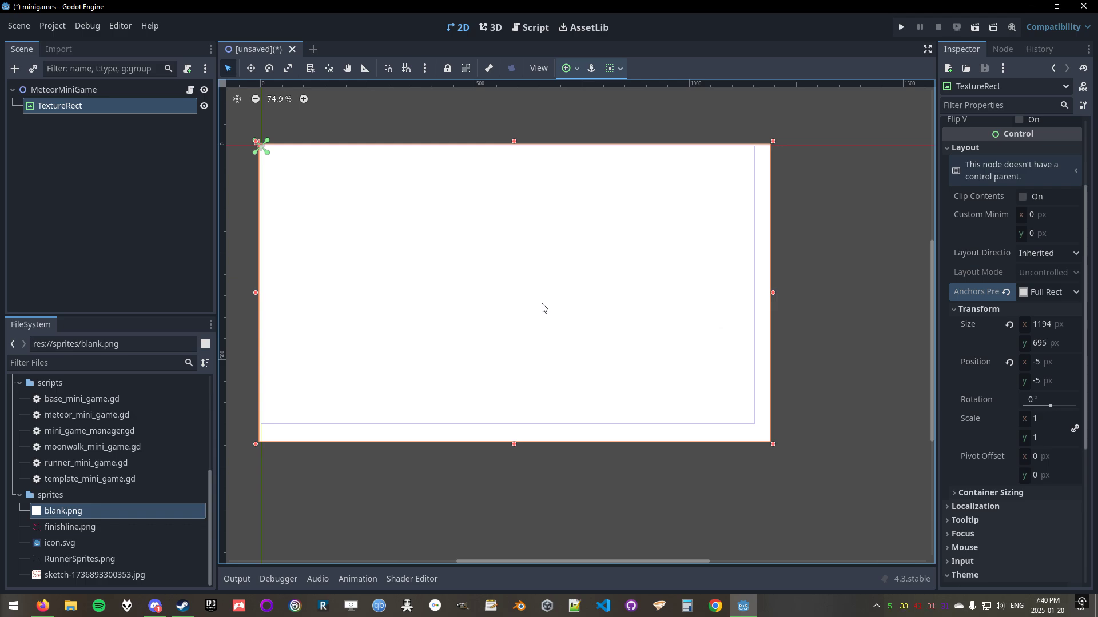
{"action": "left_click", "coordinate": [777, 264]}
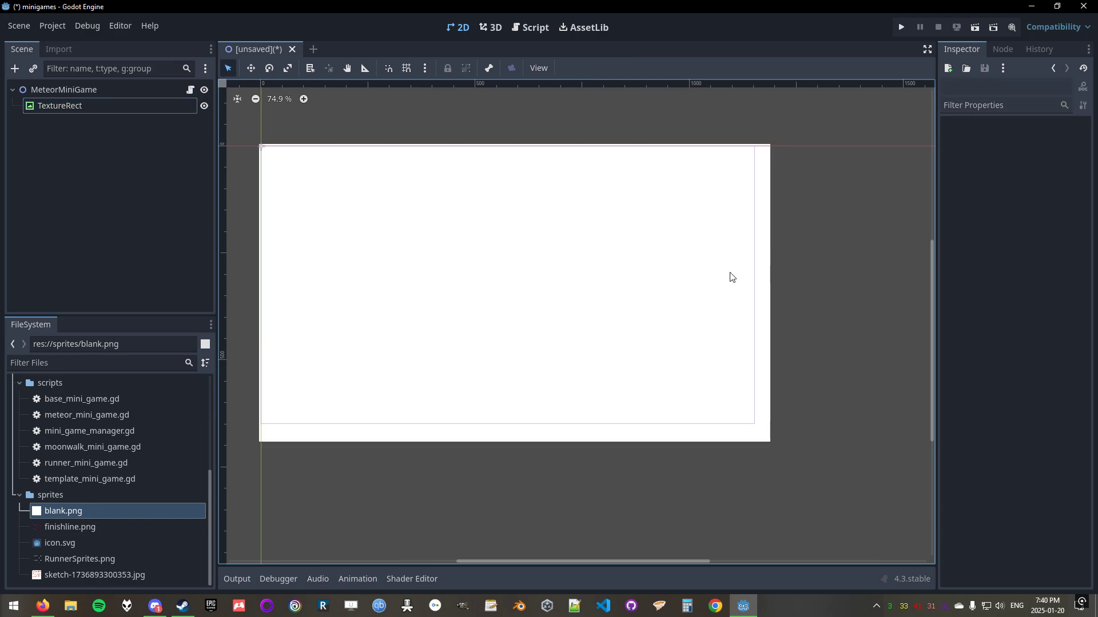
Collapse the TextureRect's Theme, Material and Layout property groups and widen the Inspector.
{"action": "left_click", "coordinate": [169, 111]}
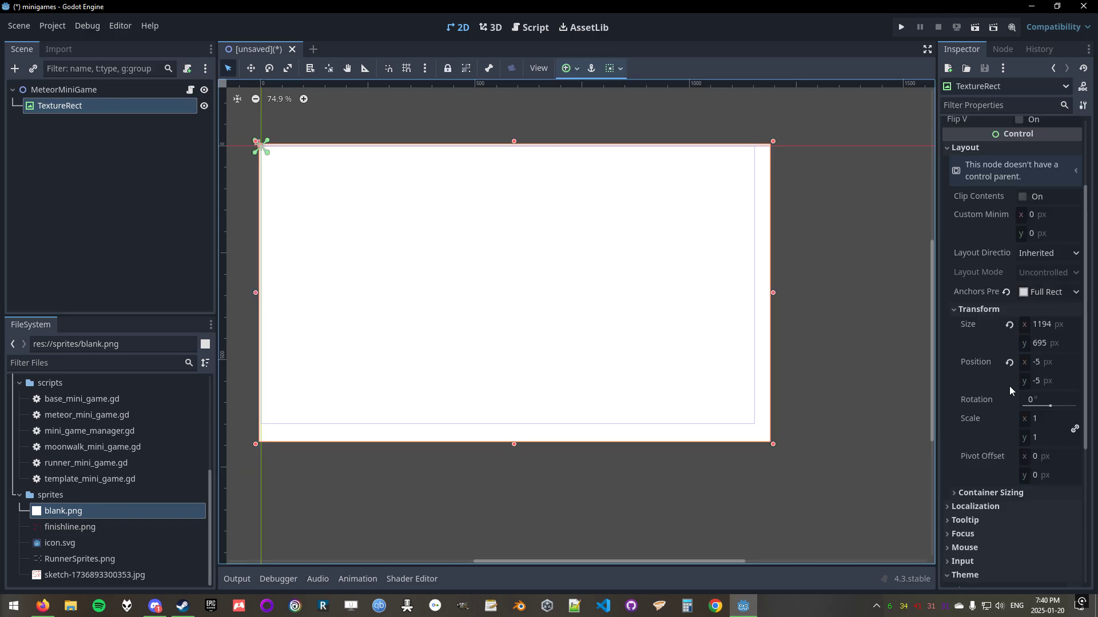
{"action": "scroll", "coordinate": [1029, 355], "scroll_direction": "down", "scroll_amount": 3}
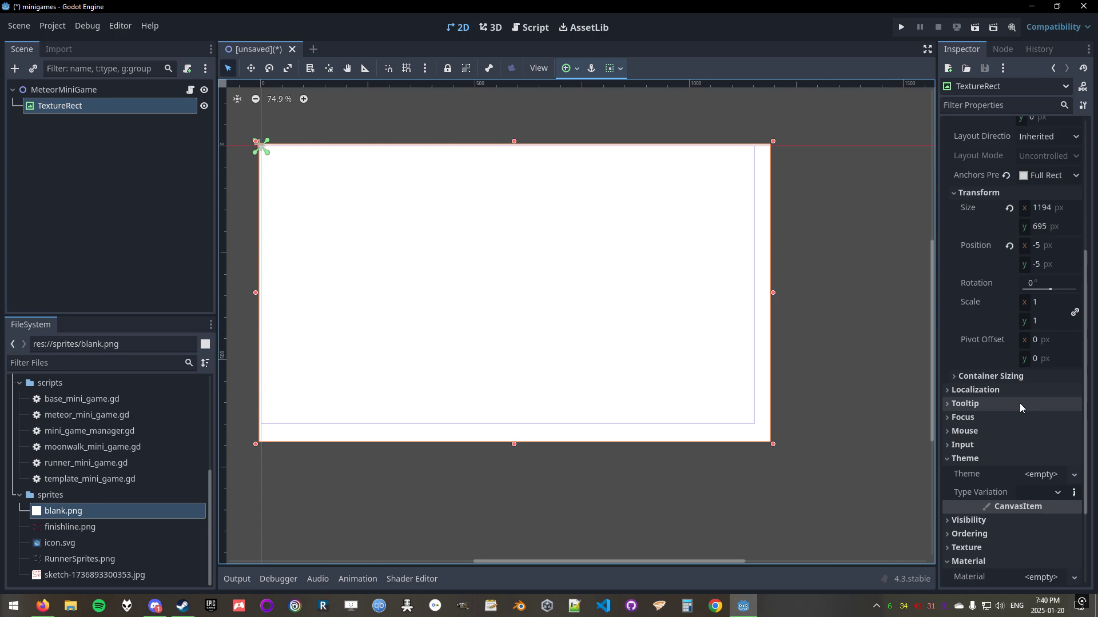
{"action": "left_click", "coordinate": [944, 459]}
{"action": "scroll", "coordinate": [958, 469], "scroll_direction": "down", "scroll_amount": 2}
{"action": "scroll", "coordinate": [949, 440], "scroll_direction": "up", "scroll_amount": 1}
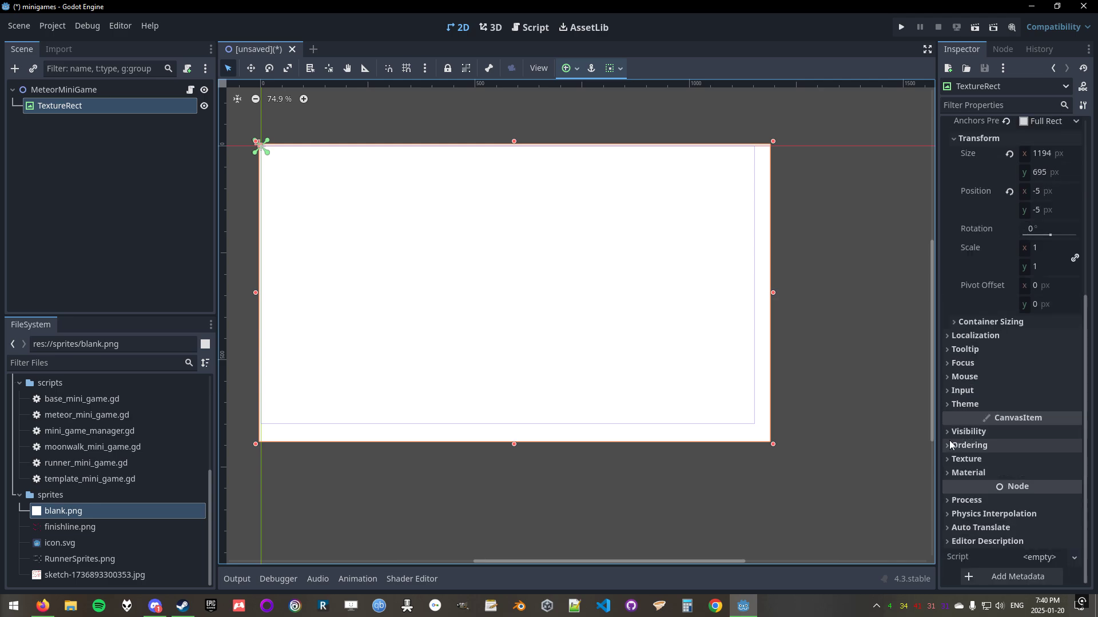
{"action": "scroll", "coordinate": [961, 434], "scroll_direction": "up", "scroll_amount": 5}
{"action": "scroll", "coordinate": [970, 434], "scroll_direction": "up", "scroll_amount": 3}
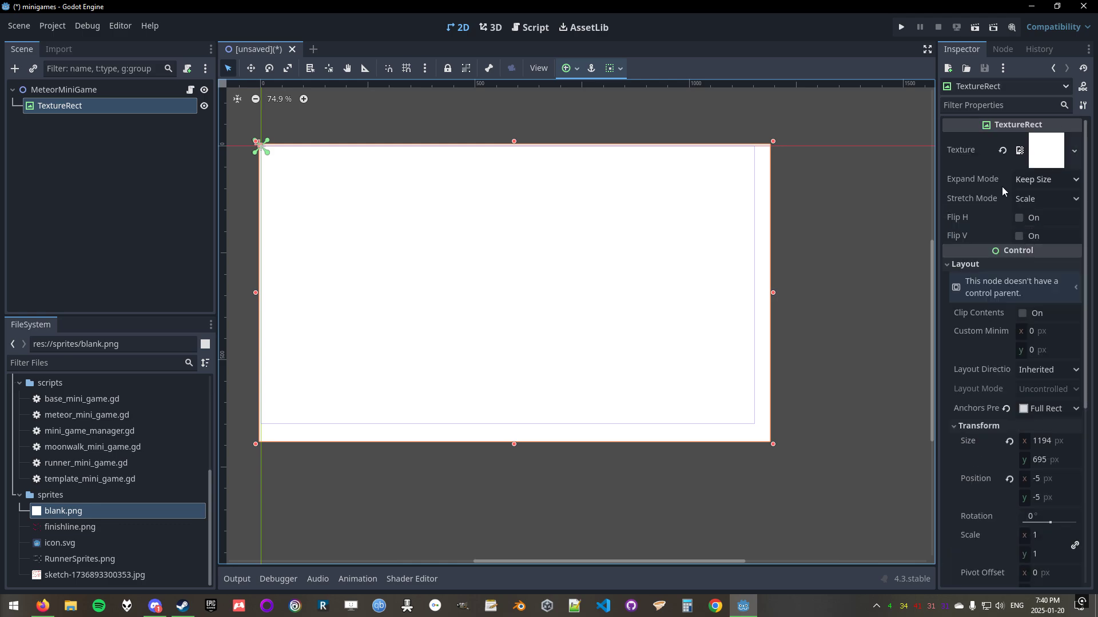
{"action": "left_click_drag", "start_coordinate": [941, 184], "coordinate": [840, 86]}
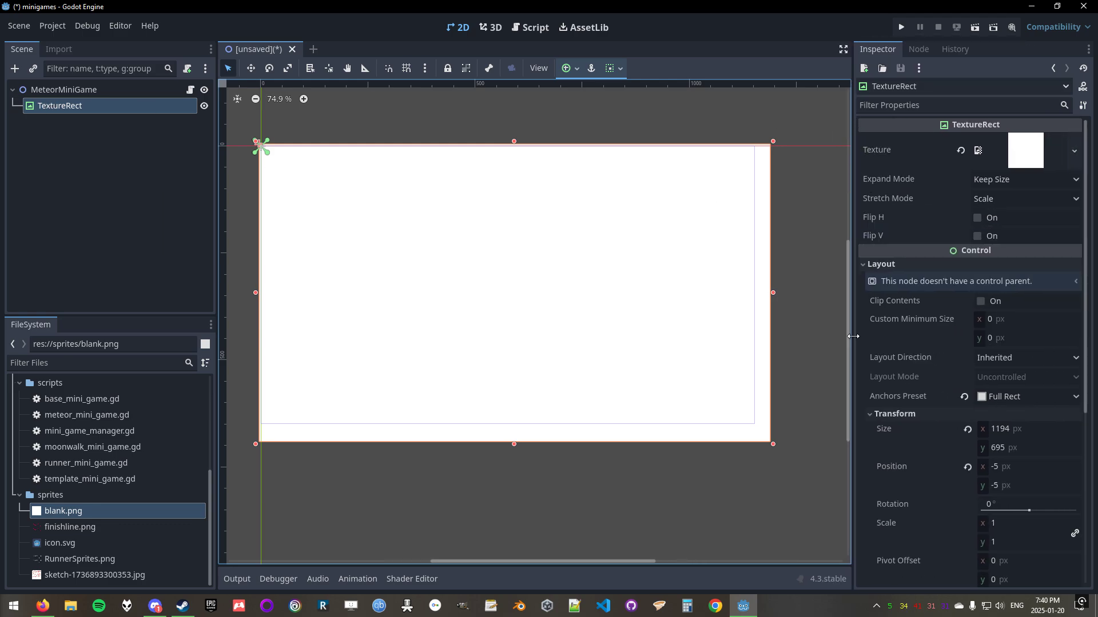
{"action": "left_click", "coordinate": [866, 265]}
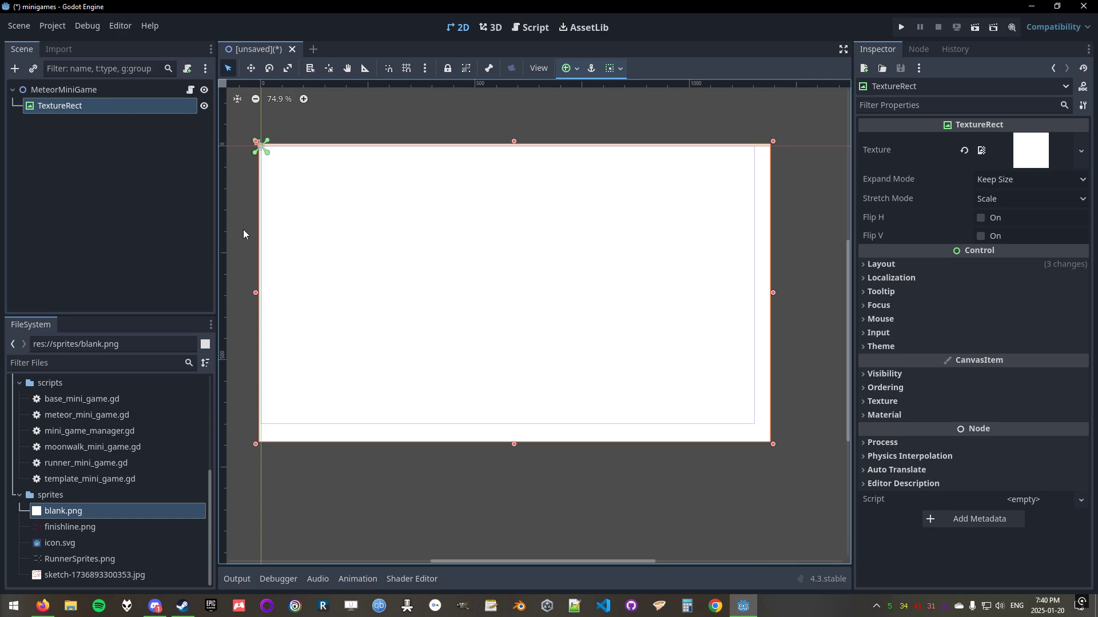
Examine where TextureRect sits in the node class hierarchy and read the Control class description without creating a node.
{"action": "left_click", "coordinate": [125, 150]}
{"action": "left_click", "coordinate": [114, 106]}
{"action": "key", "text": "ctrl+a"}
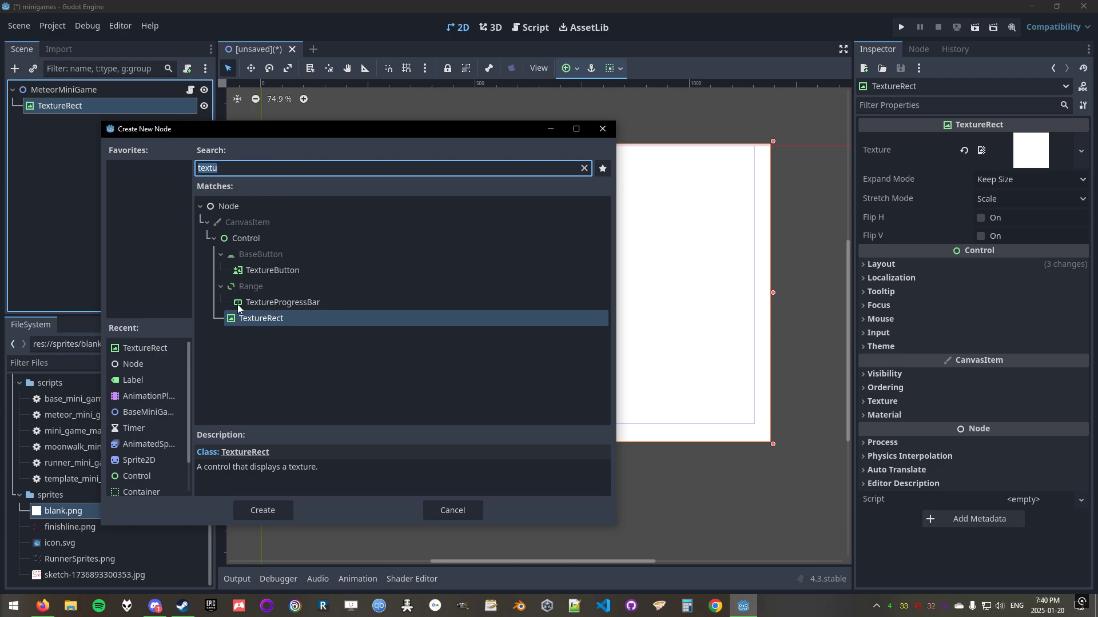
{"action": "left_click", "coordinate": [235, 240]}
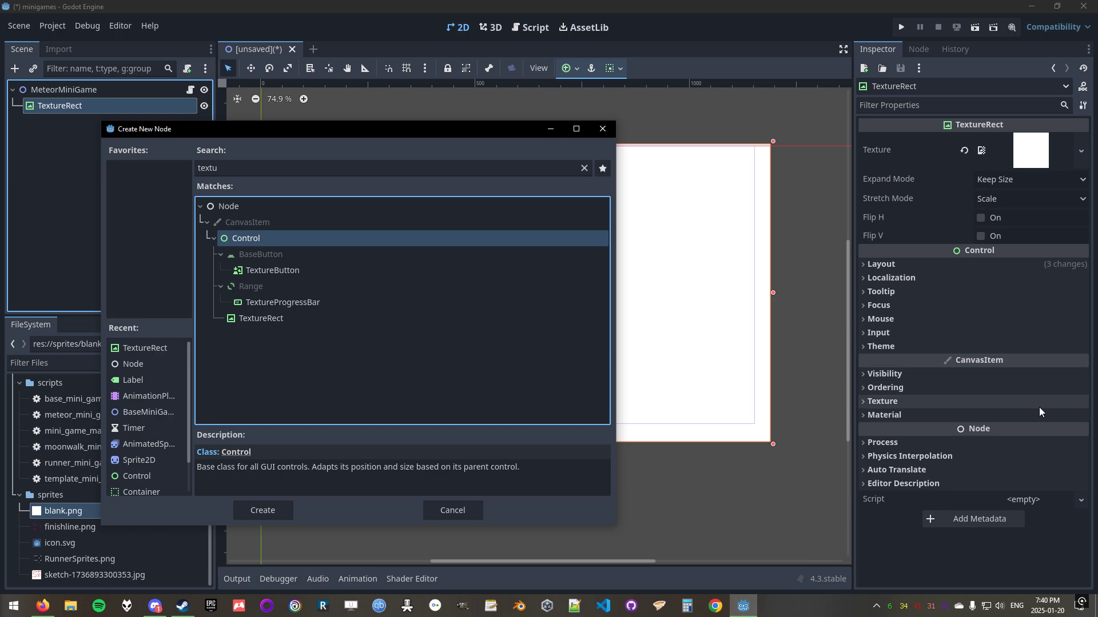
{"action": "left_click", "coordinate": [605, 128]}
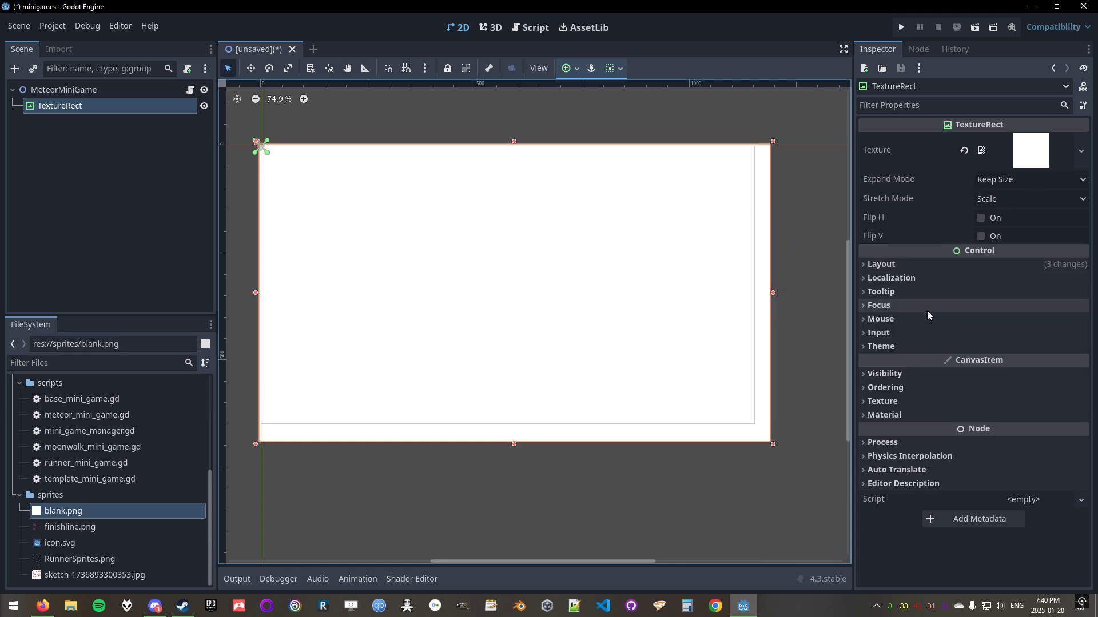
Set the TextureRect's Self Modulate colour to black in its Visibility properties.
{"action": "left_click", "coordinate": [867, 345]}
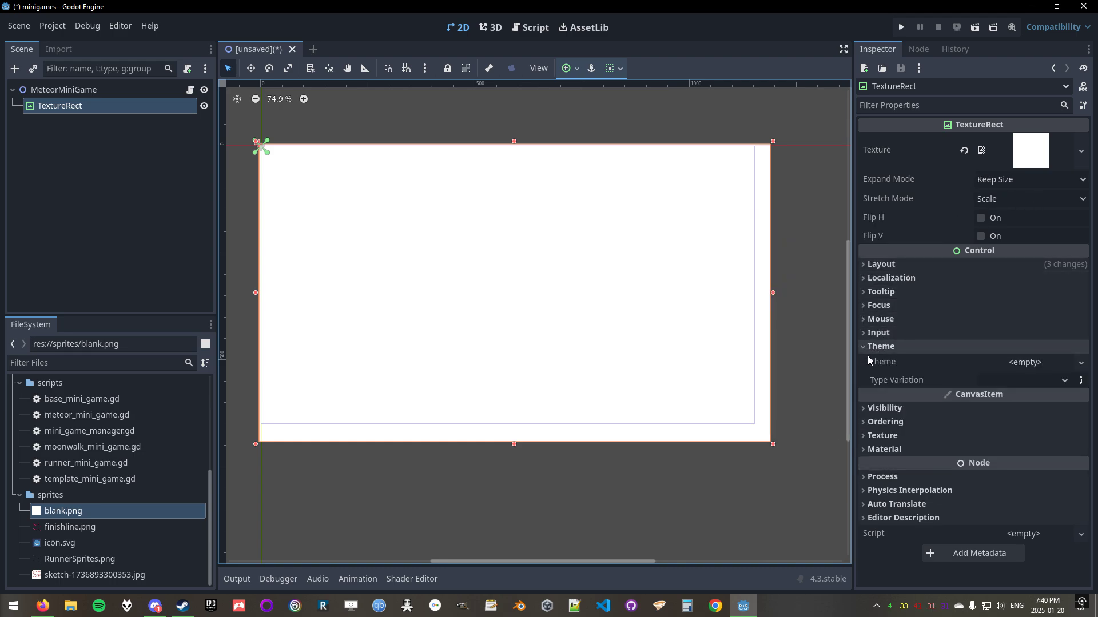
{"action": "left_click", "coordinate": [863, 345]}
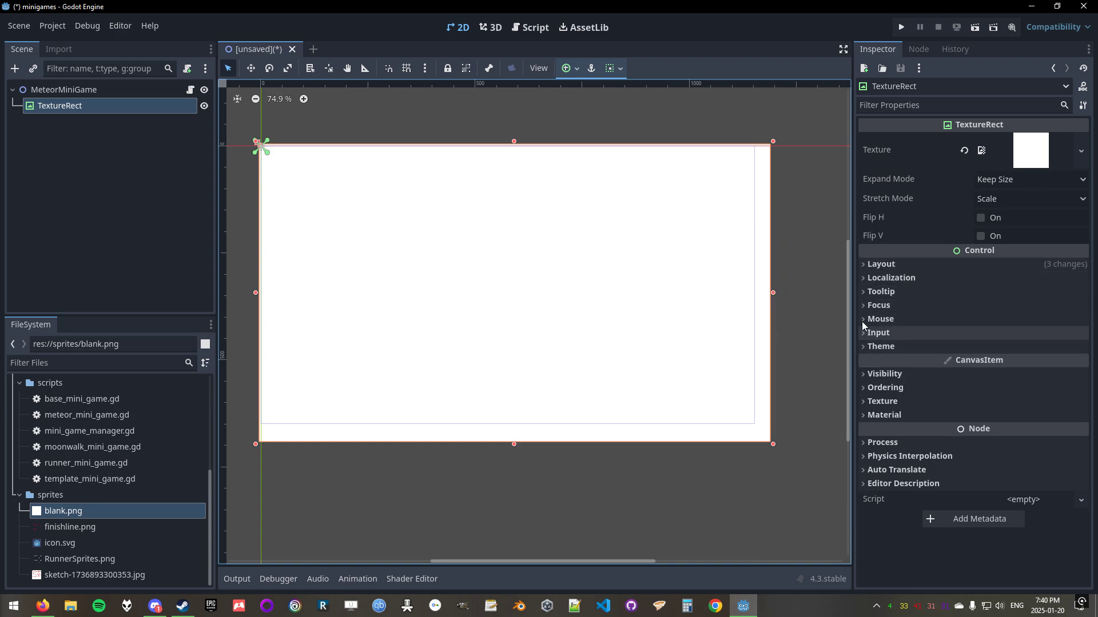
{"action": "left_click", "coordinate": [862, 413]}
{"action": "left_click", "coordinate": [863, 413]}
{"action": "left_click", "coordinate": [861, 379]}
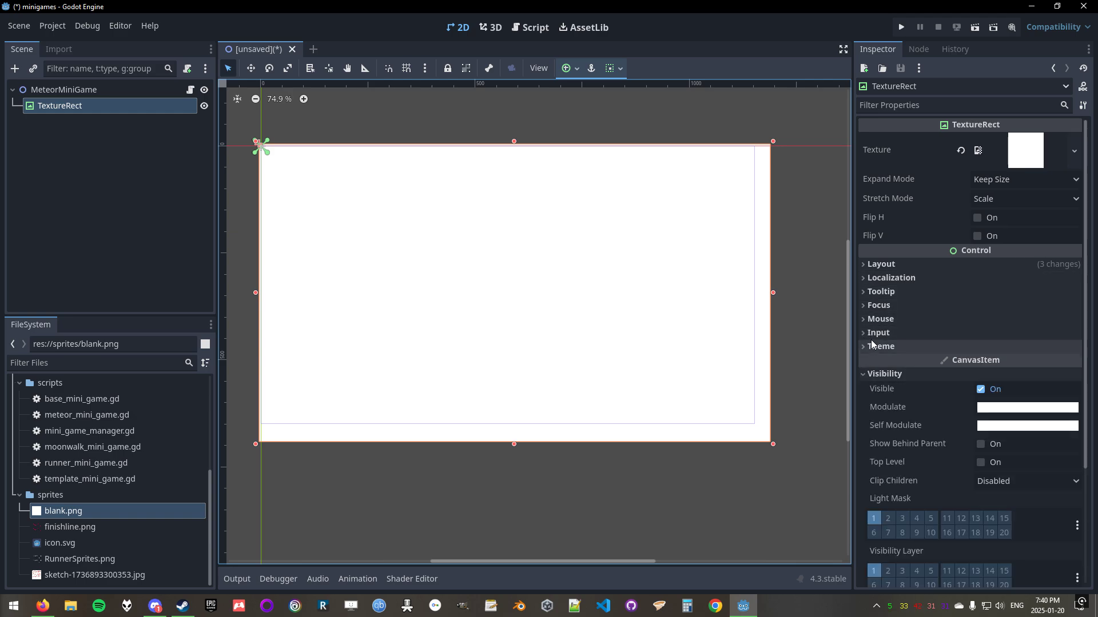
{"action": "scroll", "coordinate": [921, 343], "scroll_direction": "down", "scroll_amount": 3}
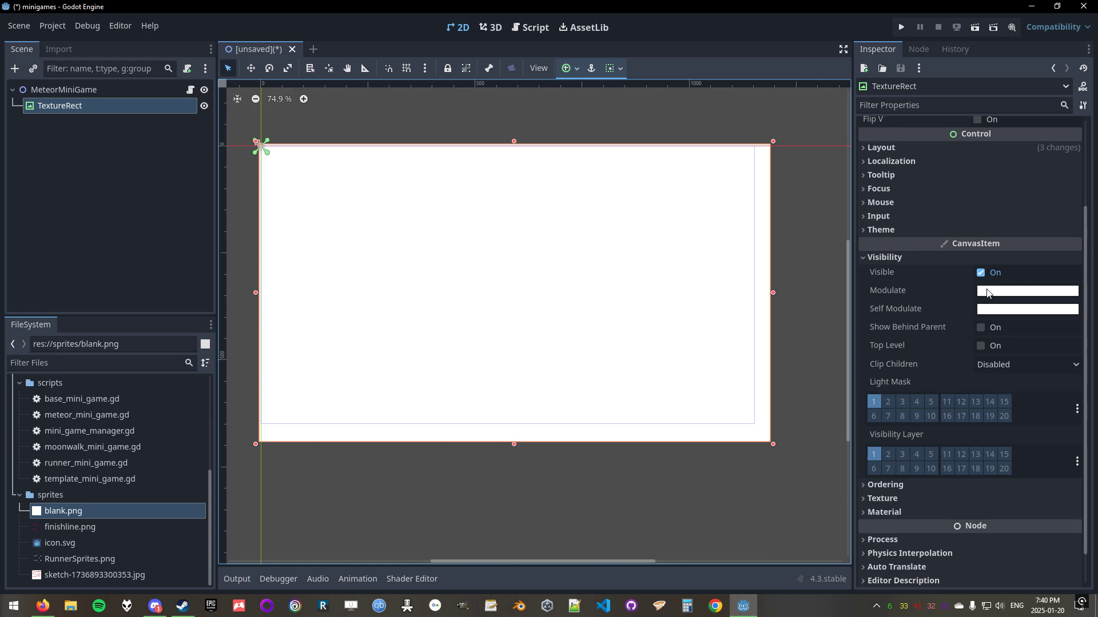
{"action": "left_click", "coordinate": [1002, 310]}
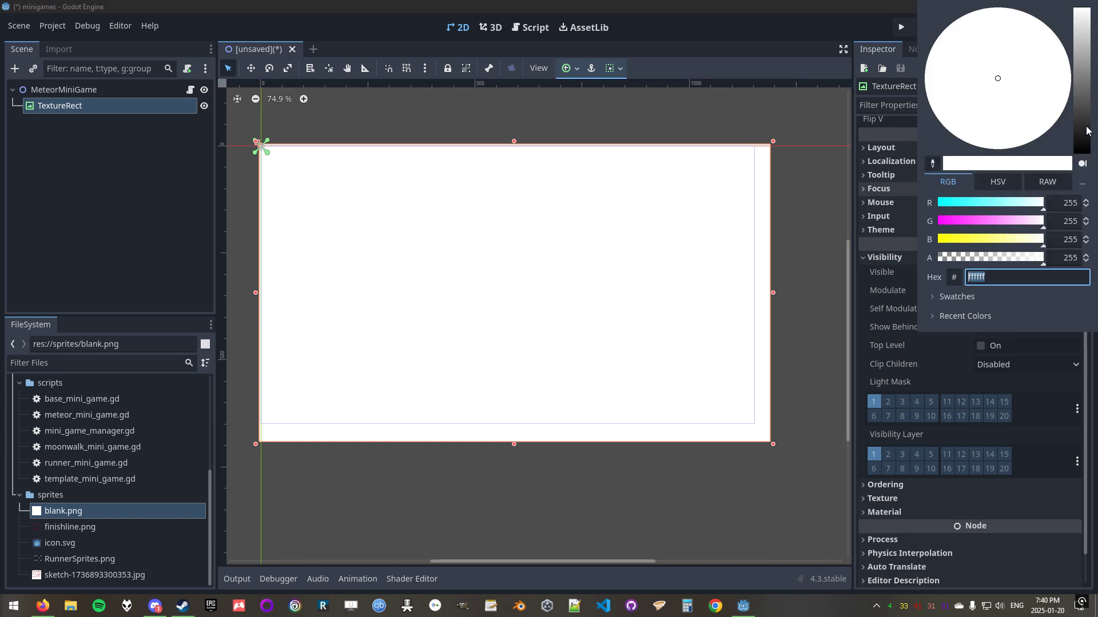
{"action": "left_click_drag", "start_coordinate": [1087, 130], "coordinate": [1091, 203]}
{"action": "left_click", "coordinate": [839, 281]}
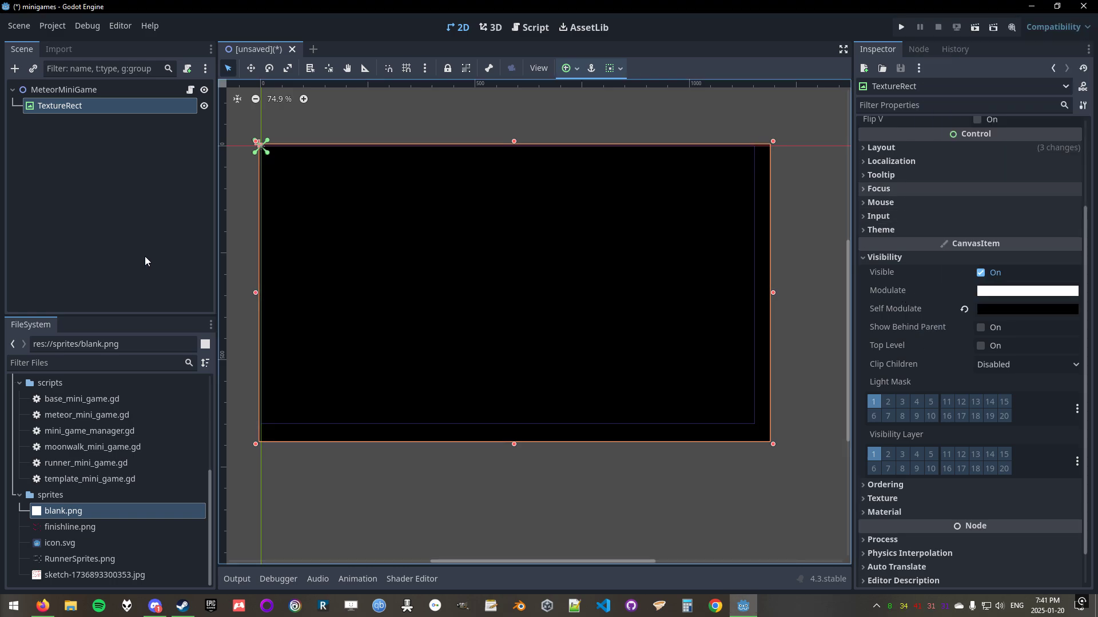
Filter the TextureRect's properties by "mod" to find the modulate settings, and clear the filter.
{"action": "left_click", "coordinate": [84, 122]}
{"action": "left_click", "coordinate": [90, 104]}
{"action": "left_click", "coordinate": [104, 105]}
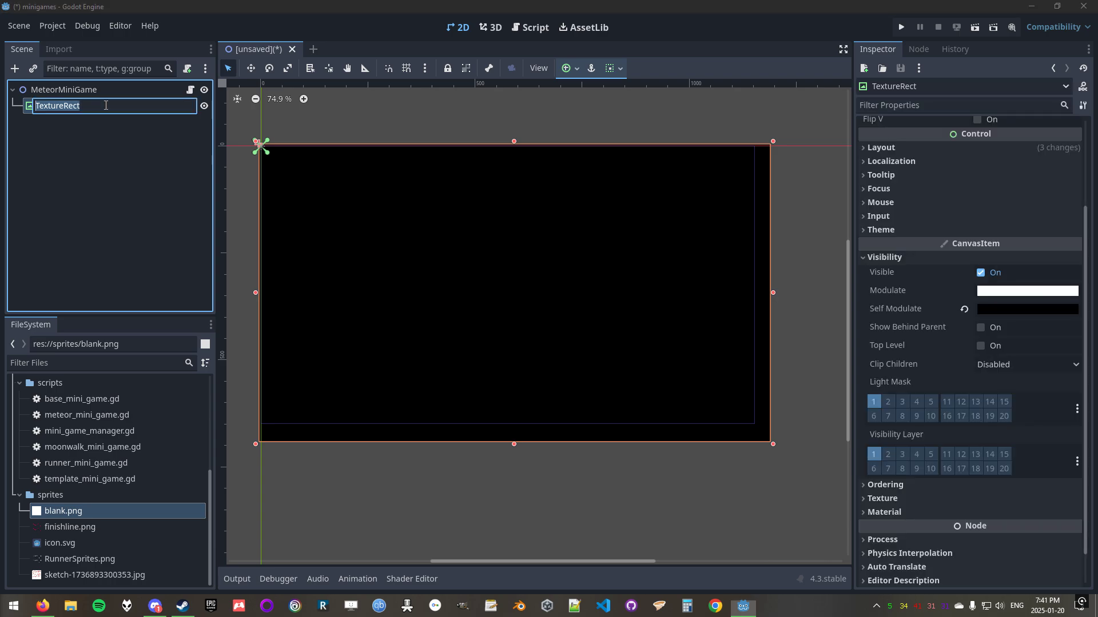
{"action": "left_click", "coordinate": [904, 105]}
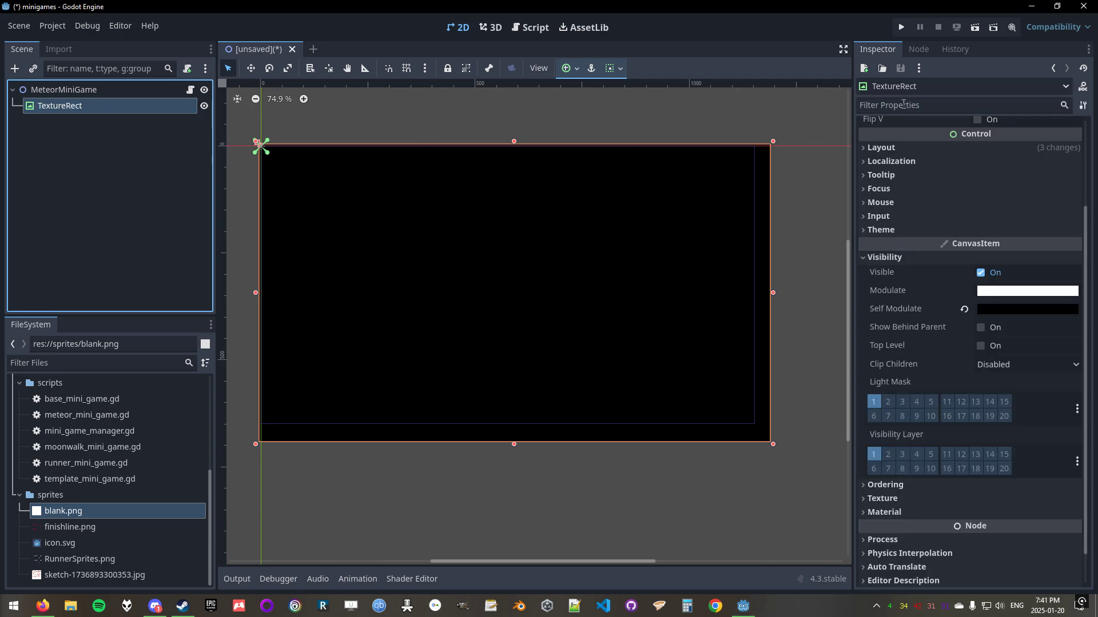
{"action": "left_click", "coordinate": [904, 105]}
{"action": "type", "text": "mod"}
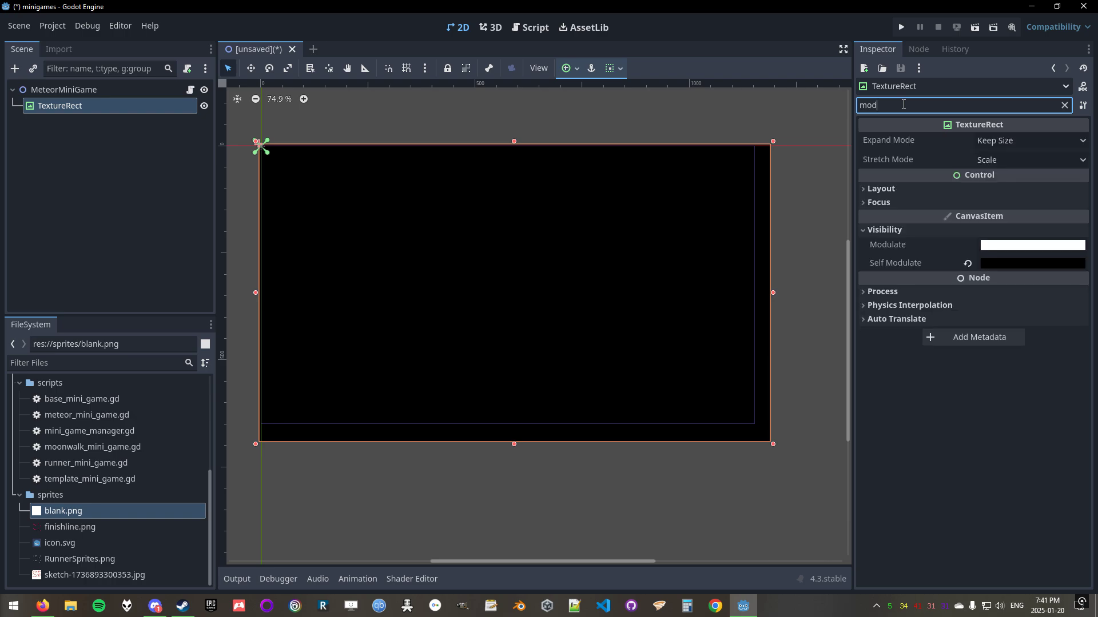
{"action": "left_click", "coordinate": [1064, 104]}
Rename the TextureRect node to Space.
{"action": "left_click", "coordinate": [108, 109]}
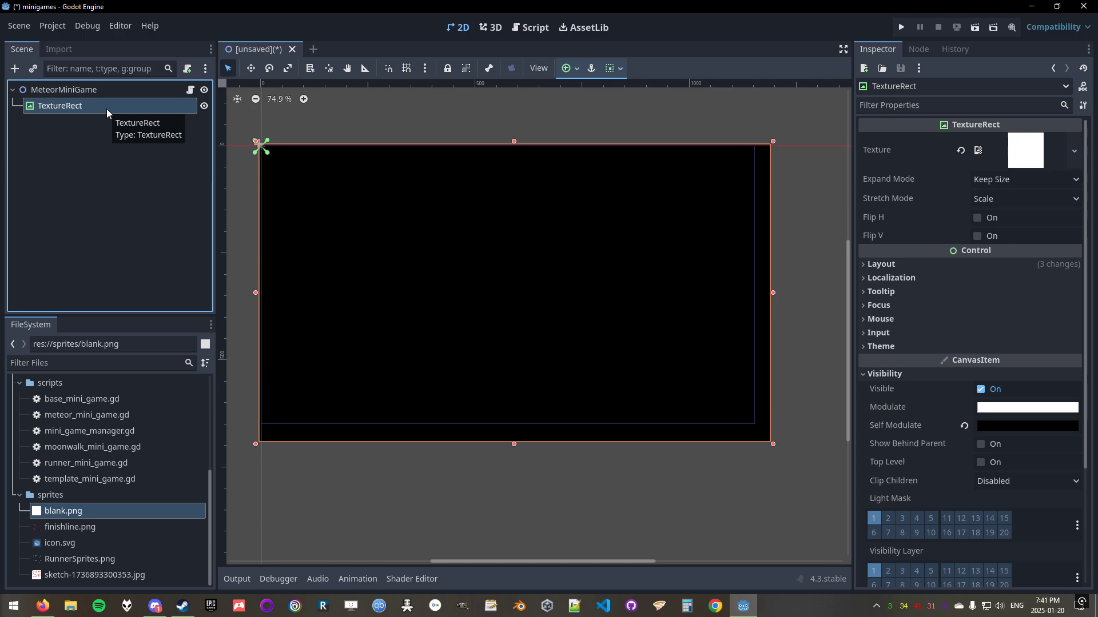
{"action": "left_click", "coordinate": [107, 108]}
{"action": "type", "text": "Space"}
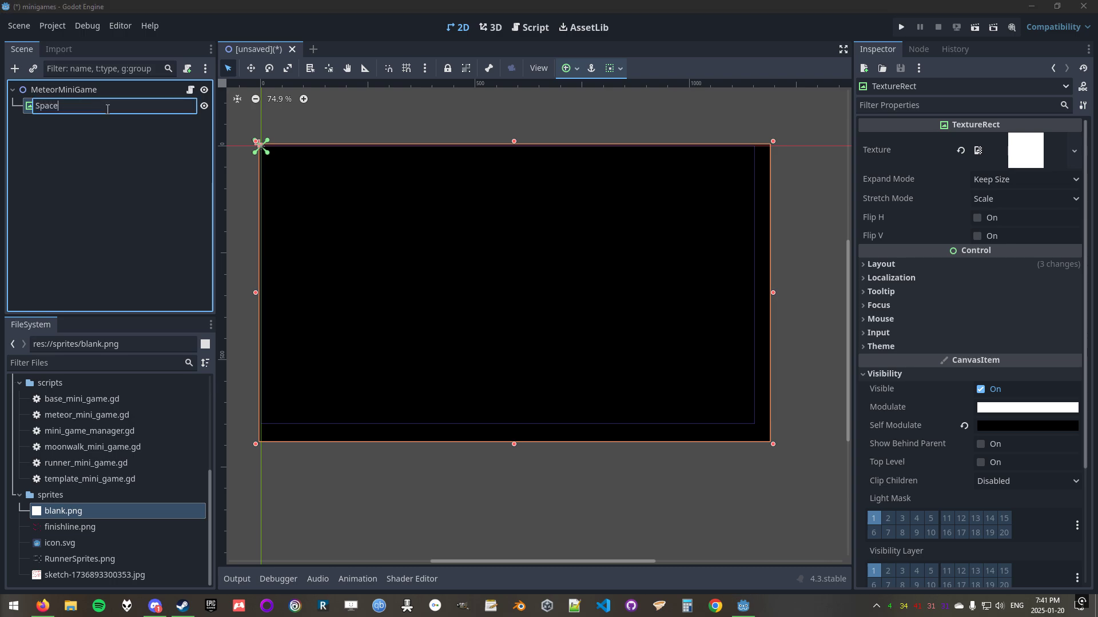
{"action": "key", "text": "Return"}
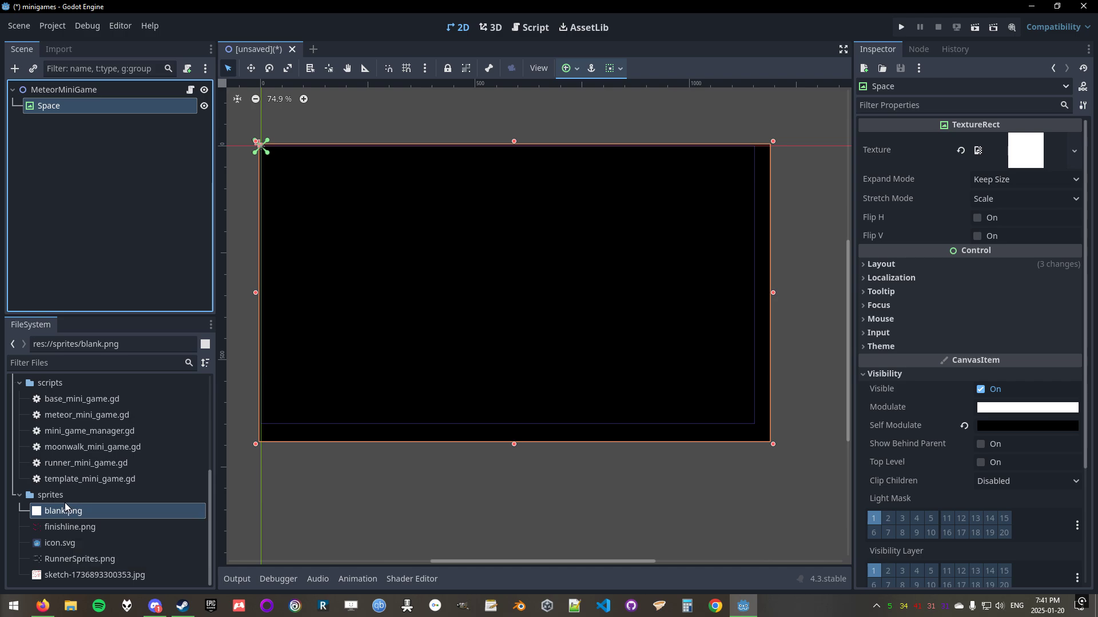
Scatter ten blank.png sprites across the black background as children of the MeteorMiniGame node.
{"action": "left_click_drag", "start_coordinate": [64, 503], "coordinate": [431, 247]}
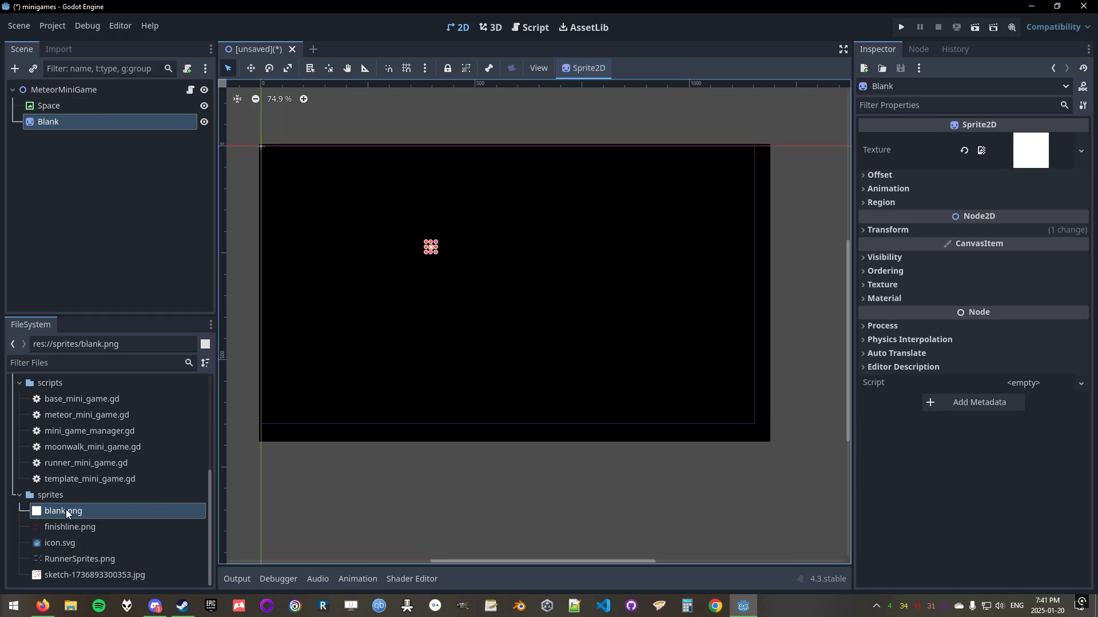
{"action": "left_click_drag", "start_coordinate": [66, 510], "coordinate": [589, 202]}
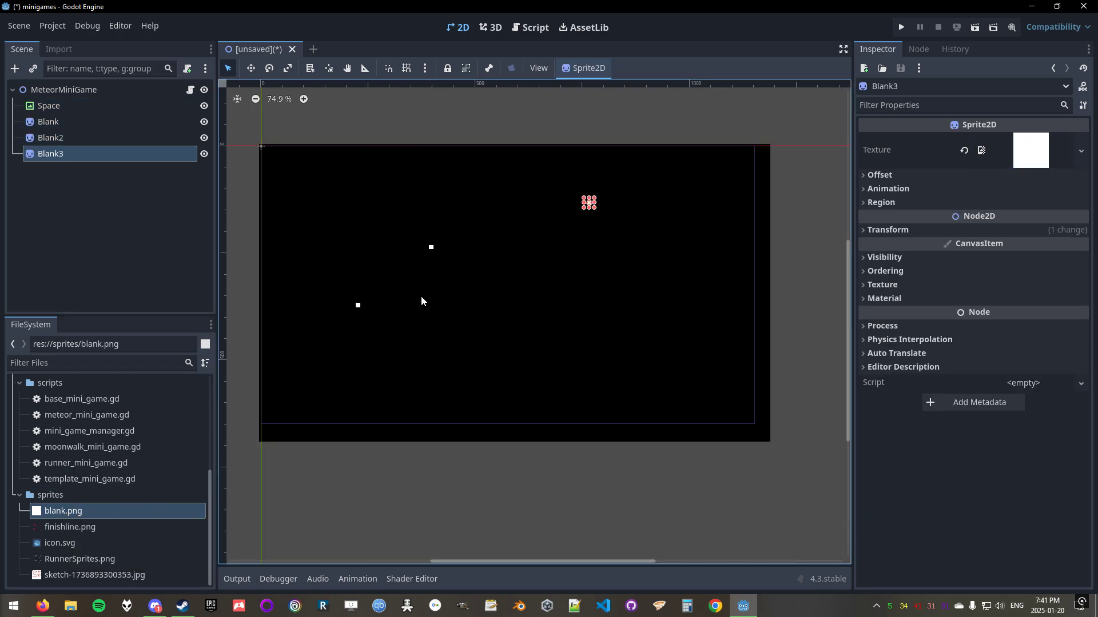
{"action": "left_click_drag", "start_coordinate": [78, 511], "coordinate": [323, 214]}
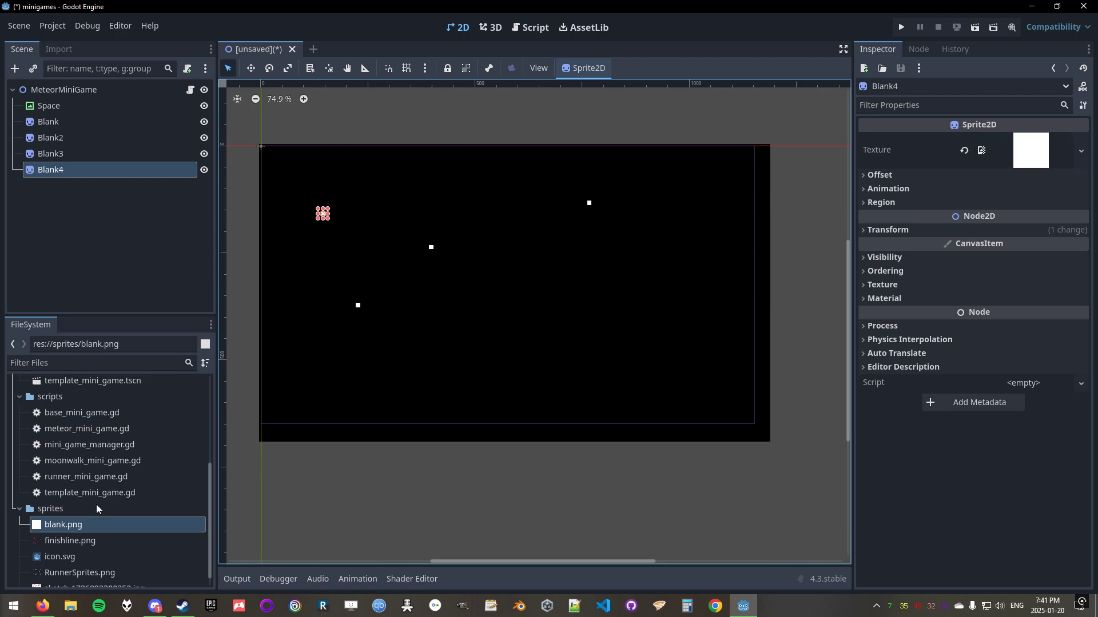
{"action": "left_click_drag", "start_coordinate": [71, 525], "coordinate": [588, 319]}
{"action": "left_click_drag", "start_coordinate": [74, 529], "coordinate": [719, 189]}
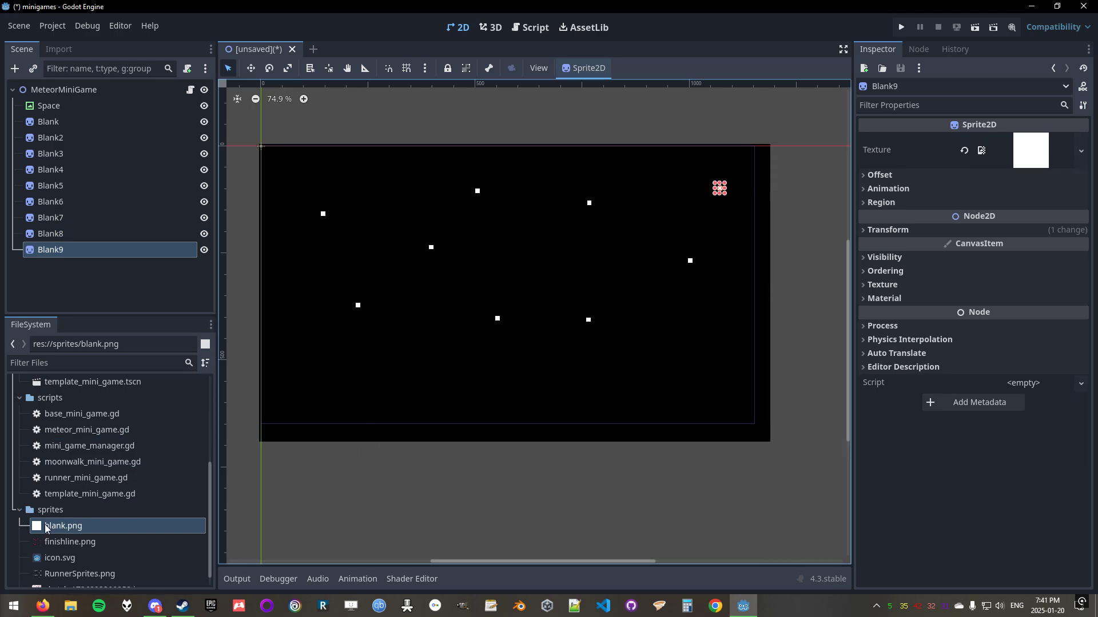
{"action": "left_click_drag", "start_coordinate": [47, 529], "coordinate": [693, 349]}
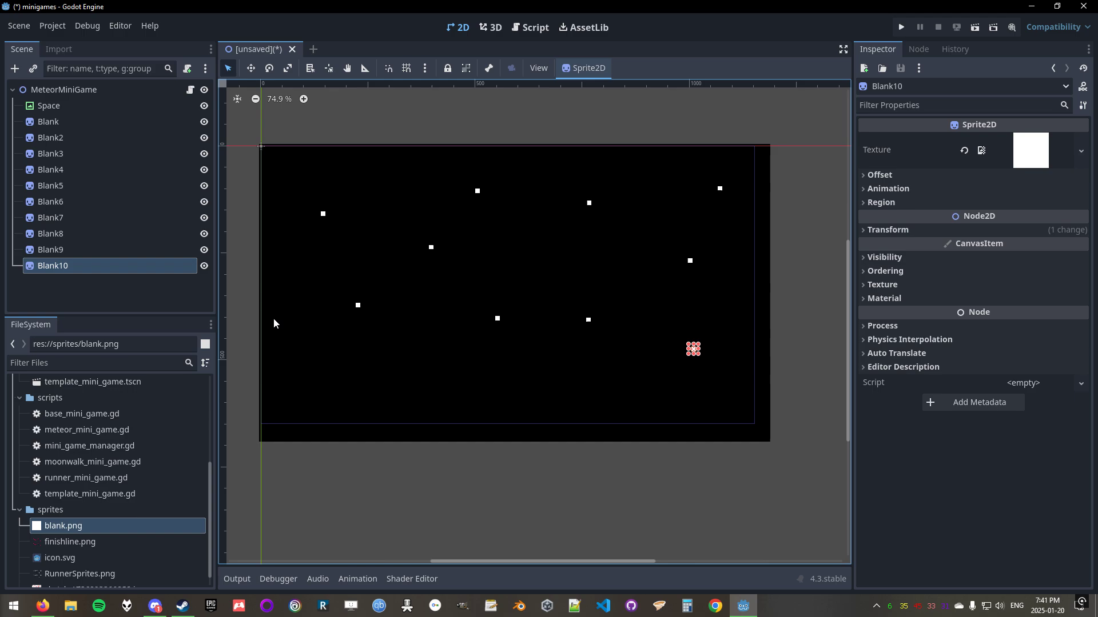
Add an eleventh blank.png sprite near the lower-left of the black background and nest all the Blank sprites under Space.
{"action": "left_click_drag", "start_coordinate": [61, 529], "coordinate": [310, 346]}
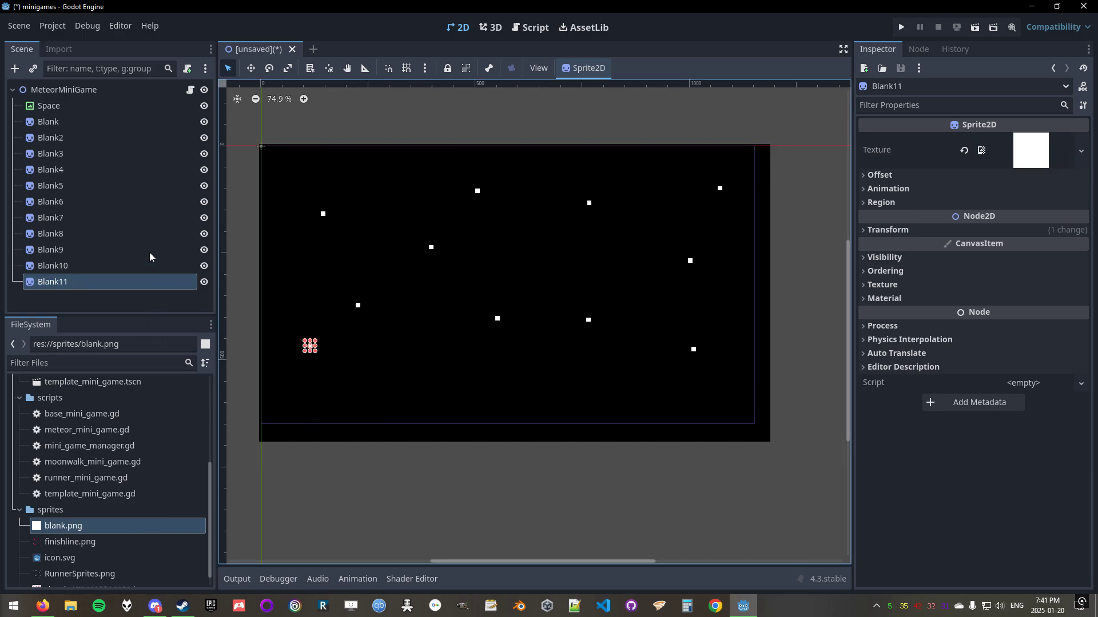
{"action": "left_click", "coordinate": [64, 122]}
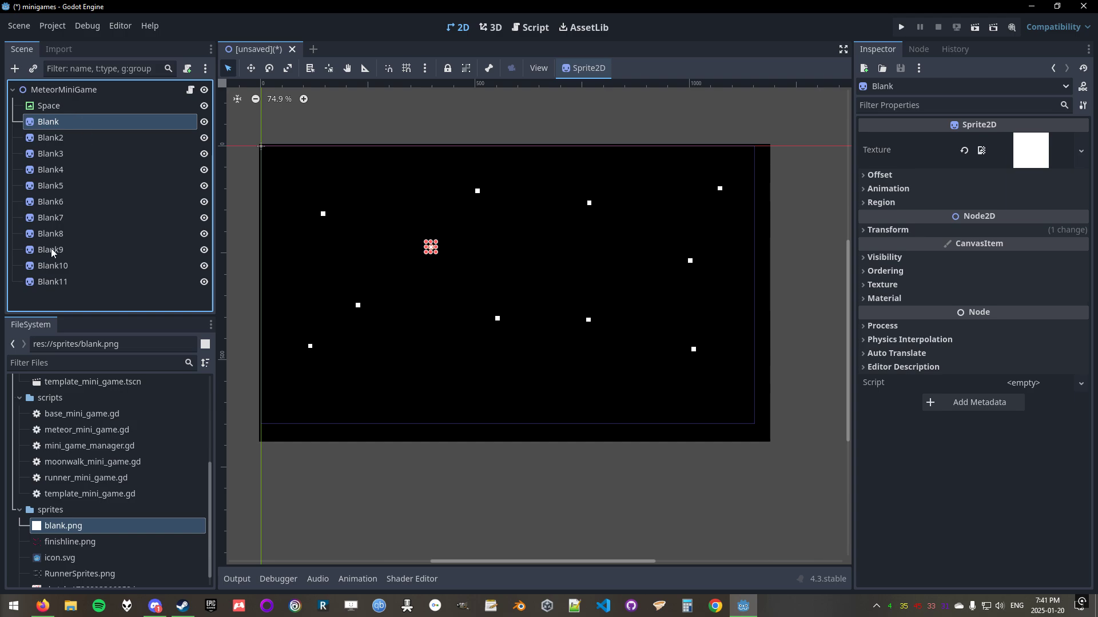
{"action": "left_click", "coordinate": [53, 282], "text": "shift"}
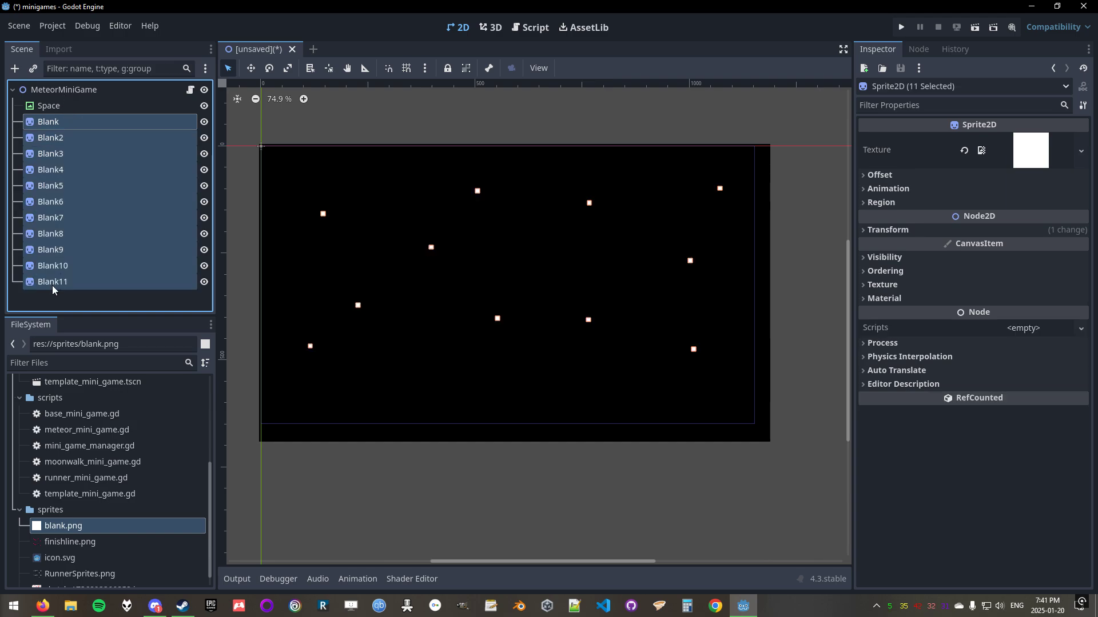
{"action": "left_click_drag", "start_coordinate": [48, 122], "coordinate": [59, 106]}
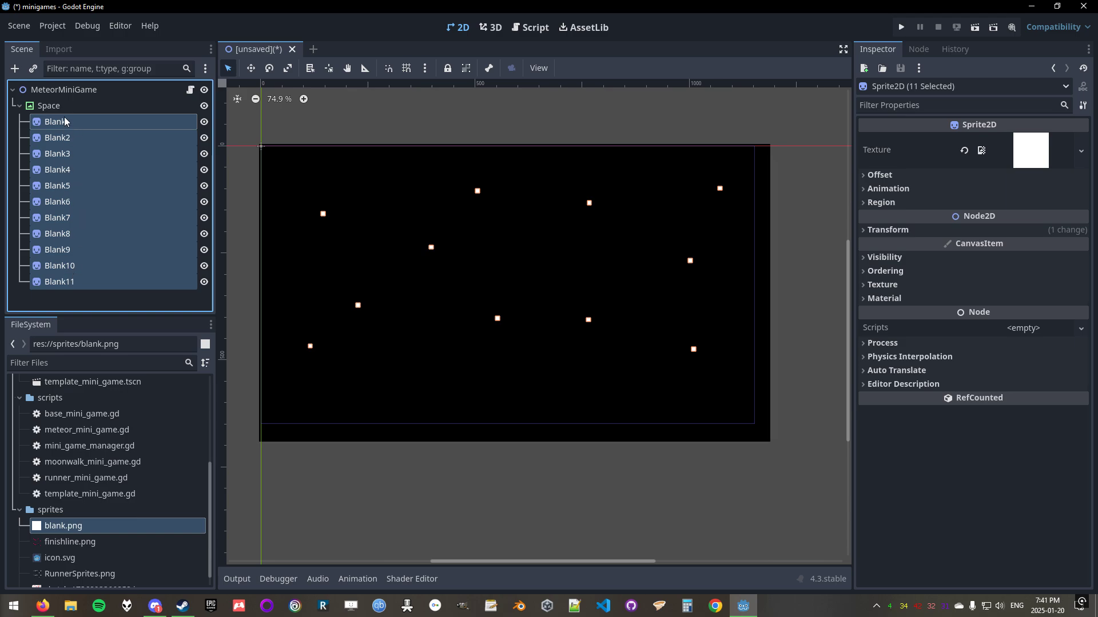
{"action": "left_click", "coordinate": [53, 105]}
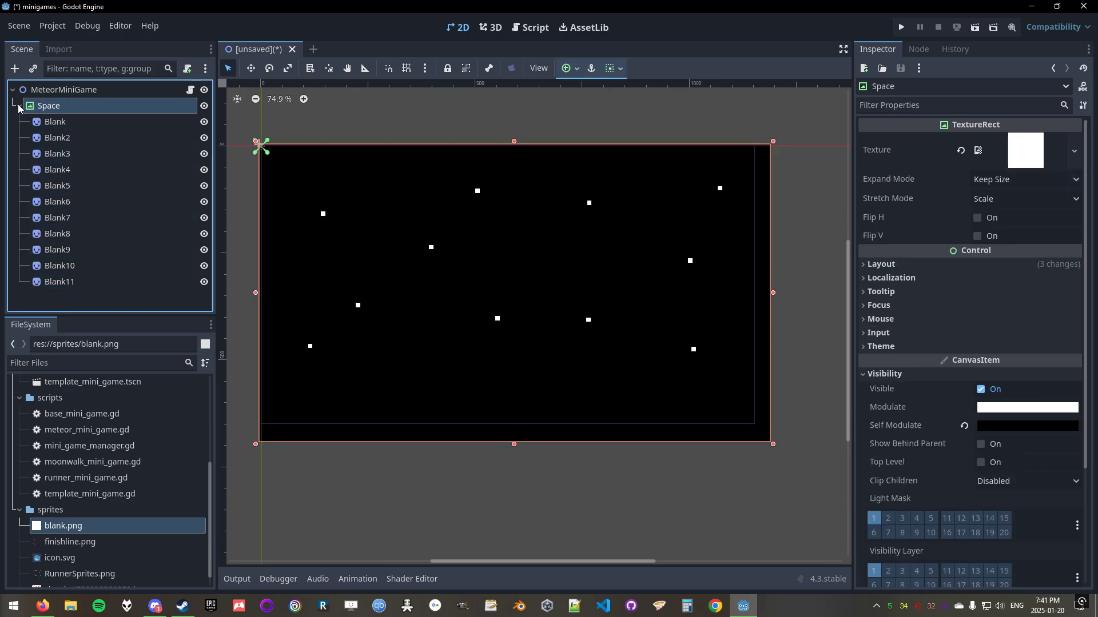
{"action": "left_click", "coordinate": [19, 105]}
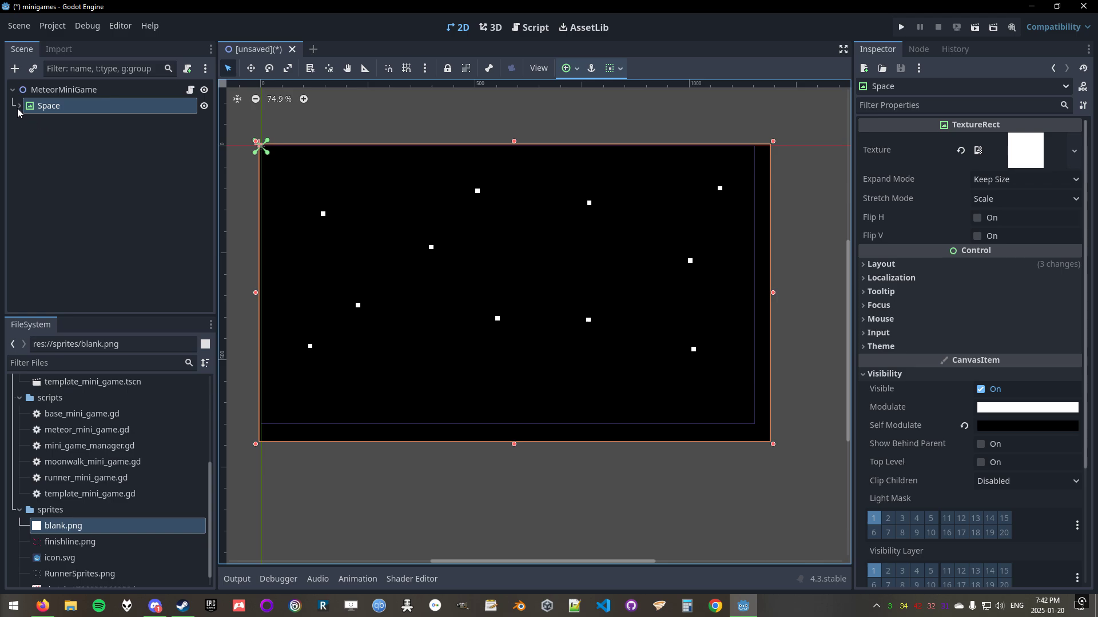
Lock the Space node in place, collapse its children and deselect it.
{"action": "scroll", "coordinate": [476, 357], "scroll_direction": "up", "scroll_amount": 2}
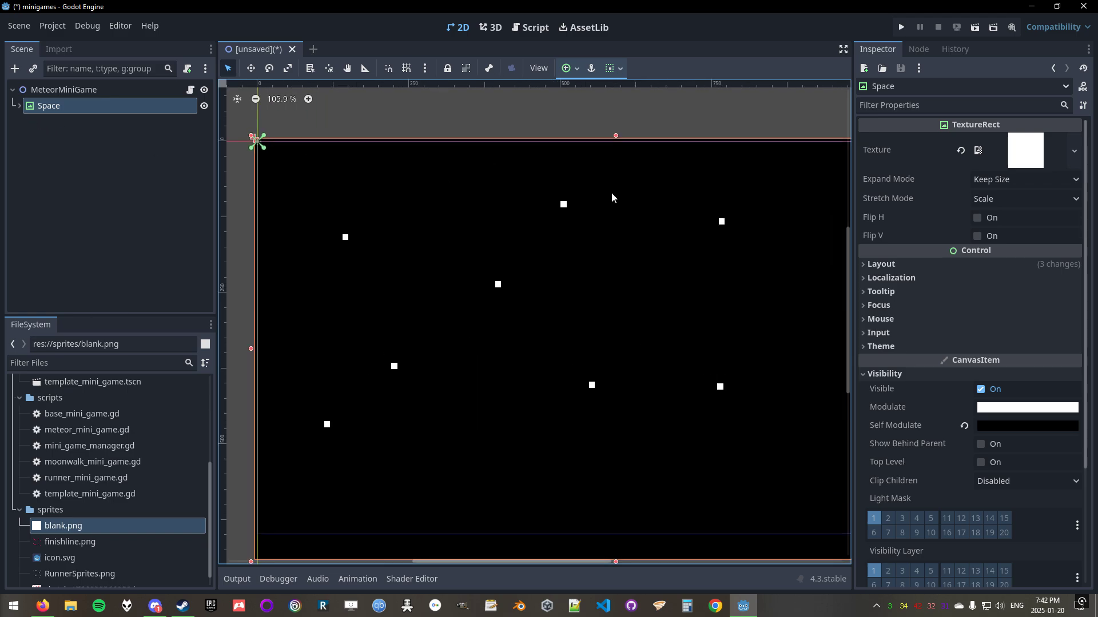
{"action": "left_click", "coordinate": [17, 106]}
{"action": "left_click", "coordinate": [135, 125]}
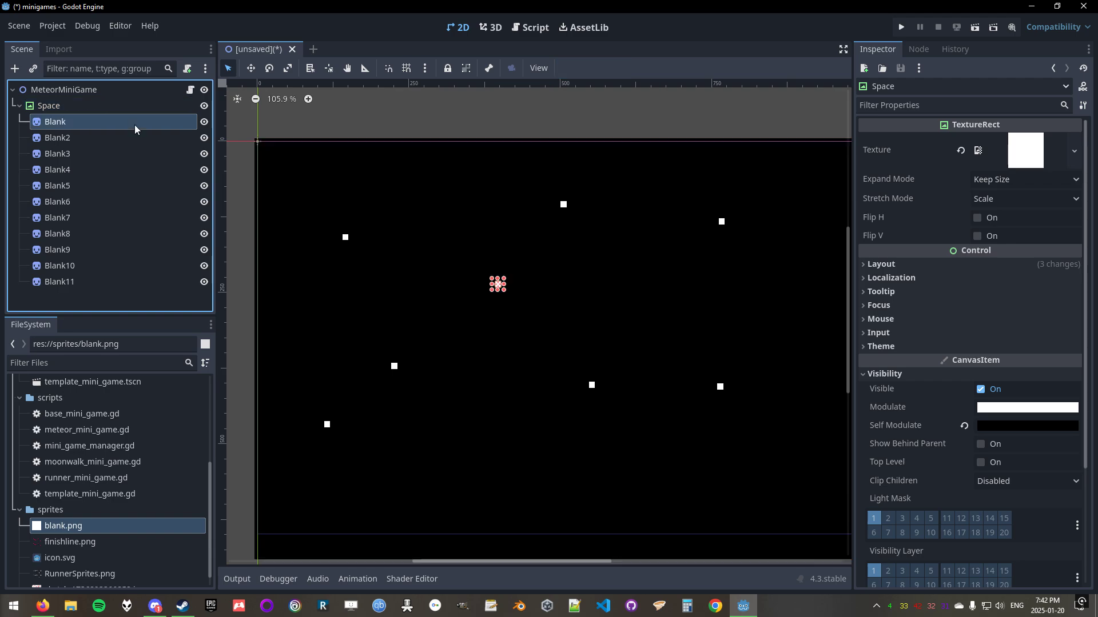
{"action": "left_click", "coordinate": [167, 107]}
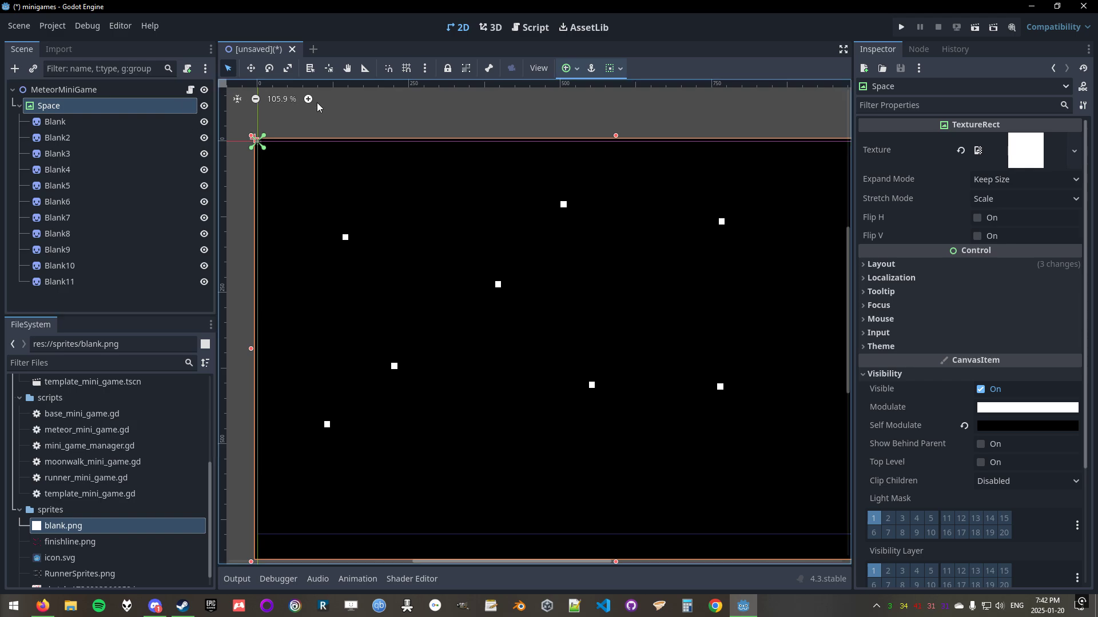
{"action": "left_click", "coordinate": [450, 72]}
{"action": "left_click", "coordinate": [18, 106]}
{"action": "left_click", "coordinate": [537, 250]}
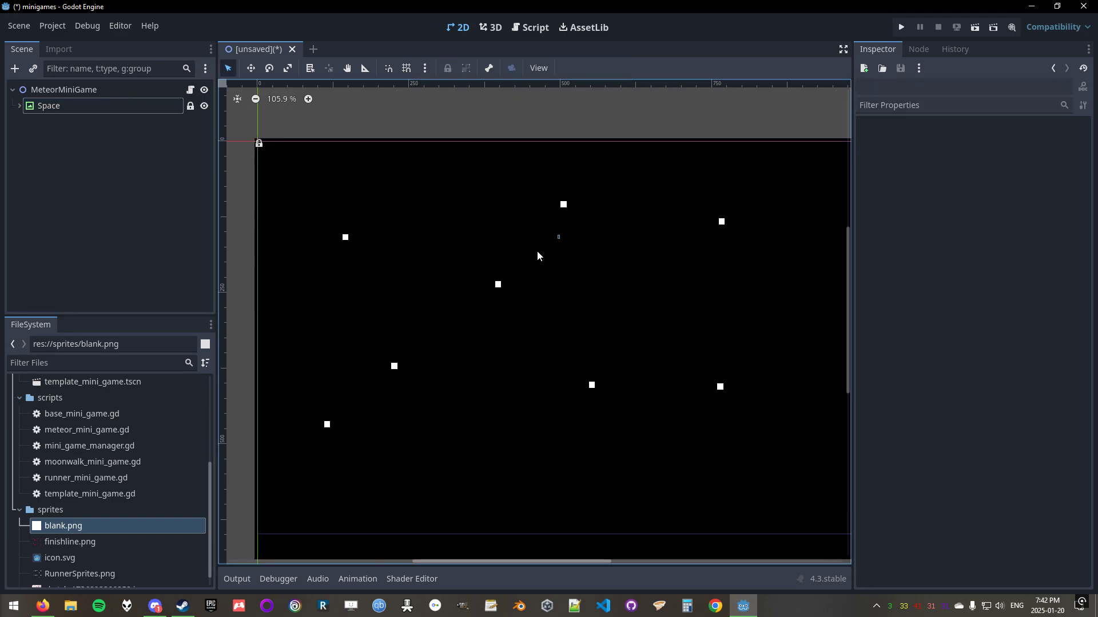
Test the Space lock by trying to drag the background with the Select and Move tools.
{"action": "left_click_drag", "start_coordinate": [537, 252], "coordinate": [572, 257]}
{"action": "left_click", "coordinate": [252, 74]}
{"action": "left_click_drag", "start_coordinate": [436, 284], "coordinate": [492, 293]}
Save the MeteorMiniGame scene as meteor_mini_game.tscn in res://scenes/minigames.
{"action": "left_click", "coordinate": [128, 93]}
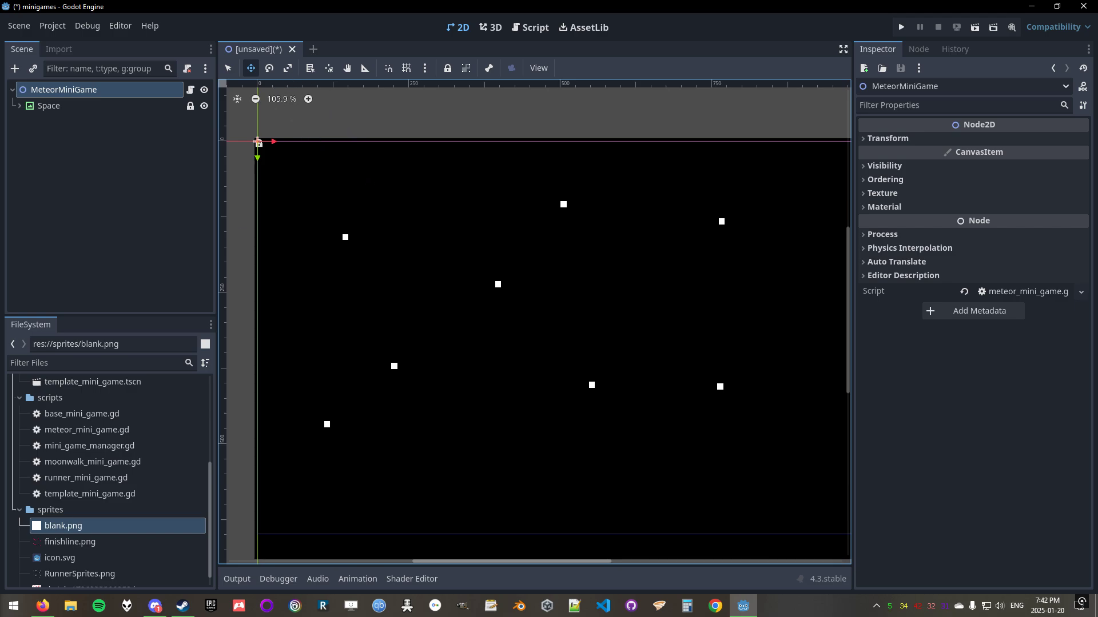
{"action": "scroll", "coordinate": [372, 343], "scroll_direction": "down", "scroll_amount": 2}
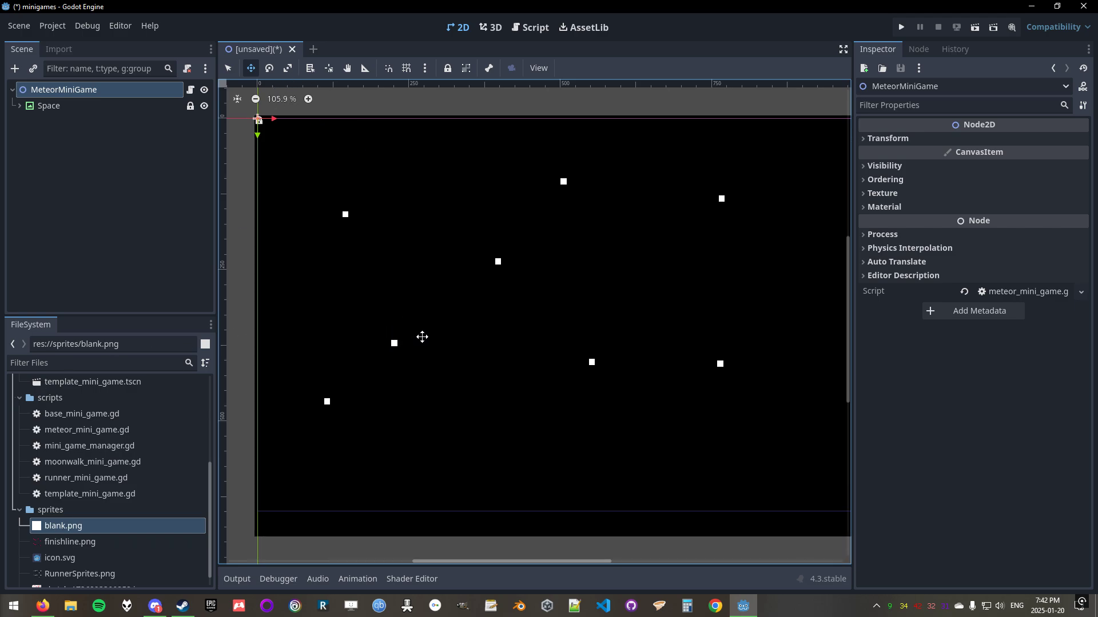
{"action": "scroll", "coordinate": [422, 337], "scroll_direction": "down", "scroll_amount": 1}
{"action": "left_click", "coordinate": [19, 106]}
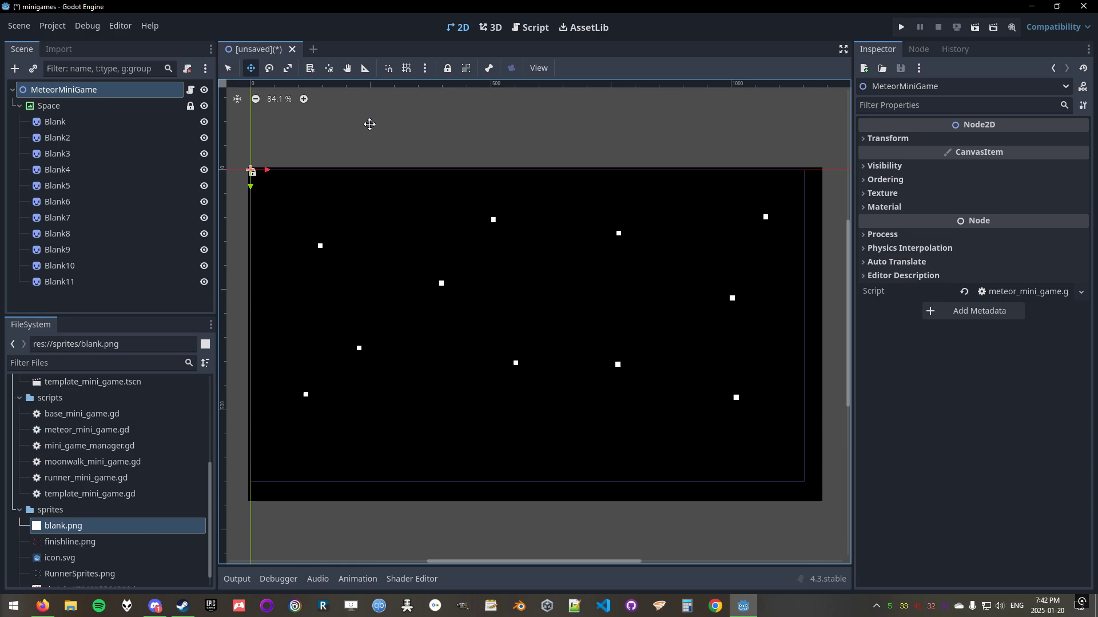
{"action": "key", "text": "ctrl+s"}
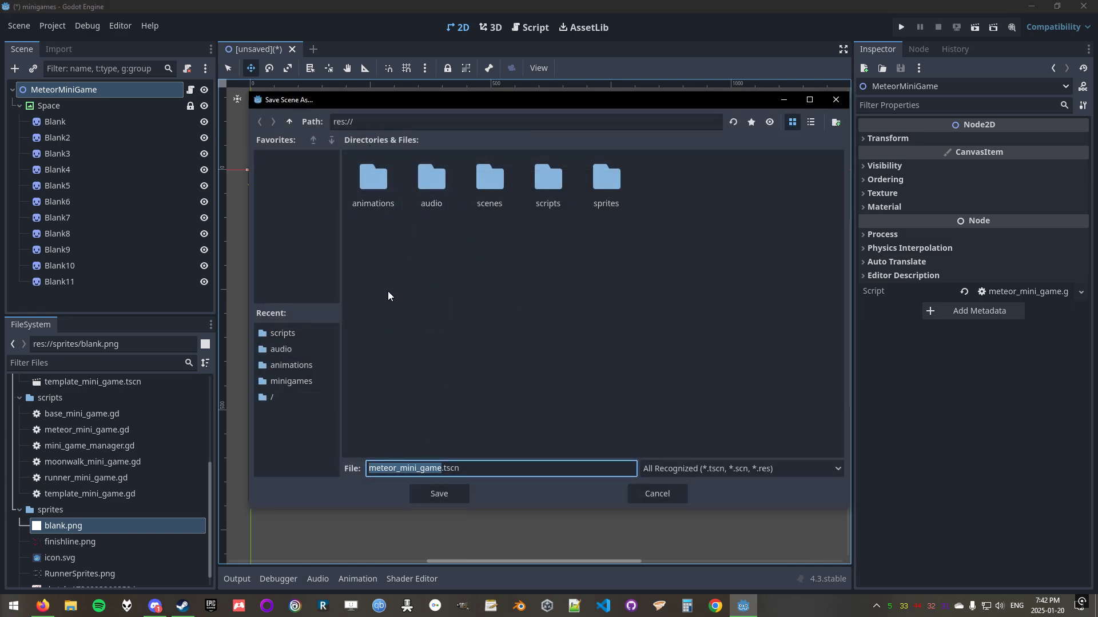
{"action": "left_click", "coordinate": [293, 382]}
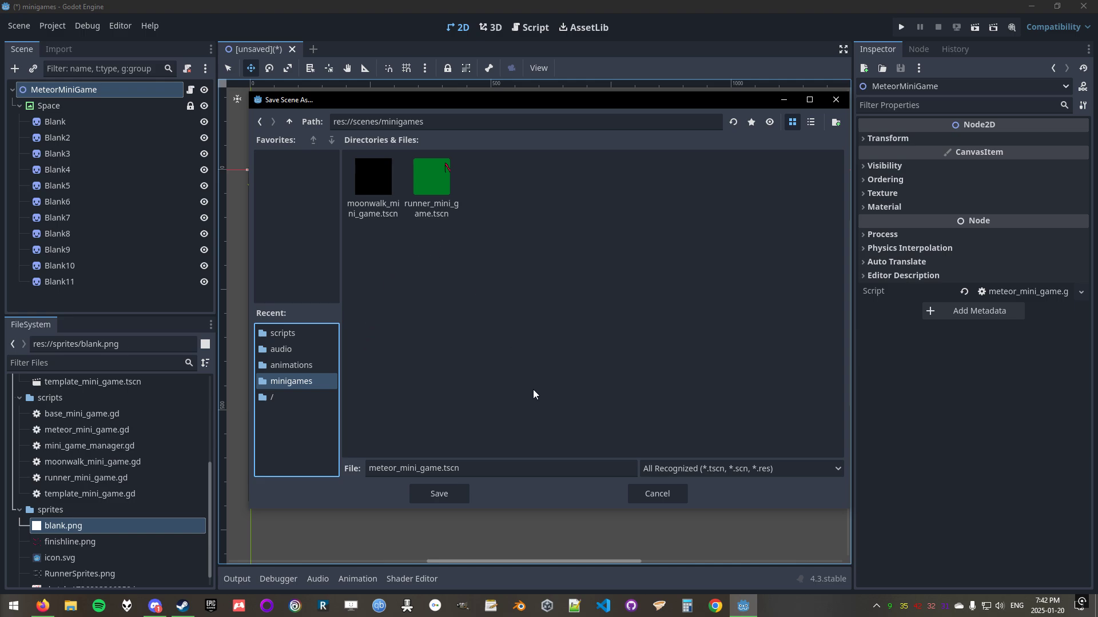
{"action": "left_click", "coordinate": [420, 489]}
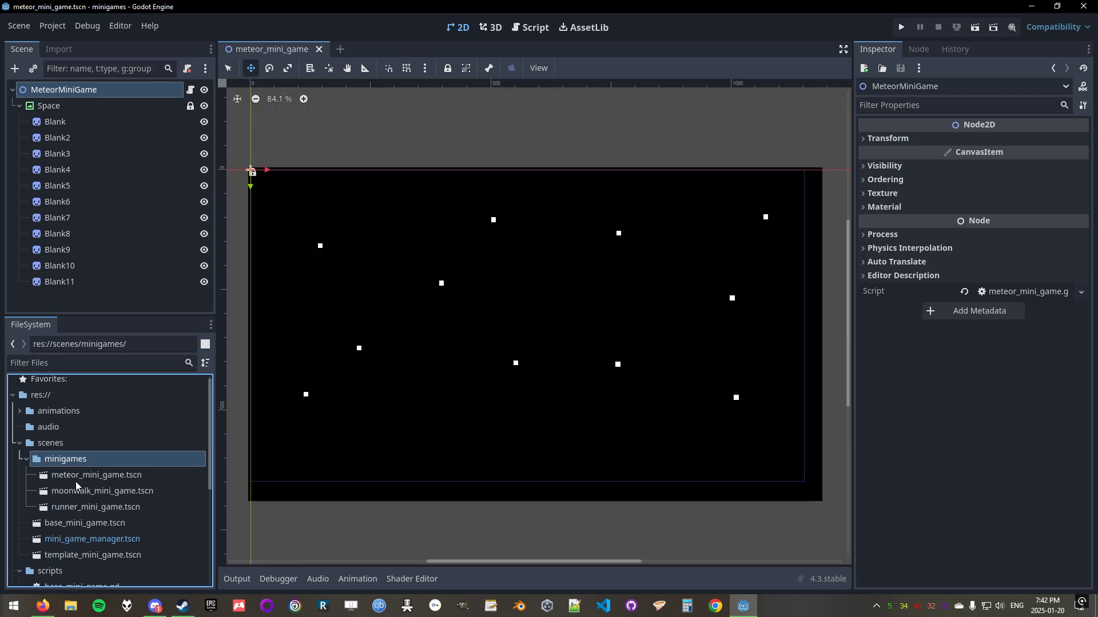
Locate meteor_mini_game.tscn in the project files, nudge the MeteorMiniGame node slightly and save the scene again.
{"action": "left_click", "coordinate": [76, 478]}
{"action": "left_click", "coordinate": [404, 419]}
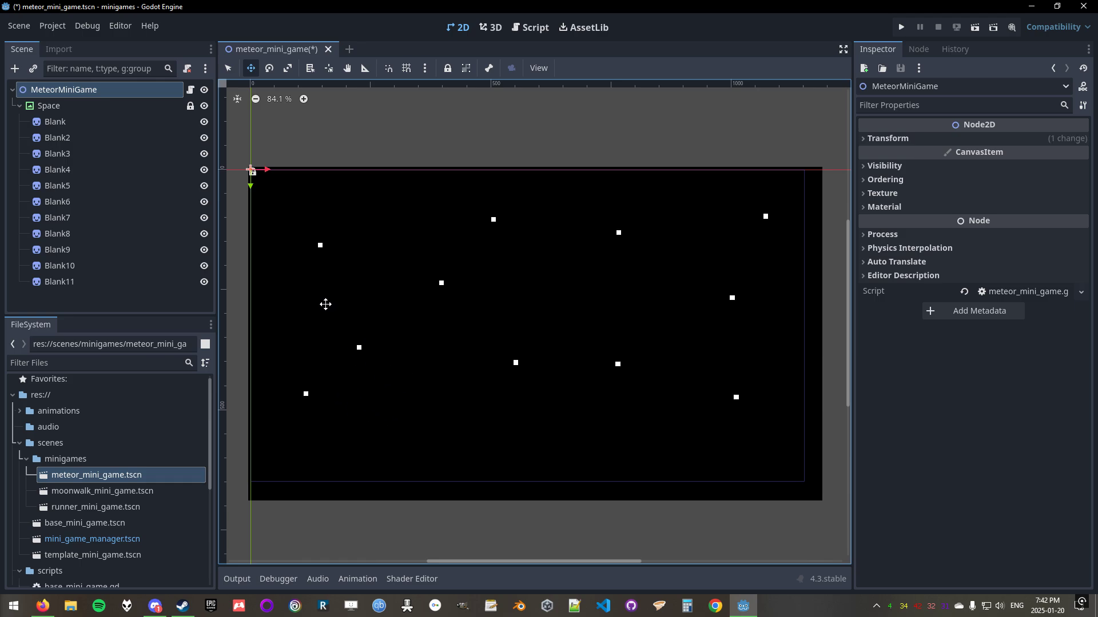
{"action": "middle_click_drag", "start_coordinate": [308, 289], "coordinate": [365, 270]}
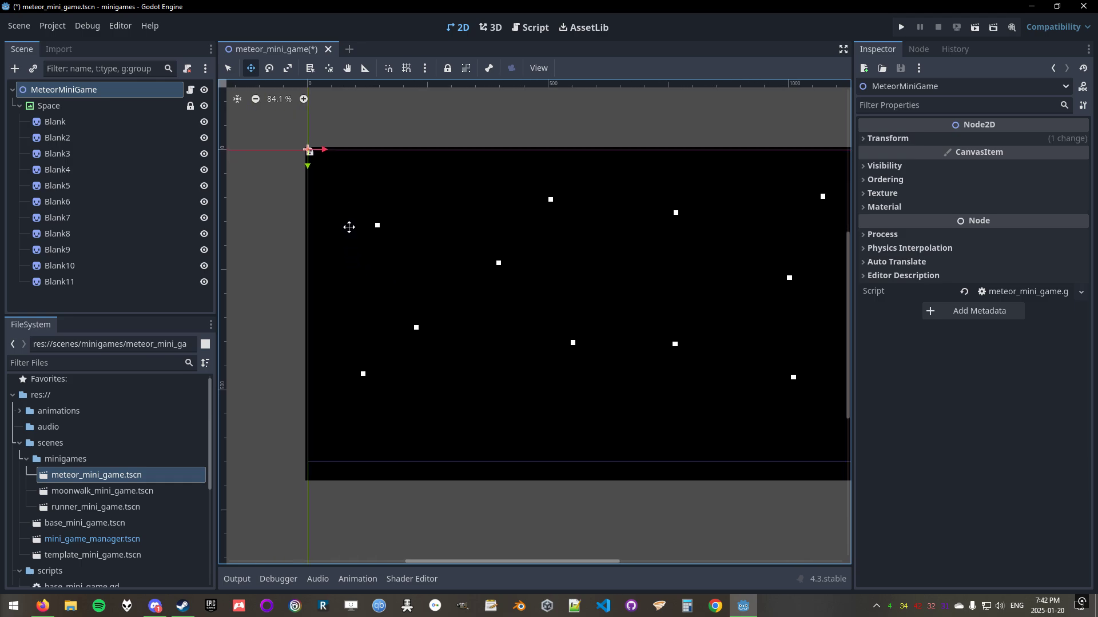
{"action": "key", "text": "ctrl+s"}
{"action": "middle_click_drag", "start_coordinate": [650, 184], "coordinate": [616, 190]}
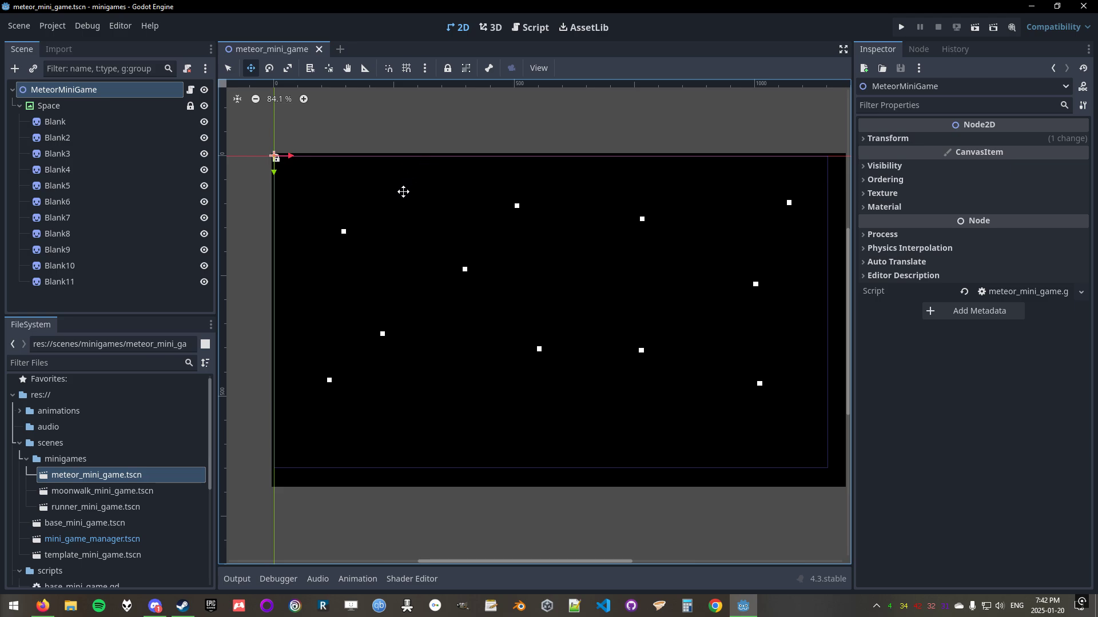
Run the whole minigames project and close its game window.
{"action": "left_click", "coordinate": [896, 27]}
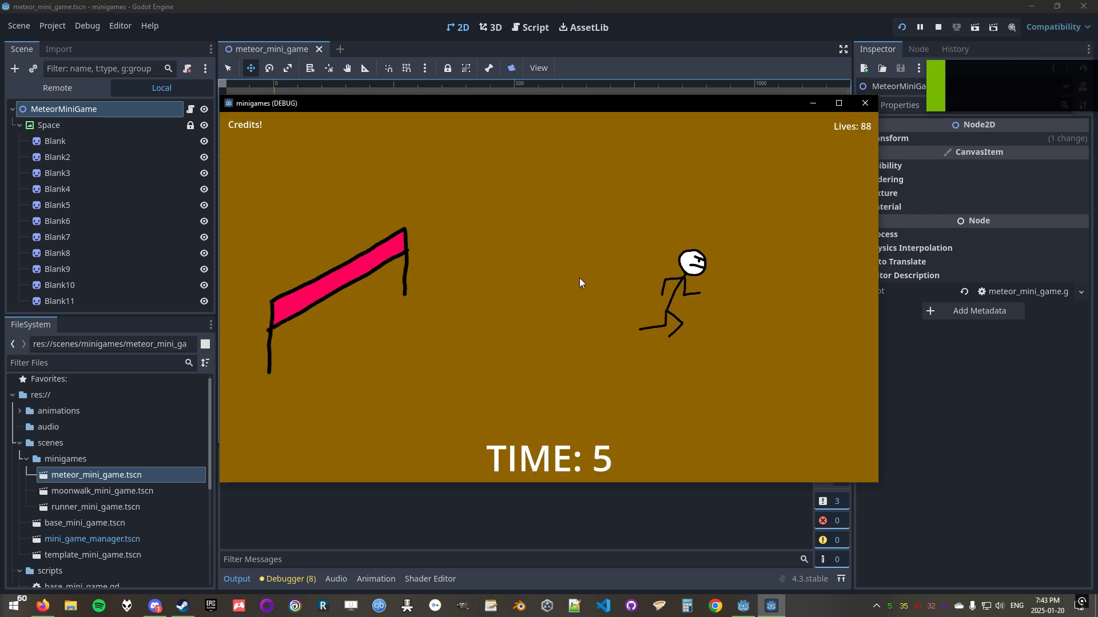
{"action": "left_click", "coordinate": [864, 103]}
{"action": "left_click", "coordinate": [509, 290]}
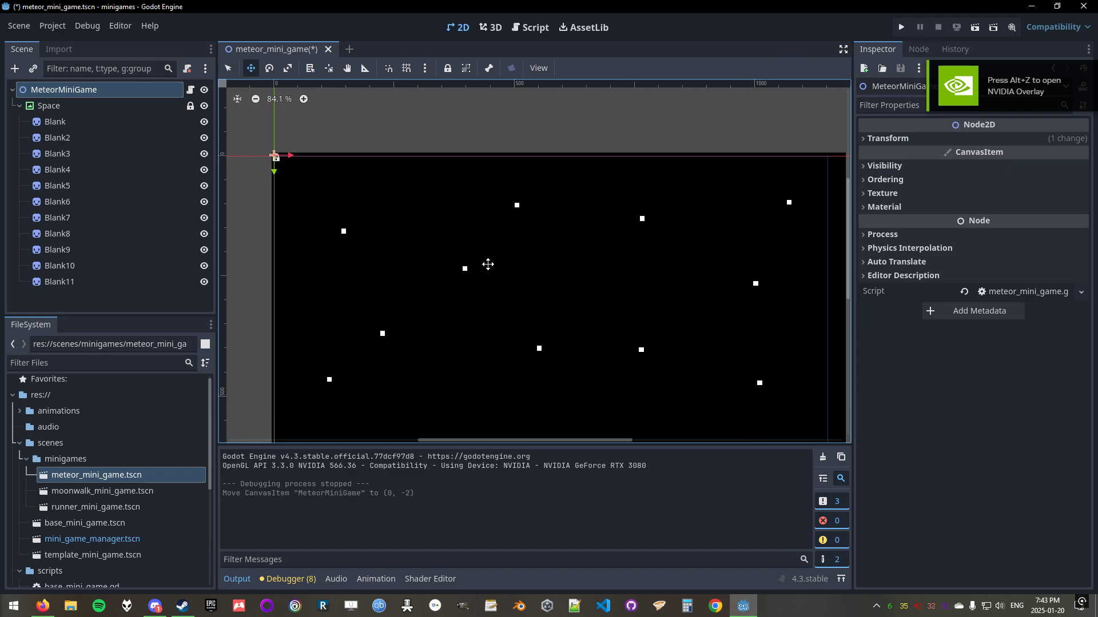
{"action": "middle_click_drag", "start_coordinate": [448, 235], "coordinate": [390, 155]}
{"action": "middle_click_drag", "start_coordinate": [473, 249], "coordinate": [550, 289]}
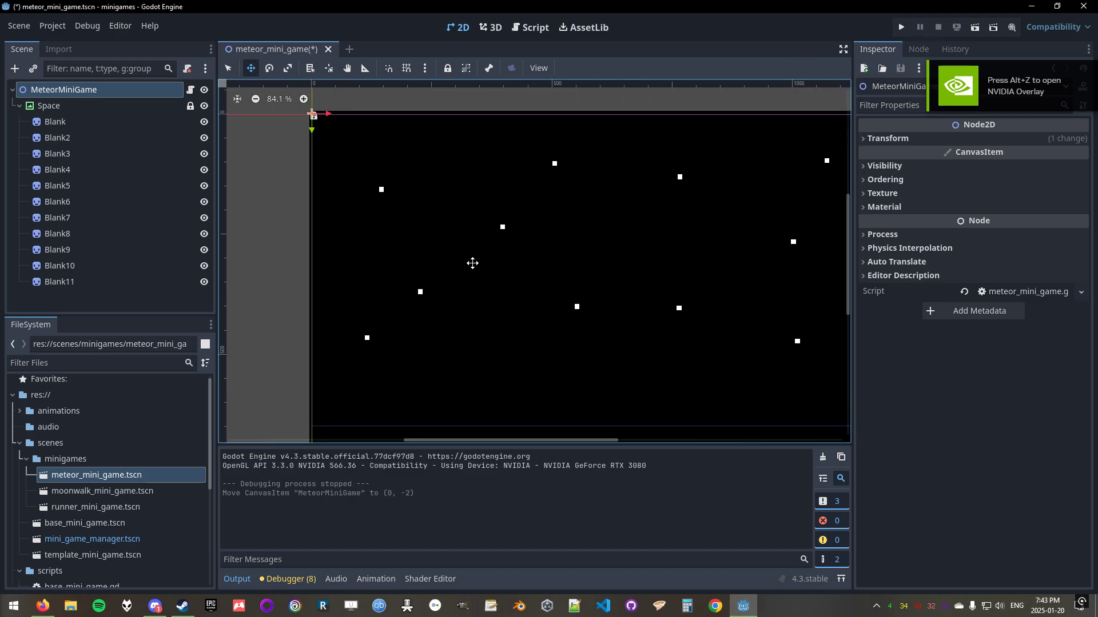
Run only the current meteor_mini_game scene to preview the starry background, and close its window.
{"action": "left_click", "coordinate": [974, 28]}
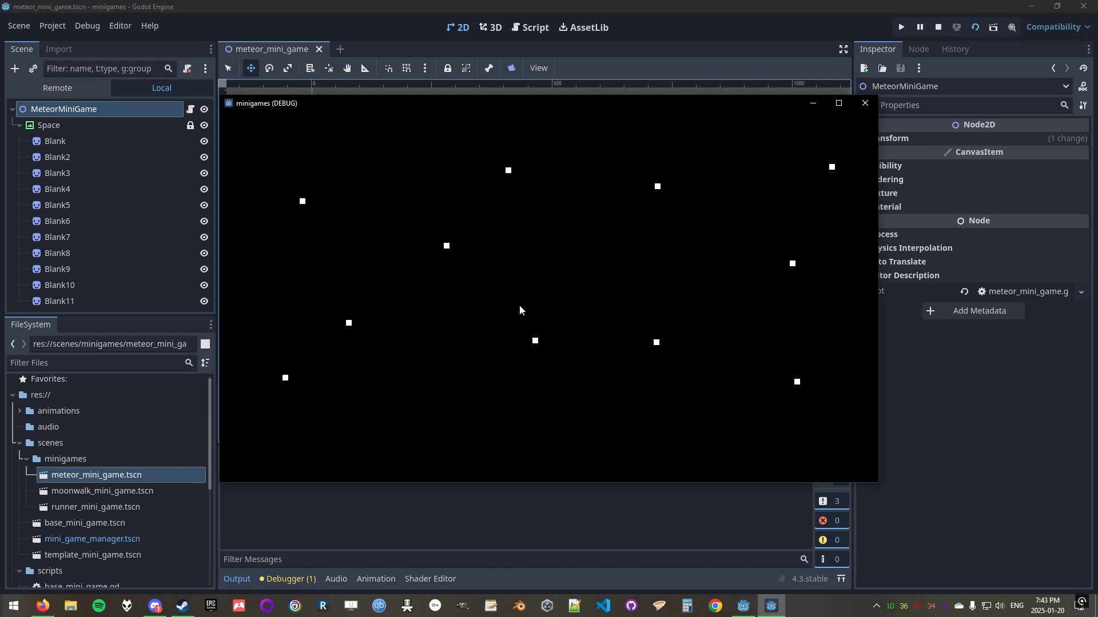
{"action": "left_click_drag", "start_coordinate": [493, 100], "coordinate": [406, 102]}
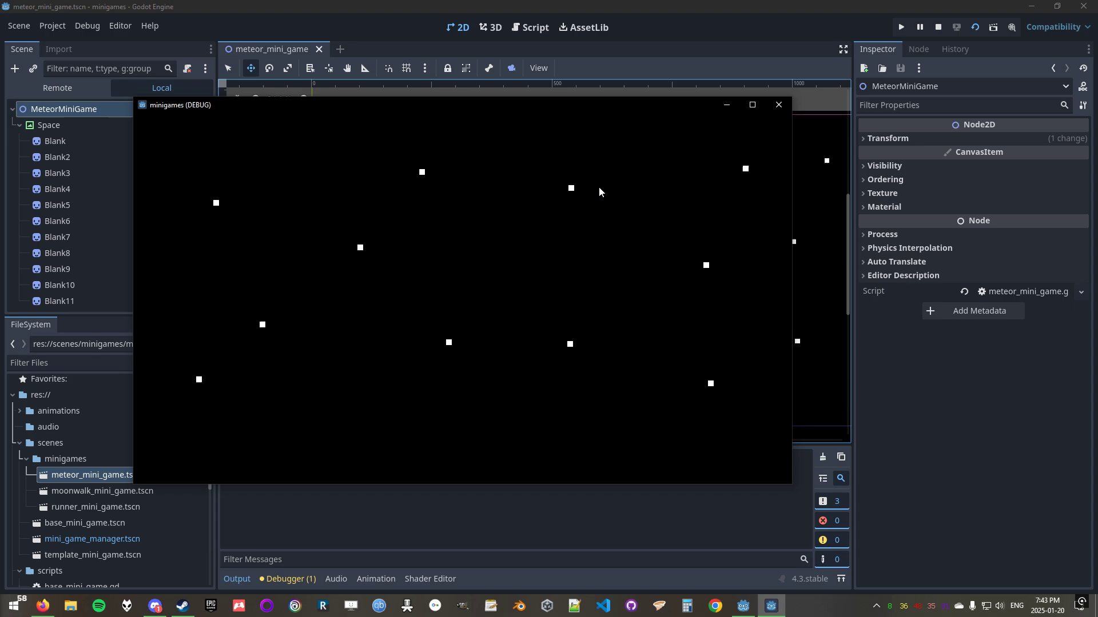
{"action": "left_click", "coordinate": [777, 105]}
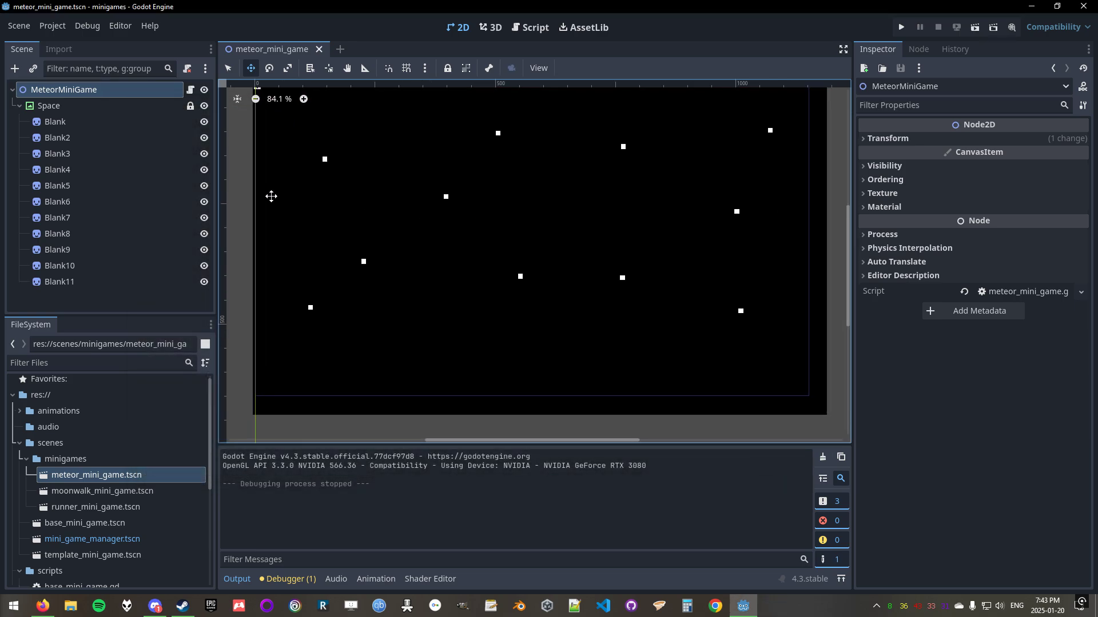
Add a TextureRect child node to MeteorMiniGame and name it Ground.
{"action": "left_click", "coordinate": [19, 106]}
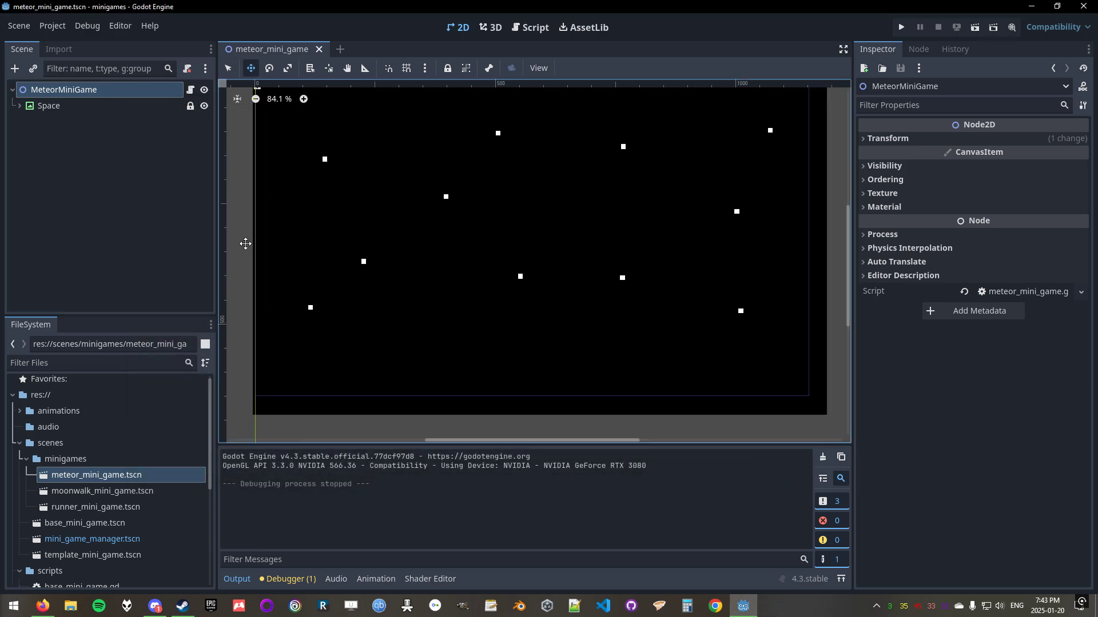
{"action": "right_click", "coordinate": [78, 97]}
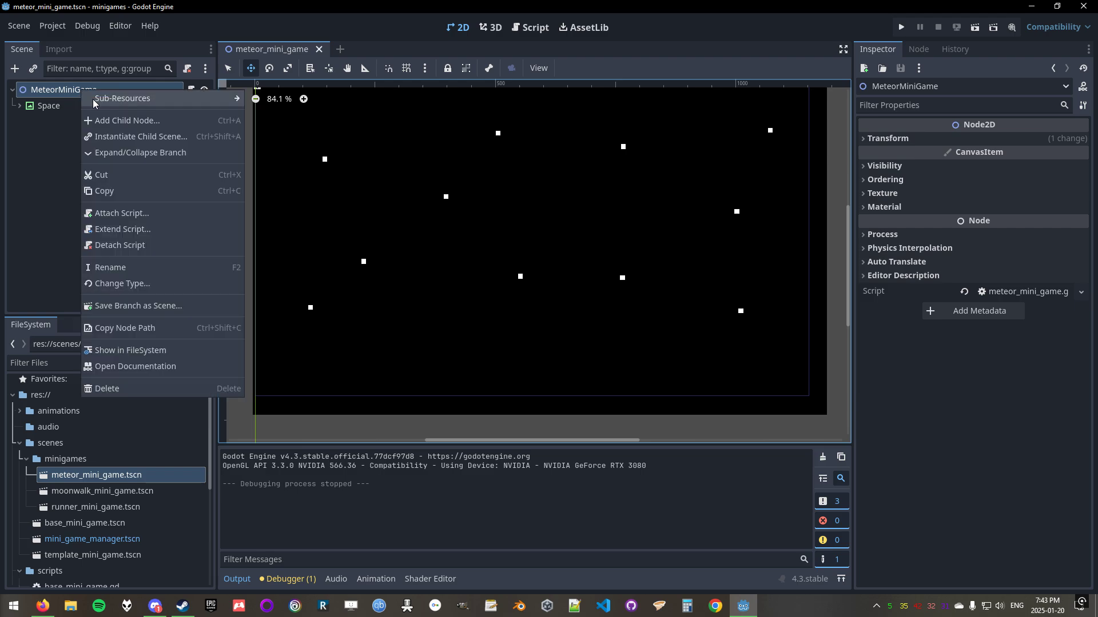
{"action": "left_click", "coordinate": [120, 120]}
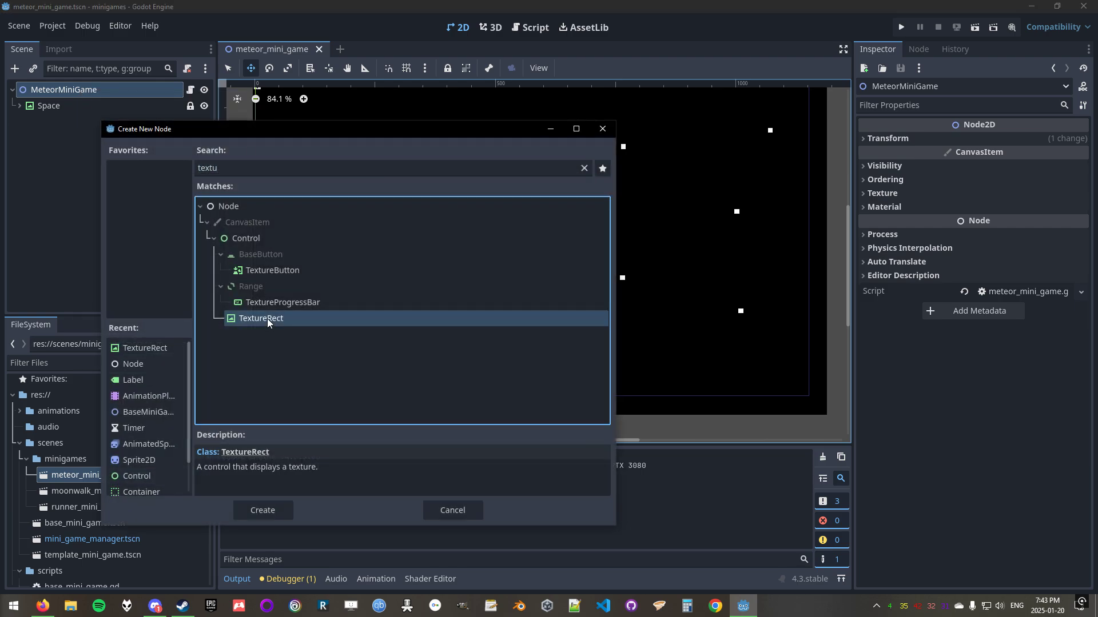
{"action": "double_click", "coordinate": [266, 318]}
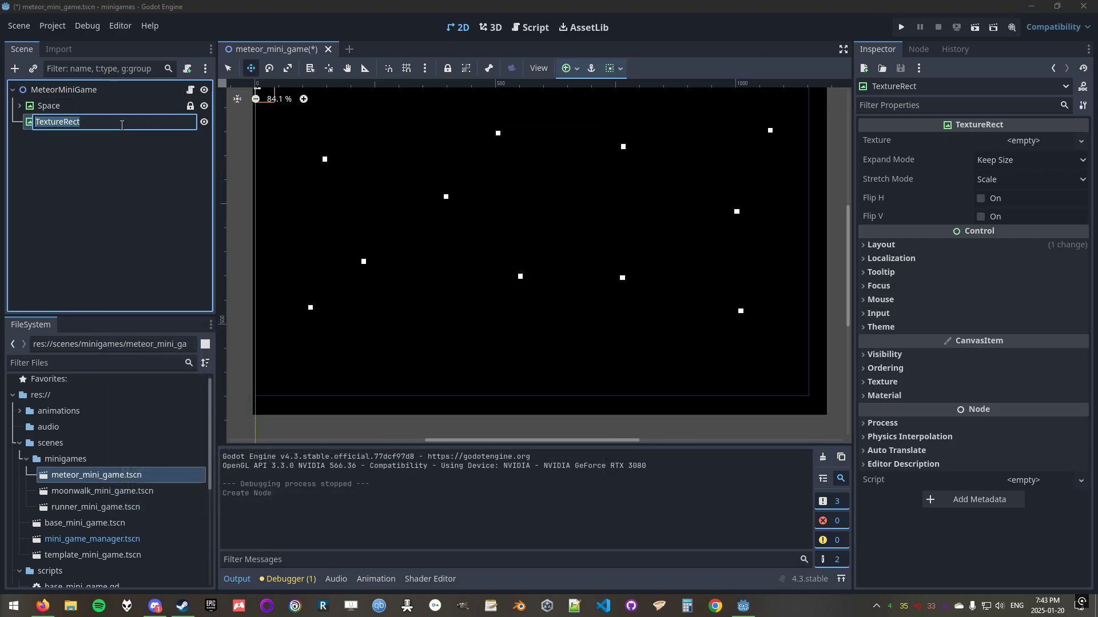
{"action": "double_click", "coordinate": [122, 124]}
{"action": "type", "text": "Ground"}
{"action": "key", "text": "Return"}
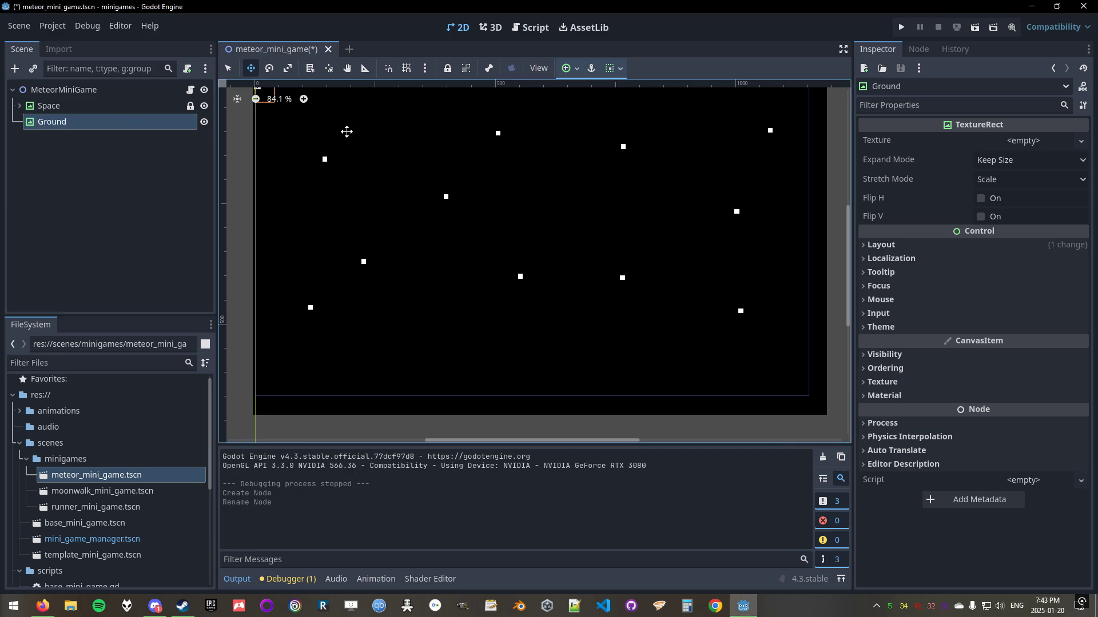
Assign blank.png as the Ground node's texture and move it to about (-18, 559), at the background's lower-left corner.
{"action": "scroll", "coordinate": [79, 450], "scroll_direction": "down", "scroll_amount": 5}
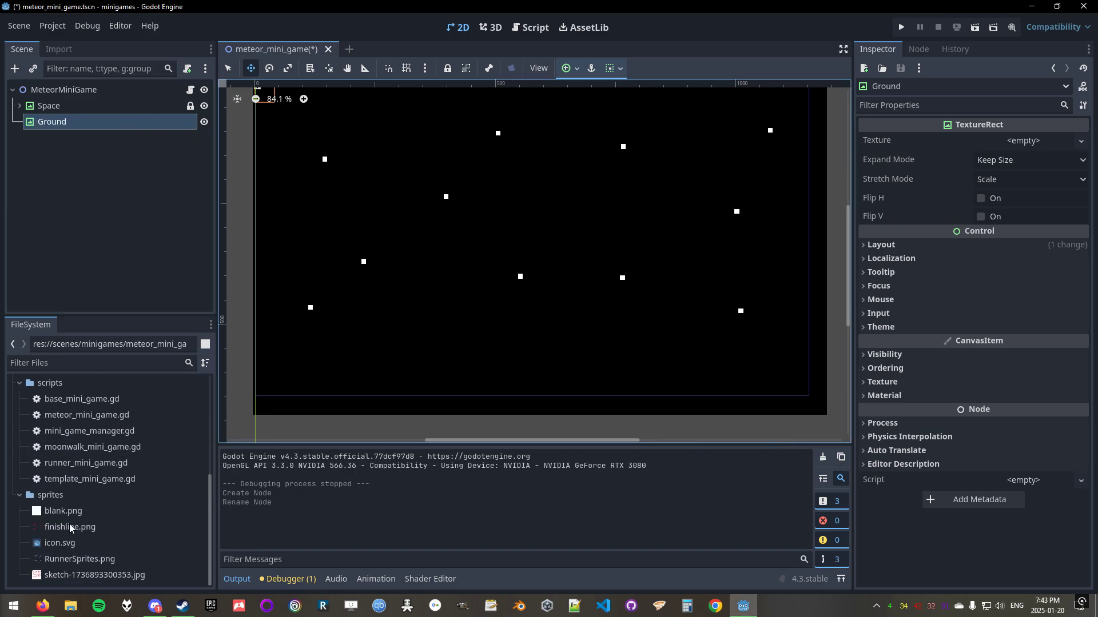
{"action": "left_click_drag", "start_coordinate": [61, 514], "coordinate": [1021, 147]}
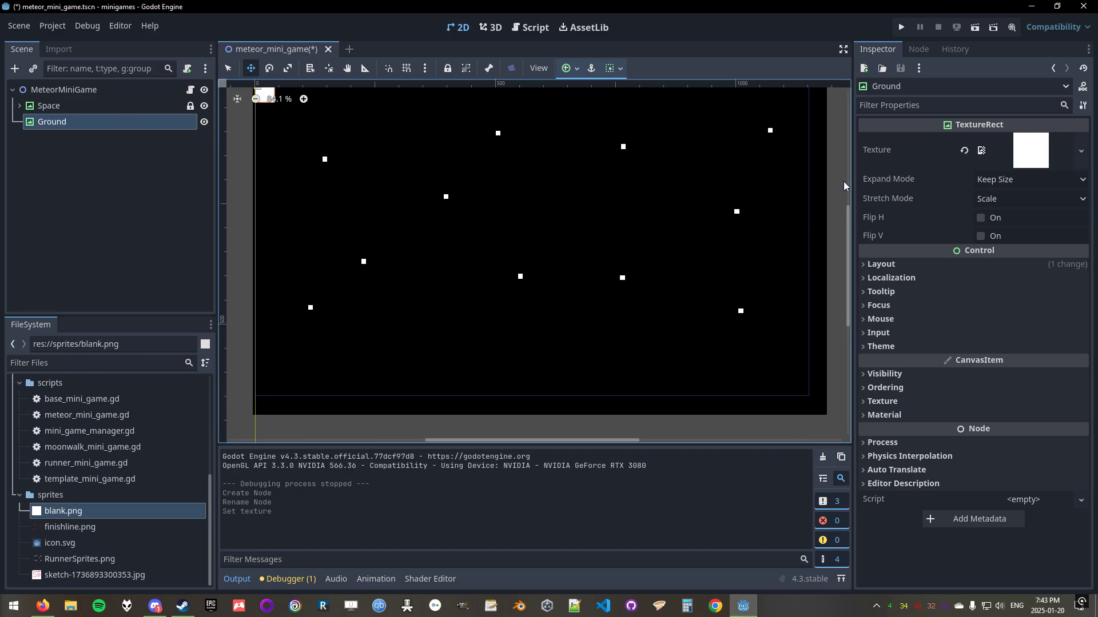
{"action": "middle_click_drag", "start_coordinate": [384, 211], "coordinate": [468, 216]}
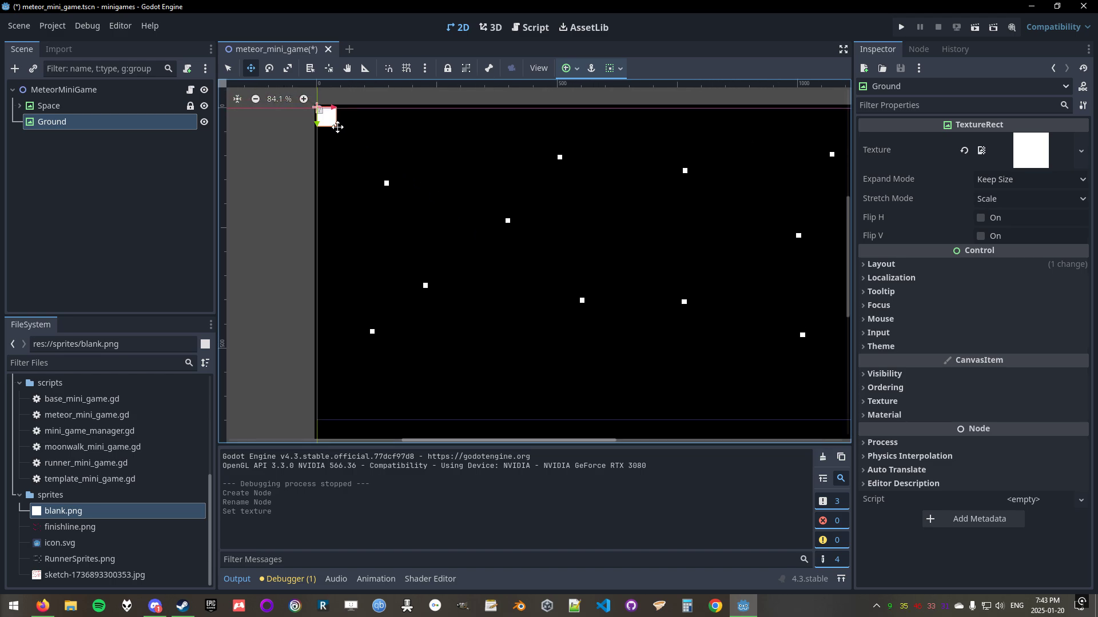
{"action": "left_click_drag", "start_coordinate": [323, 113], "coordinate": [312, 389]}
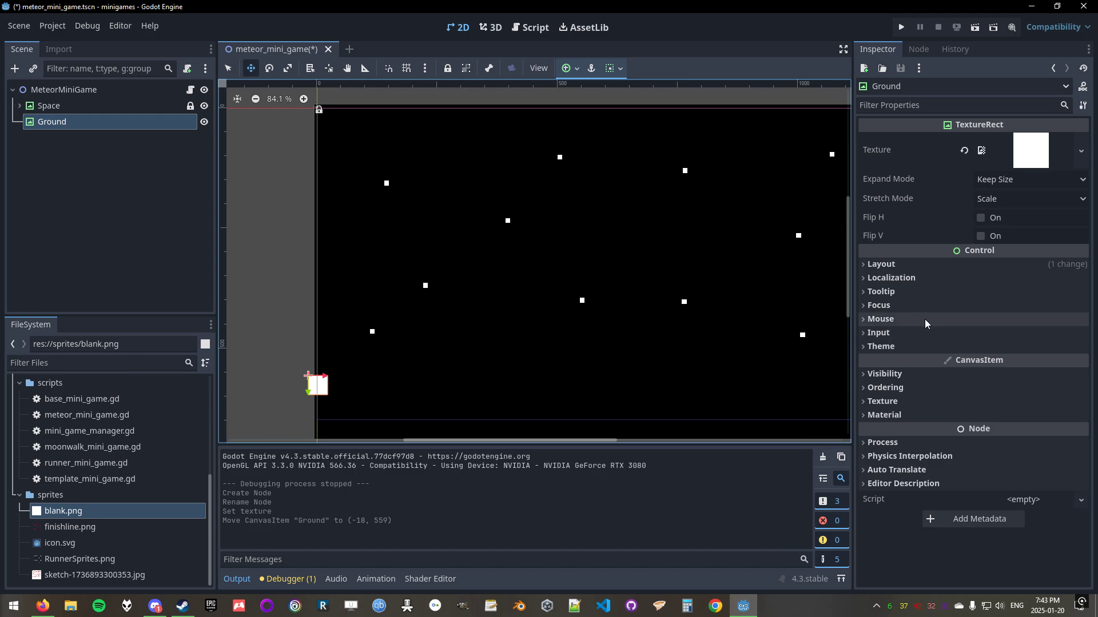
Scale the Ground node to about (30.84, 3.38) so it spans the full width along the background's lower edge.
{"action": "left_click", "coordinate": [292, 70]}
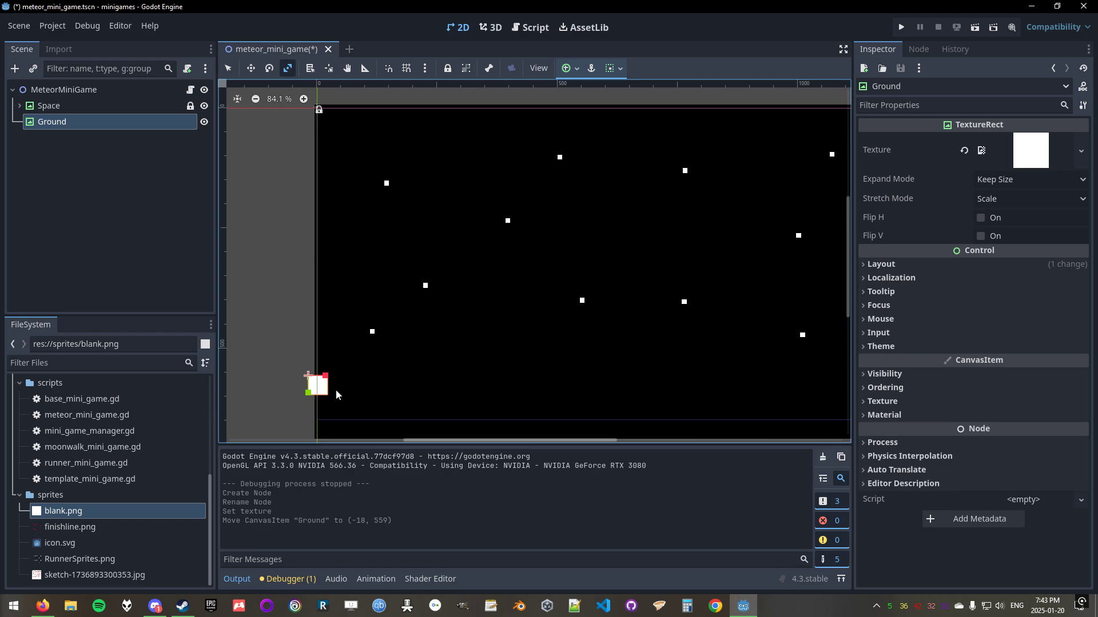
{"action": "scroll", "coordinate": [337, 395], "scroll_direction": "down", "scroll_amount": 2}
{"action": "left_click_drag", "start_coordinate": [254, 300], "coordinate": [411, 314]}
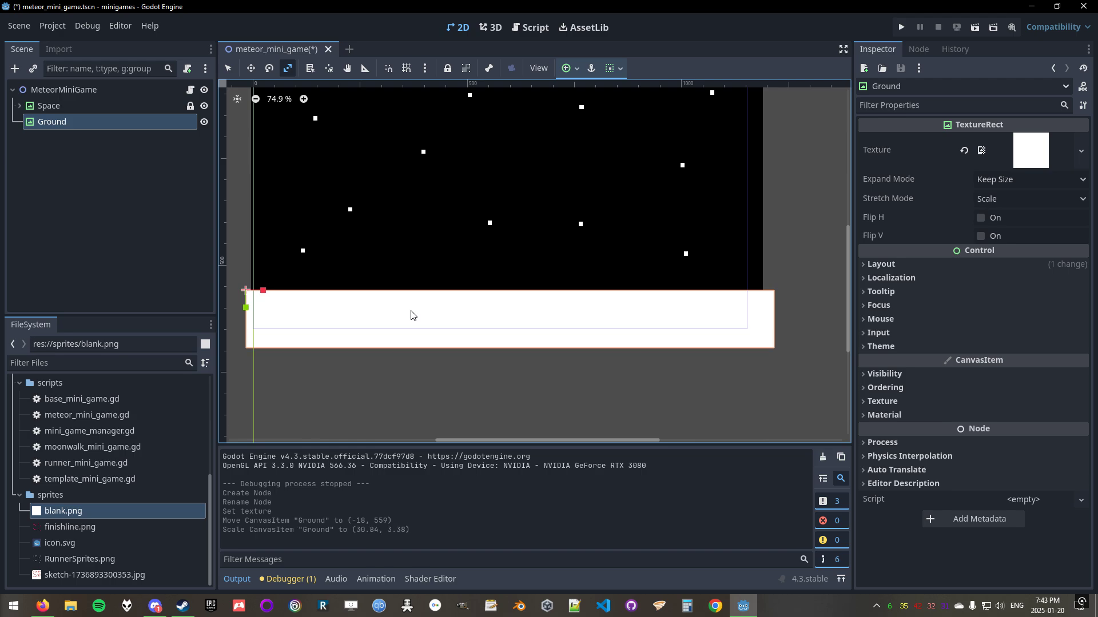
{"action": "scroll", "coordinate": [415, 319], "scroll_direction": "up", "scroll_amount": 1}
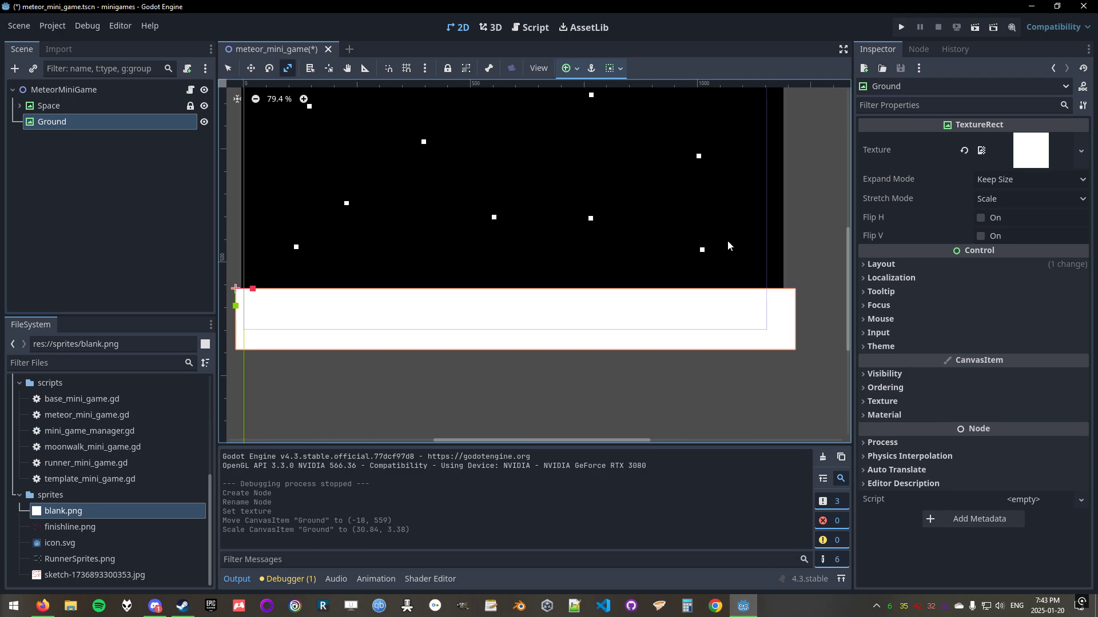
Filter the Ground node's properties by "mod" and set its Self Modulate colour to dark green 00732c.
{"action": "left_click", "coordinate": [966, 104]}
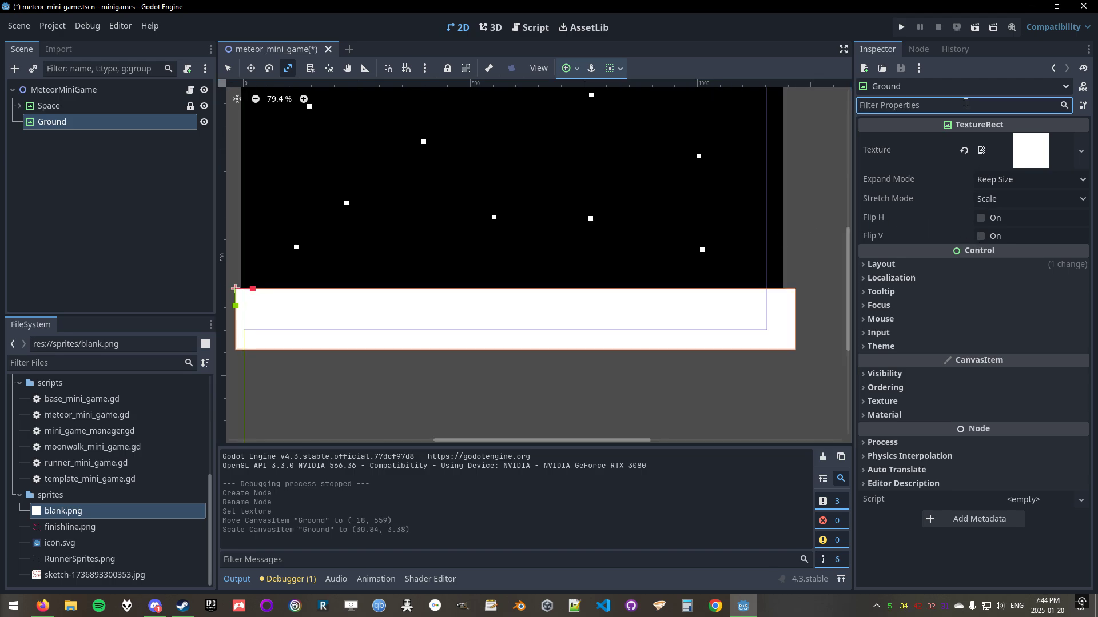
{"action": "type", "text": "mod"}
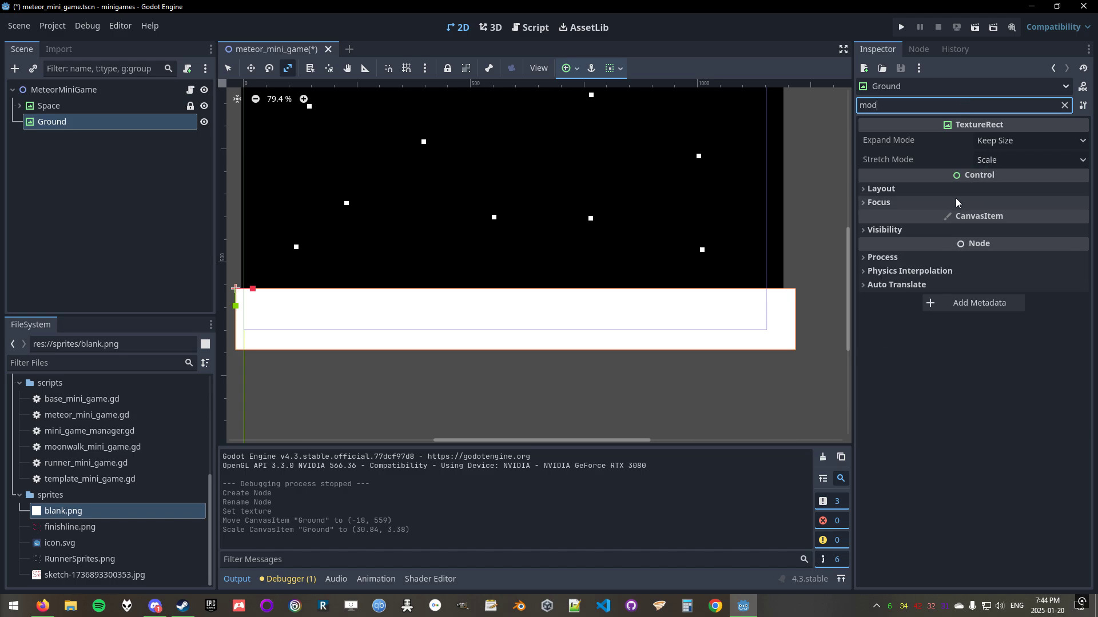
{"action": "left_click_drag", "start_coordinate": [897, 105], "coordinate": [850, 105]}
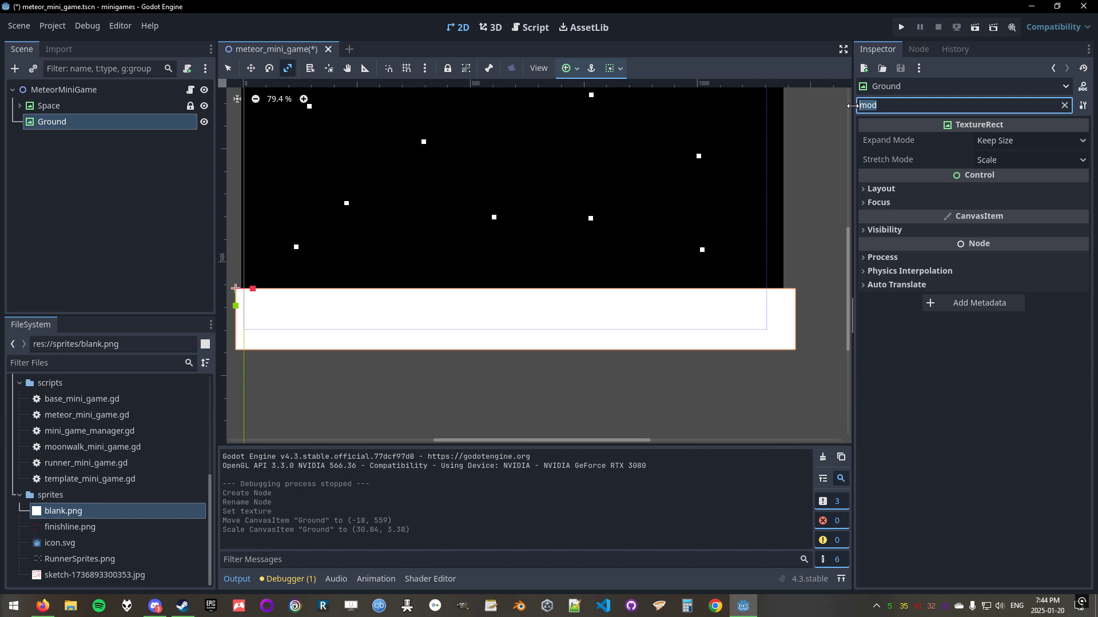
{"action": "left_click", "coordinate": [861, 189]}
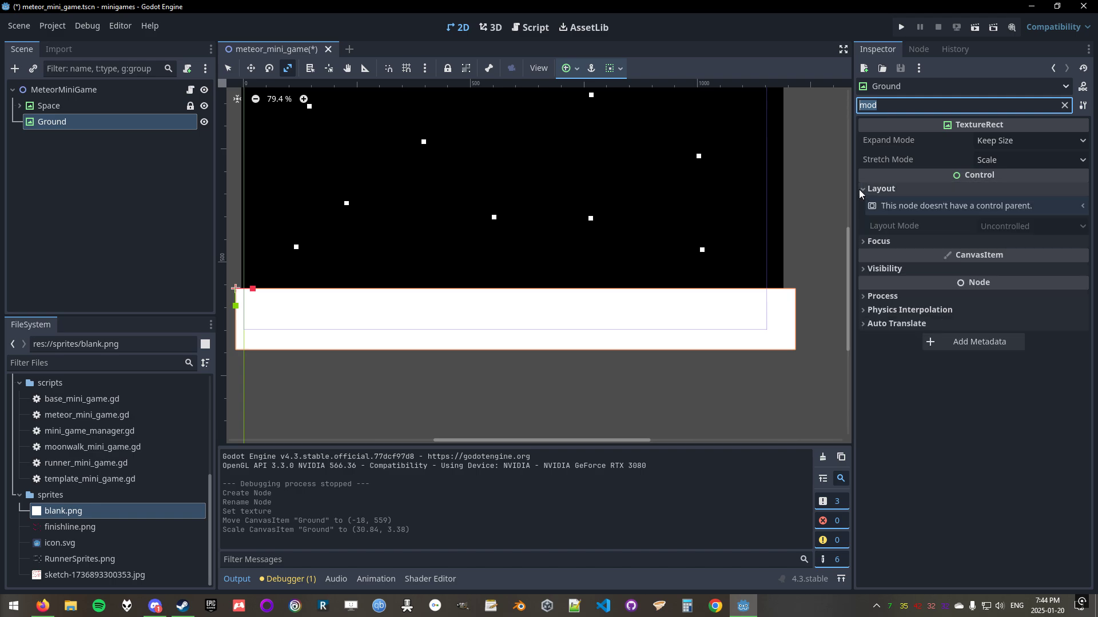
{"action": "left_click", "coordinate": [859, 189]}
{"action": "left_click", "coordinate": [861, 230]}
{"action": "left_click", "coordinate": [1012, 263]}
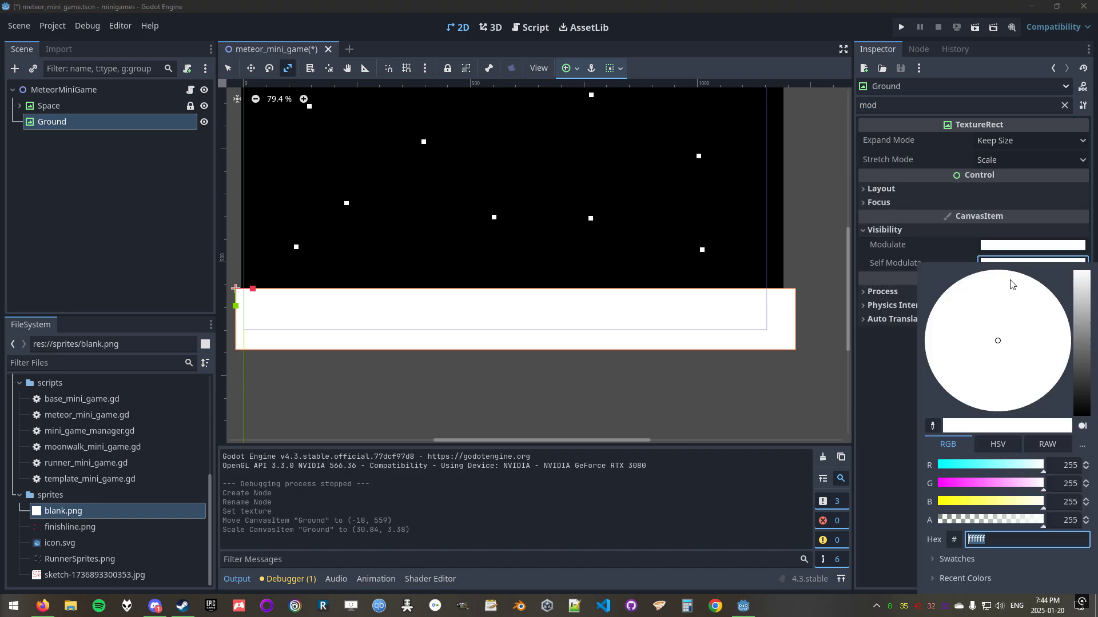
{"action": "left_click", "coordinate": [995, 355]}
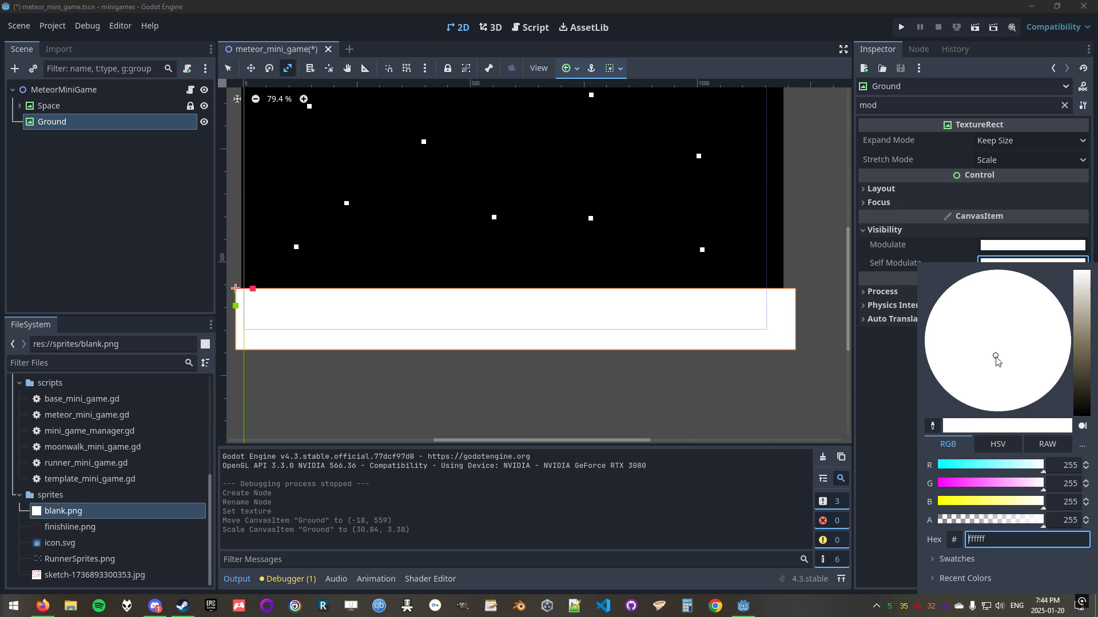
{"action": "left_click_drag", "start_coordinate": [1083, 350], "coordinate": [1083, 339]}
{"action": "left_click_drag", "start_coordinate": [996, 353], "coordinate": [943, 378]}
{"action": "mouse_move", "coordinate": [1084, 318]}
{"action": "left_mouse_down"}
{"action": "mouse_move", "coordinate": [1080, 270]}
{"action": "mouse_move", "coordinate": [1082, 357]}
{"action": "left_mouse_up"}
{"action": "left_click_drag", "start_coordinate": [947, 376], "coordinate": [935, 380]}
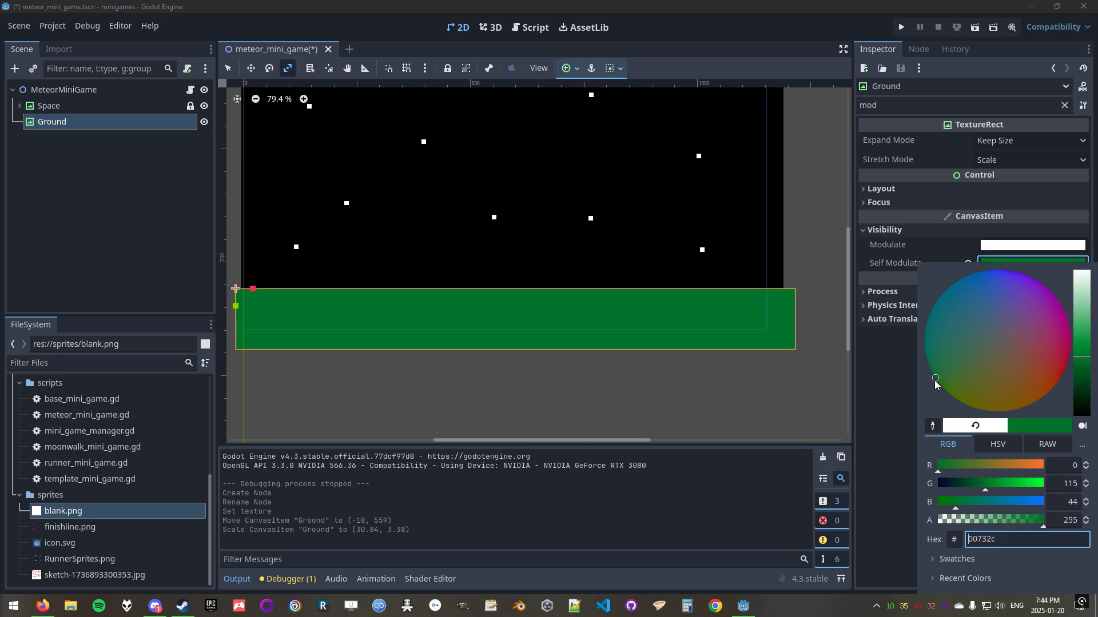
{"action": "left_click", "coordinate": [801, 385]}
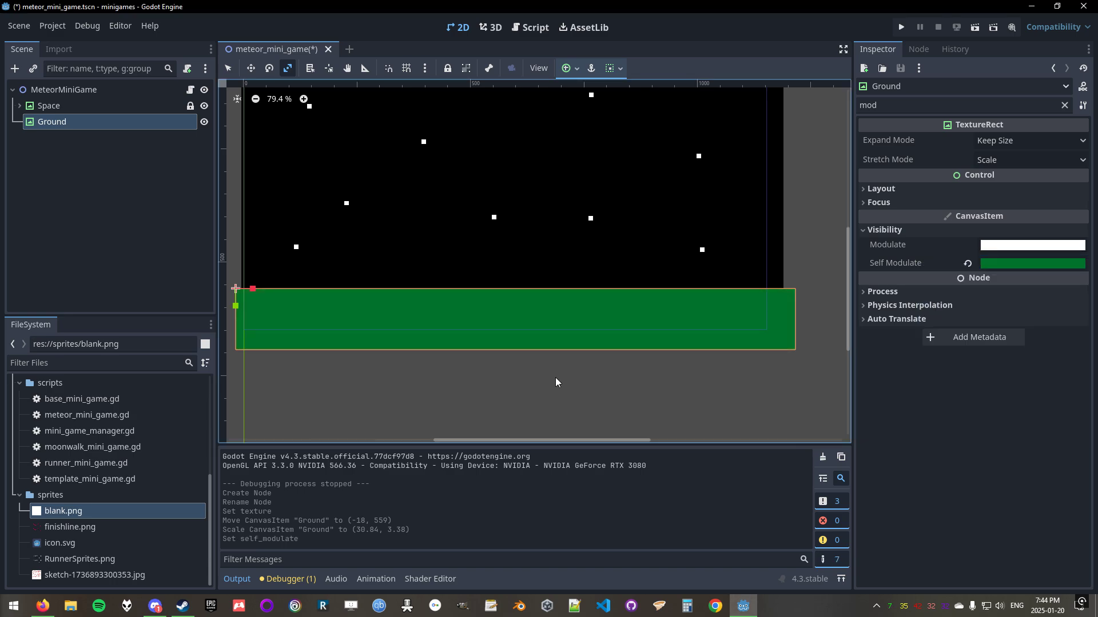
{"action": "middle_click_drag", "start_coordinate": [555, 378], "coordinate": [639, 380]}
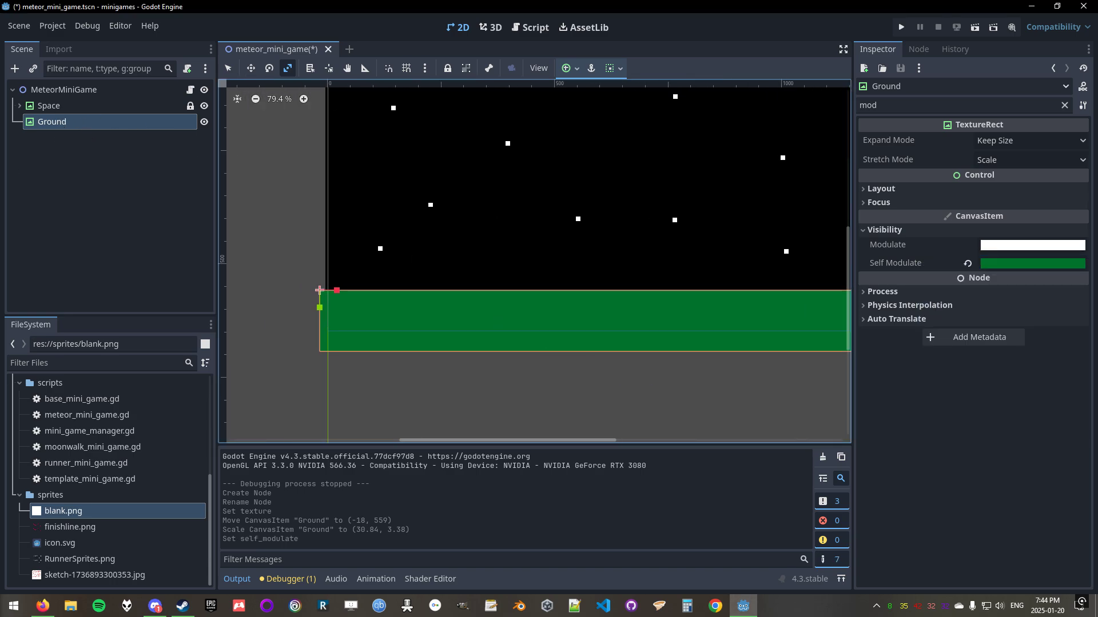
{"action": "key", "text": "super+e"}
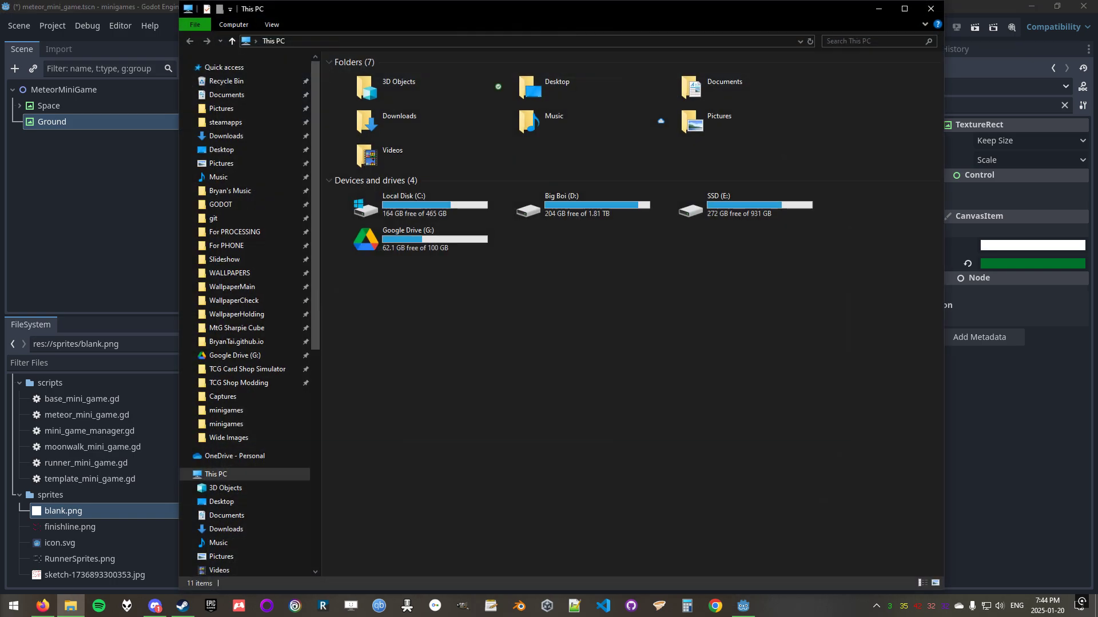
{"action": "left_click_drag", "start_coordinate": [405, 12], "coordinate": [366, 0]}
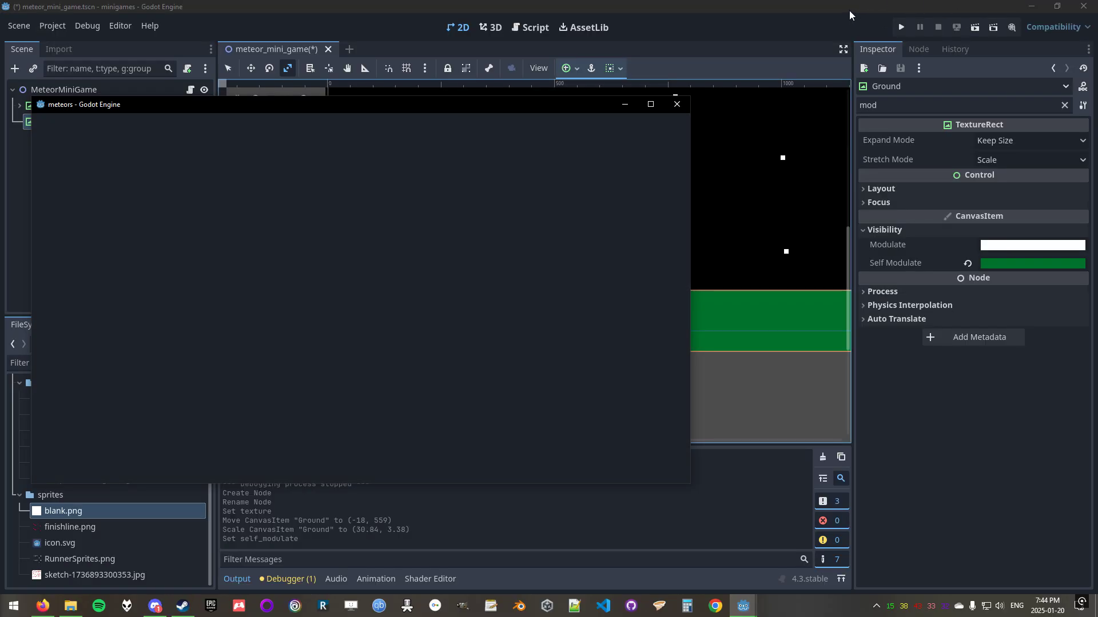
{"action": "left_click", "coordinate": [812, 12]}
{"action": "left_click_drag", "start_coordinate": [716, 8], "coordinate": [338, 199]}
{"action": "left_click", "coordinate": [152, 110]}
{"action": "left_click_drag", "start_coordinate": [237, 107], "coordinate": [0, 104]}
{"action": "left_click", "coordinate": [232, 184]}
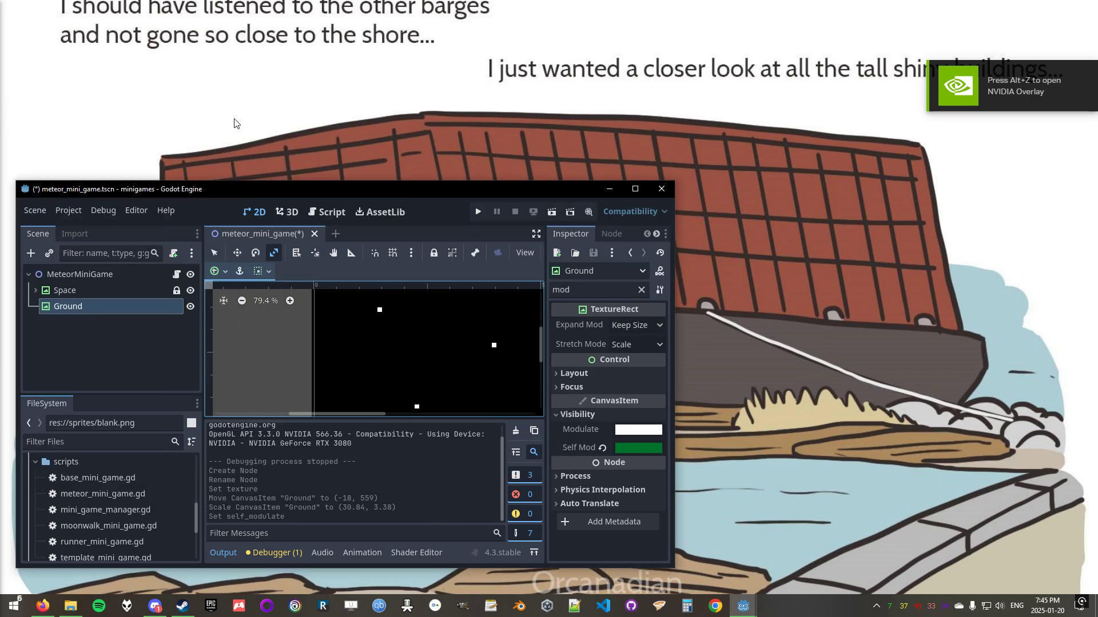
{"action": "left_click_drag", "start_coordinate": [256, 187], "coordinate": [235, 12]}
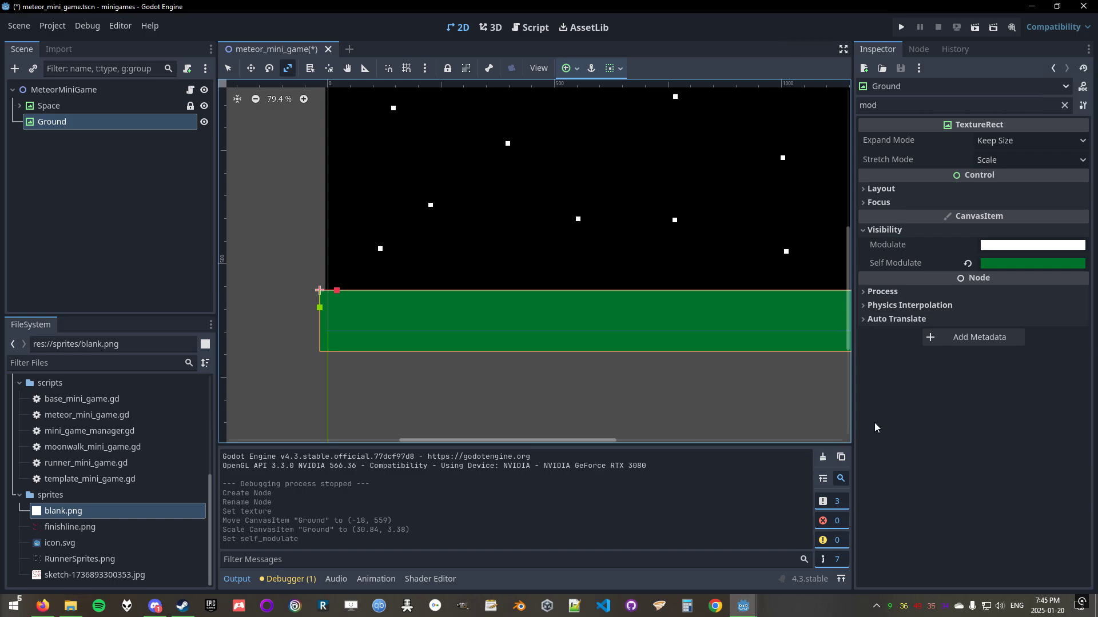
Run the current meteor_mini_game scene, enlarge and maximize its game window to check the scaling, and close it.
{"action": "key", "text": "F6"}
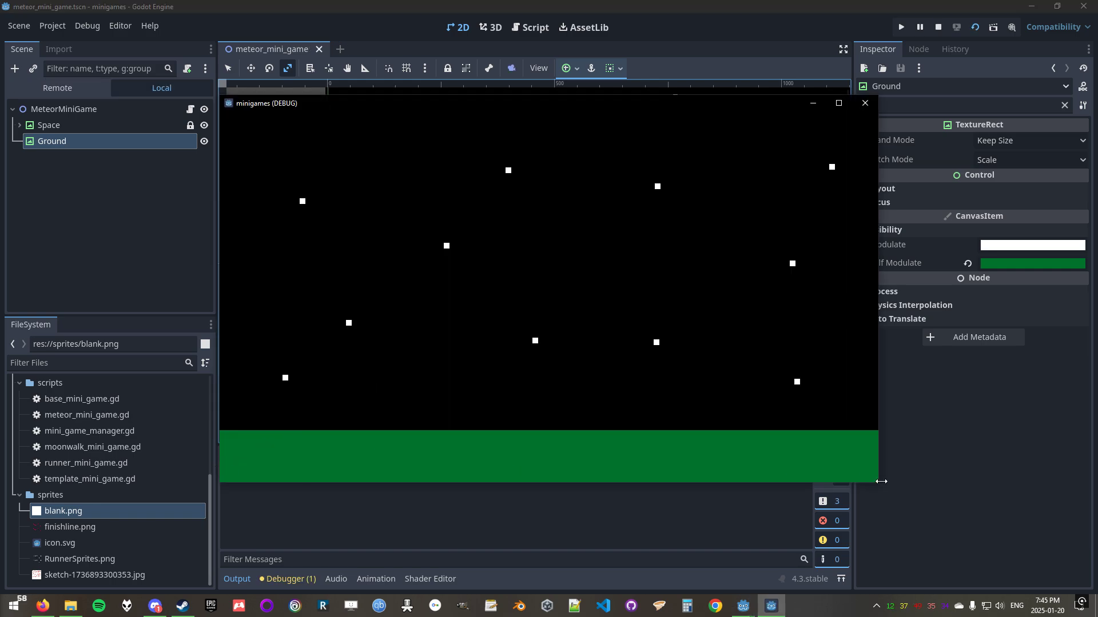
{"action": "left_click_drag", "start_coordinate": [881, 481], "coordinate": [1055, 583]}
{"action": "left_click_drag", "start_coordinate": [788, 102], "coordinate": [610, 77]}
{"action": "left_click", "coordinate": [837, 79]}
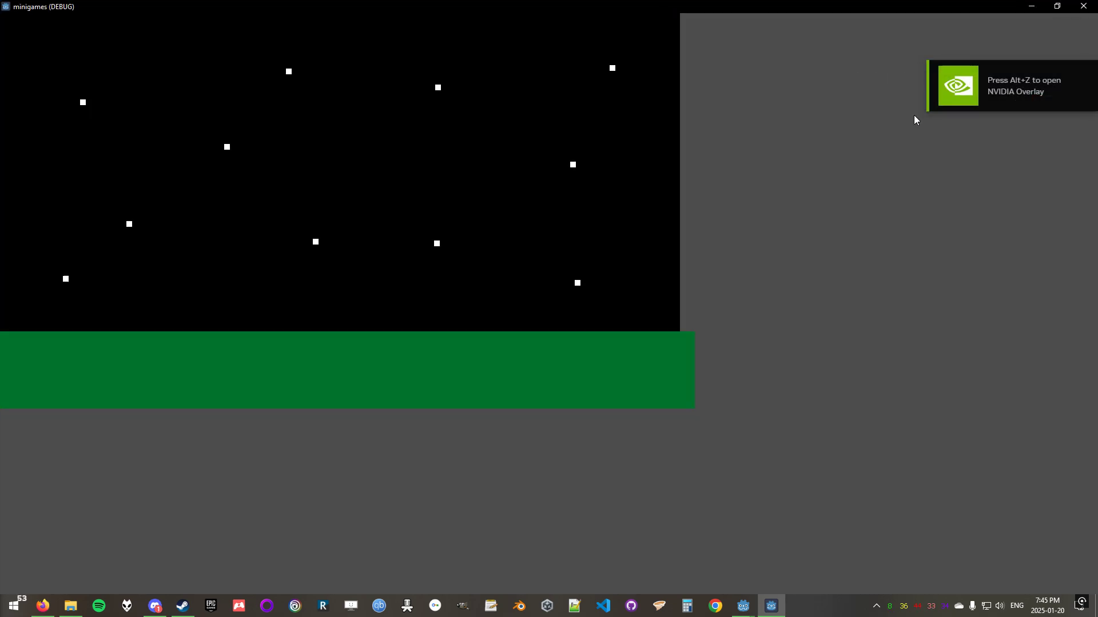
{"action": "left_click", "coordinate": [1083, 7]}
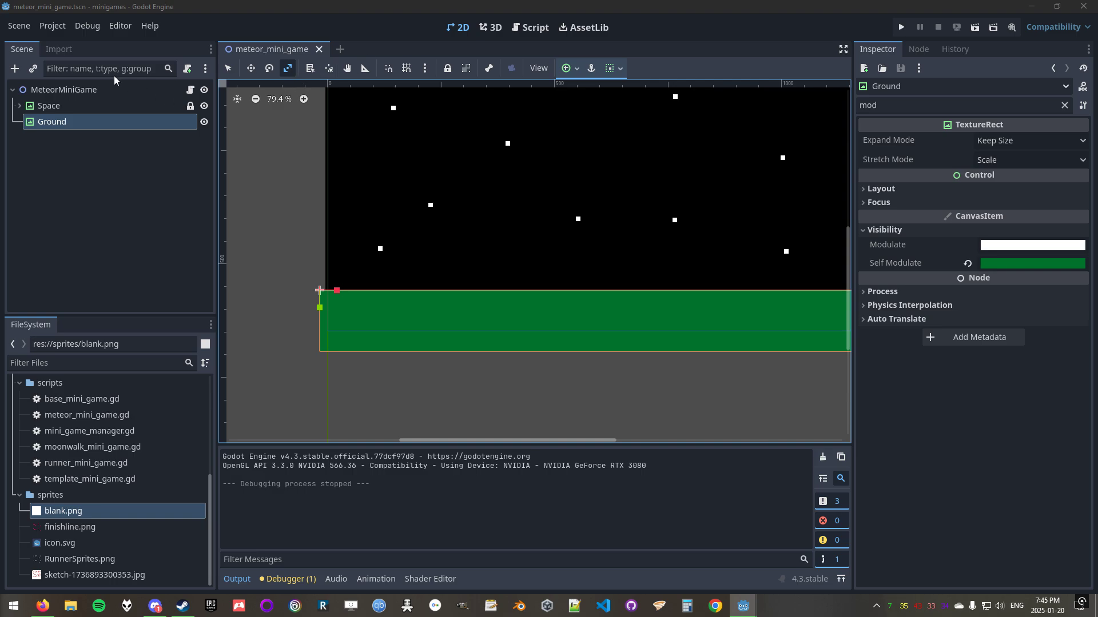
Set the project's display window Stretch Mode to viewport and close the project settings.
{"action": "left_click", "coordinate": [52, 26]}
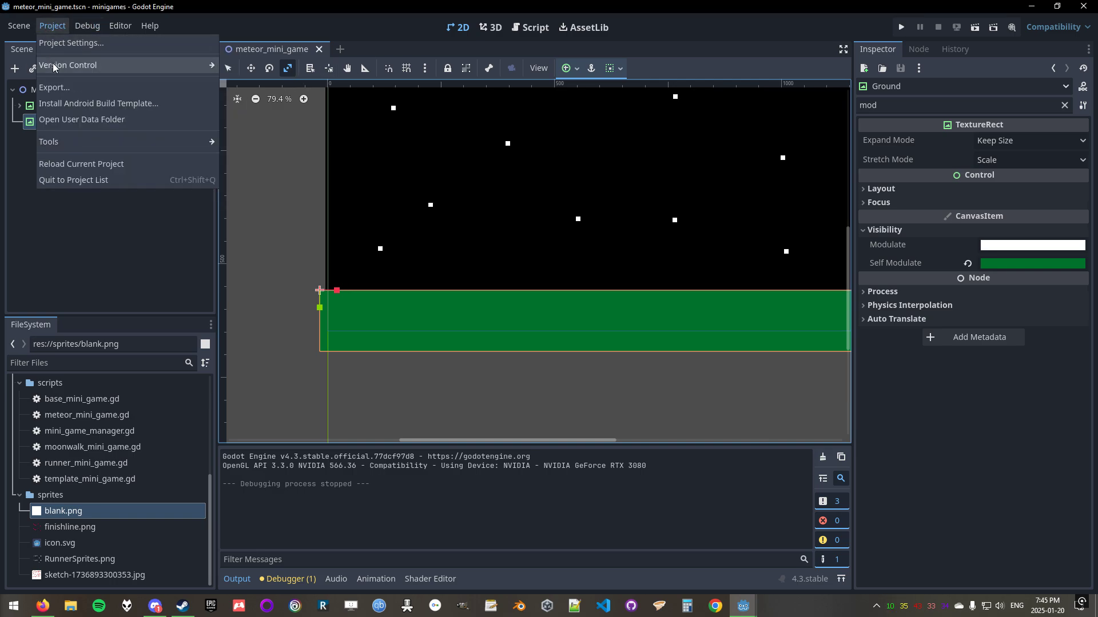
{"action": "left_click", "coordinate": [66, 46]}
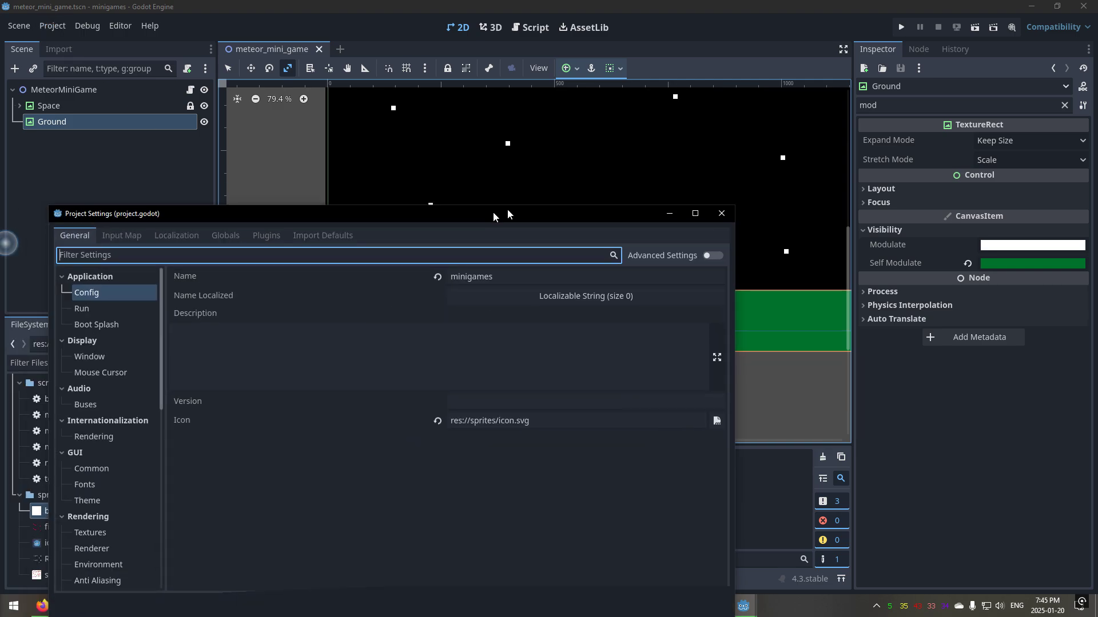
{"action": "left_click_drag", "start_coordinate": [506, 208], "coordinate": [619, 138]}
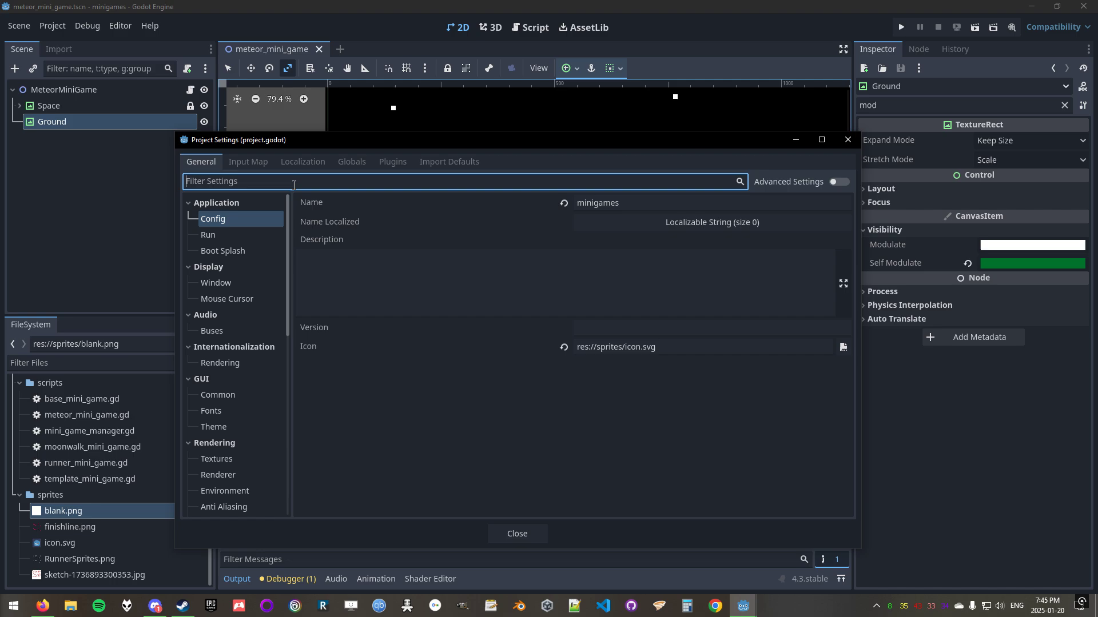
{"action": "left_click", "coordinate": [212, 281]}
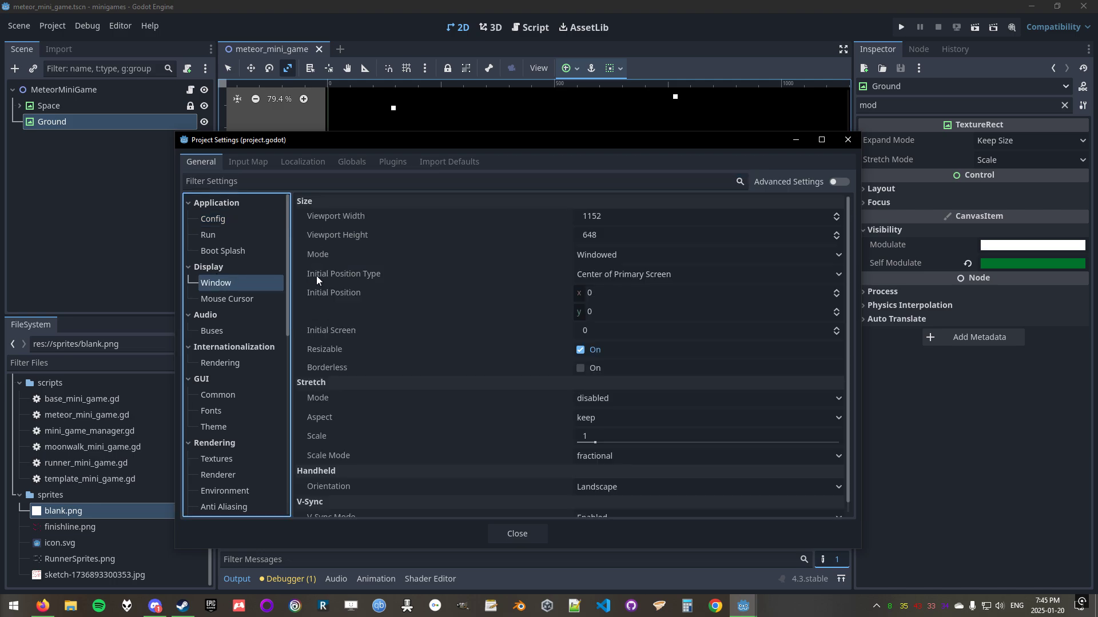
{"action": "left_click", "coordinate": [626, 216]}
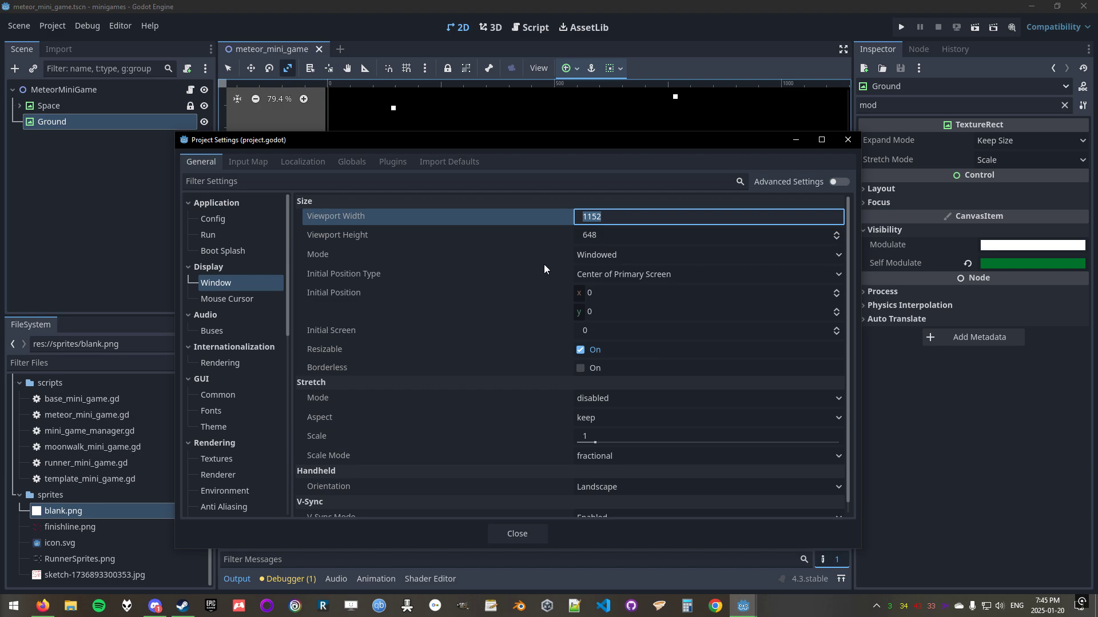
{"action": "left_click", "coordinate": [595, 398]}
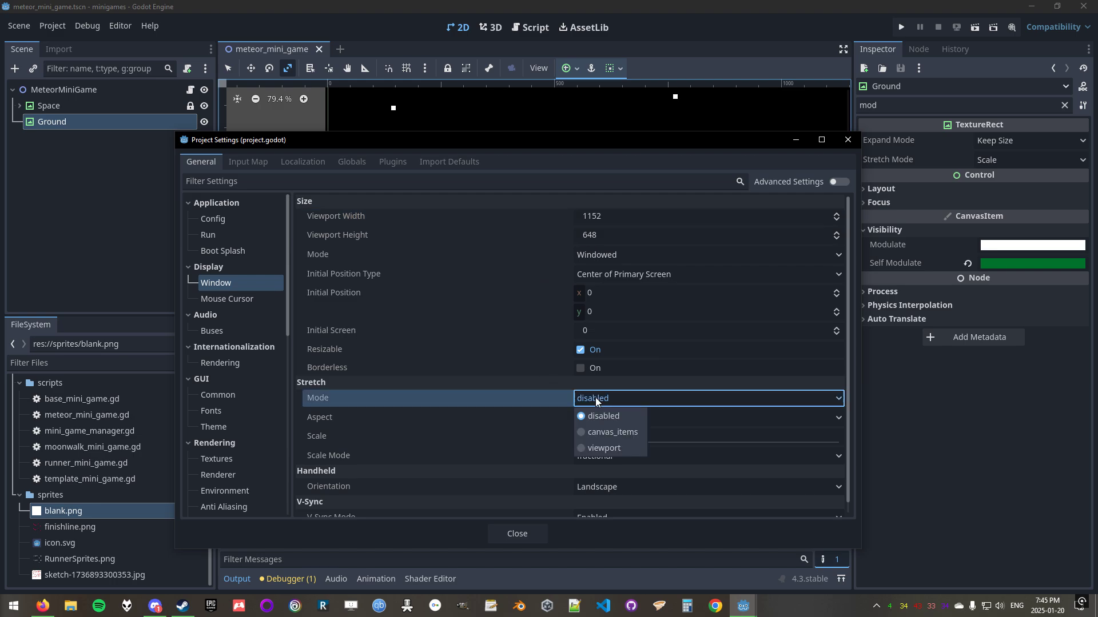
{"action": "left_click", "coordinate": [602, 447]}
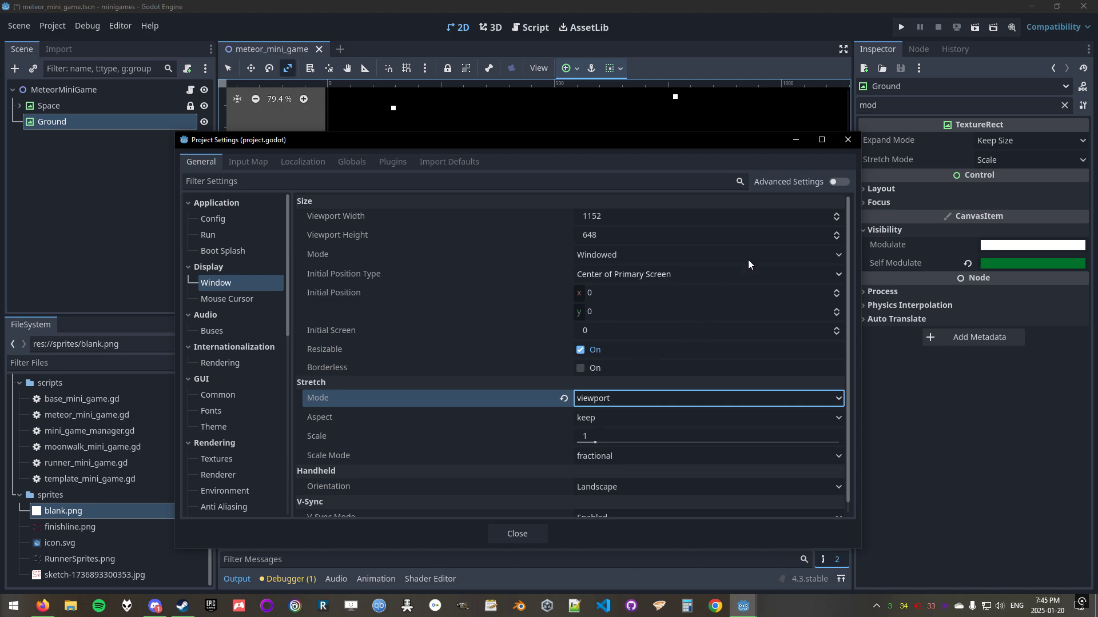
{"action": "left_click", "coordinate": [848, 140]}
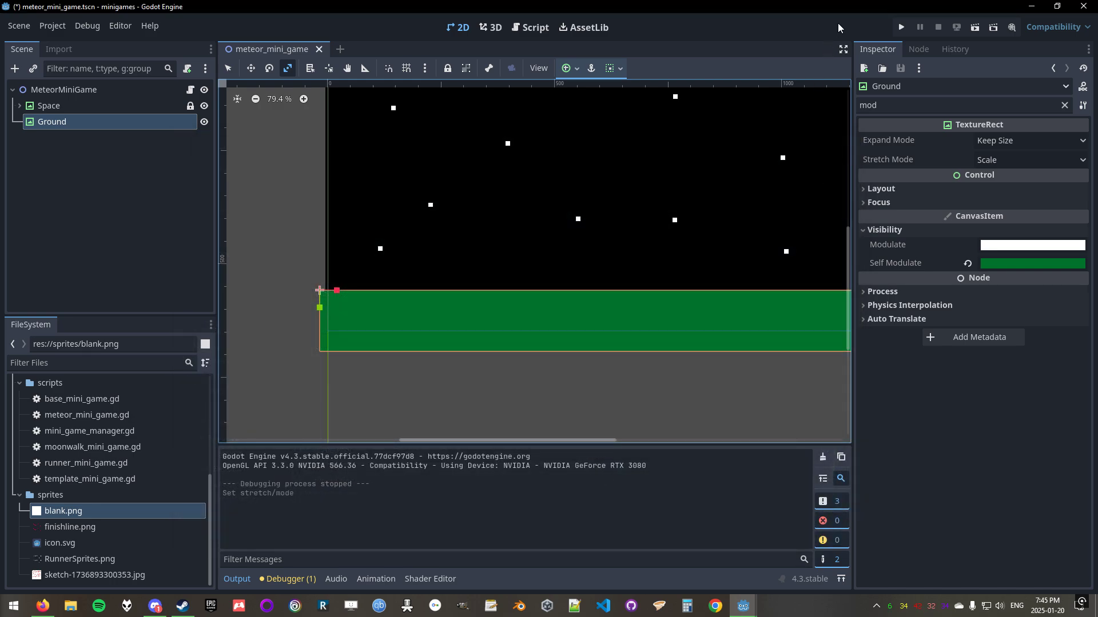
Run the current scene again, resize its game window wider, taller and narrower to test the stretching, and close it.
{"action": "key", "text": "F6"}
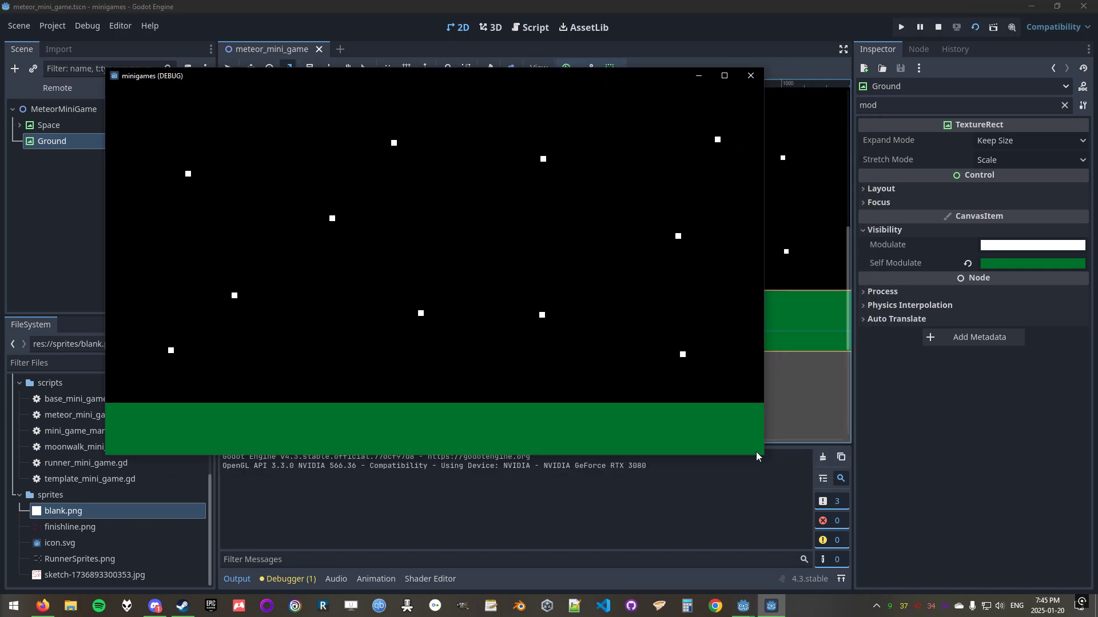
{"action": "left_click_drag", "start_coordinate": [756, 452], "coordinate": [935, 312]}
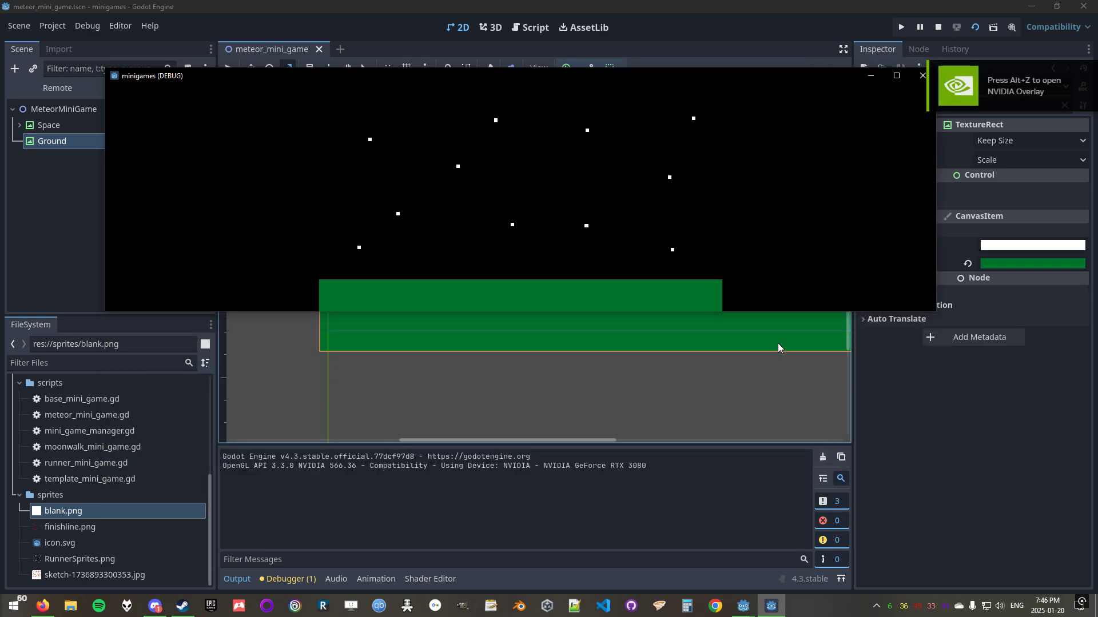
{"action": "left_click_drag", "start_coordinate": [740, 311], "coordinate": [748, 582]}
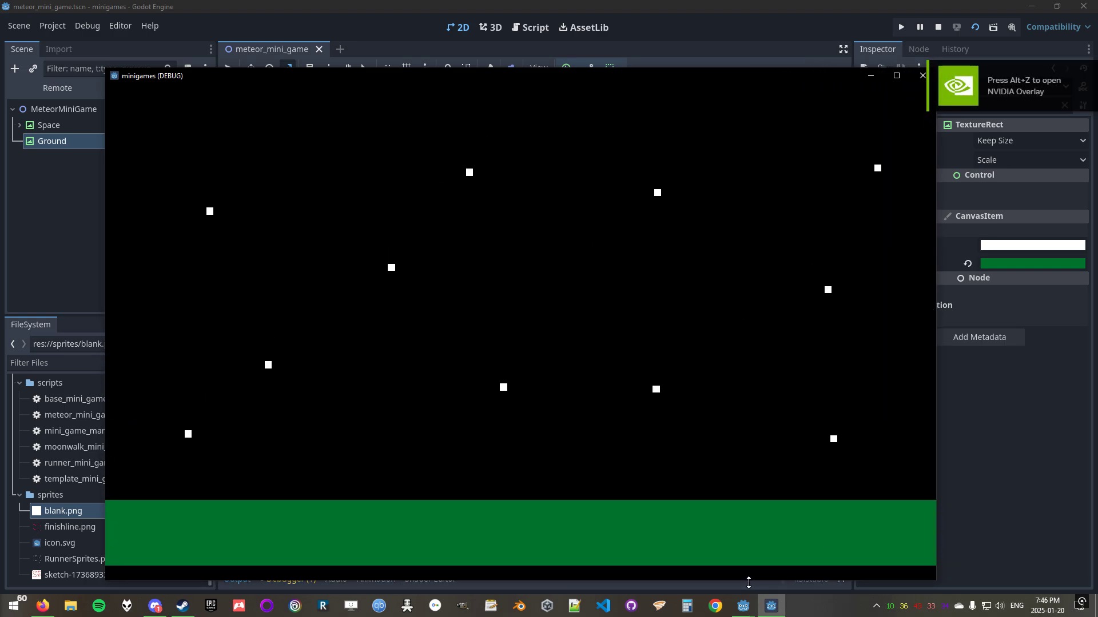
{"action": "left_click_drag", "start_coordinate": [935, 360], "coordinate": [695, 333]}
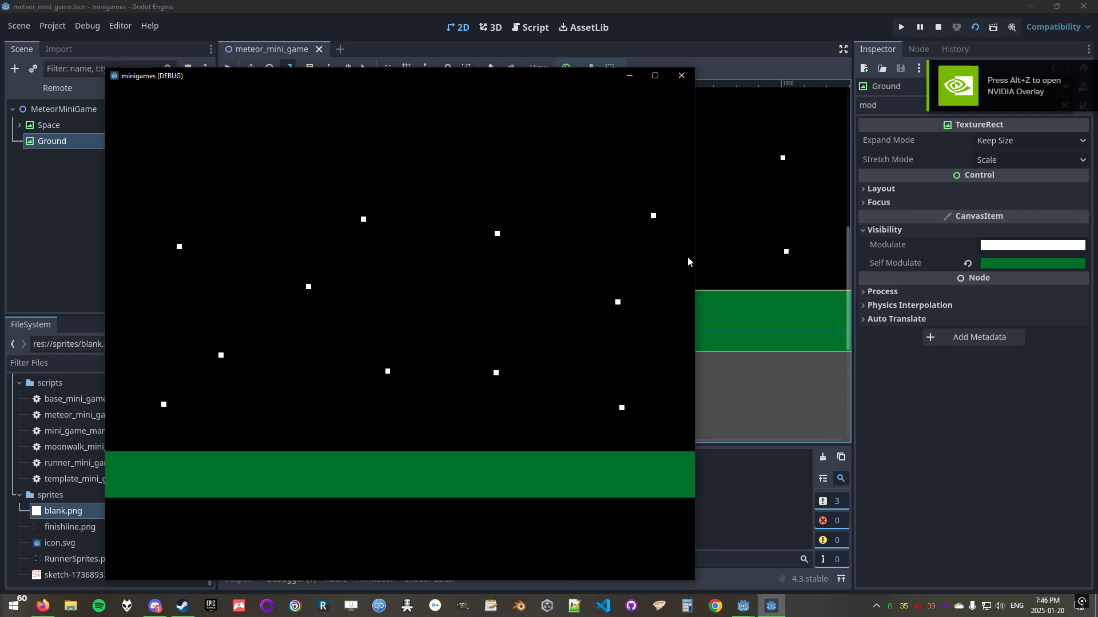
{"action": "left_click", "coordinate": [681, 75]}
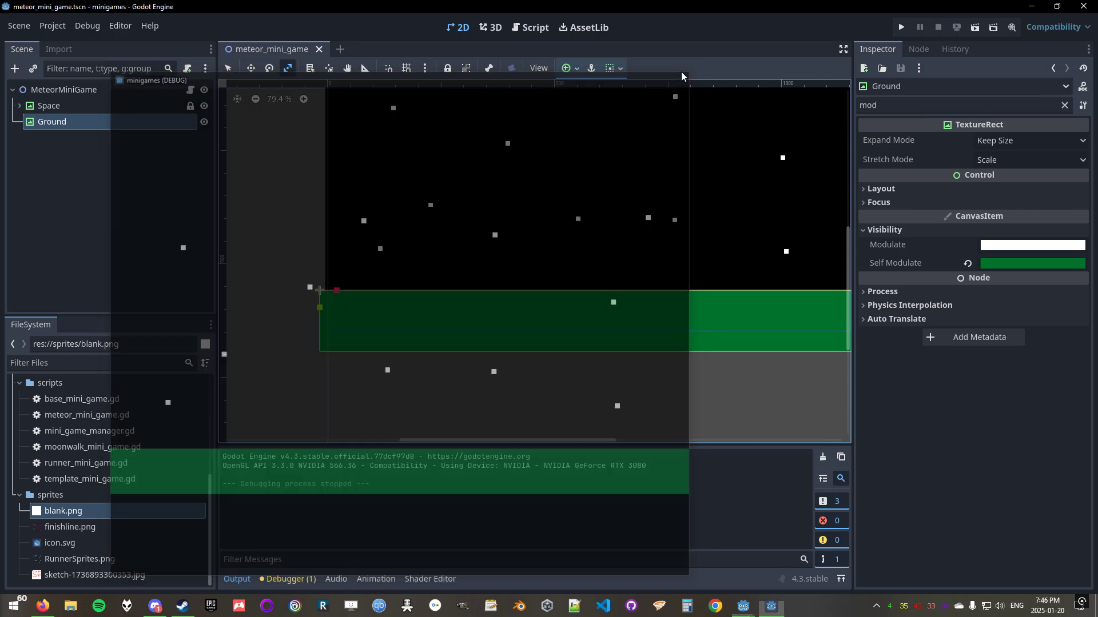
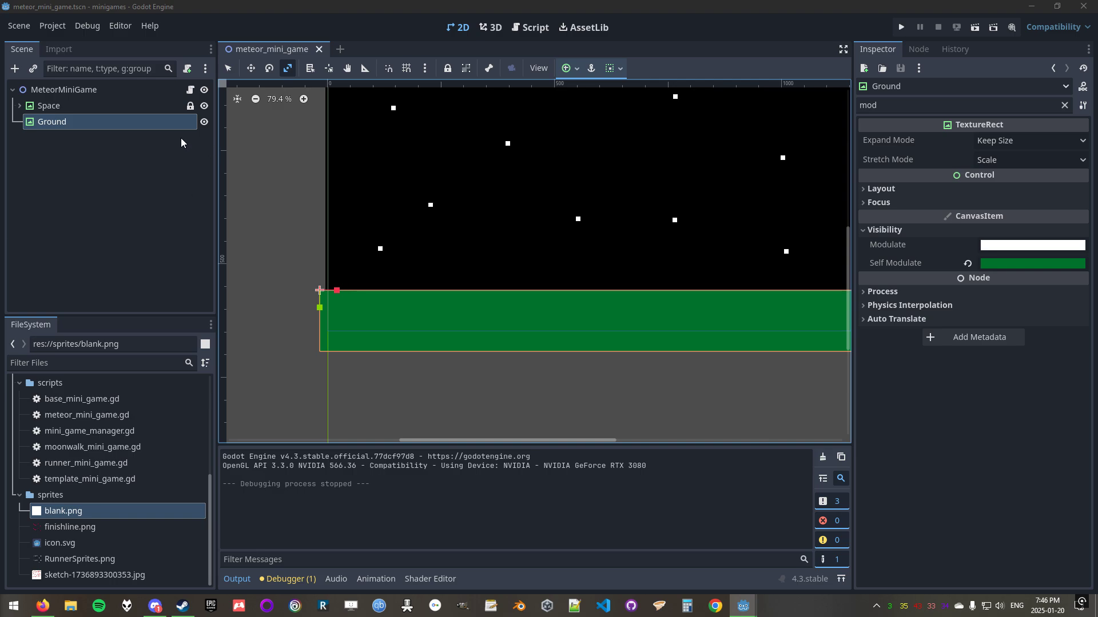
{"action": "middle_click_drag", "start_coordinate": [594, 310], "coordinate": [514, 374]}
{"action": "scroll", "coordinate": [542, 322], "scroll_direction": "down", "scroll_amount": 1}
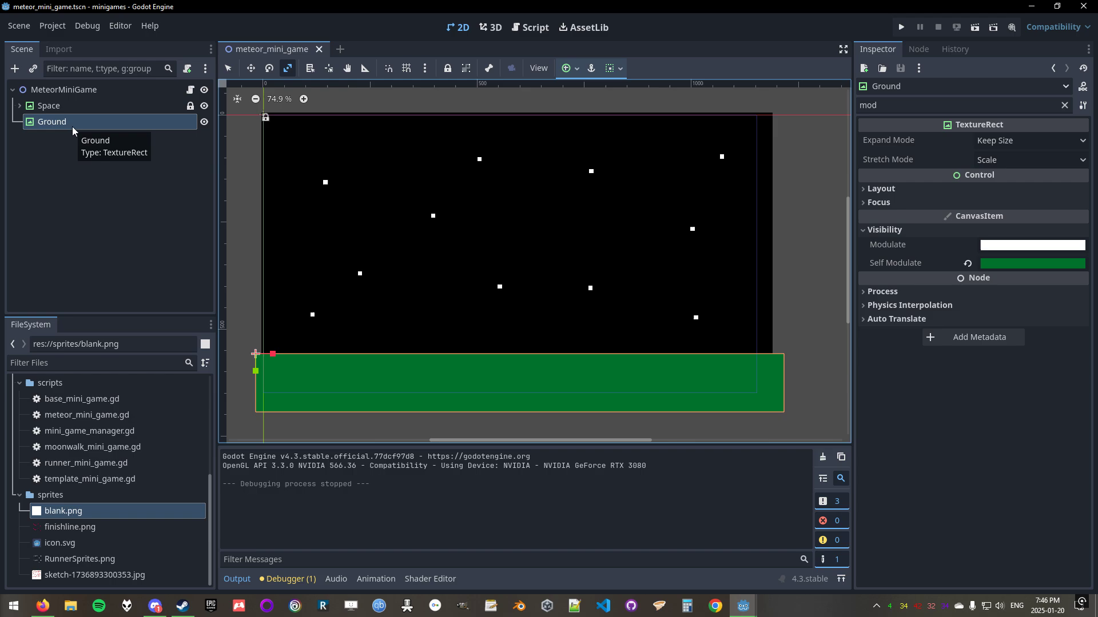
{"action": "key", "text": "alt+Tab"}
{"action": "key", "text": "Tab"}
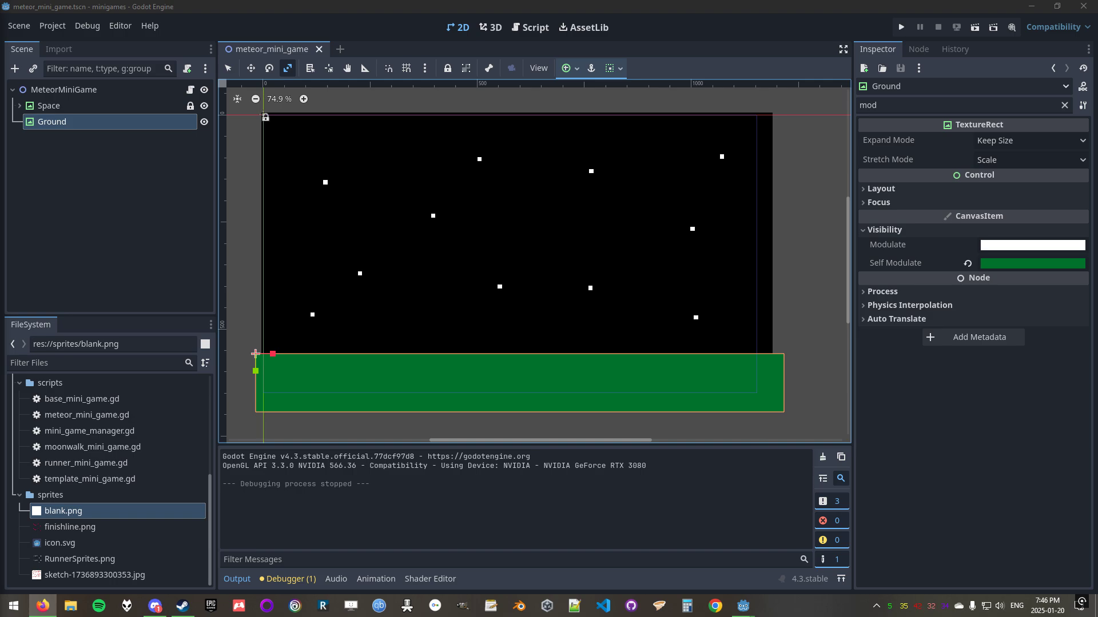
Add a CollisionShape2D node as a child of Ground and read its configuration warning.
{"action": "left_click", "coordinate": [51, 123]}
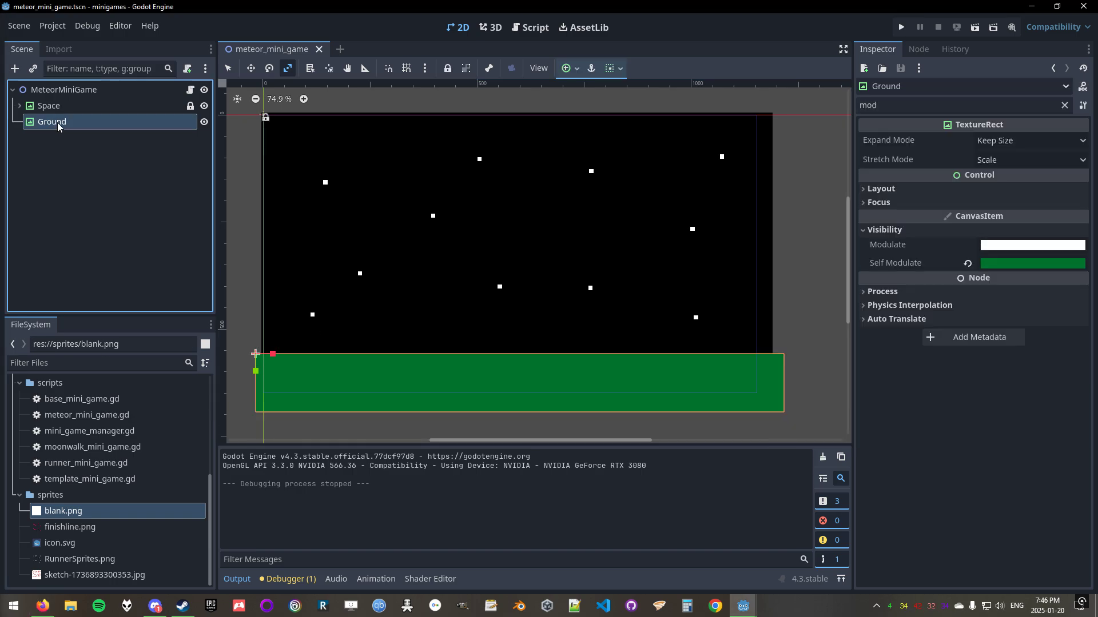
{"action": "right_click", "coordinate": [57, 122]}
{"action": "mouse_move", "coordinate": [94, 136]}
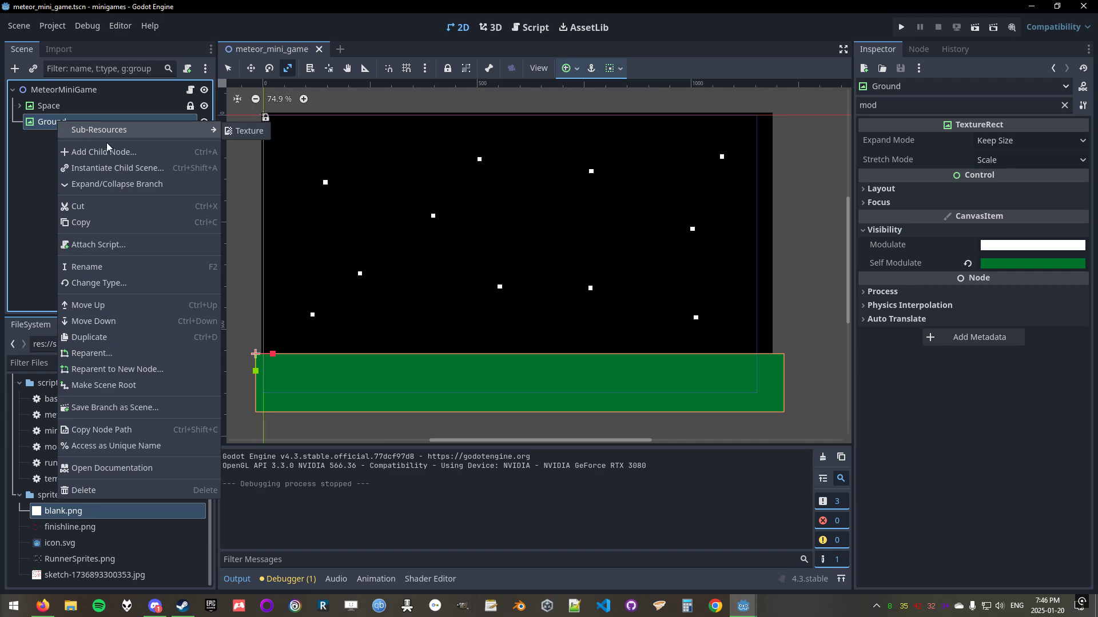
{"action": "left_click", "coordinate": [149, 153]}
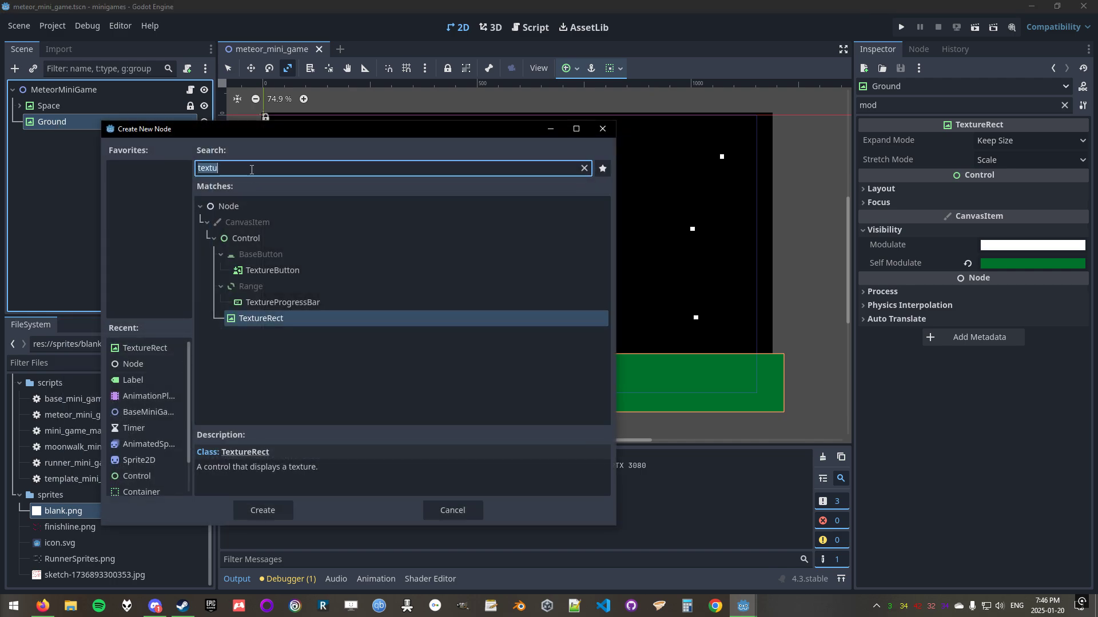
{"action": "type", "text": "coll"}
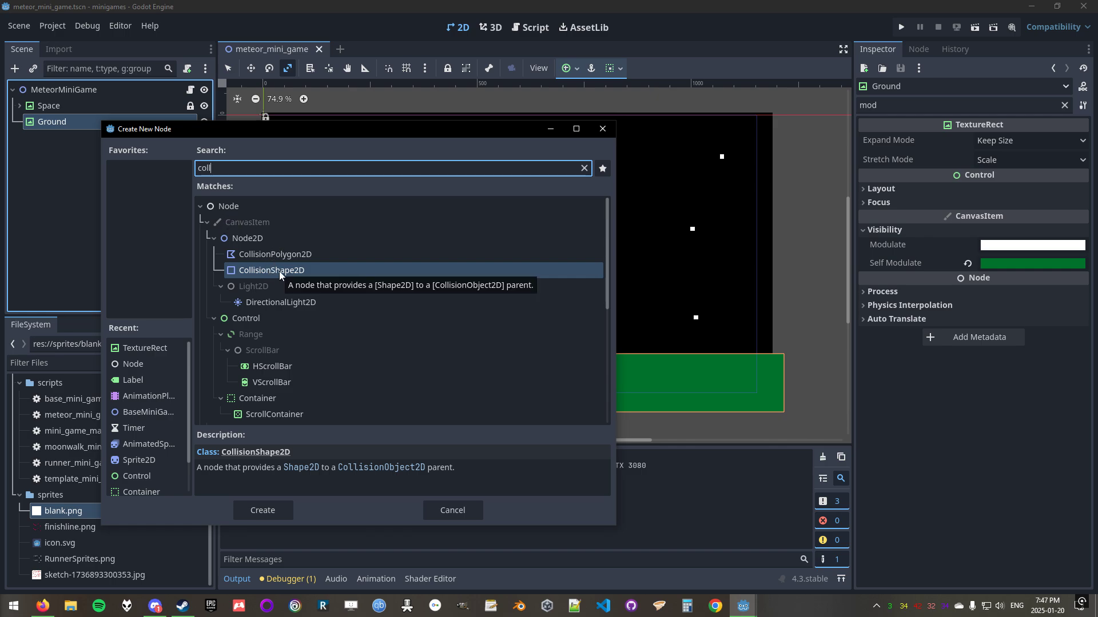
{"action": "double_click", "coordinate": [279, 271]}
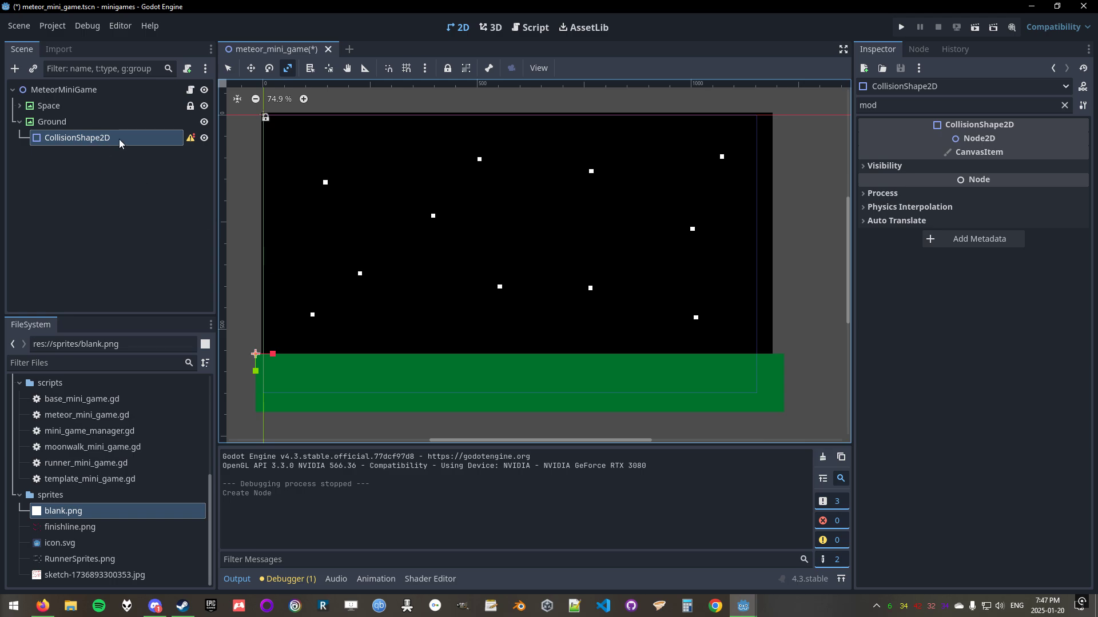
{"action": "mouse_move", "coordinate": [191, 143]}
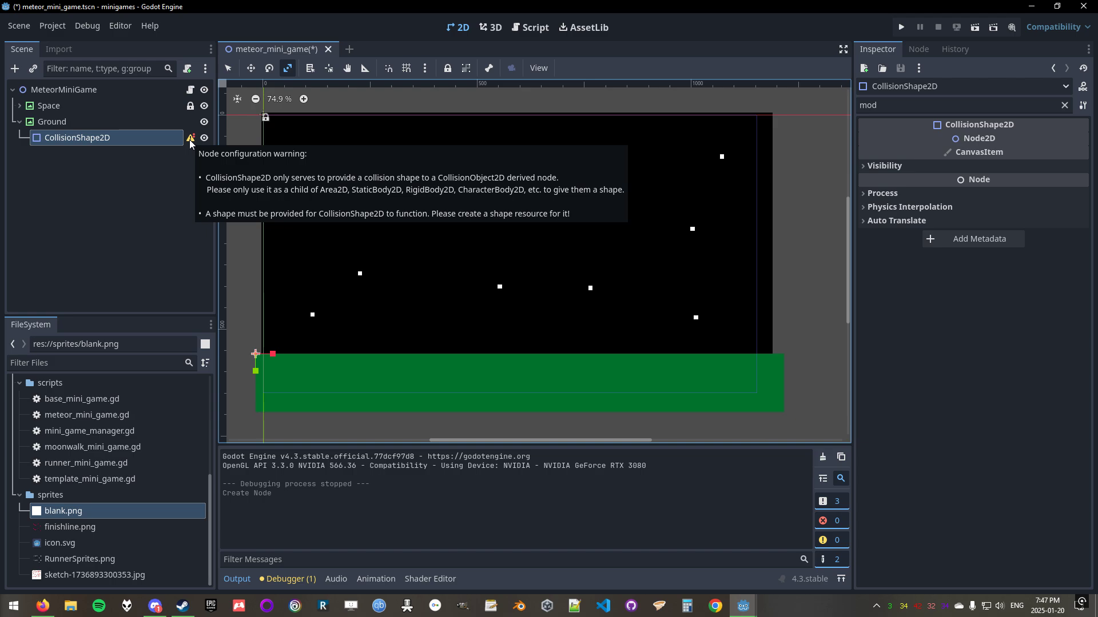
Add an Area2D node as a child of Ground and reparent the CollisionShape2D under it.
{"action": "right_click", "coordinate": [73, 121]}
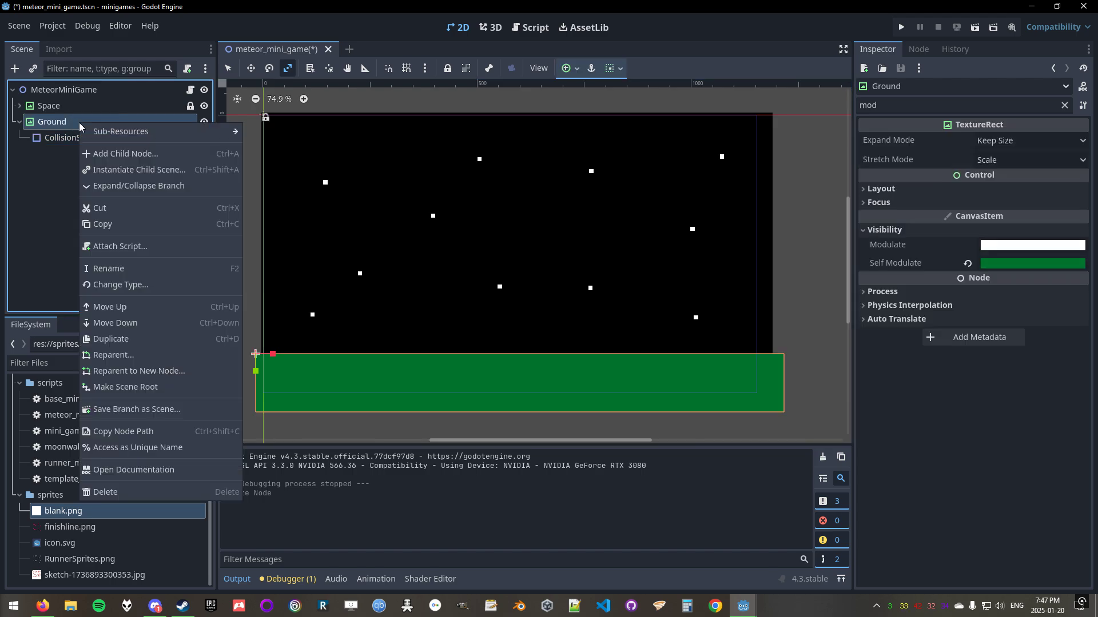
{"action": "left_click", "coordinate": [112, 149]}
{"action": "type", "text": "area"}
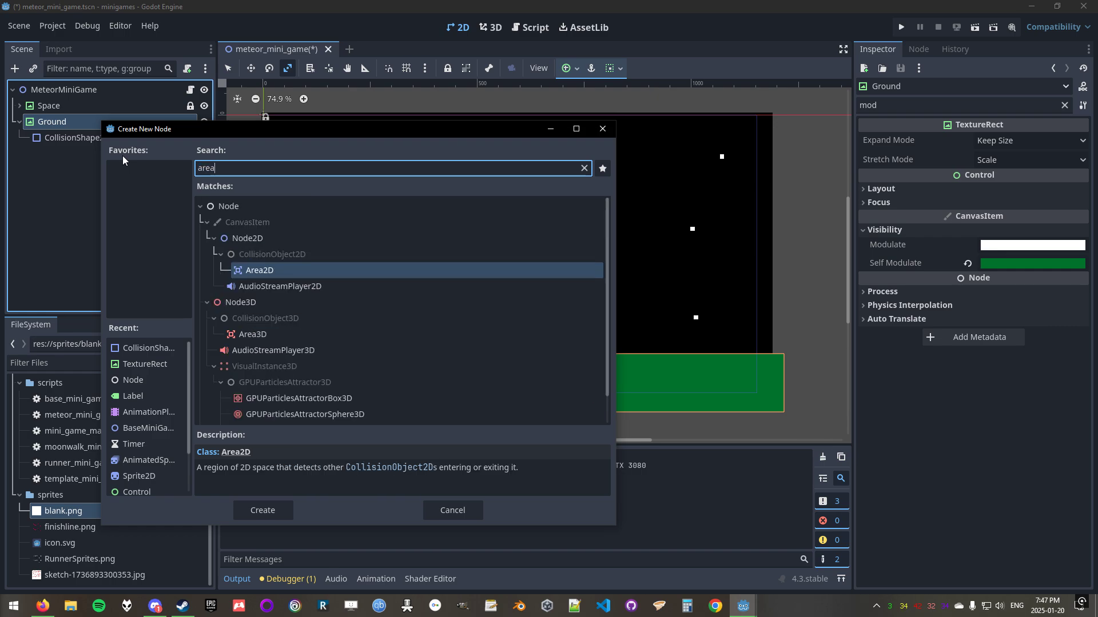
{"action": "double_click", "coordinate": [248, 275]}
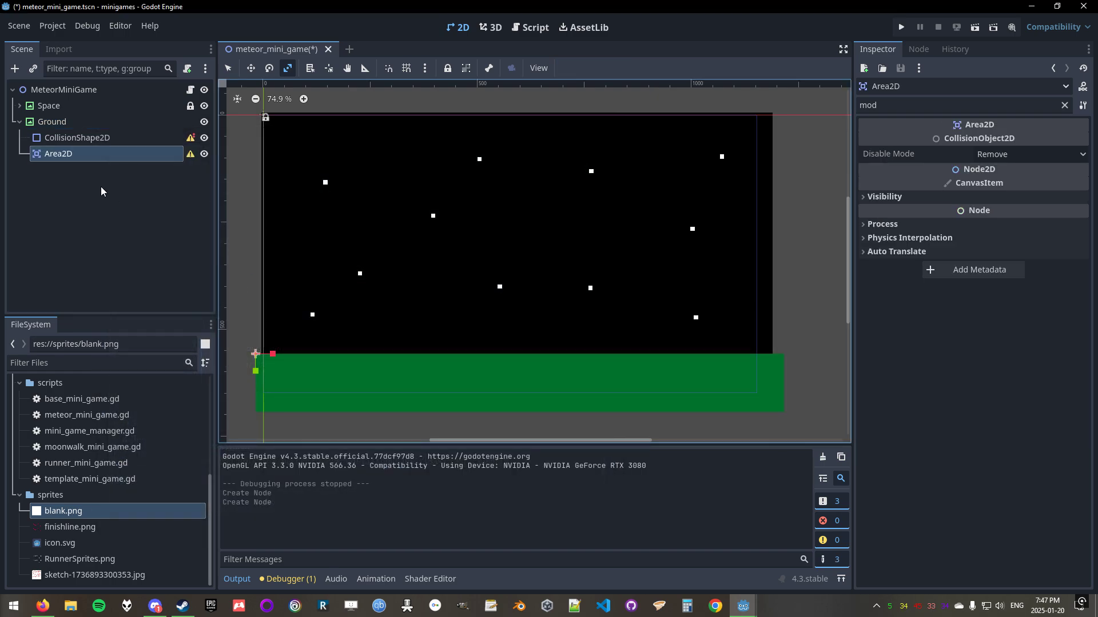
{"action": "left_click_drag", "start_coordinate": [80, 138], "coordinate": [102, 160]}
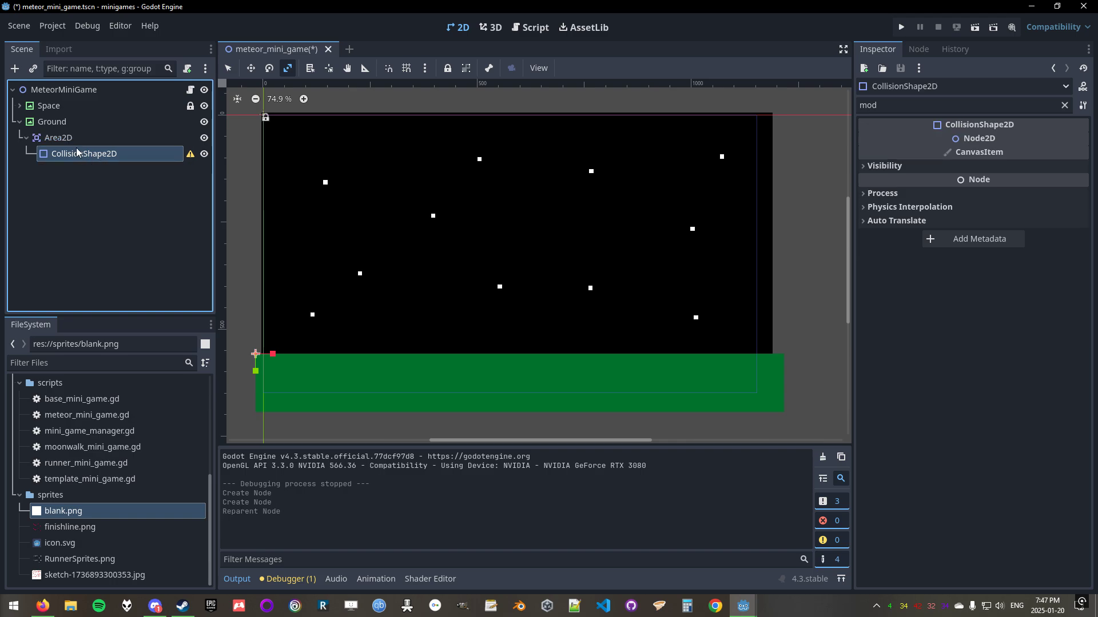
{"action": "left_click", "coordinate": [185, 154]}
Keep the Area2D's Disable Mode at Remove, clear the "mod" property filter and expand the Linear Damp settings.
{"action": "left_click", "coordinate": [149, 140]}
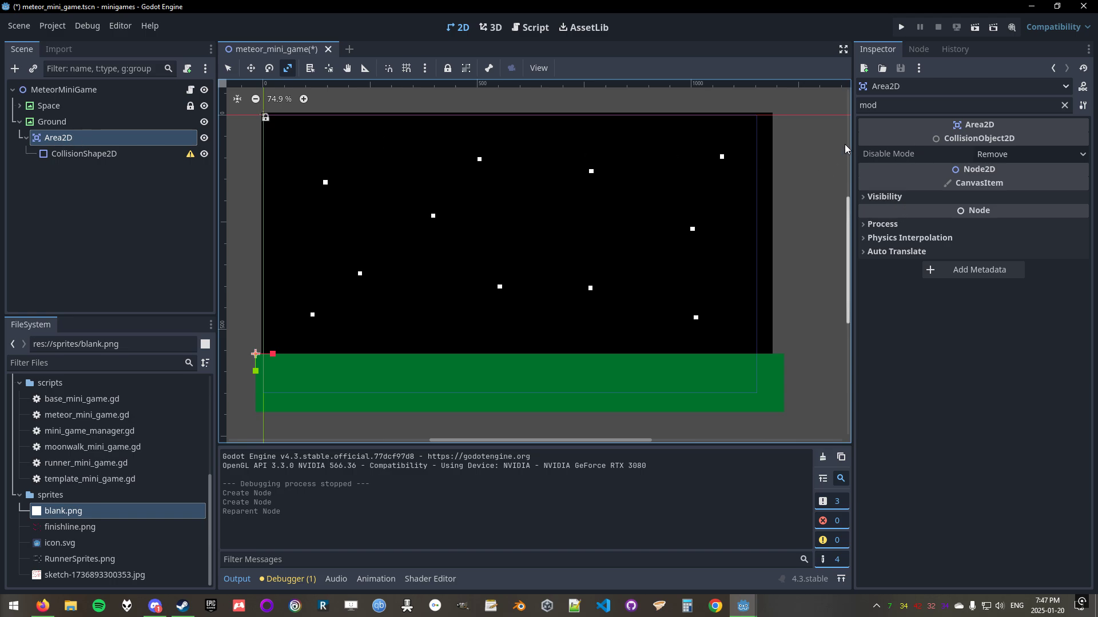
{"action": "left_click", "coordinate": [1021, 151]}
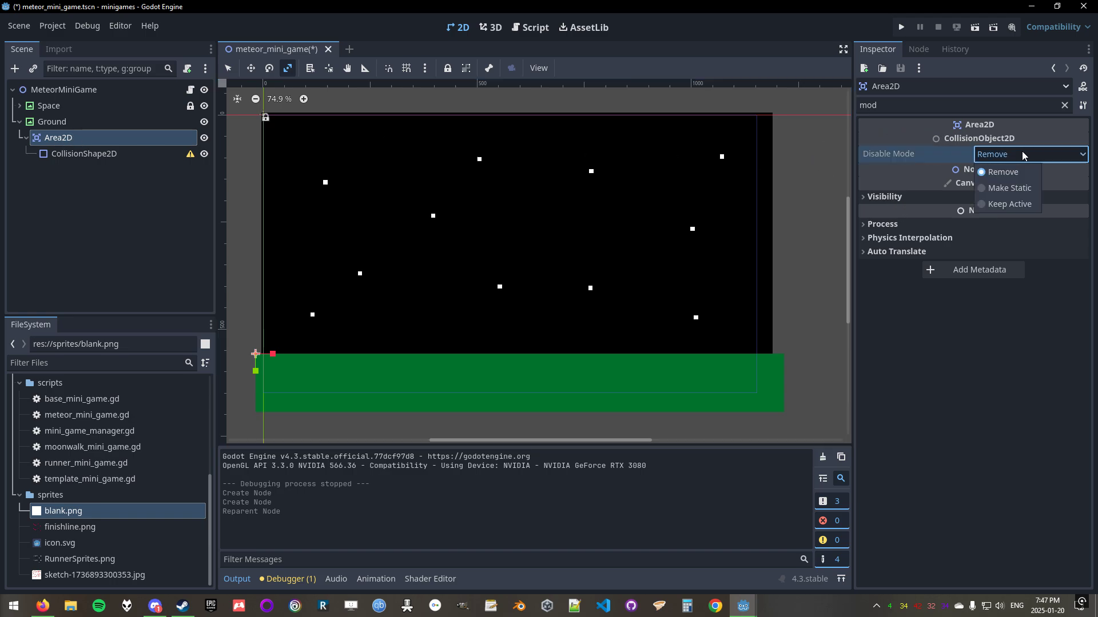
{"action": "left_click", "coordinate": [1001, 170]}
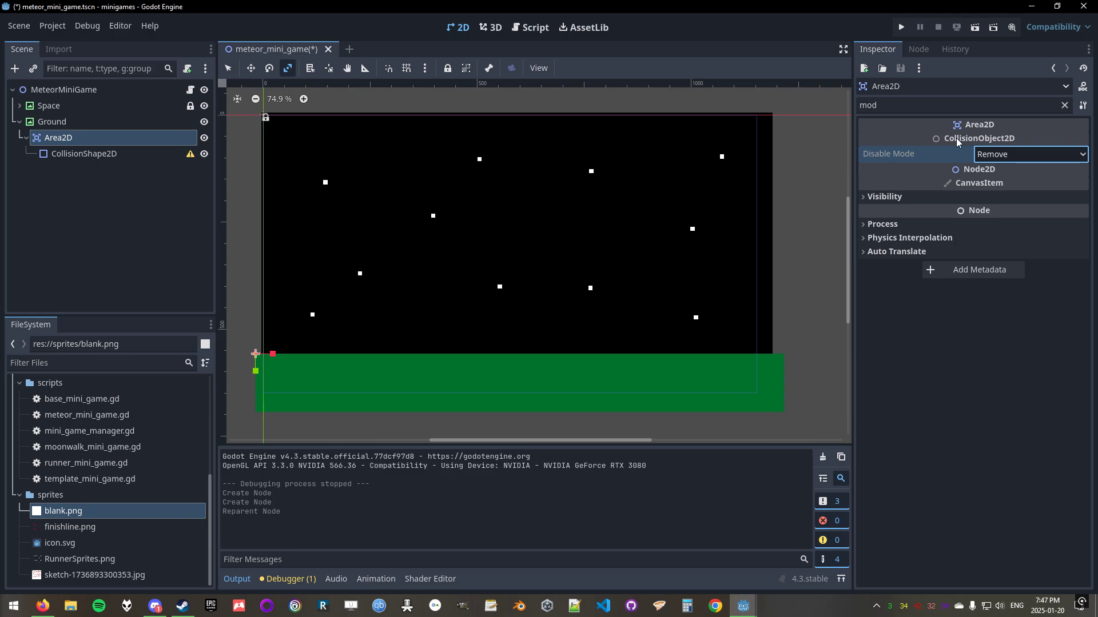
{"action": "left_click", "coordinate": [1064, 105]}
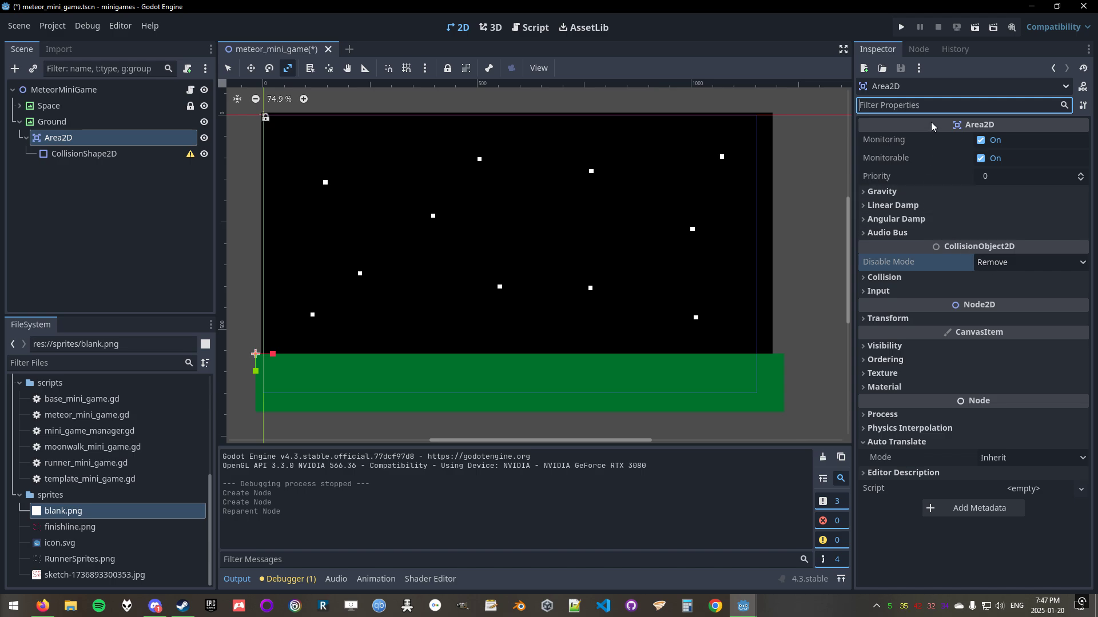
{"action": "left_click", "coordinate": [931, 207]}
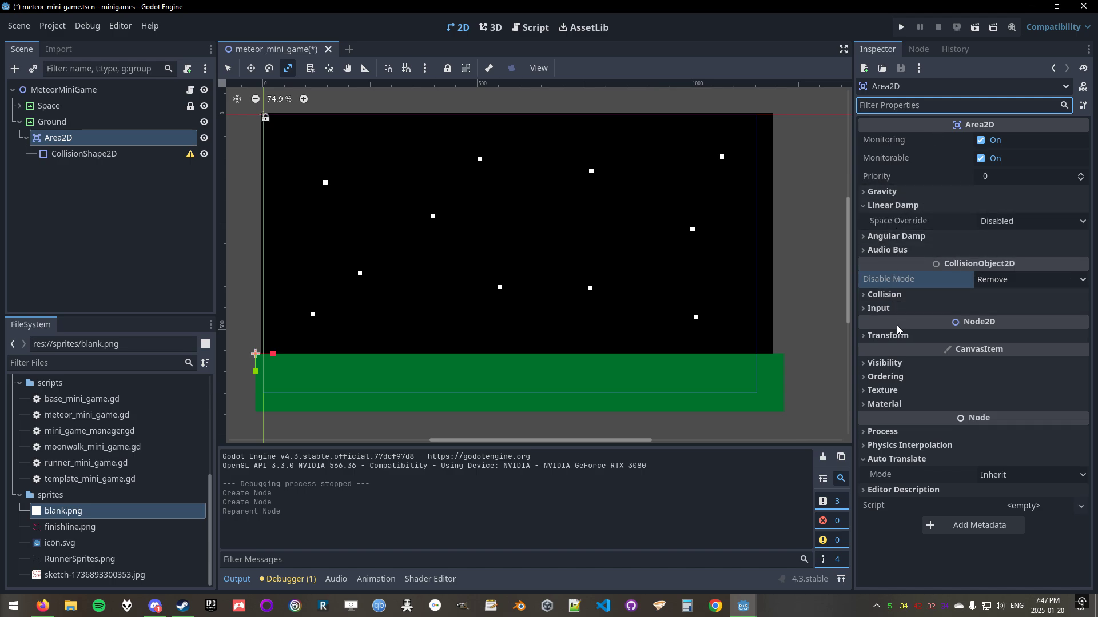
Assign a new RectangleShape2D as the CollisionShape2D's shape.
{"action": "left_click", "coordinate": [169, 155]}
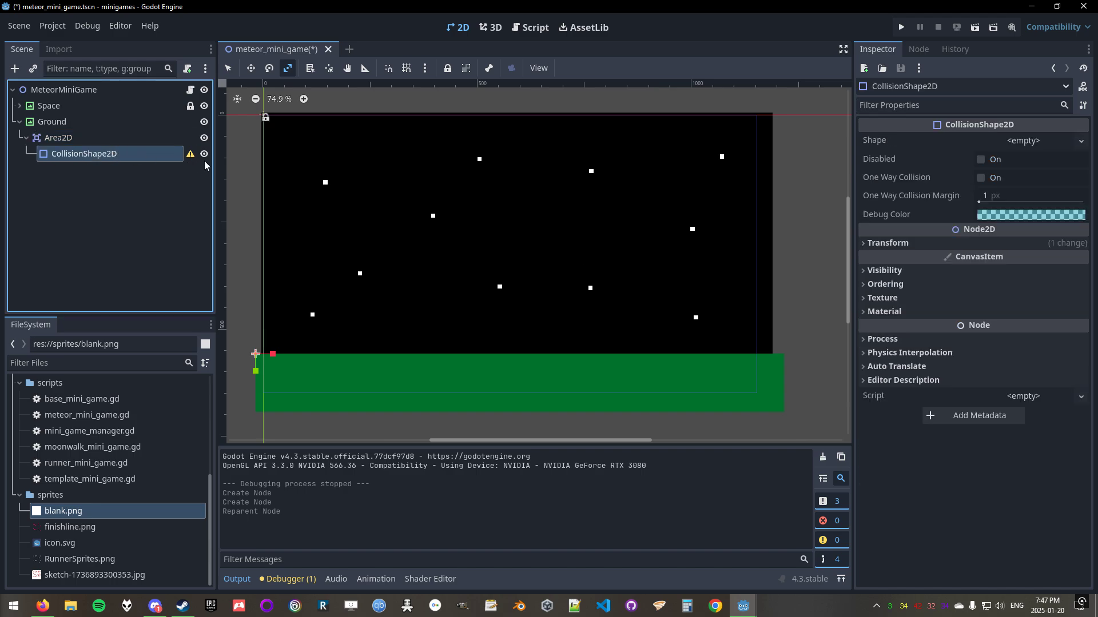
{"action": "left_click", "coordinate": [1030, 144]}
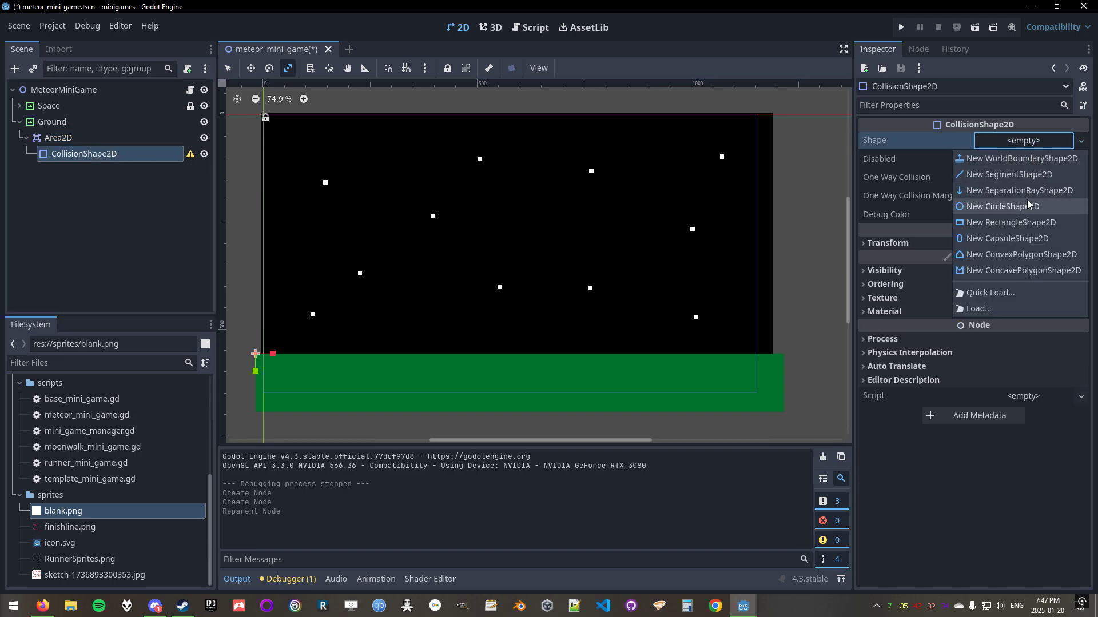
{"action": "left_click", "coordinate": [1019, 222]}
{"action": "scroll", "coordinate": [307, 322], "scroll_direction": "up", "scroll_amount": 1}
{"action": "middle_click_drag", "start_coordinate": [307, 321], "coordinate": [434, 272]}
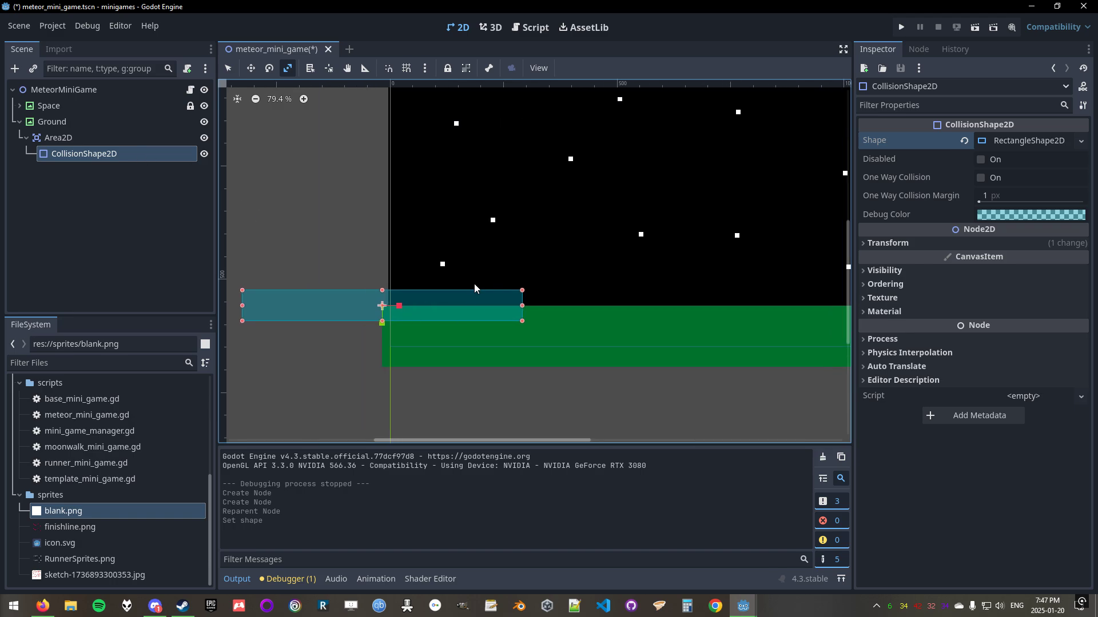
{"action": "scroll", "coordinate": [593, 215], "scroll_direction": "down", "scroll_amount": 1}
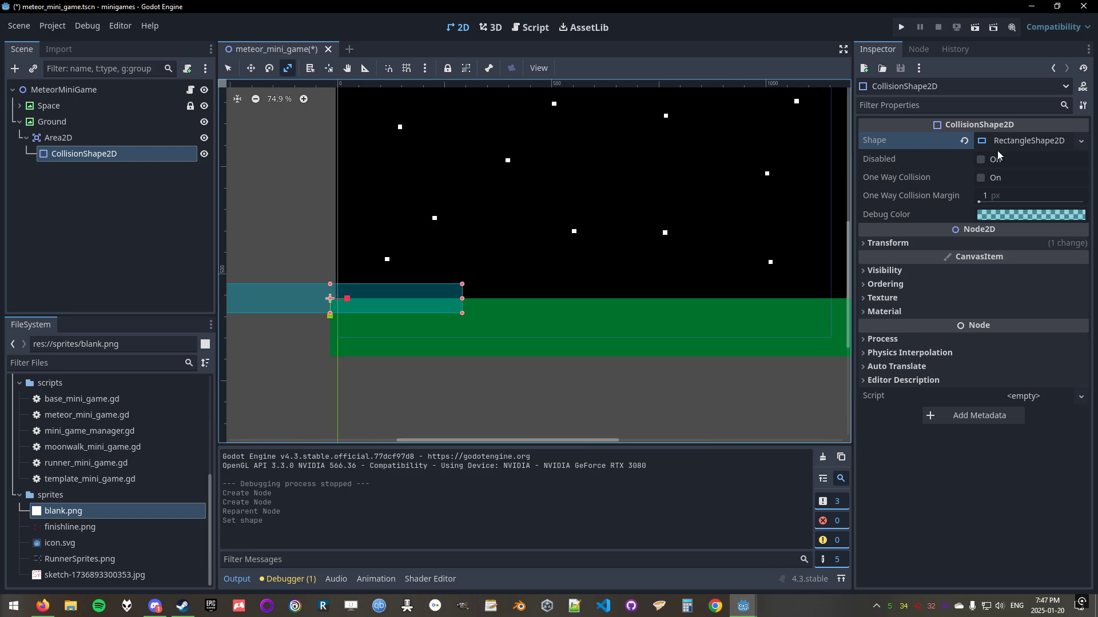
Expand the rectangle shape's properties and scale the CollisionShape2D to about (-30.16, -3.75).
{"action": "left_click", "coordinate": [1013, 142]}
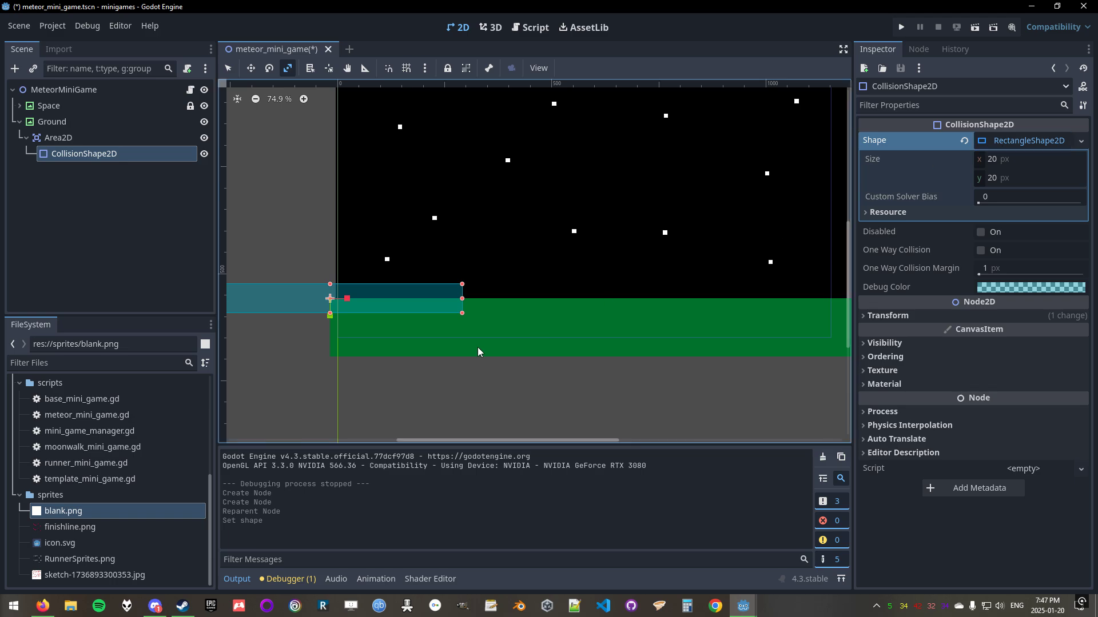
{"action": "middle_click_drag", "start_coordinate": [478, 347], "coordinate": [477, 340]}
{"action": "left_click_drag", "start_coordinate": [339, 302], "coordinate": [385, 303]}
{"action": "middle_click_drag", "start_coordinate": [470, 339], "coordinate": [455, 358]}
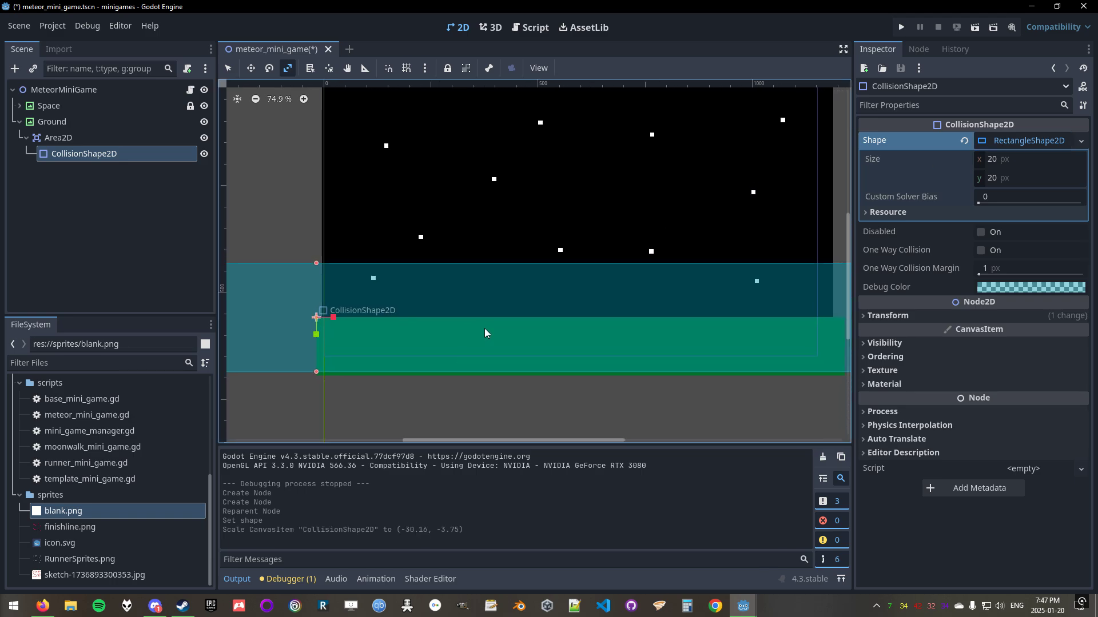
{"action": "scroll", "coordinate": [485, 328], "scroll_direction": "down", "scroll_amount": 2, "text": "ctrl"}
{"action": "scroll", "coordinate": [469, 327], "scroll_direction": "down", "scroll_amount": 6}
{"action": "scroll", "coordinate": [454, 325], "scroll_direction": "down", "scroll_amount": 1}
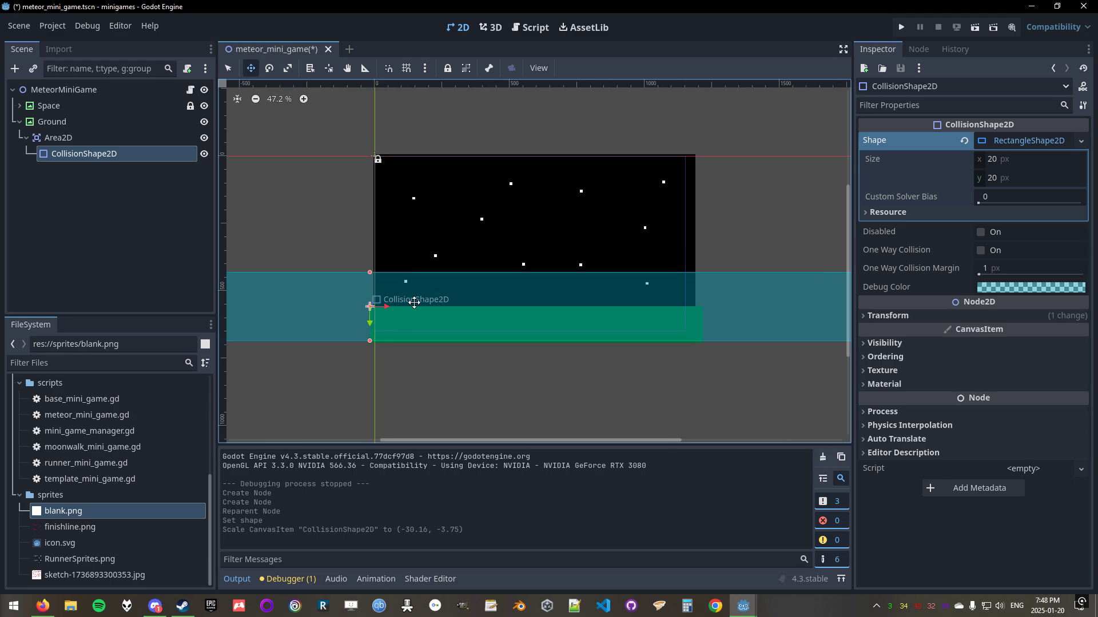
Move the CollisionShape2D to about (18, 46) and rescale it to about (-3.18, 4.6), covering the green ground from its upper edge.
{"action": "key", "text": "w"}
{"action": "left_click_drag", "start_coordinate": [378, 305], "coordinate": [541, 329]}
{"action": "key", "text": "s"}
{"action": "key", "text": "w"}
{"action": "scroll", "coordinate": [539, 334], "scroll_direction": "up", "scroll_amount": 1}
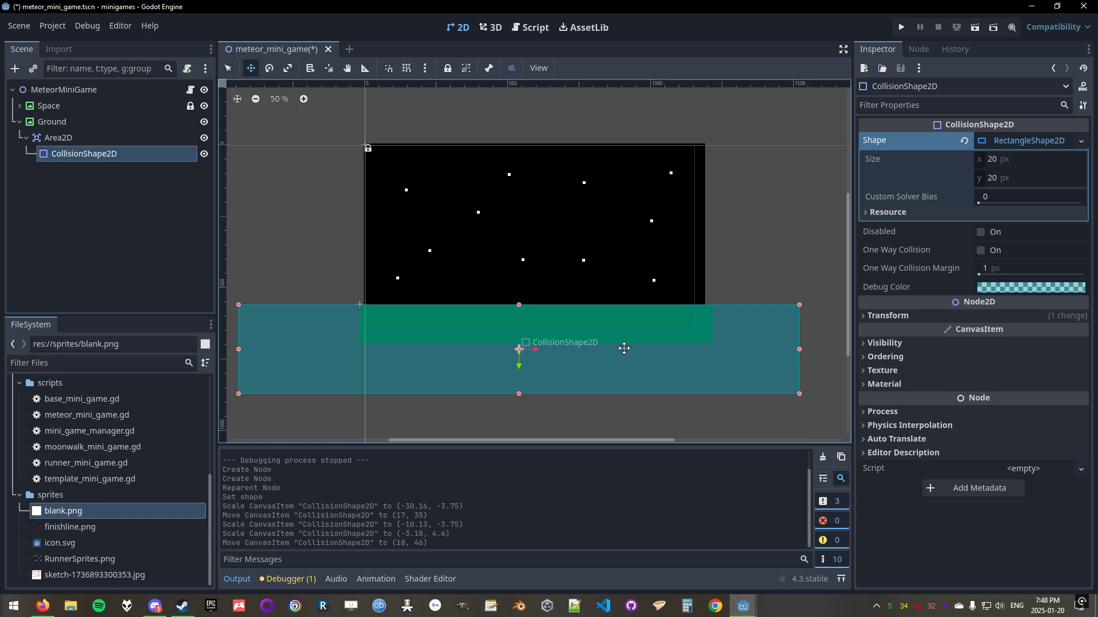
{"action": "scroll", "coordinate": [625, 346], "scroll_direction": "up", "scroll_amount": 2}
{"action": "middle_click_drag", "start_coordinate": [532, 297], "coordinate": [604, 348]}
{"action": "middle_click_drag", "start_coordinate": [551, 312], "coordinate": [499, 315]}
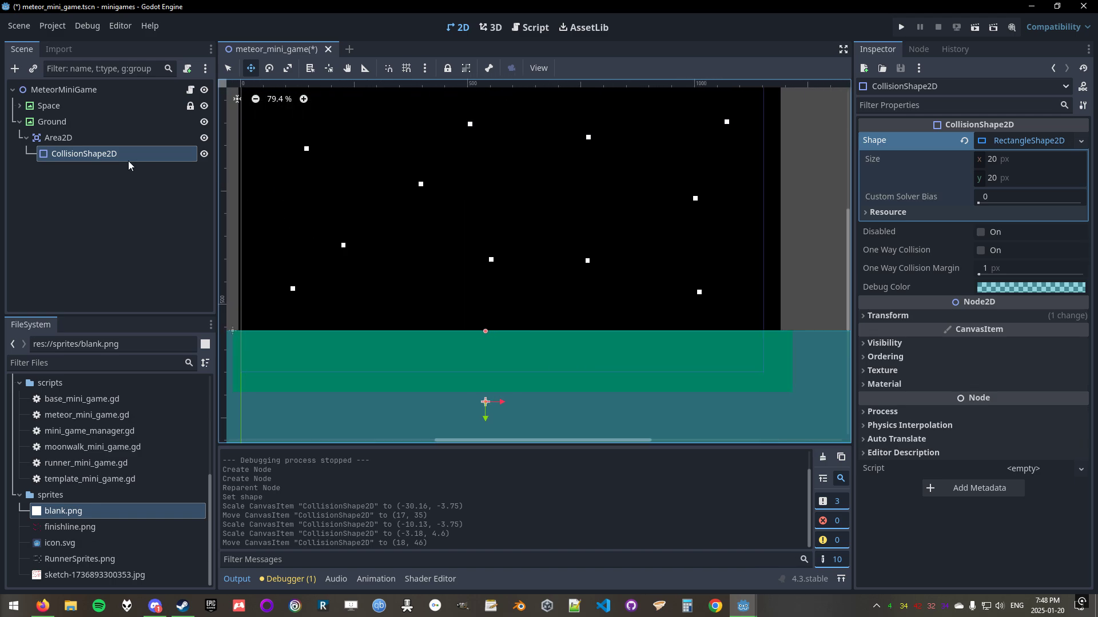
Go through the Ground, Area2D and CollisionShape2D nodes and save the meteor_mini_game scene.
{"action": "left_click", "coordinate": [106, 132]}
{"action": "left_click", "coordinate": [106, 126]}
{"action": "left_click", "coordinate": [105, 152]}
{"action": "left_click", "coordinate": [106, 127]}
{"action": "left_click", "coordinate": [92, 143]}
{"action": "left_click", "coordinate": [92, 153]}
{"action": "key", "text": "ctrl+s"}
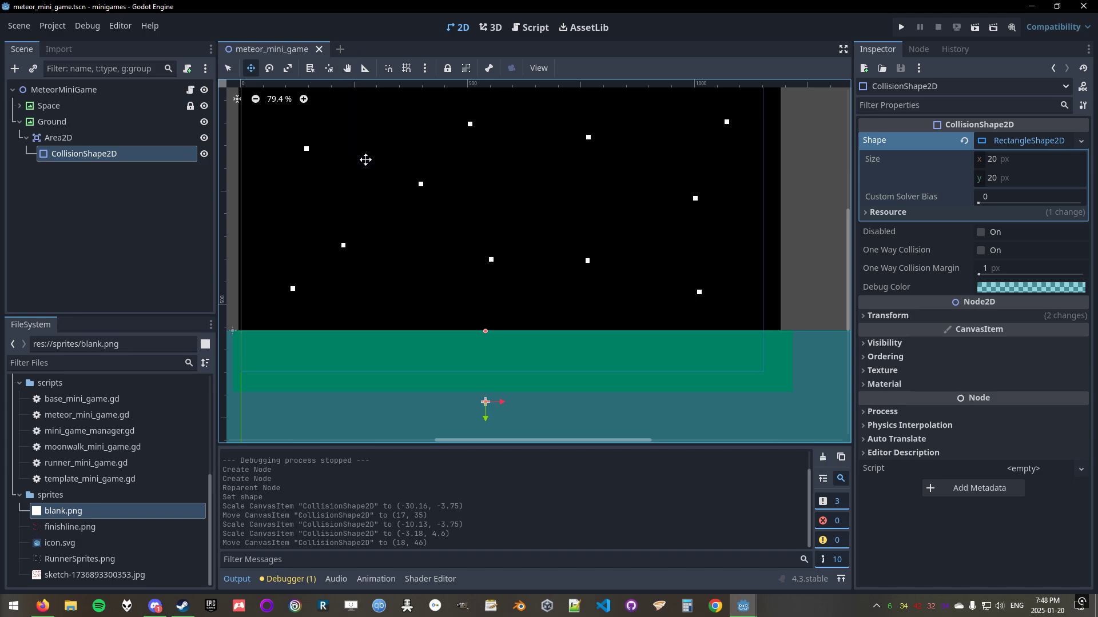
Select the Space node to view its properties.
{"action": "scroll", "coordinate": [355, 163], "scroll_direction": "left", "scroll_amount": 1}
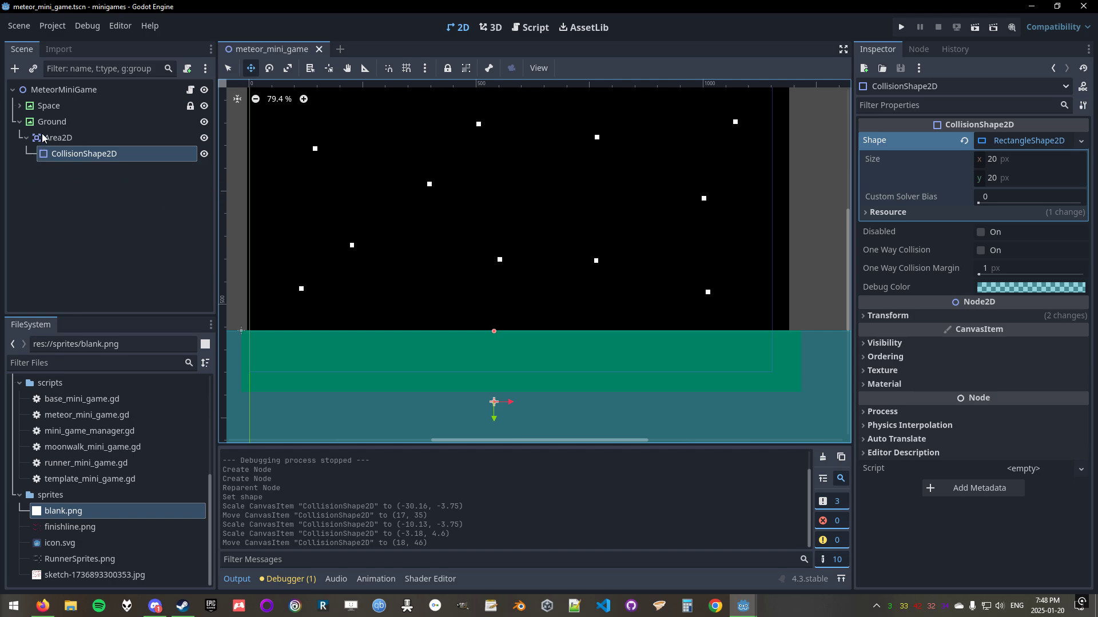
{"action": "left_click", "coordinate": [70, 106]}
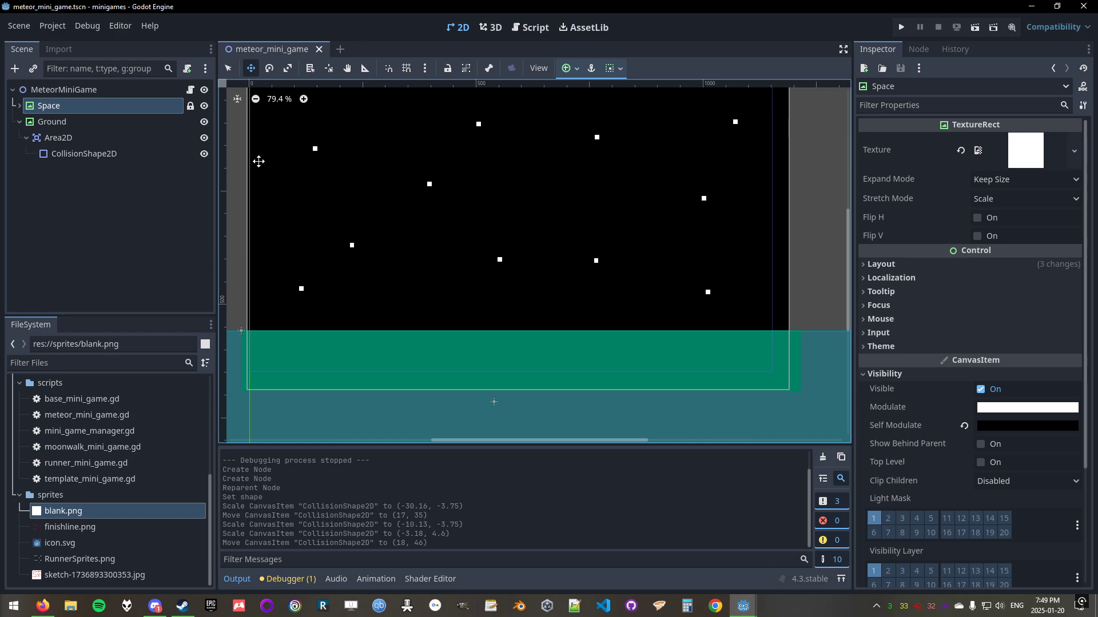
Create a new scene with a Node2D root and add an Area2D node as its child.
{"action": "left_click", "coordinate": [342, 49]}
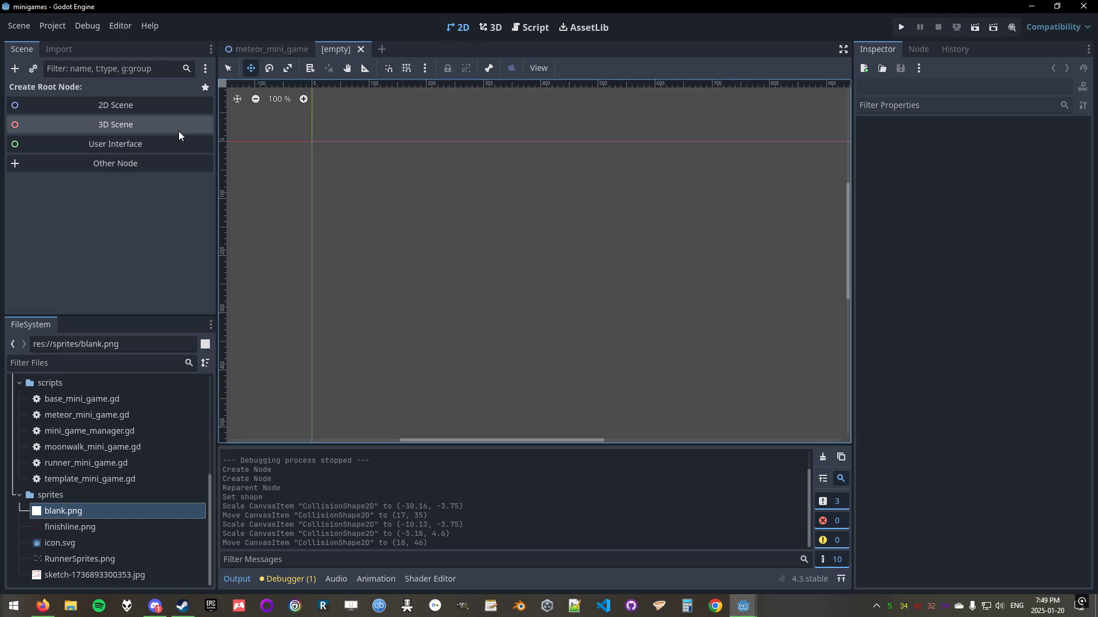
{"action": "left_click", "coordinate": [129, 105]}
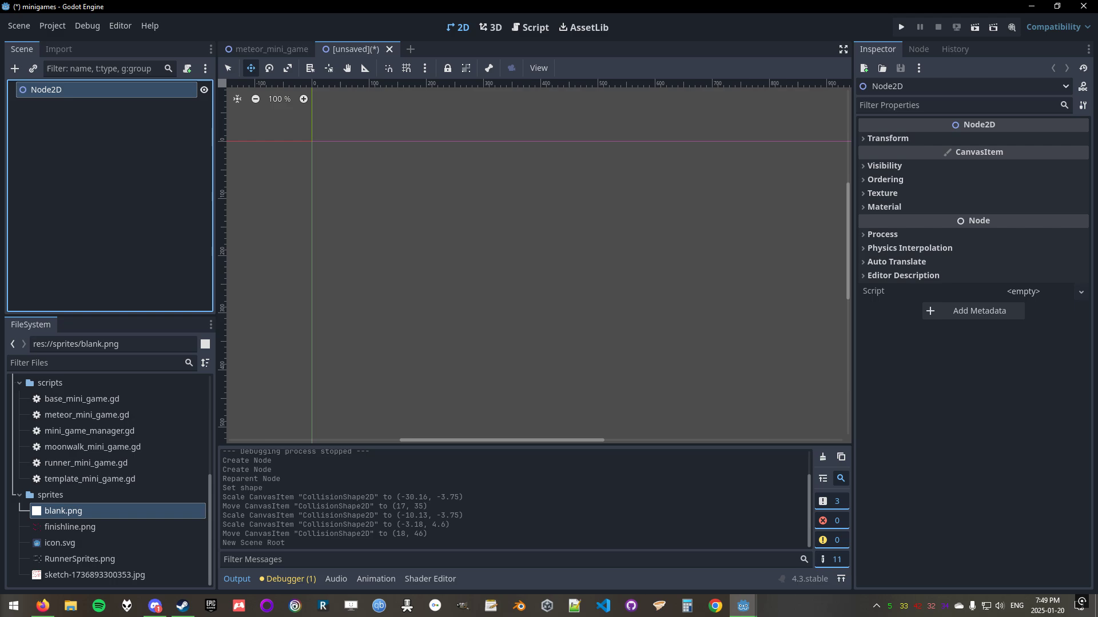
{"action": "key", "text": "ctrl+a"}
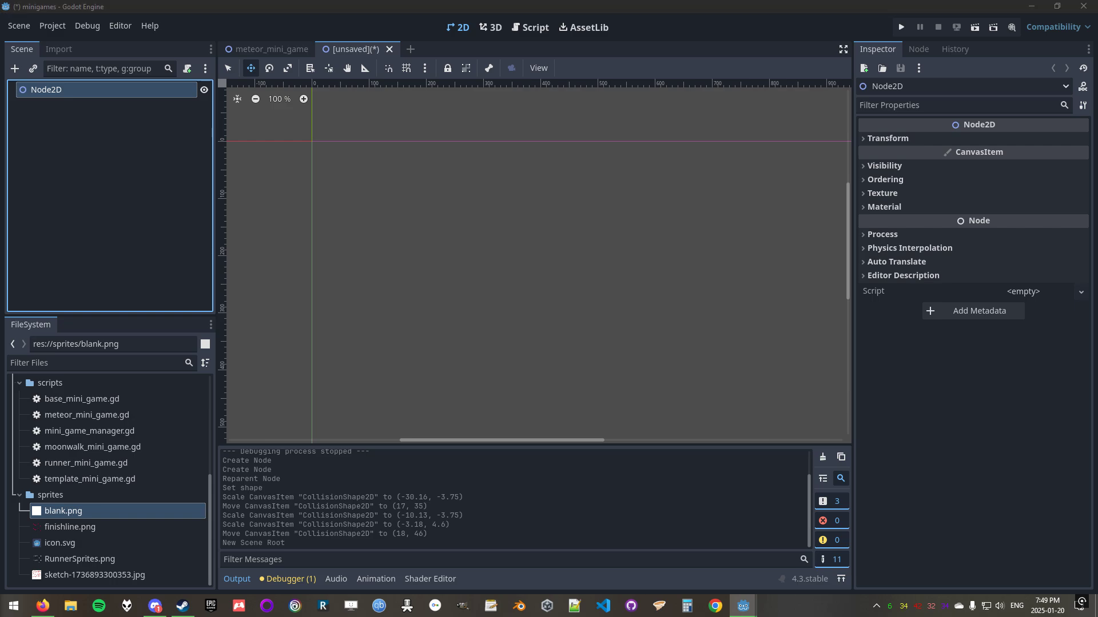
{"action": "left_click", "coordinate": [71, 87]}
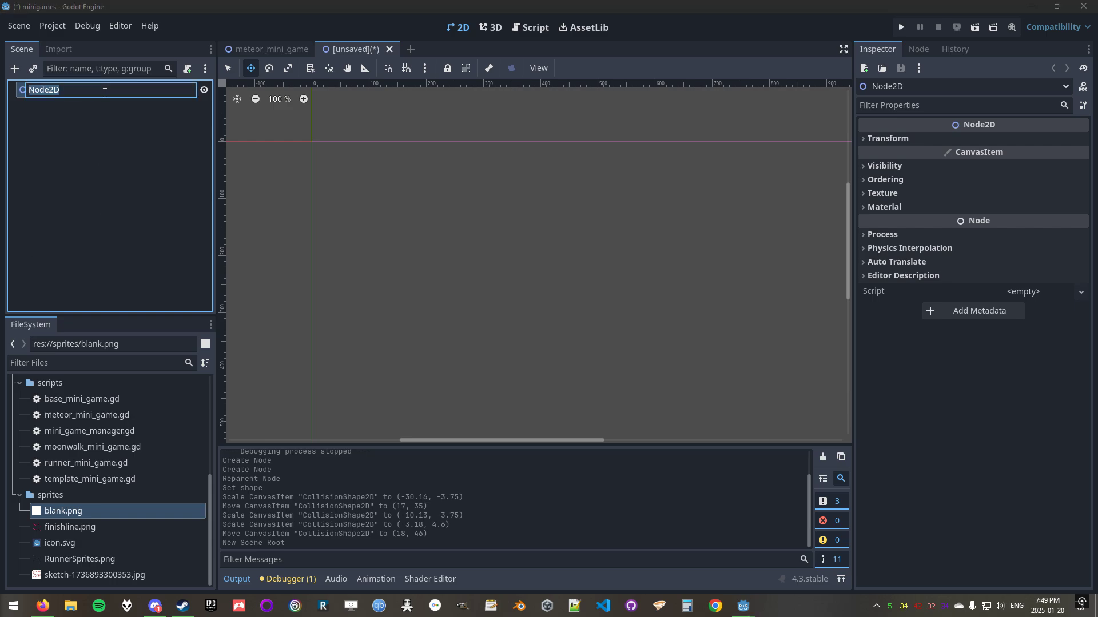
{"action": "right_click", "coordinate": [154, 93]}
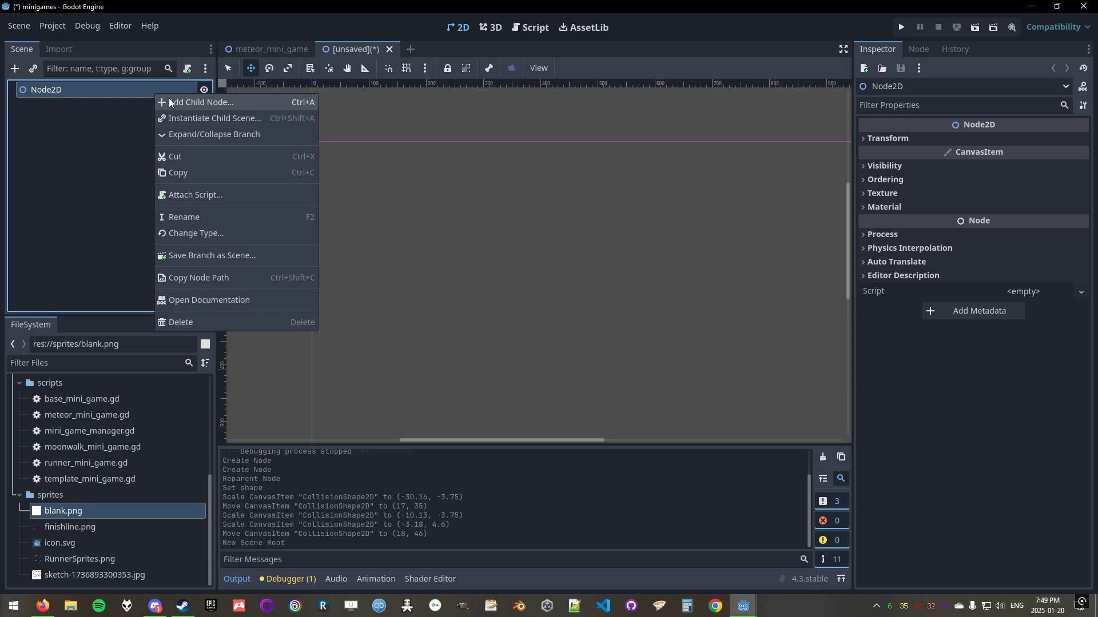
{"action": "left_click", "coordinate": [172, 100]}
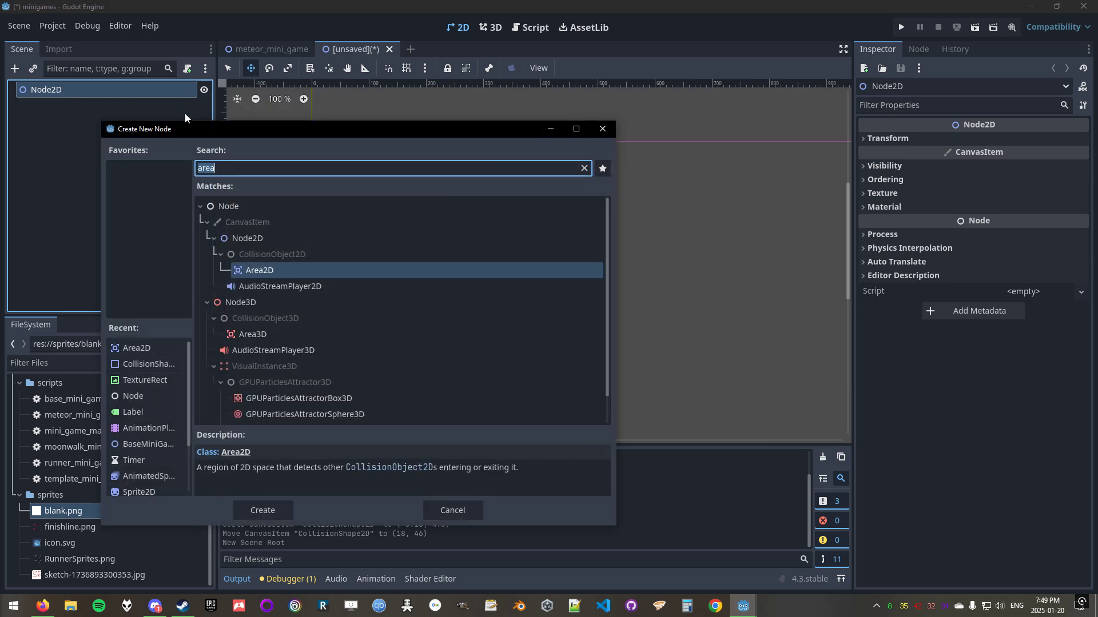
{"action": "double_click", "coordinate": [269, 273]}
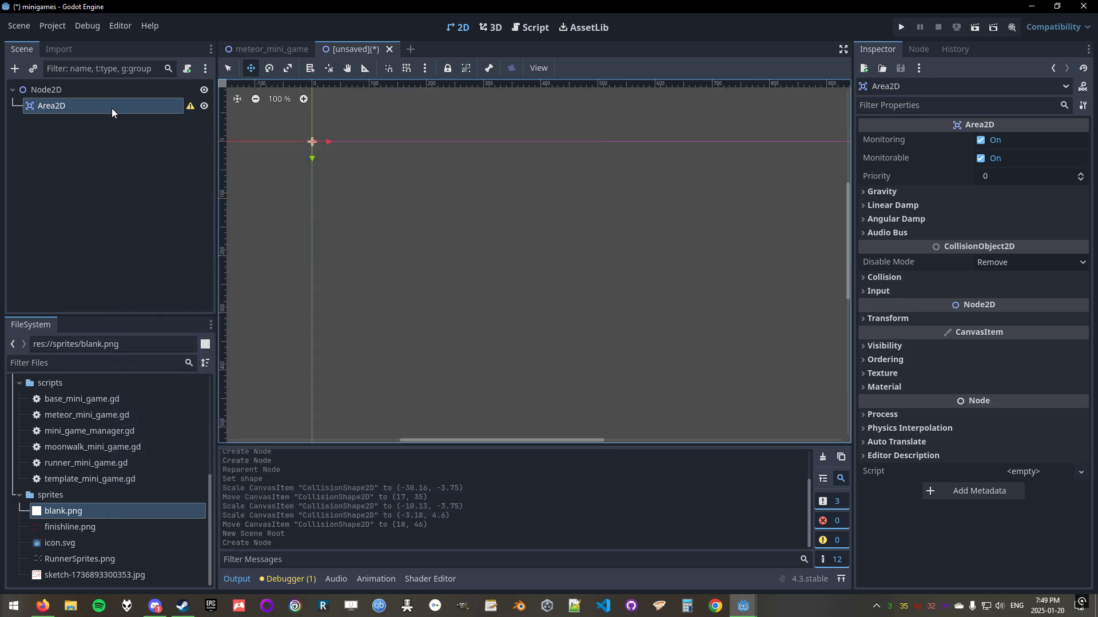
Make the Area2D the scene root and delete the leftover Node2D.
{"action": "right_click", "coordinate": [56, 105]}
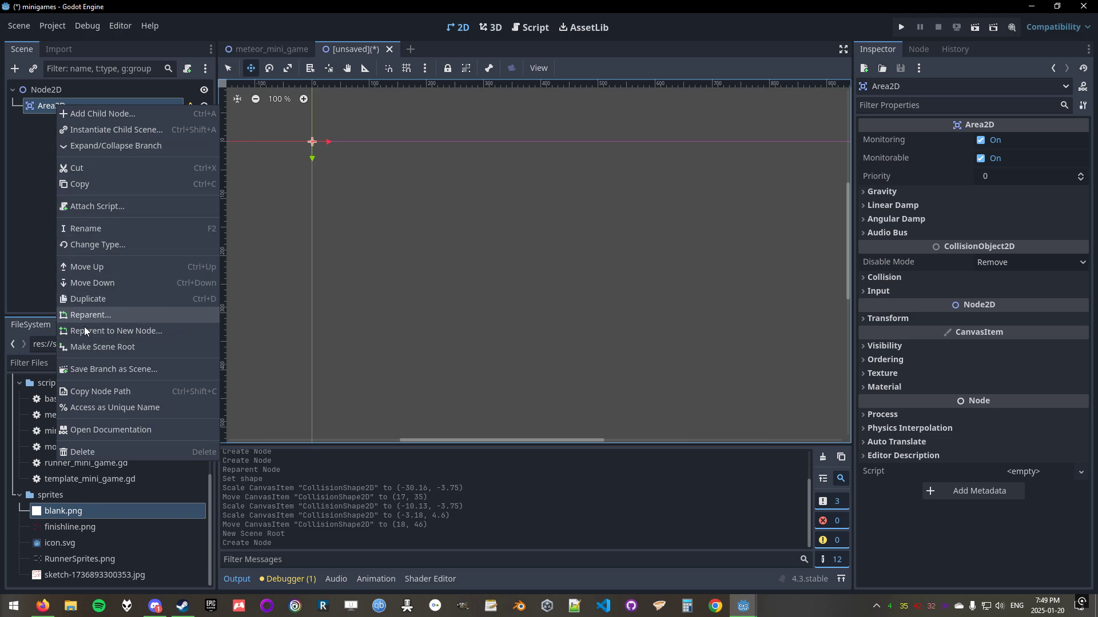
{"action": "left_click", "coordinate": [93, 348]}
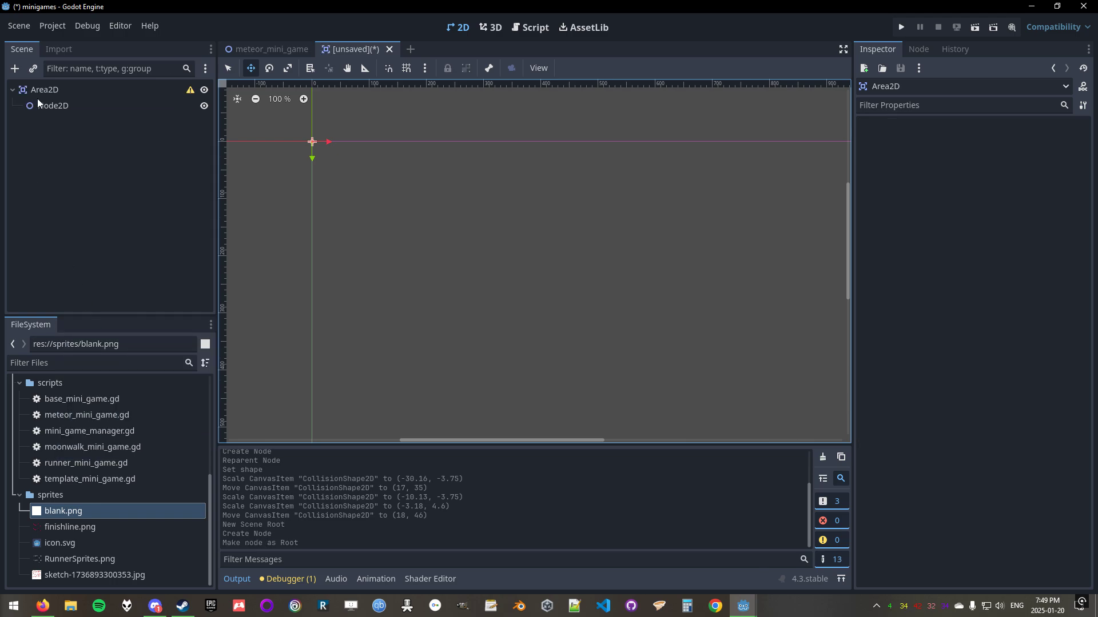
{"action": "left_click", "coordinate": [75, 107]}
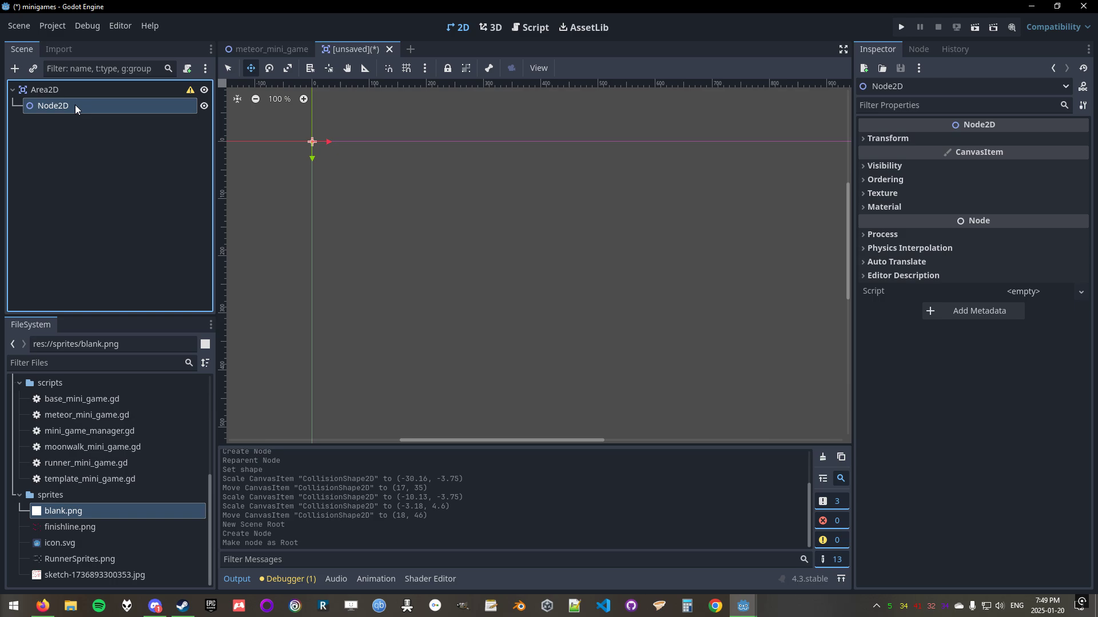
{"action": "key", "text": "Delete"}
{"action": "left_click", "coordinate": [525, 318]}
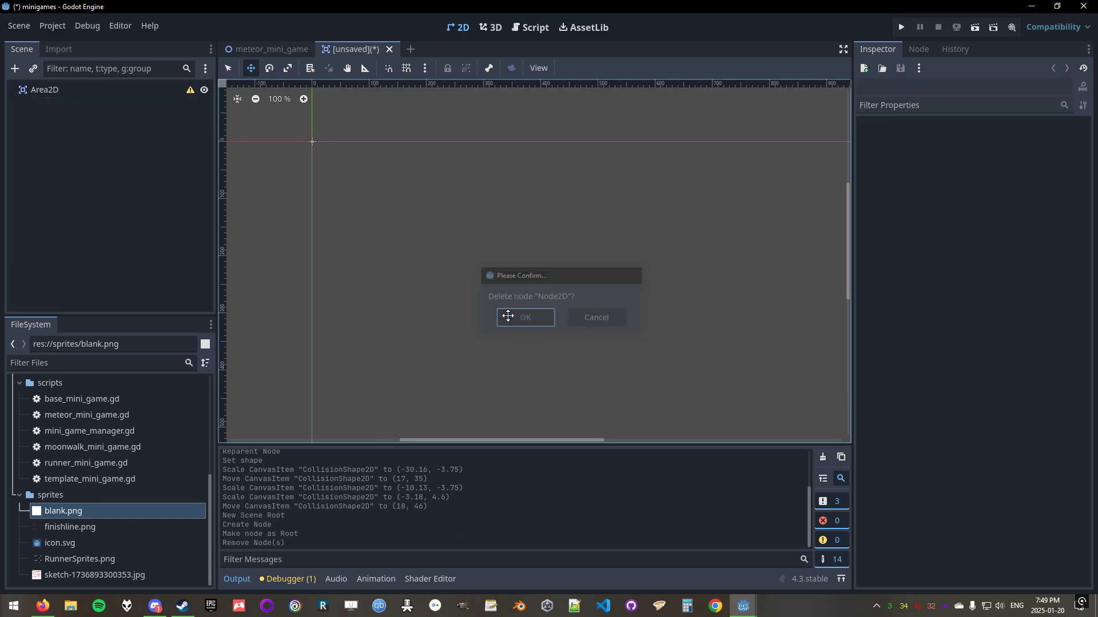
Add a CollisionShape2D node as a child of the Area2D root.
{"action": "left_click", "coordinate": [75, 86]}
{"action": "right_click", "coordinate": [75, 87]}
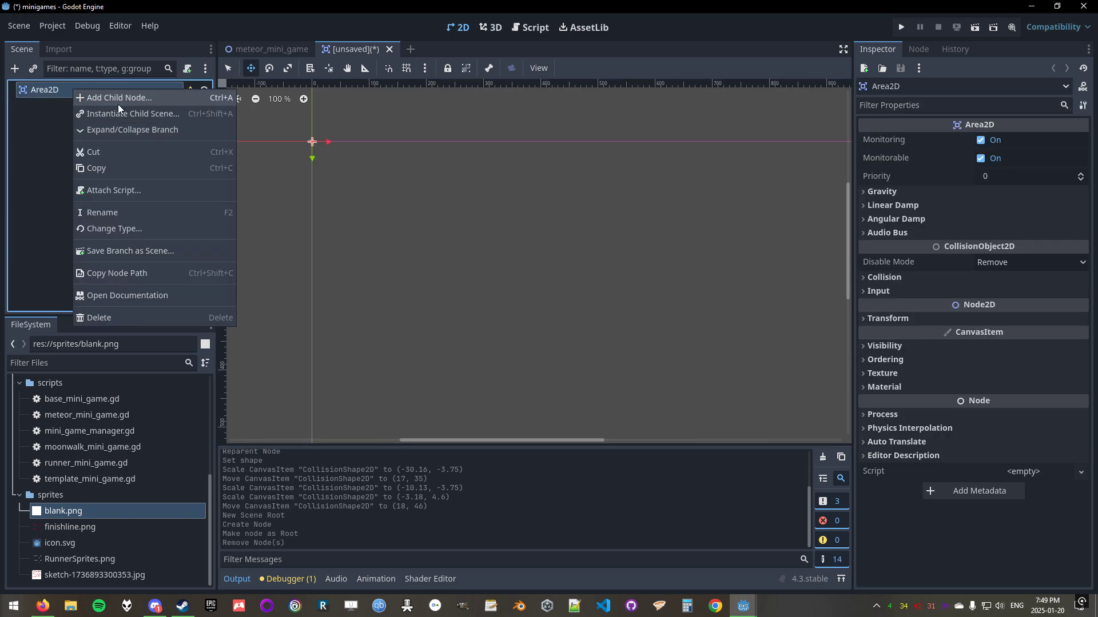
{"action": "left_click", "coordinate": [119, 98]}
{"action": "type", "text": "col"}
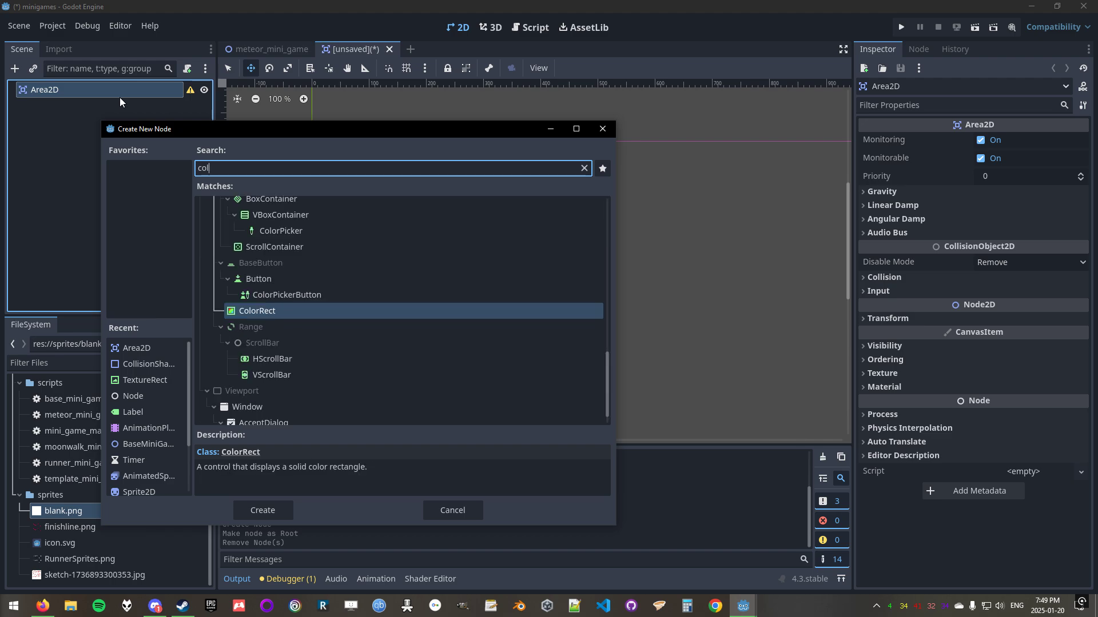
{"action": "type", "text": "l"}
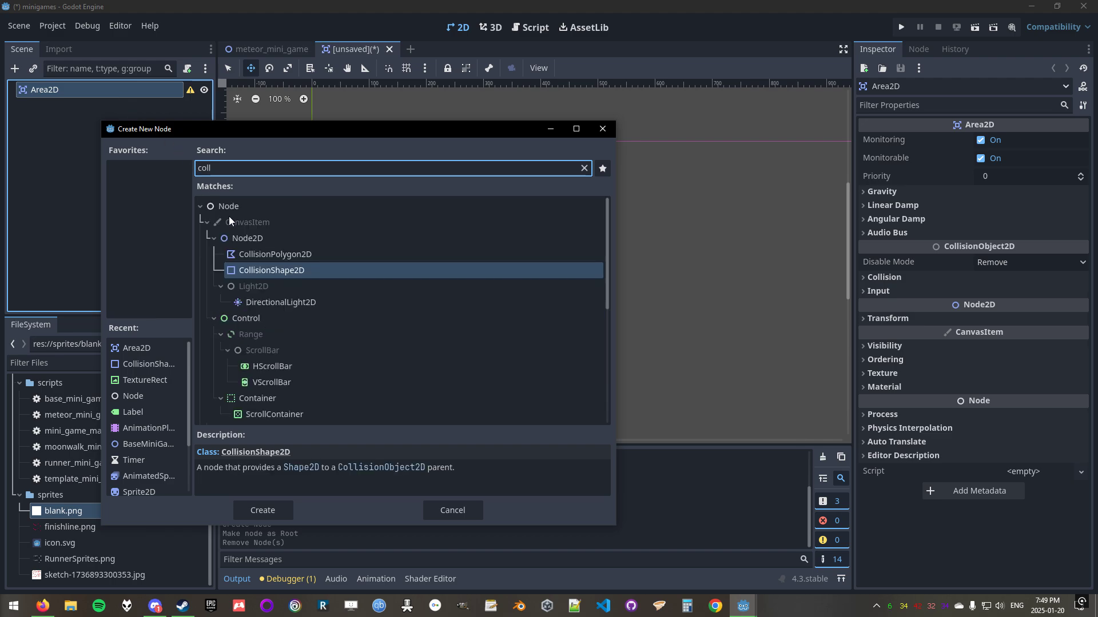
{"action": "double_click", "coordinate": [253, 270]}
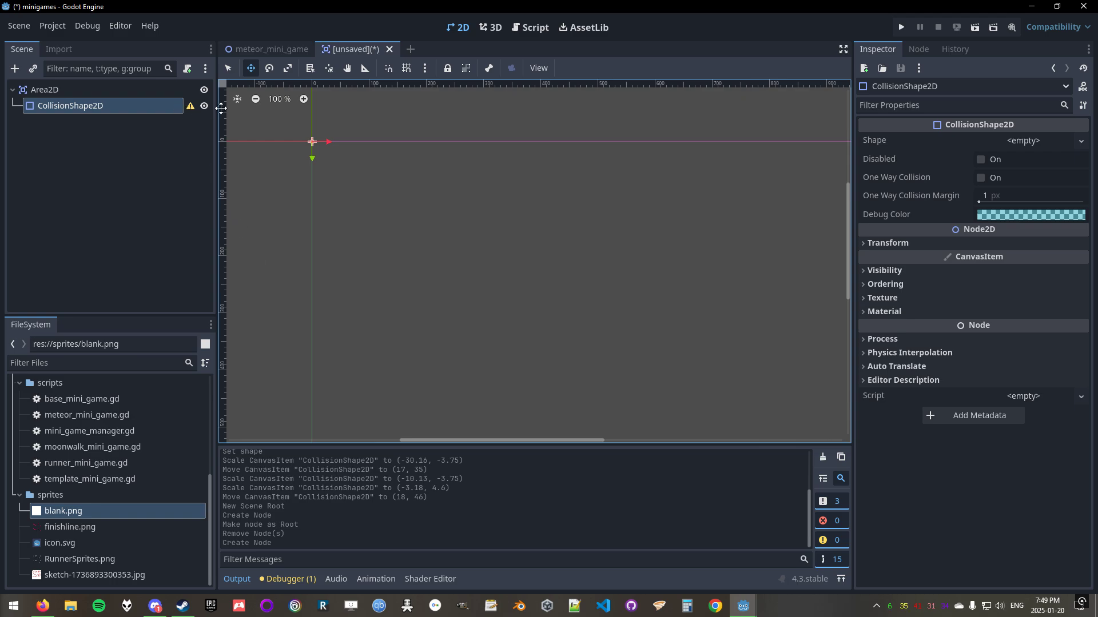
Assign a new CircleShape2D as the shape of the CollisionShape2D node.
{"action": "left_click", "coordinate": [1067, 140]}
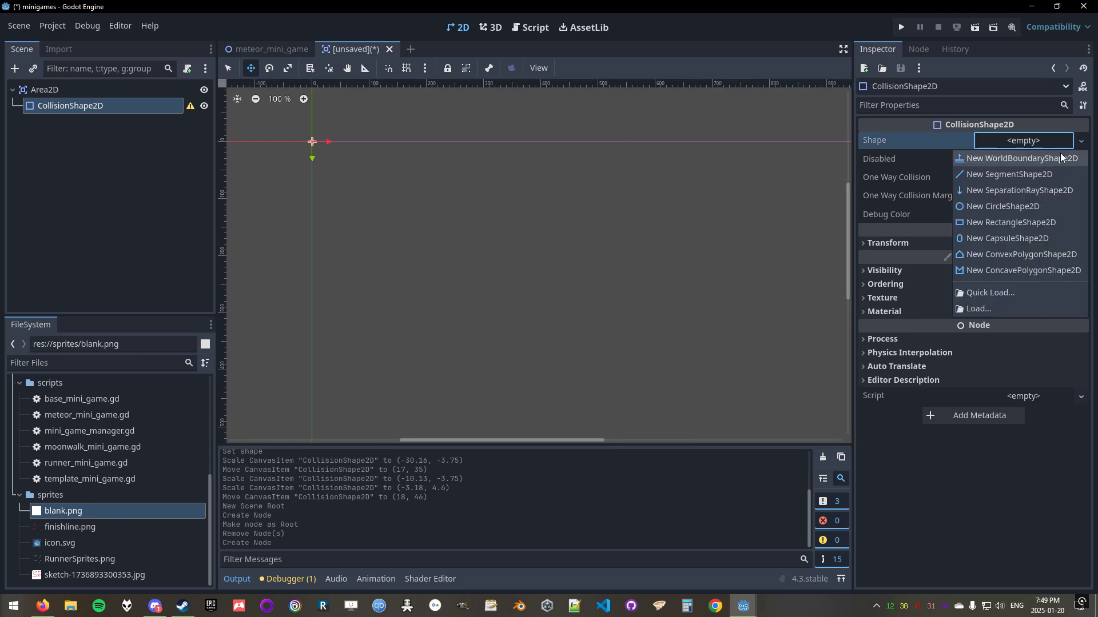
{"action": "left_click", "coordinate": [1027, 207]}
{"action": "middle_click_drag", "start_coordinate": [620, 154], "coordinate": [705, 251]}
{"action": "scroll", "coordinate": [433, 269], "scroll_direction": "up", "scroll_amount": 13}
{"action": "scroll", "coordinate": [457, 235], "scroll_direction": "up", "scroll_amount": 20}
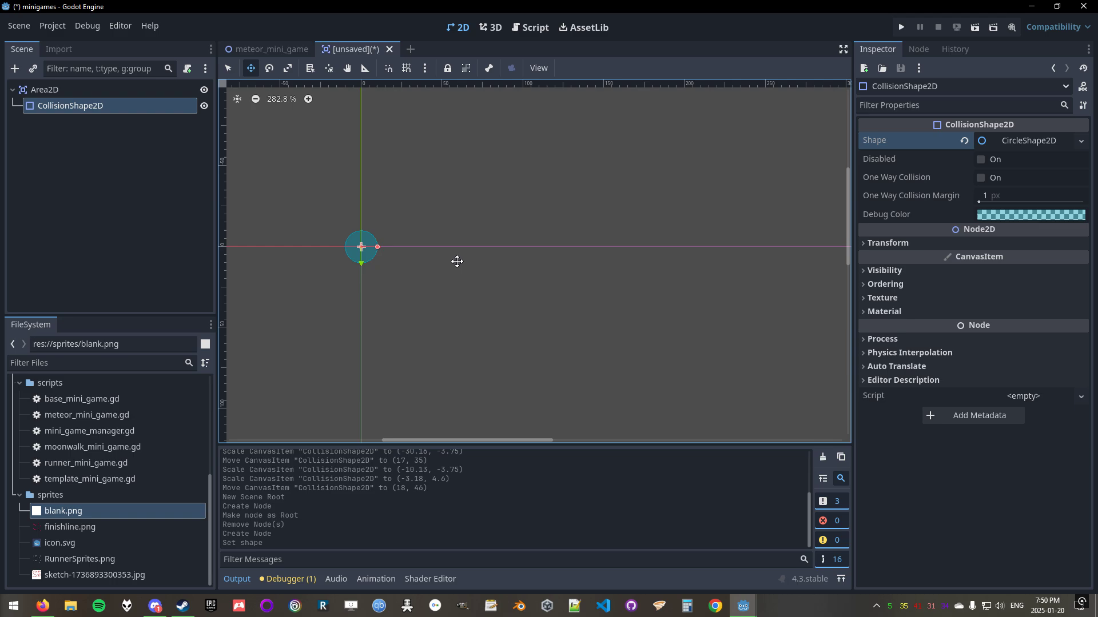
{"action": "scroll", "coordinate": [579, 292], "scroll_direction": "up", "scroll_amount": 6}
{"action": "middle_click_drag", "start_coordinate": [581, 291], "coordinate": [679, 279]}
{"action": "scroll", "coordinate": [532, 291], "scroll_direction": "down", "scroll_amount": 16}
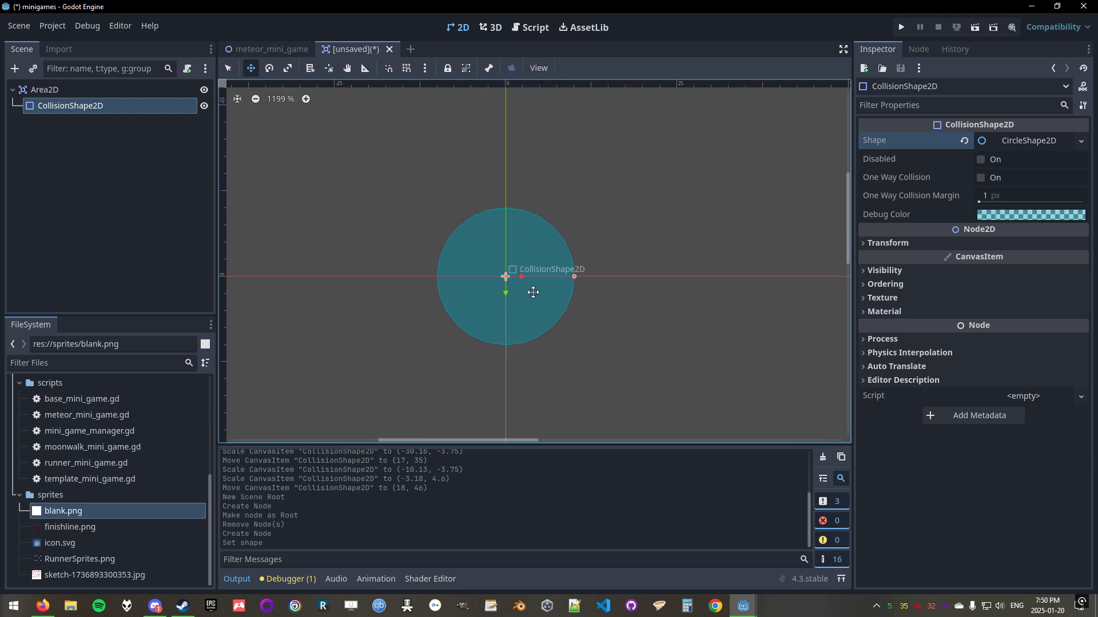
Add a Sprite2D node as a child of the Area2D root.
{"action": "left_click", "coordinate": [98, 88]}
{"action": "right_click", "coordinate": [165, 87]}
{"action": "left_click", "coordinate": [189, 94]}
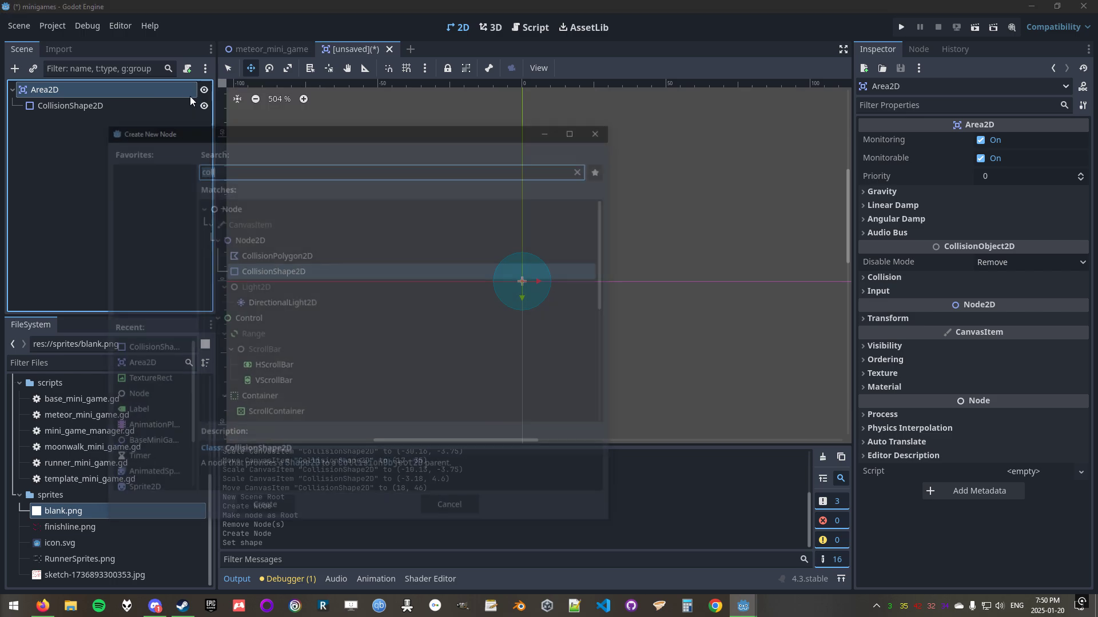
{"action": "type", "text": "sprite"}
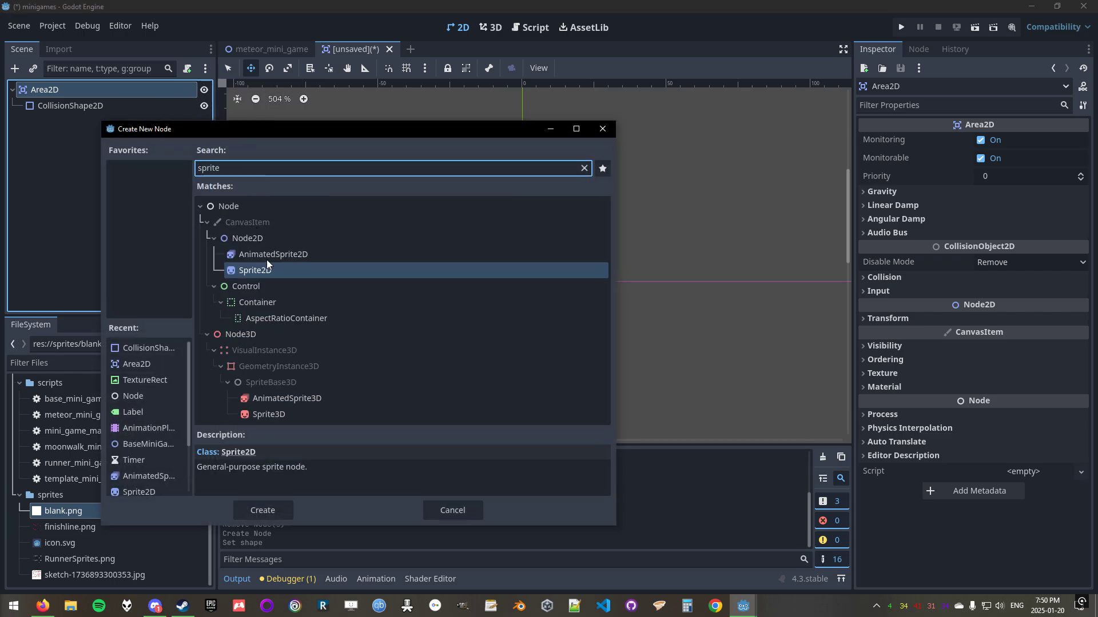
{"action": "double_click", "coordinate": [255, 270]}
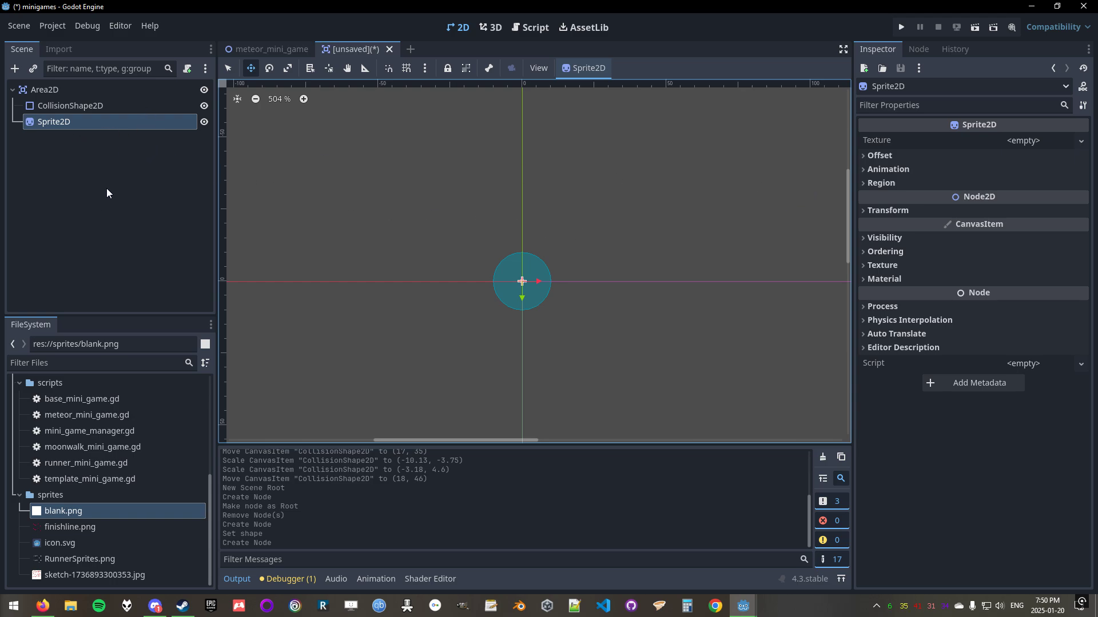
Open the Downloads minigames folder in File Explorer, and create a folder named meteor inside the Godot project's sprites folder.
{"action": "key", "text": "super+e"}
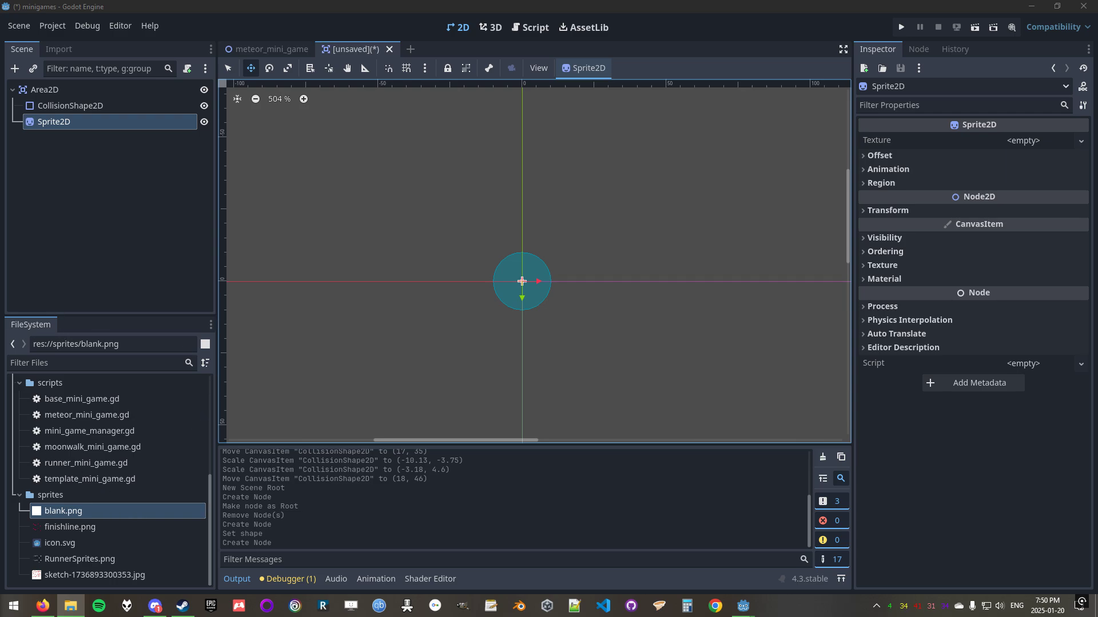
{"action": "left_click_drag", "start_coordinate": [0, 134], "coordinate": [820, 226]}
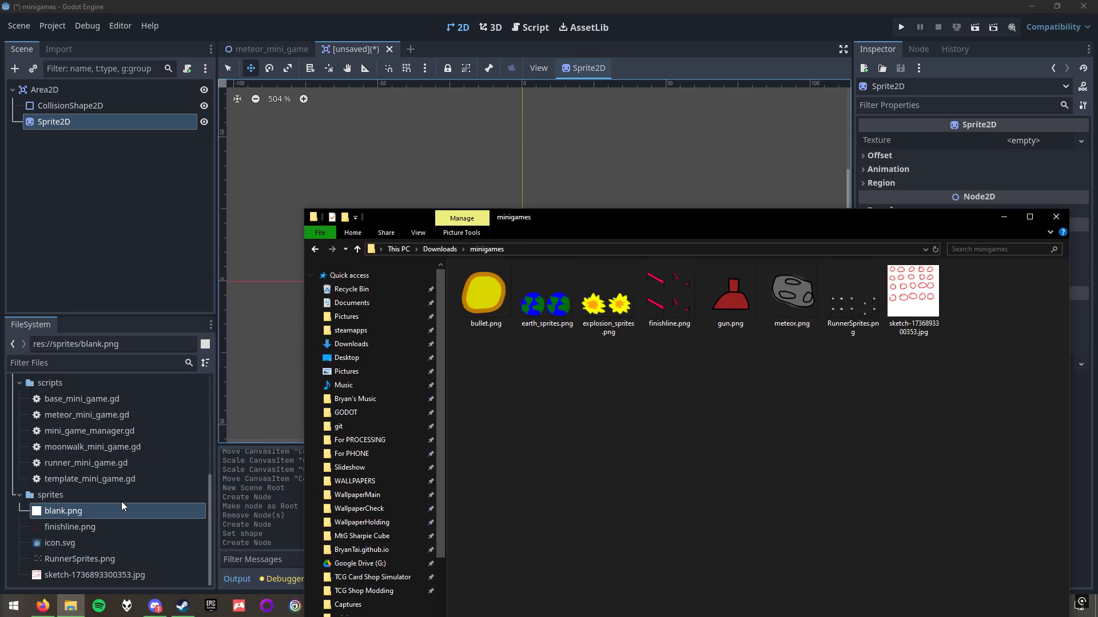
{"action": "scroll", "coordinate": [68, 505], "scroll_direction": "up", "scroll_amount": 1}
{"action": "scroll", "coordinate": [70, 503], "scroll_direction": "down", "scroll_amount": 1}
{"action": "left_click", "coordinate": [65, 495]}
{"action": "right_click", "coordinate": [65, 495]}
{"action": "mouse_move", "coordinate": [134, 357]}
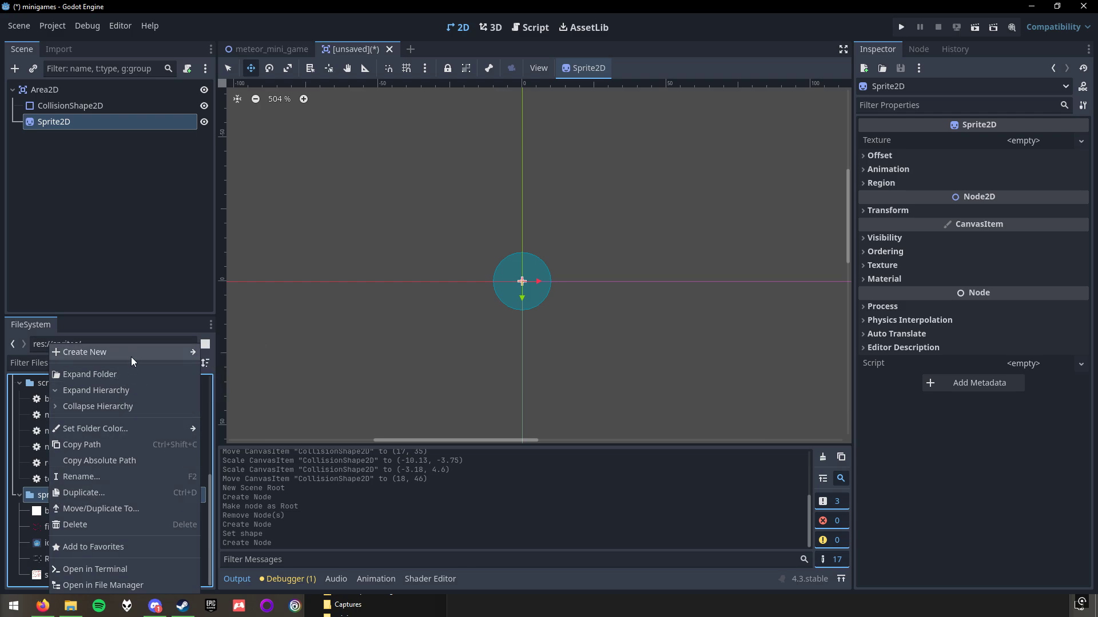
{"action": "left_click", "coordinate": [216, 350]}
{"action": "type", "text": "meteor"}
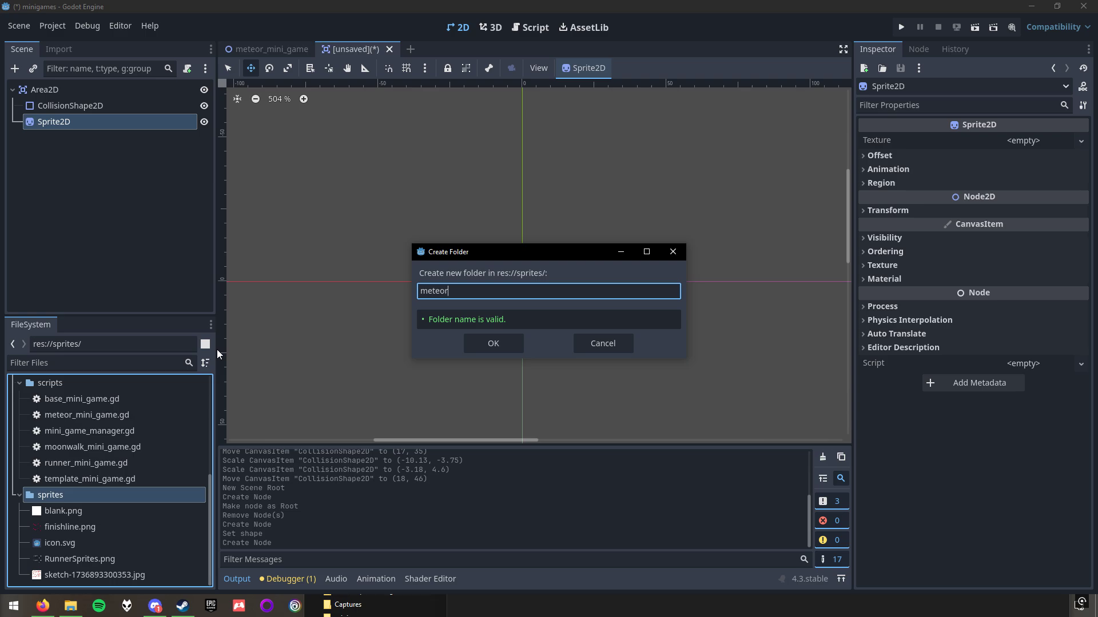
{"action": "key", "text": "Return"}
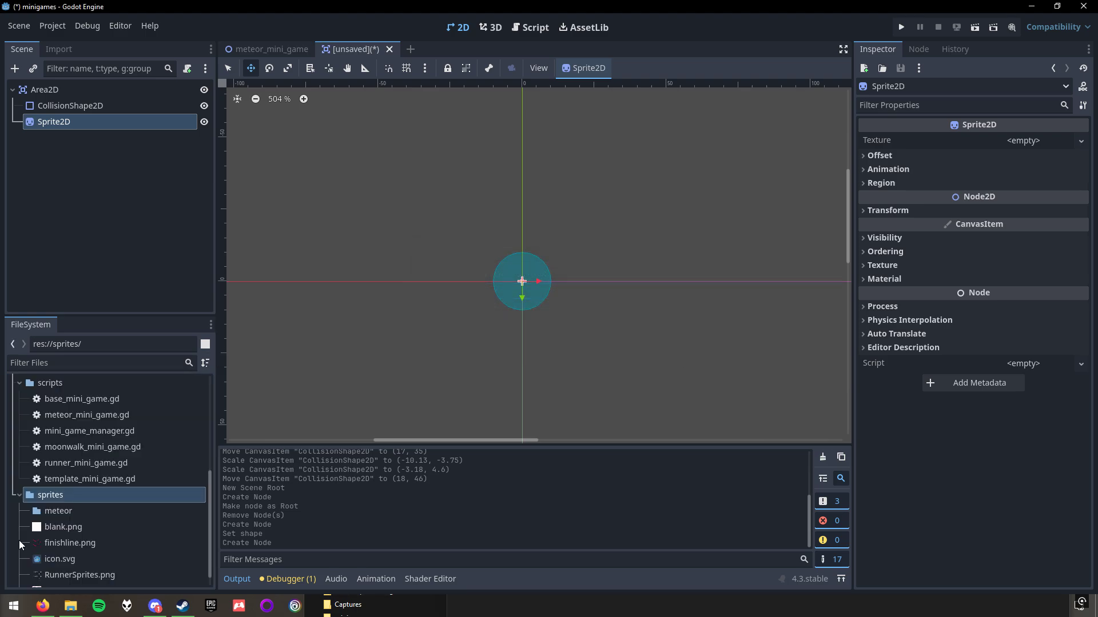
Import meteor.png from the minigames folder in File Explorer into the project's sprites/meteor folder and expand that folder.
{"action": "left_click", "coordinate": [55, 510]}
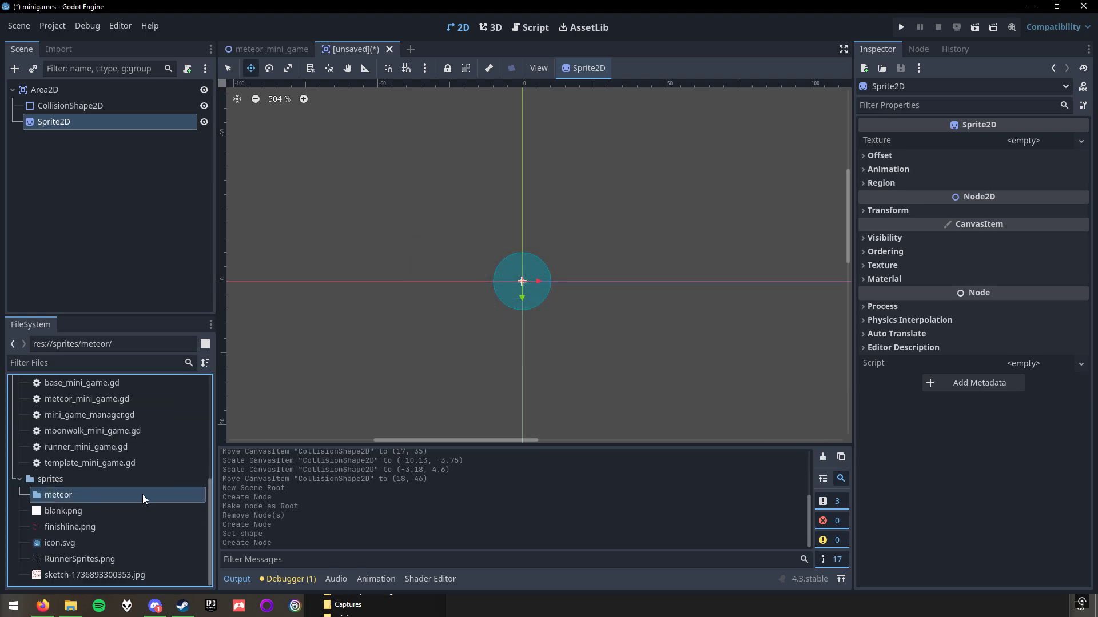
{"action": "key", "text": "alt+Tab"}
{"action": "left_click_drag", "start_coordinate": [792, 294], "coordinate": [133, 492]}
{"action": "left_click", "coordinate": [26, 495]}
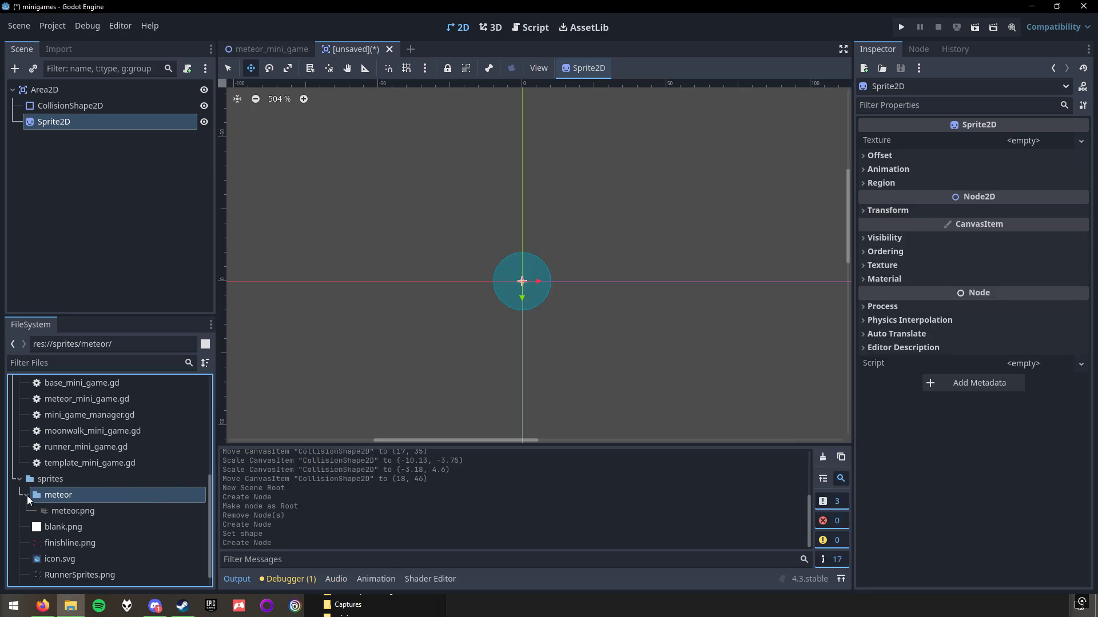
Import bullet.png, explosion_sprites.png and gun.png from File Explorer into the sprites/meteor folder, and put the File Explorer window away.
{"action": "key", "text": "alt+Tab"}
{"action": "left_click", "coordinate": [496, 297]}
{"action": "left_click", "coordinate": [608, 300], "text": "ctrl"}
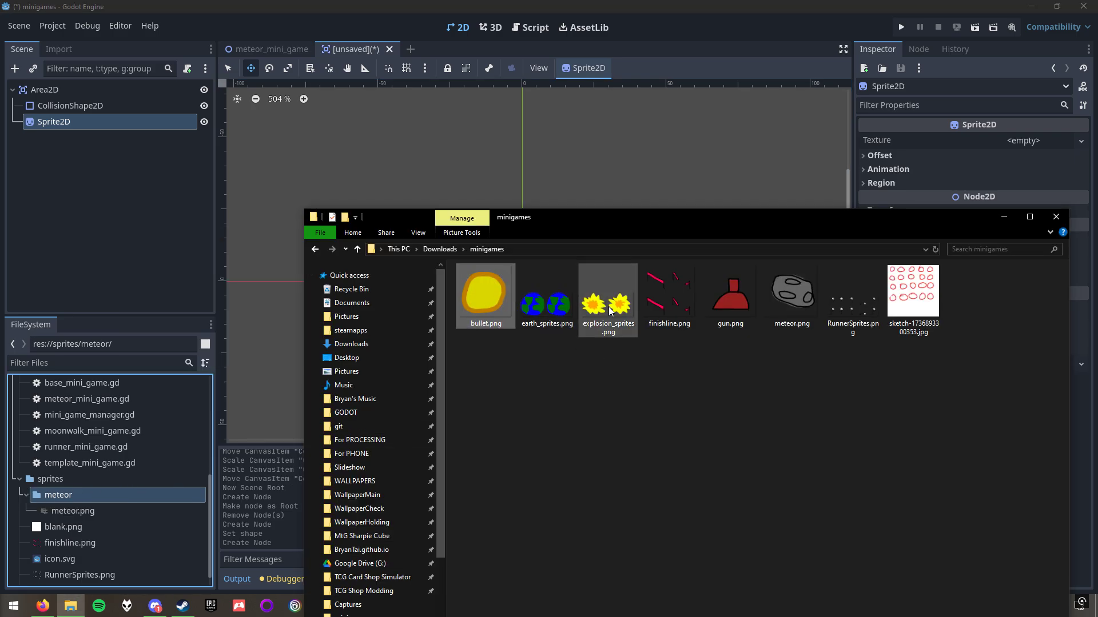
{"action": "left_click", "coordinate": [714, 303], "text": "ctrl"}
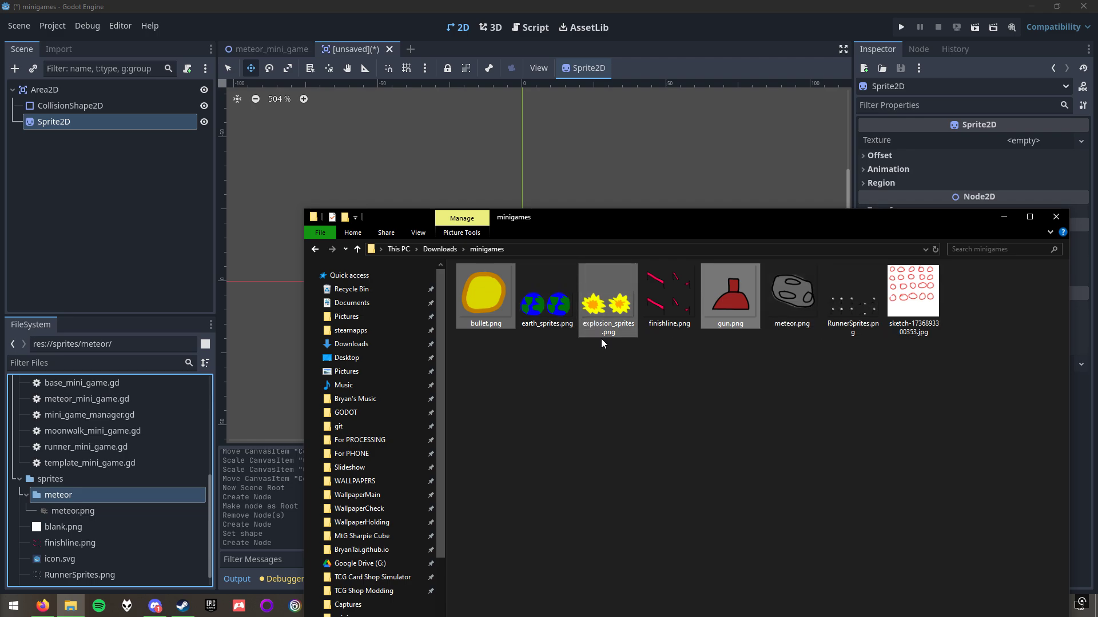
{"action": "left_click_drag", "start_coordinate": [601, 338], "coordinate": [150, 494]}
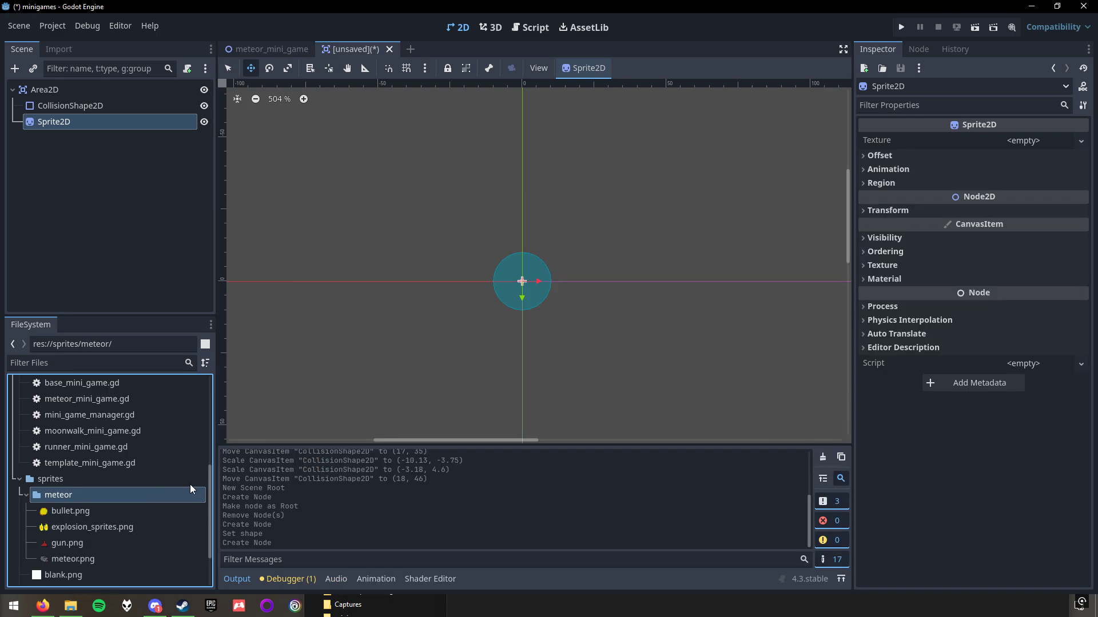
{"action": "key", "text": "alt+Tab"}
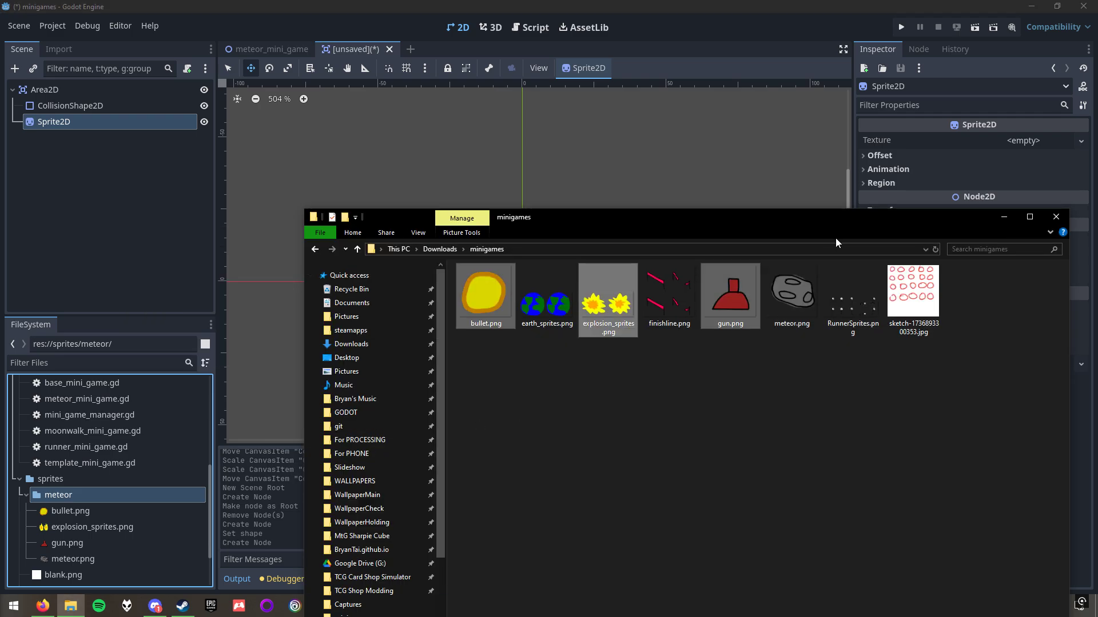
{"action": "key", "text": "super+Down"}
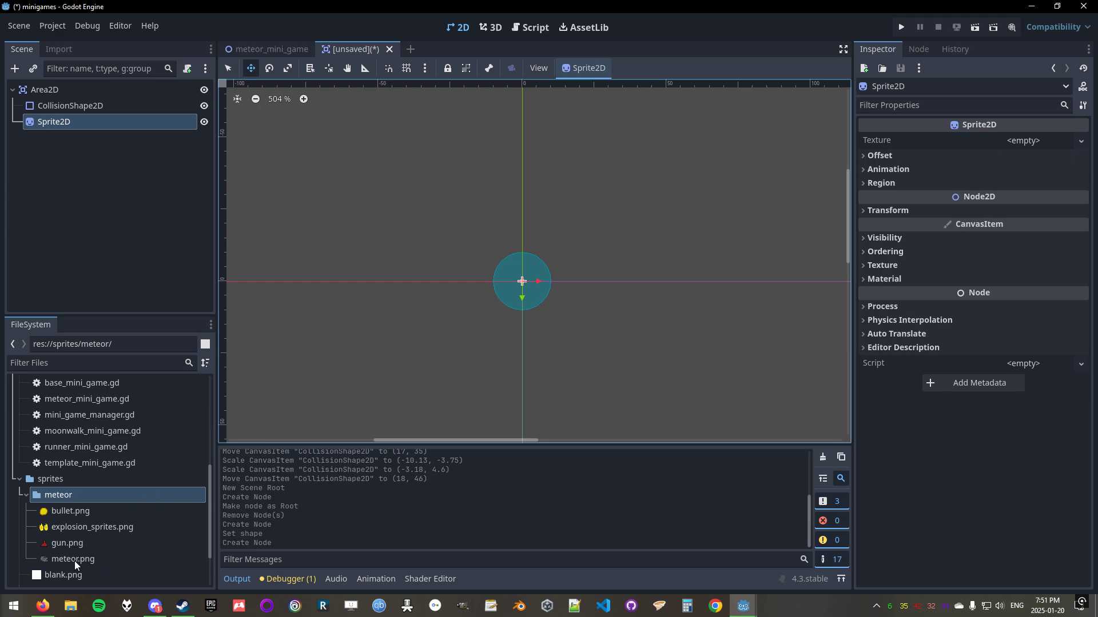
Assign meteor.png as the texture of the Sprite2D node.
{"action": "left_click_drag", "start_coordinate": [74, 560], "coordinate": [1021, 148]}
{"action": "scroll", "coordinate": [509, 345], "scroll_direction": "down", "scroll_amount": 2}
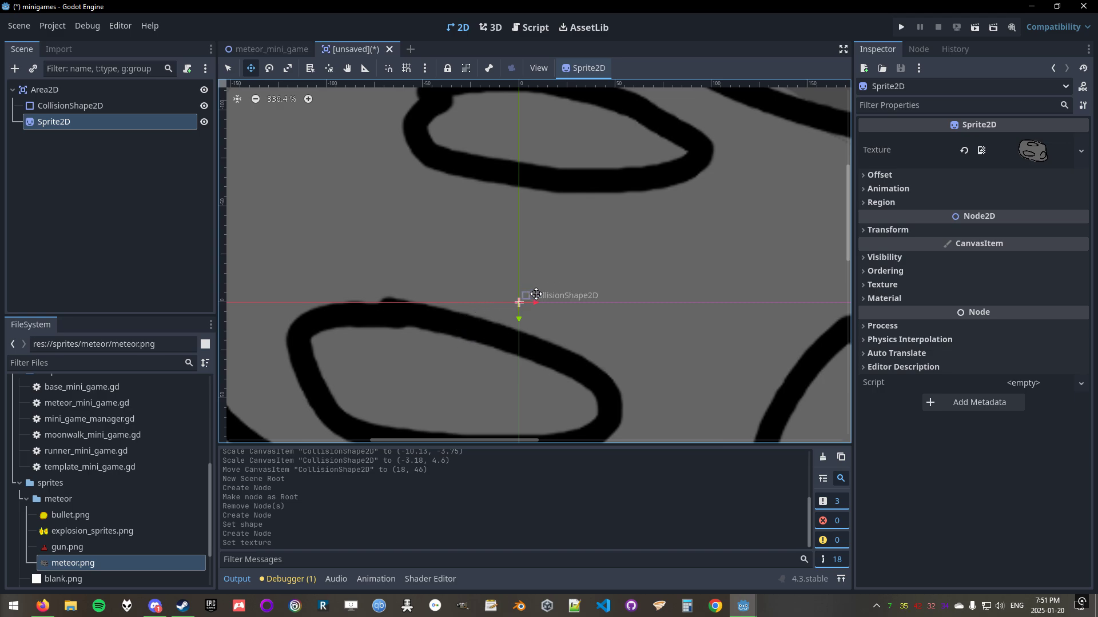
{"action": "scroll", "coordinate": [532, 309], "scroll_direction": "down", "scroll_amount": 3}
{"action": "scroll", "coordinate": [560, 249], "scroll_direction": "down", "scroll_amount": 1}
{"action": "scroll", "coordinate": [560, 246], "scroll_direction": "down", "scroll_amount": 8}
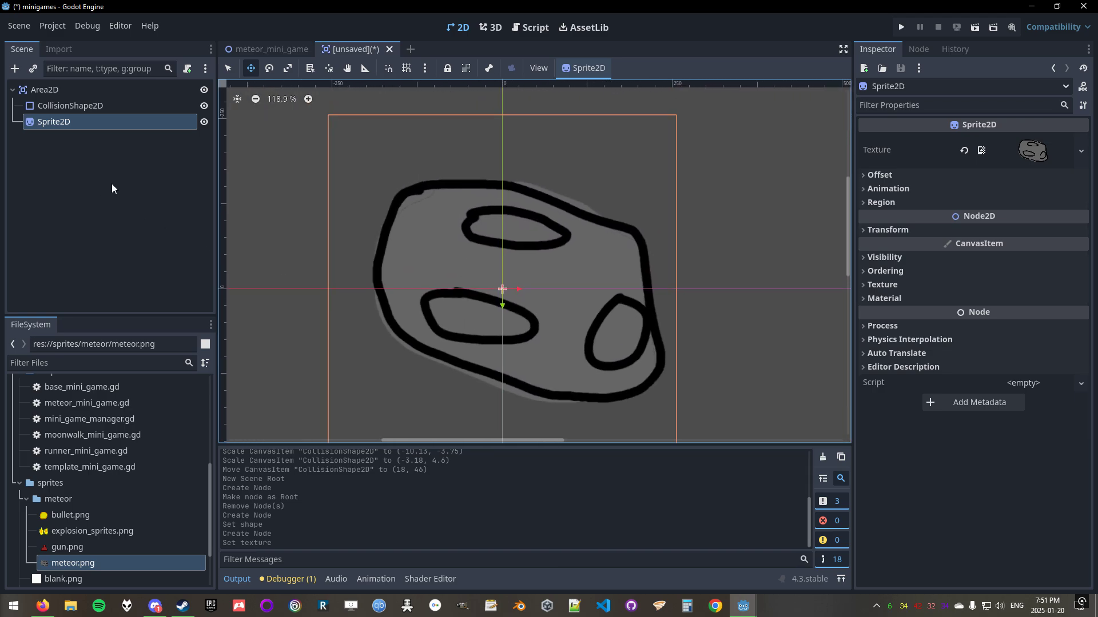
Try moving the meteor sprite to (35, -8) and to (11, 8), undoing each move.
{"action": "key", "text": "shift+s"}
{"action": "key", "text": "s"}
{"action": "left_click", "coordinate": [228, 67]}
{"action": "left_click", "coordinate": [251, 68]}
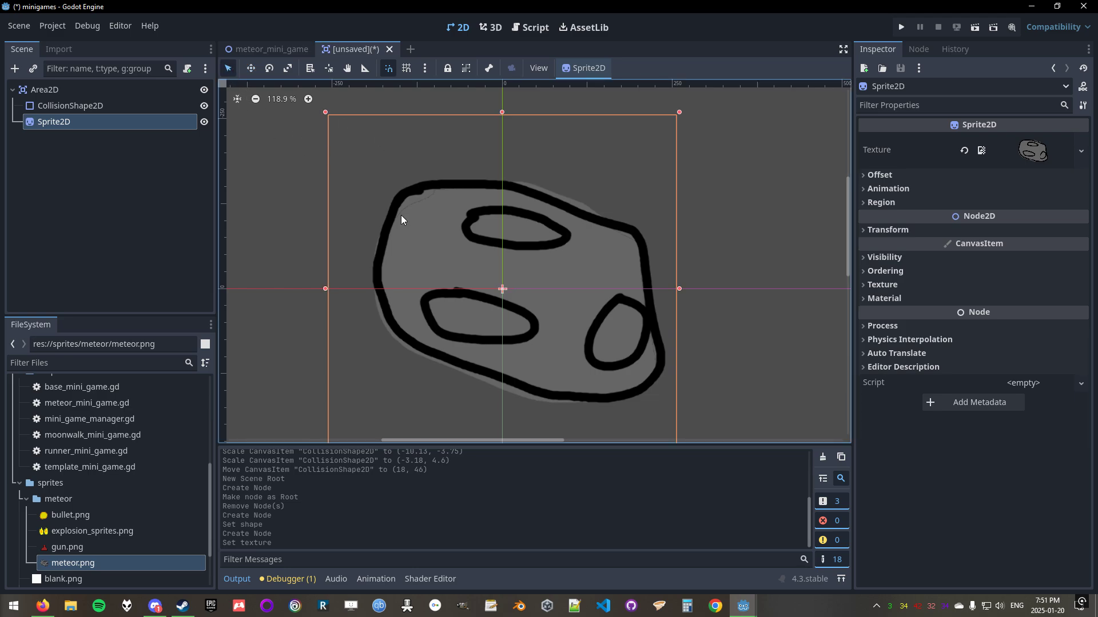
{"action": "left_click_drag", "start_coordinate": [401, 219], "coordinate": [441, 221]}
{"action": "key", "text": "ctrl+z"}
{"action": "left_click", "coordinate": [252, 68]}
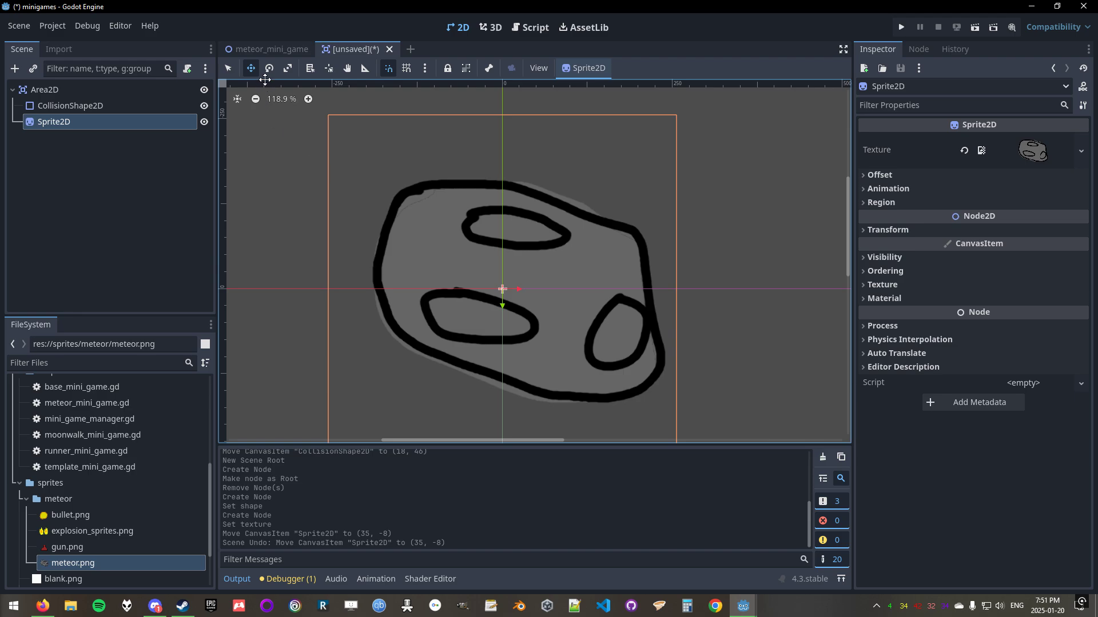
{"action": "mouse_move", "coordinate": [491, 273]}
{"action": "left_mouse_down"}
{"action": "mouse_move", "coordinate": [502, 264]}
{"action": "mouse_move", "coordinate": [499, 278]}
{"action": "left_mouse_up"}
{"action": "key", "text": "ctrl+z"}
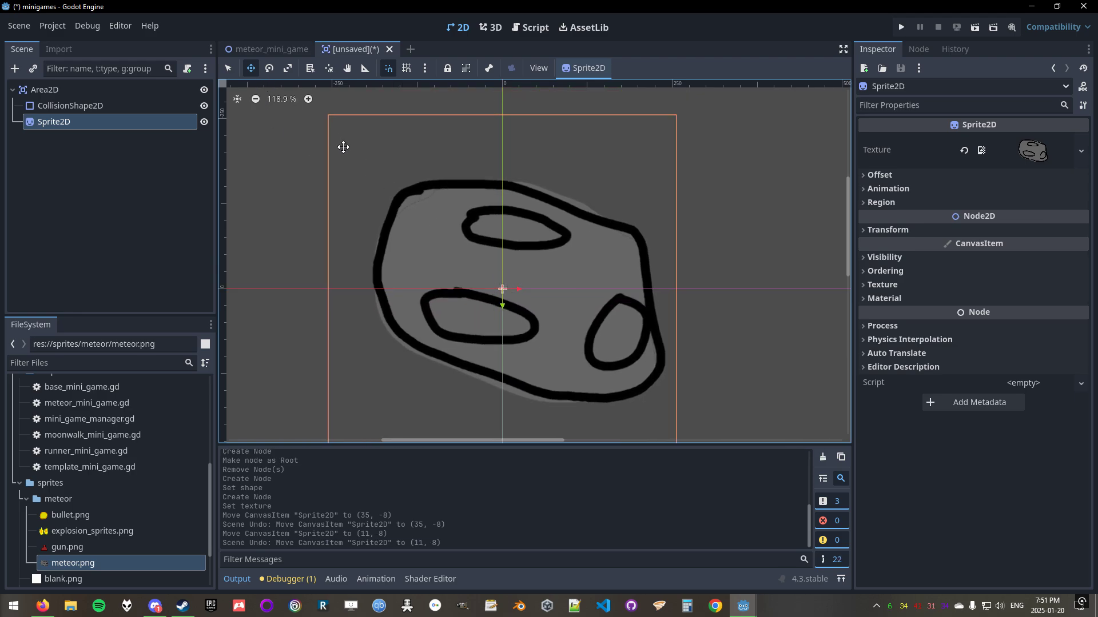
Try rotating the meteor sprite by -165 degrees and undo the rotation.
{"action": "left_click", "coordinate": [270, 71]}
{"action": "left_click_drag", "start_coordinate": [563, 290], "coordinate": [374, 140]}
{"action": "key", "text": "ctrl+z"}
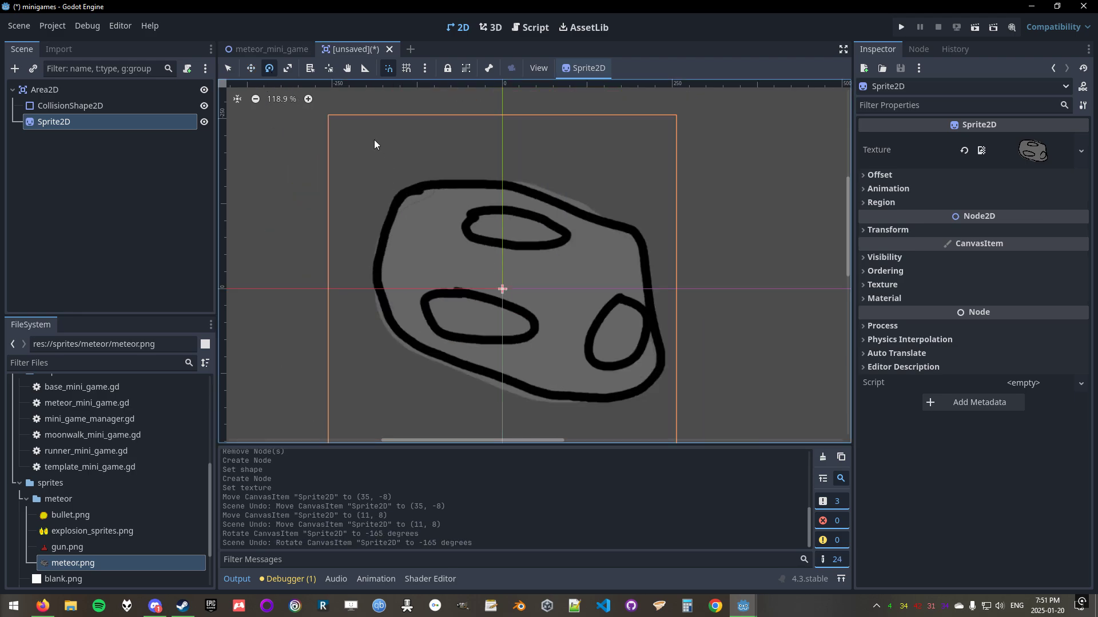
Scale the meteor sprite down to about (0.11, 0.11), undoing the unwanted scaling attempts.
{"action": "left_click", "coordinate": [288, 69]}
{"action": "left_click_drag", "start_coordinate": [549, 300], "coordinate": [542, 325]}
{"action": "key", "text": "ctrl+z"}
{"action": "scroll", "coordinate": [541, 329], "scroll_direction": "up", "scroll_amount": 4}
{"action": "key", "text": "ctrl+z"}
{"action": "key", "text": "ctrl+z"}
{"action": "key", "text": "ctrl+z"}
Enlarge the circular collision shape to surround the meteor, and place Sprite2D above CollisionShape2D in the scene tree.
{"action": "left_click", "coordinate": [85, 105]}
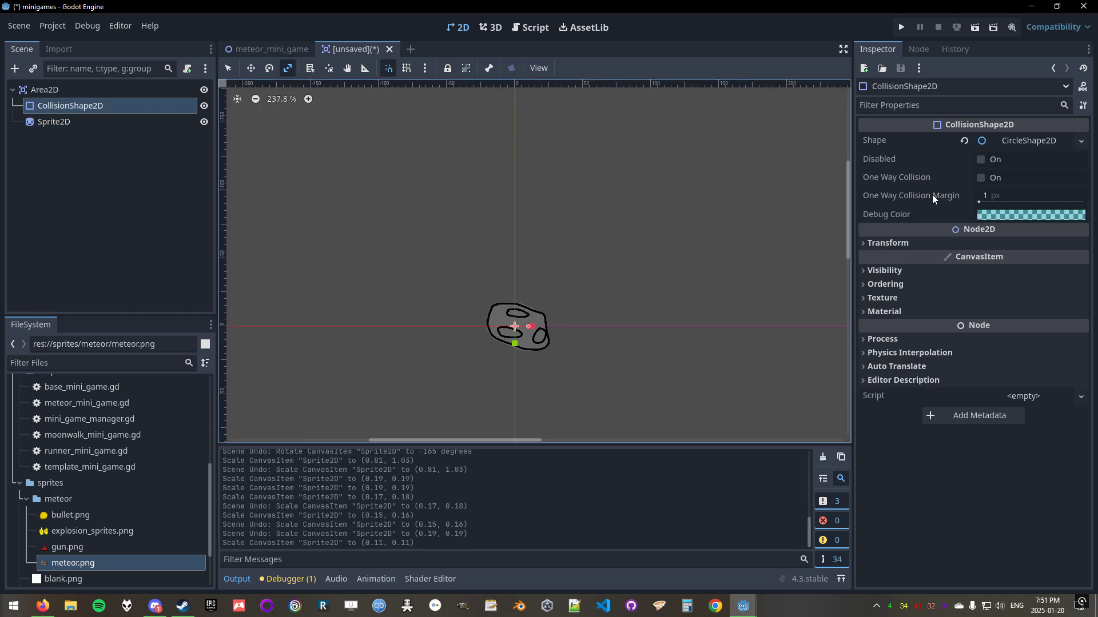
{"action": "scroll", "coordinate": [560, 334], "scroll_direction": "up", "scroll_amount": 6, "text": "ctrl"}
{"action": "scroll", "coordinate": [573, 349], "scroll_direction": "down", "scroll_amount": 4, "text": "ctrl"}
{"action": "scroll", "coordinate": [576, 359], "scroll_direction": "up", "scroll_amount": 14}
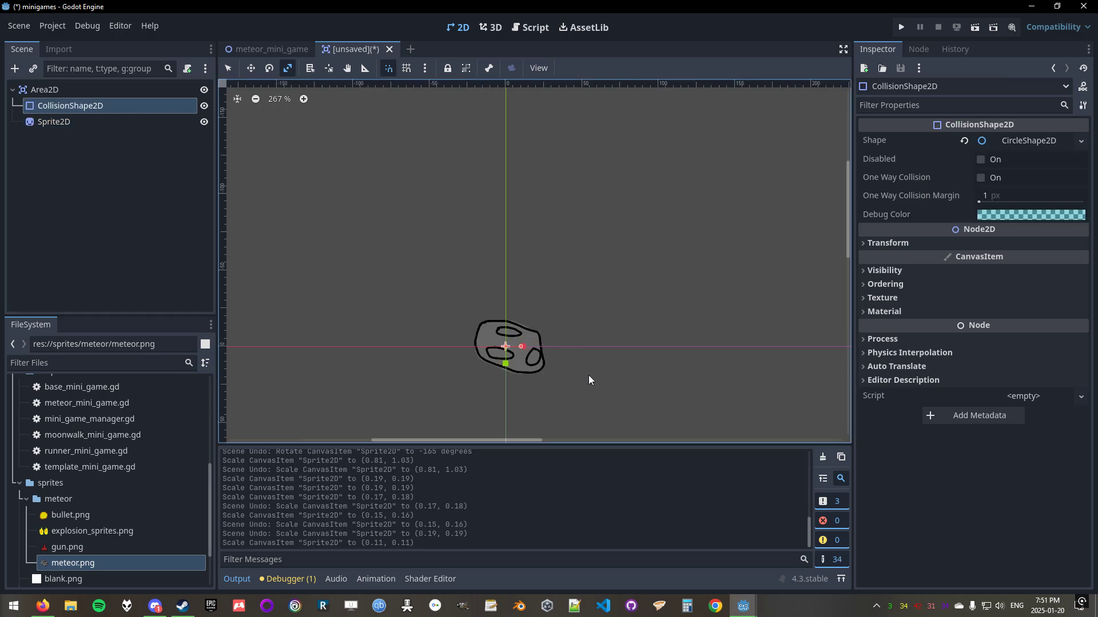
{"action": "middle_click_drag", "start_coordinate": [549, 300], "coordinate": [682, 232]}
{"action": "scroll", "coordinate": [641, 275], "scroll_direction": "up", "scroll_amount": 5}
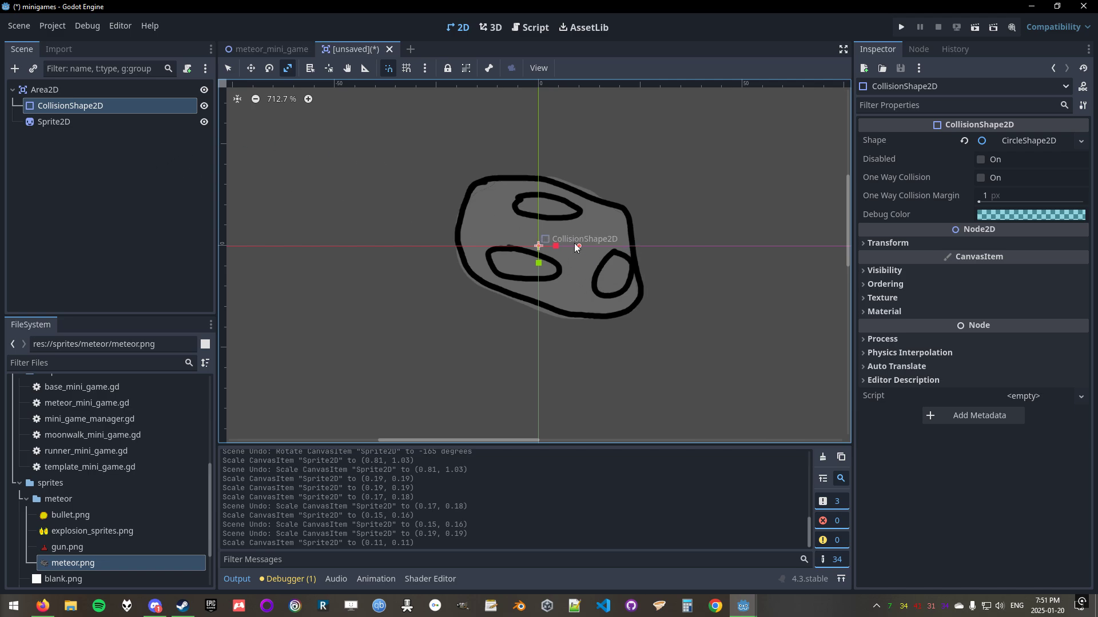
{"action": "left_click_drag", "start_coordinate": [579, 246], "coordinate": [640, 245]}
{"action": "left_click_drag", "start_coordinate": [53, 119], "coordinate": [60, 100]}
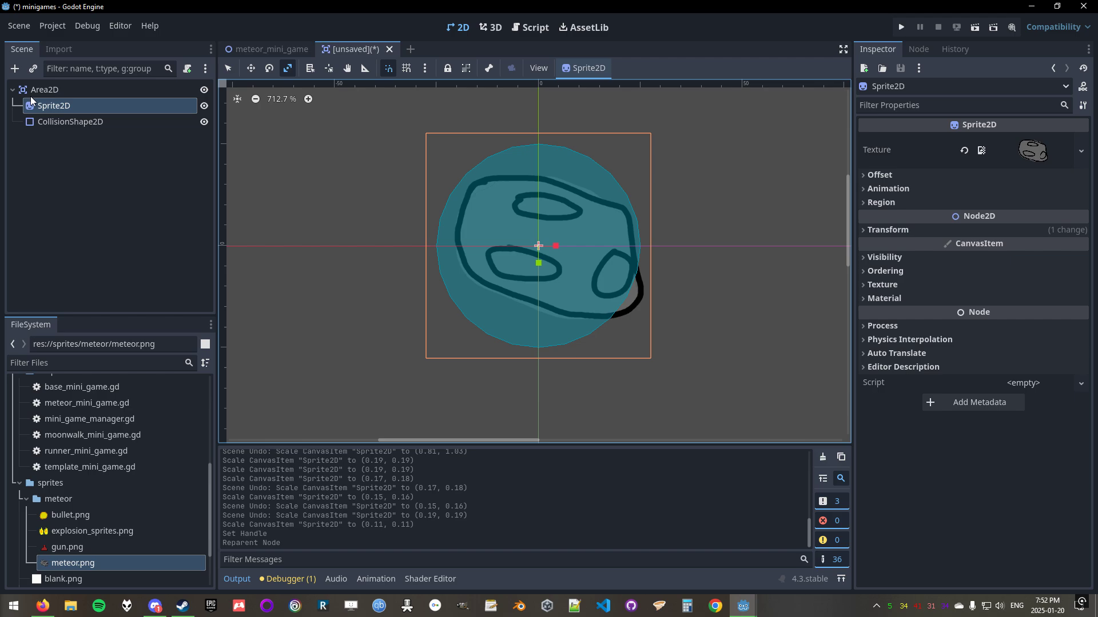
Try scaling the sprite to (0.35, 0.11) and (0.11, 0.05), undo both, and slightly enlarge the collision circle.
{"action": "left_click_drag", "start_coordinate": [549, 246], "coordinate": [559, 247]}
{"action": "key", "text": "ctrl+z"}
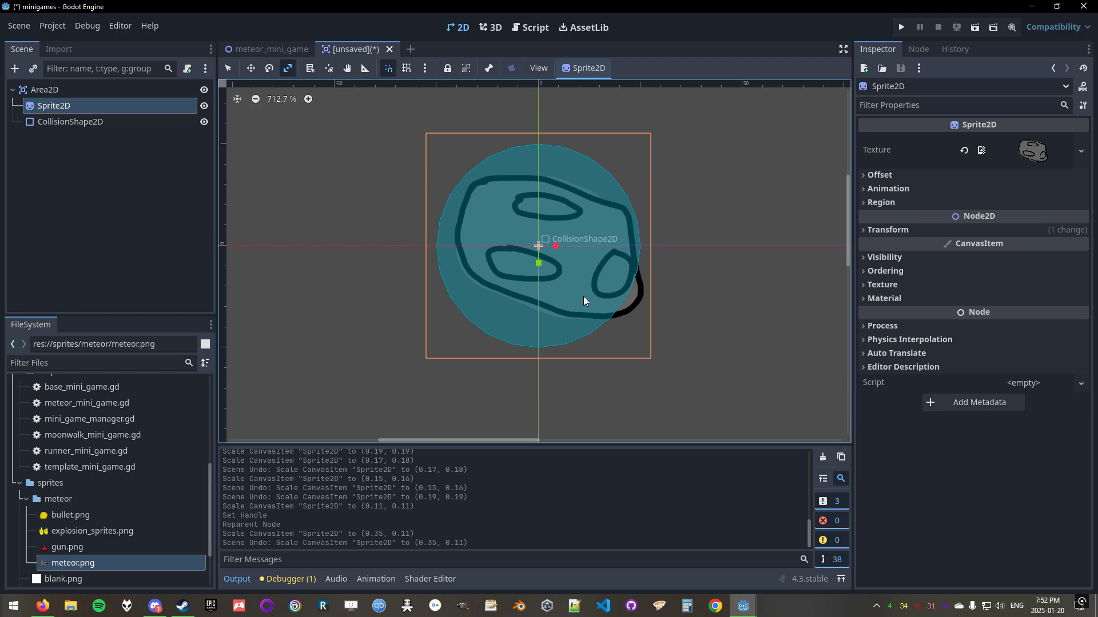
{"action": "scroll", "coordinate": [584, 296], "scroll_direction": "right", "scroll_amount": 5}
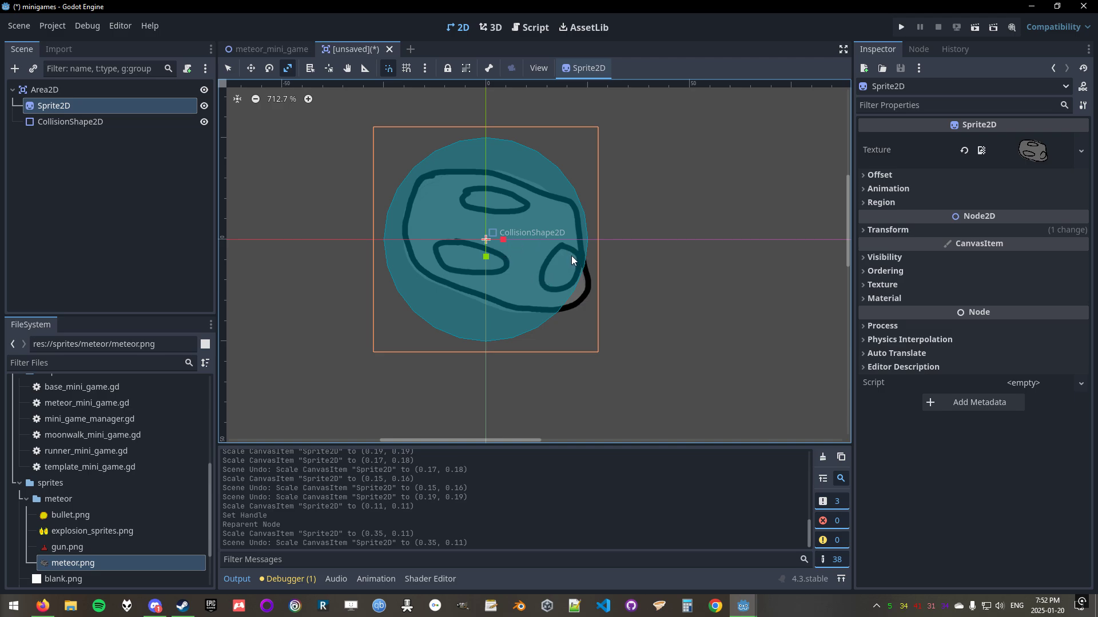
{"action": "left_click_drag", "start_coordinate": [572, 248], "coordinate": [592, 239]}
{"action": "key", "text": "ctrl+z"}
{"action": "left_click", "coordinate": [92, 122]}
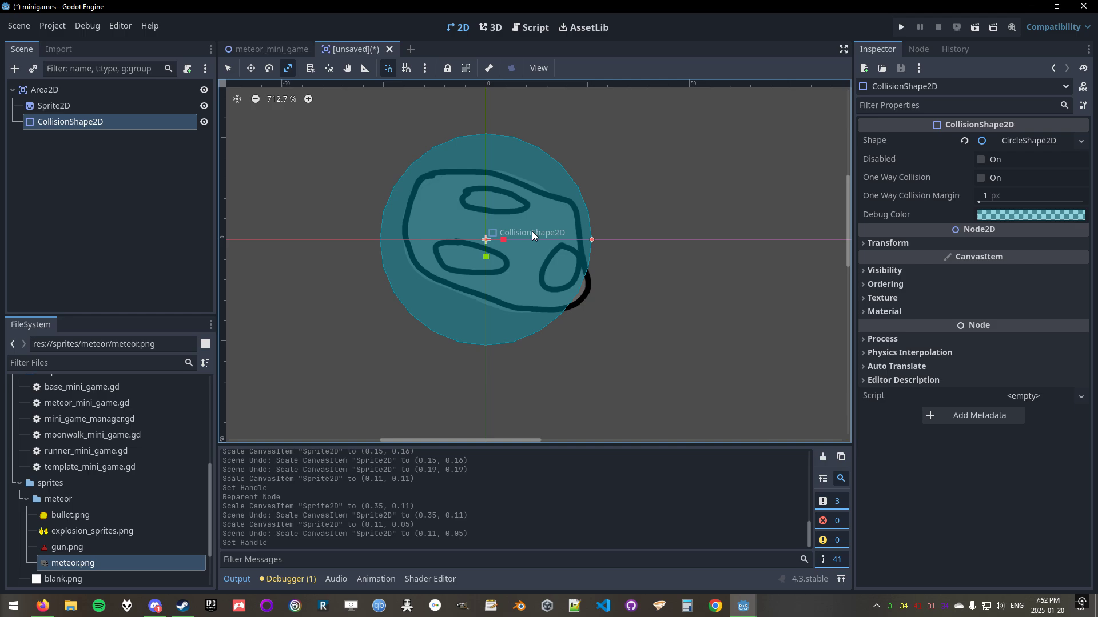
Try nesting CollisionShape2D under Sprite2D in the scene tree, undoing each reparenting.
{"action": "left_click", "coordinate": [75, 108]}
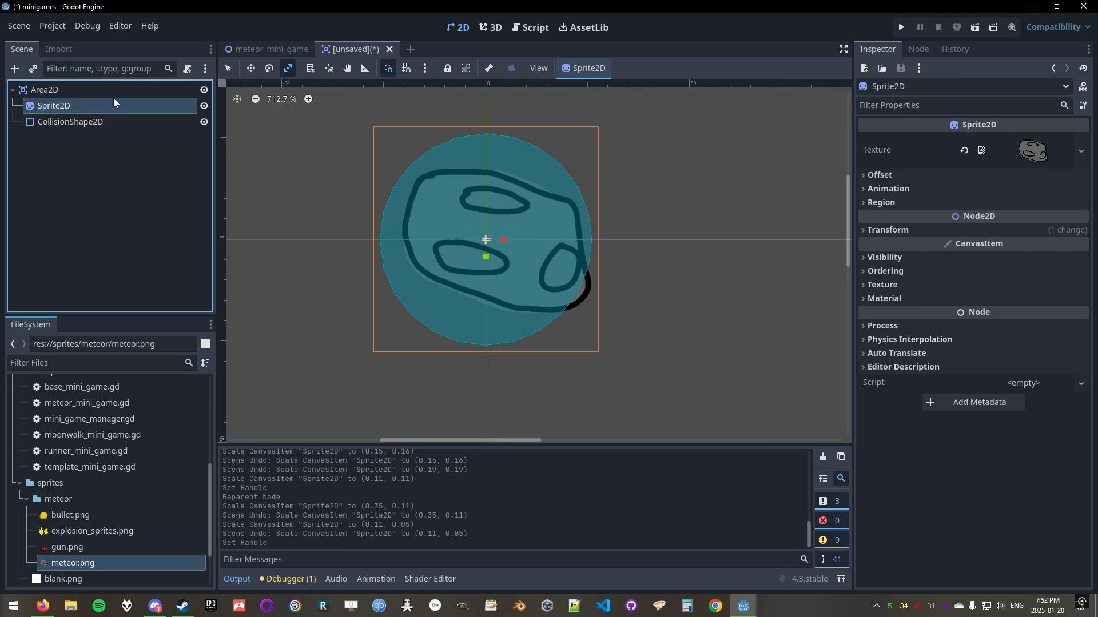
{"action": "left_click_drag", "start_coordinate": [65, 117], "coordinate": [110, 104]}
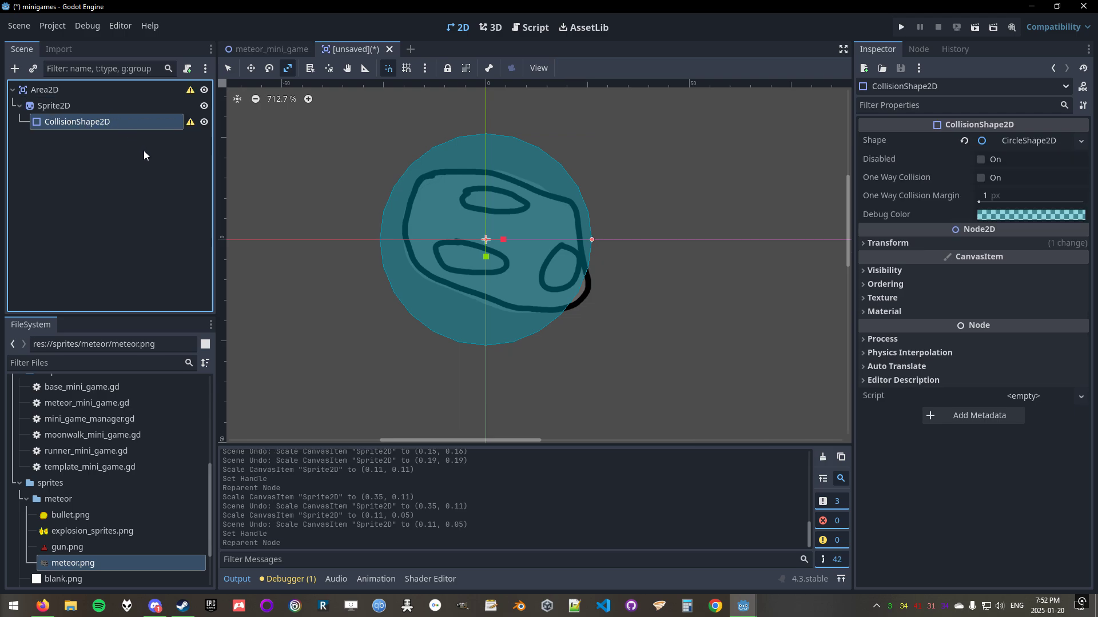
{"action": "key", "text": "ctrl+z"}
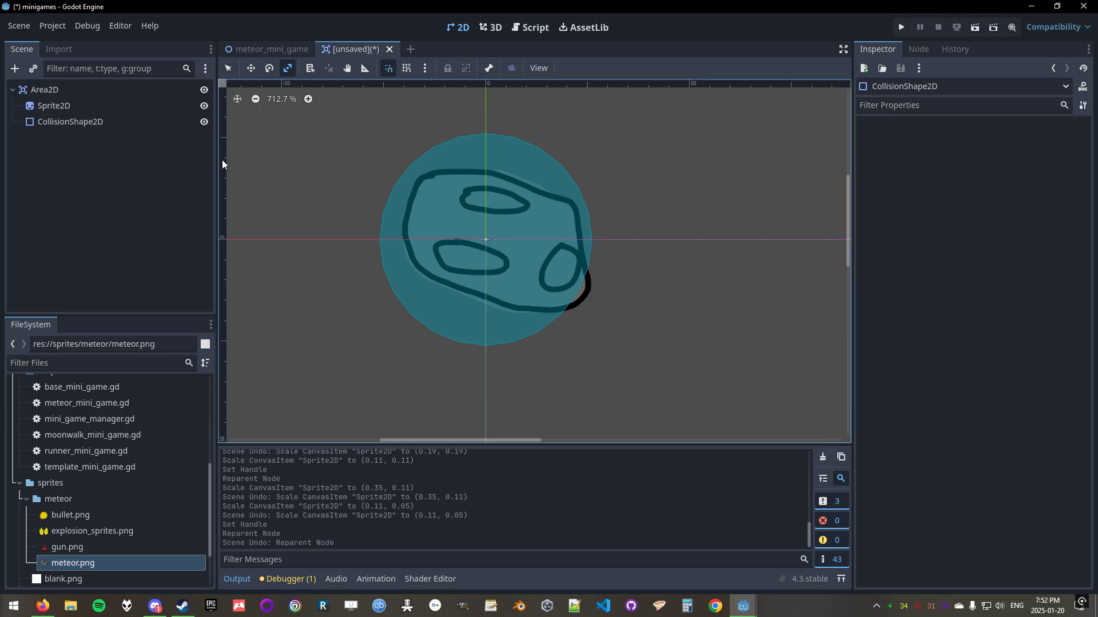
{"action": "left_click_drag", "start_coordinate": [71, 122], "coordinate": [78, 105]}
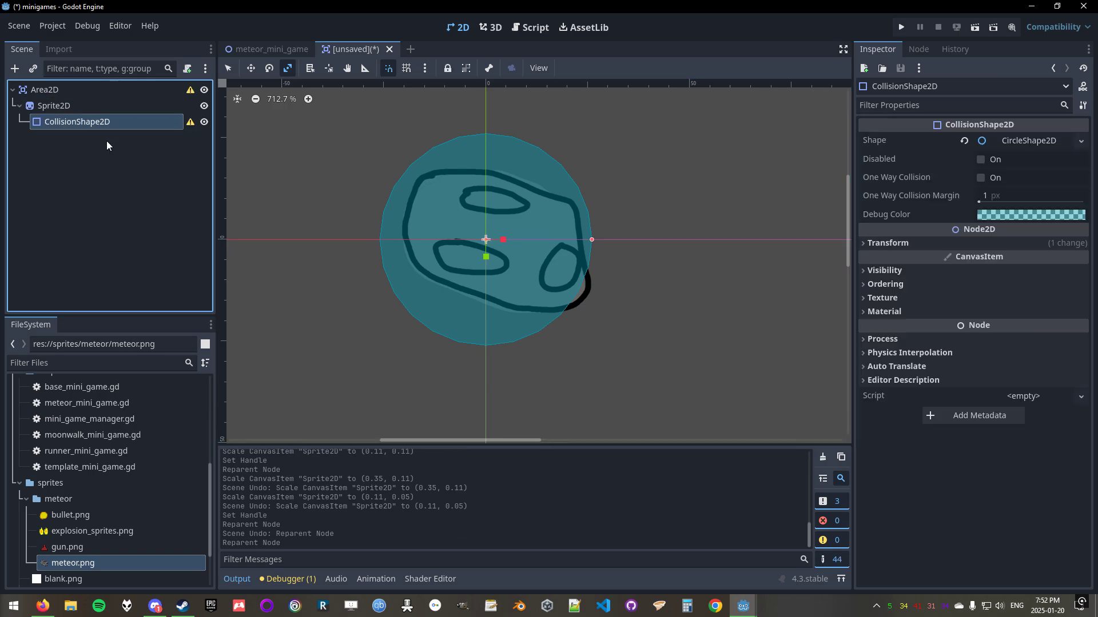
{"action": "key", "text": "ctrl+z"}
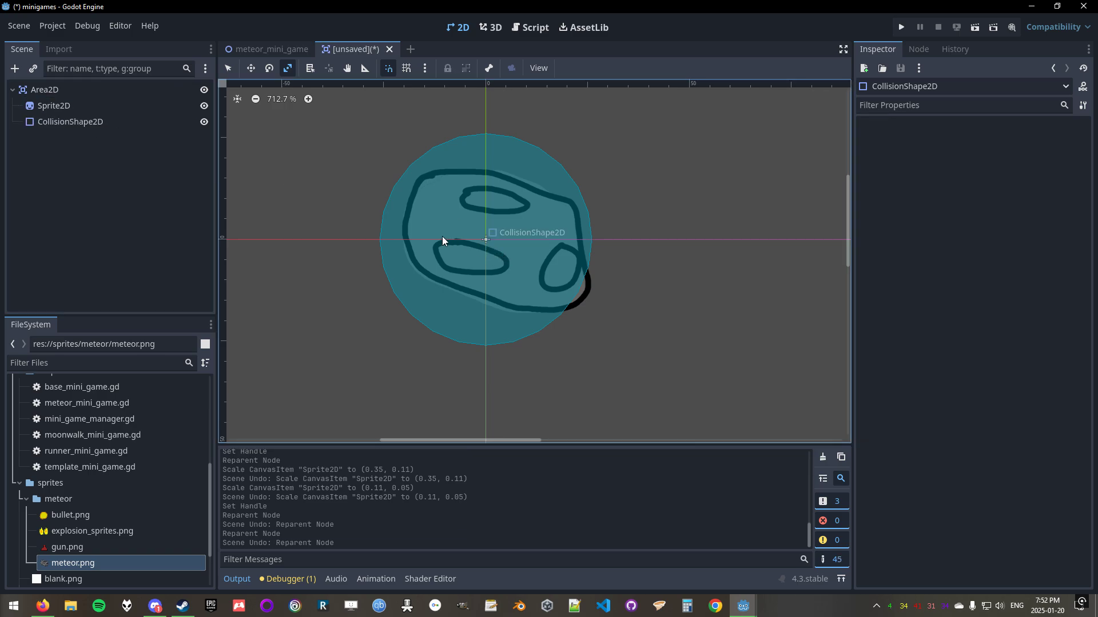
Place CollisionShape2D above Sprite2D under Area2D so the meteor is drawn in front of the collision circle.
{"action": "scroll", "coordinate": [550, 322], "scroll_direction": "up", "scroll_amount": 4}
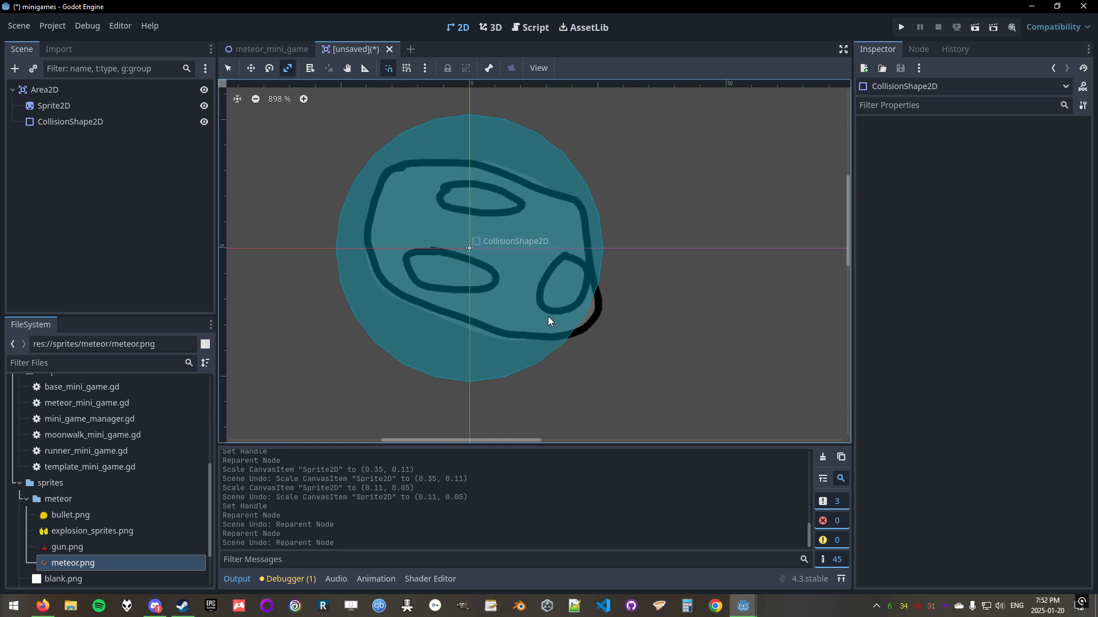
{"action": "middle_click_drag", "start_coordinate": [560, 316], "coordinate": [565, 324]}
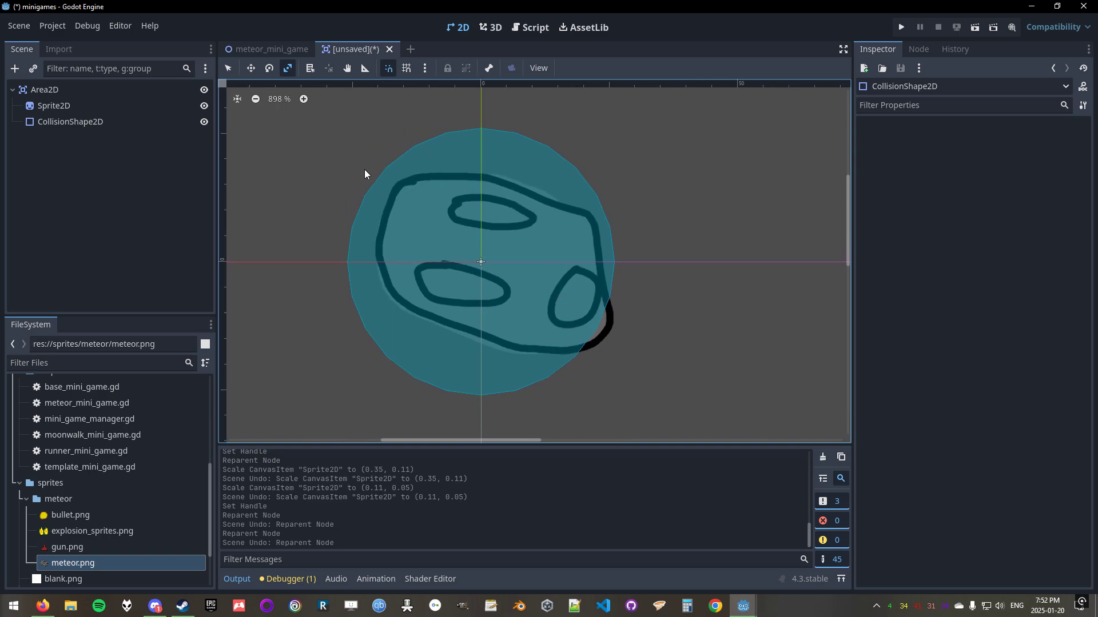
{"action": "left_click", "coordinate": [90, 119]}
{"action": "left_click", "coordinate": [87, 102]}
{"action": "left_click", "coordinate": [93, 122]}
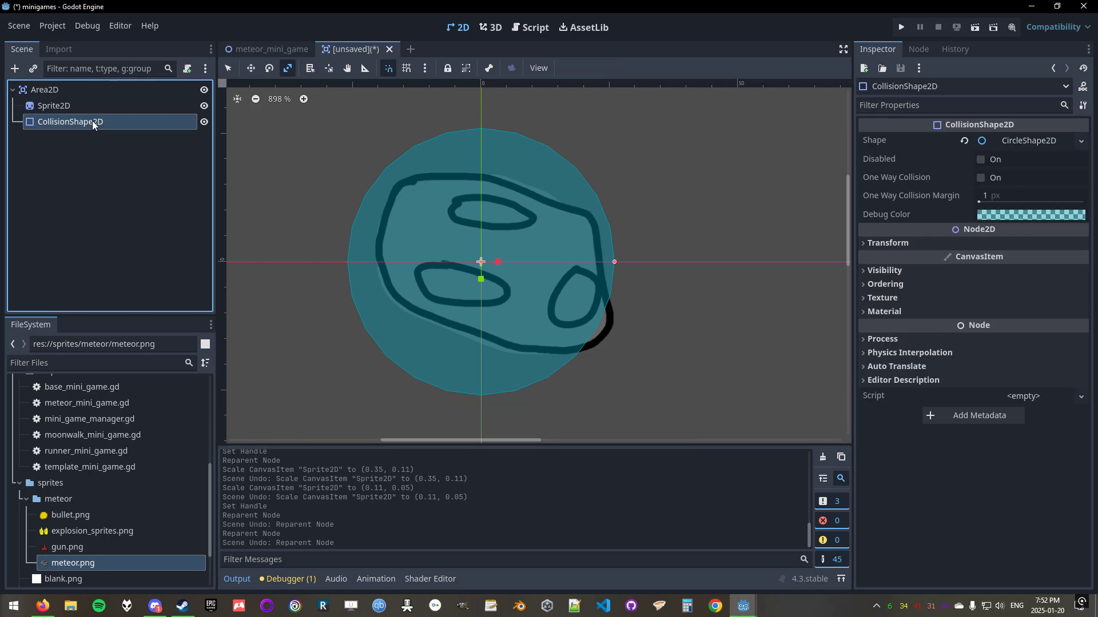
{"action": "left_click_drag", "start_coordinate": [89, 115], "coordinate": [80, 105]}
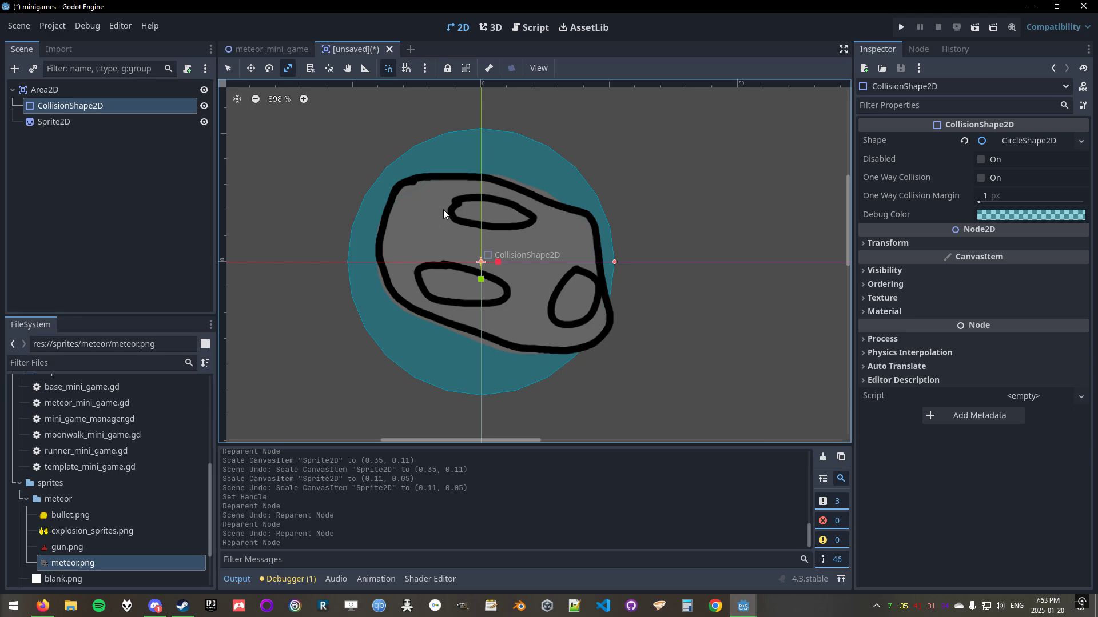
{"action": "left_click_drag", "start_coordinate": [42, 120], "coordinate": [77, 104]}
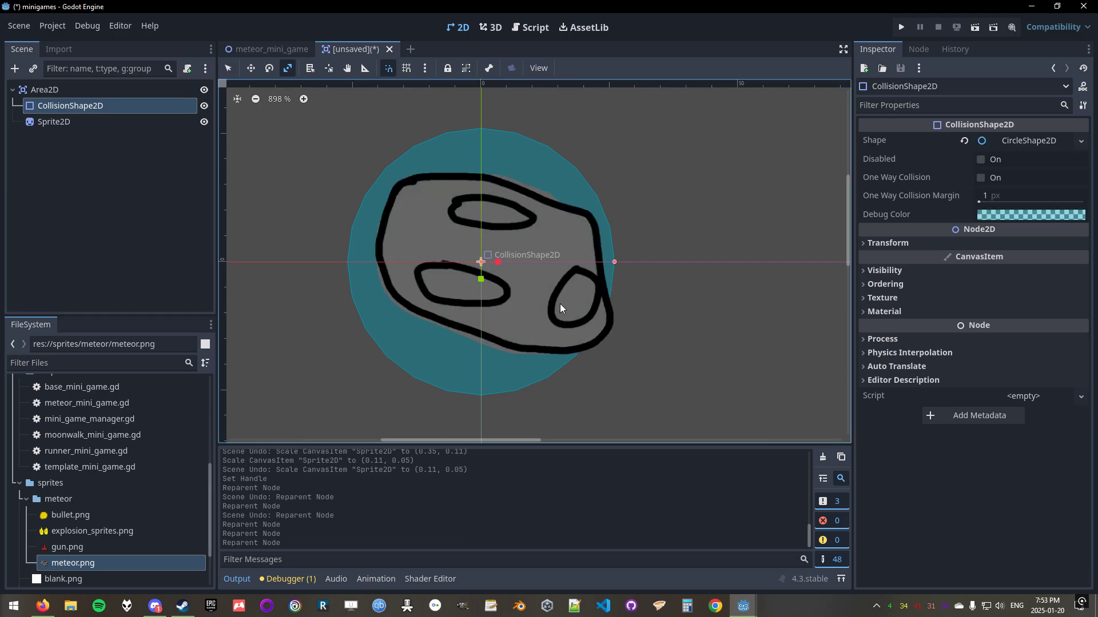
Shrink the collision circle to a radius of about 25 px and move it to (3, 1) around the meteor.
{"action": "mouse_move", "coordinate": [613, 267]}
{"action": "left_mouse_down"}
{"action": "mouse_move", "coordinate": [624, 264]}
{"action": "mouse_move", "coordinate": [609, 264]}
{"action": "left_mouse_up"}
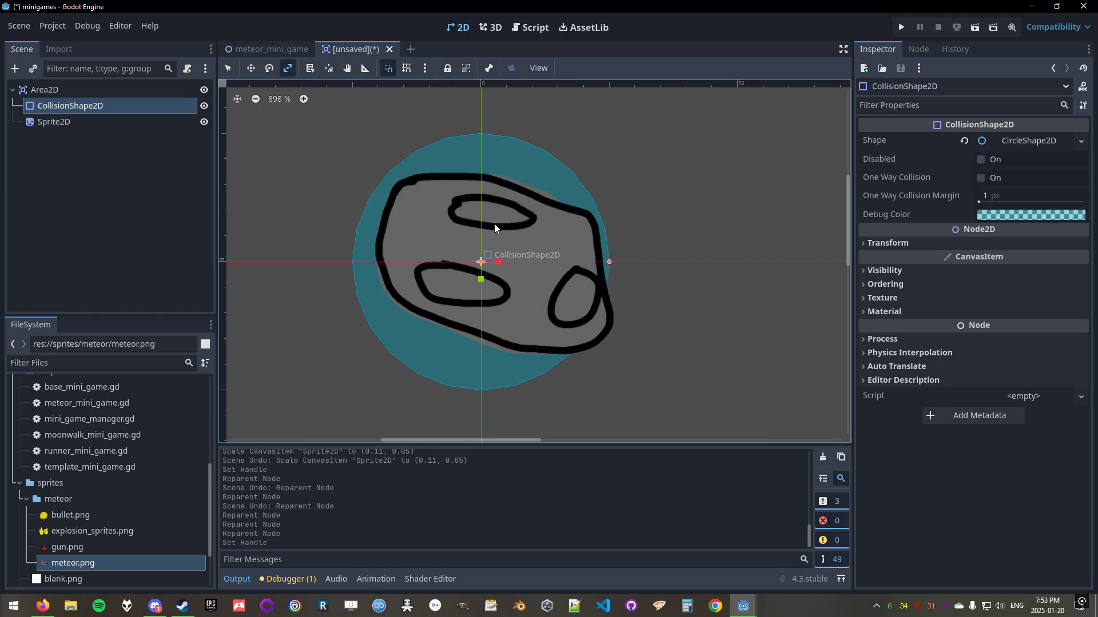
{"action": "key", "text": "w"}
{"action": "left_click_drag", "start_coordinate": [556, 295], "coordinate": [568, 299]}
Examine the collision circle's radius settings and the shape types available for CollisionShape2D.
{"action": "left_click", "coordinate": [1029, 142]}
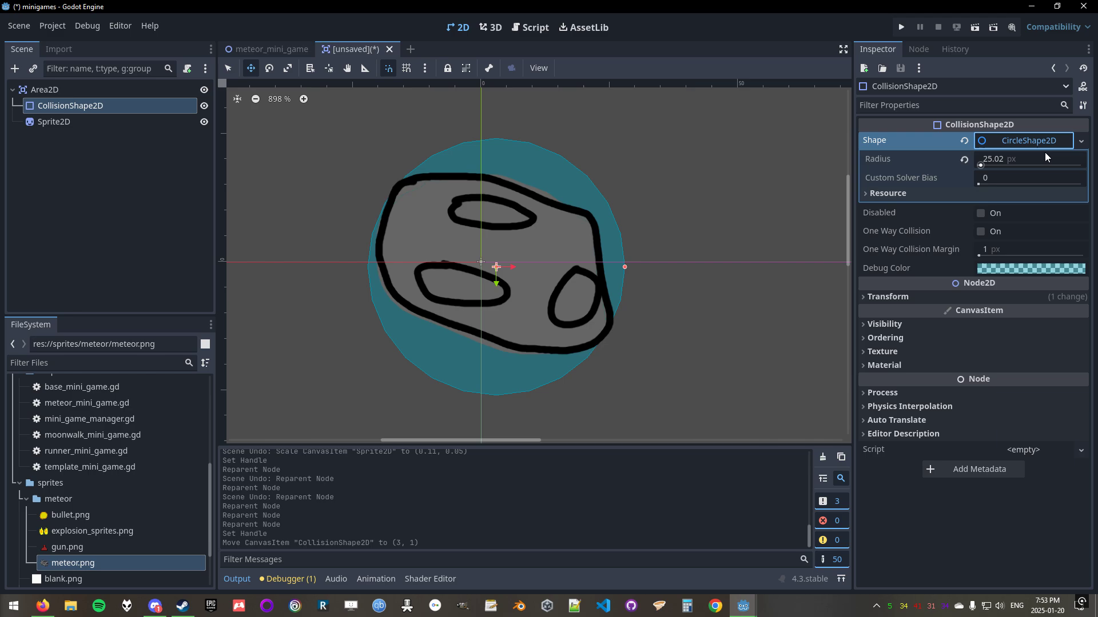
{"action": "left_click", "coordinate": [1050, 141]}
{"action": "left_click", "coordinate": [1059, 142]}
{"action": "left_click", "coordinate": [1063, 141]}
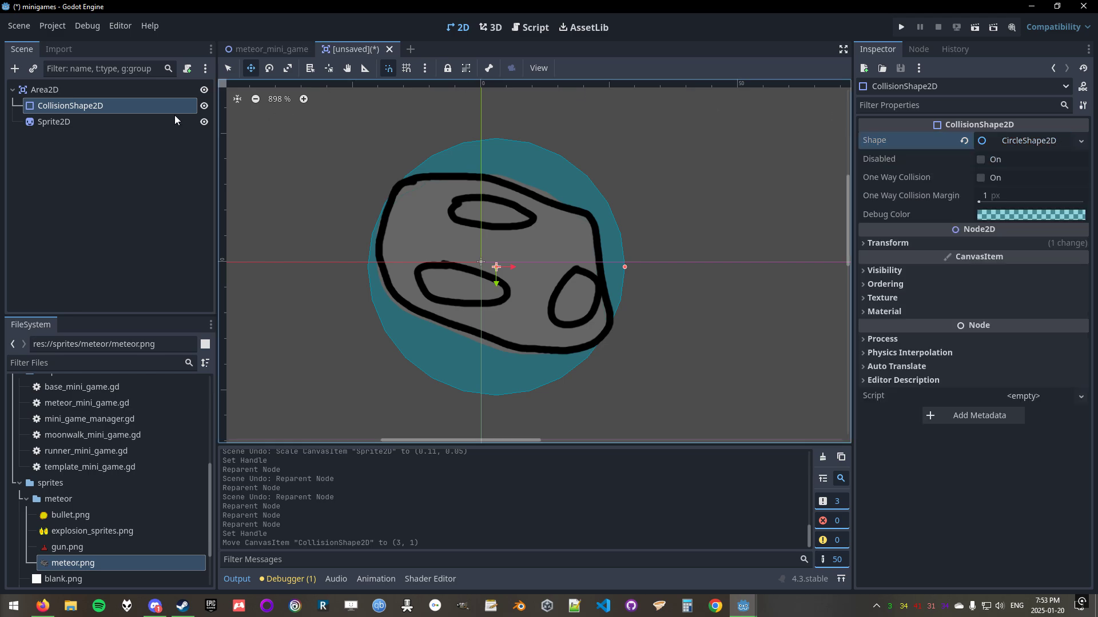
{"action": "left_click", "coordinate": [137, 119]}
{"action": "left_click", "coordinate": [146, 108]}
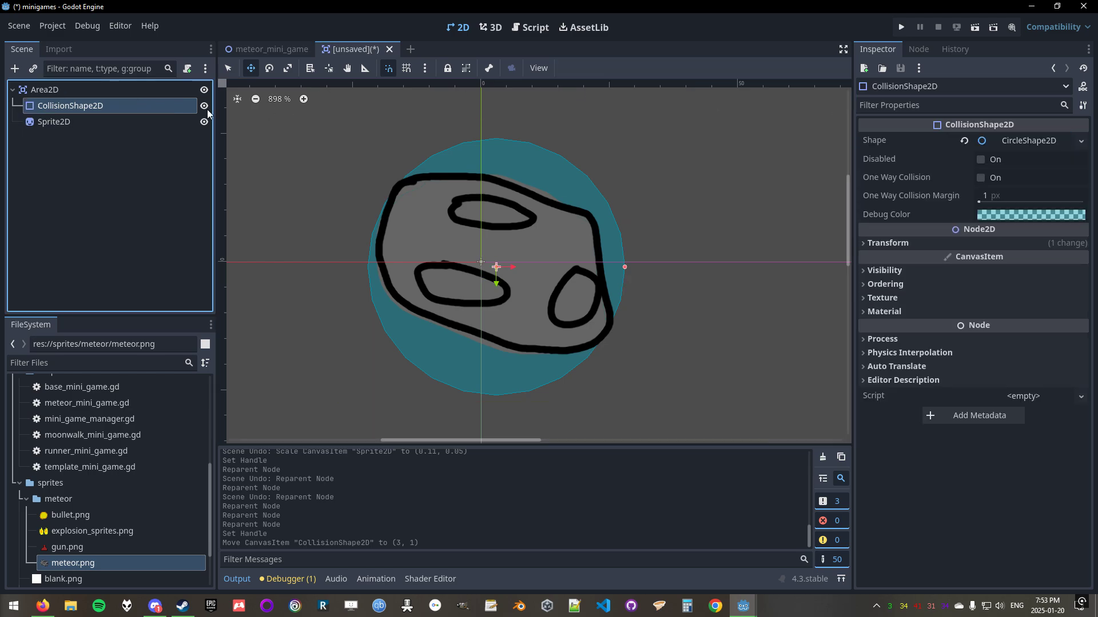
{"action": "left_click", "coordinate": [1081, 142]}
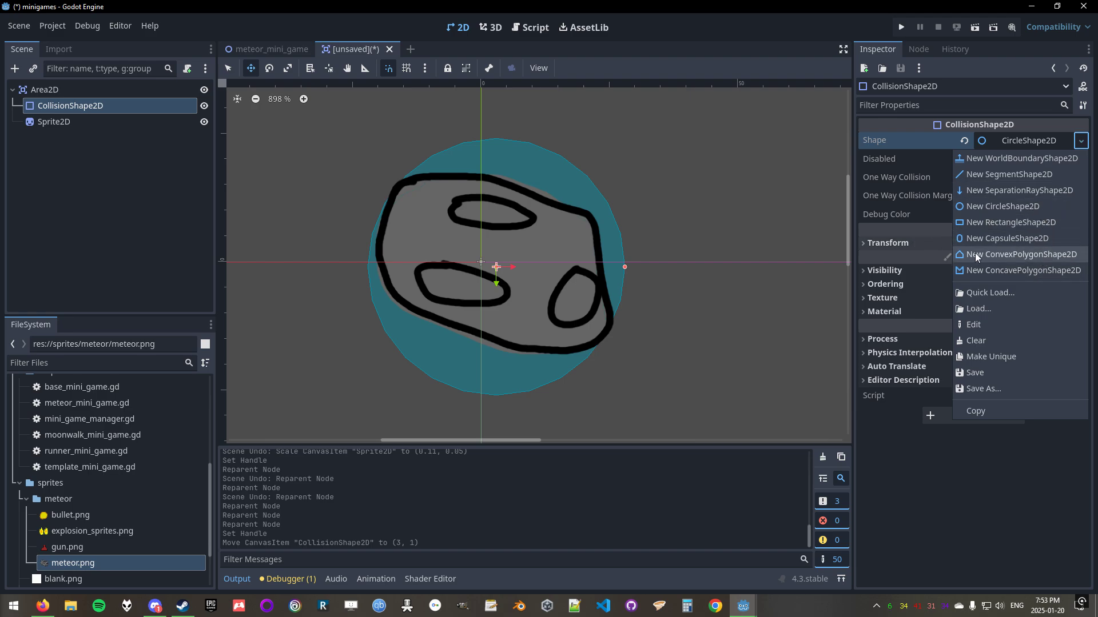
{"action": "left_click", "coordinate": [687, 185]}
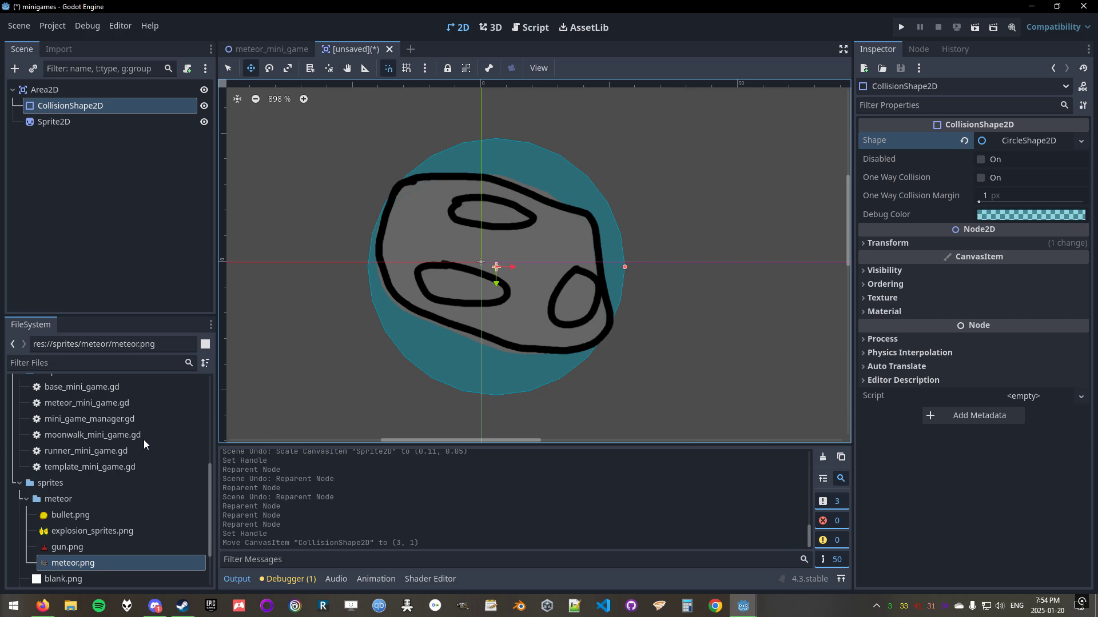
{"action": "scroll", "coordinate": [126, 454], "scroll_direction": "down", "scroll_amount": 2}
{"action": "scroll", "coordinate": [126, 452], "scroll_direction": "up", "scroll_amount": 6}
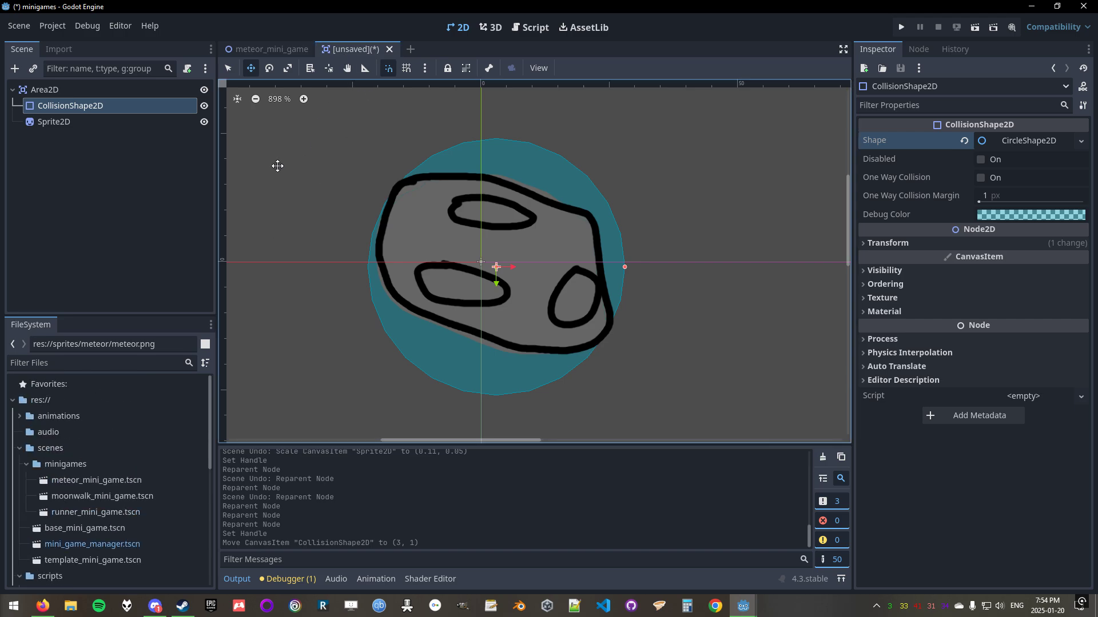
{"action": "right_click", "coordinate": [54, 119]}
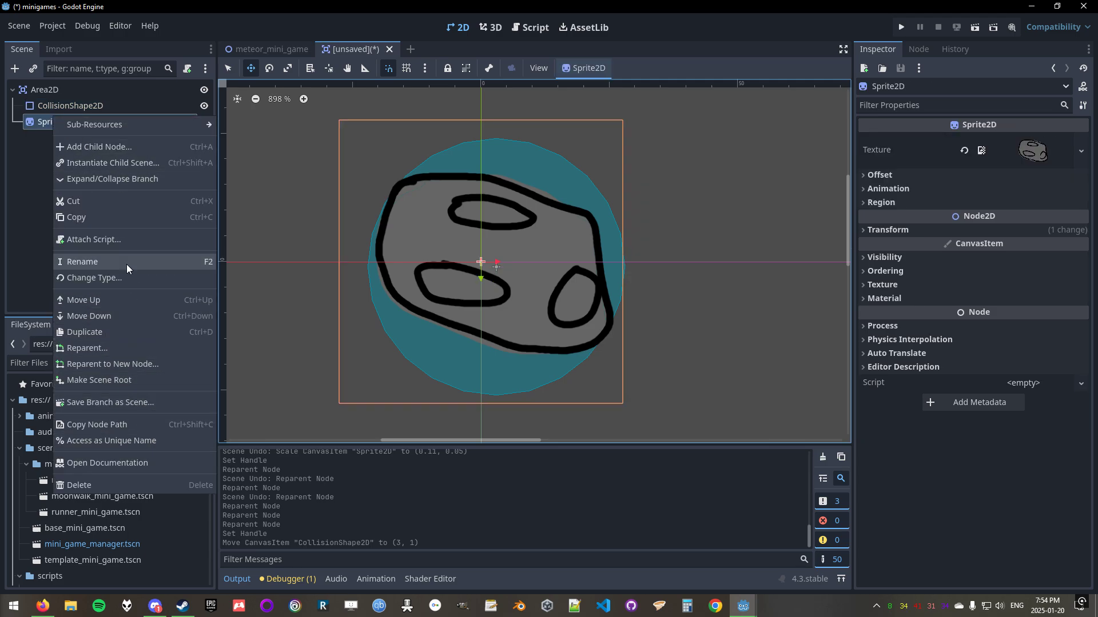
{"action": "left_click", "coordinate": [130, 401]}
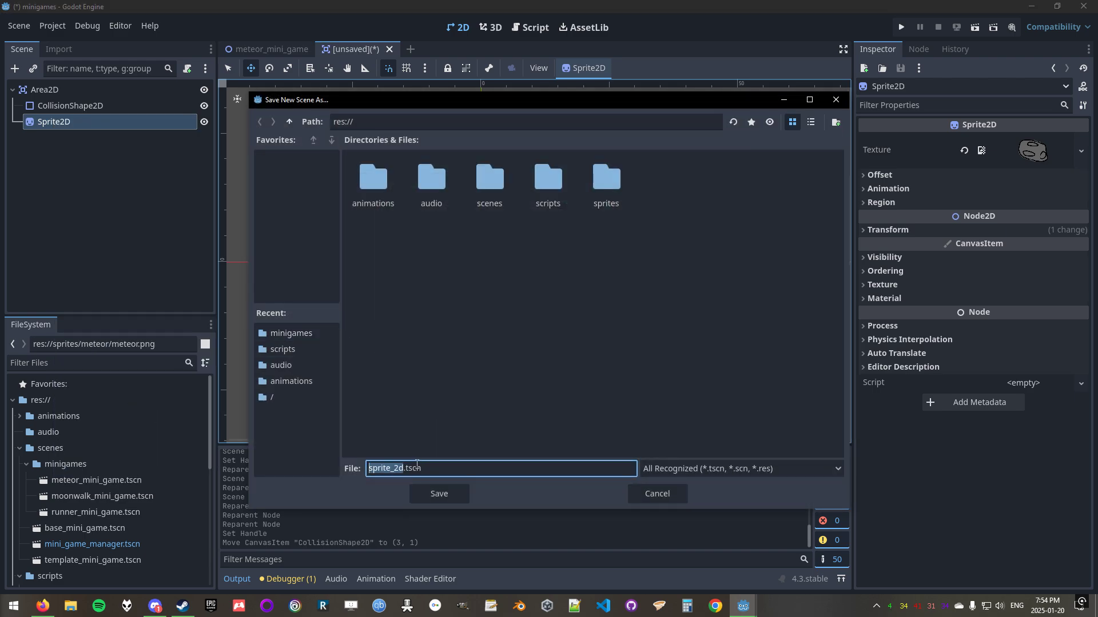
{"action": "left_click_drag", "start_coordinate": [421, 469], "coordinate": [361, 469]}
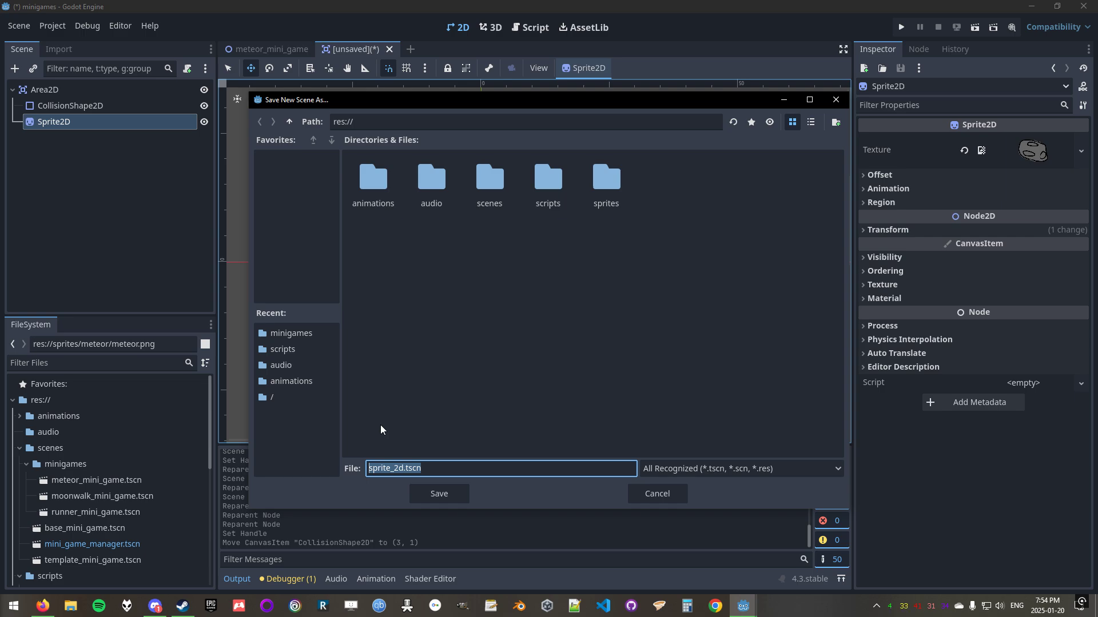
{"action": "left_click", "coordinate": [675, 494]}
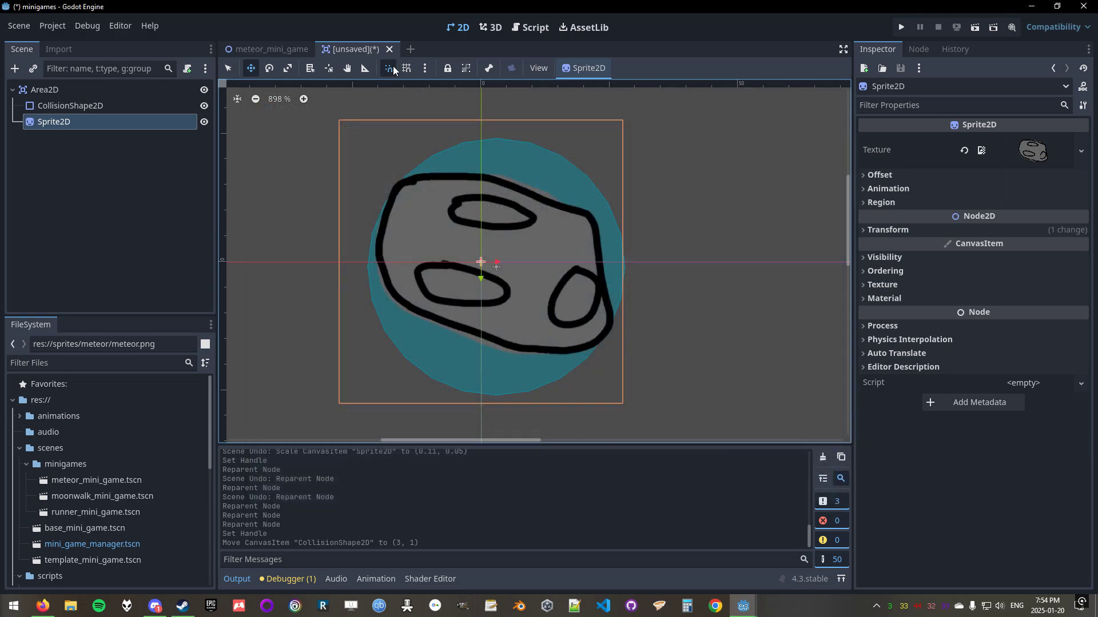
Close the unsaved meteor scene without saving it, and collapse the Ground node in the meteor_mini_game scene tree.
{"action": "left_click", "coordinate": [389, 50]}
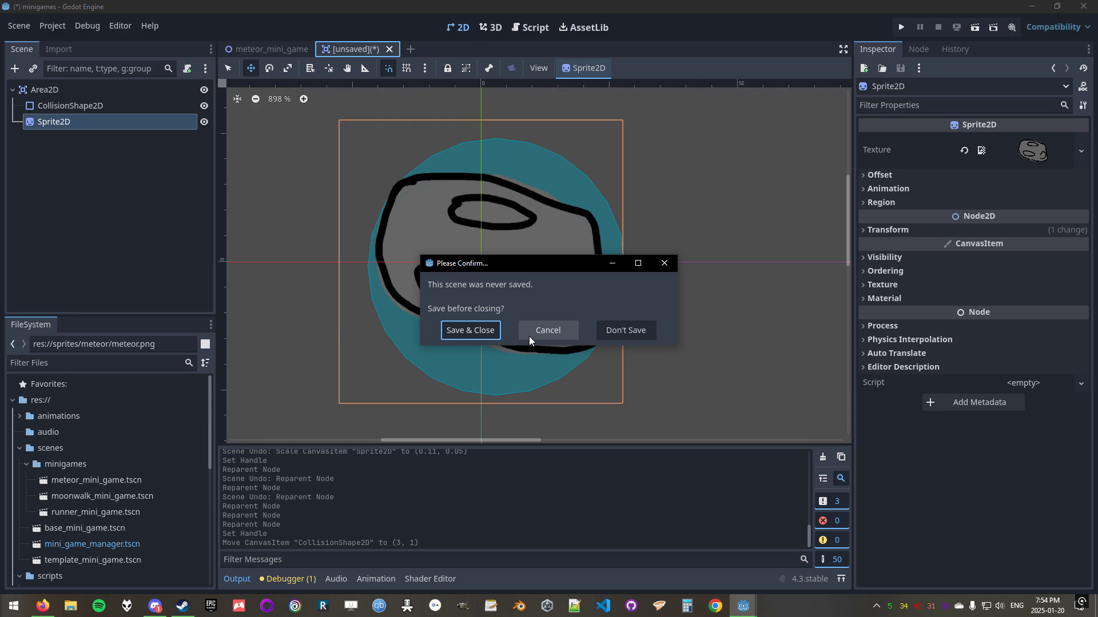
{"action": "left_click", "coordinate": [614, 337]}
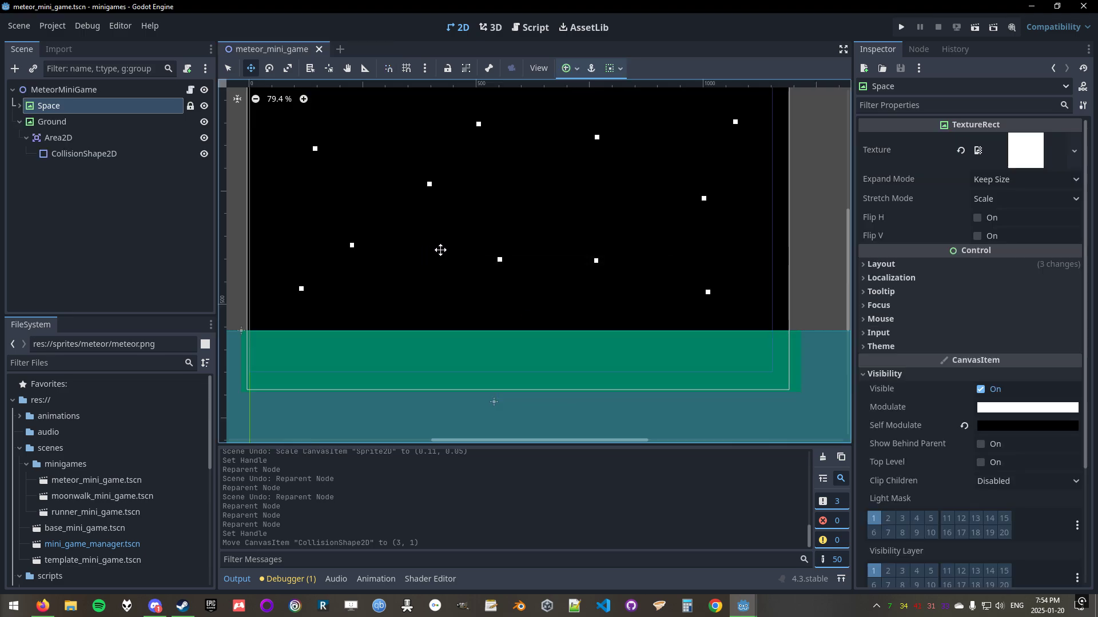
{"action": "left_click", "coordinate": [84, 189]}
{"action": "left_click", "coordinate": [20, 121]}
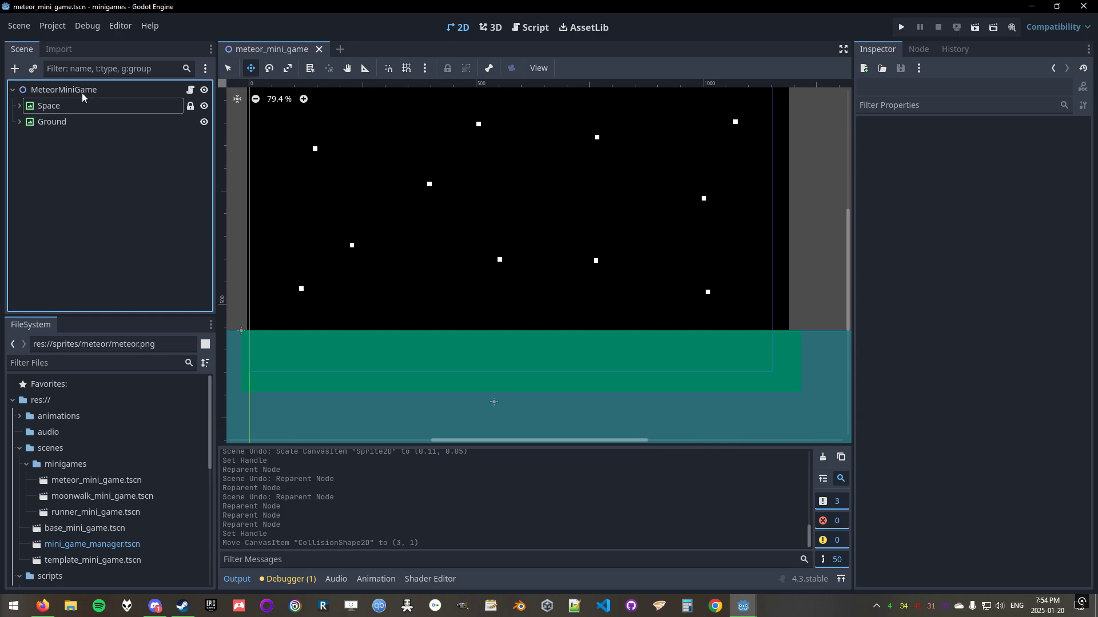
Add an Area2D as a child of the MeteorMiniGame root node.
{"action": "left_click", "coordinate": [65, 88]}
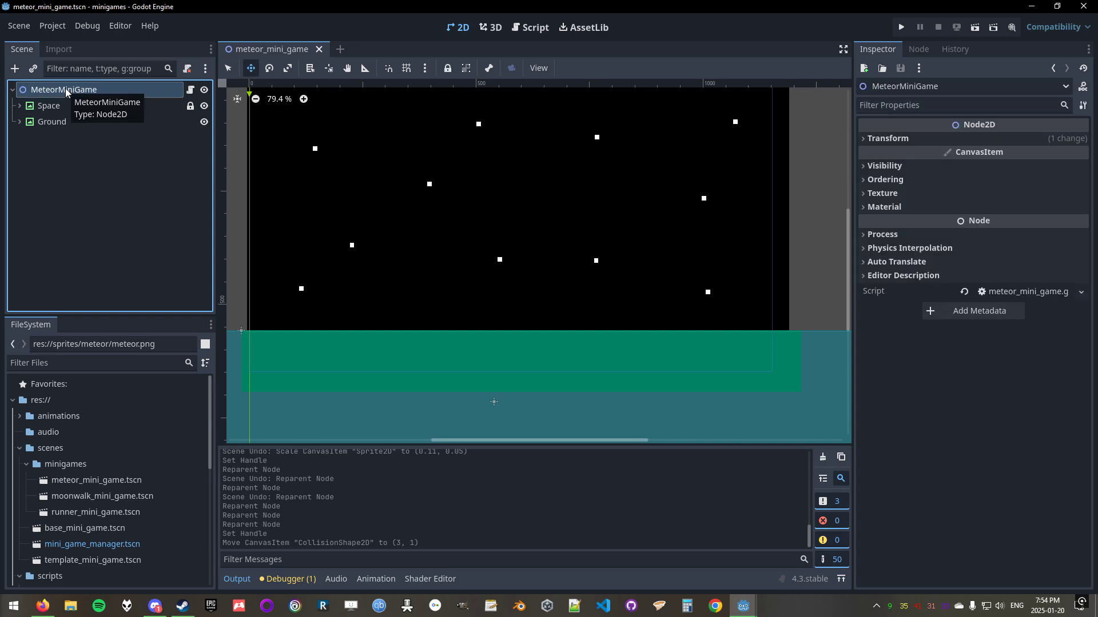
{"action": "key", "text": "ctrl+a"}
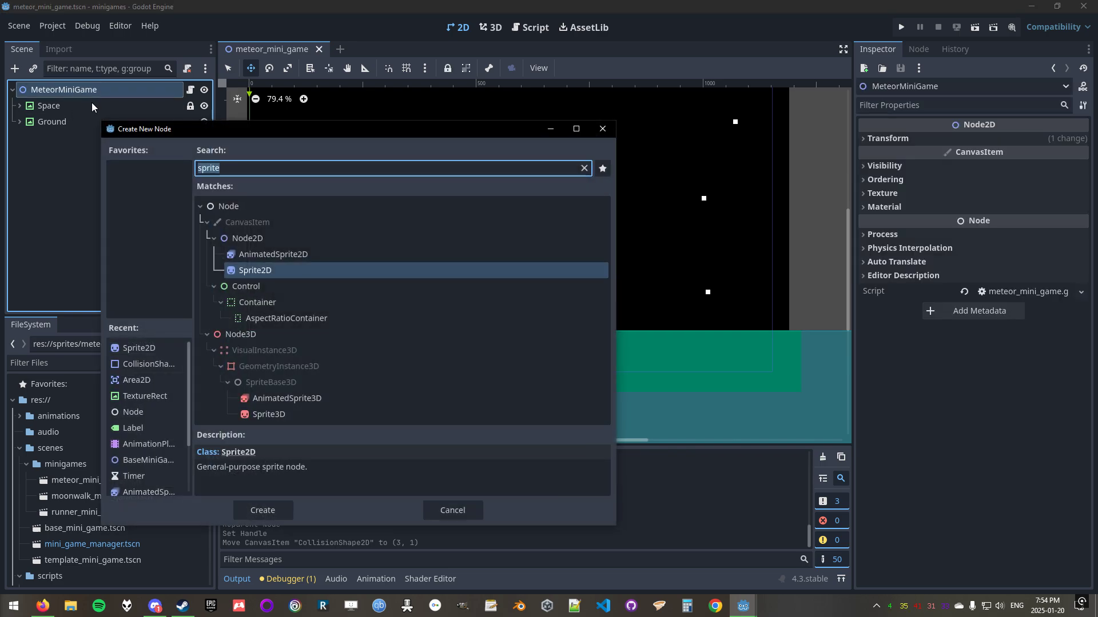
{"action": "type", "text": "area"}
{"action": "key", "text": "Return"}
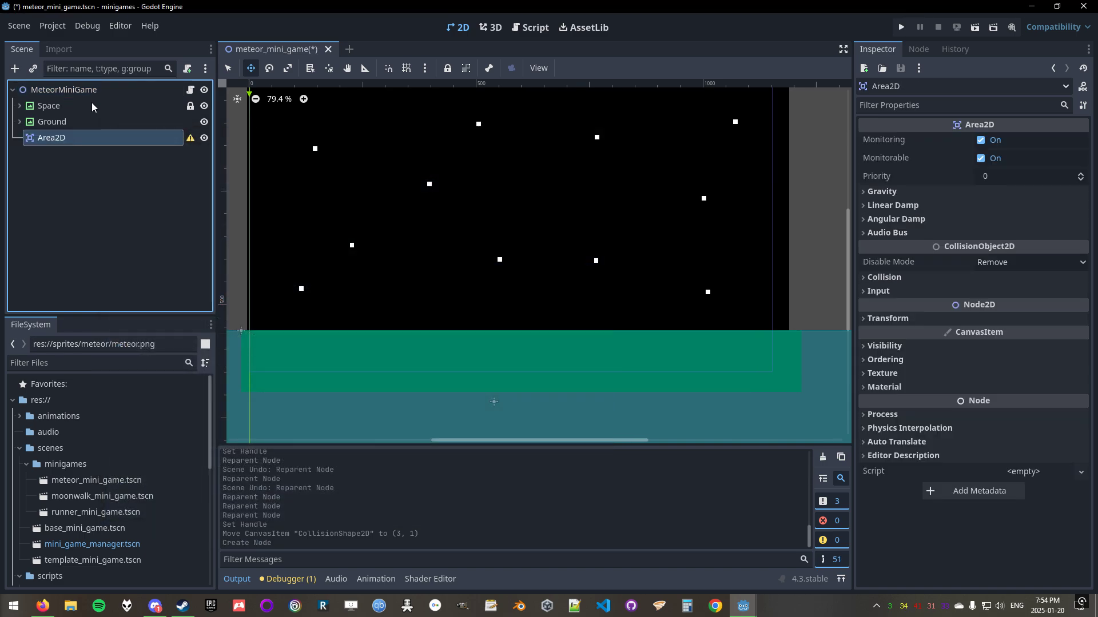
Add a CollisionShape2D under the Area2D and give it a new CircleShape2D.
{"action": "right_click", "coordinate": [120, 141]}
{"action": "left_click", "coordinate": [143, 151]}
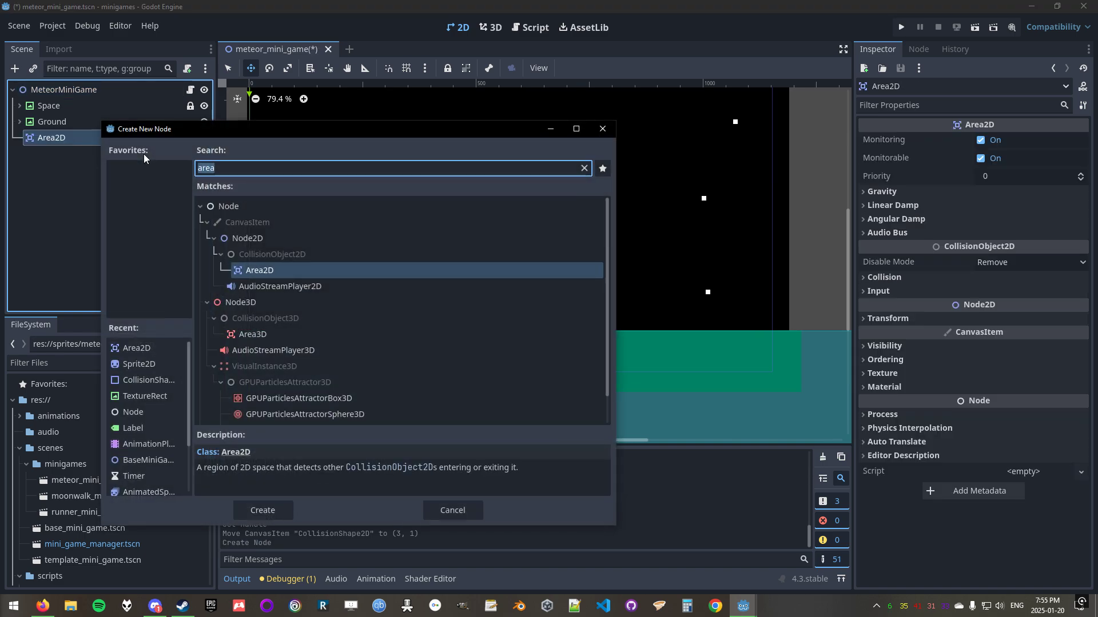
{"action": "type", "text": "colli"}
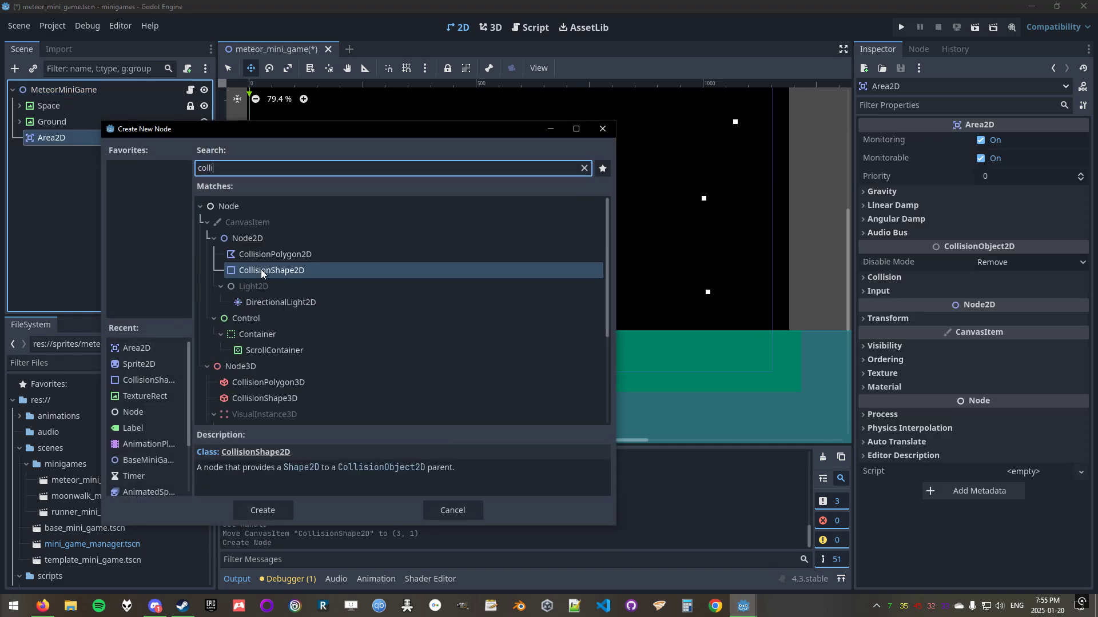
{"action": "double_click", "coordinate": [261, 269]}
{"action": "left_click", "coordinate": [1050, 143]}
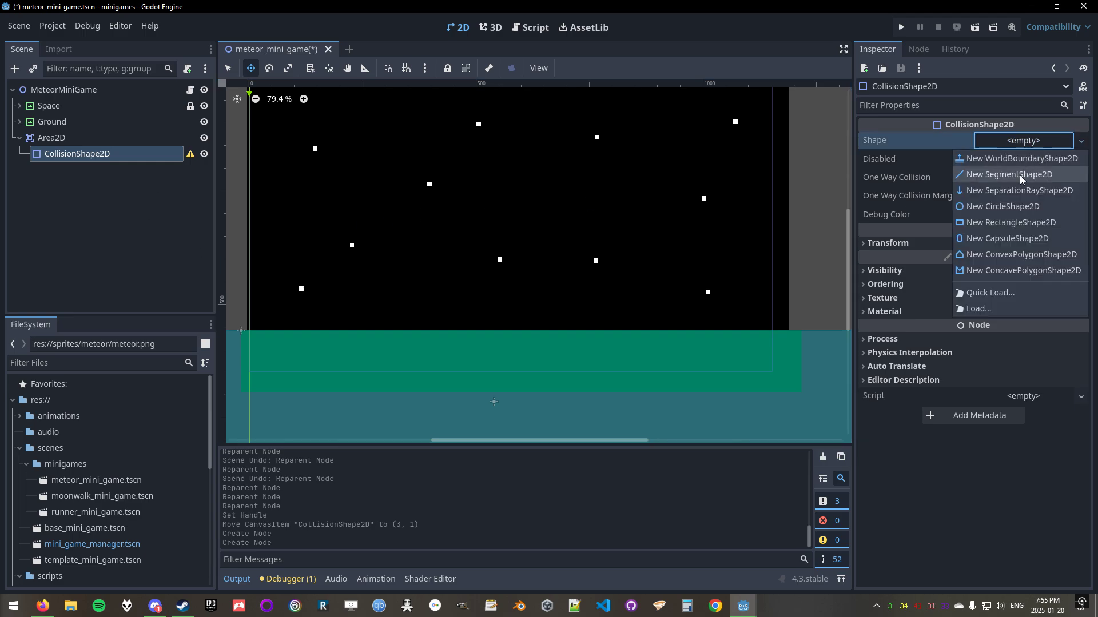
{"action": "left_click", "coordinate": [1015, 216]}
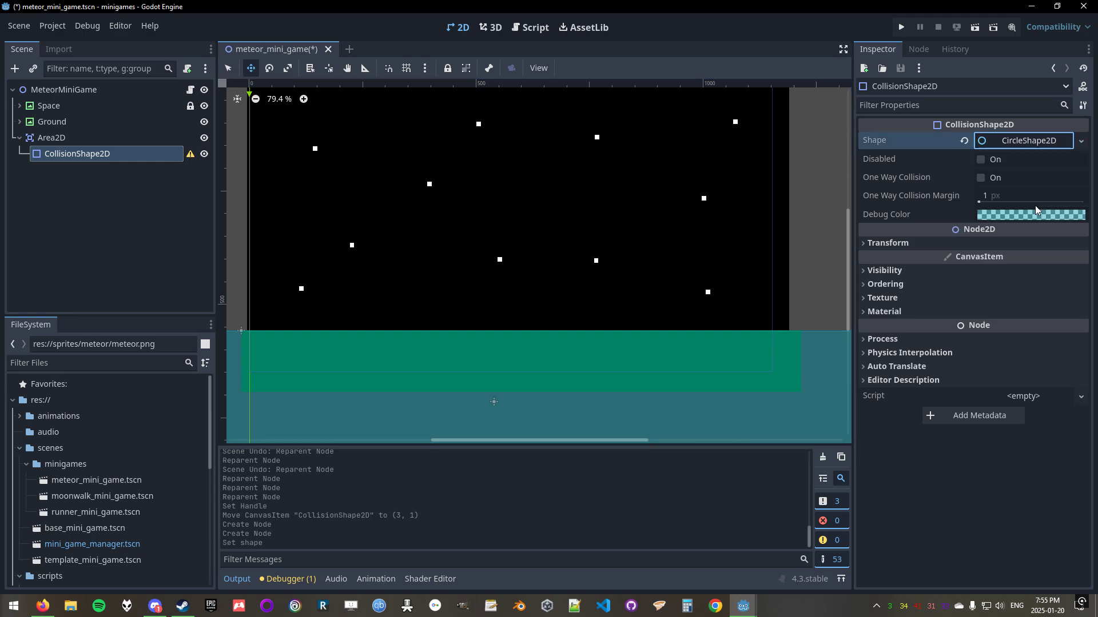
Add a Sprite2D under the Area2D and assign meteor.png as its texture.
{"action": "left_click", "coordinate": [84, 137]}
{"action": "right_click", "coordinate": [93, 138]}
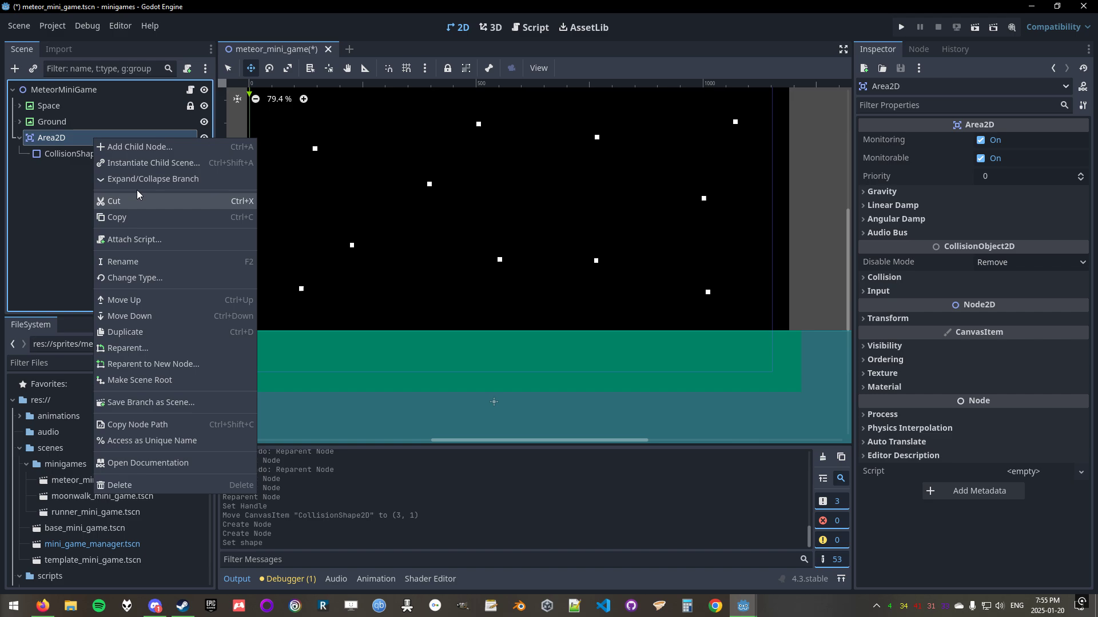
{"action": "left_click", "coordinate": [146, 144]}
{"action": "type", "text": "spr"}
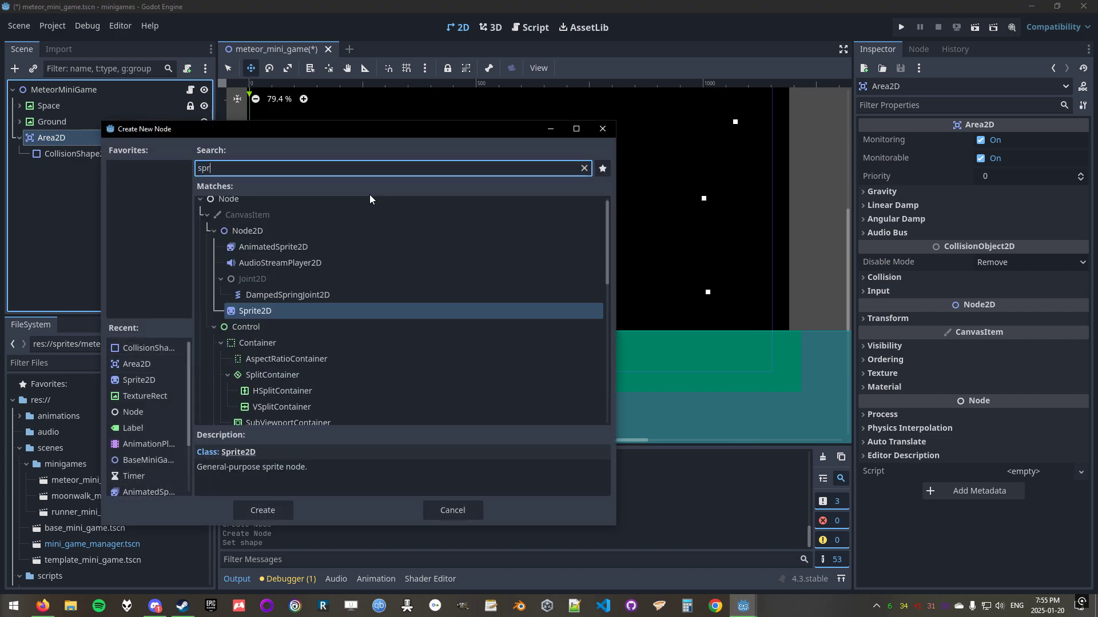
{"action": "type", "text": "ite"}
{"action": "double_click", "coordinate": [341, 270]}
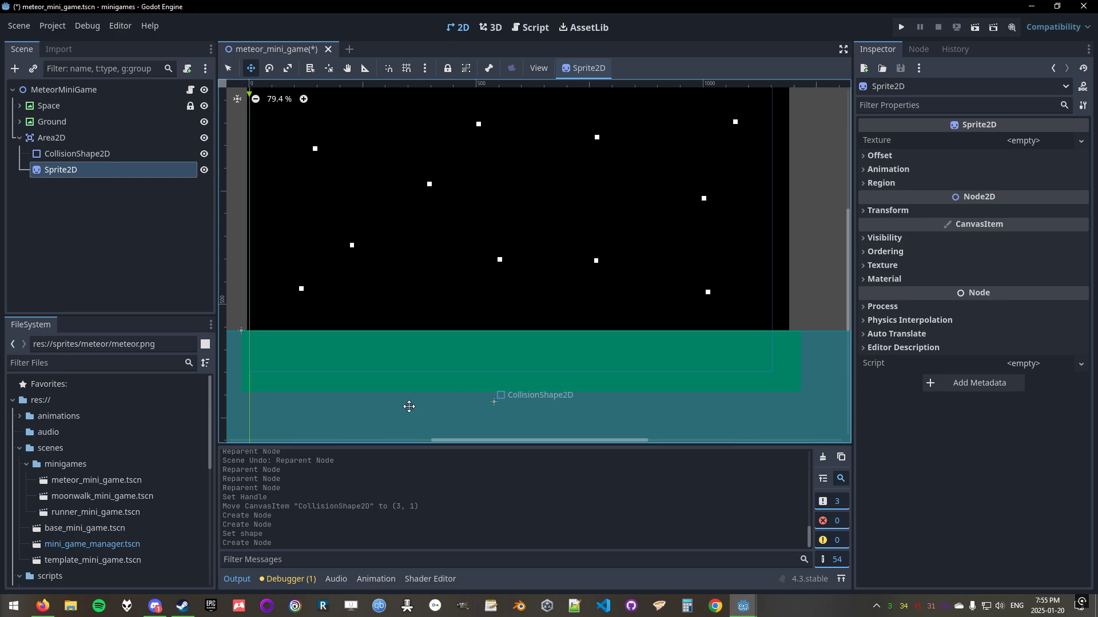
{"action": "scroll", "coordinate": [93, 534], "scroll_direction": "down", "scroll_amount": 5}
{"action": "left_click_drag", "start_coordinate": [82, 511], "coordinate": [1025, 145]}
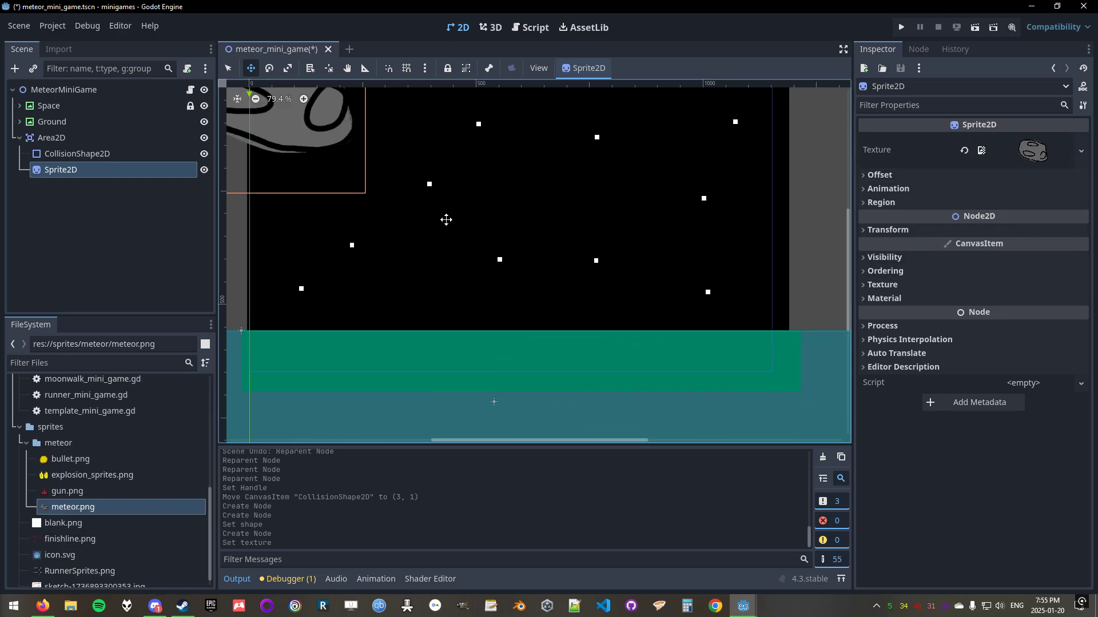
Enlarge the CollisionShape2D's circle until it surrounds the meteor sprite.
{"action": "middle_click_drag", "start_coordinate": [447, 233], "coordinate": [449, 199]}
{"action": "scroll", "coordinate": [448, 191], "scroll_direction": "down", "scroll_amount": 4}
{"action": "middle_click_drag", "start_coordinate": [331, 95], "coordinate": [421, 321]}
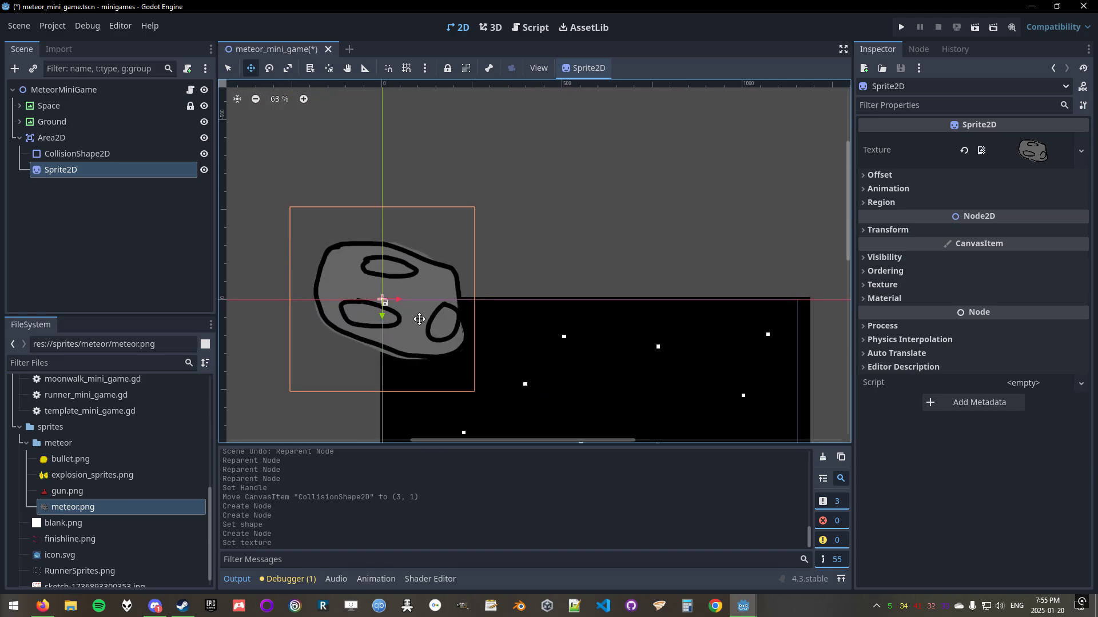
{"action": "scroll", "coordinate": [423, 320], "scroll_direction": "up", "scroll_amount": 11}
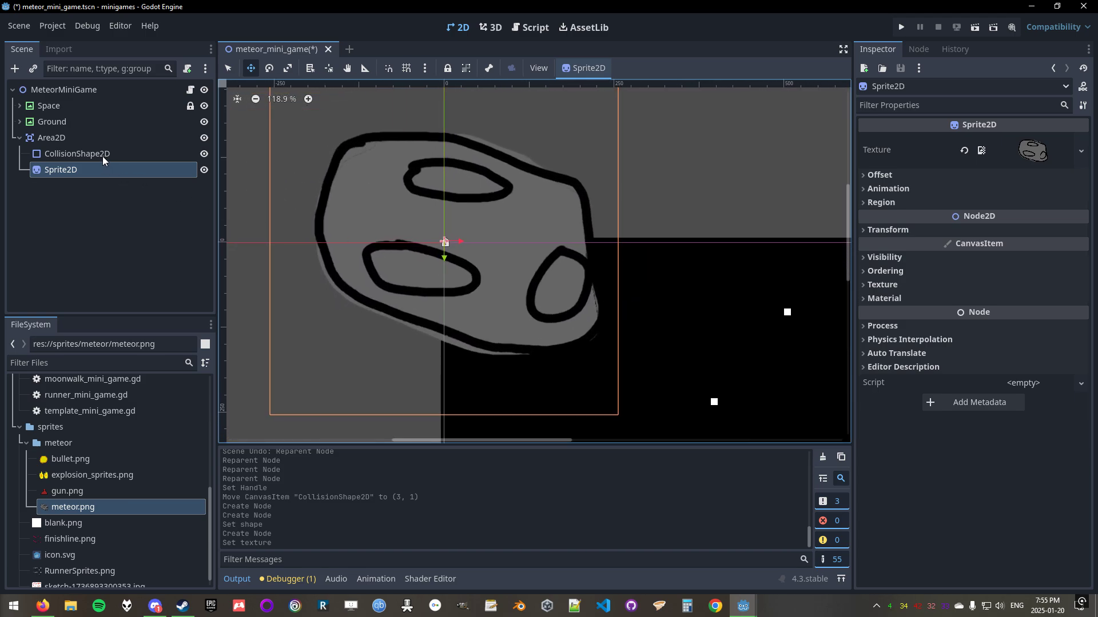
{"action": "left_click", "coordinate": [103, 155]}
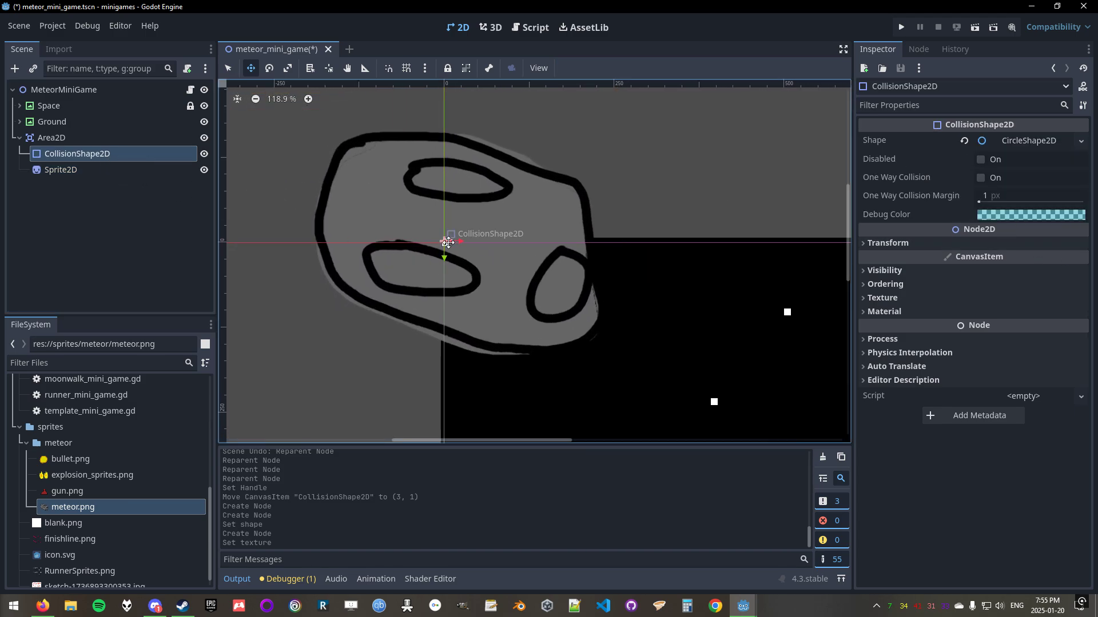
{"action": "left_click_drag", "start_coordinate": [450, 241], "coordinate": [610, 242]}
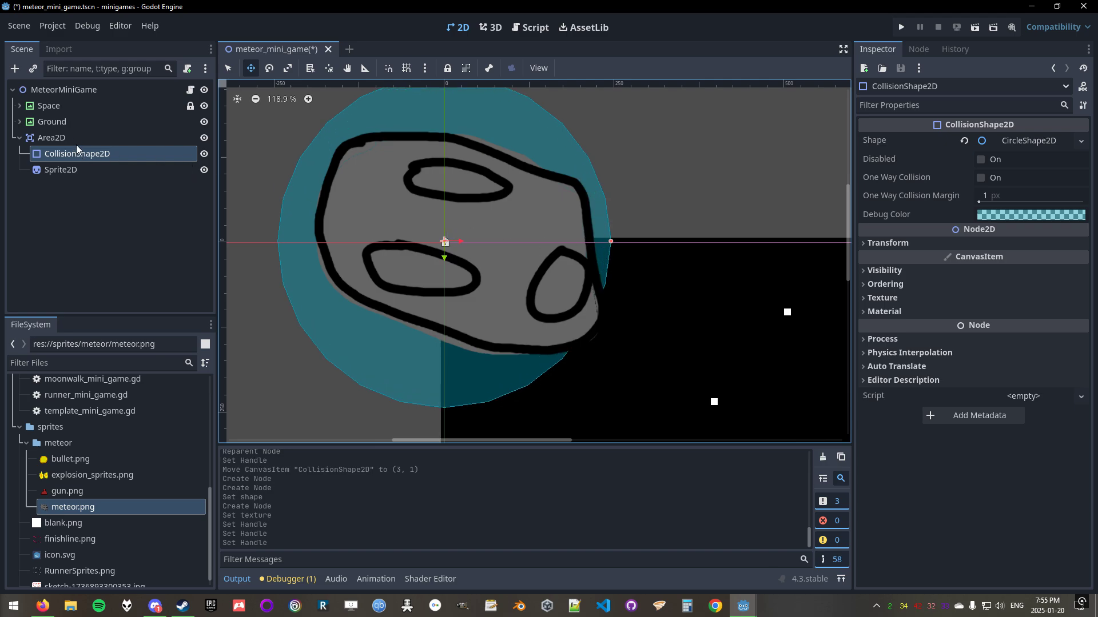
Rename the Area2D node to Meteor.
{"action": "left_click", "coordinate": [135, 140]}
{"action": "key", "text": "F2"}
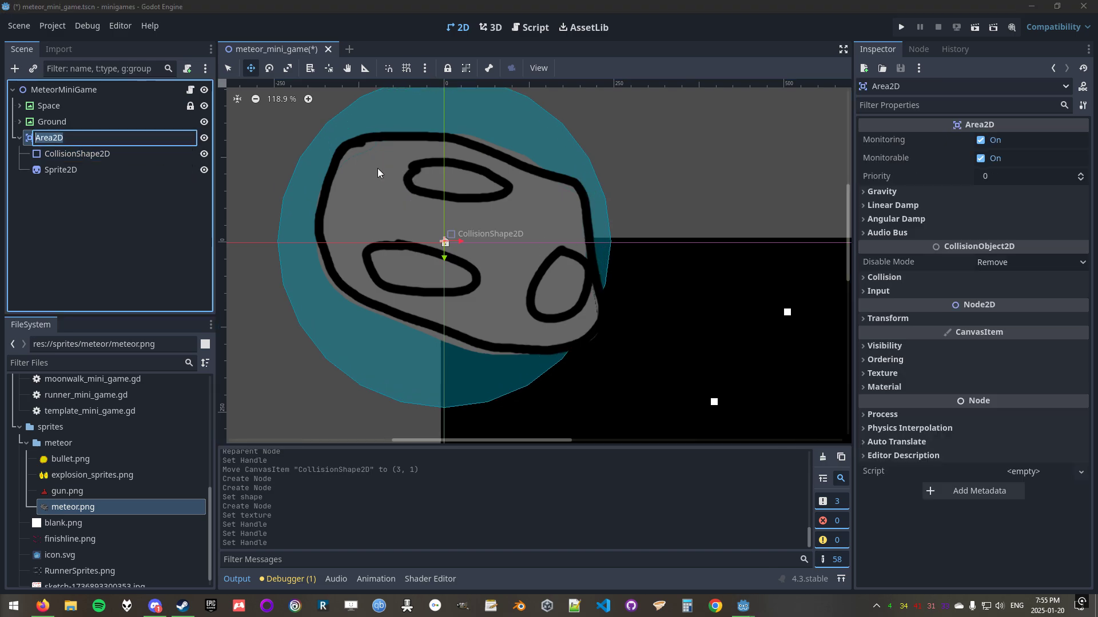
{"action": "type", "text": "Meteor"}
{"action": "key", "text": "Return"}
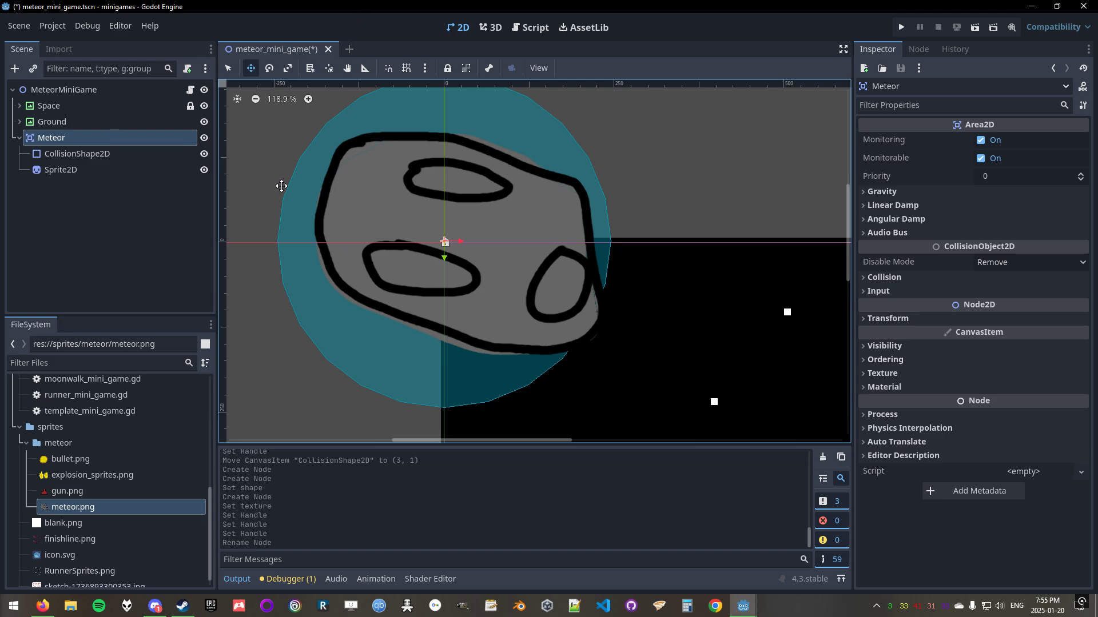
Move the meteor's Sprite2D to (-20, -11) so it sits more centrally in the collision circle.
{"action": "left_click", "coordinate": [58, 170]}
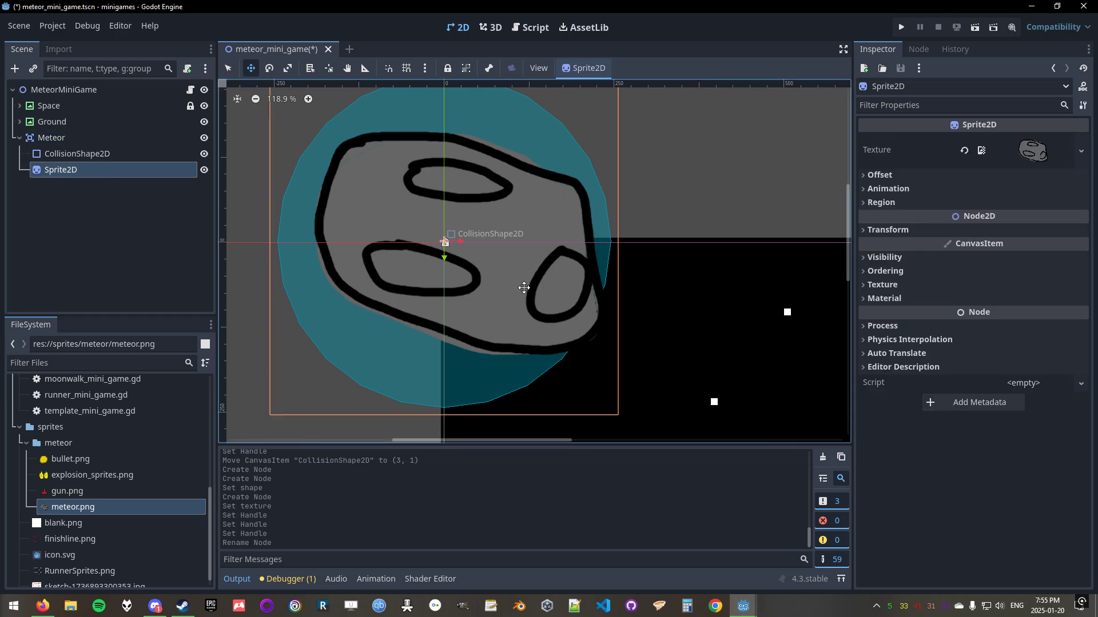
{"action": "left_click_drag", "start_coordinate": [510, 290], "coordinate": [495, 284]}
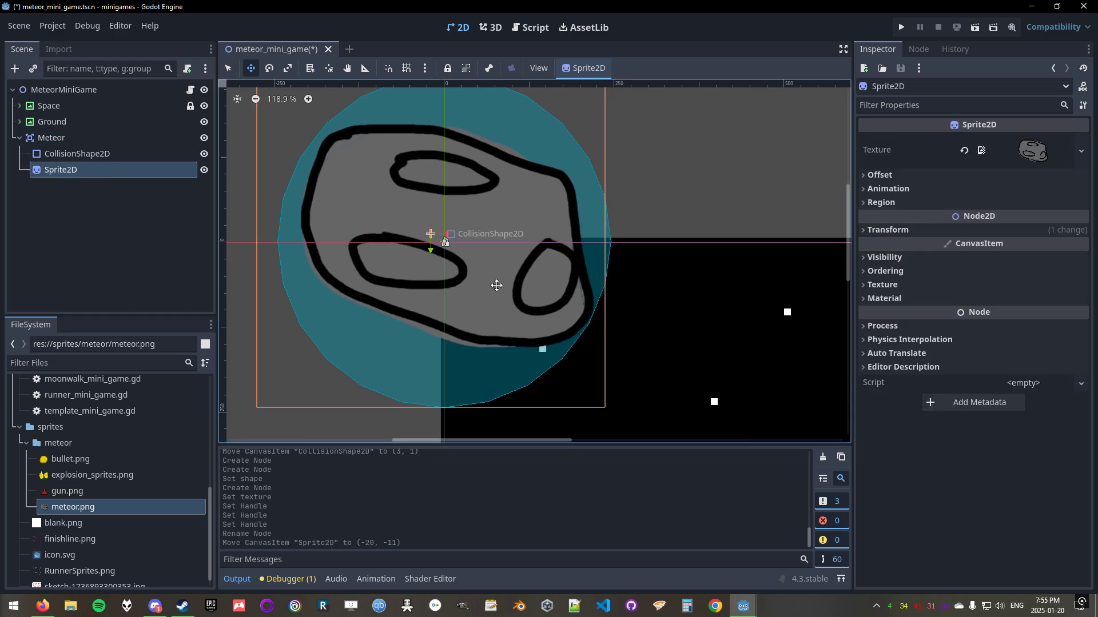
{"action": "left_click", "coordinate": [80, 137]}
{"action": "right_click", "coordinate": [67, 136]}
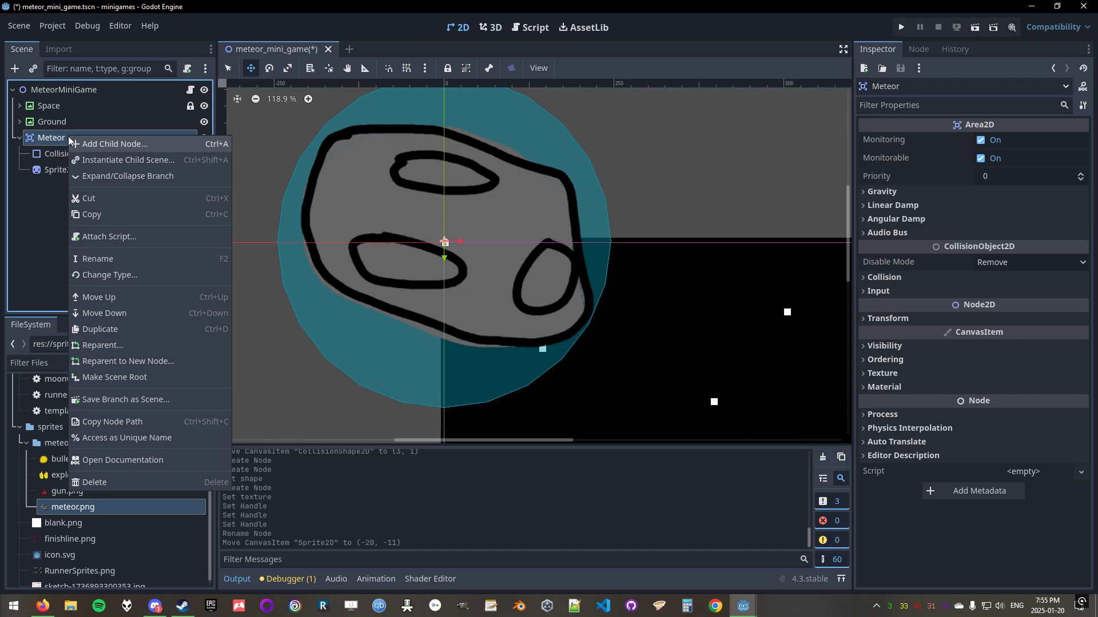
{"action": "left_click", "coordinate": [520, 281]}
Try scaling the whole Meteor node down, replacing the uneven scale with a uniform (0.31, 0.31).
{"action": "scroll", "coordinate": [597, 243], "scroll_direction": "up", "scroll_amount": 3}
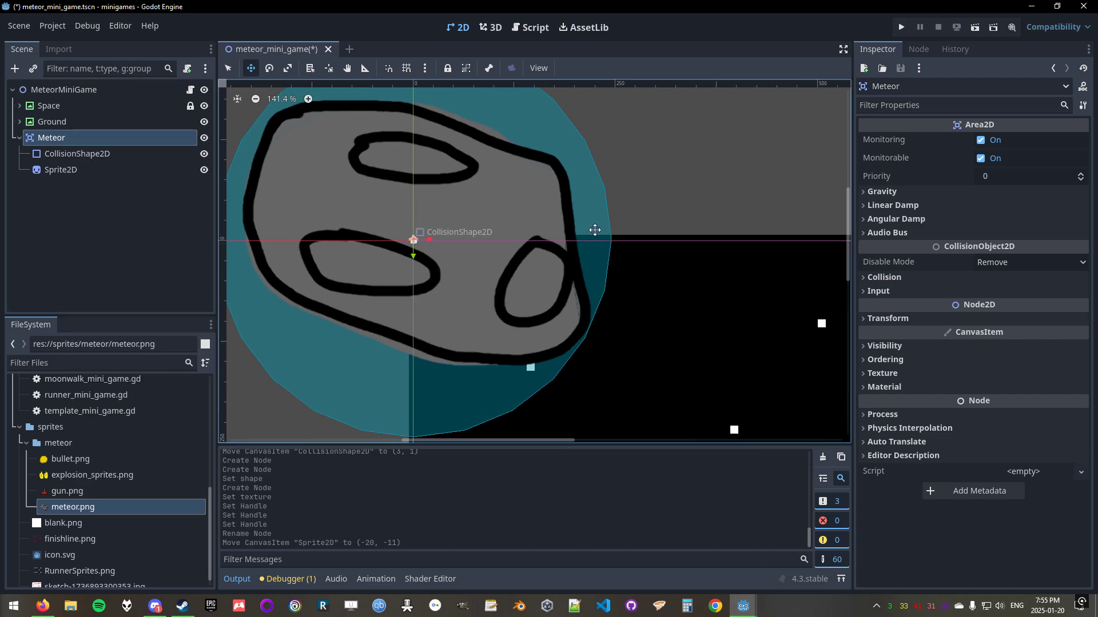
{"action": "scroll", "coordinate": [625, 254], "scroll_direction": "down", "scroll_amount": 7}
{"action": "middle_click_drag", "start_coordinate": [690, 403], "coordinate": [547, 277]}
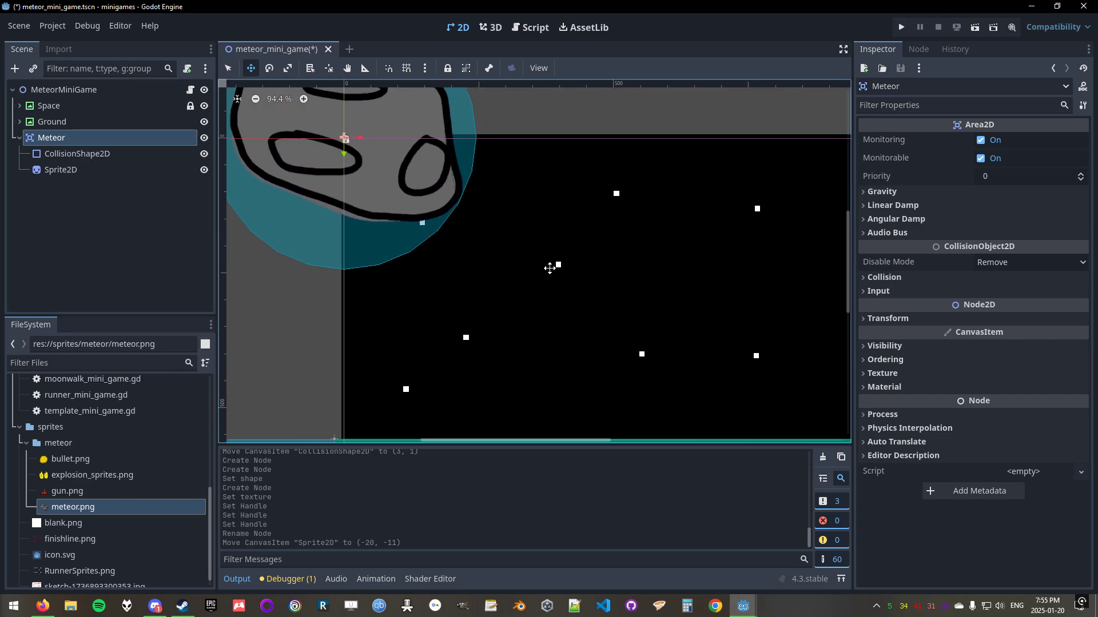
{"action": "scroll", "coordinate": [546, 246], "scroll_direction": "down", "scroll_amount": 7}
{"action": "middle_click_drag", "start_coordinate": [549, 221], "coordinate": [538, 243]}
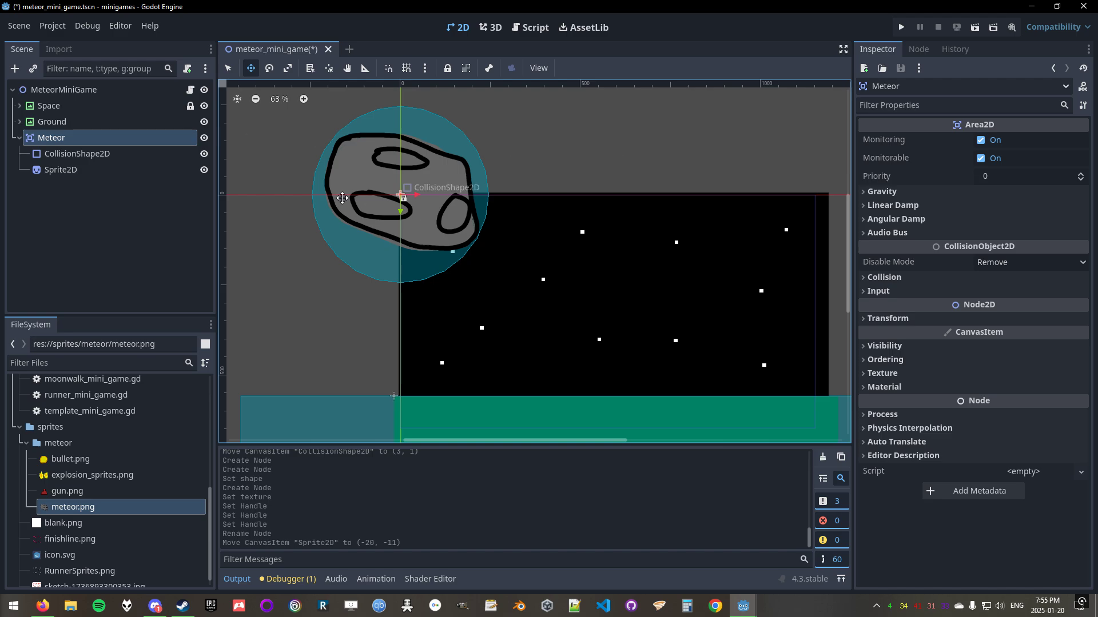
{"action": "key", "text": "s"}
{"action": "left_click_drag", "start_coordinate": [443, 157], "coordinate": [418, 194]}
{"action": "key", "text": "ctrl+z"}
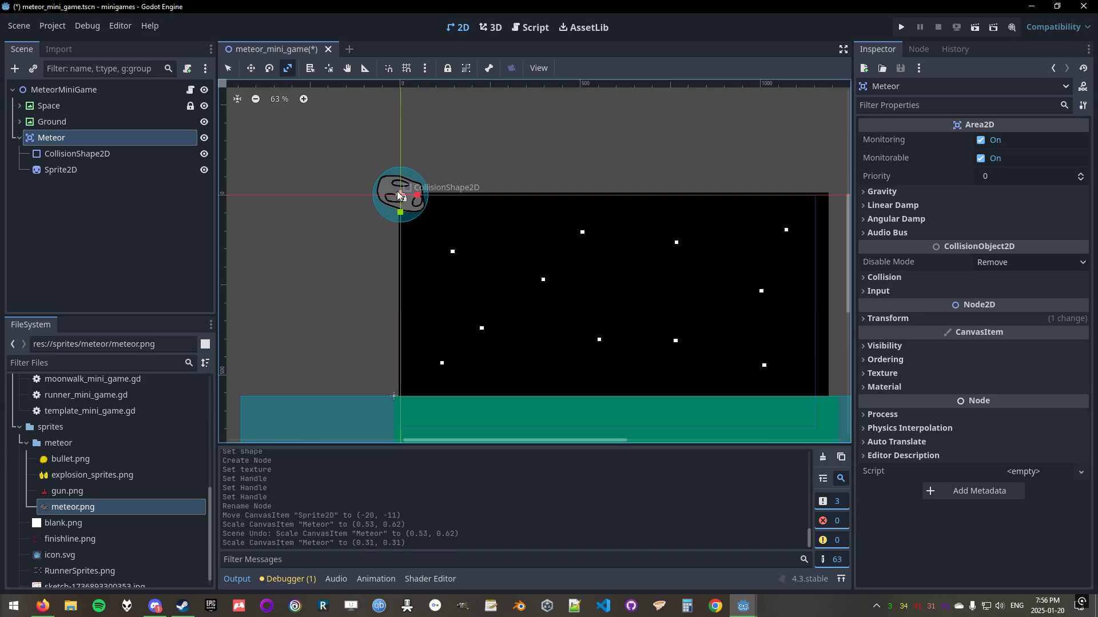
Move the Meteor node into the space background at (343, 316).
{"action": "key", "text": "w"}
{"action": "left_click_drag", "start_coordinate": [412, 207], "coordinate": [533, 321]}
{"action": "scroll", "coordinate": [605, 331], "scroll_direction": "up", "scroll_amount": 5}
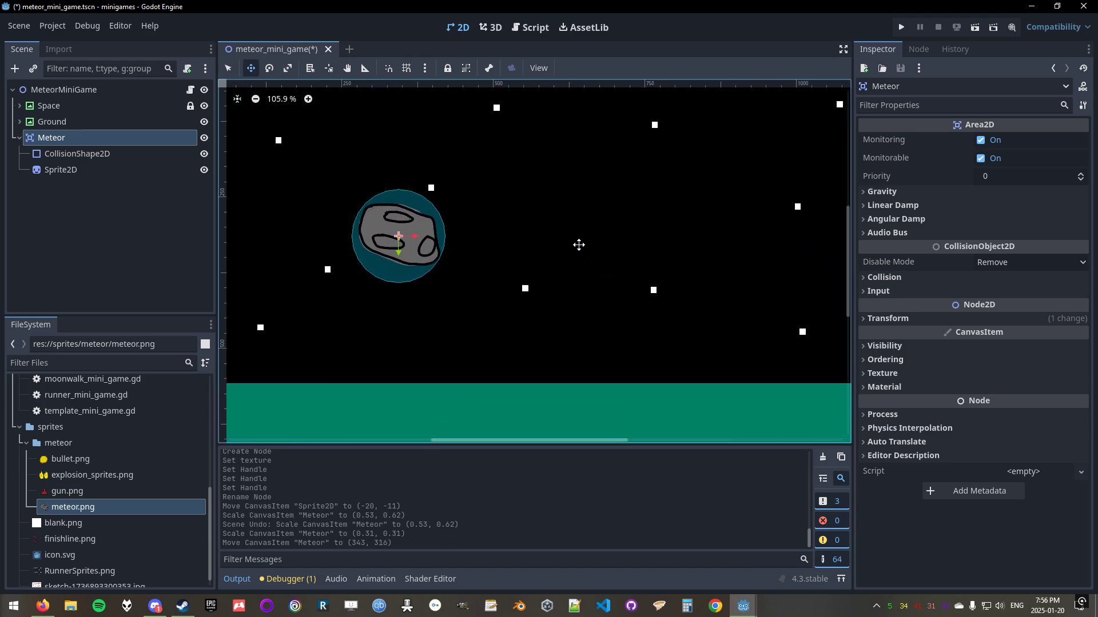
{"action": "scroll", "coordinate": [579, 245], "scroll_direction": "down", "scroll_amount": 5}
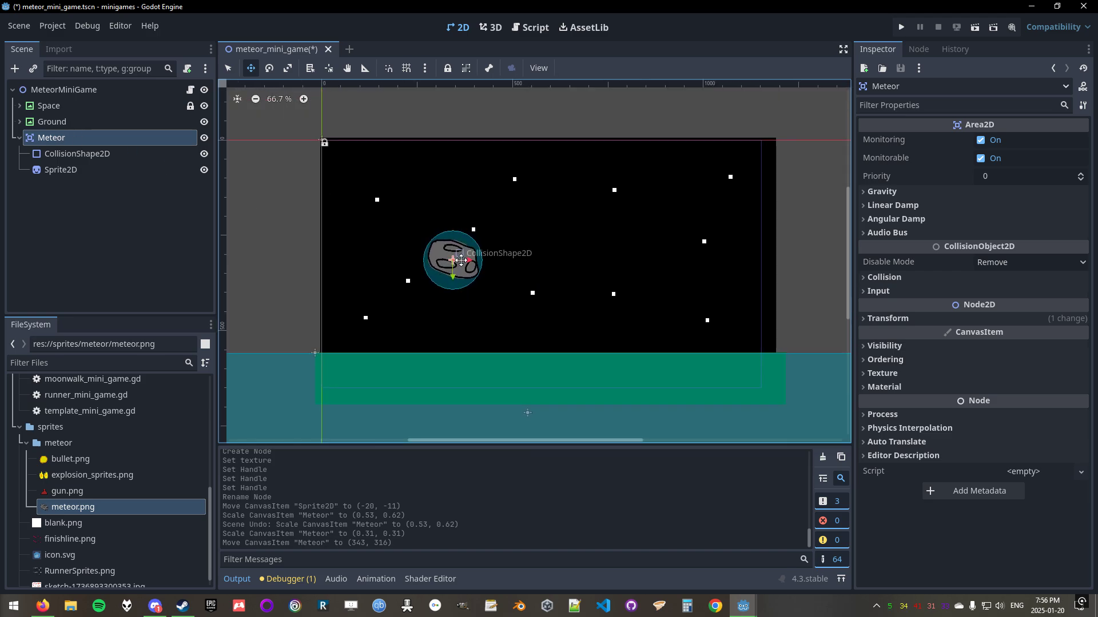
{"action": "scroll", "coordinate": [488, 272], "scroll_direction": "up", "scroll_amount": 3, "text": "ctrl"}
{"action": "scroll", "coordinate": [484, 273], "scroll_direction": "down", "scroll_amount": 2, "text": "ctrl"}
{"action": "scroll", "coordinate": [481, 274], "scroll_direction": "up", "scroll_amount": 3}
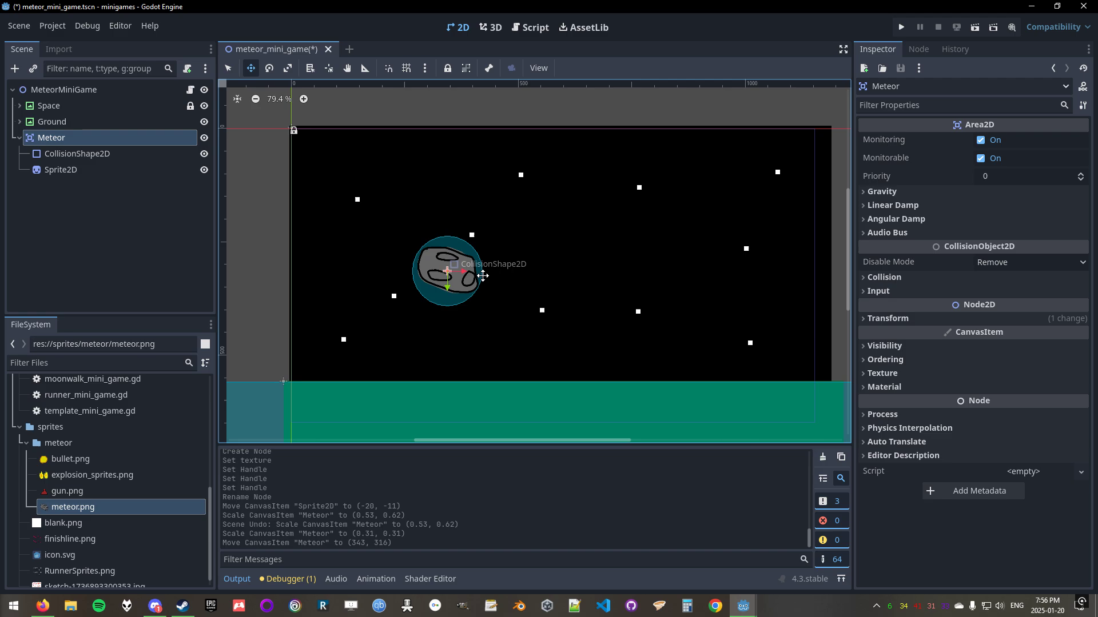
Scale the Meteor node down uniformly to (0.27, 0.27).
{"action": "scroll", "coordinate": [484, 276], "scroll_direction": "up", "scroll_amount": 2}
{"action": "key", "text": "s"}
{"action": "left_click_drag", "start_coordinate": [466, 253], "coordinate": [385, 240]}
Undo the Meteor node's two uniform scalings and its move.
{"action": "left_click", "coordinate": [85, 159]}
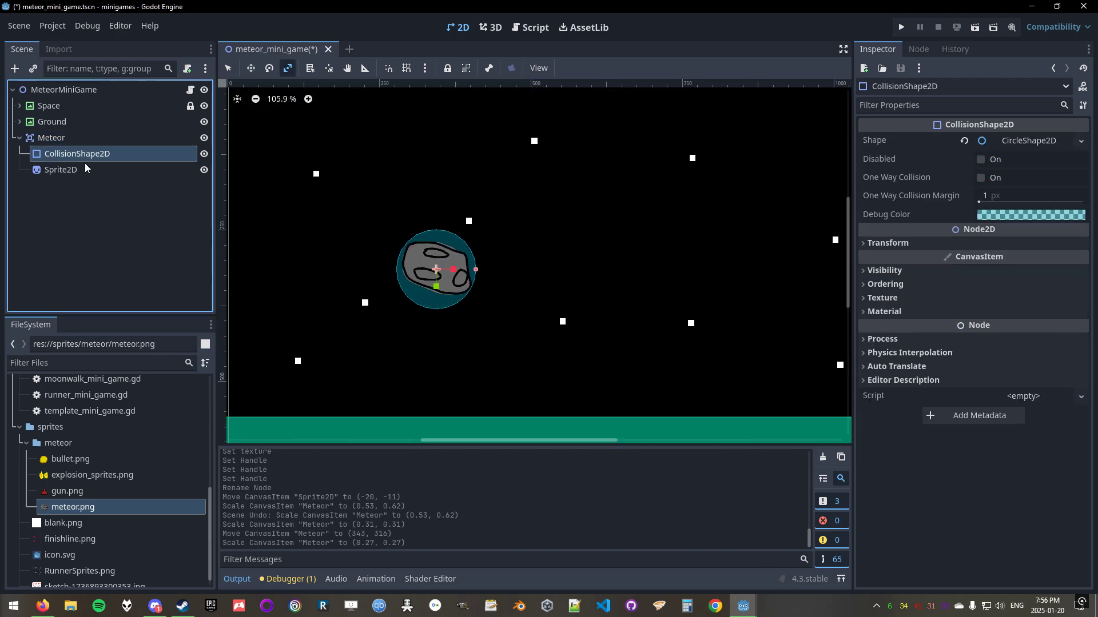
{"action": "left_click", "coordinate": [84, 167]}
{"action": "left_click", "coordinate": [80, 156]}
{"action": "left_click", "coordinate": [78, 139]}
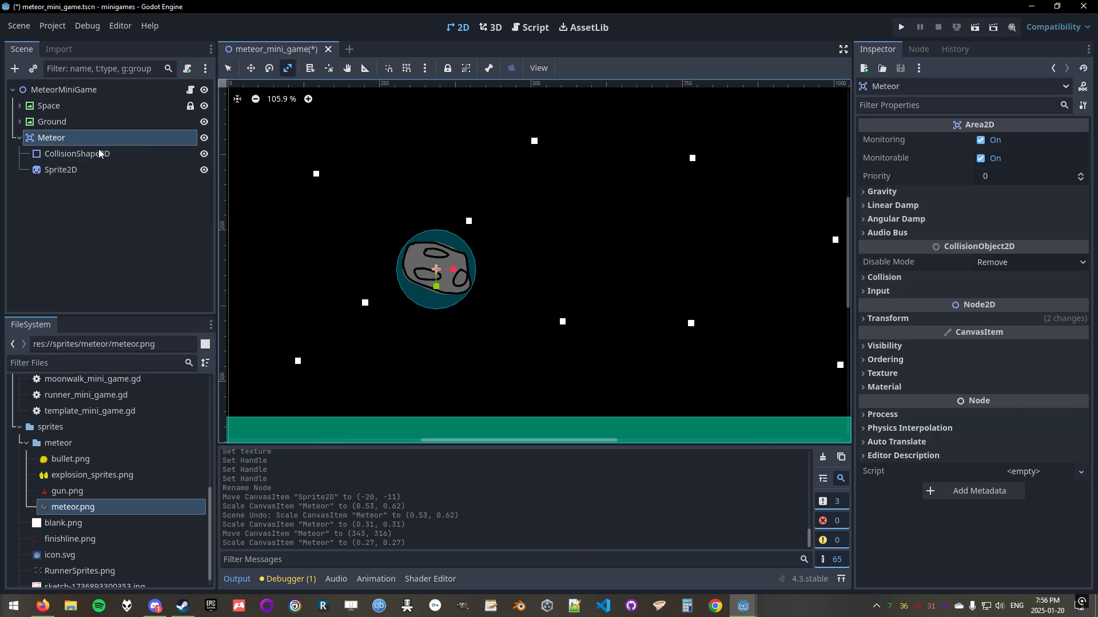
{"action": "key", "text": "ctrl+z"}
{"action": "key", "text": "ctrl+z"}
{"action": "key", "text": "ctrl+z"}
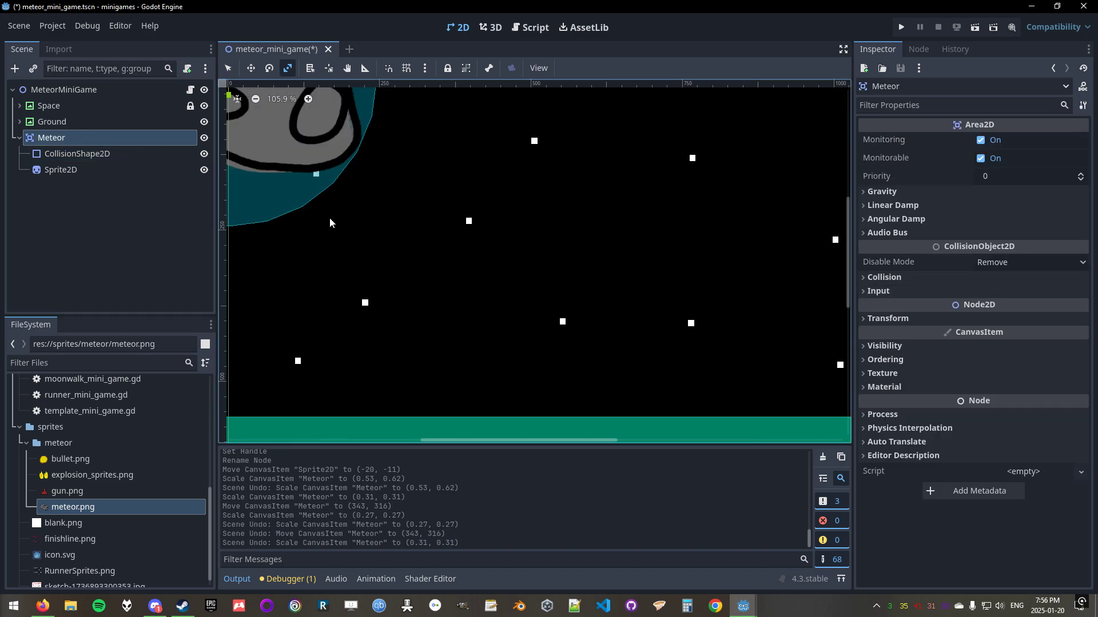
Scale only the meteor's Sprite2D, undoing the uneven scale and using a uniform (0.29, 0.29) instead.
{"action": "scroll", "coordinate": [333, 218], "scroll_direction": "down", "scroll_amount": 5}
{"action": "middle_click_drag", "start_coordinate": [356, 217], "coordinate": [588, 423]}
{"action": "left_click", "coordinate": [65, 154]}
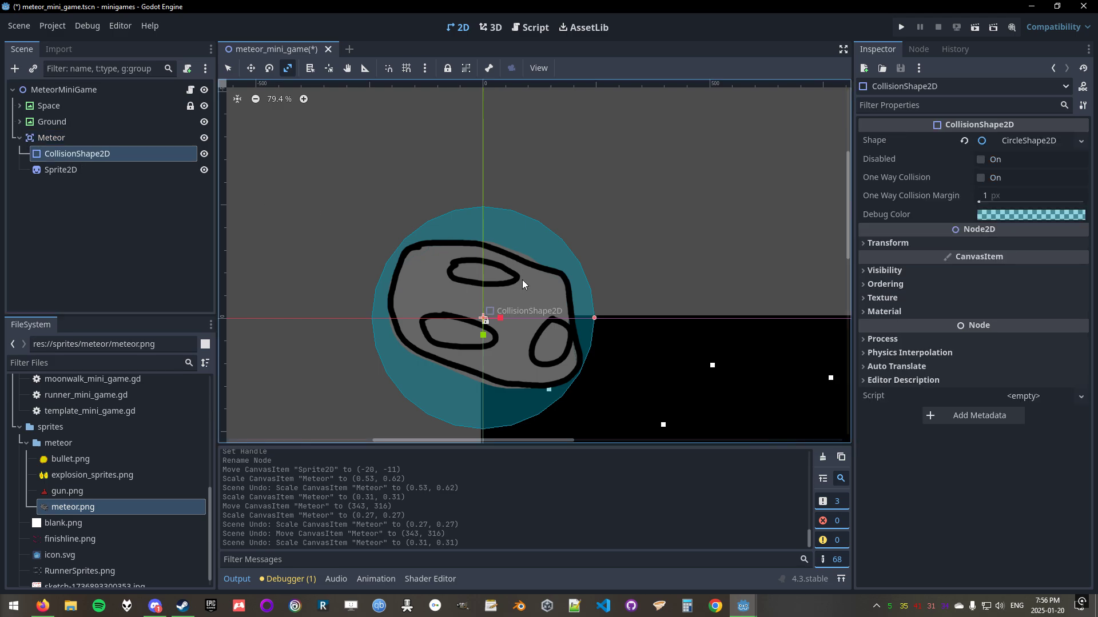
{"action": "left_click", "coordinate": [106, 171]}
{"action": "left_click_drag", "start_coordinate": [546, 295], "coordinate": [491, 308]}
{"action": "key", "text": "ctrl+z"}
Scale the CollisionShape2D down uniformly to (0.33, 0.33) to match the smaller meteor sprite.
{"action": "left_click", "coordinate": [93, 163]}
{"action": "left_click", "coordinate": [92, 154]}
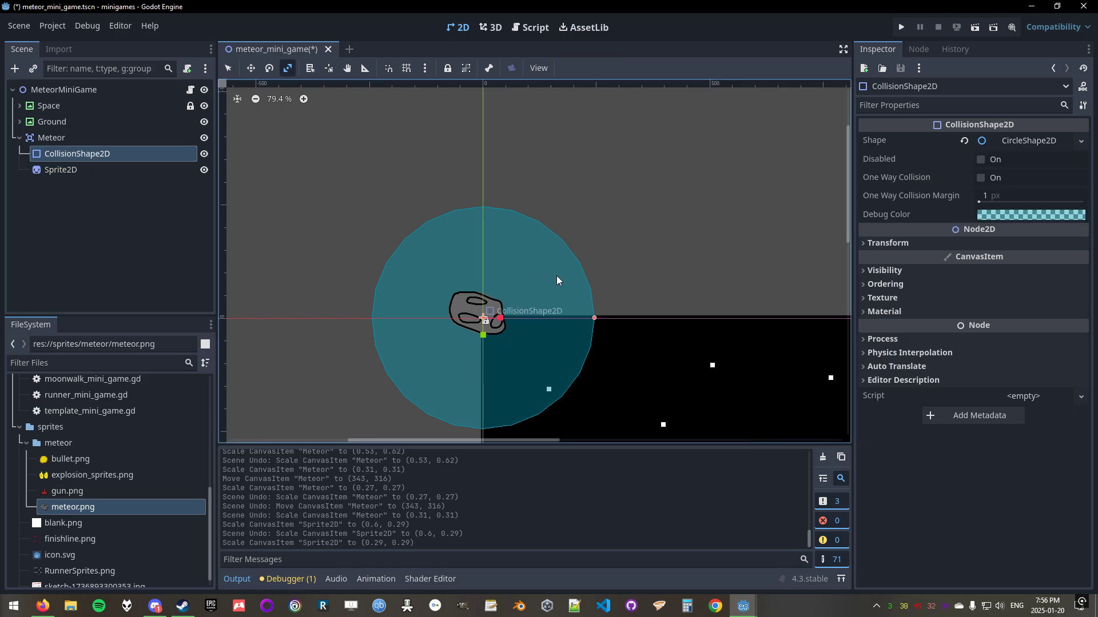
{"action": "left_click_drag", "start_coordinate": [557, 275], "coordinate": [513, 308]}
Move the CollisionShape2D to (-13, -12) over the meteor and shrink its circle slightly to fit the sprite closely.
{"action": "scroll", "coordinate": [338, 266], "scroll_direction": "up", "scroll_amount": 3}
{"action": "key", "text": "w"}
{"action": "scroll", "coordinate": [476, 280], "scroll_direction": "up", "scroll_amount": 8}
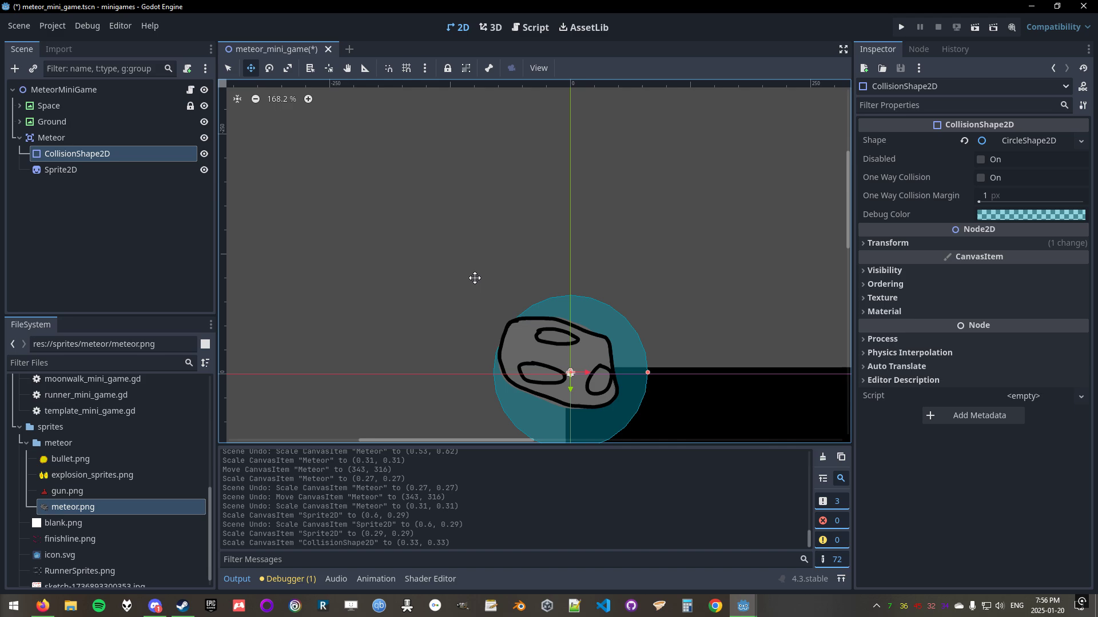
{"action": "middle_click_drag", "start_coordinate": [475, 277], "coordinate": [411, 157]}
{"action": "mouse_move", "coordinate": [486, 239]}
{"action": "left_mouse_down"}
{"action": "mouse_move", "coordinate": [497, 246]}
{"action": "mouse_move", "coordinate": [474, 229]}
{"action": "left_mouse_up"}
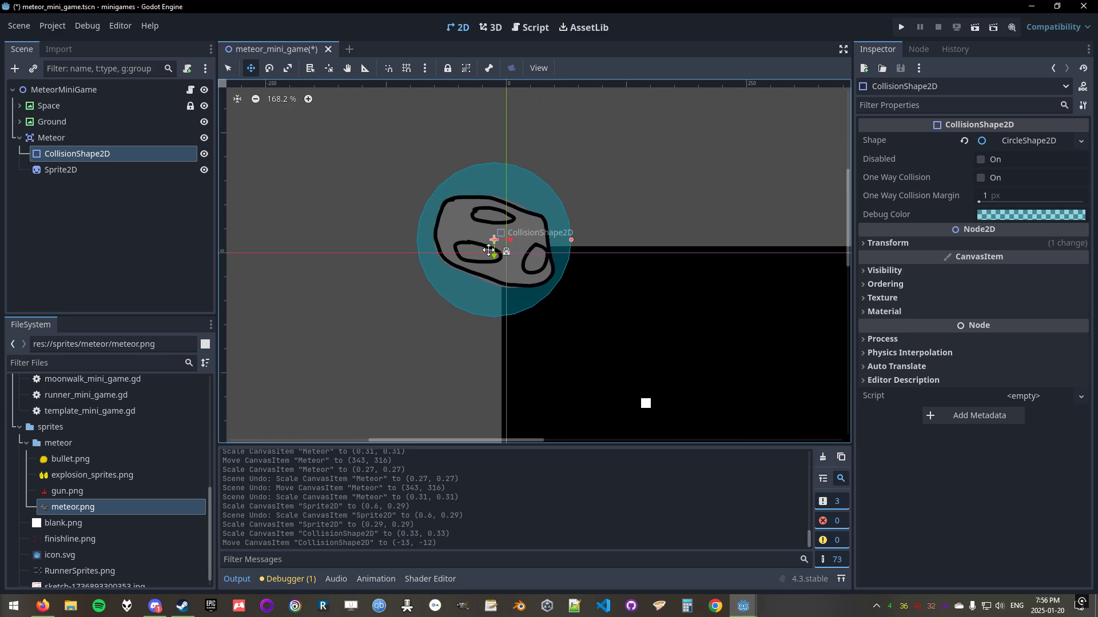
{"action": "left_click_drag", "start_coordinate": [570, 240], "coordinate": [563, 239]}
{"action": "left_click", "coordinate": [84, 137]}
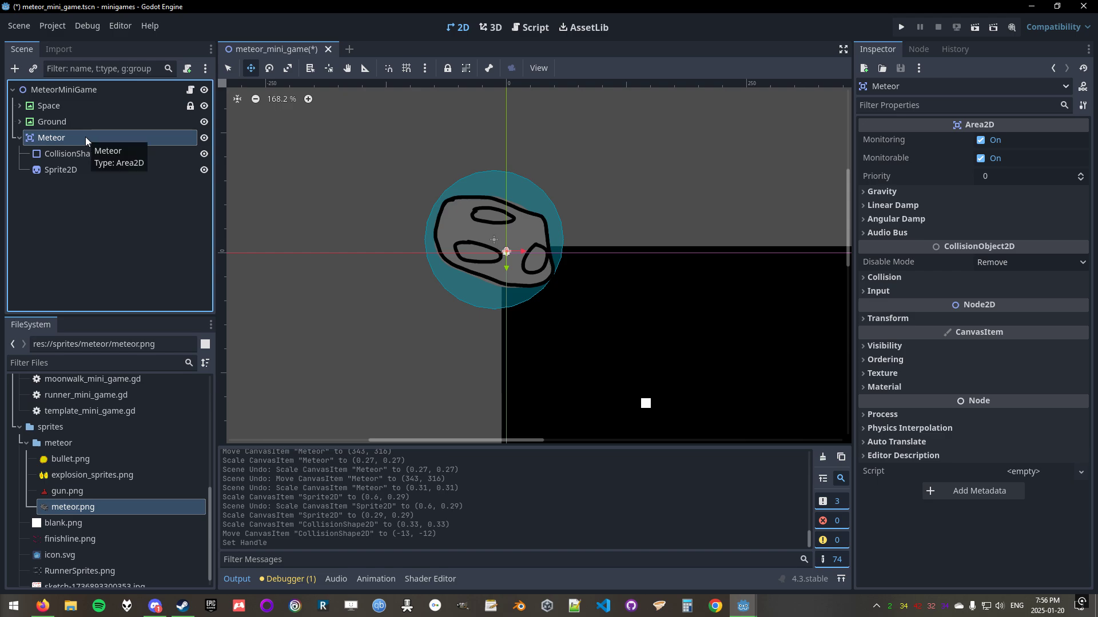
Save the Meteor branch as its own scene, meteor.tscn, in a new meteor folder inside res://scenes.
{"action": "middle_click_drag", "start_coordinate": [417, 300], "coordinate": [185, 172]}
{"action": "scroll", "coordinate": [351, 225], "scroll_direction": "down", "scroll_amount": 2}
{"action": "middle_click_drag", "start_coordinate": [351, 226], "coordinate": [500, 299]}
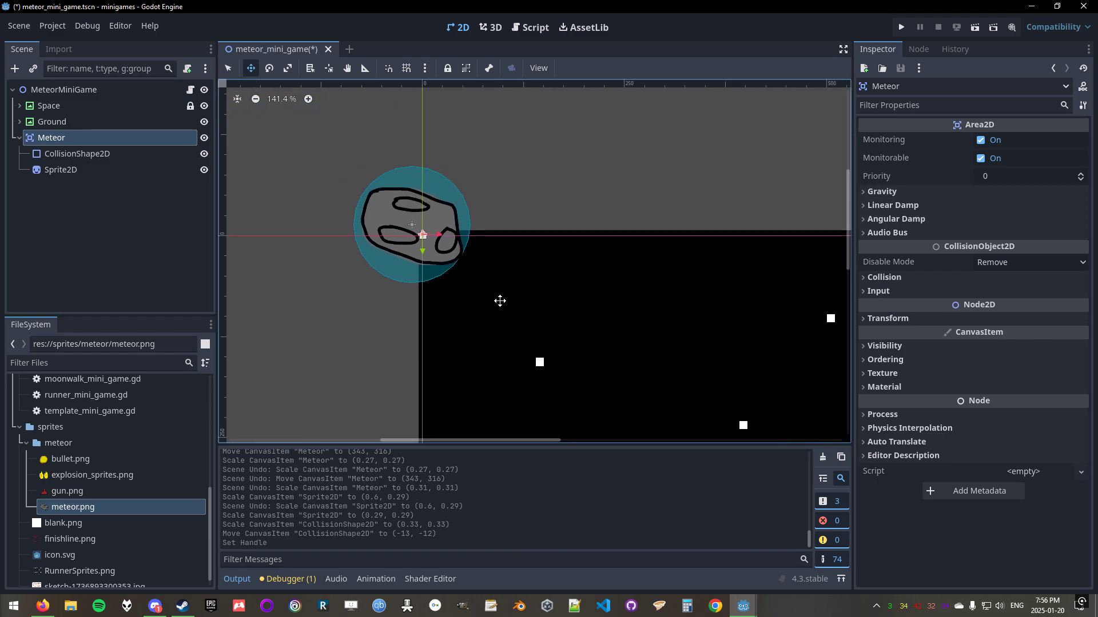
{"action": "right_click", "coordinate": [110, 137]}
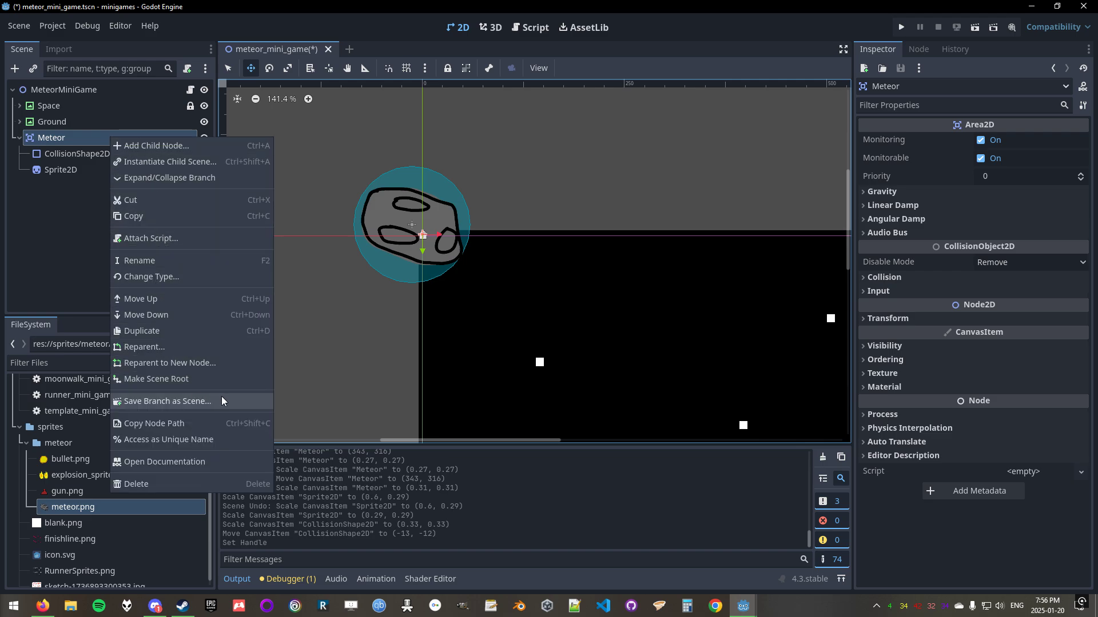
{"action": "left_click", "coordinate": [202, 402]}
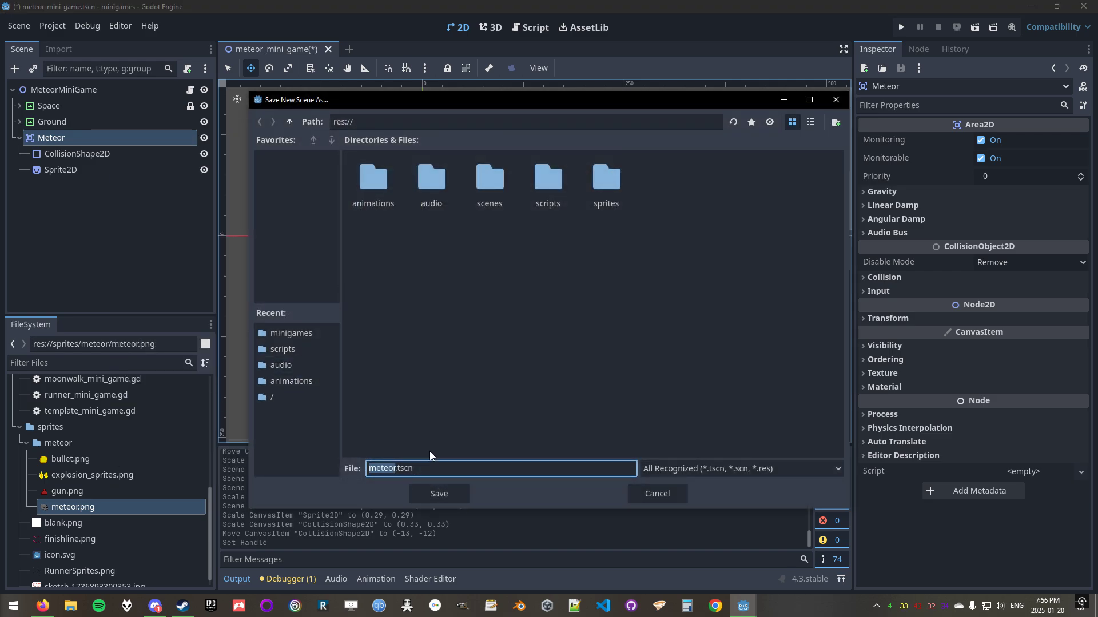
{"action": "double_click", "coordinate": [498, 187]}
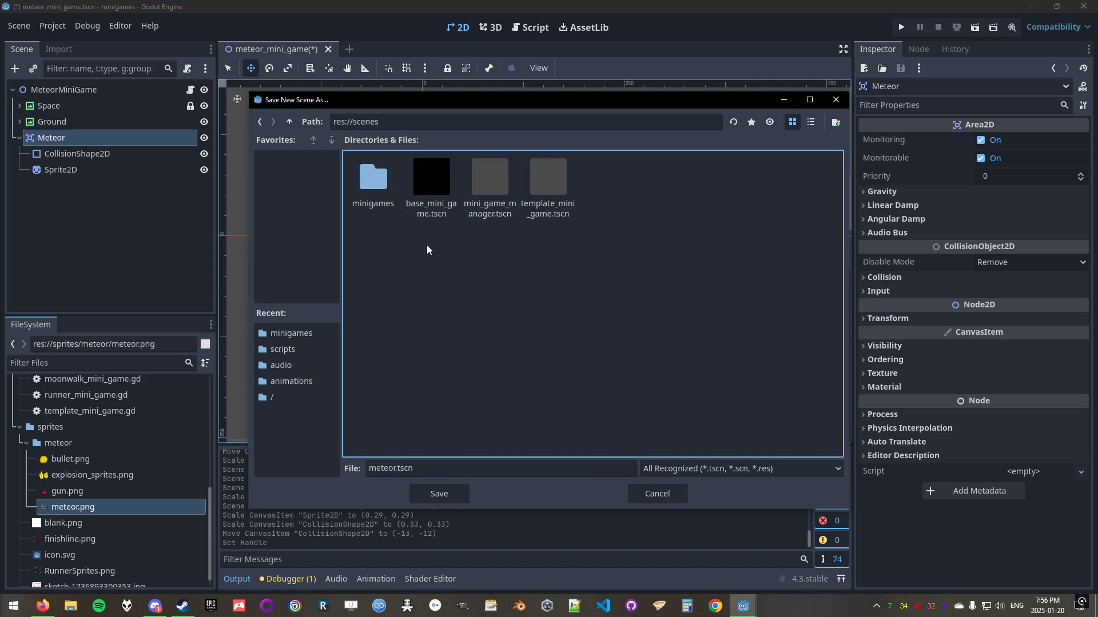
{"action": "right_click", "coordinate": [404, 269]}
{"action": "left_click", "coordinate": [434, 281]}
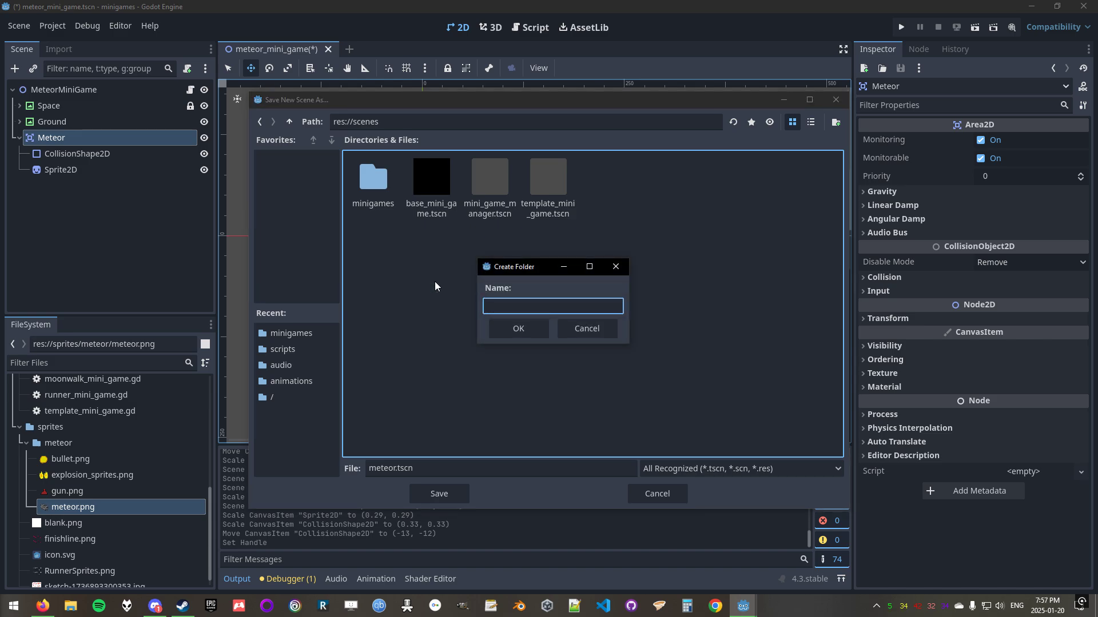
{"action": "type", "text": "meteor"}
{"action": "key", "text": "Return"}
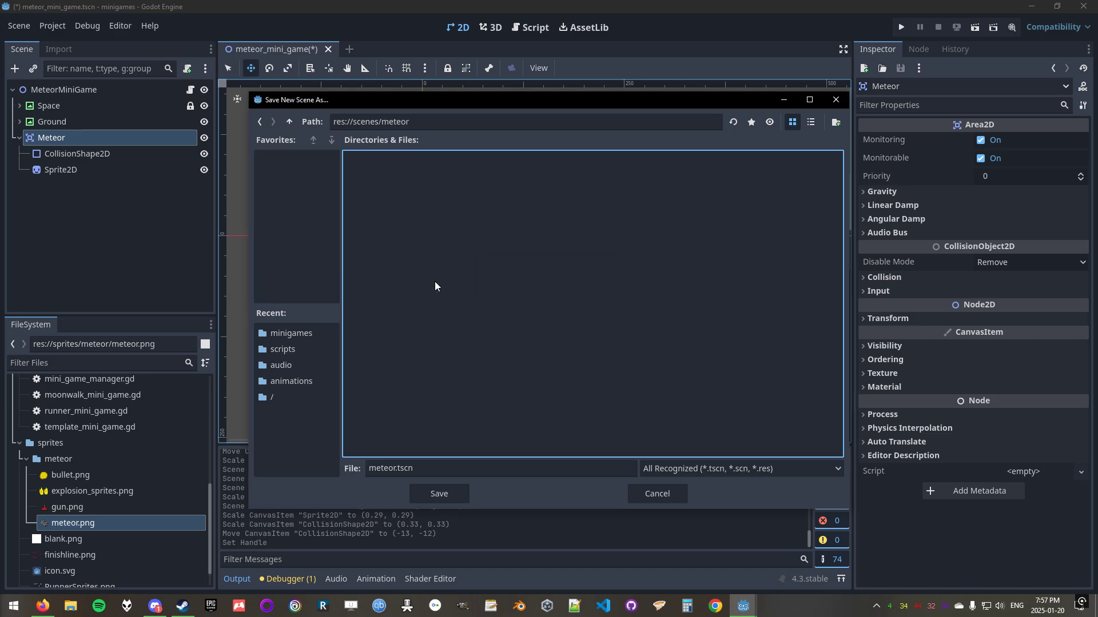
{"action": "left_click", "coordinate": [434, 494]}
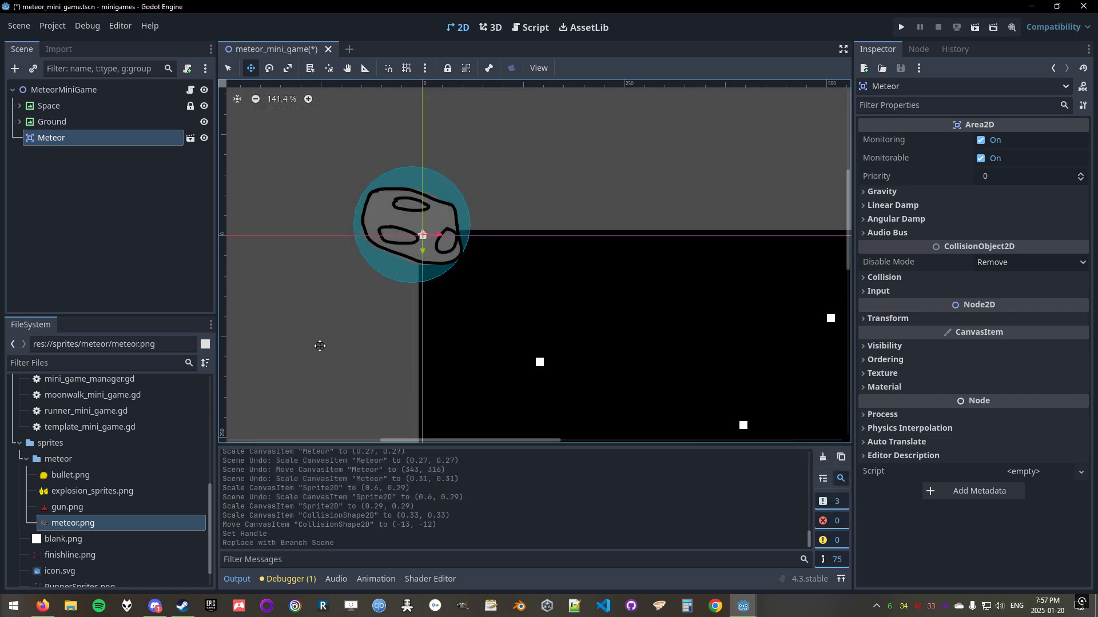
Examine how the project files are organised in the scenes/meteor, scenes/minigames and sprites/meteor folders.
{"action": "scroll", "coordinate": [140, 490], "scroll_direction": "up", "scroll_amount": 5}
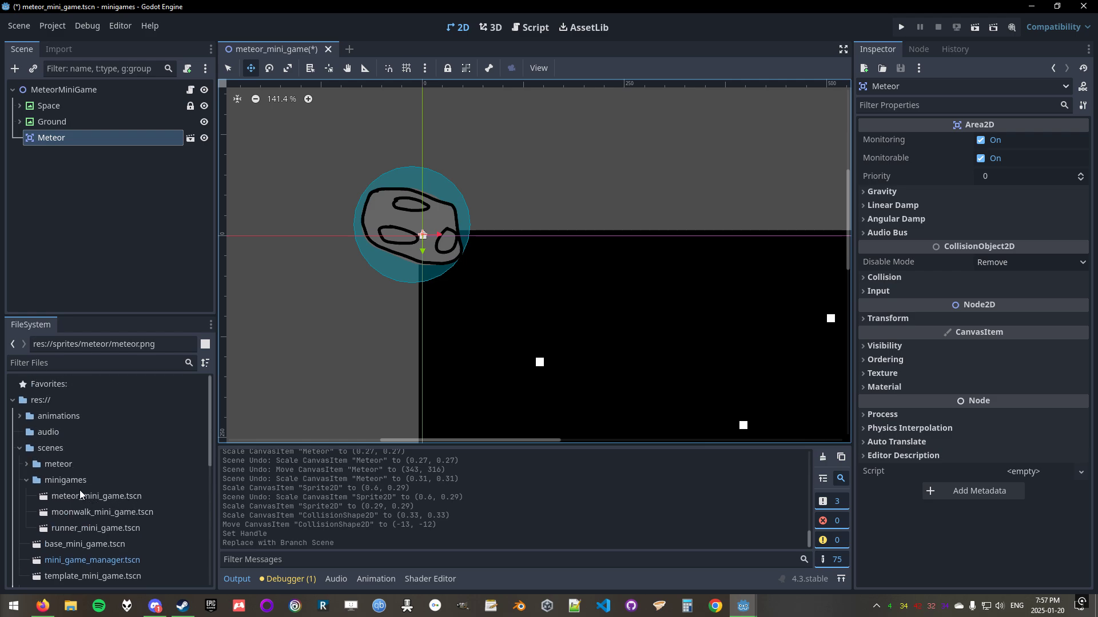
{"action": "scroll", "coordinate": [81, 496], "scroll_direction": "down", "scroll_amount": 1}
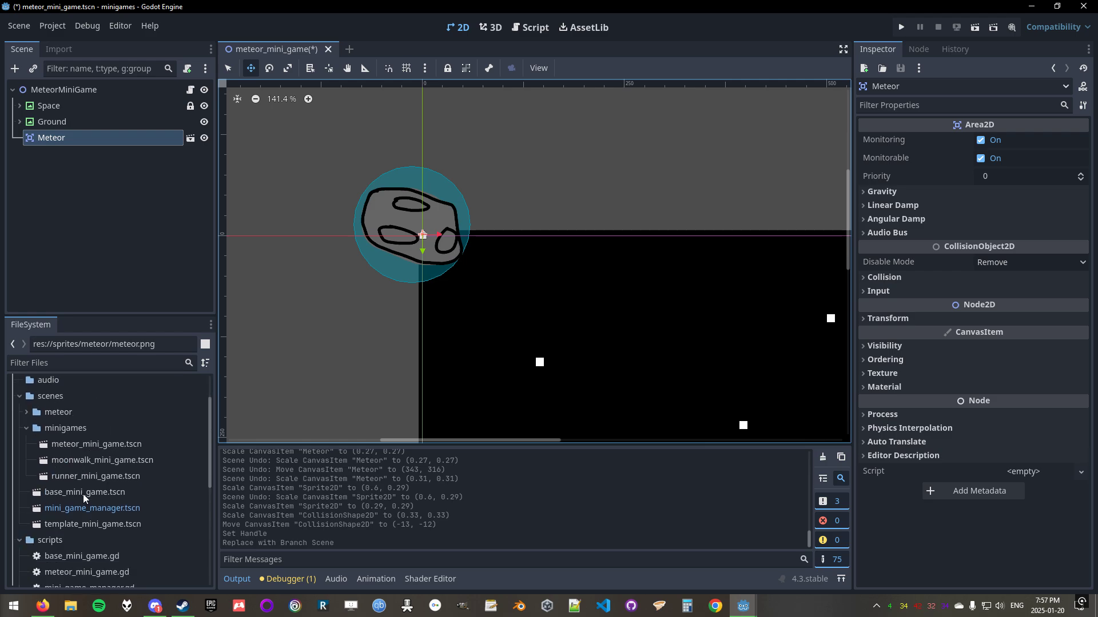
{"action": "left_click", "coordinate": [57, 413]}
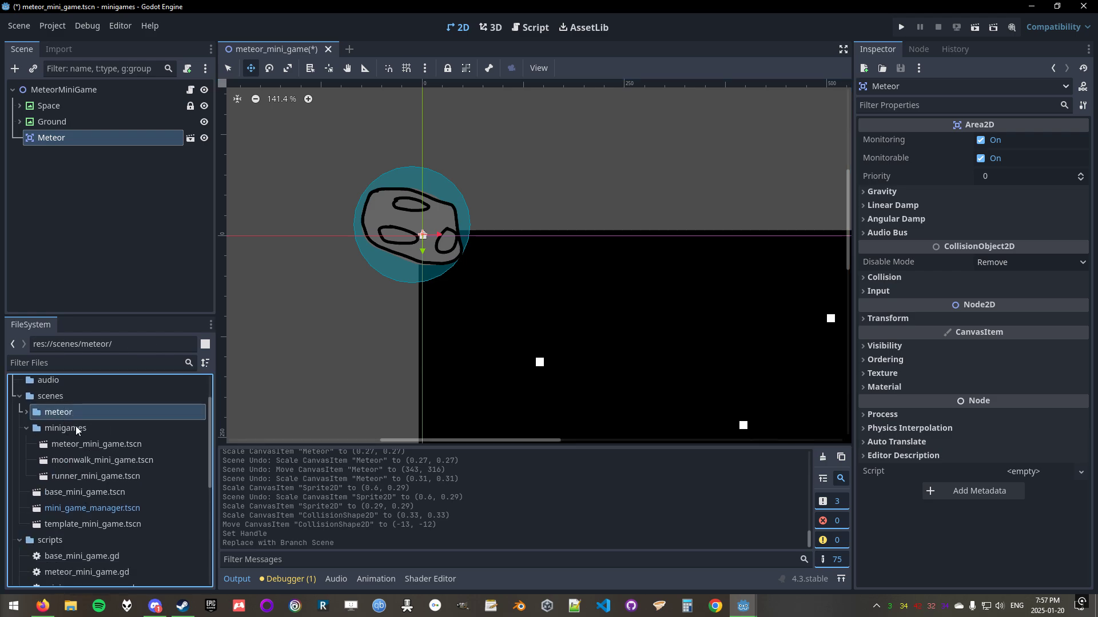
{"action": "left_click", "coordinate": [26, 413]}
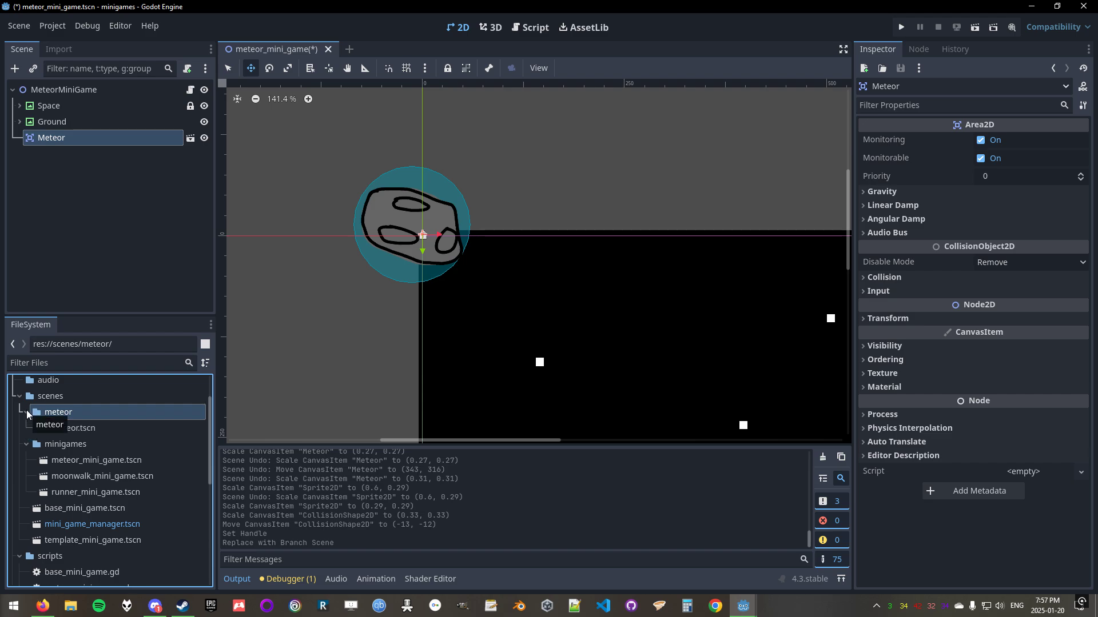
{"action": "left_click", "coordinate": [26, 410]}
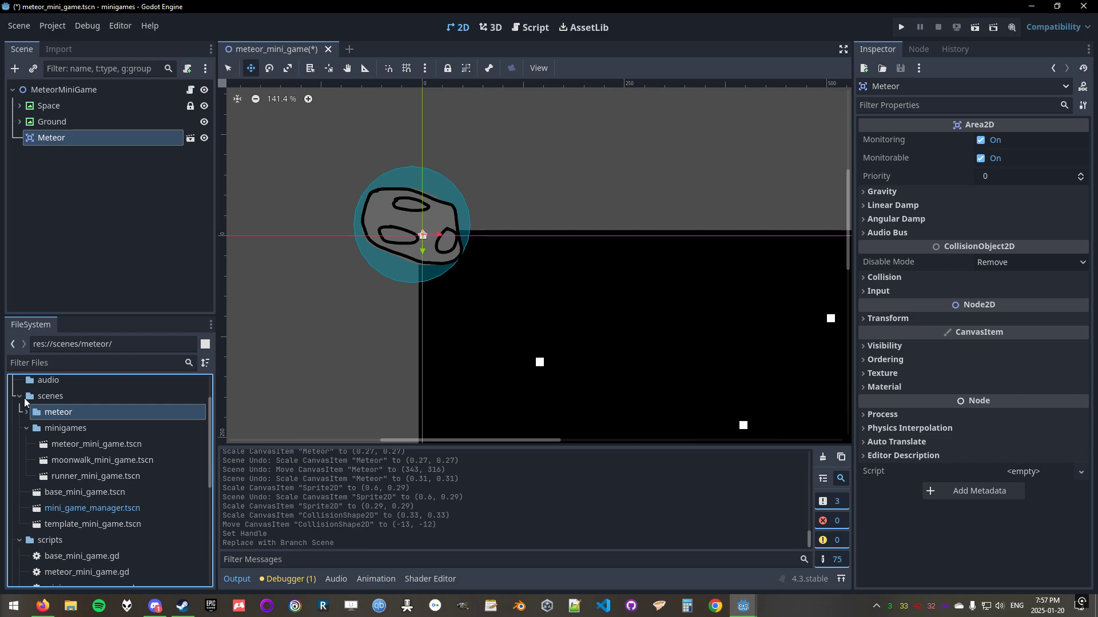
{"action": "left_click", "coordinate": [23, 430]}
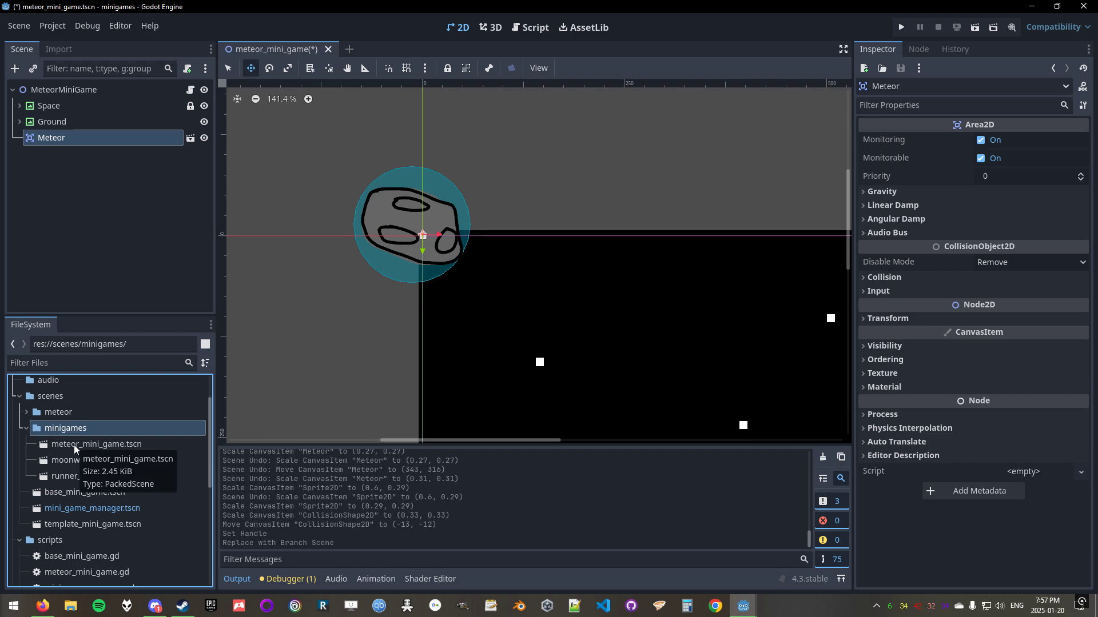
{"action": "left_click", "coordinate": [74, 444]}
{"action": "left_click", "coordinate": [77, 461]}
{"action": "left_click", "coordinate": [77, 474]}
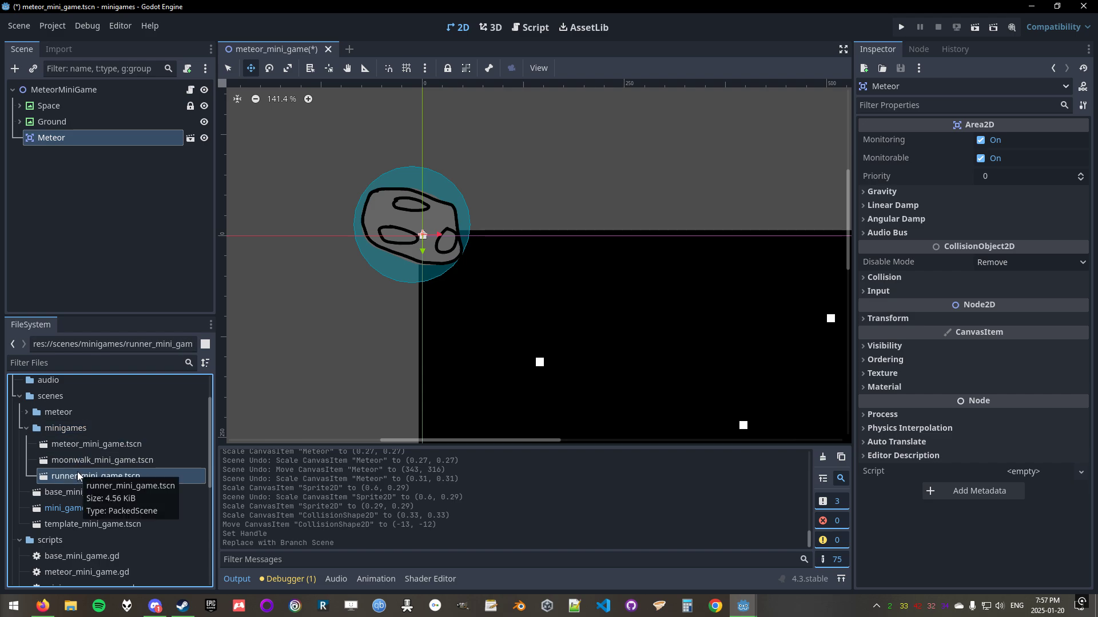
{"action": "left_click", "coordinate": [76, 427]}
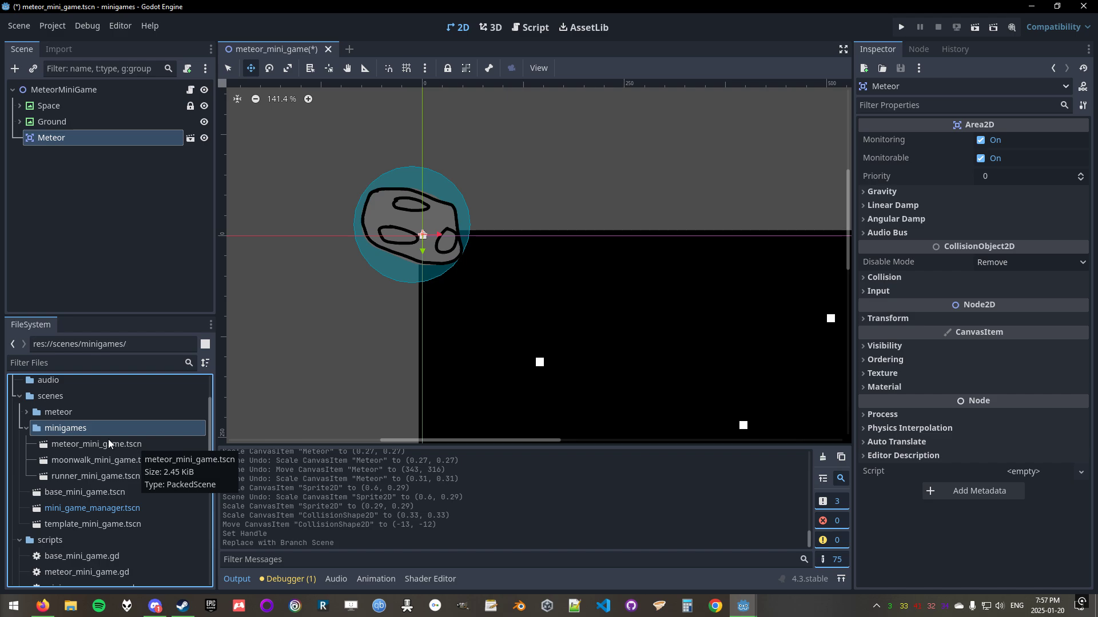
{"action": "left_click", "coordinate": [32, 413]}
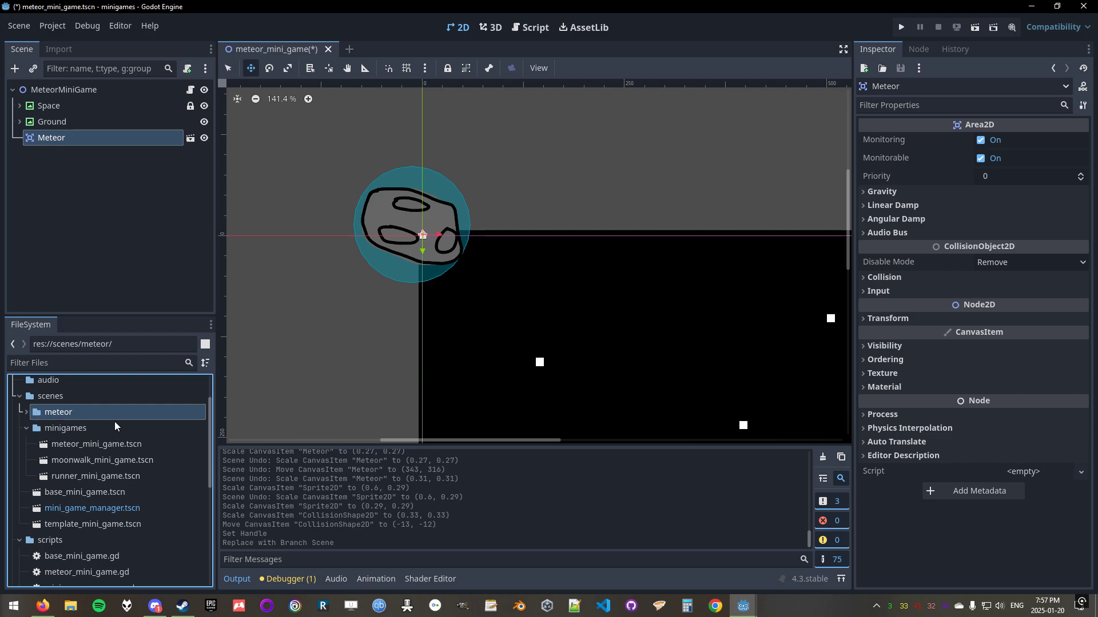
{"action": "scroll", "coordinate": [115, 421], "scroll_direction": "down", "scroll_amount": 5}
{"action": "left_click", "coordinate": [74, 450]}
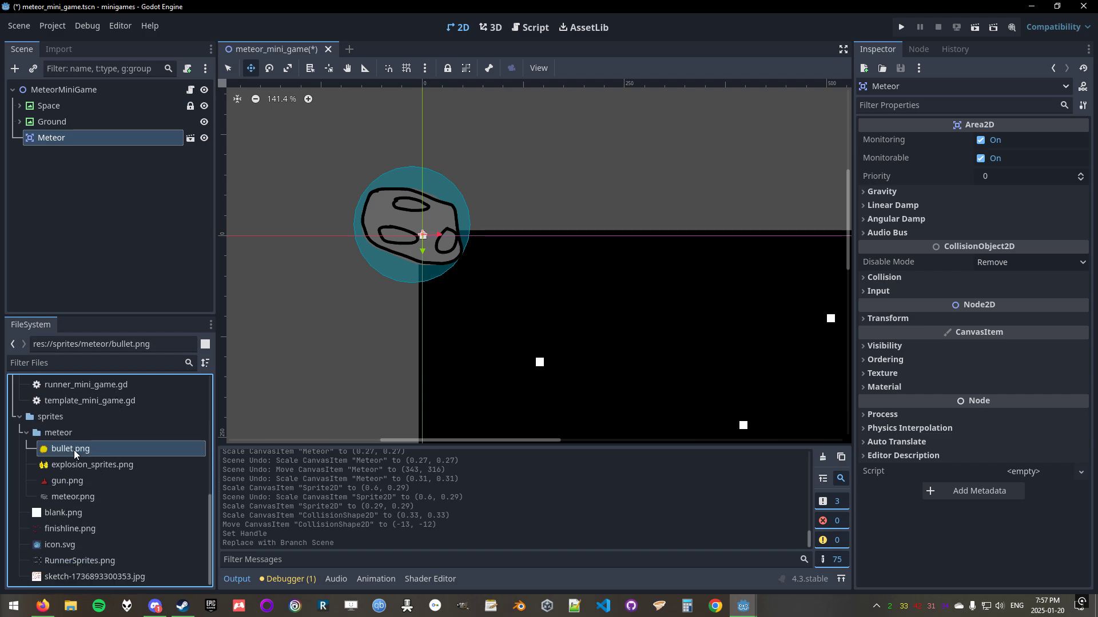
{"action": "mouse_move", "coordinate": [113, 459]}
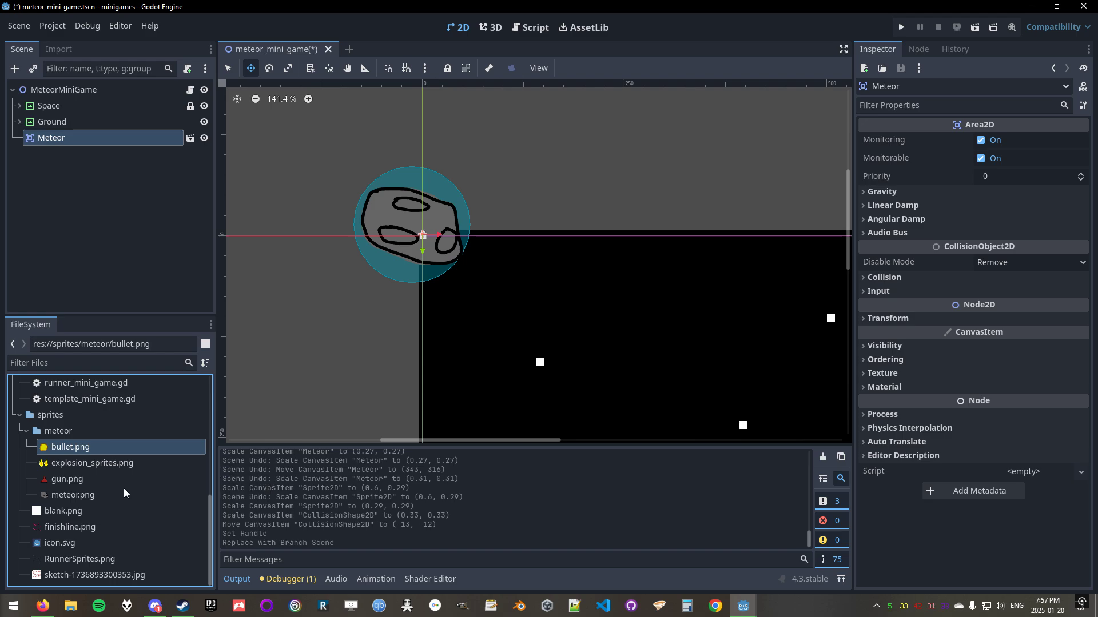
{"action": "scroll", "coordinate": [148, 520], "scroll_direction": "up", "scroll_amount": 3}
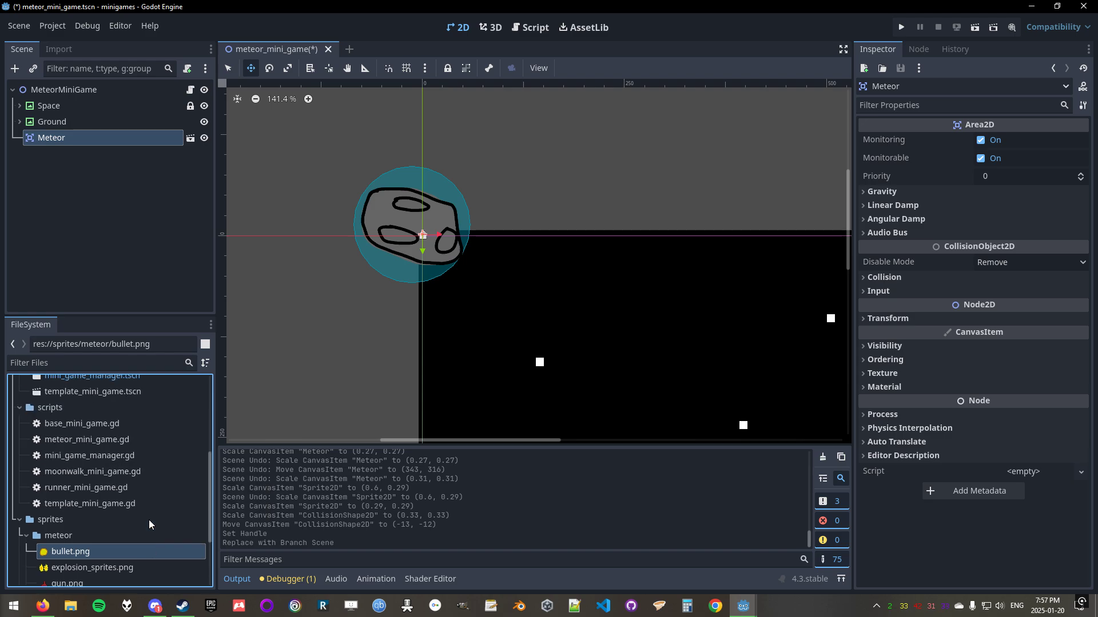
{"action": "scroll", "coordinate": [147, 517], "scroll_direction": "up", "scroll_amount": 5}
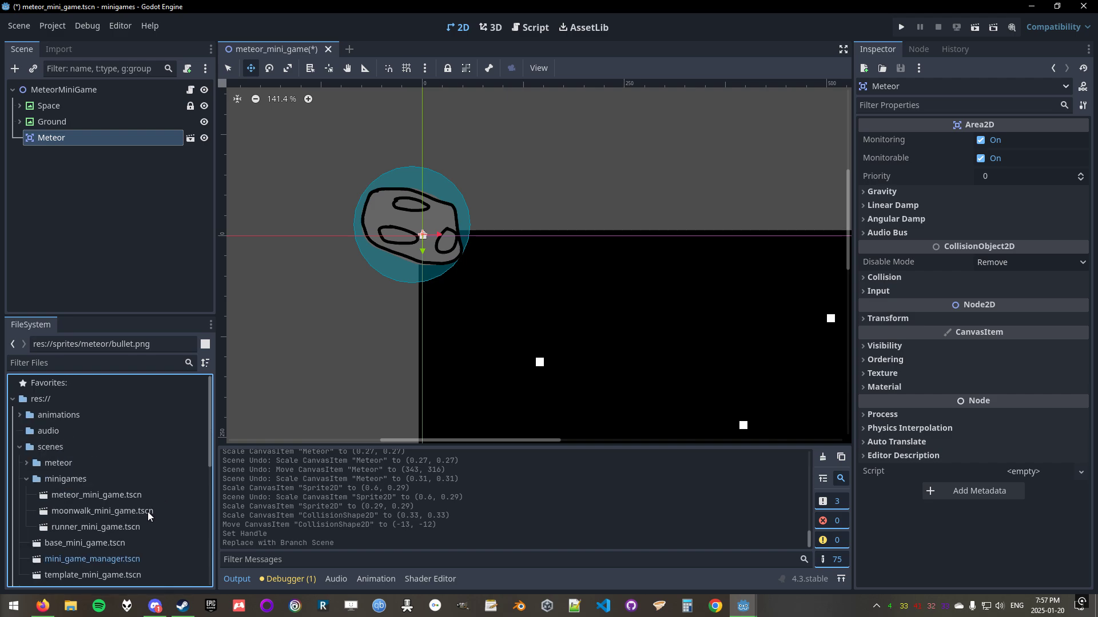
Add two more instances of meteor.tscn from res://scenes/meteor to the mini game, placing them in the play area.
{"action": "left_click", "coordinate": [60, 465]}
{"action": "left_click", "coordinate": [27, 464]}
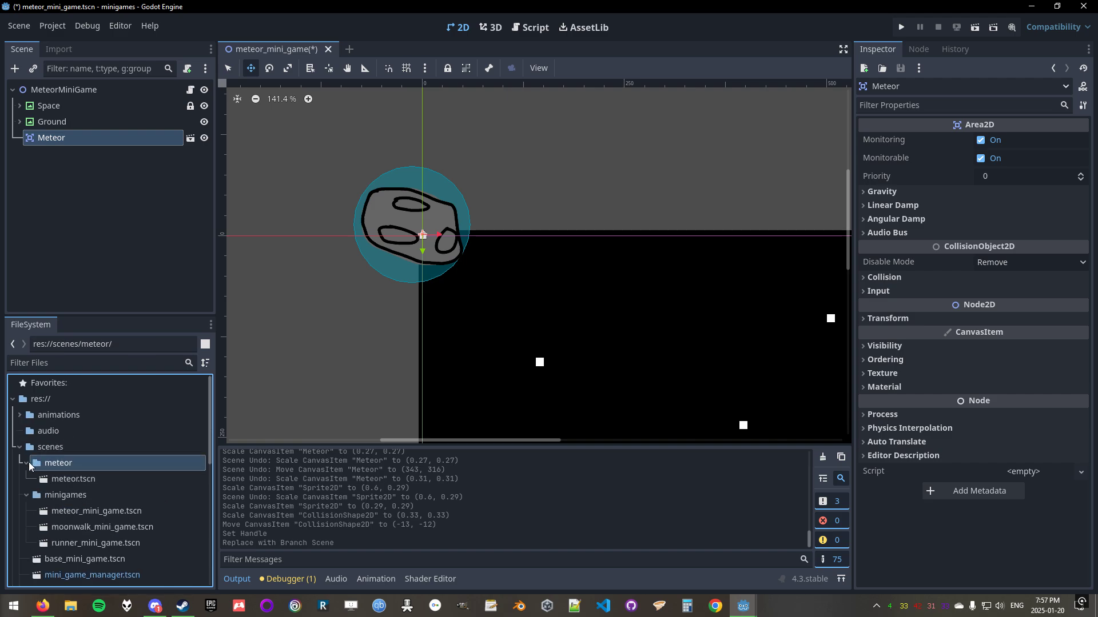
{"action": "left_click", "coordinate": [63, 479]}
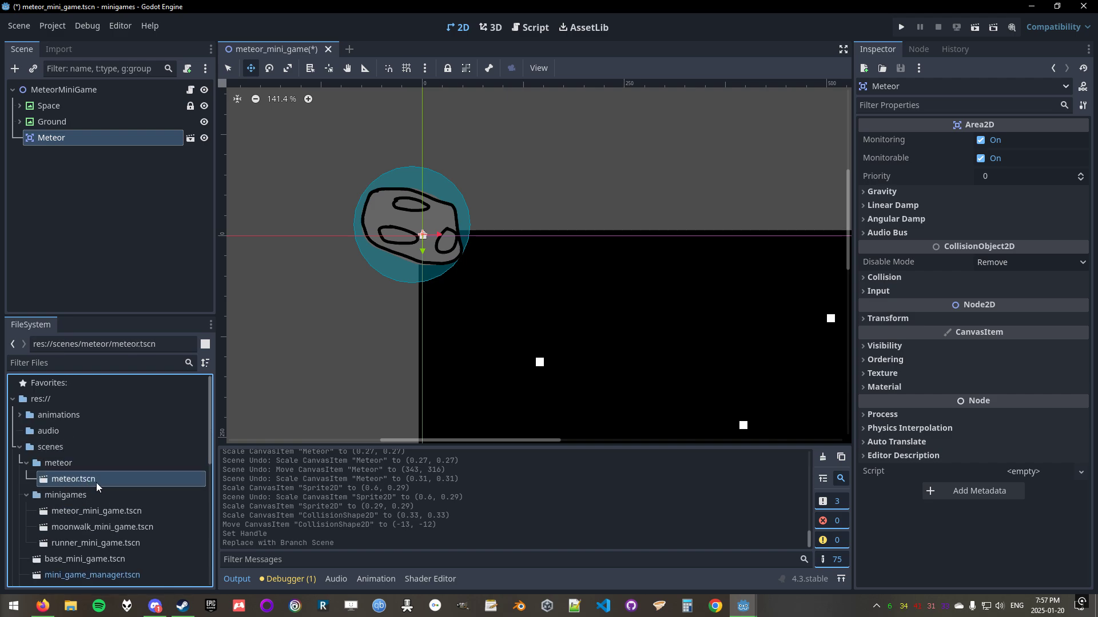
{"action": "middle_click_drag", "start_coordinate": [375, 319], "coordinate": [308, 254]}
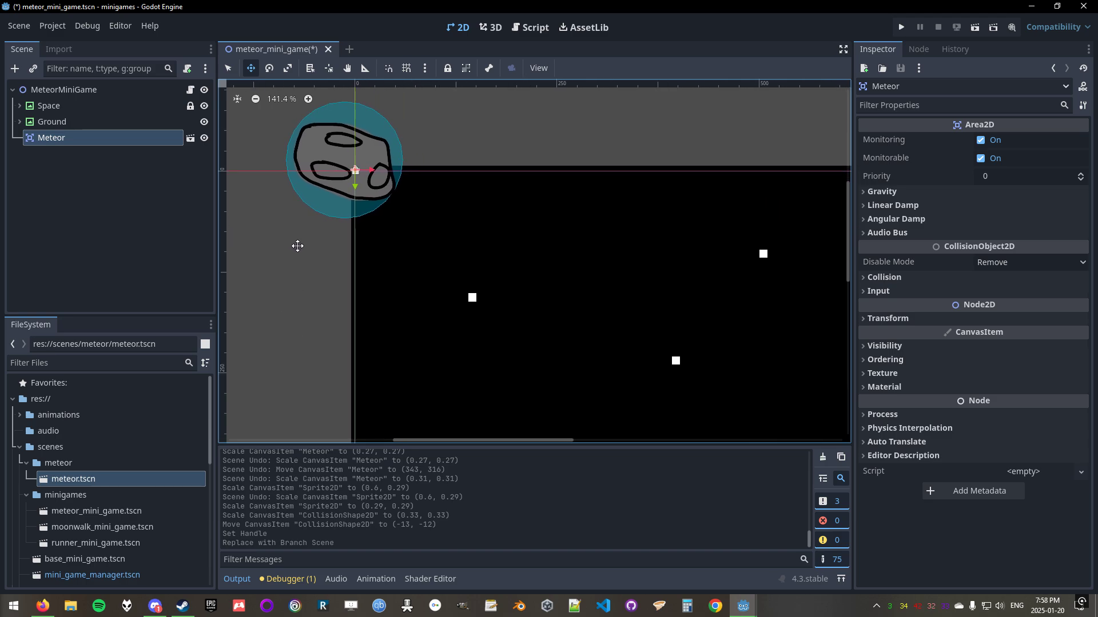
{"action": "left_click_drag", "start_coordinate": [76, 480], "coordinate": [124, 232]}
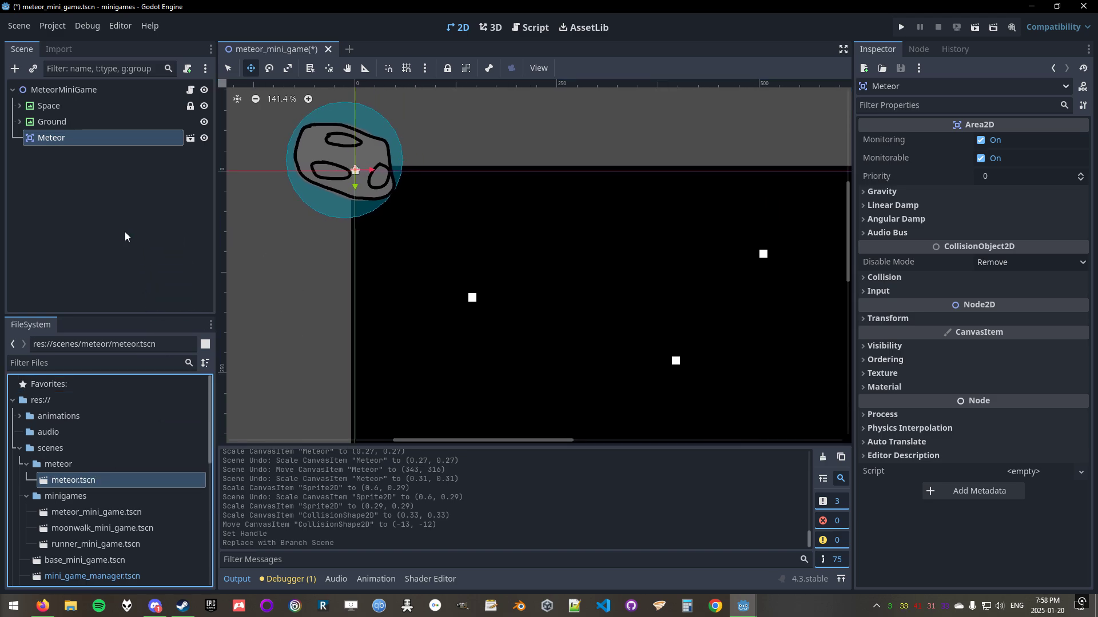
{"action": "left_click_drag", "start_coordinate": [74, 480], "coordinate": [506, 288]}
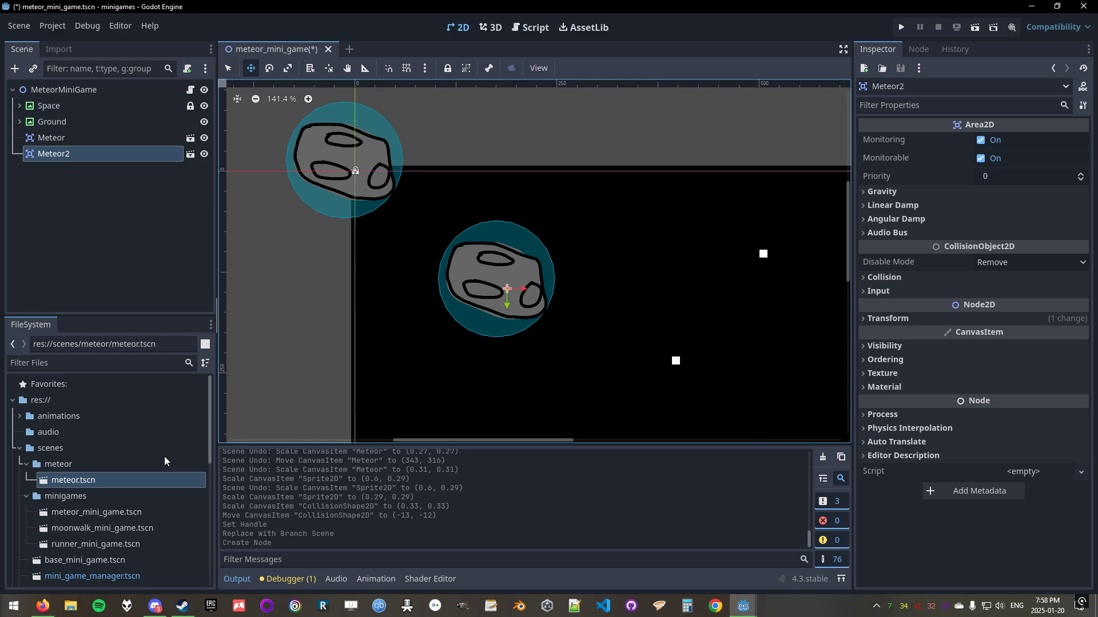
{"action": "left_click_drag", "start_coordinate": [83, 482], "coordinate": [746, 329]}
{"action": "scroll", "coordinate": [634, 361], "scroll_direction": "down", "scroll_amount": 8}
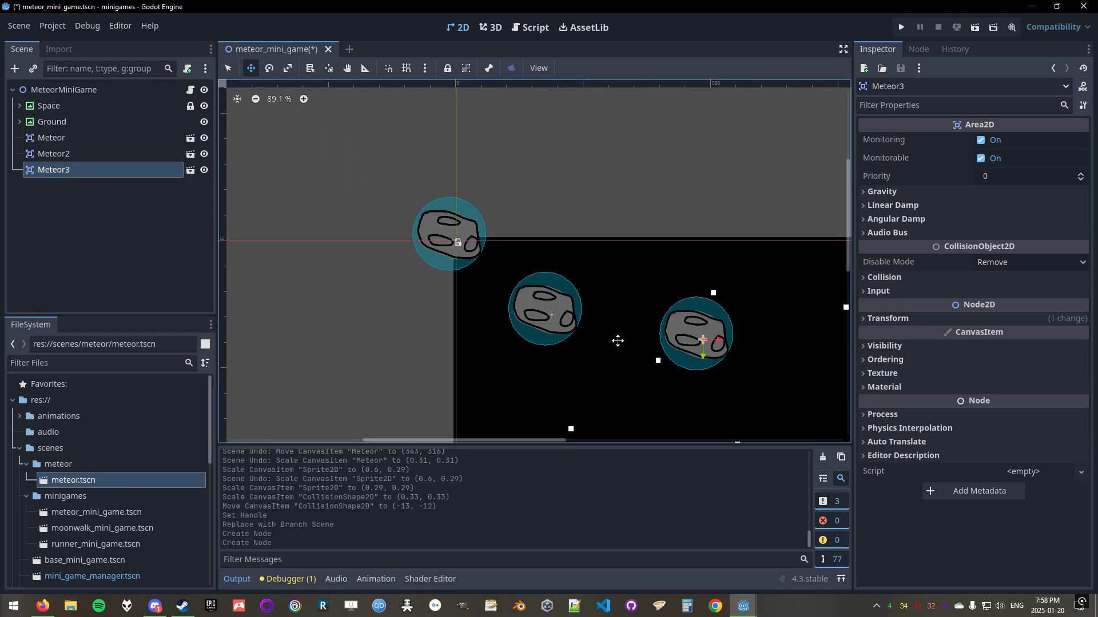
Move Meteor3 to (1081, -40), at the upper edge of the space background near its right end.
{"action": "middle_click_drag", "start_coordinate": [710, 435], "coordinate": [413, 211]}
{"action": "middle_click_drag", "start_coordinate": [493, 189], "coordinate": [541, 326]}
{"action": "scroll", "coordinate": [615, 290], "scroll_direction": "down", "scroll_amount": 2}
{"action": "left_click_drag", "start_coordinate": [380, 257], "coordinate": [623, 163]}
{"action": "mouse_move", "coordinate": [739, 177]}
{"action": "left_mouse_down"}
{"action": "mouse_move", "coordinate": [718, 169]}
{"action": "mouse_move", "coordinate": [737, 176]}
{"action": "left_mouse_up"}
Move Meteor2 to (561, -187), above the middle of the space background.
{"action": "left_click", "coordinate": [131, 159]}
{"action": "left_click_drag", "start_coordinate": [374, 258], "coordinate": [532, 246]}
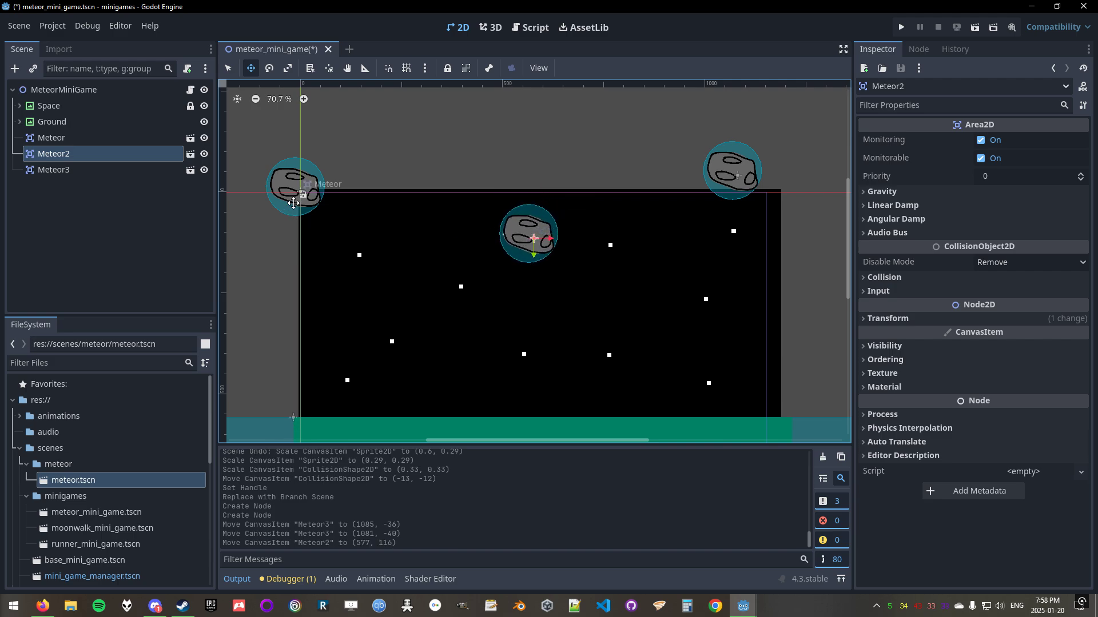
{"action": "left_click_drag", "start_coordinate": [284, 170], "coordinate": [278, 48]}
Move Meteor to (83, -403), high above the left end of the space background.
{"action": "middle_click_drag", "start_coordinate": [434, 204], "coordinate": [461, 326]}
{"action": "left_click", "coordinate": [89, 138]}
{"action": "left_click_drag", "start_coordinate": [330, 300], "coordinate": [364, 138]}
{"action": "scroll", "coordinate": [493, 351], "scroll_direction": "down", "scroll_amount": 2}
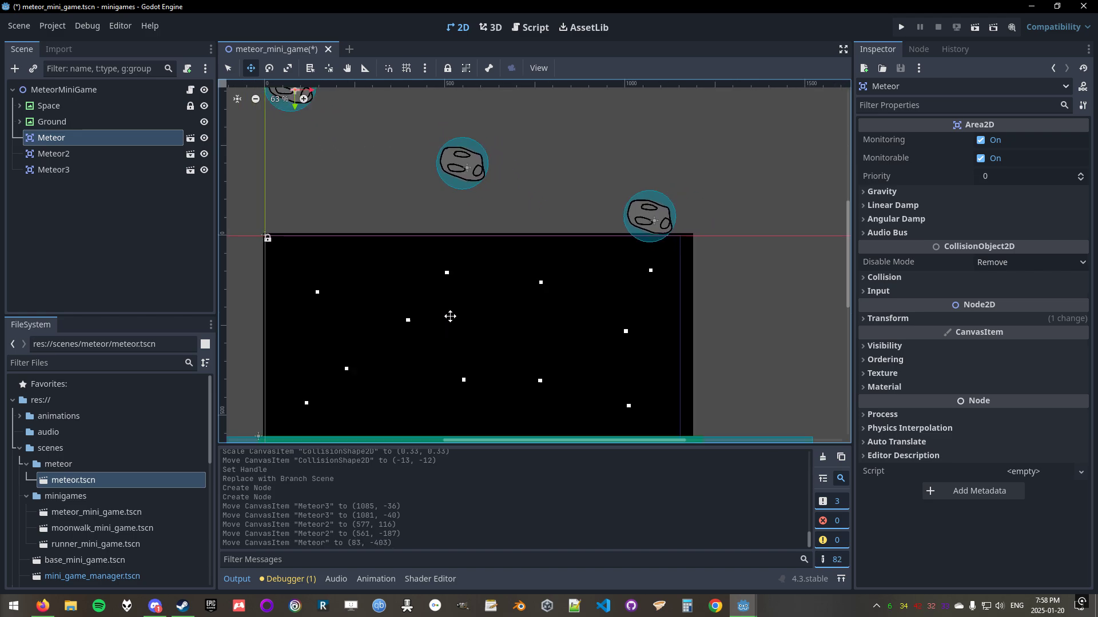
Run the meteor mini game scene to check how it looks, and close the game window.
{"action": "middle_click_drag", "start_coordinate": [468, 355], "coordinate": [473, 261]}
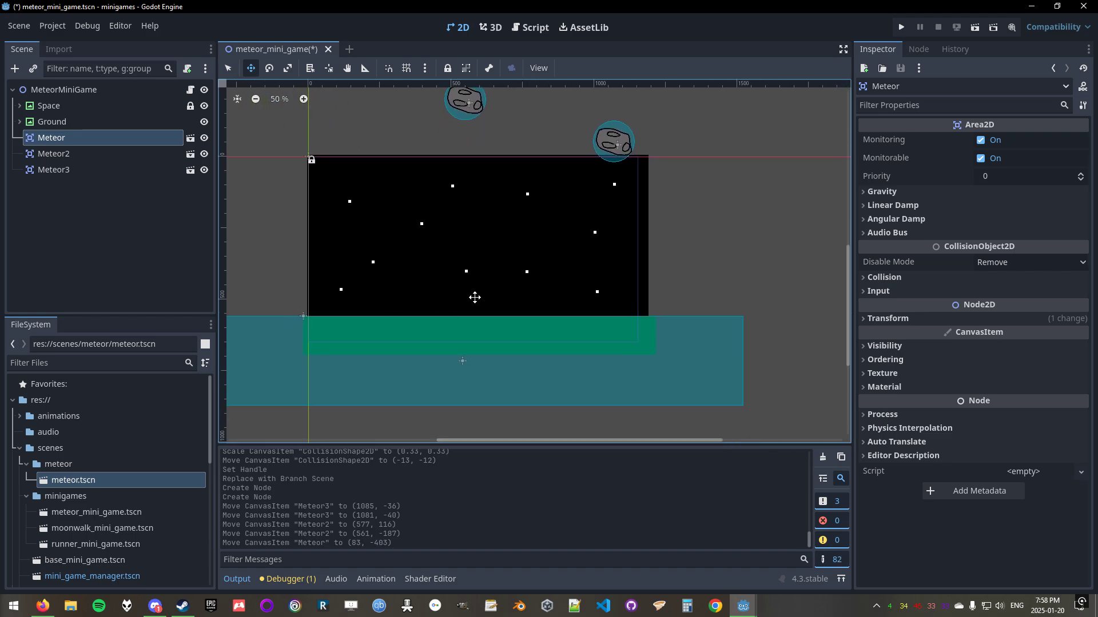
{"action": "key", "text": "F6"}
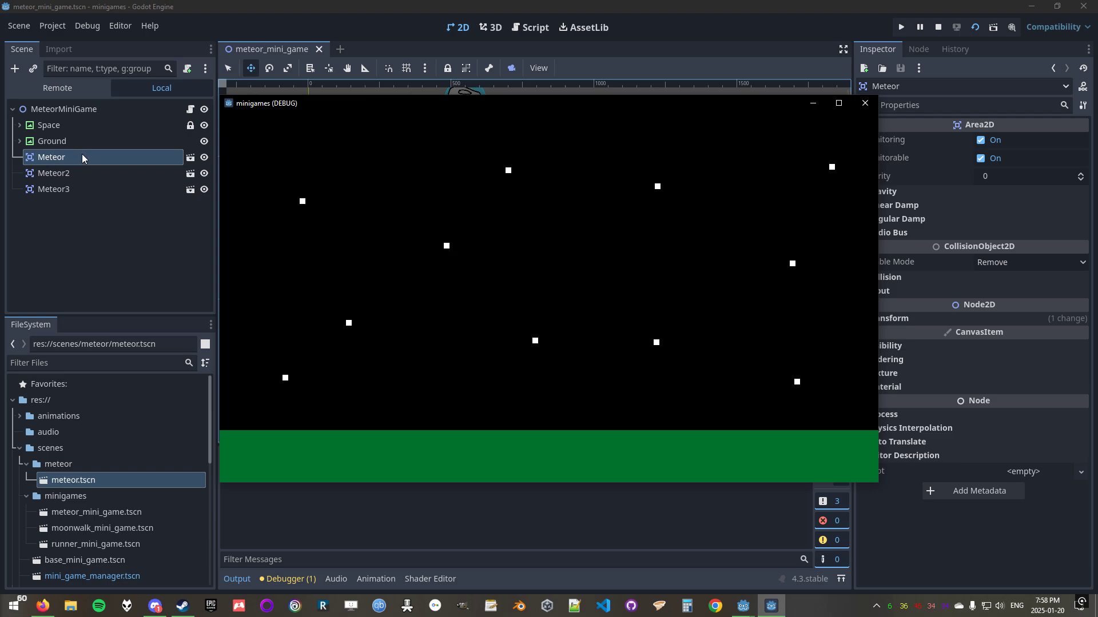
{"action": "left_click", "coordinate": [865, 103]}
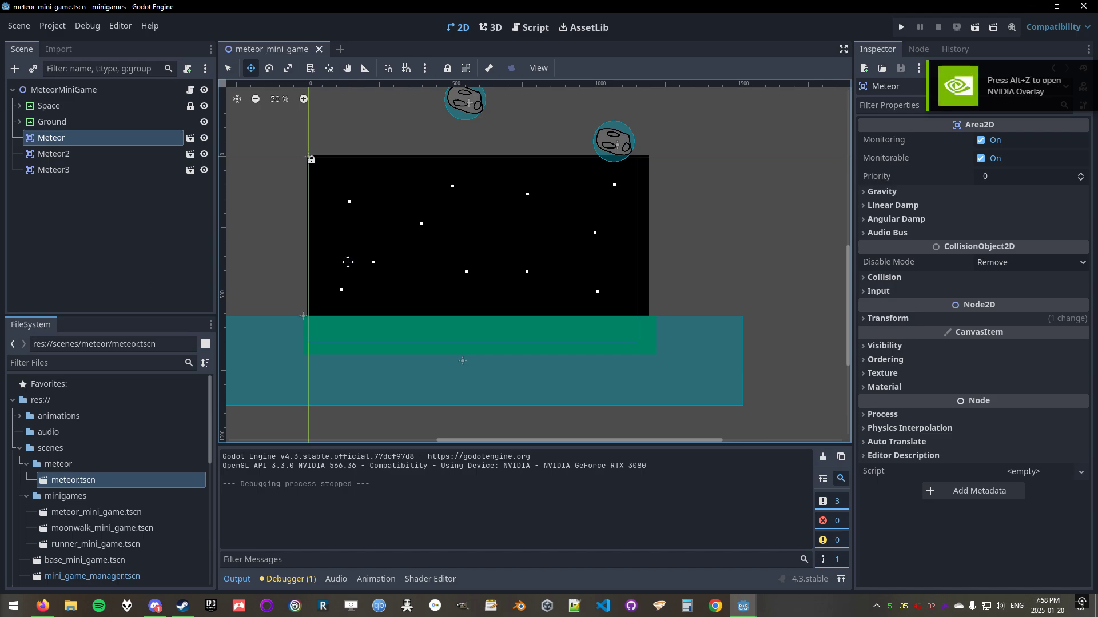
Open the meteor.tscn scene from the meteor folder for editing.
{"action": "middle_click_drag", "start_coordinate": [488, 248], "coordinate": [526, 364]}
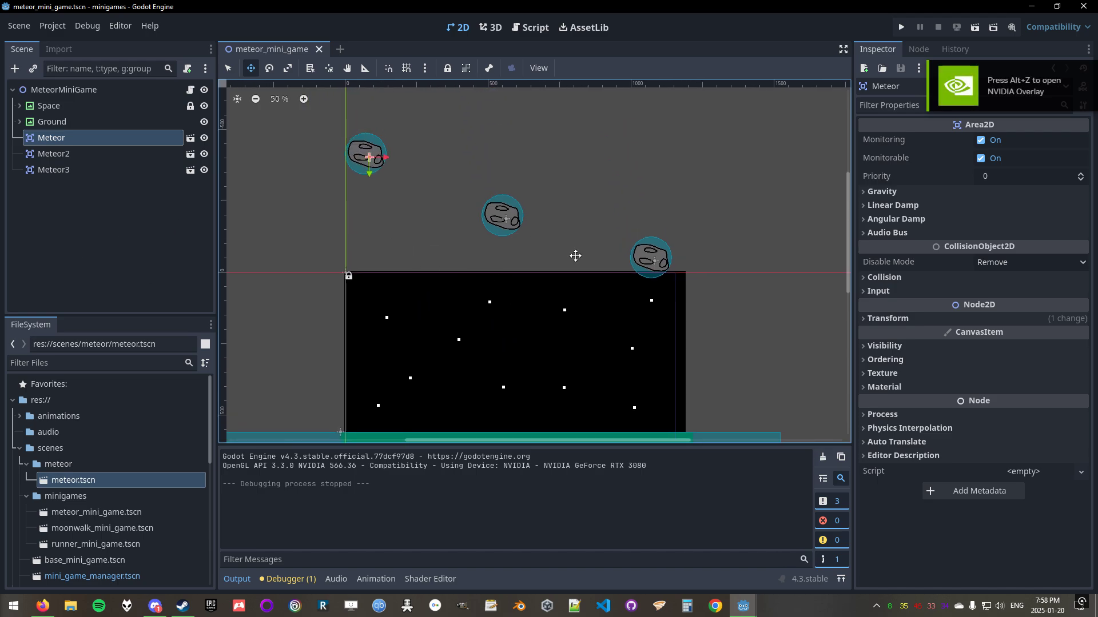
{"action": "scroll", "coordinate": [584, 305], "scroll_direction": "down", "scroll_amount": 3}
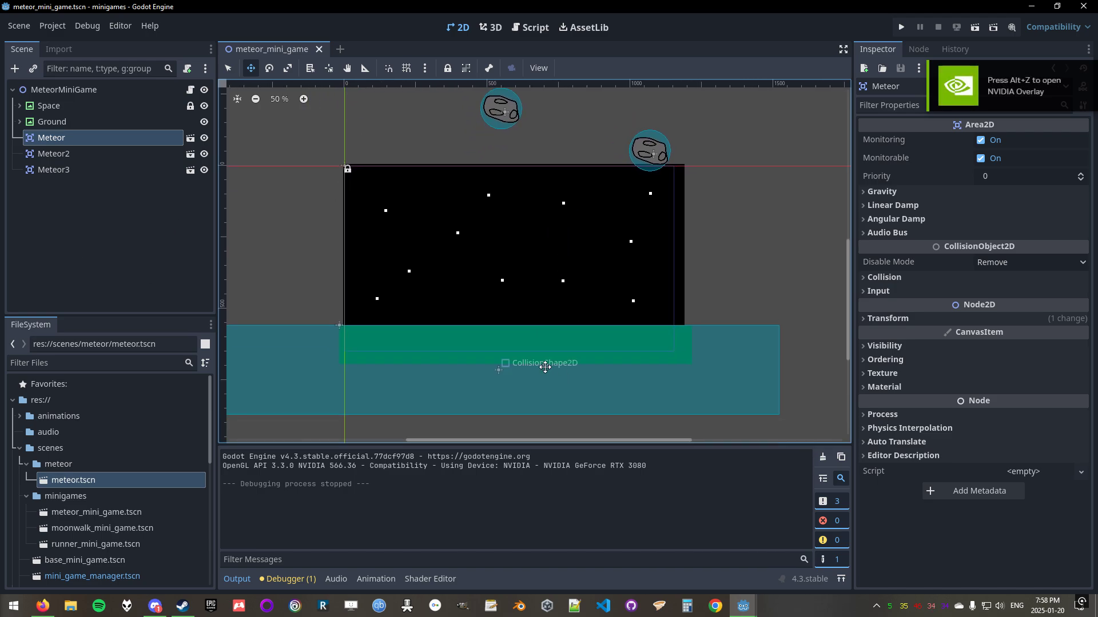
{"action": "scroll", "coordinate": [575, 275], "scroll_direction": "up", "scroll_amount": 1}
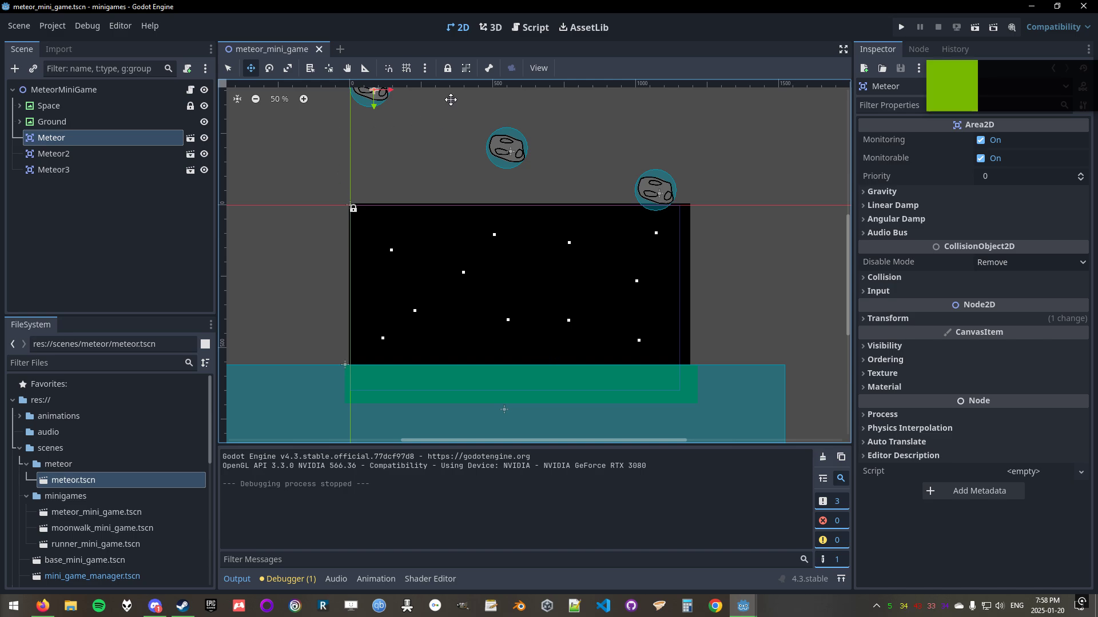
{"action": "double_click", "coordinate": [87, 137]}
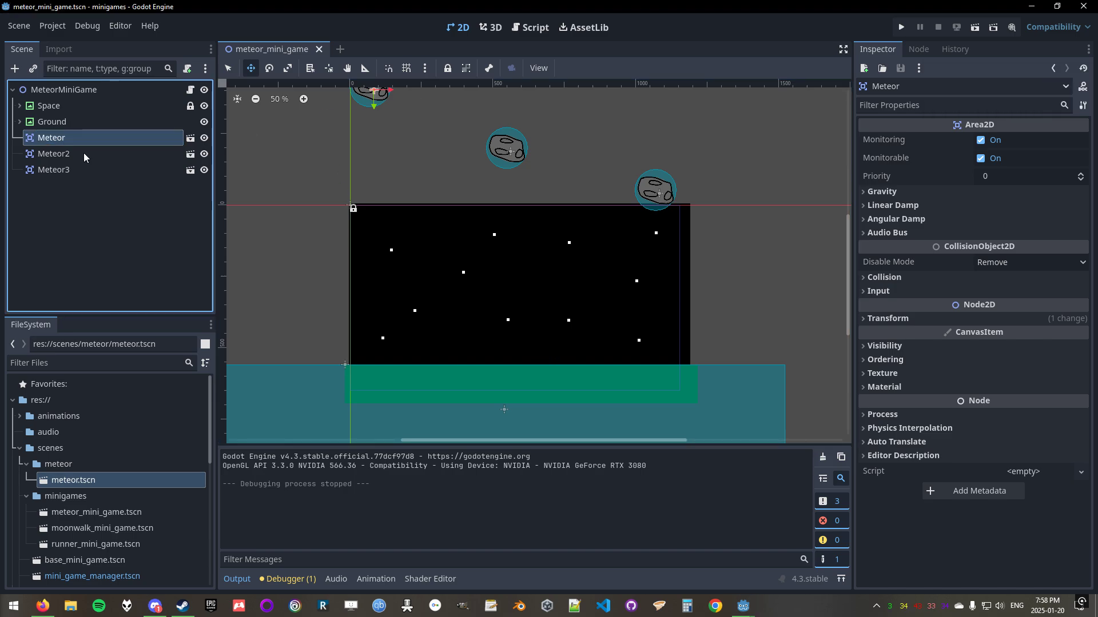
{"action": "double_click", "coordinate": [76, 483]}
{"action": "middle_click_drag", "start_coordinate": [398, 201], "coordinate": [499, 346]}
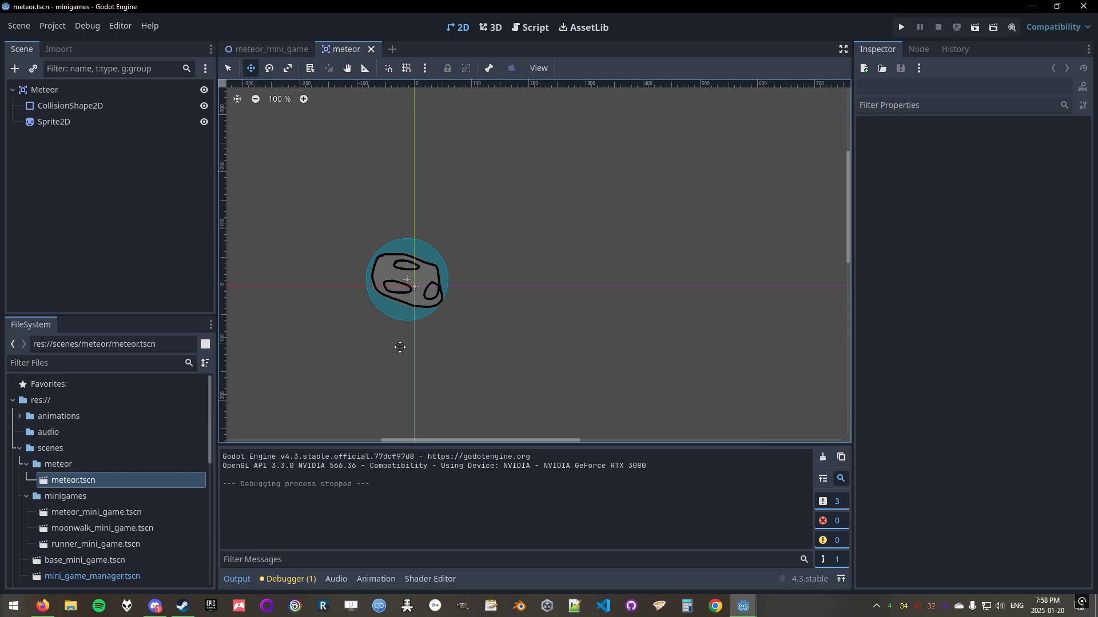
{"action": "scroll", "coordinate": [400, 345], "scroll_direction": "up", "scroll_amount": 7}
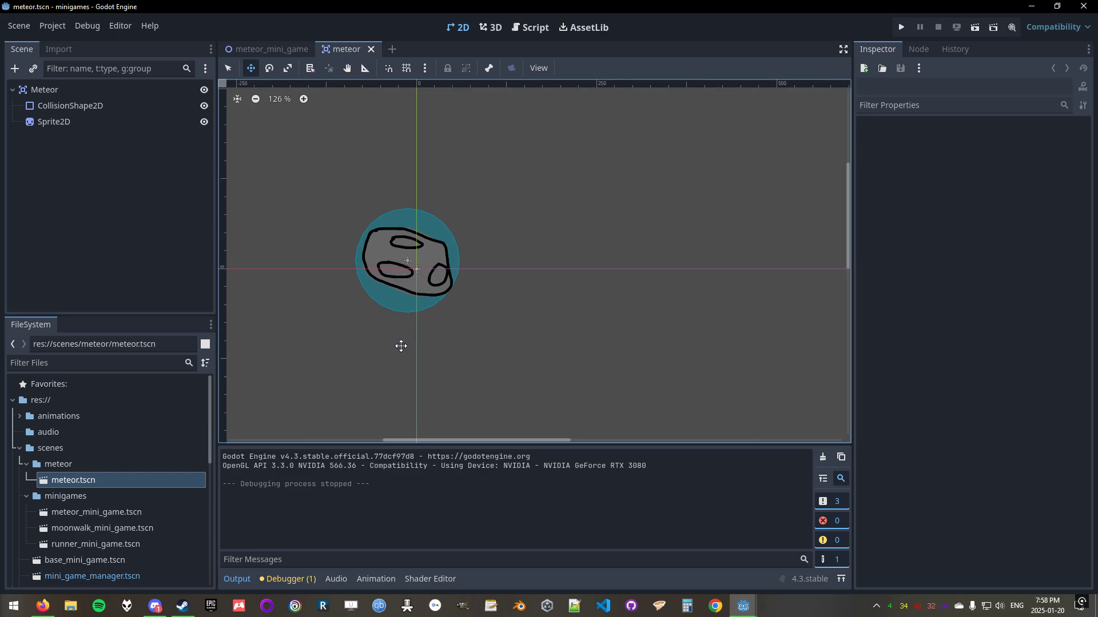
Attach a new GDScript to the Meteor root node, saved as meteor.gd in a new meteor folder inside res://scripts.
{"action": "right_click", "coordinate": [161, 89]}
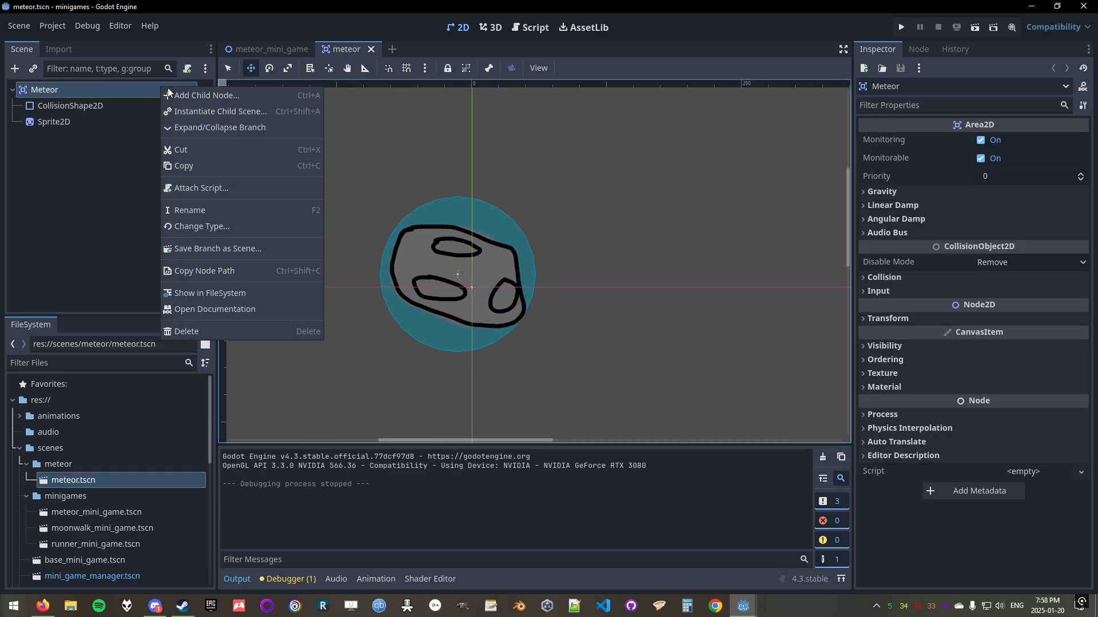
{"action": "left_click", "coordinate": [195, 187]}
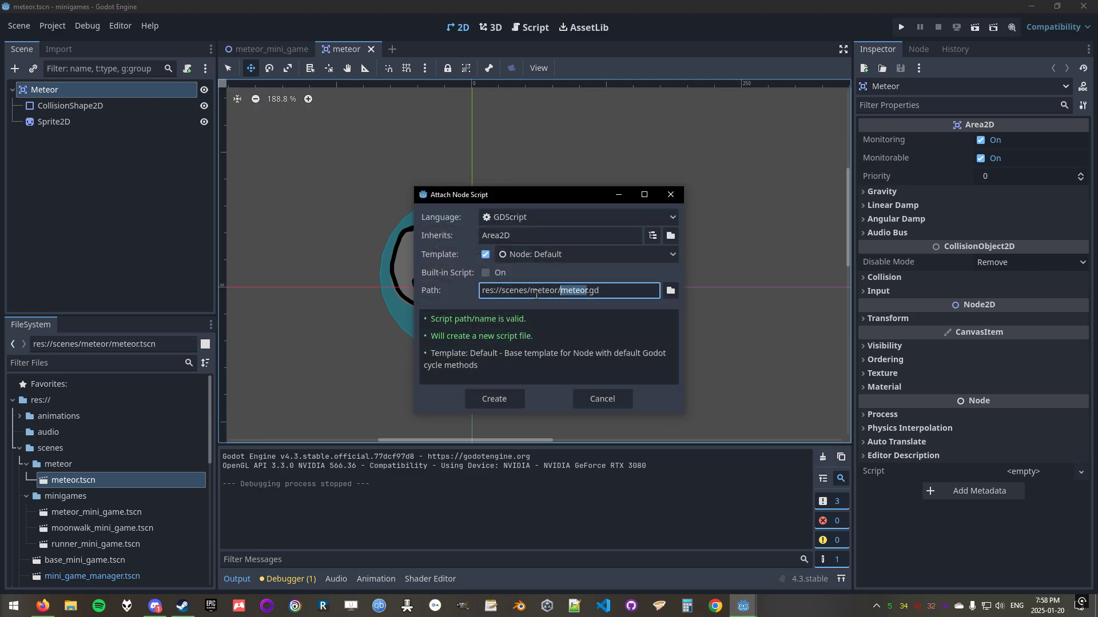
{"action": "left_click", "coordinate": [670, 290]}
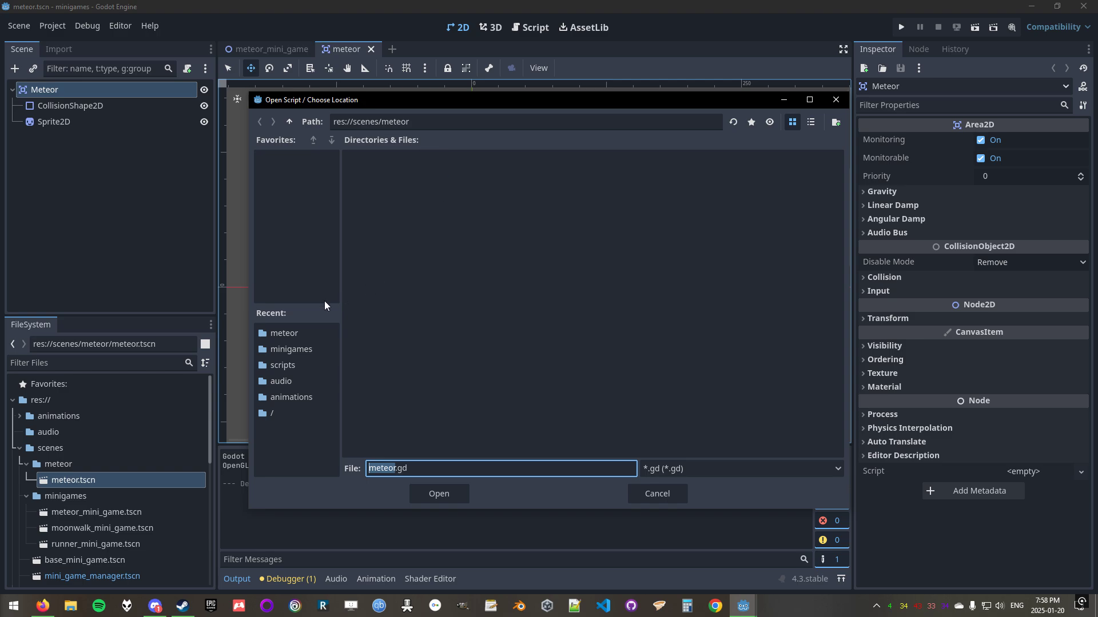
{"action": "left_click", "coordinate": [294, 364]}
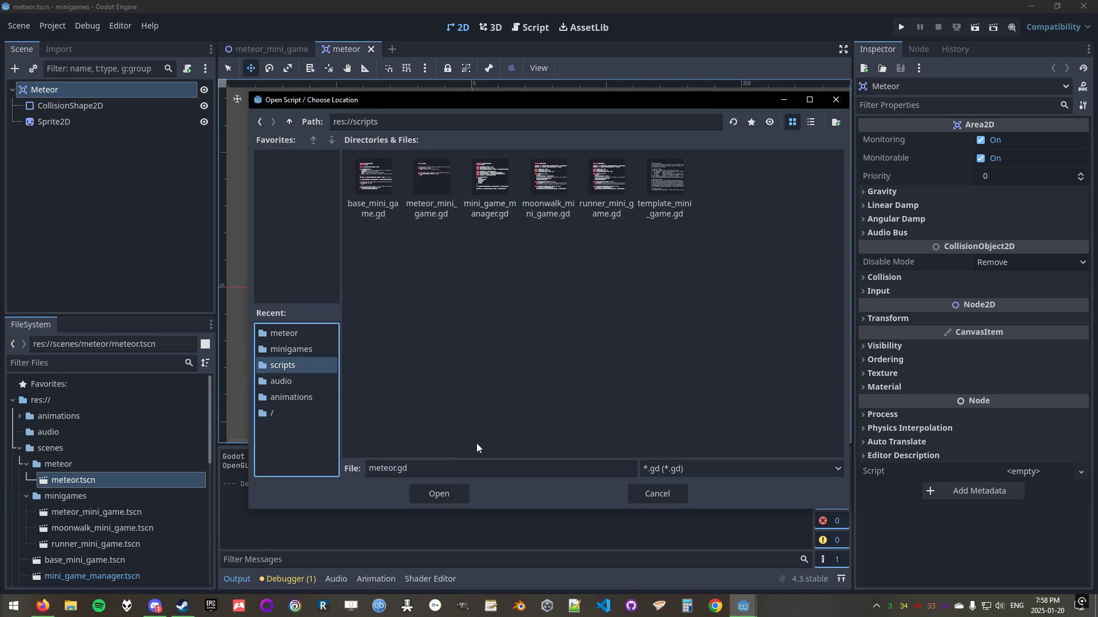
{"action": "right_click", "coordinate": [539, 363]}
{"action": "left_click", "coordinate": [605, 371]}
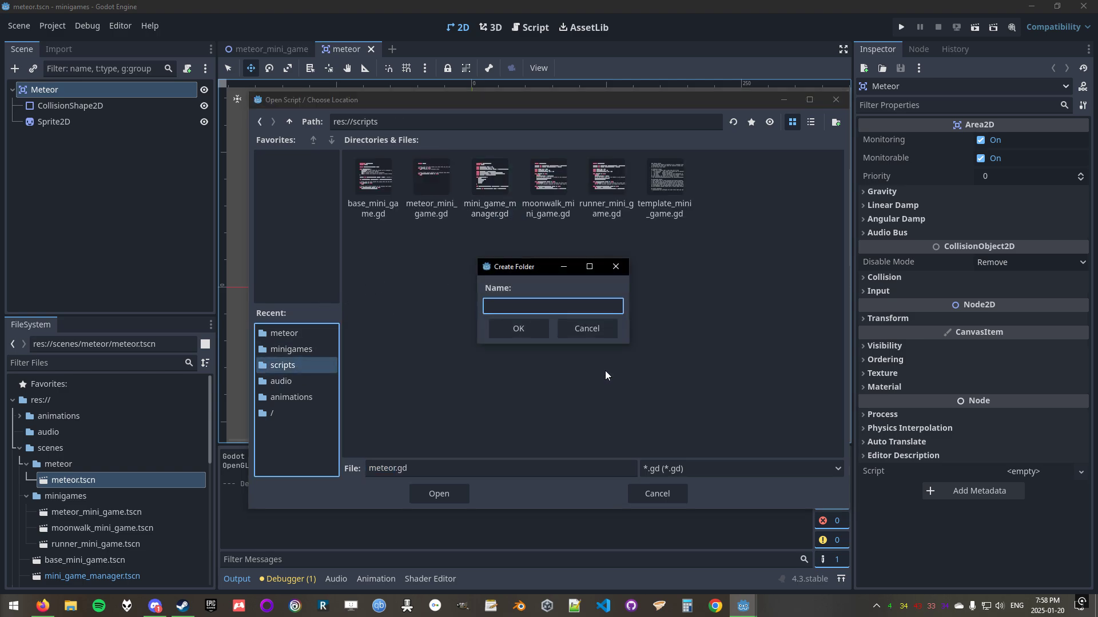
{"action": "type", "text": "meteor"}
{"action": "key", "text": "Return"}
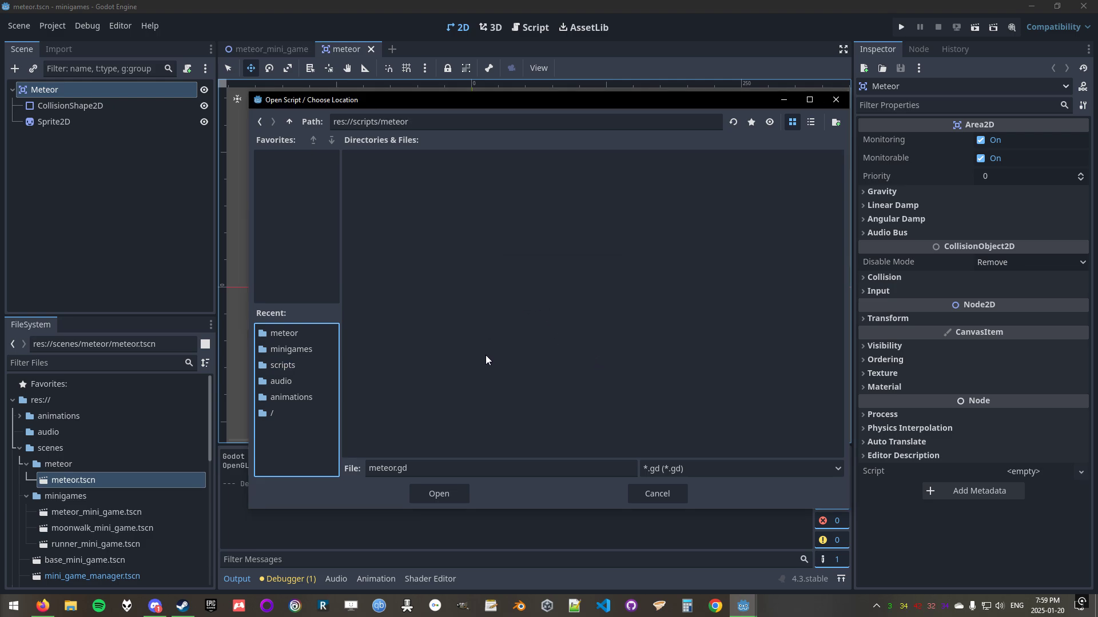
{"action": "left_click", "coordinate": [442, 495]}
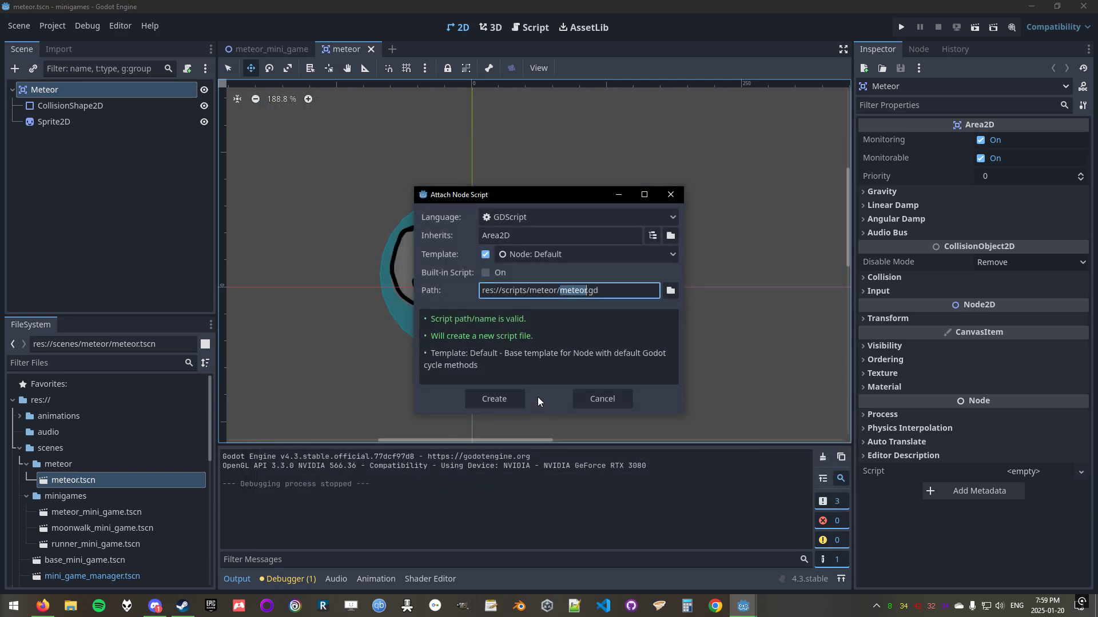
{"action": "left_click", "coordinate": [508, 398]}
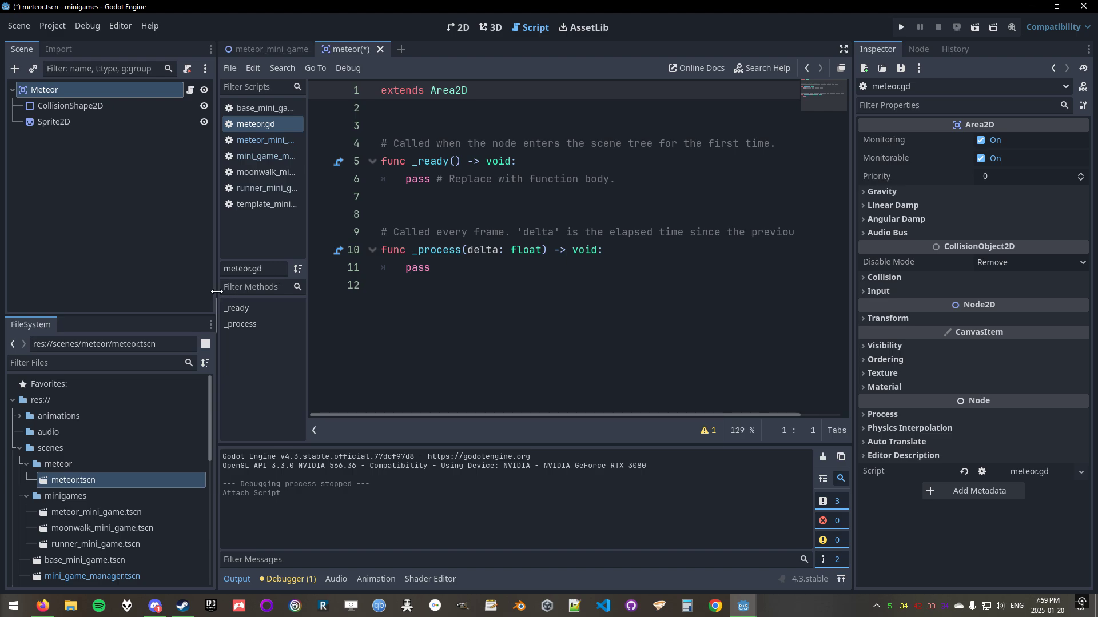
Widen the script editor and close all open scripts except meteor.gd and the meteor mini game script, with meteor.gd shown.
{"action": "left_click_drag", "start_coordinate": [217, 286], "coordinate": [143, 284]}
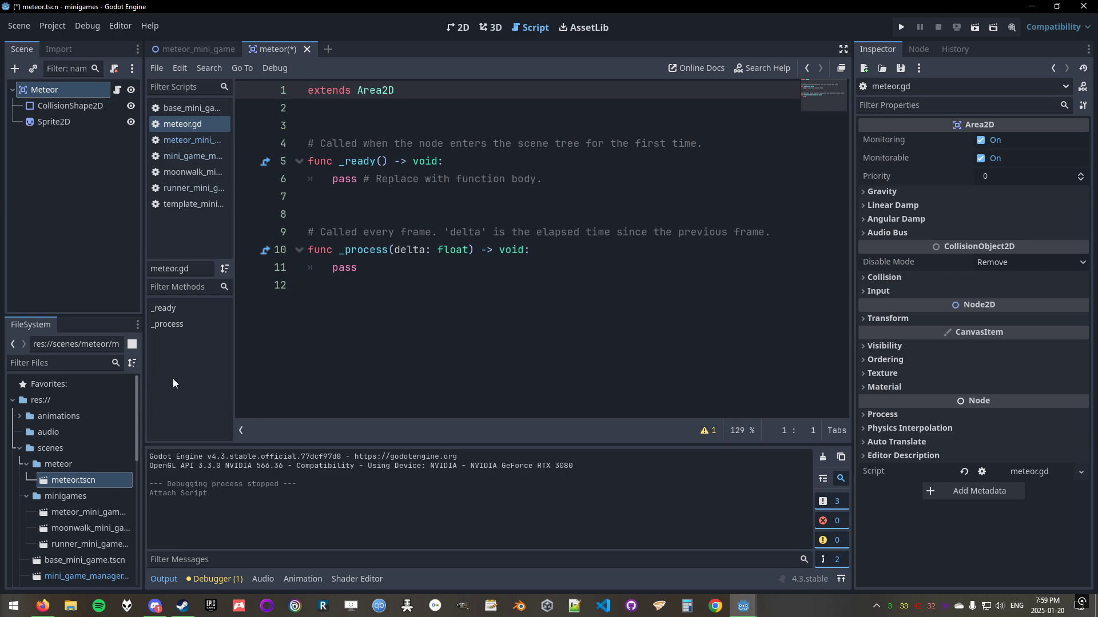
{"action": "left_click", "coordinate": [248, 161]}
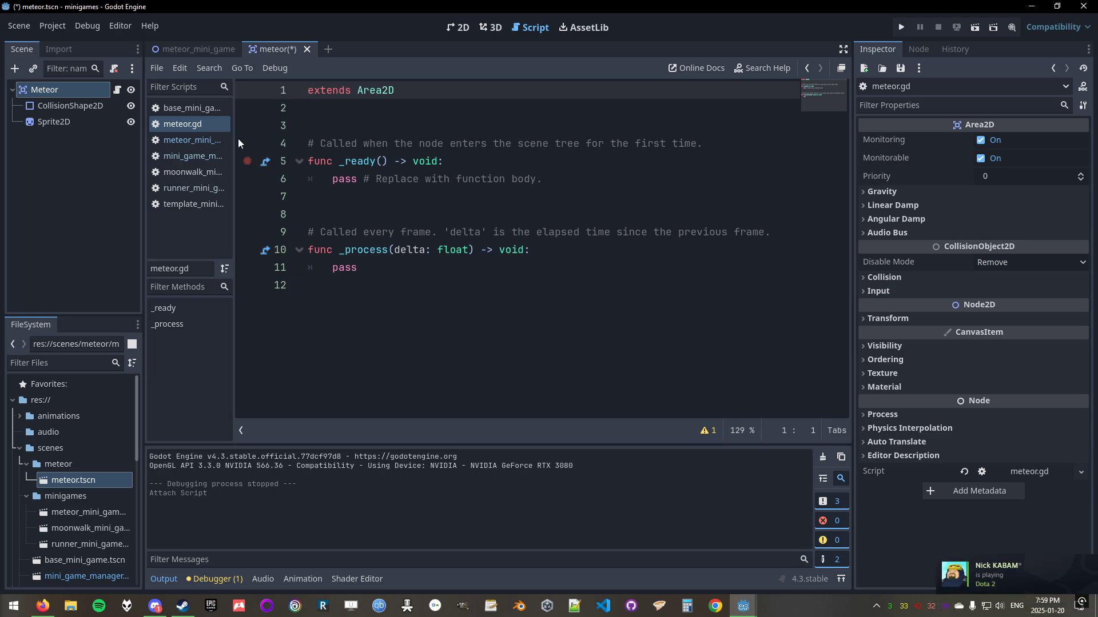
{"action": "middle_click", "coordinate": [189, 108]}
{"action": "middle_click", "coordinate": [191, 142]}
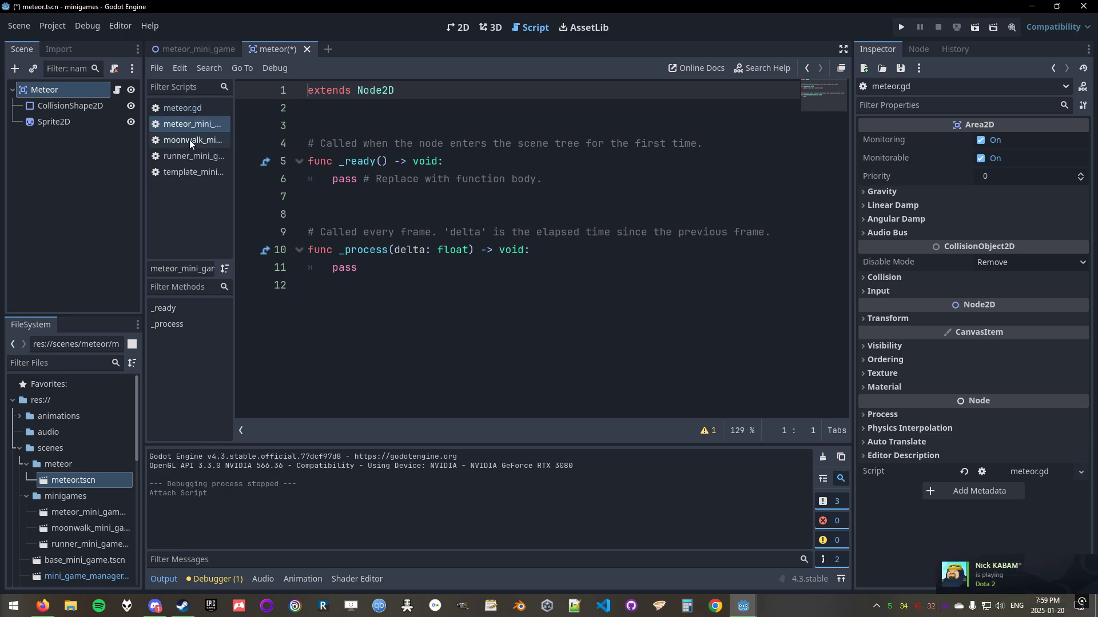
{"action": "middle_click", "coordinate": [190, 139]}
{"action": "middle_click", "coordinate": [189, 140]}
{"action": "middle_click", "coordinate": [190, 140]}
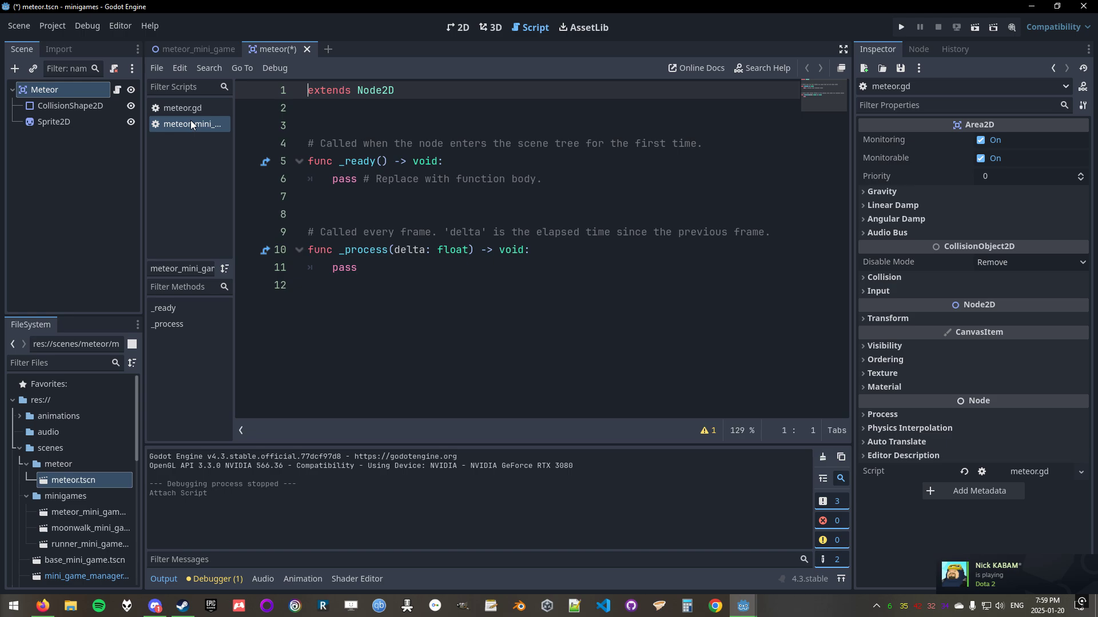
{"action": "left_click", "coordinate": [186, 109]}
{"action": "left_click", "coordinate": [187, 122]}
{"action": "left_click", "coordinate": [193, 107]}
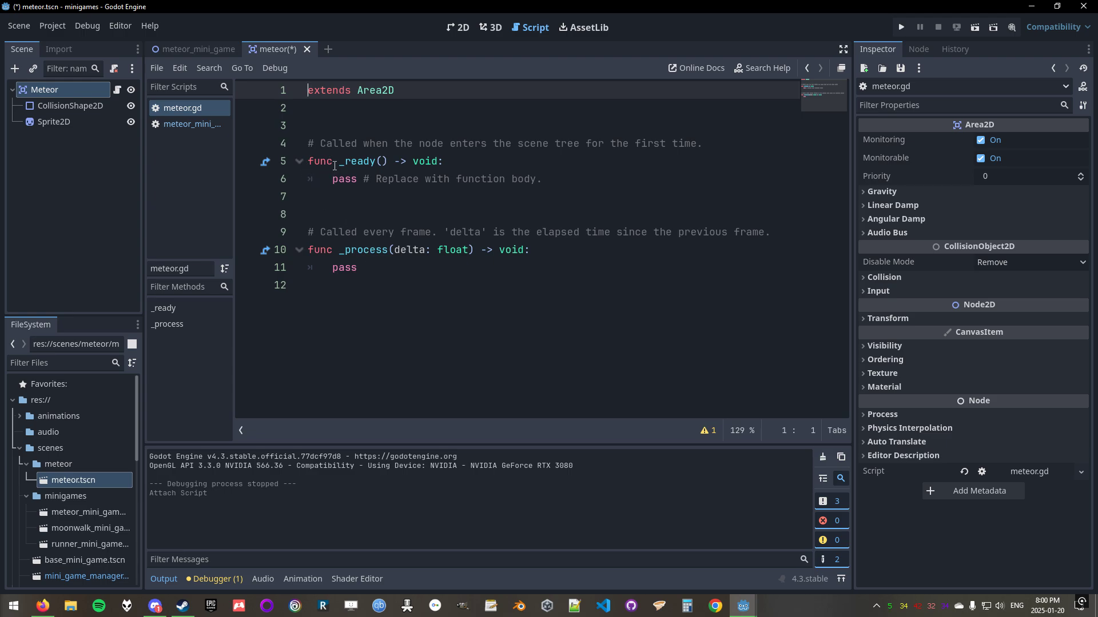
Examine the default _ready and _process functions in meteor.gd.
{"action": "left_click_drag", "start_coordinate": [547, 179], "coordinate": [258, 143]}
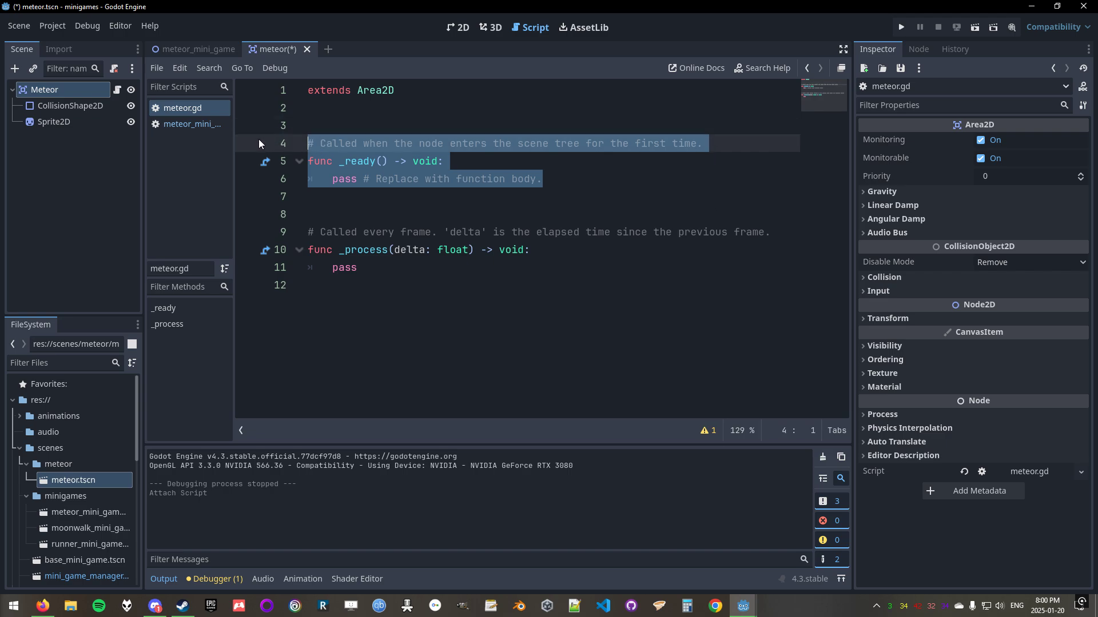
{"action": "left_click_drag", "start_coordinate": [358, 267], "coordinate": [299, 235]}
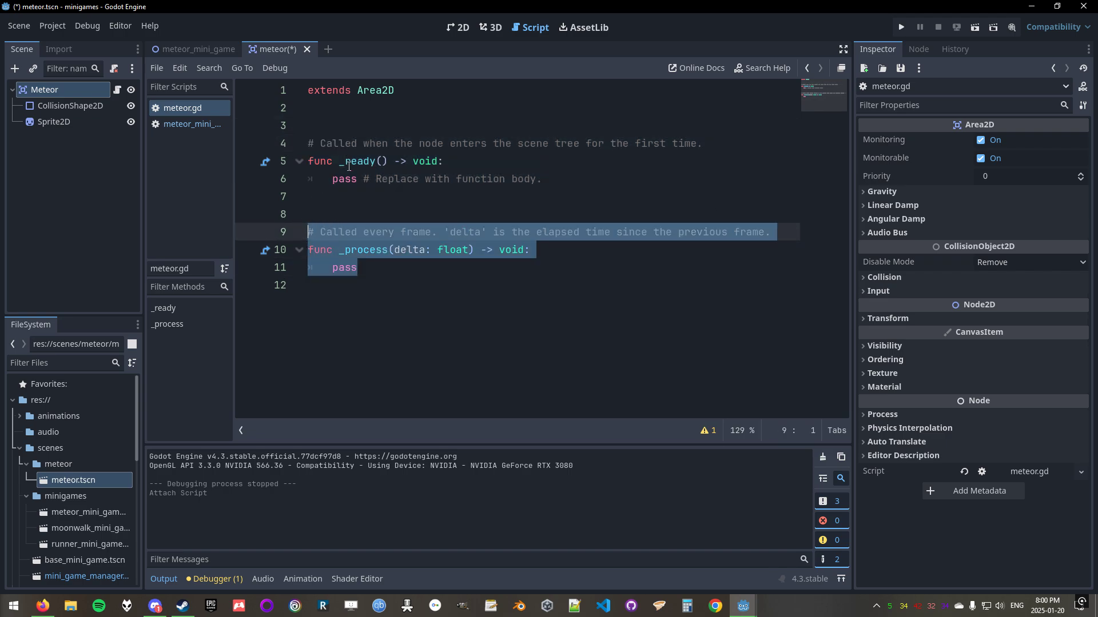
{"action": "left_click_drag", "start_coordinate": [539, 182], "coordinate": [249, 153]}
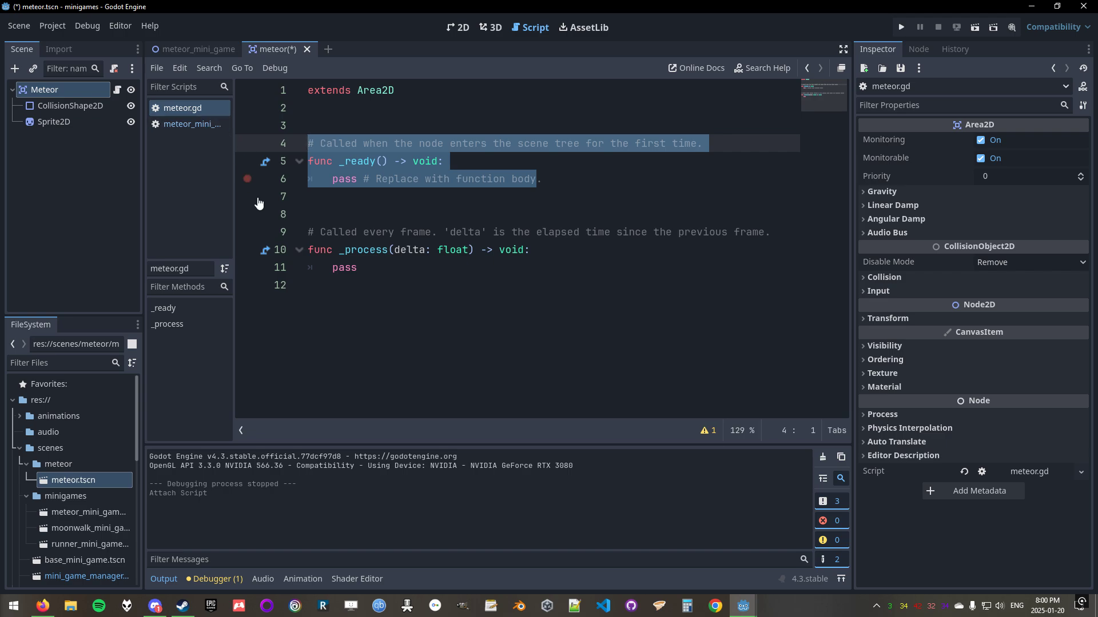
{"action": "left_click_drag", "start_coordinate": [358, 267], "coordinate": [282, 235]}
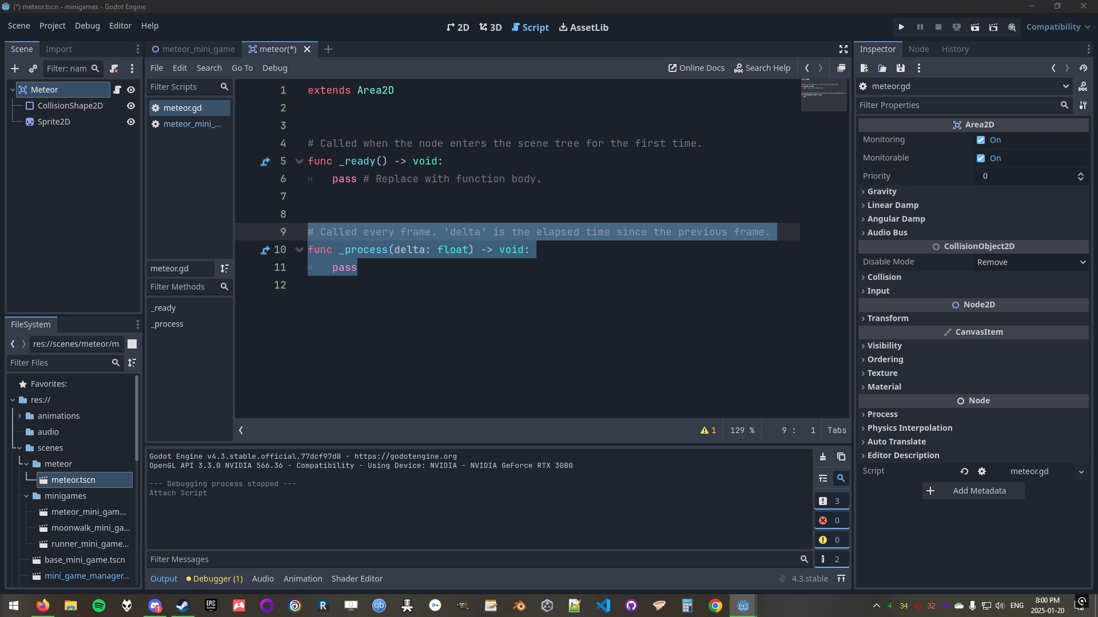
{"action": "left_click", "coordinate": [540, 250]}
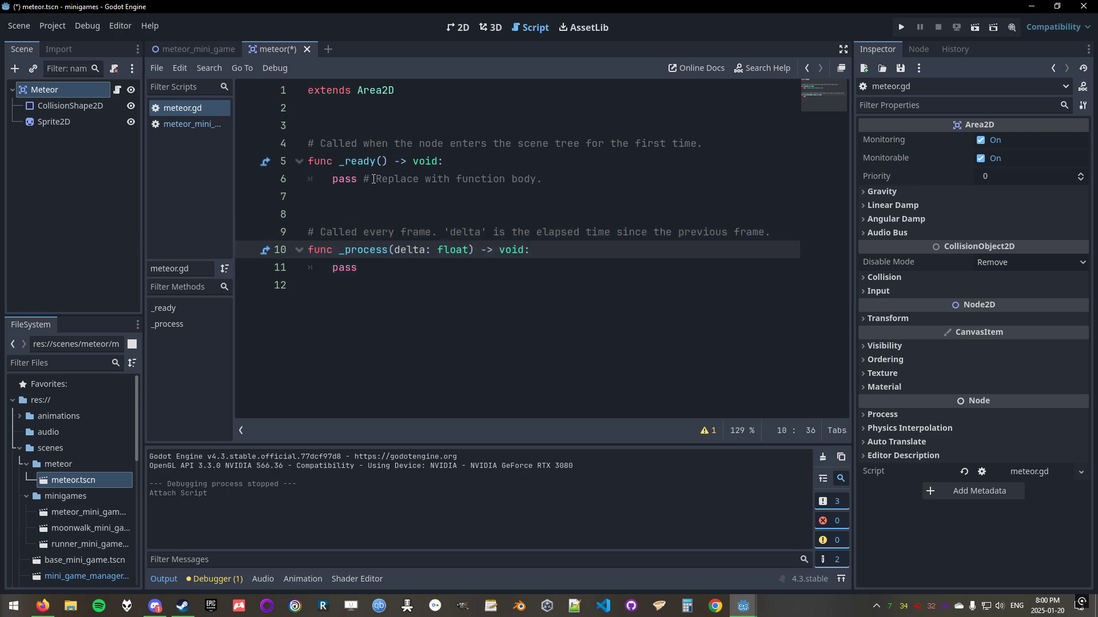
Examine the extends Area2D line and look up Area2D among the node types, without adding a node.
{"action": "left_click_drag", "start_coordinate": [395, 90], "coordinate": [275, 86]}
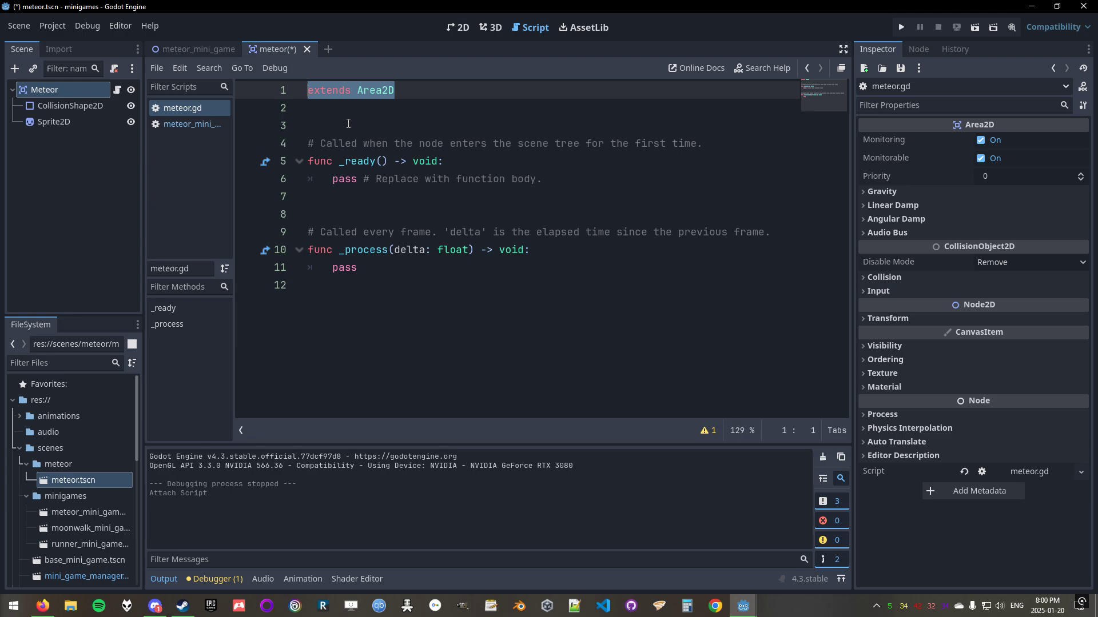
{"action": "left_click", "coordinate": [57, 184]}
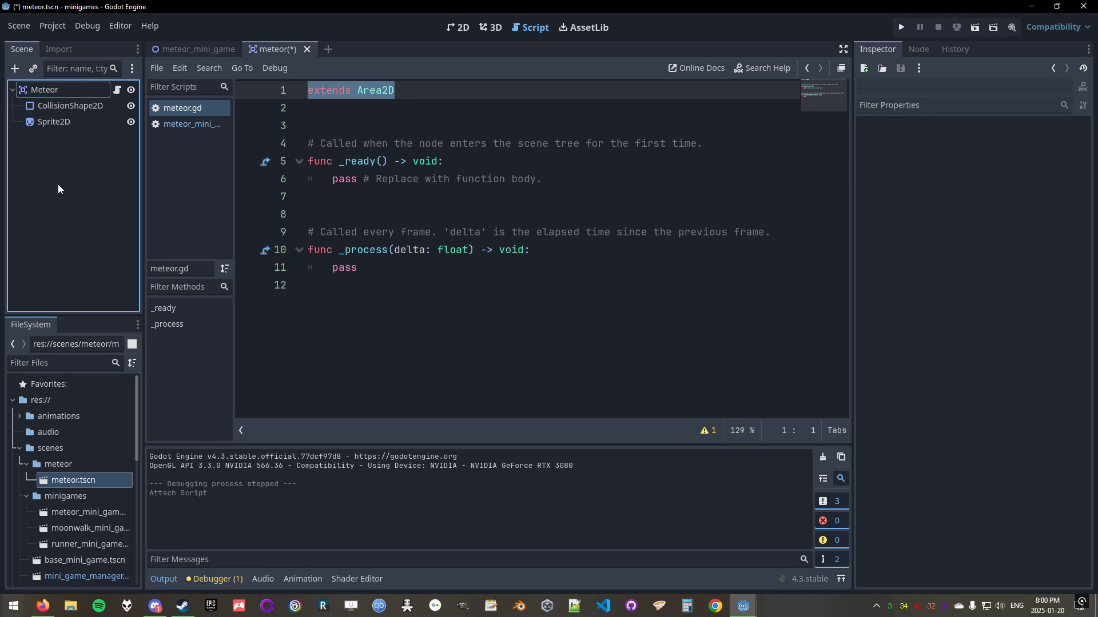
{"action": "key", "text": "ctrl+a"}
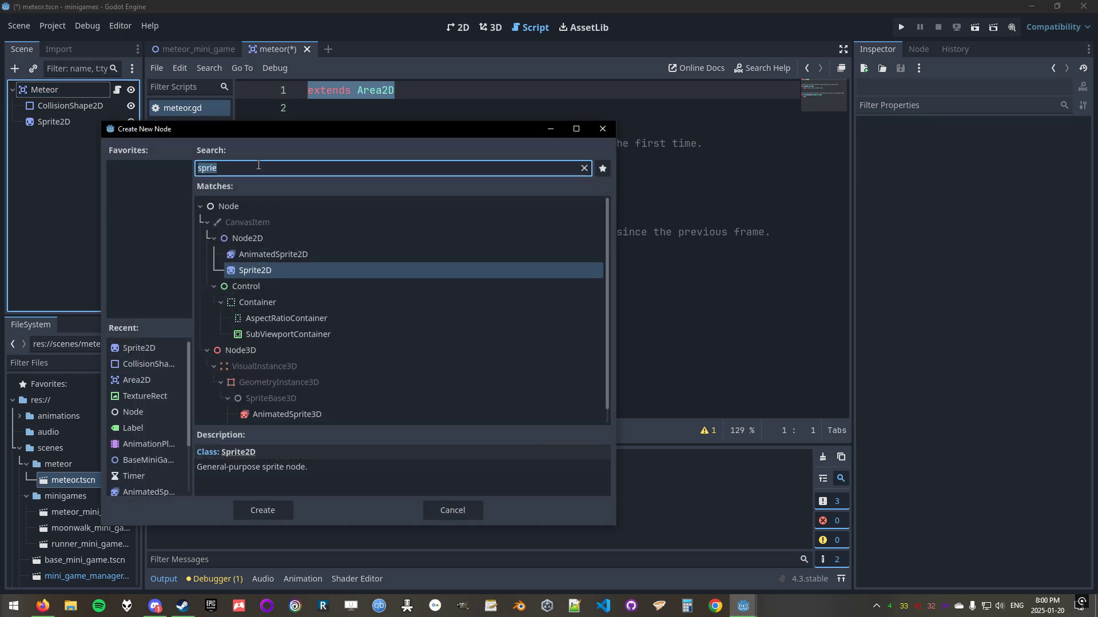
{"action": "type", "text": "area"}
{"action": "left_click", "coordinate": [256, 271]}
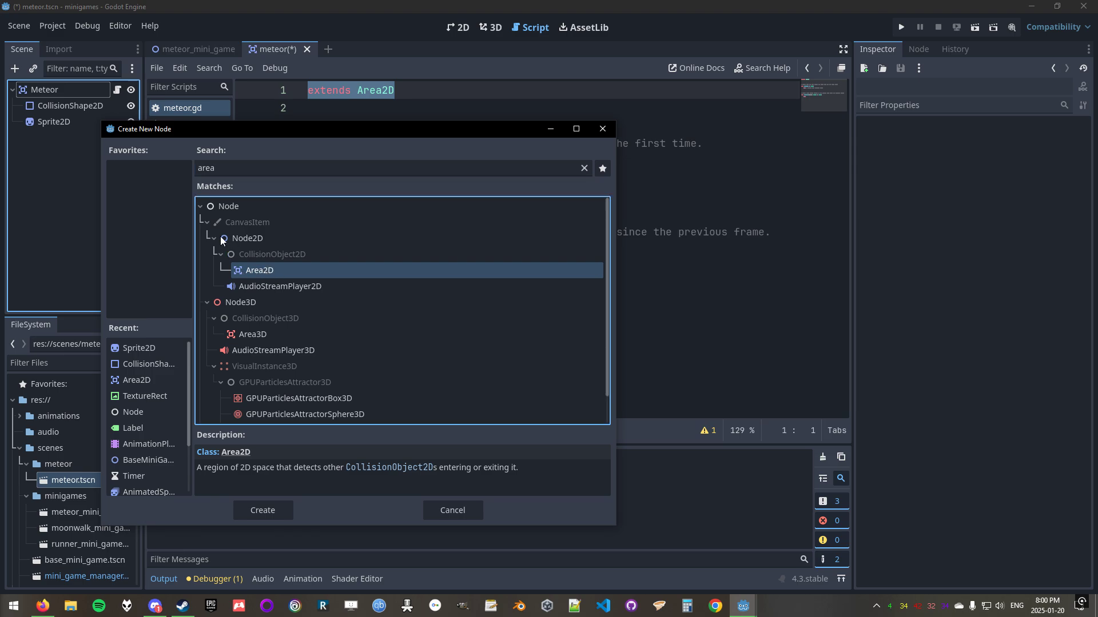
{"action": "left_click", "coordinate": [466, 510]}
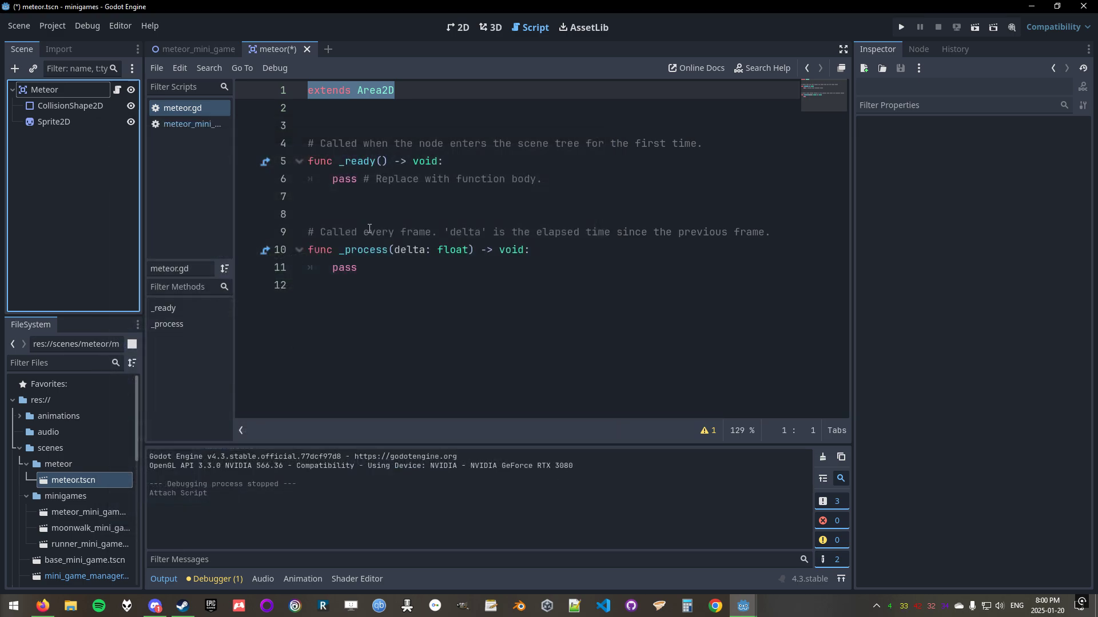
Insert an empty line at the start of the _process function body in meteor.gd.
{"action": "left_click", "coordinate": [395, 127]}
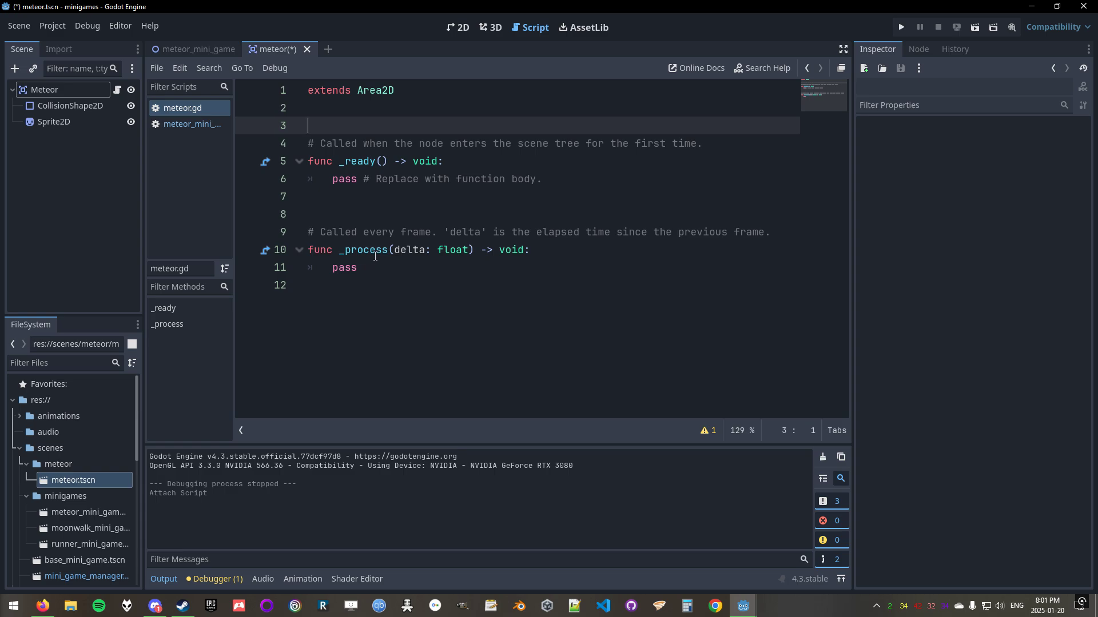
{"action": "left_click", "coordinate": [565, 254]}
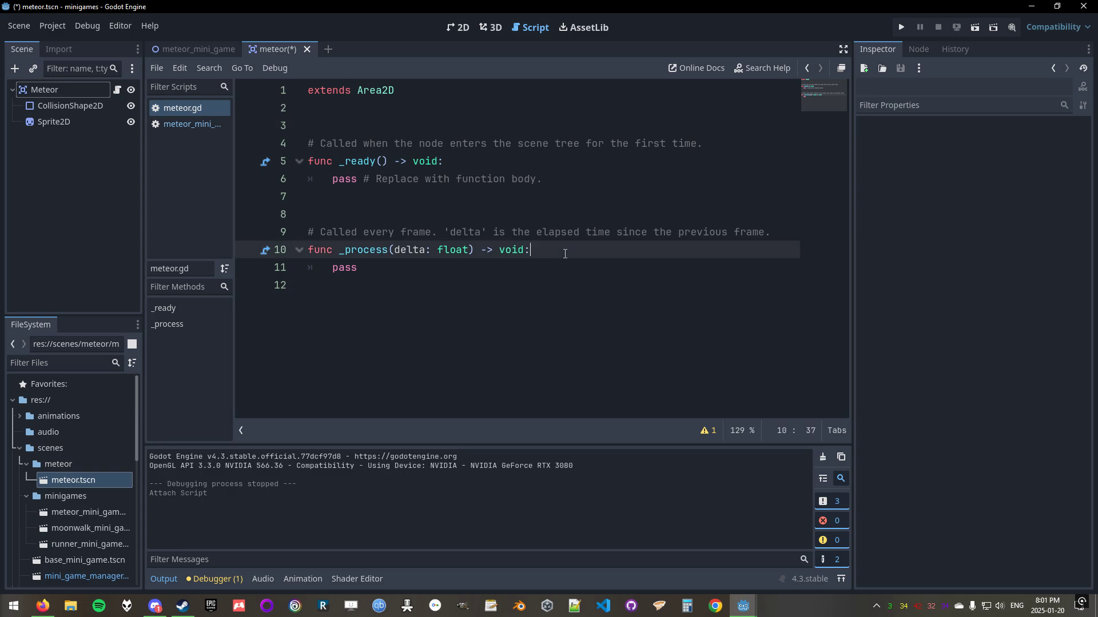
{"action": "key", "text": "Return"}
Examine the Meteor scene and the Meteor instances above the play area in the meteor mini game scene, ending with the first Meteor selected.
{"action": "left_click", "coordinate": [156, 52]}
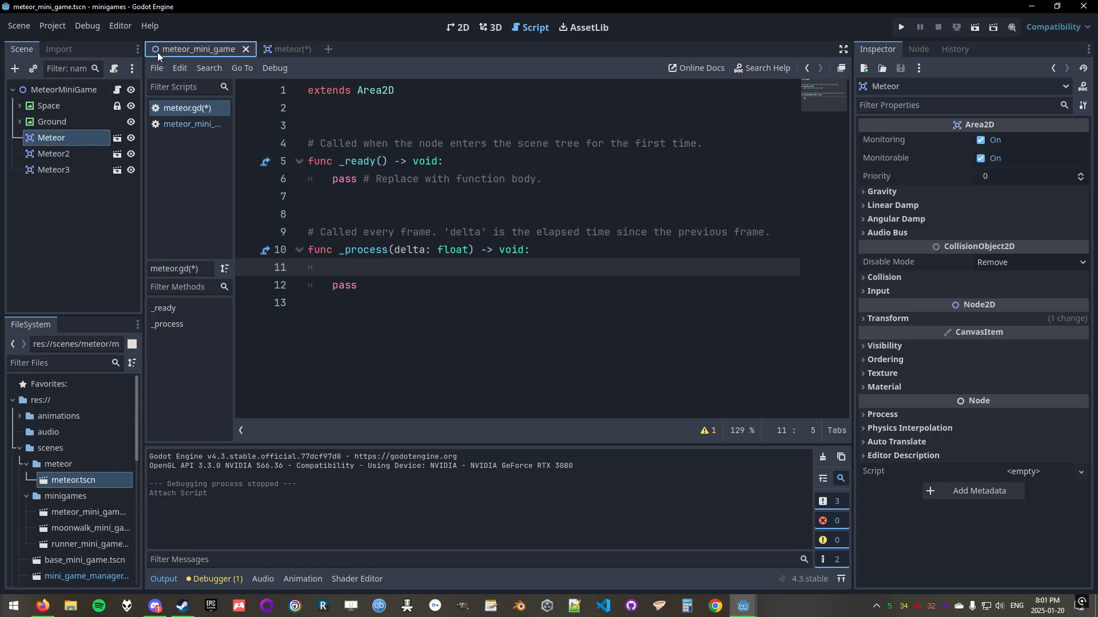
{"action": "left_click", "coordinate": [283, 50]}
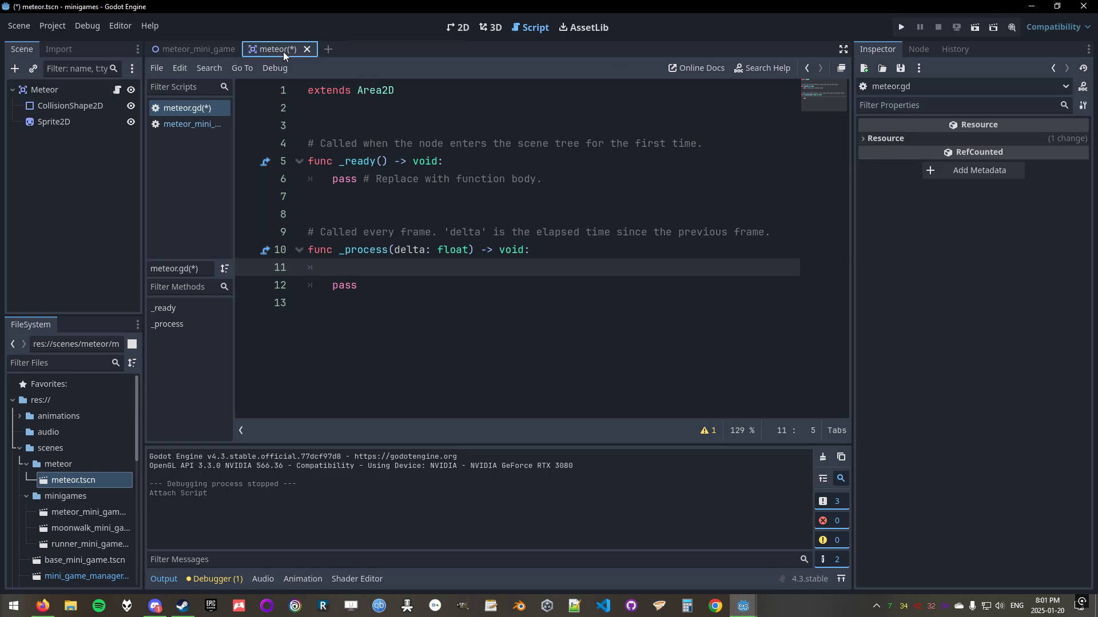
{"action": "left_click", "coordinate": [460, 29]}
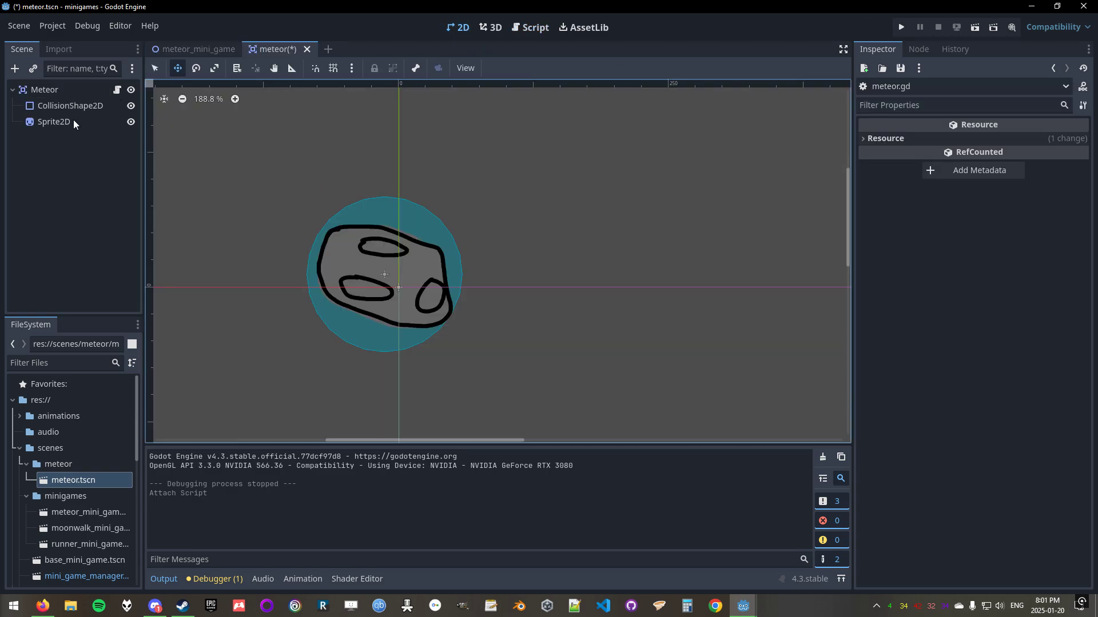
{"action": "left_click", "coordinate": [69, 92]}
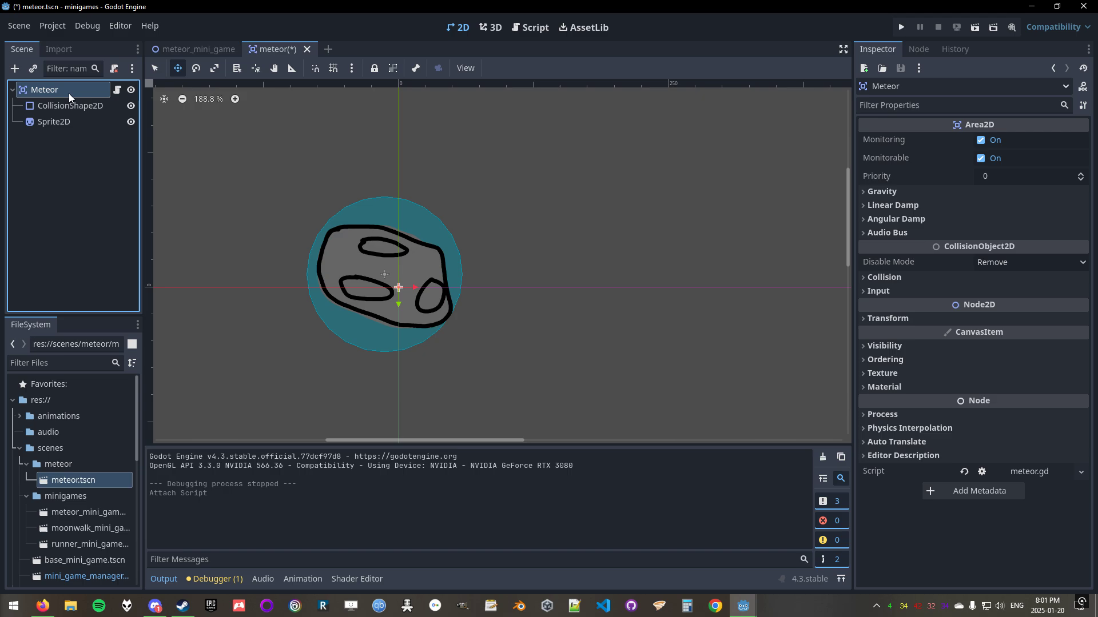
{"action": "left_click", "coordinate": [197, 50]}
{"action": "scroll", "coordinate": [461, 282], "scroll_direction": "down", "scroll_amount": 1}
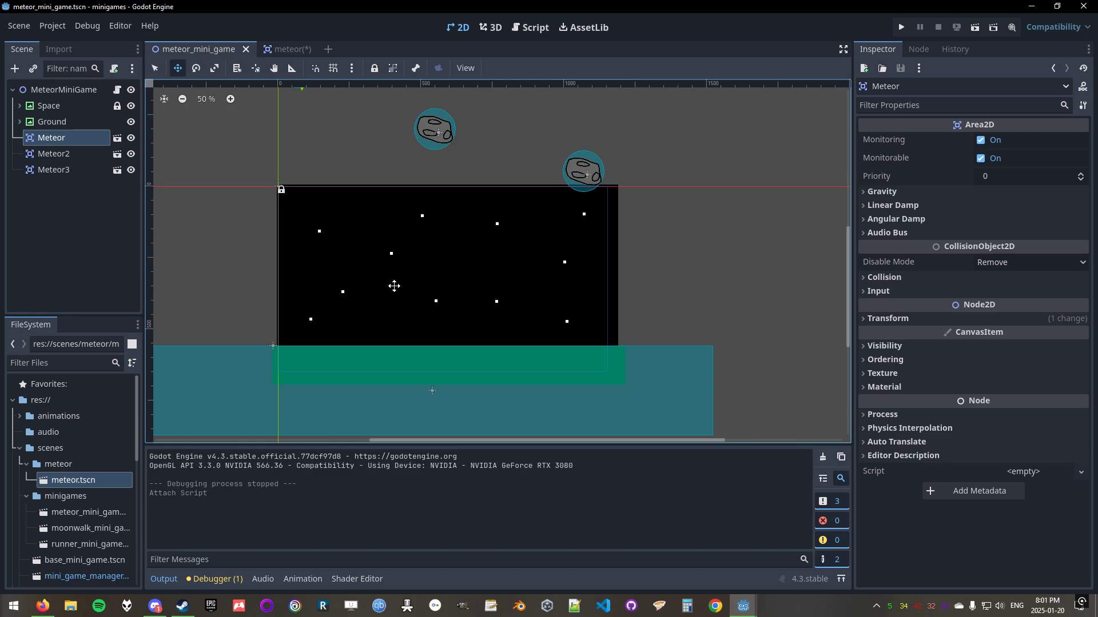
{"action": "scroll", "coordinate": [394, 286], "scroll_direction": "down", "scroll_amount": 2}
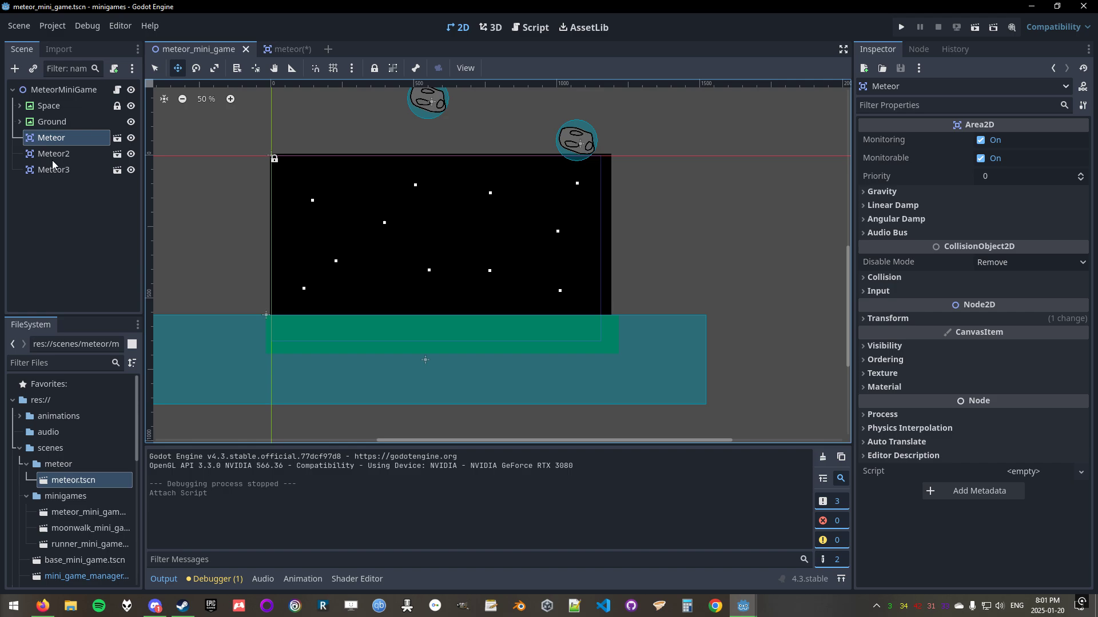
{"action": "left_click", "coordinate": [46, 89]}
{"action": "left_click", "coordinate": [46, 138]}
{"action": "scroll", "coordinate": [259, 203], "scroll_direction": "up", "scroll_amount": 5}
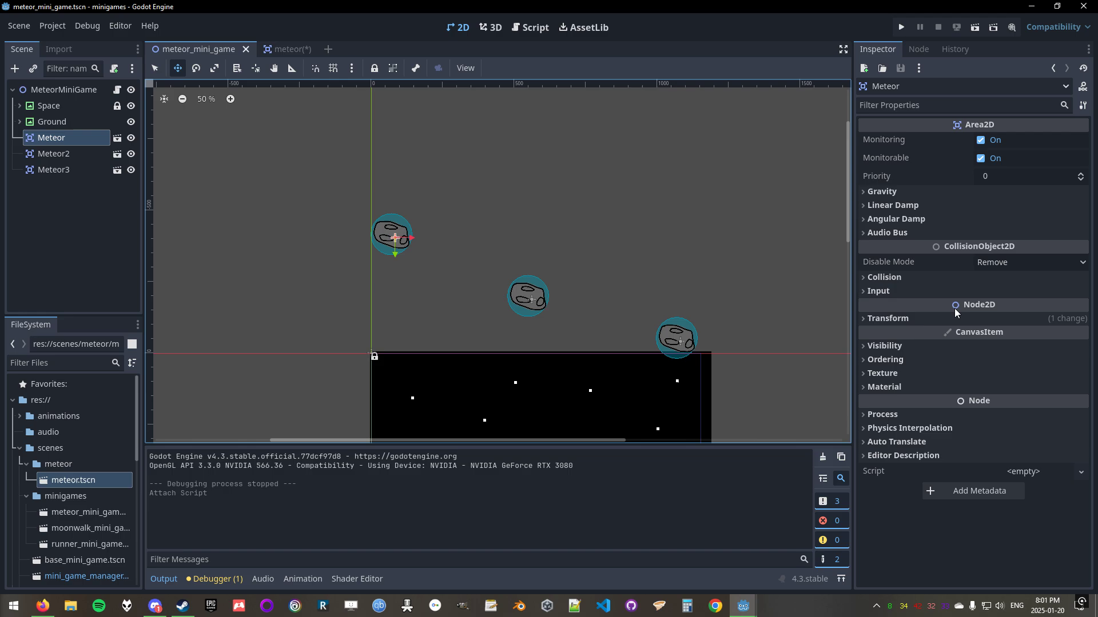
Expand the first Meteor's Transform properties, try a different rotation and undo it.
{"action": "left_click", "coordinate": [884, 318]}
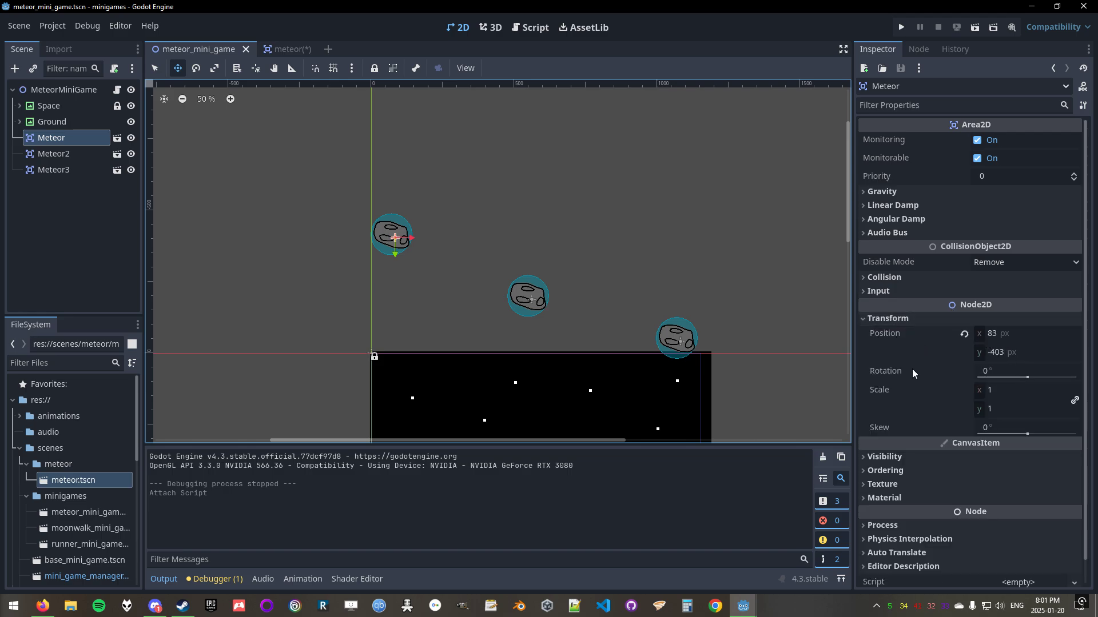
{"action": "left_click_drag", "start_coordinate": [1031, 376], "coordinate": [1064, 376]}
{"action": "key", "text": "ctrl+z"}
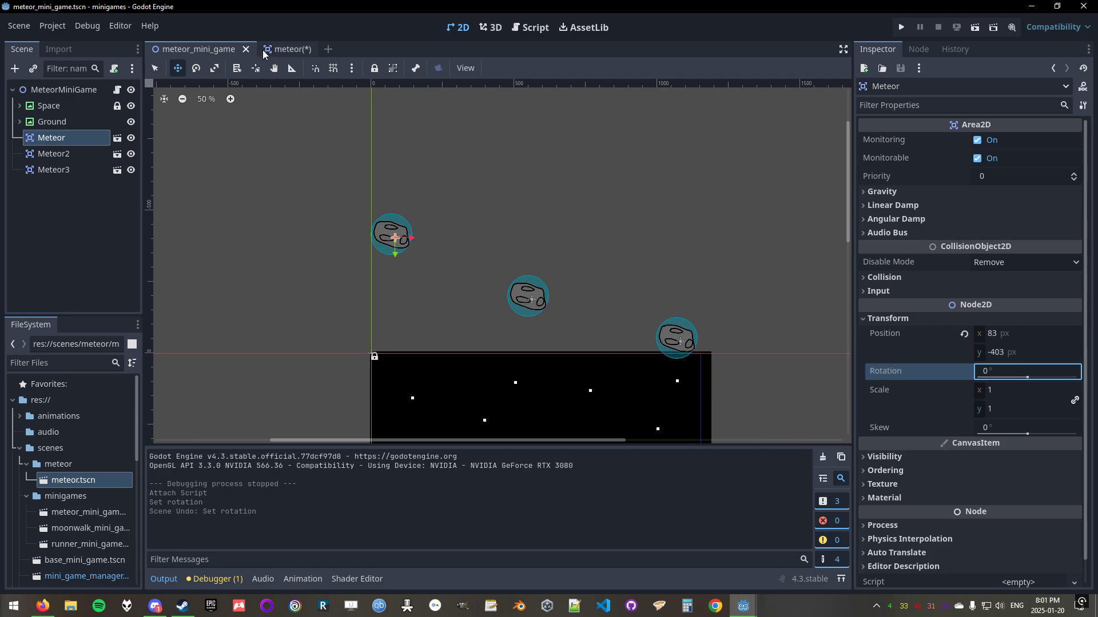
Return to meteor.gd and enter position on the empty line of the _process function body.
{"action": "left_click", "coordinate": [286, 49]}
{"action": "left_click", "coordinate": [204, 47]}
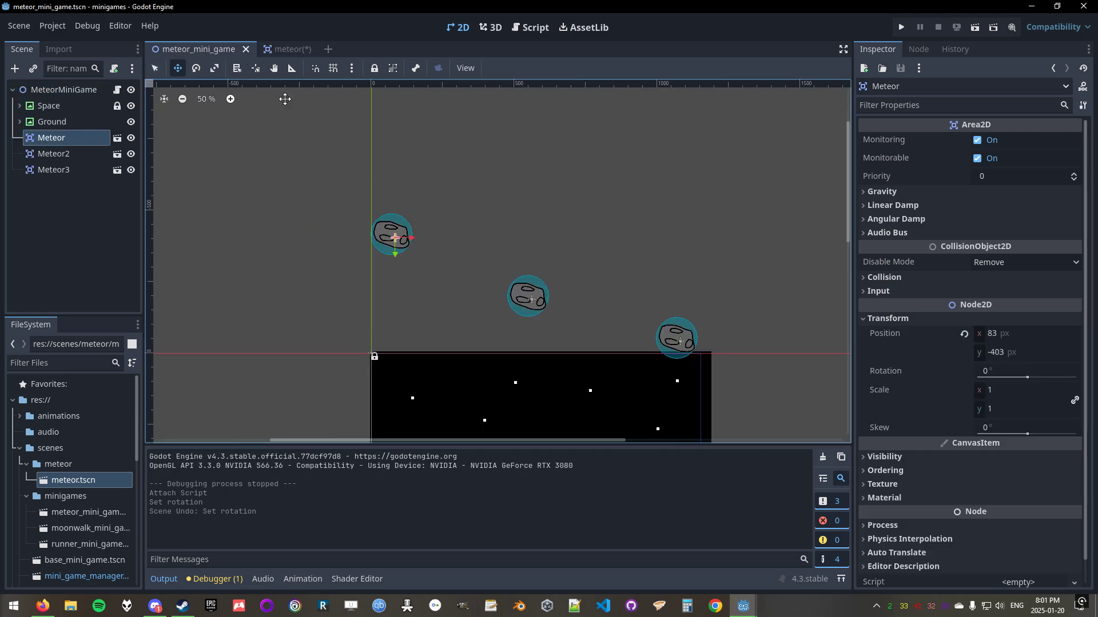
{"action": "left_click", "coordinate": [526, 27]}
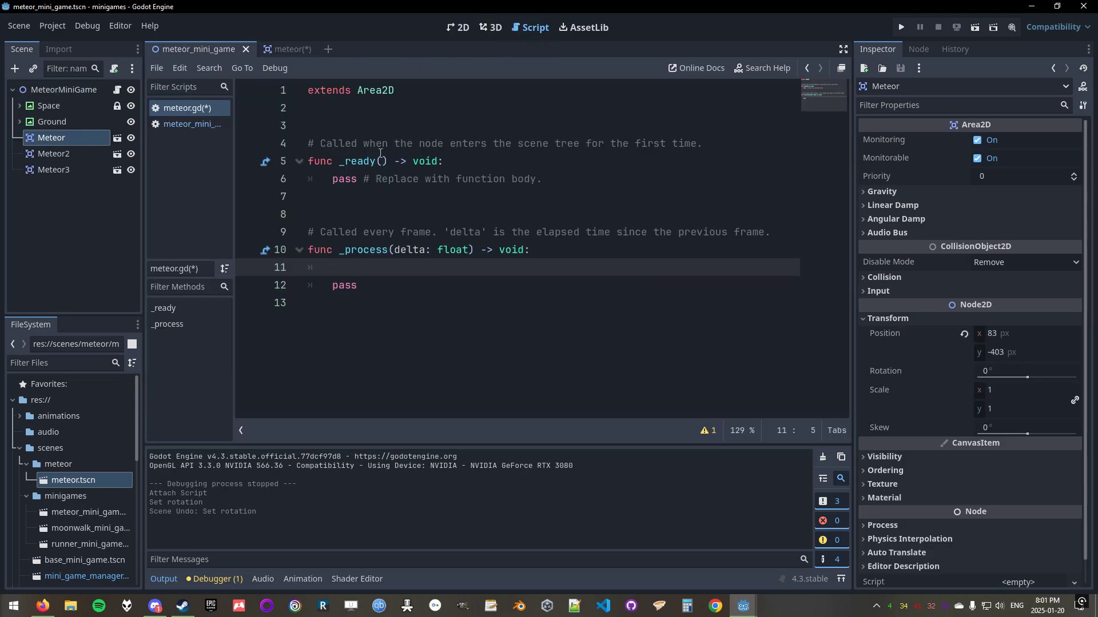
{"action": "double_click", "coordinate": [379, 89]}
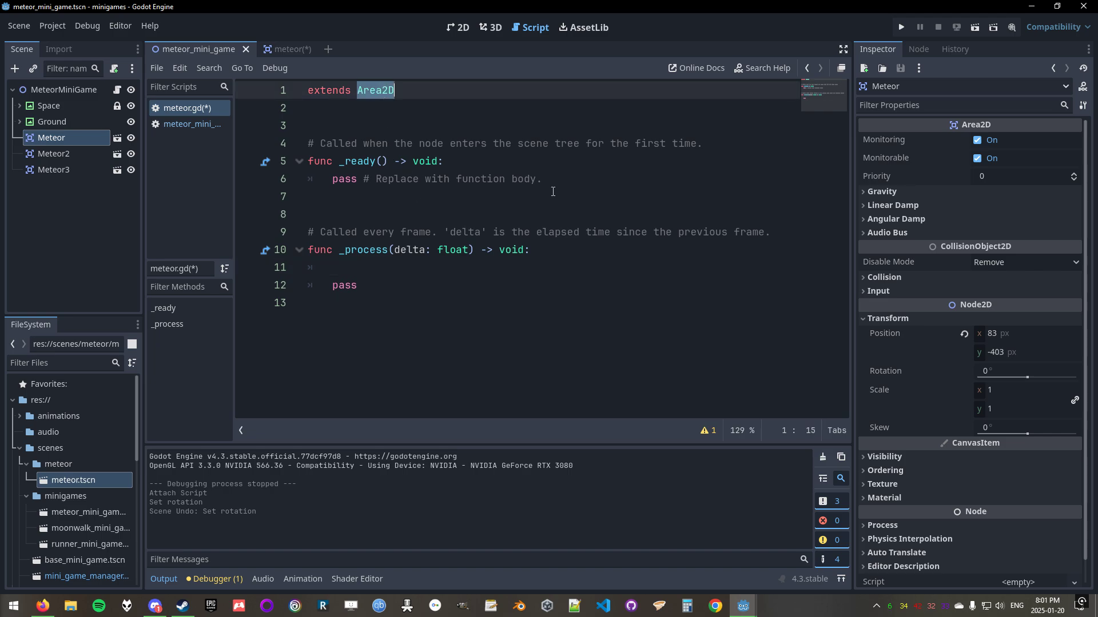
{"action": "left_click", "coordinate": [515, 274]}
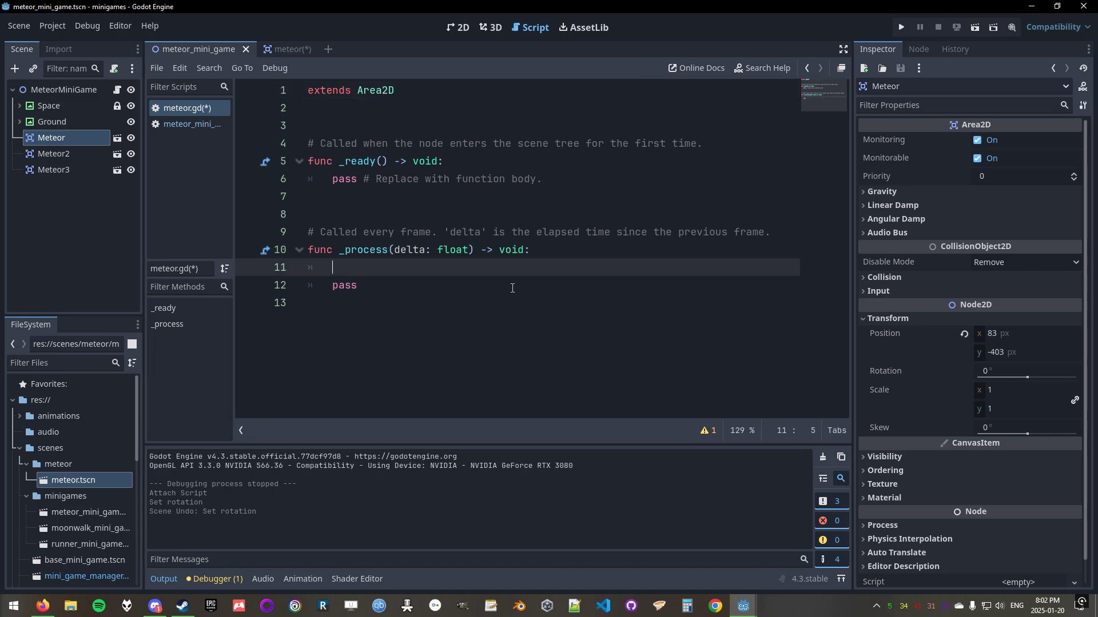
{"action": "type", "text": "position"}
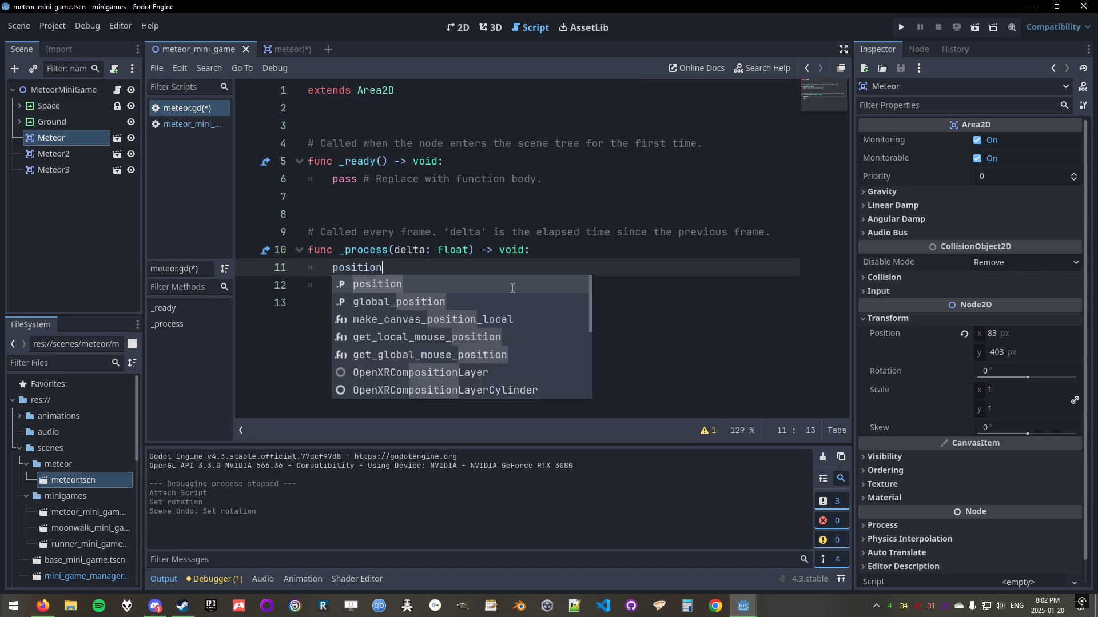
{"action": "type", "text": "."}
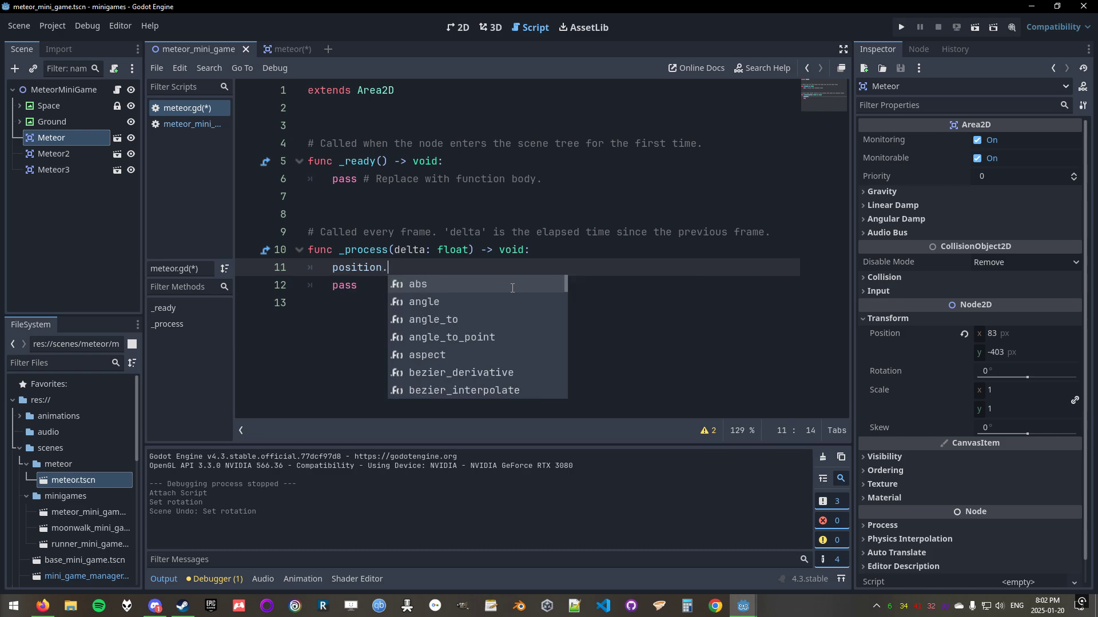
{"action": "type", "text": "x"}
{"action": "key", "text": "BackSpace"}
{"action": "key", "text": "BackSpace"}
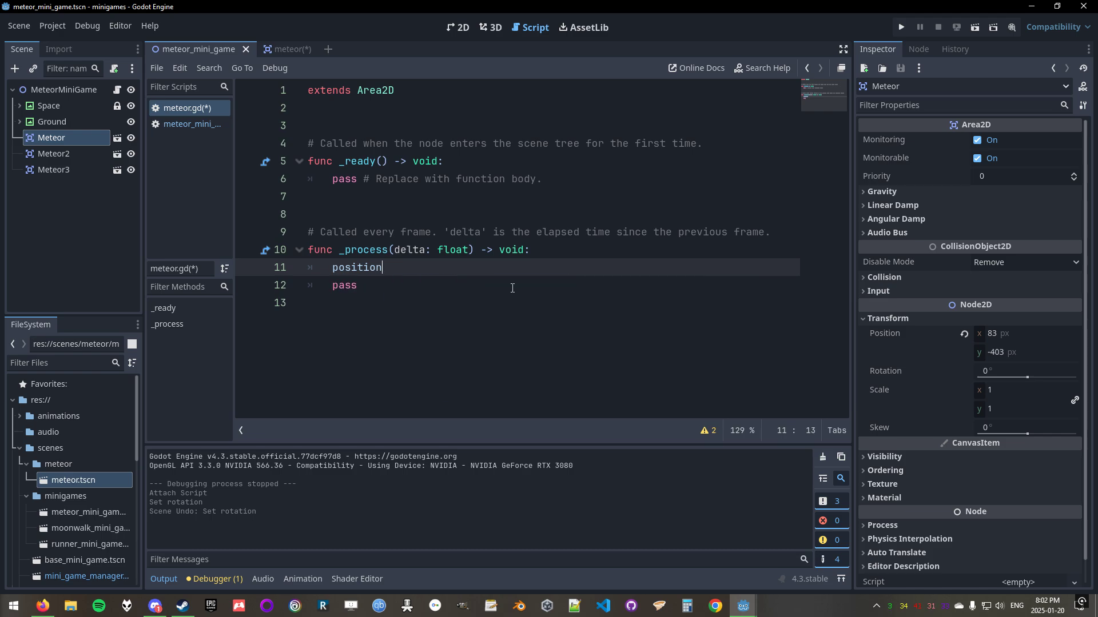
Examine the Meteor's Node2D position property in the mini game scene and the matching position reference in meteor.gd.
{"action": "left_click", "coordinate": [464, 34]}
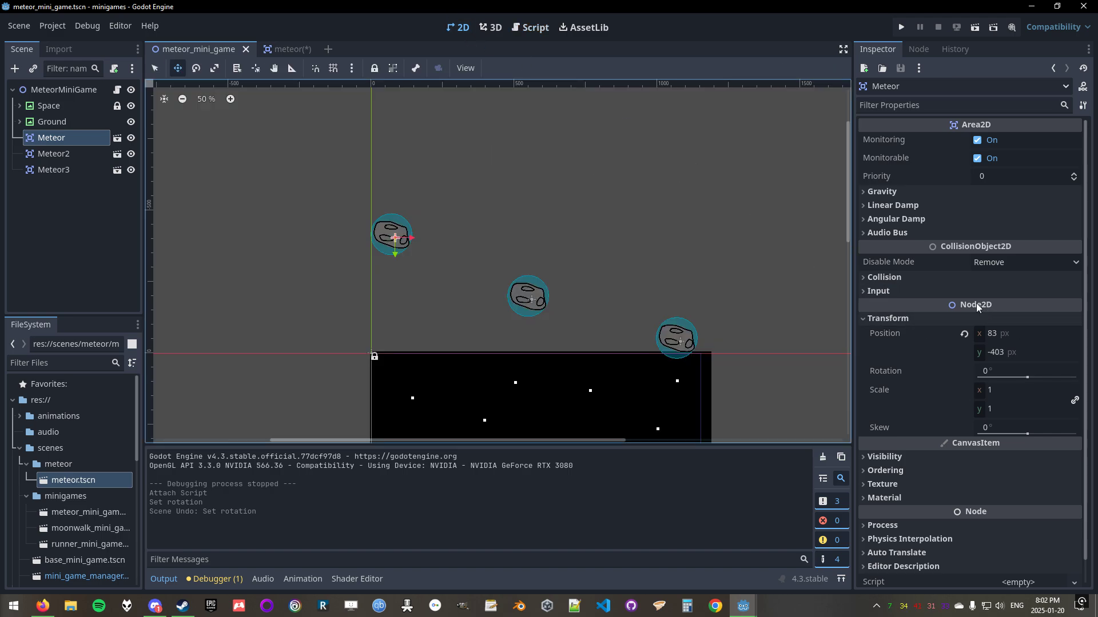
{"action": "left_click", "coordinate": [291, 50]}
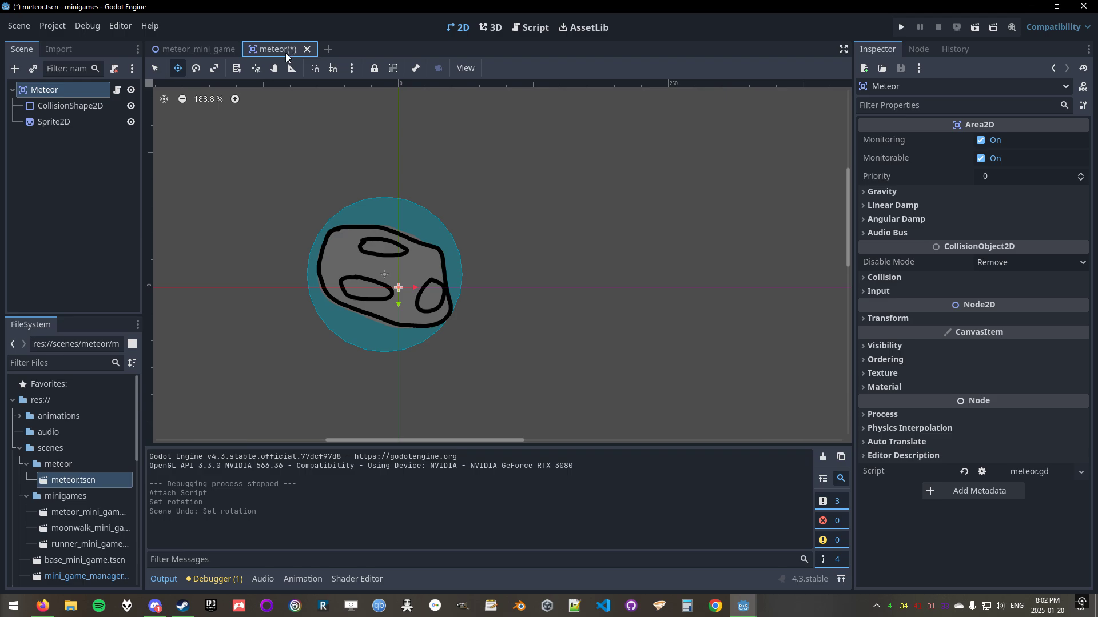
{"action": "left_click", "coordinate": [197, 50]}
{"action": "left_click", "coordinate": [542, 31]}
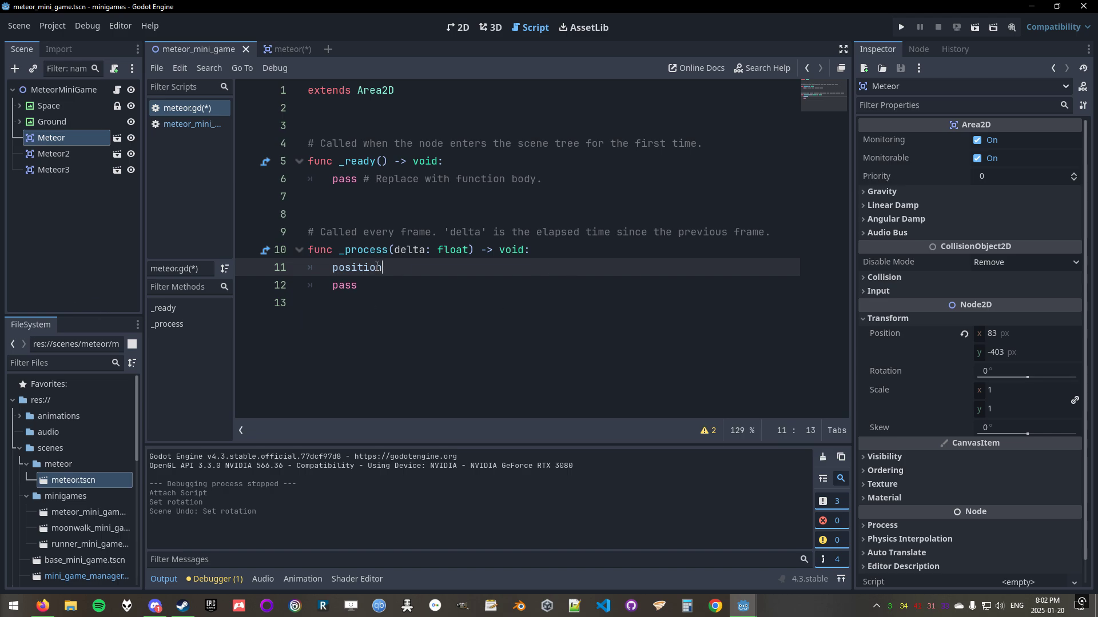
{"action": "key", "text": "shift+Left"}
{"action": "key", "text": "shift+Left"}
{"action": "key", "text": "shift+Left"}
{"action": "key", "text": "shift+Left"}
{"action": "key", "text": "shift+Left"}
{"action": "key", "text": "shift+Left"}
{"action": "key", "text": "shift+Left"}
{"action": "key", "text": "shift+Left"}
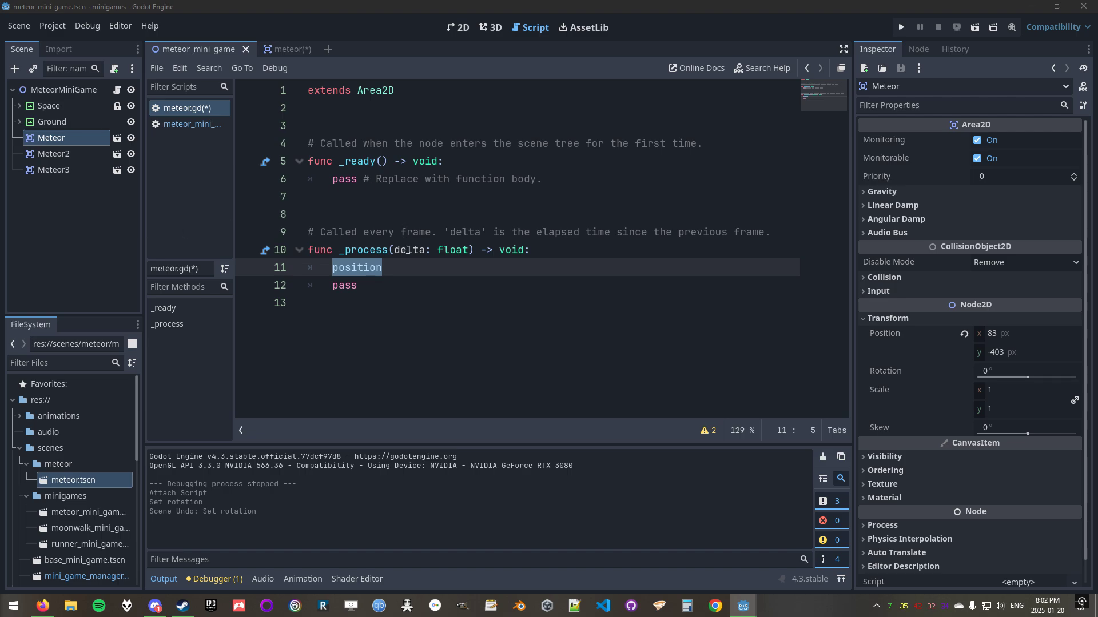
Replace the _process body with var new_position = Vector2(position.x, position.y + (delta * falling_speed)) followed by set_position(new_position).
{"action": "left_click", "coordinate": [410, 269]}
{"action": "left_click", "coordinate": [404, 280]}
{"action": "key", "text": "shift+Up"}
{"action": "key", "text": "shift+Home"}
{"action": "type", "text": "var new_position = Vector2(position.x, position.y + (delta * falling_speed)) \tset_position(new_position)"}
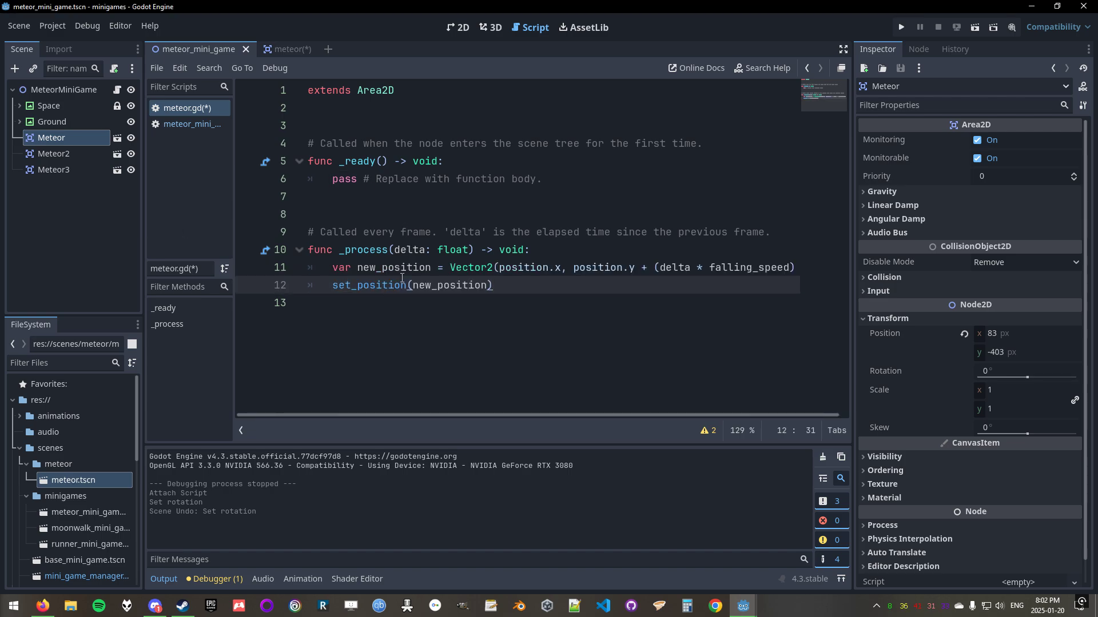
{"action": "left_click", "coordinate": [420, 267]}
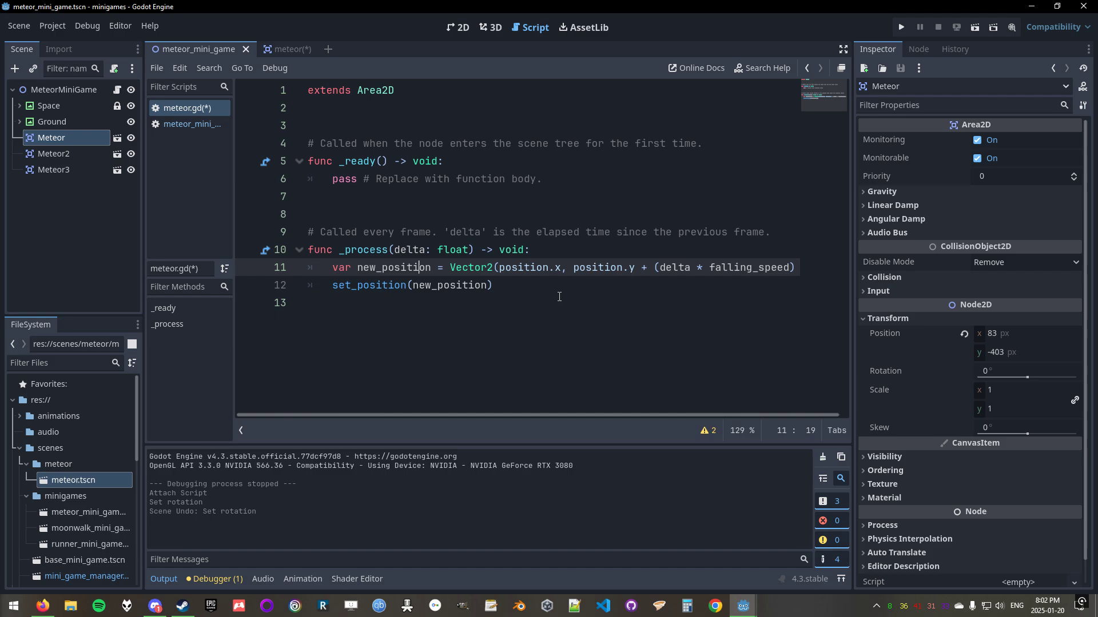
{"action": "left_click", "coordinate": [514, 295]}
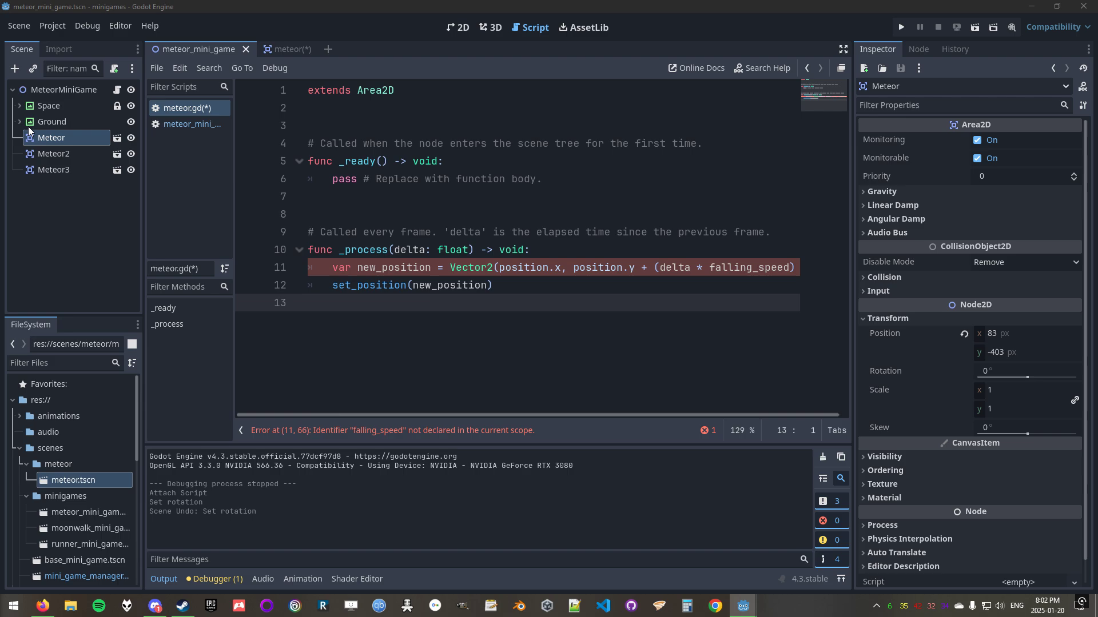
Declare var falling_speed: int = 200 below the extends Area2D line, separated from it by one empty line.
{"action": "left_click", "coordinate": [404, 114]}
{"action": "type", "text": "var falling_speed: int = 200"}
{"action": "left_click", "coordinate": [464, 92]}
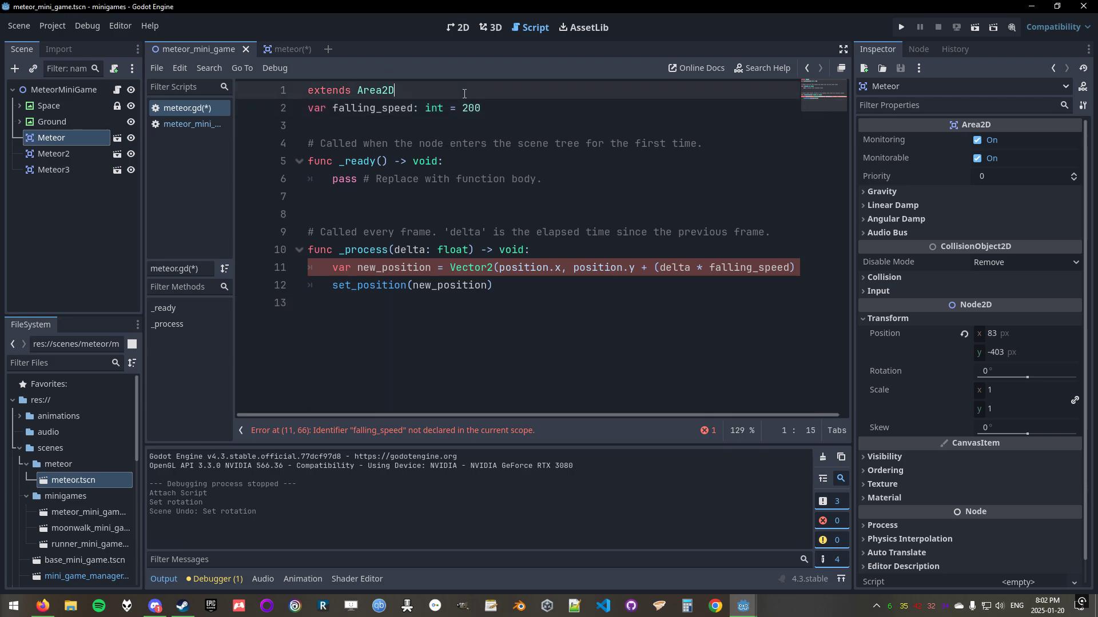
{"action": "key", "text": "Return"}
{"action": "key", "text": "Return"}
{"action": "key", "text": "BackSpace"}
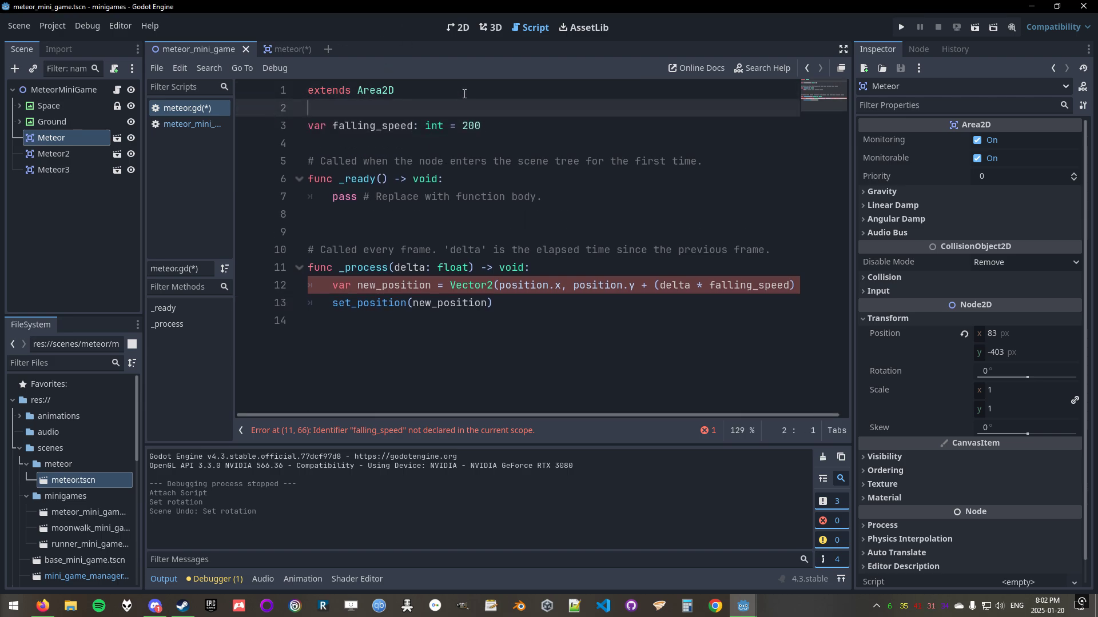
Examine the falling_speed declaration and how _process calculates new_position from the current position, delta and falling_speed.
{"action": "left_click_drag", "start_coordinate": [481, 126], "coordinate": [292, 125]}
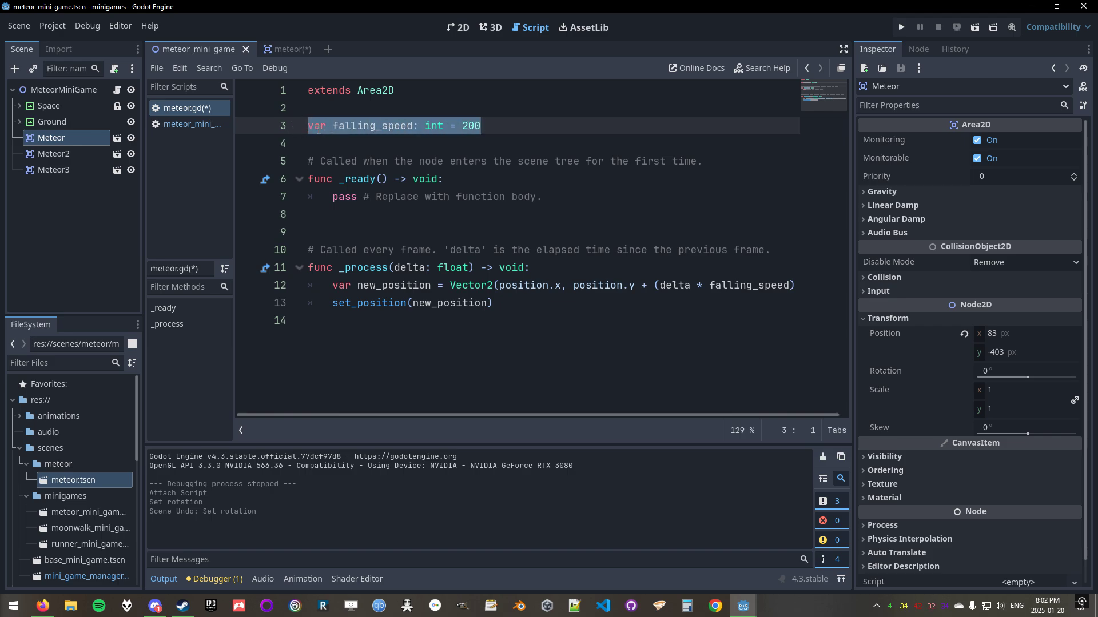
{"action": "double_click", "coordinate": [371, 126]}
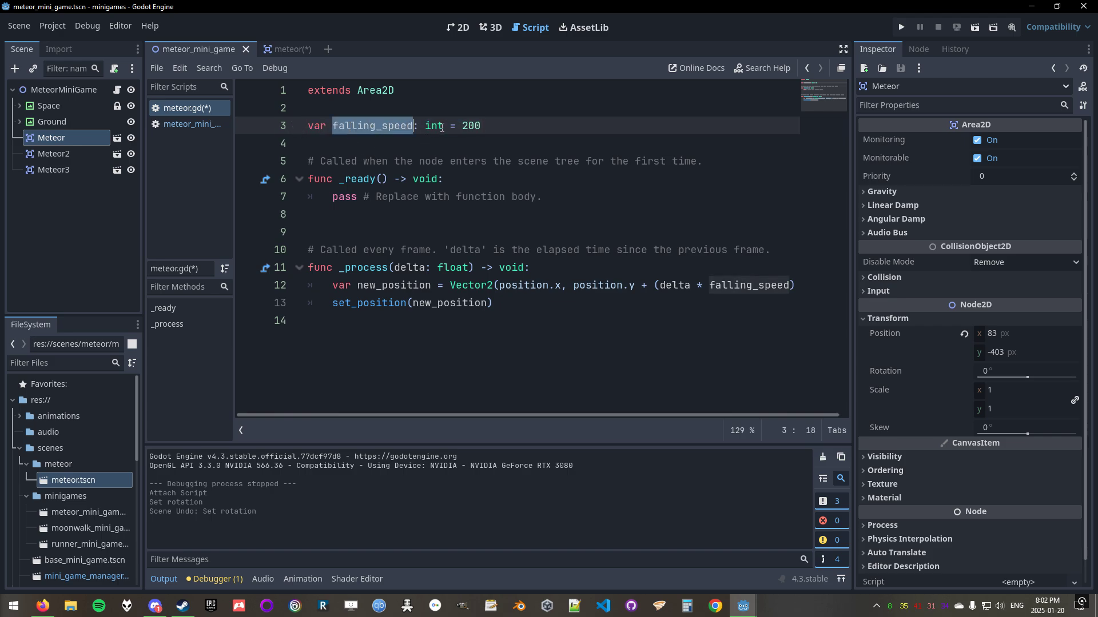
{"action": "left_click_drag", "start_coordinate": [426, 124], "coordinate": [482, 126]}
{"action": "left_click", "coordinate": [483, 127]}
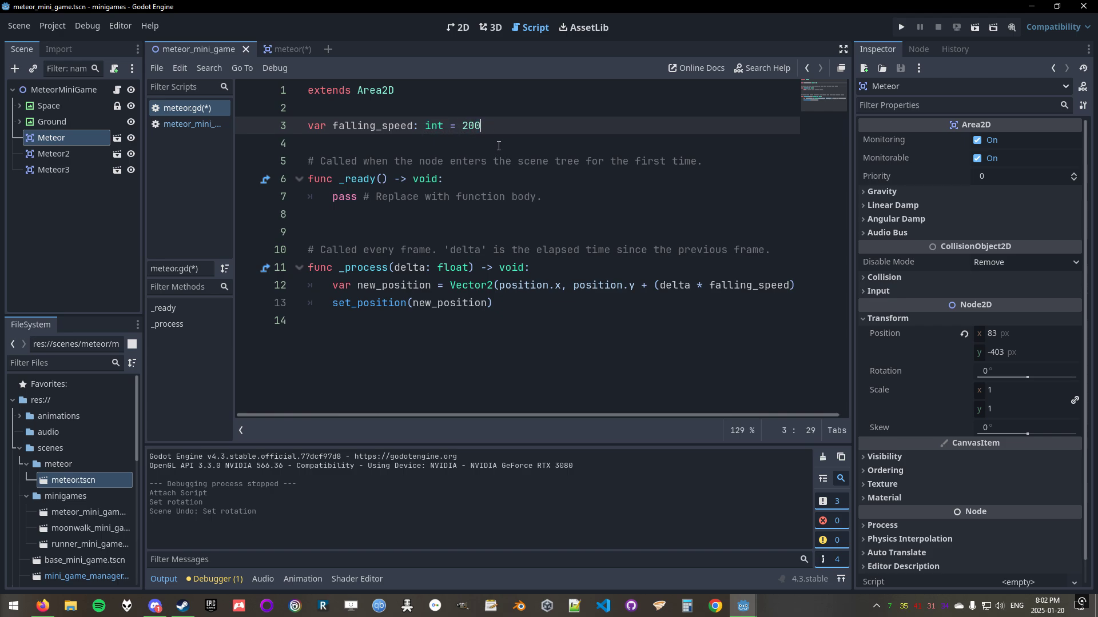
{"action": "left_click", "coordinate": [357, 267]}
{"action": "left_click_drag", "start_coordinate": [339, 251], "coordinate": [493, 252]}
{"action": "left_click", "coordinate": [363, 267]}
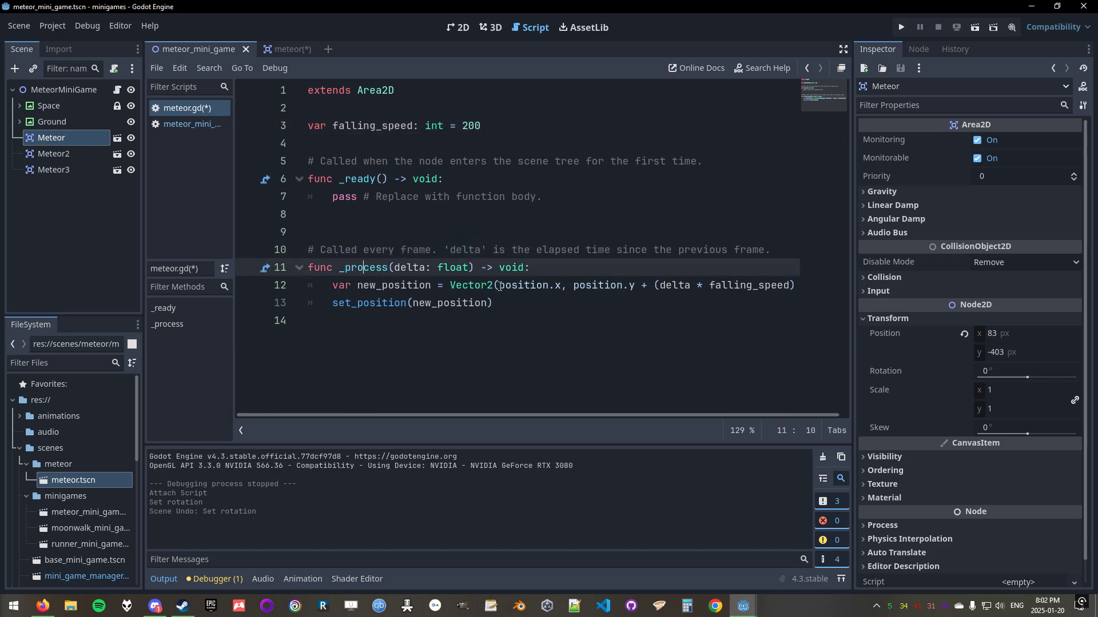
{"action": "left_click_drag", "start_coordinate": [499, 286], "coordinate": [633, 286]}
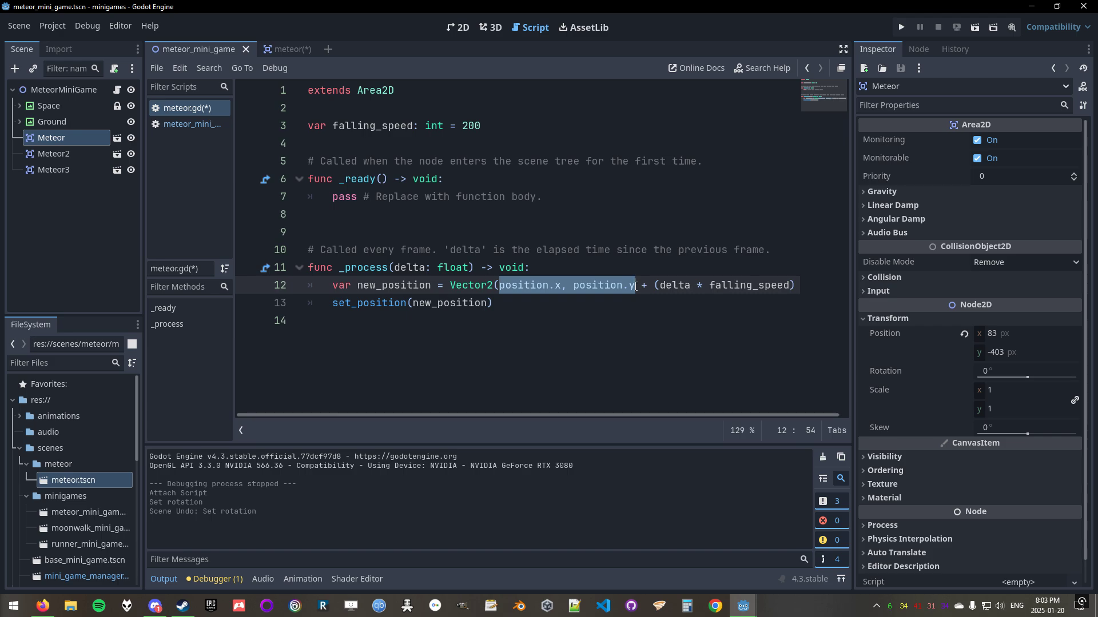
{"action": "left_click_drag", "start_coordinate": [658, 285], "coordinate": [788, 286]}
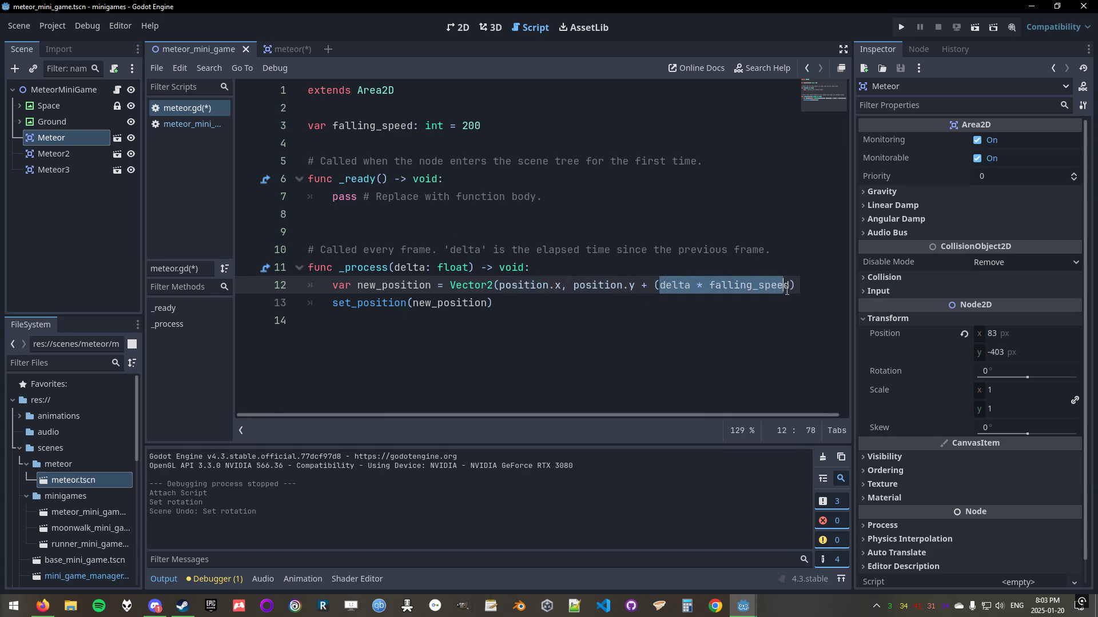
{"action": "left_click", "coordinate": [610, 287]}
{"action": "double_click", "coordinate": [754, 289]}
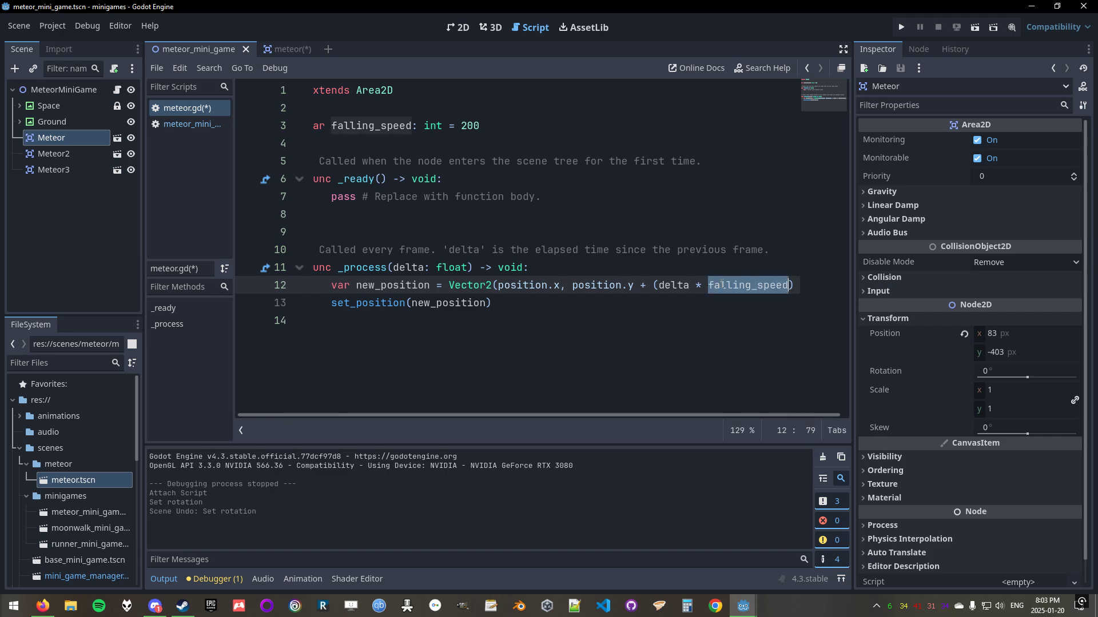
{"action": "double_click", "coordinate": [668, 286]}
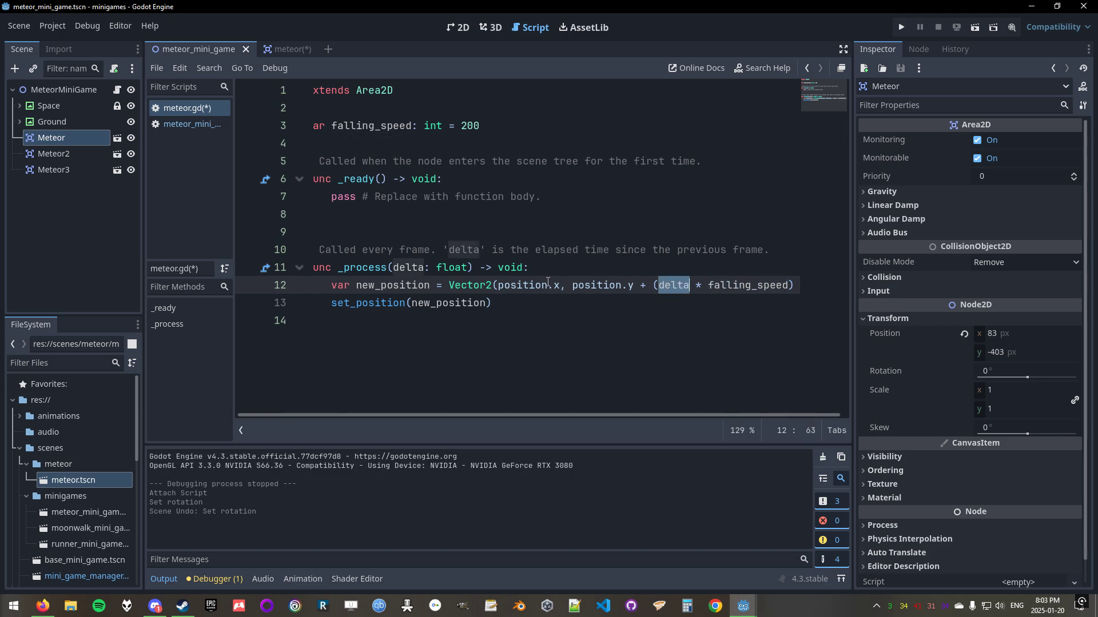
{"action": "left_click_drag", "start_coordinate": [484, 249], "coordinate": [769, 250]}
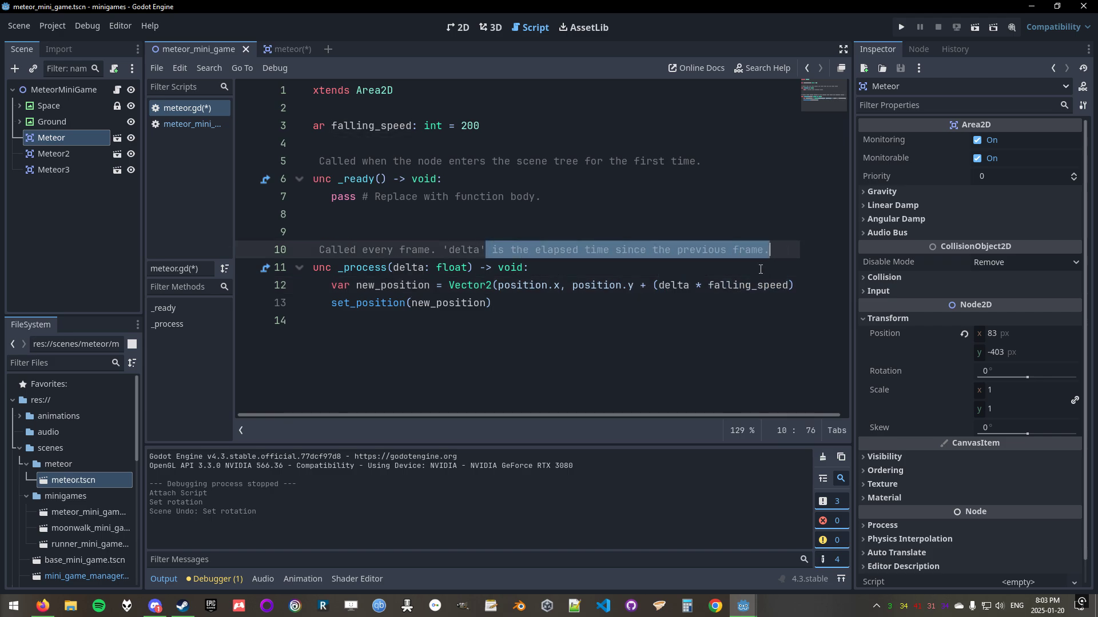
{"action": "left_click", "coordinate": [725, 289]}
{"action": "double_click", "coordinate": [396, 286]}
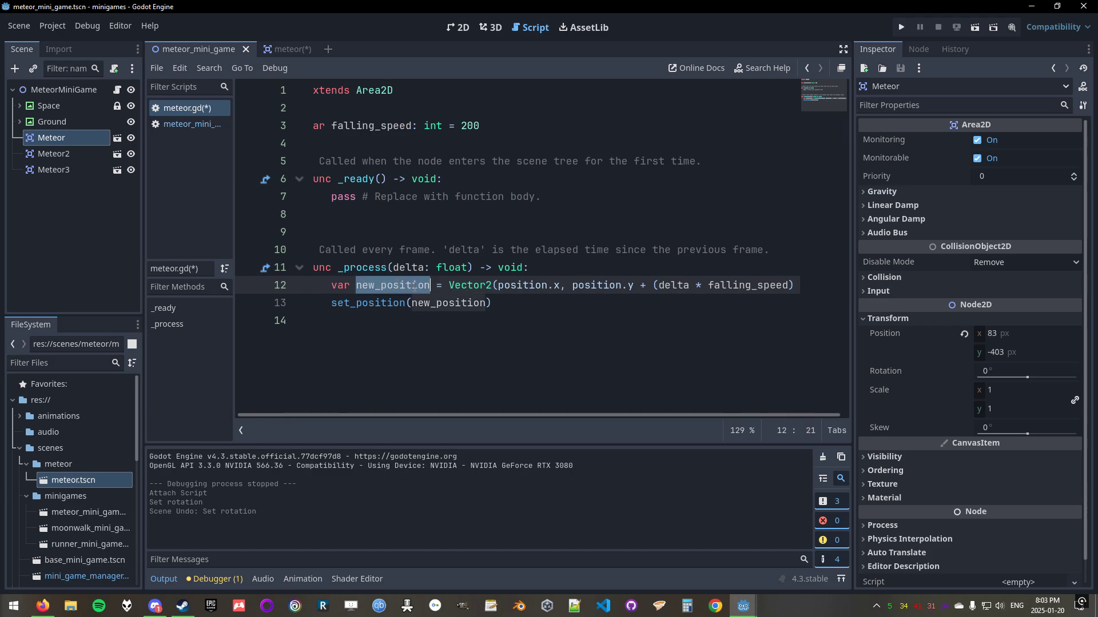
Try removing the extends Area2D line from meteor.gd to check its effect on position and set_position, and undo the removal.
{"action": "double_click", "coordinate": [338, 303]}
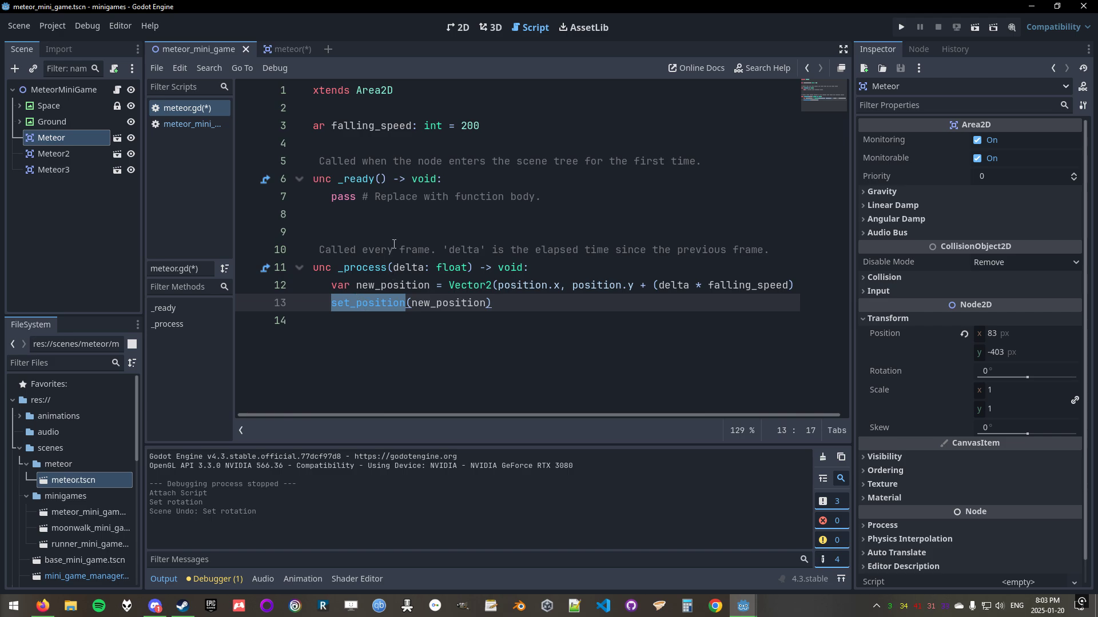
{"action": "left_click_drag", "start_coordinate": [402, 88], "coordinate": [267, 84]}
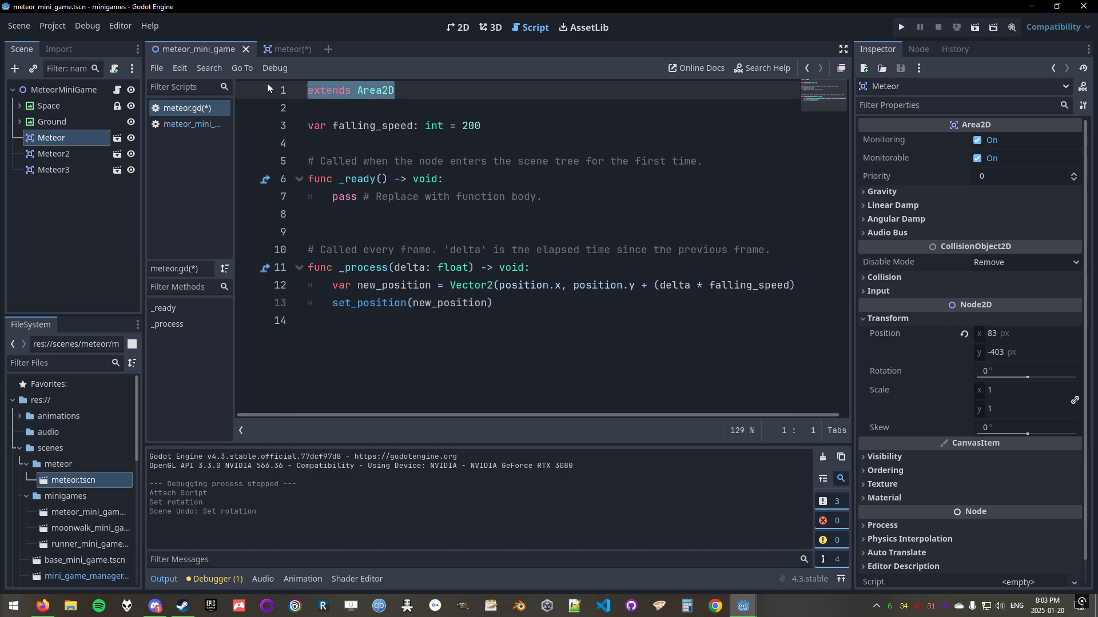
{"action": "left_click", "coordinate": [340, 95]}
{"action": "key", "text": "End"}
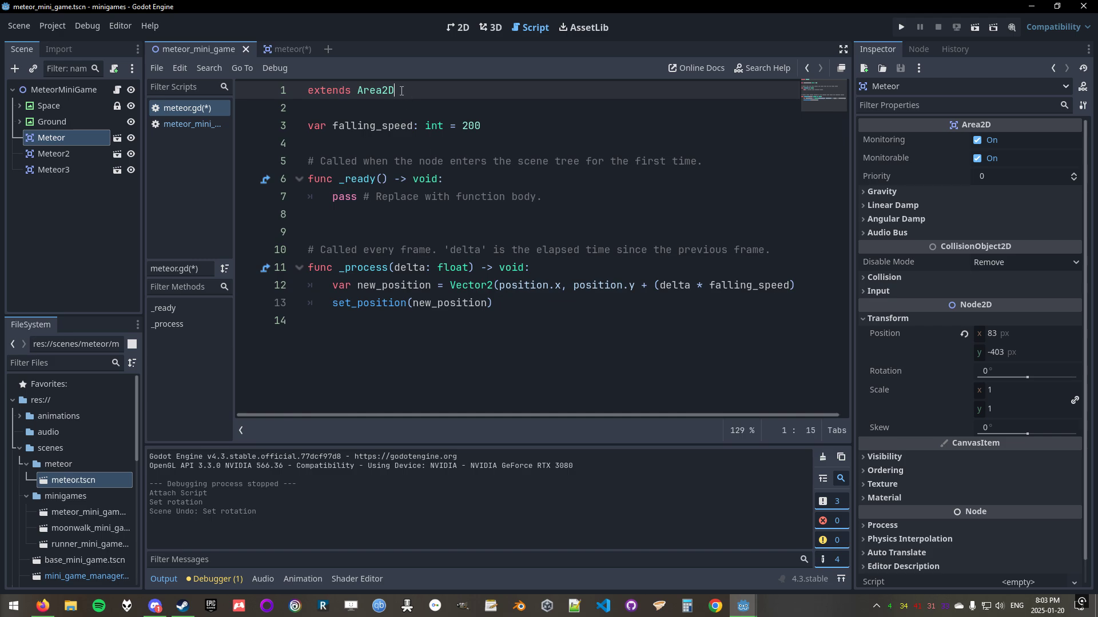
{"action": "key", "text": "shift+Home"}
{"action": "key", "text": "BackSpace"}
{"action": "left_click", "coordinate": [394, 302]}
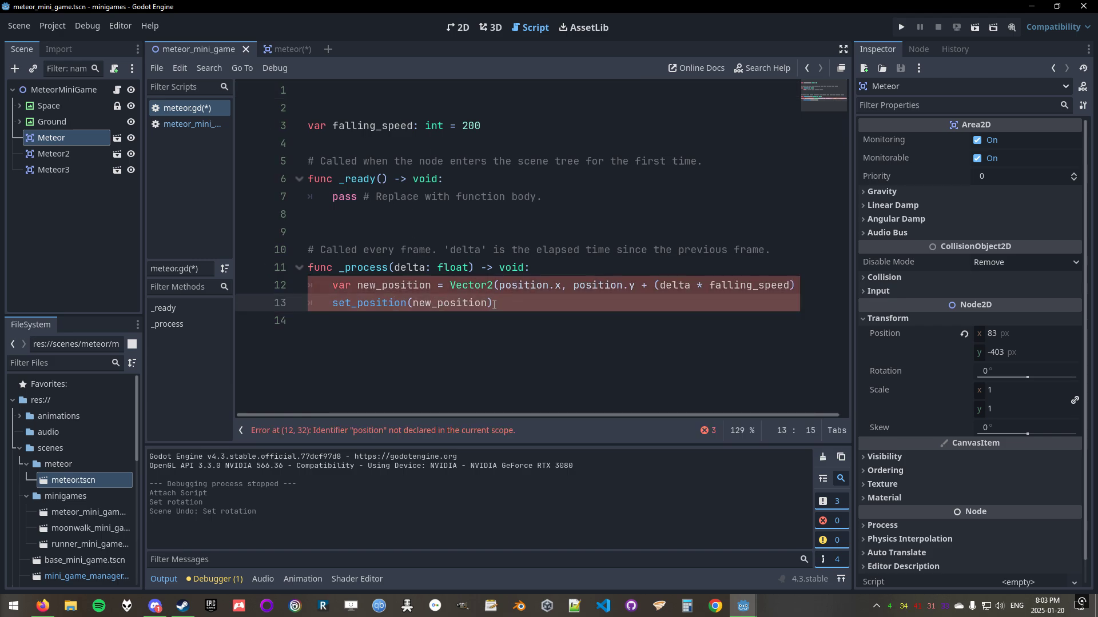
{"action": "key", "text": "ctrl+z"}
{"action": "left_click", "coordinate": [473, 324]}
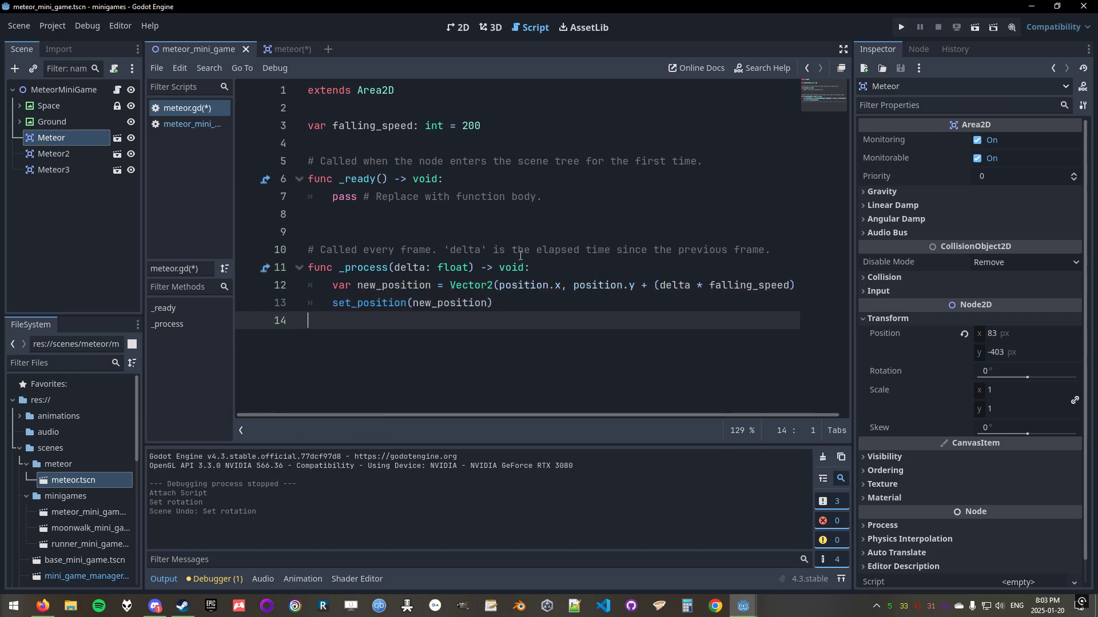
Save meteor.gd together with the meteor_mini_game and meteor scenes.
{"action": "double_click", "coordinate": [386, 285]}
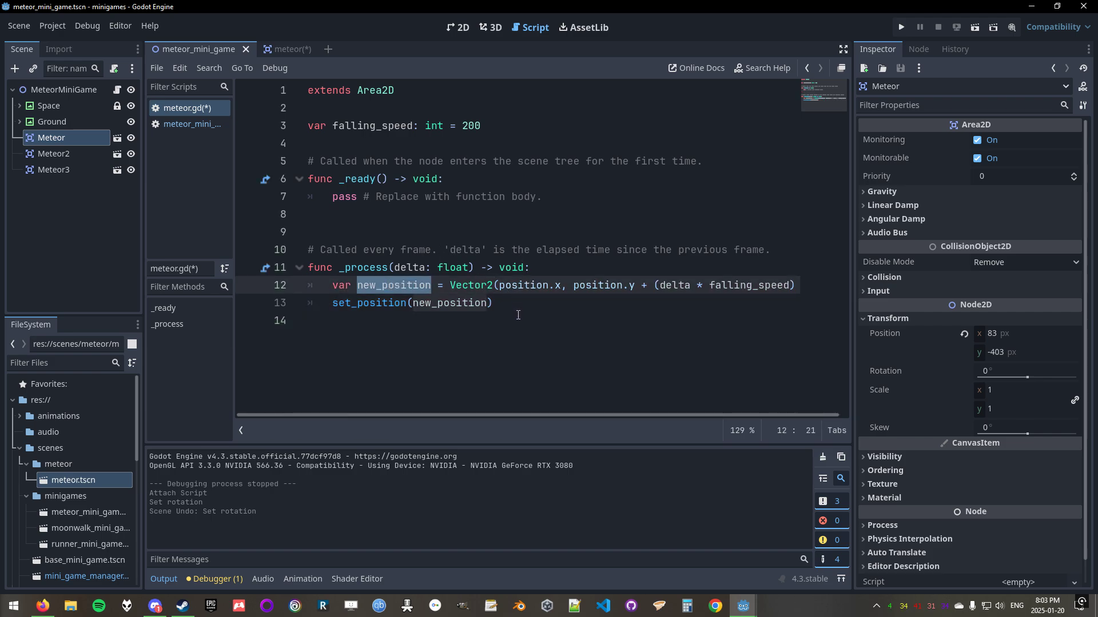
{"action": "left_click", "coordinate": [499, 302]}
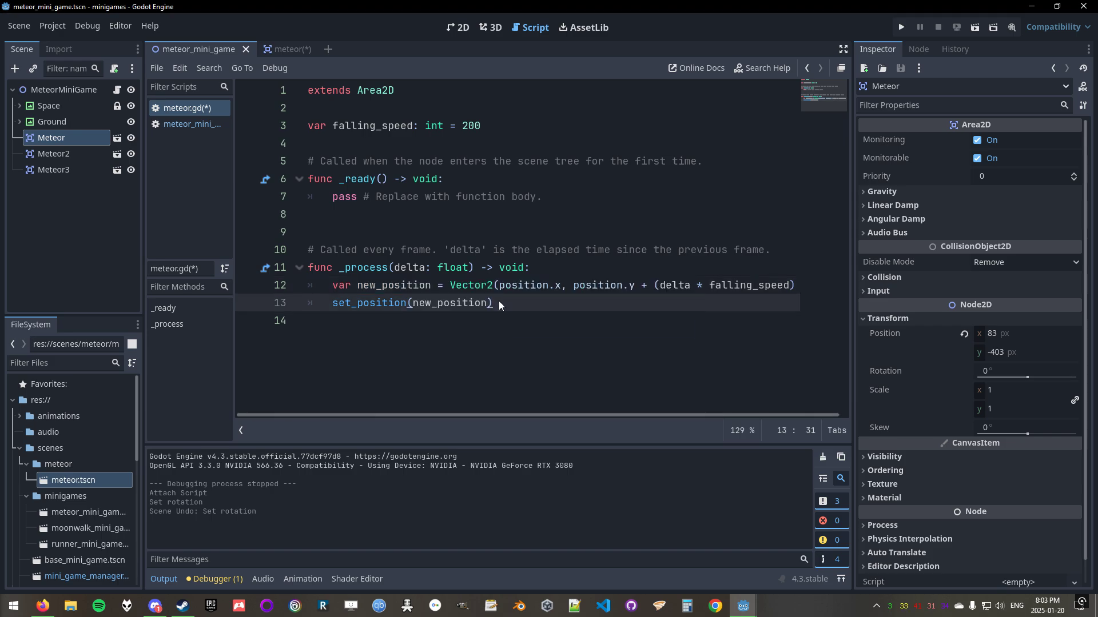
{"action": "key", "text": "ctrl+s"}
{"action": "left_click", "coordinate": [292, 50]}
{"action": "key", "text": "ctrl+s"}
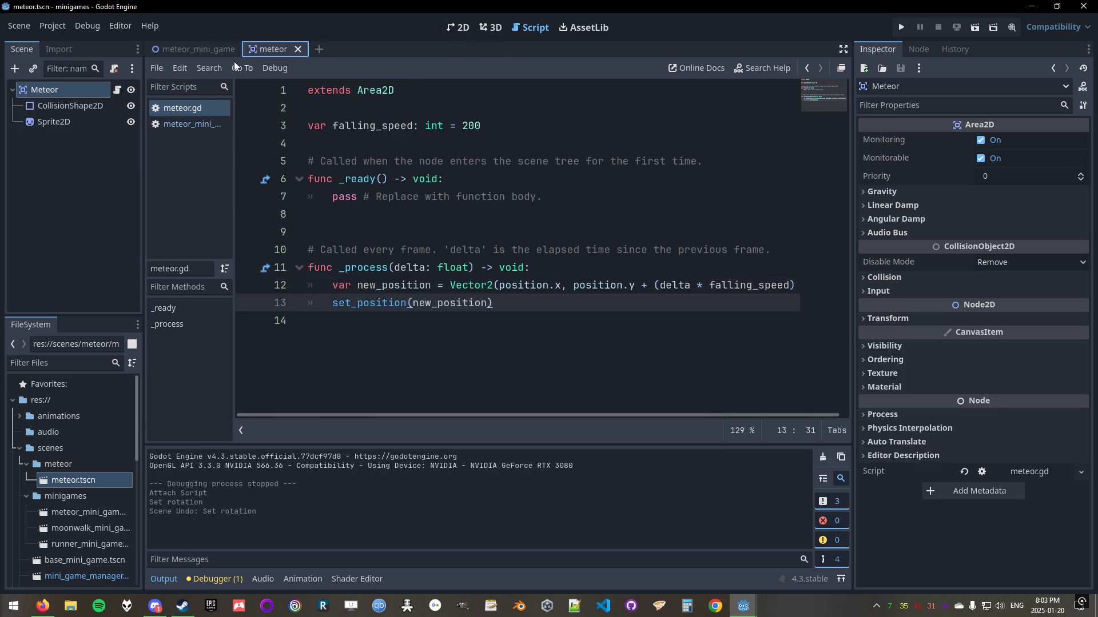
Compare the meteor_mini_game and meteor scenes and the script that belongs to each of them.
{"action": "left_click", "coordinate": [183, 50]}
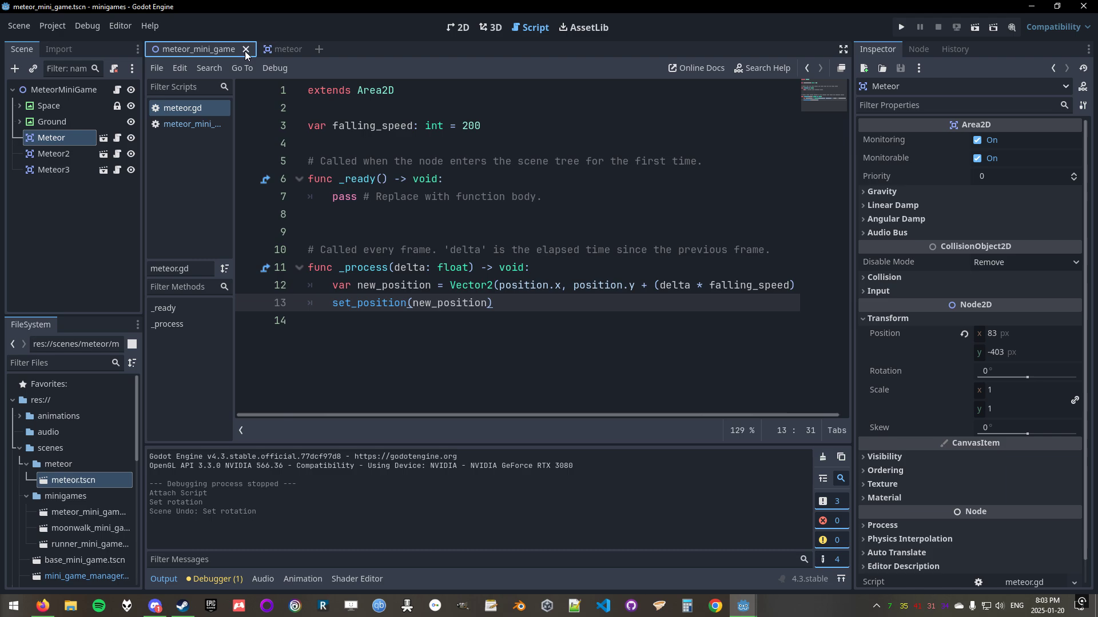
{"action": "left_click", "coordinate": [278, 48]}
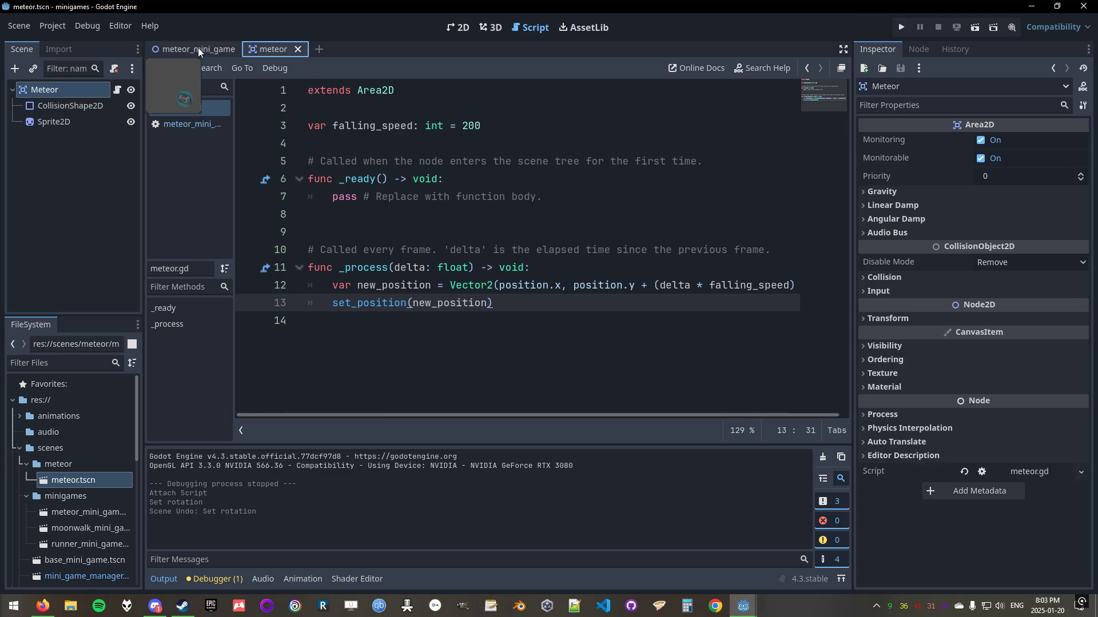
{"action": "left_click", "coordinate": [198, 48]}
{"action": "left_click", "coordinate": [274, 48]}
{"action": "left_click", "coordinate": [209, 48]}
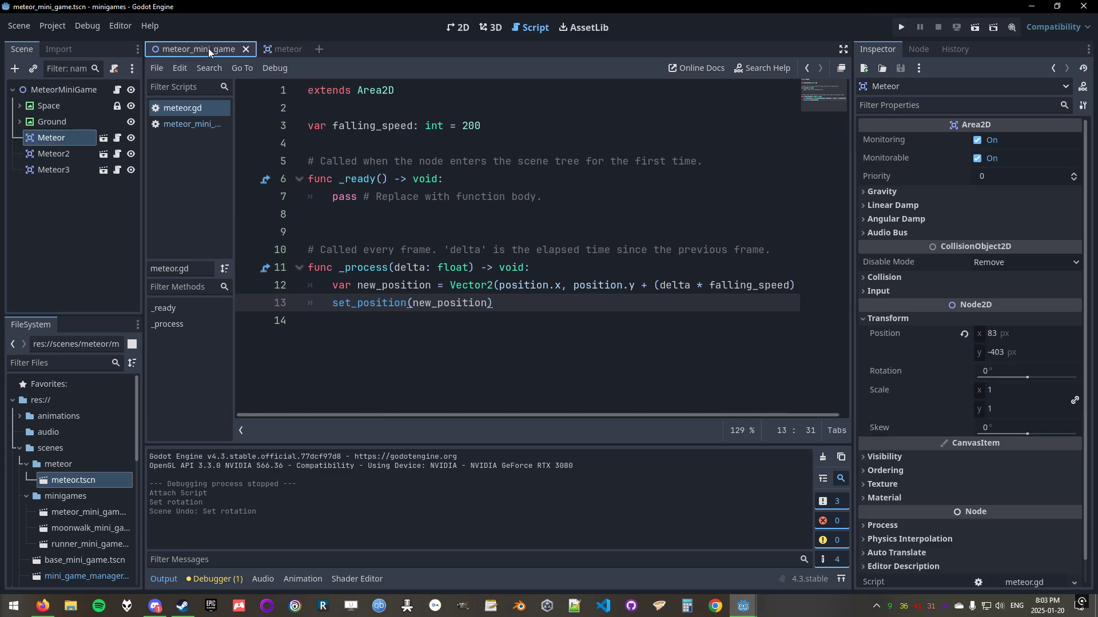
{"action": "left_click", "coordinate": [189, 124]}
{"action": "left_click", "coordinate": [190, 109]}
{"action": "left_click", "coordinate": [205, 126]}
{"action": "left_click", "coordinate": [199, 111]}
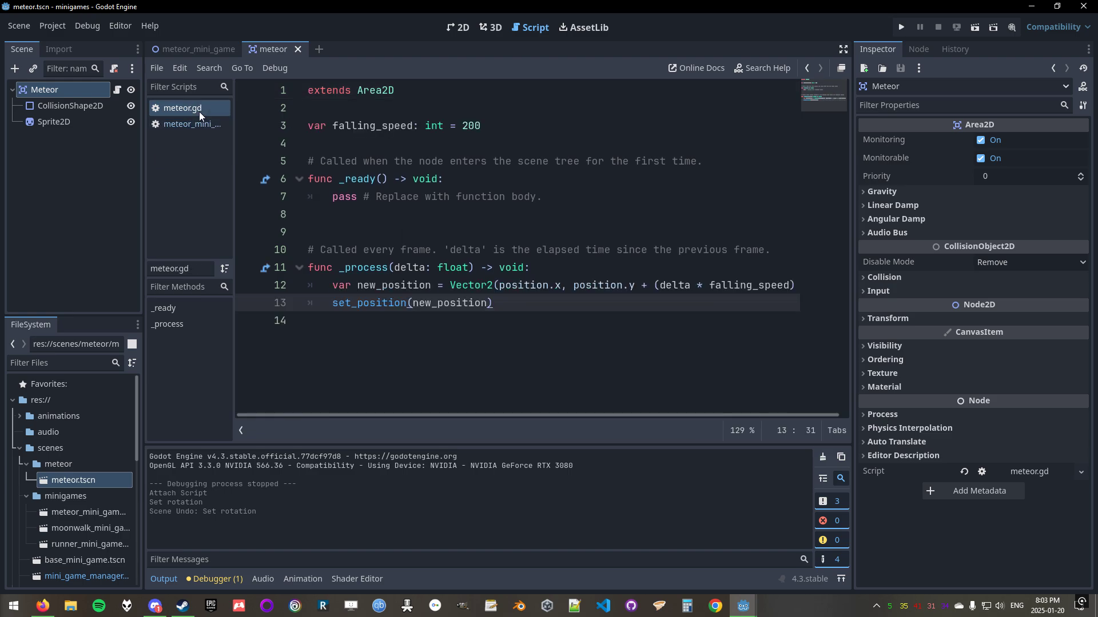
{"action": "left_click", "coordinate": [191, 124]}
{"action": "left_click", "coordinate": [192, 111]}
Run the meteor_mini_game scene to test how the meteors fall towards the ground, and close the game window.
{"action": "left_click", "coordinate": [457, 28]}
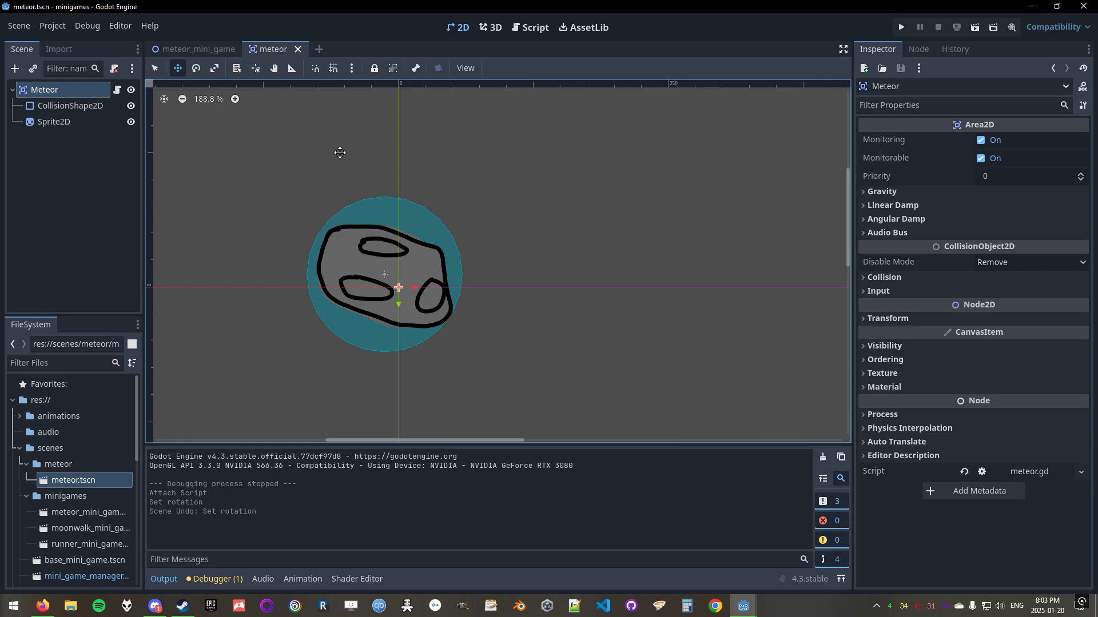
{"action": "left_click", "coordinate": [190, 51]}
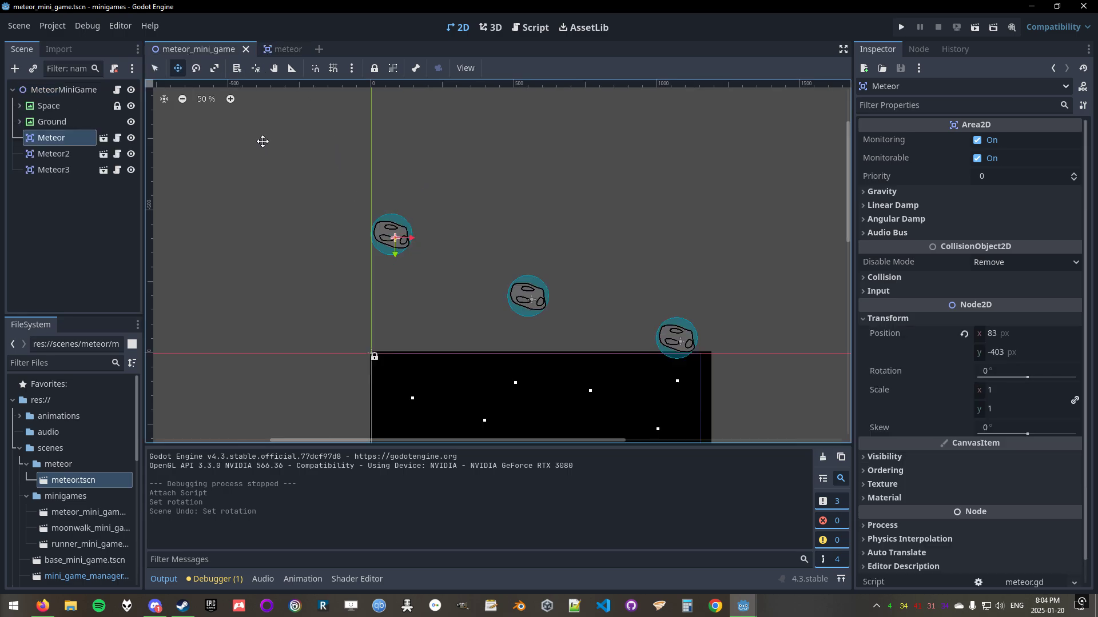
{"action": "middle_click_drag", "start_coordinate": [469, 333], "coordinate": [385, 204]}
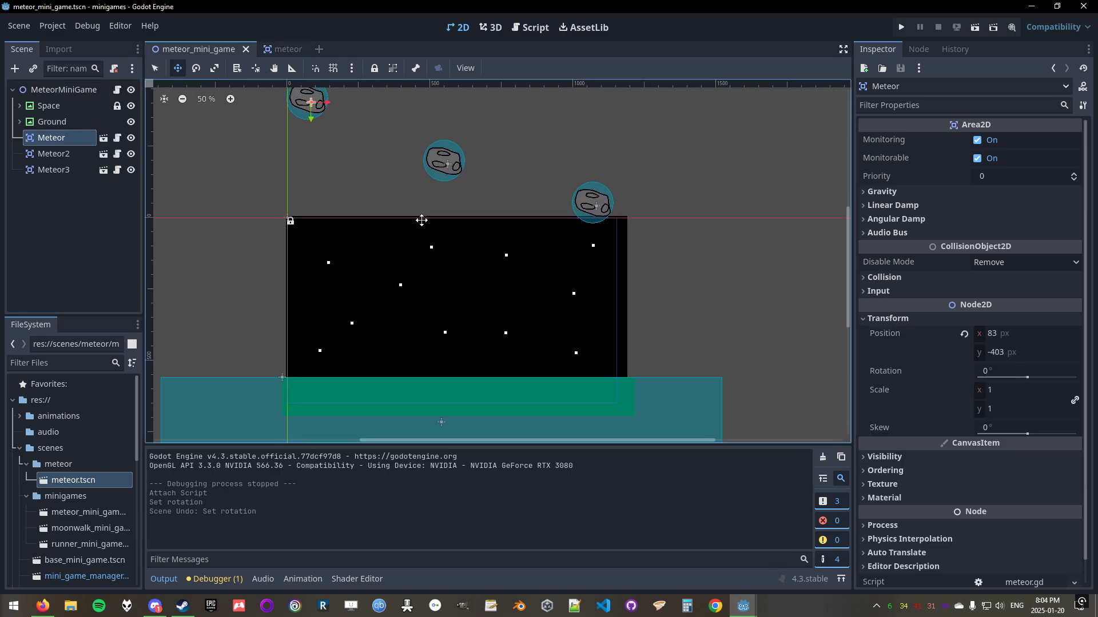
{"action": "key", "text": "F6"}
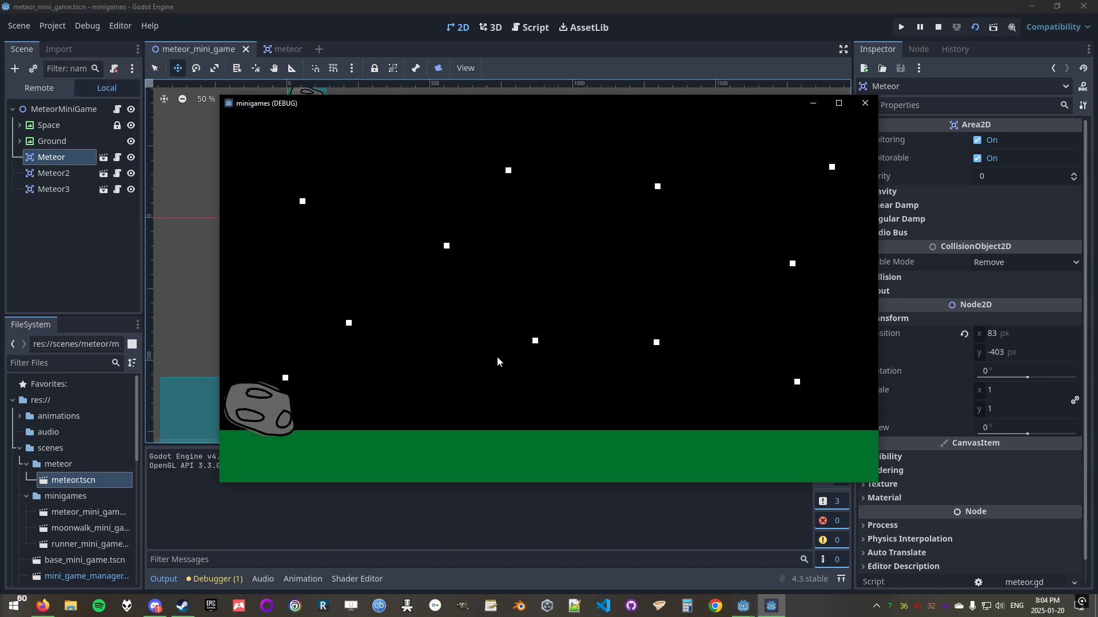
{"action": "left_click", "coordinate": [866, 107]}
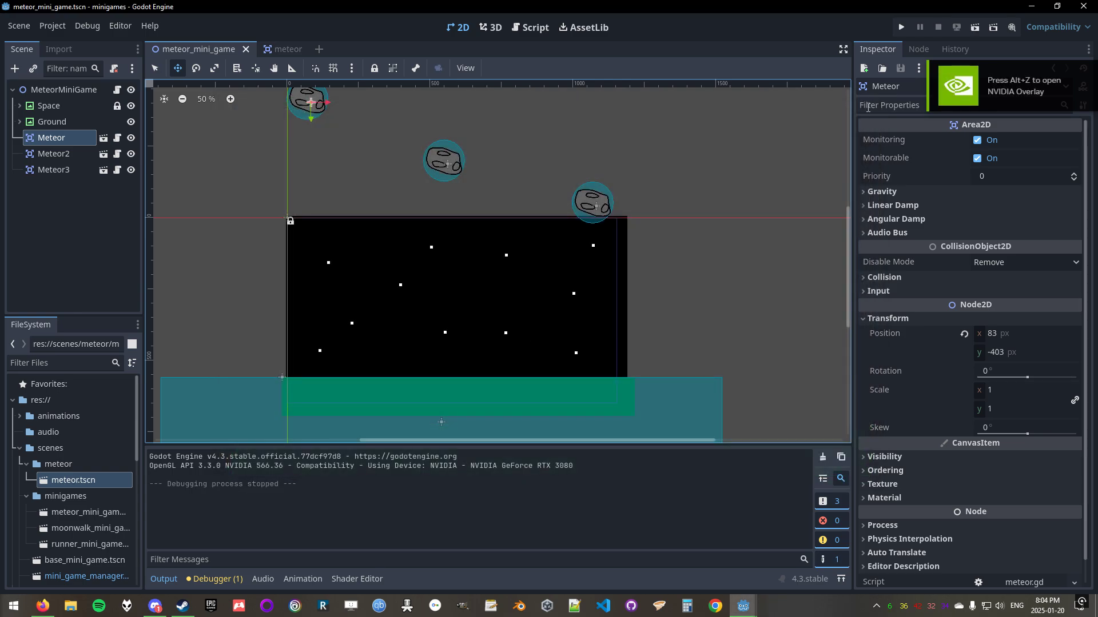
Examine the ground's collision area in the mini game scene and the collision shape in the meteor scene.
{"action": "middle_click_drag", "start_coordinate": [625, 288], "coordinate": [588, 331]}
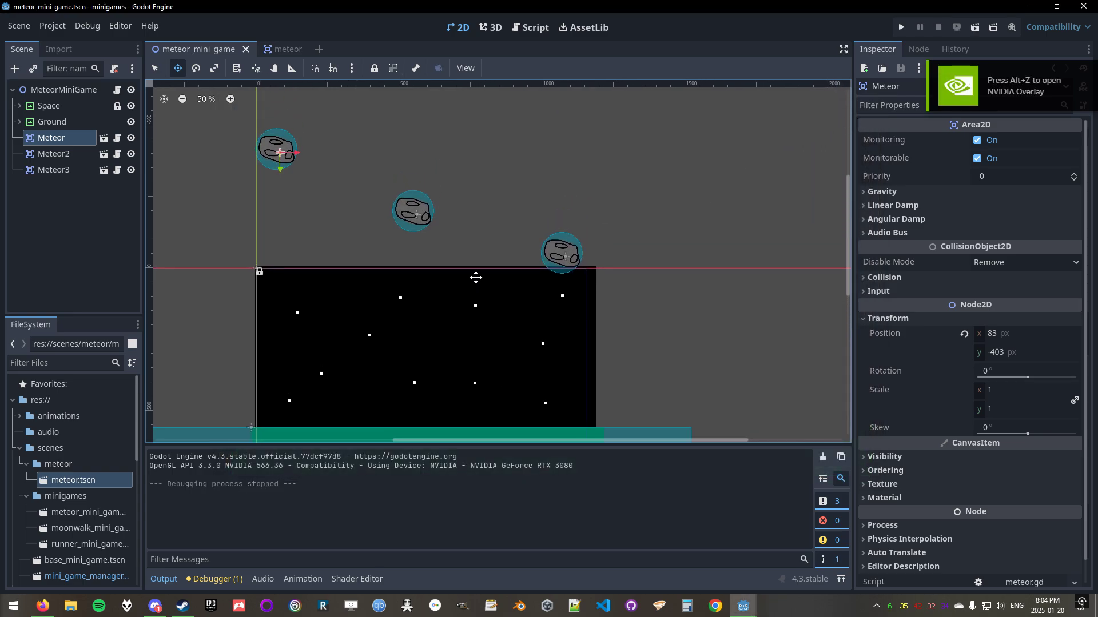
{"action": "scroll", "coordinate": [490, 238], "scroll_direction": "down", "scroll_amount": 3}
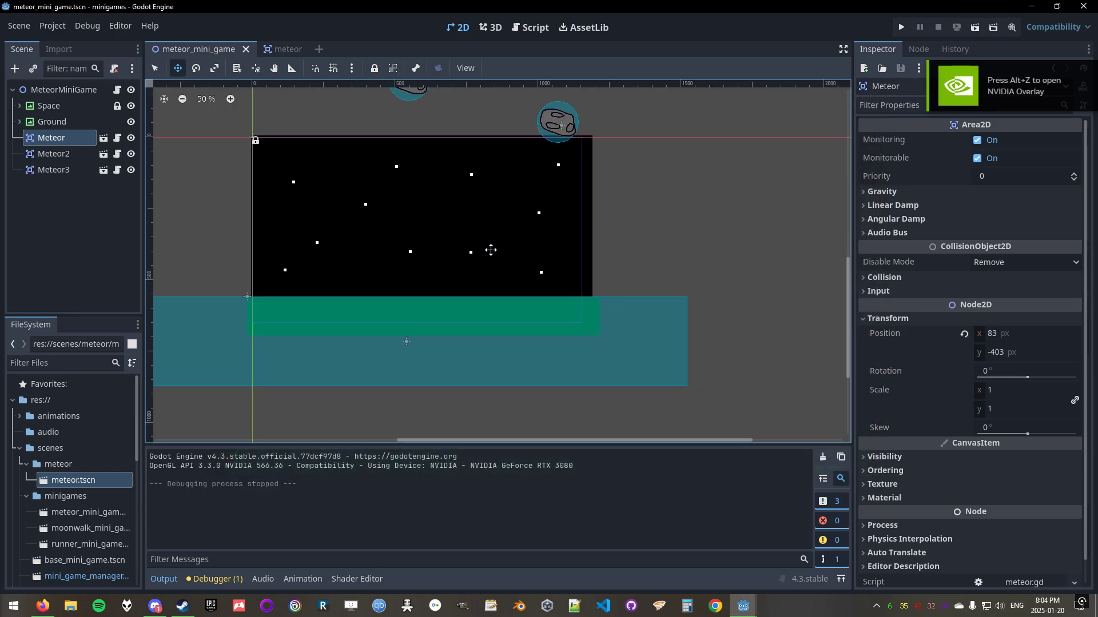
{"action": "left_click", "coordinate": [273, 51]}
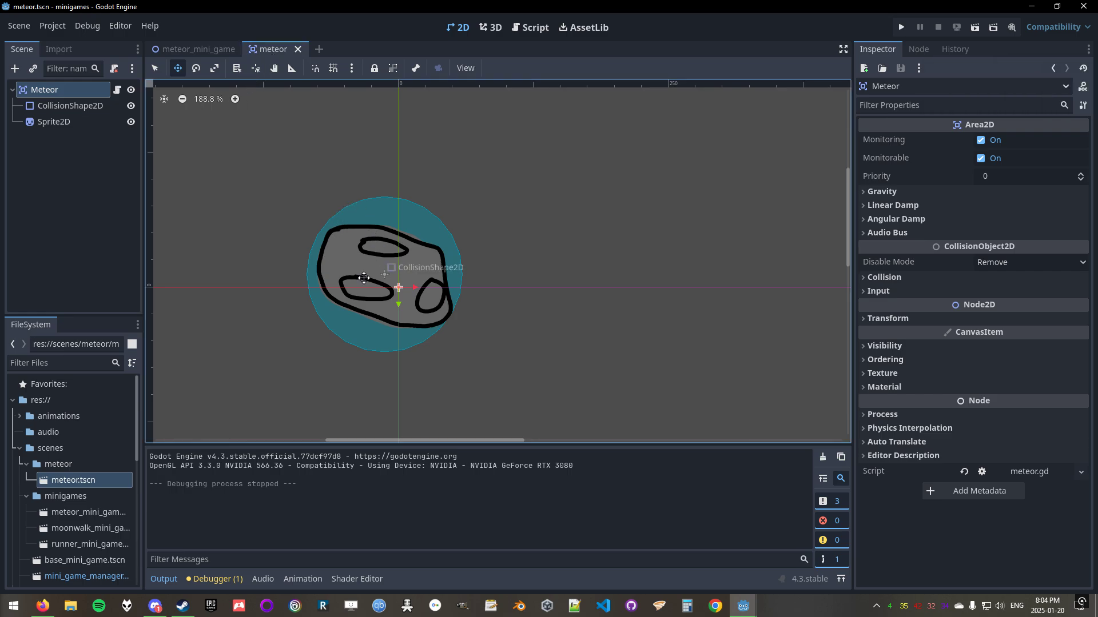
{"action": "left_click", "coordinate": [198, 50]}
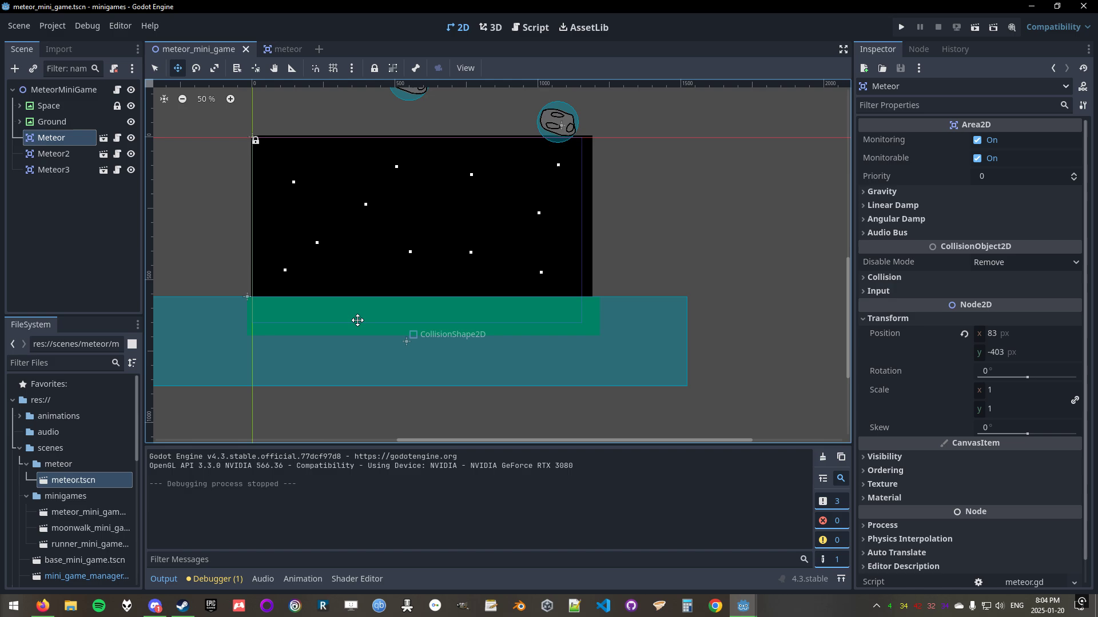
{"action": "scroll", "coordinate": [429, 346], "scroll_direction": "up", "scroll_amount": 2}
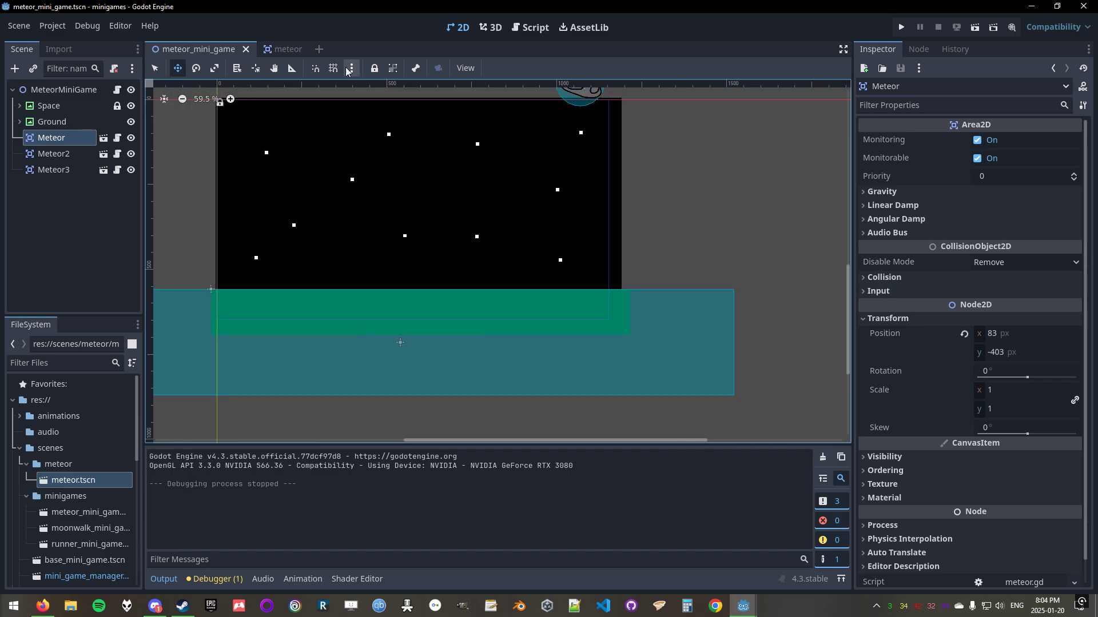
{"action": "left_click", "coordinate": [283, 49]}
{"action": "left_click", "coordinate": [180, 46]}
{"action": "key", "text": "alt+Tab"}
{"action": "key", "text": "alt+Tab"}
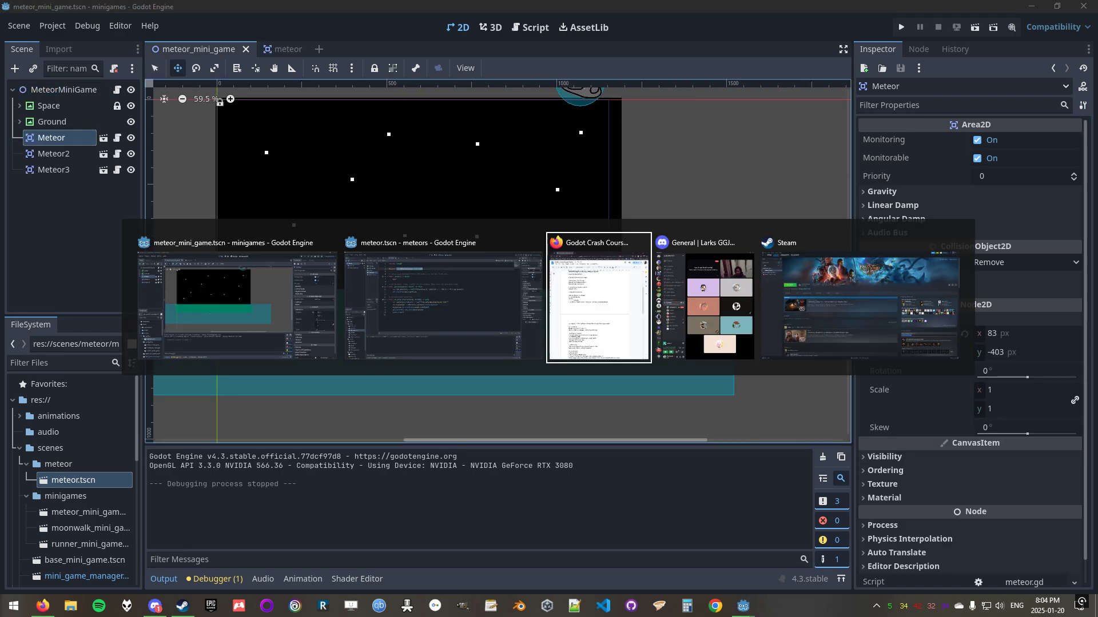
{"action": "key", "text": "alt+shift+Tab"}
{"action": "key", "text": "alt+Tab"}
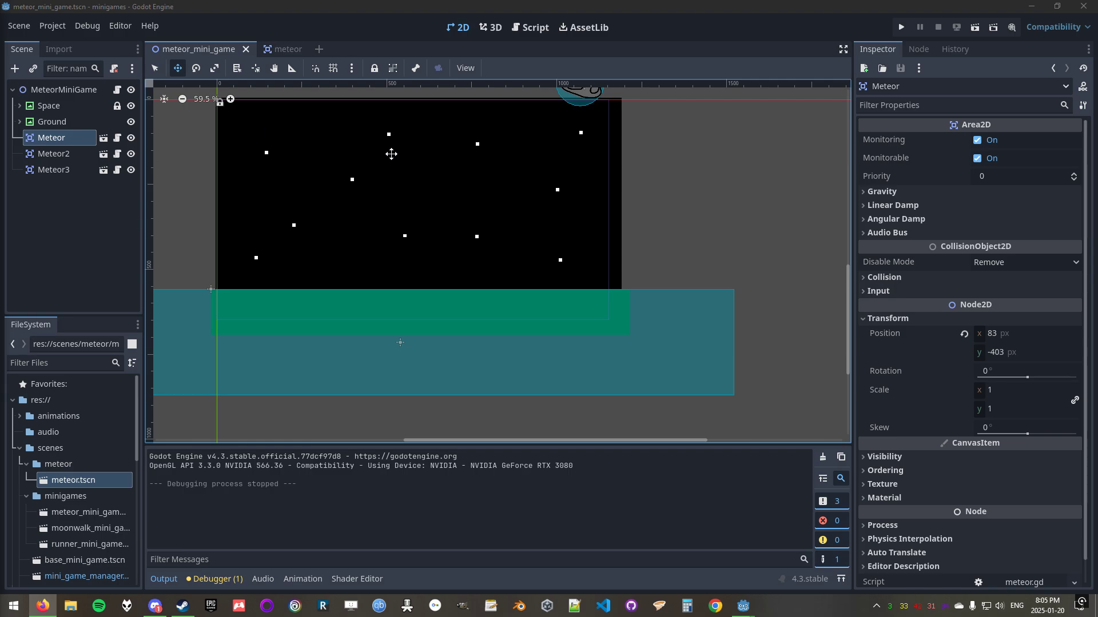
Expand the Ground node in the mini game scene to show its Area2D, and open the mini game's own script.
{"action": "left_click", "coordinate": [63, 124]}
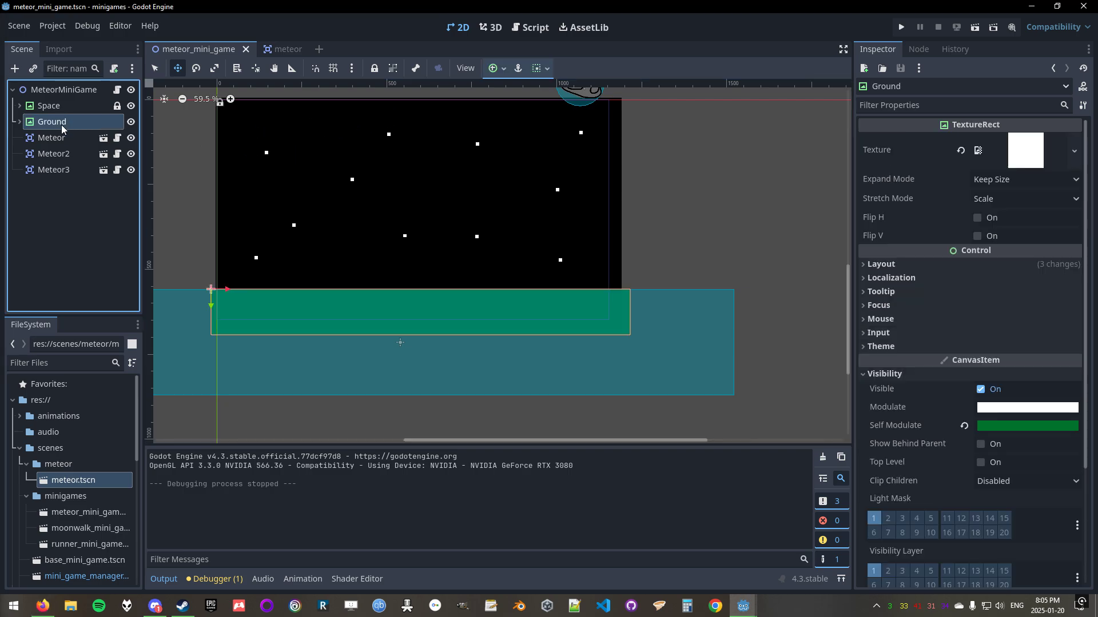
{"action": "left_click", "coordinate": [19, 122]}
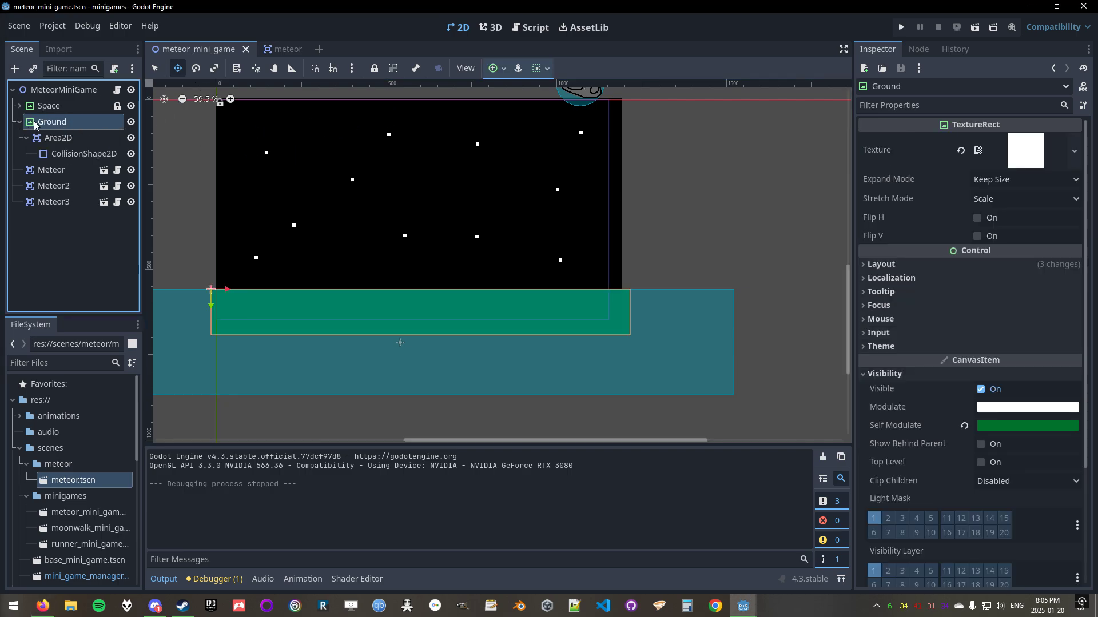
{"action": "left_click", "coordinate": [547, 30]}
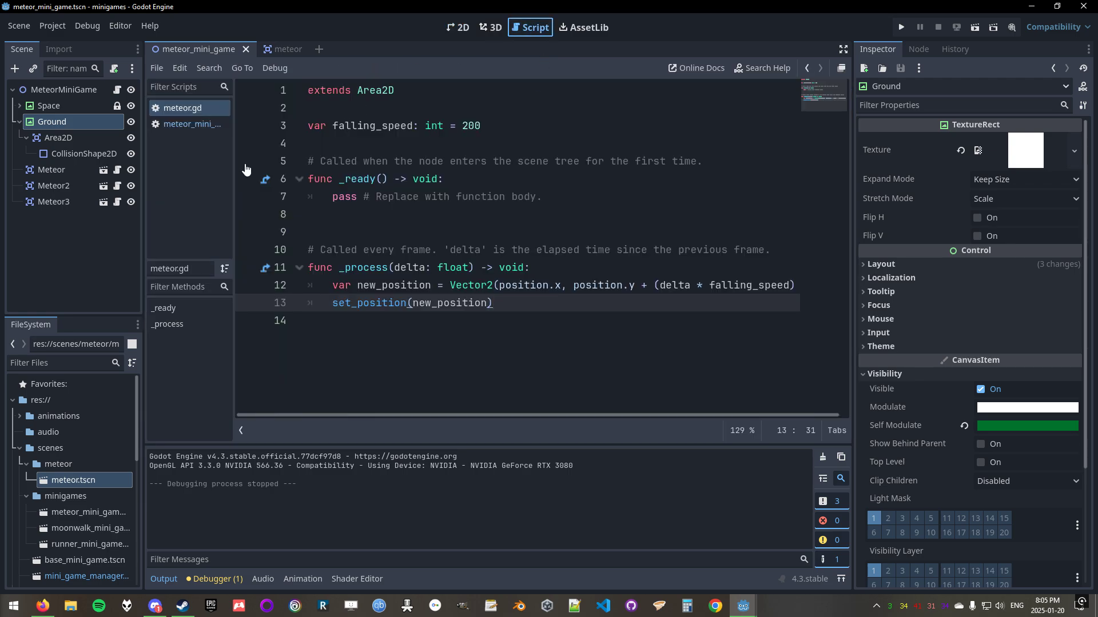
{"action": "left_click", "coordinate": [156, 122]}
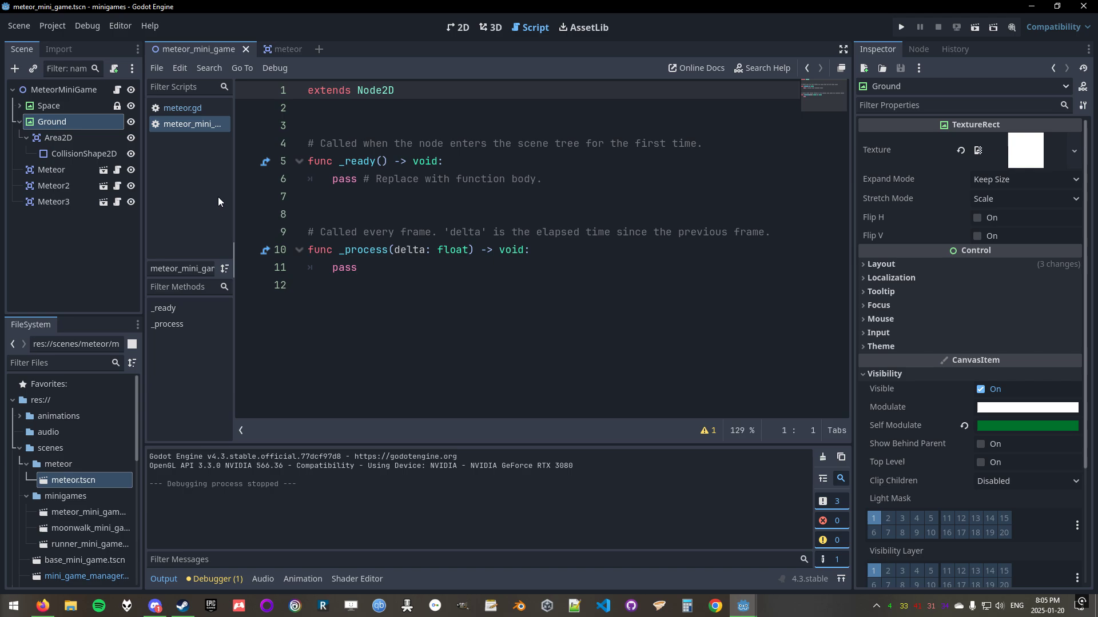
Compare the signals offered by the ground's CollisionShape2D with those of its parent Area2D.
{"action": "left_click", "coordinate": [67, 152]}
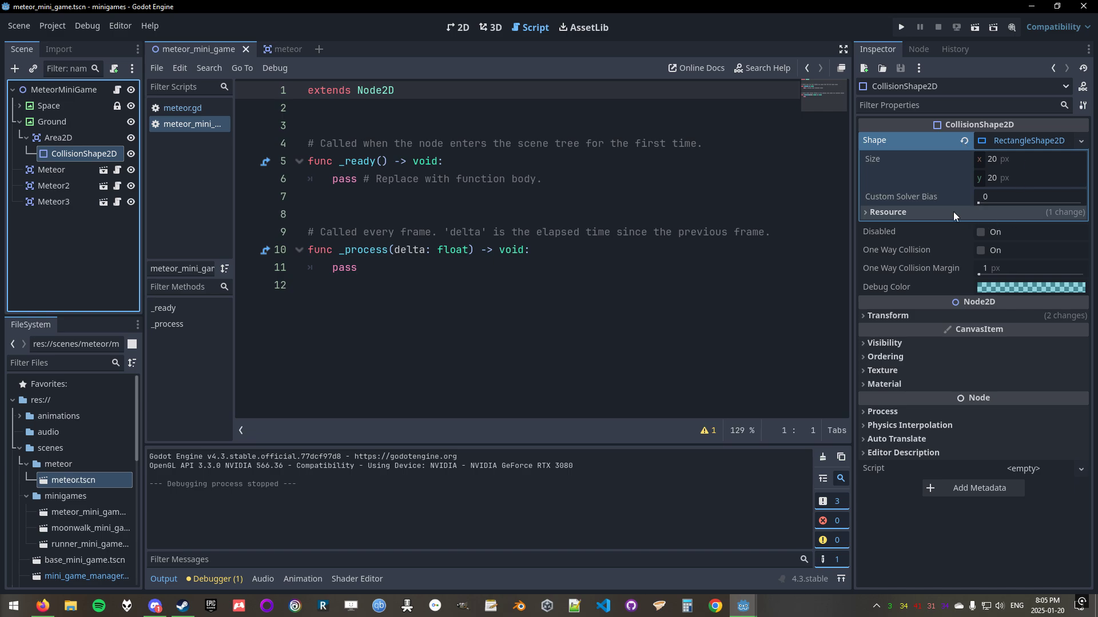
{"action": "left_click", "coordinate": [919, 50]}
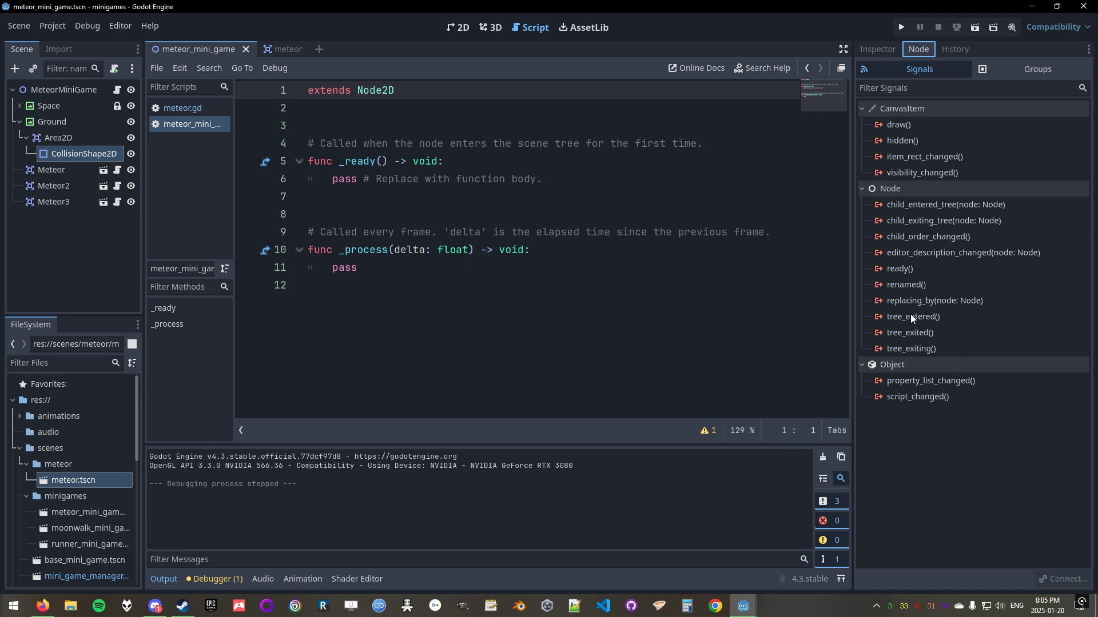
{"action": "mouse_move", "coordinate": [916, 251]}
{"action": "left_click", "coordinate": [81, 144]}
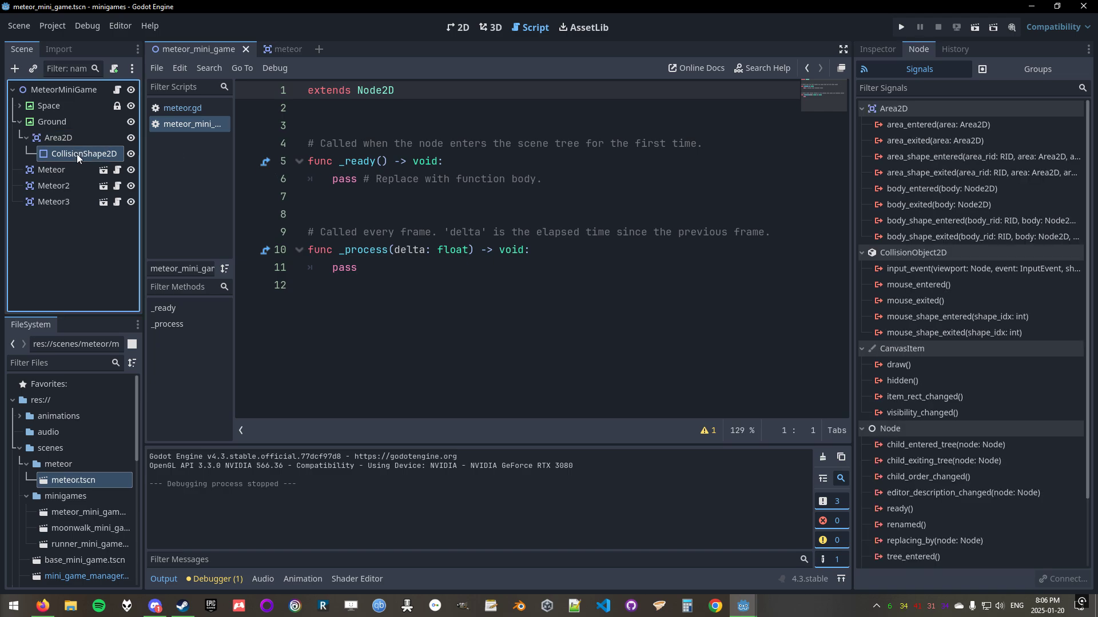
{"action": "left_click", "coordinate": [77, 154]}
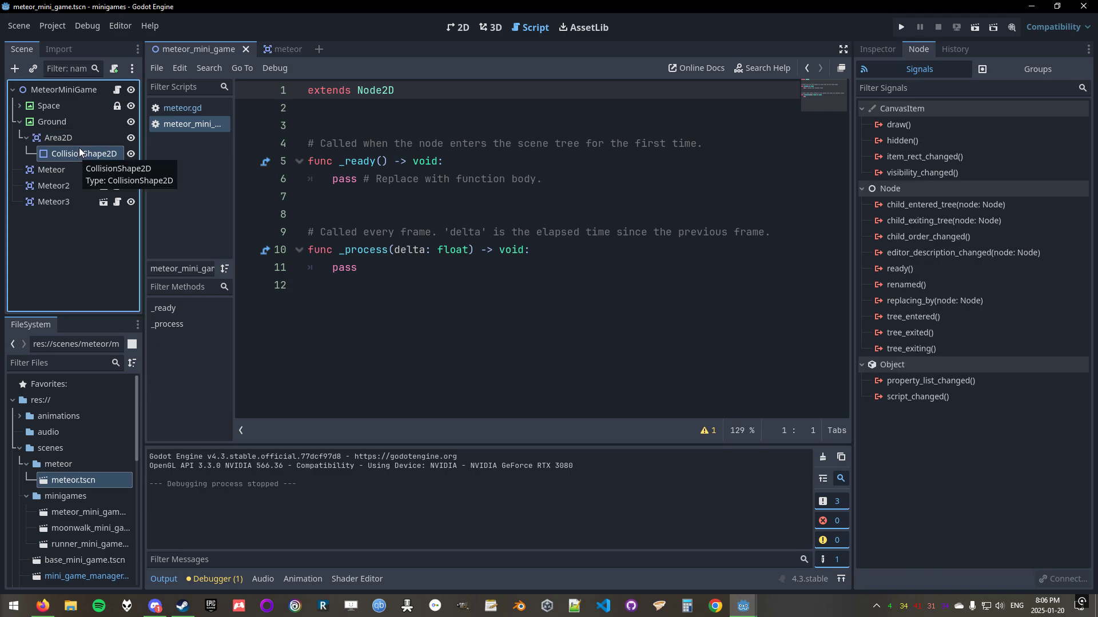
{"action": "left_click", "coordinate": [79, 139]}
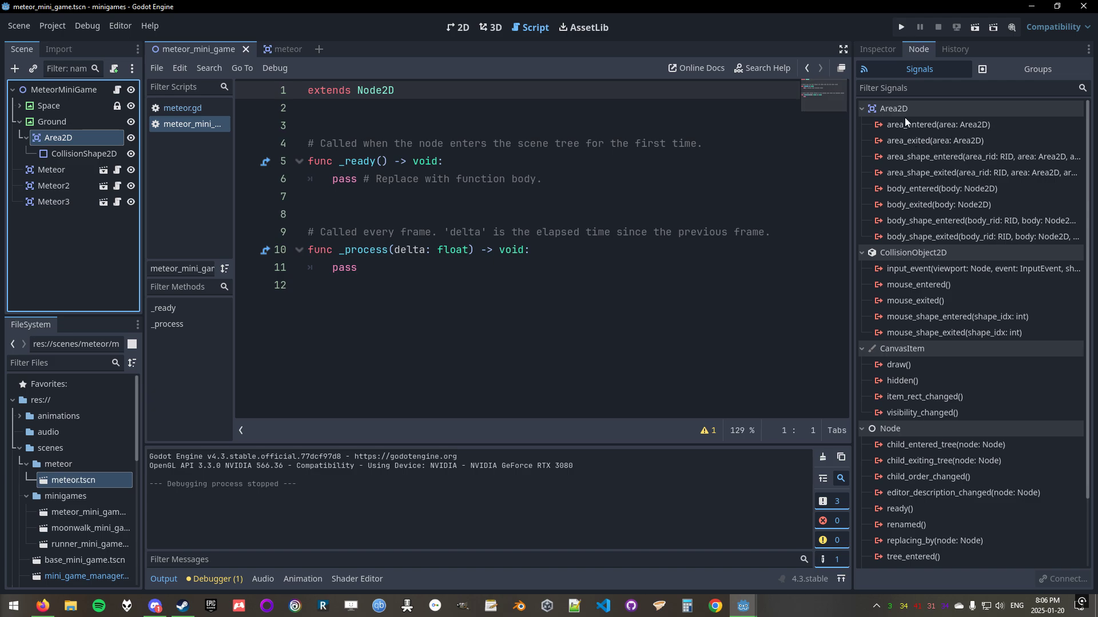
{"action": "left_click", "coordinate": [920, 145]}
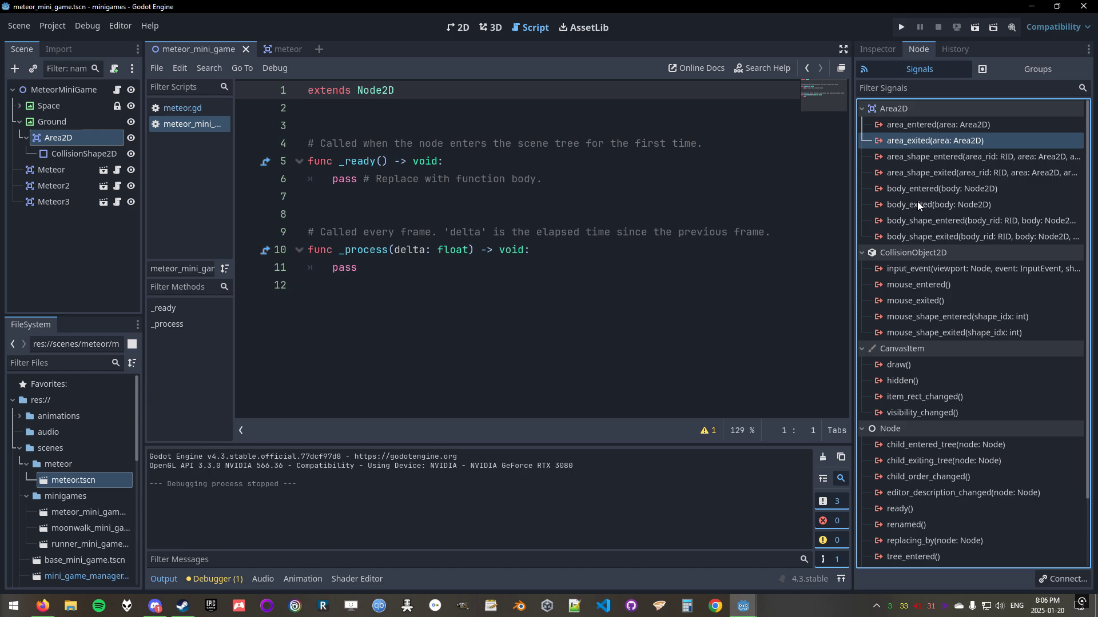
{"action": "left_click", "coordinate": [920, 264]}
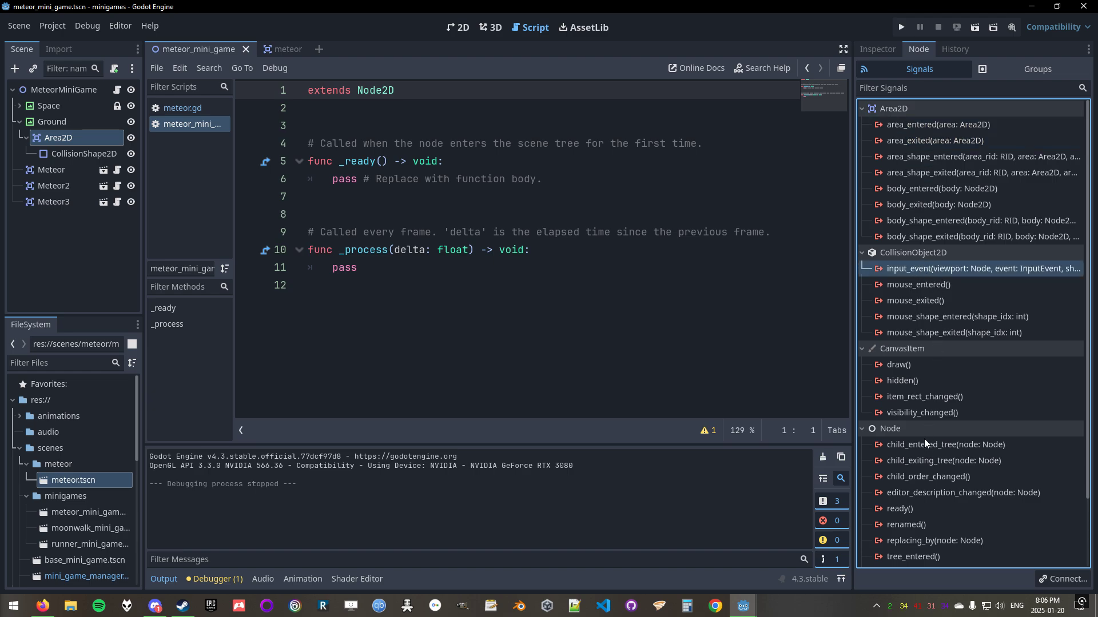
{"action": "left_click", "coordinate": [922, 157]}
{"action": "mouse_move", "coordinate": [922, 167]}
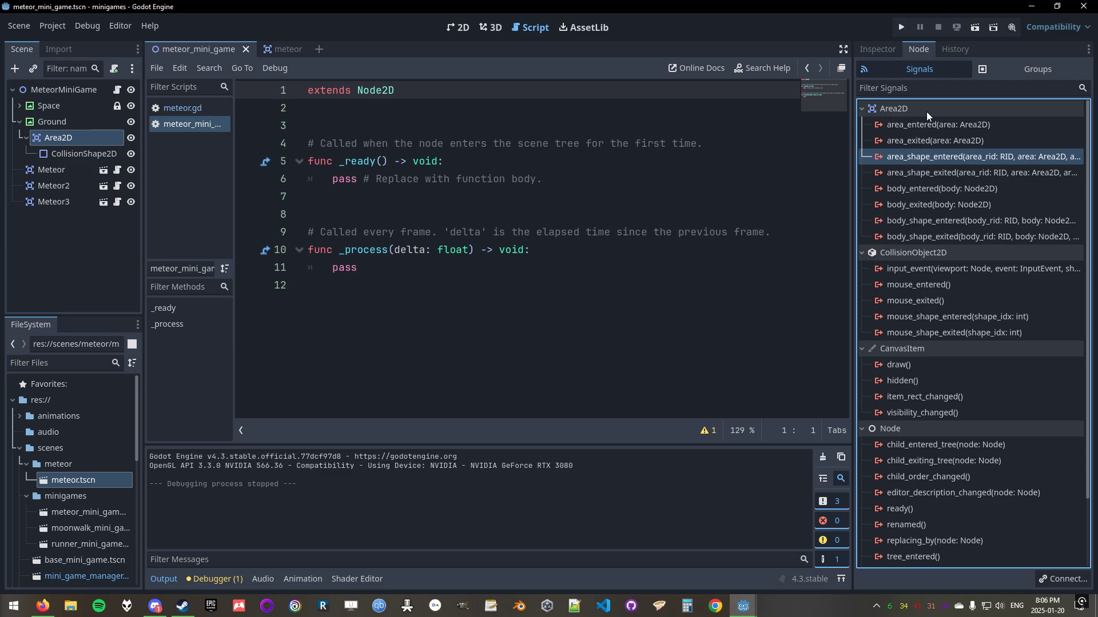
Check the signals of the MeteorMiniGame root node against those of the ground's CollisionShape2D and Area2D.
{"action": "left_click", "coordinate": [71, 88]}
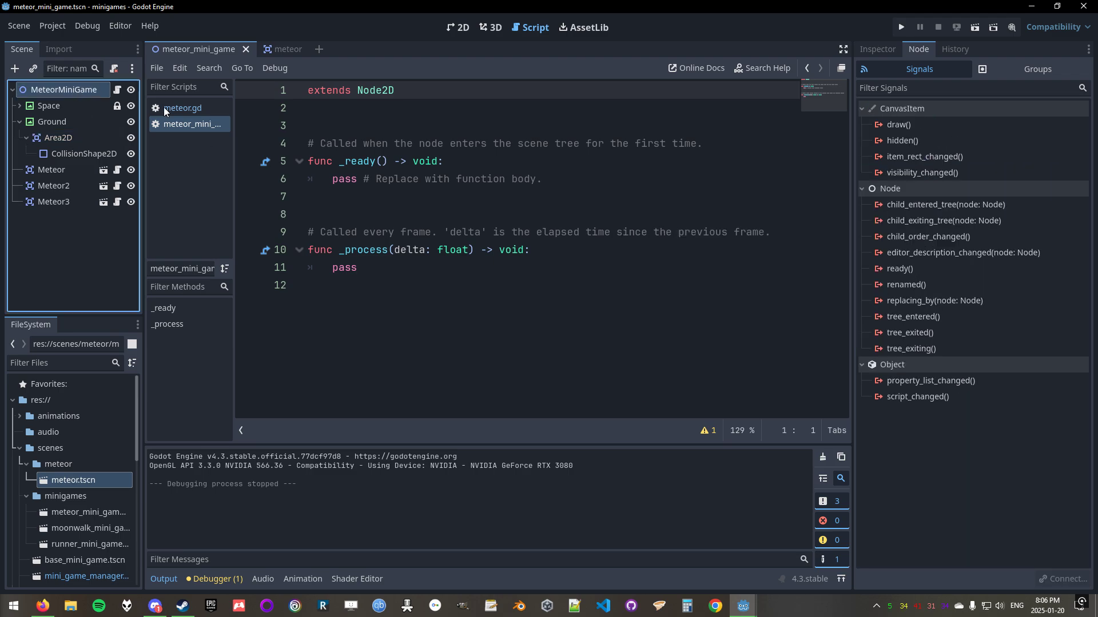
{"action": "left_click", "coordinate": [926, 211]}
{"action": "left_click", "coordinate": [919, 253]}
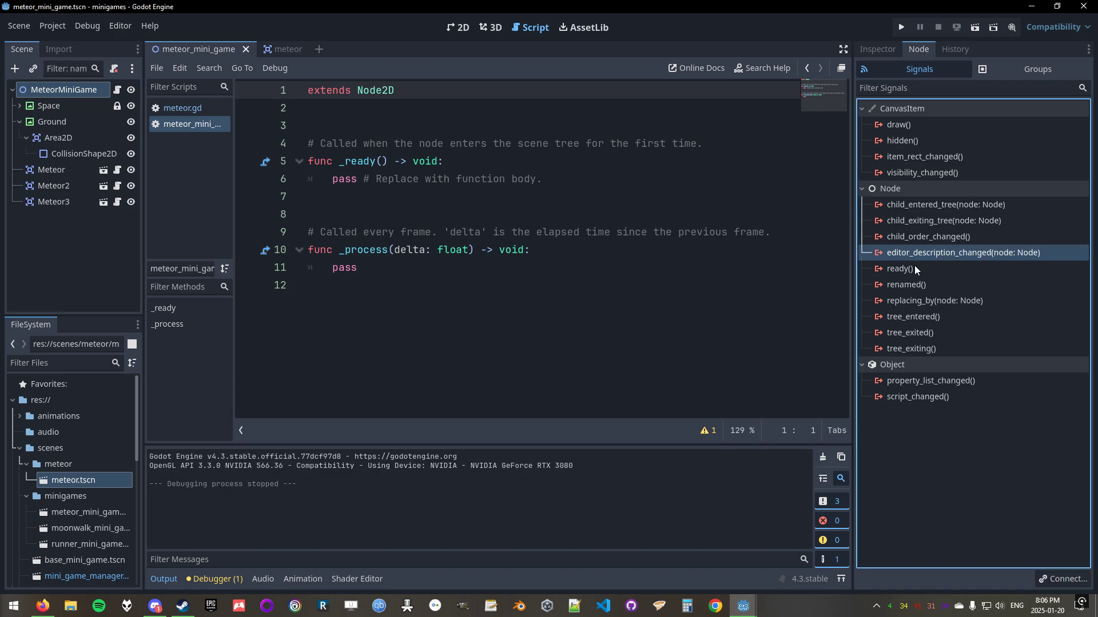
{"action": "left_click", "coordinate": [918, 269]}
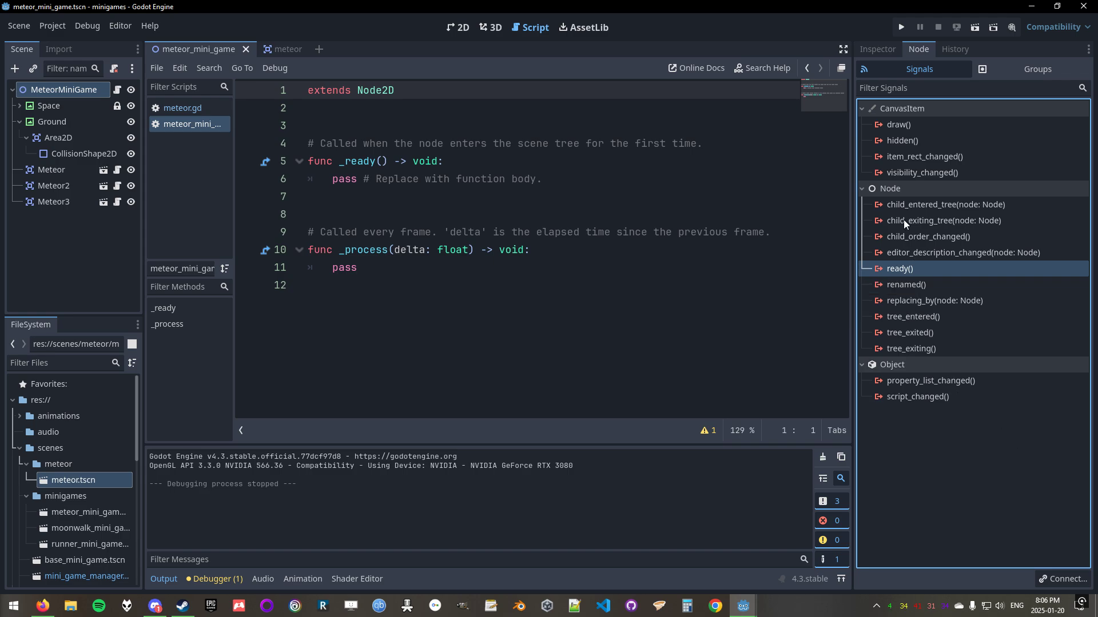
{"action": "left_click", "coordinate": [74, 154]}
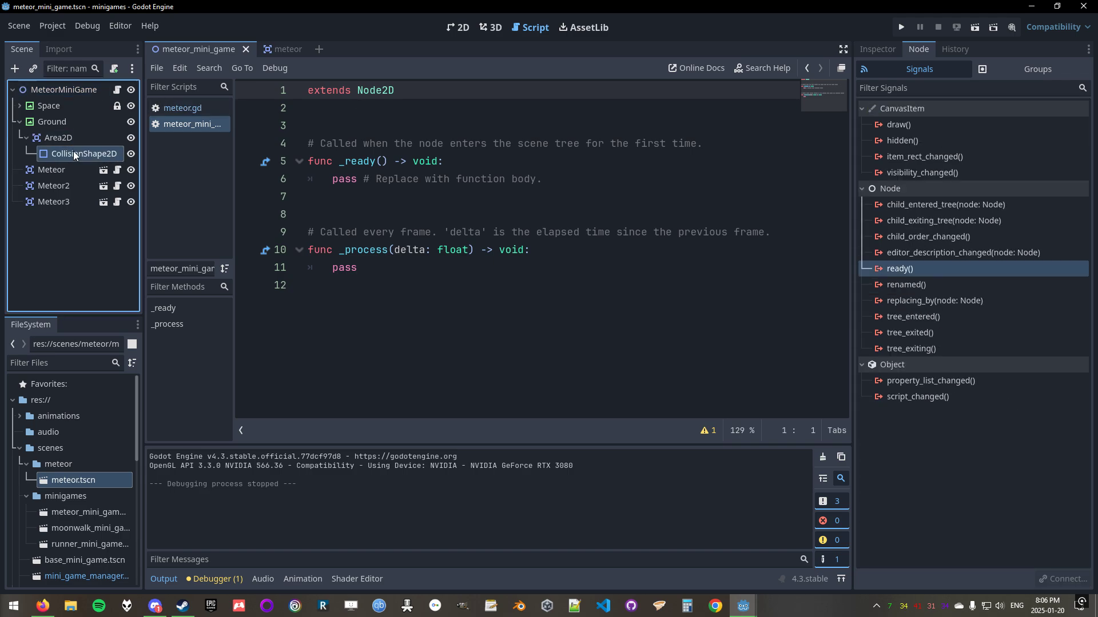
{"action": "left_click", "coordinate": [84, 138]}
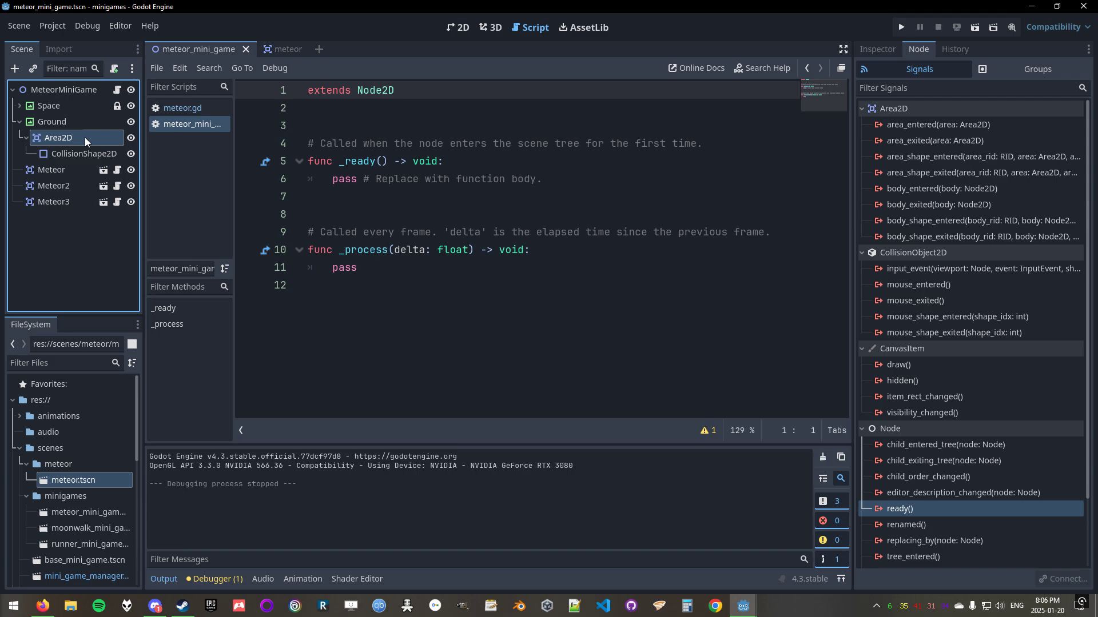
Connect the ground Area2D's area_entered signal to the MeteorMiniGame script with the receiver method _on_collision.
{"action": "left_click", "coordinate": [925, 129]}
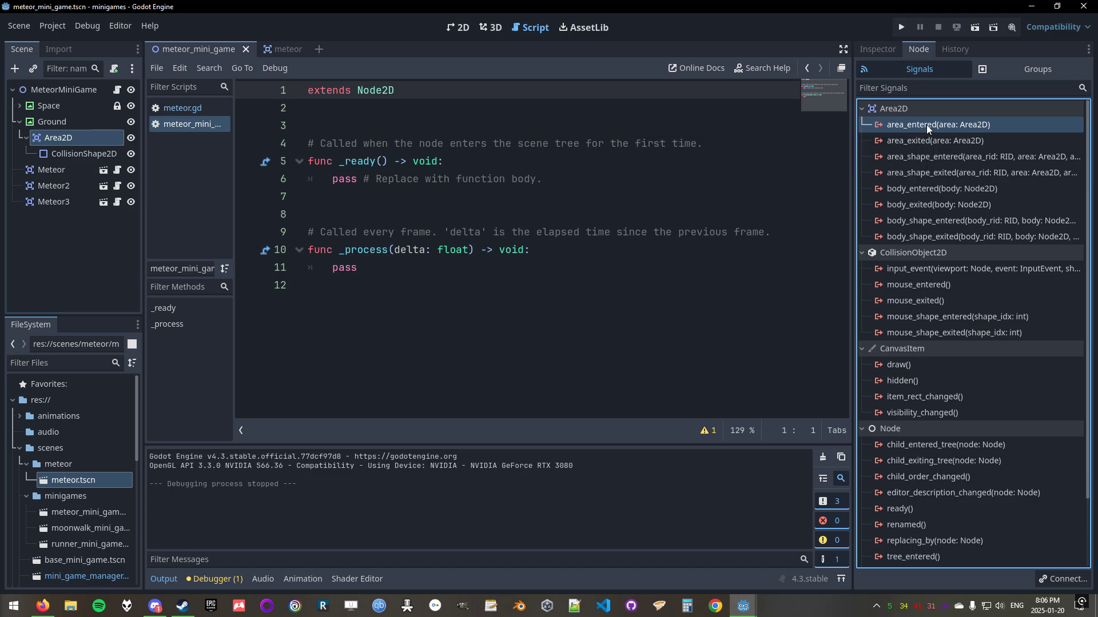
{"action": "right_click", "coordinate": [927, 125]}
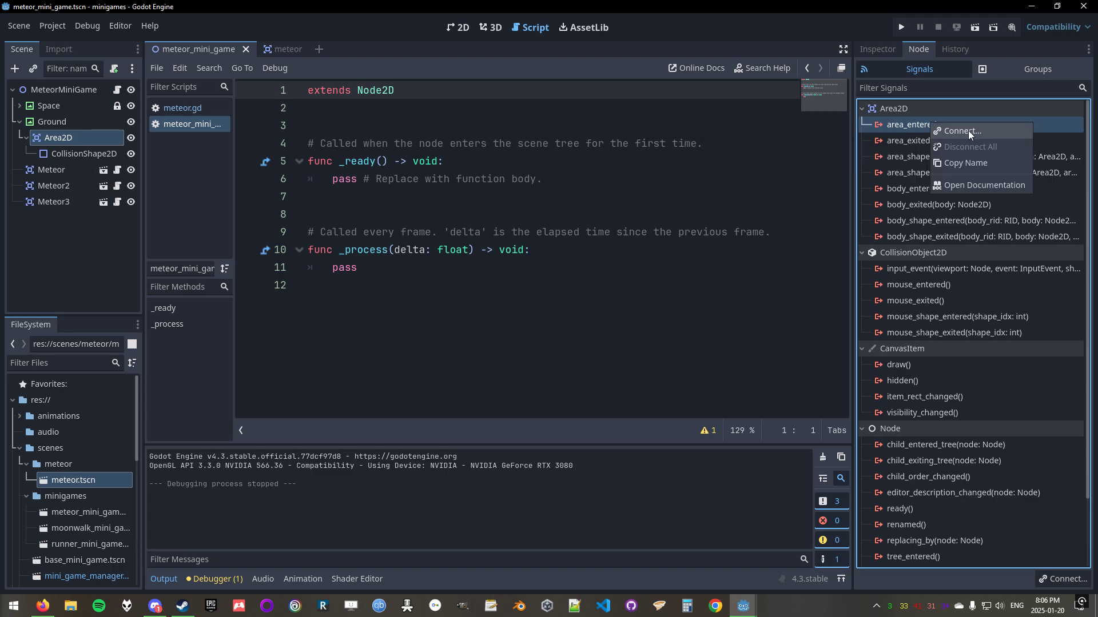
{"action": "left_click", "coordinate": [984, 130]}
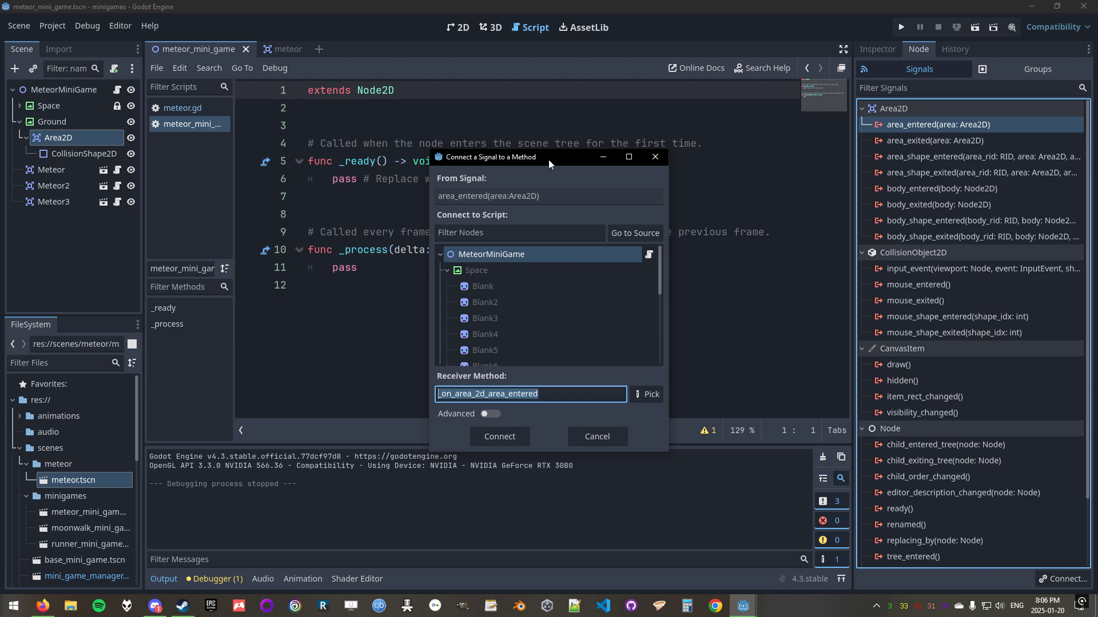
{"action": "left_click_drag", "start_coordinate": [548, 160], "coordinate": [554, 169]}
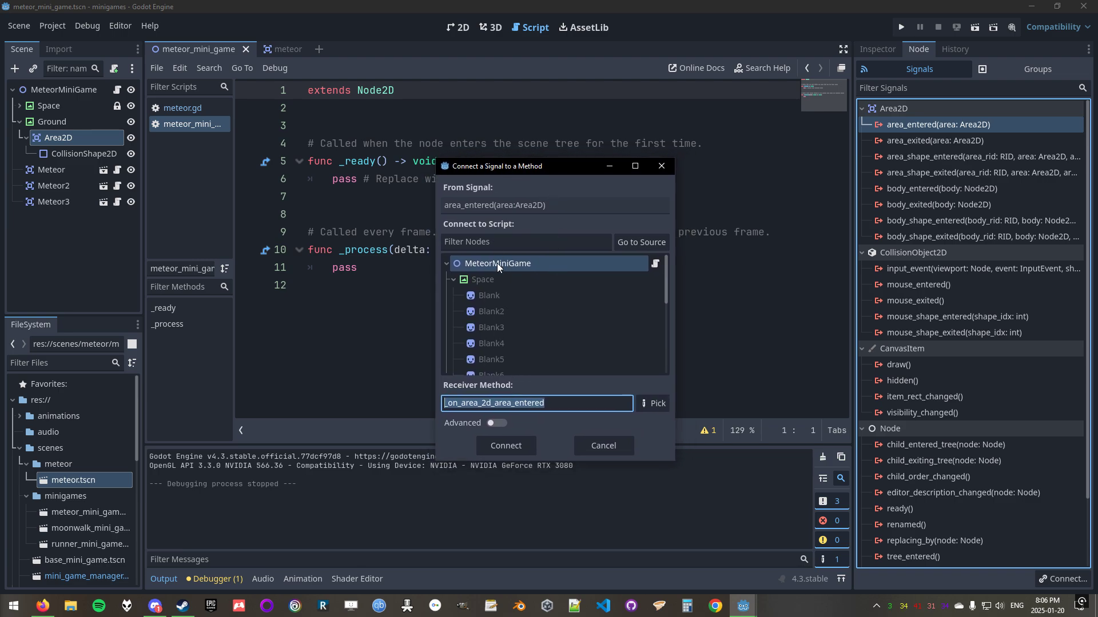
{"action": "scroll", "coordinate": [557, 308], "scroll_direction": "down", "scroll_amount": 5}
{"action": "scroll", "coordinate": [559, 317], "scroll_direction": "up", "scroll_amount": 4}
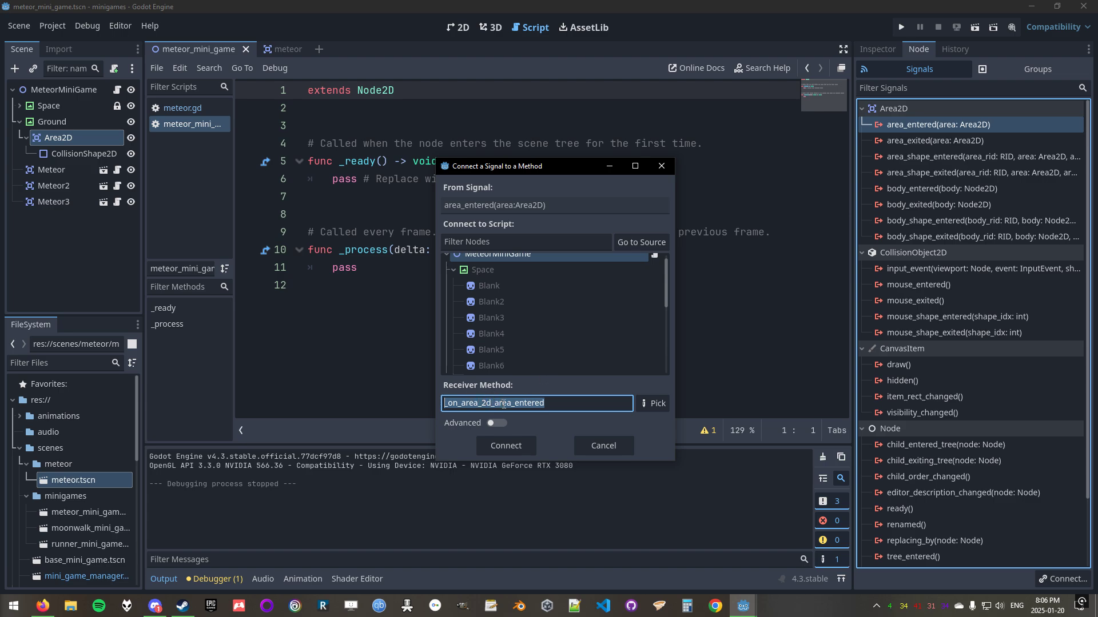
{"action": "left_click_drag", "start_coordinate": [461, 403], "coordinate": [512, 403]}
{"action": "key", "text": "shift+End"}
{"action": "type", "text": "col"}
{"action": "type", "text": "sion"}
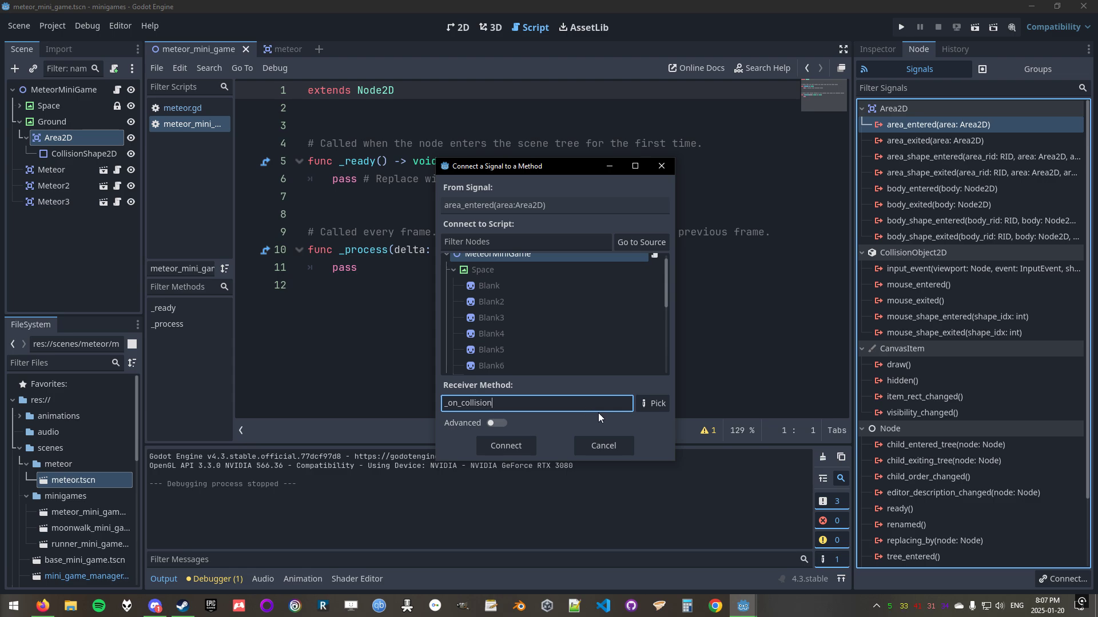
{"action": "left_click", "coordinate": [523, 448]}
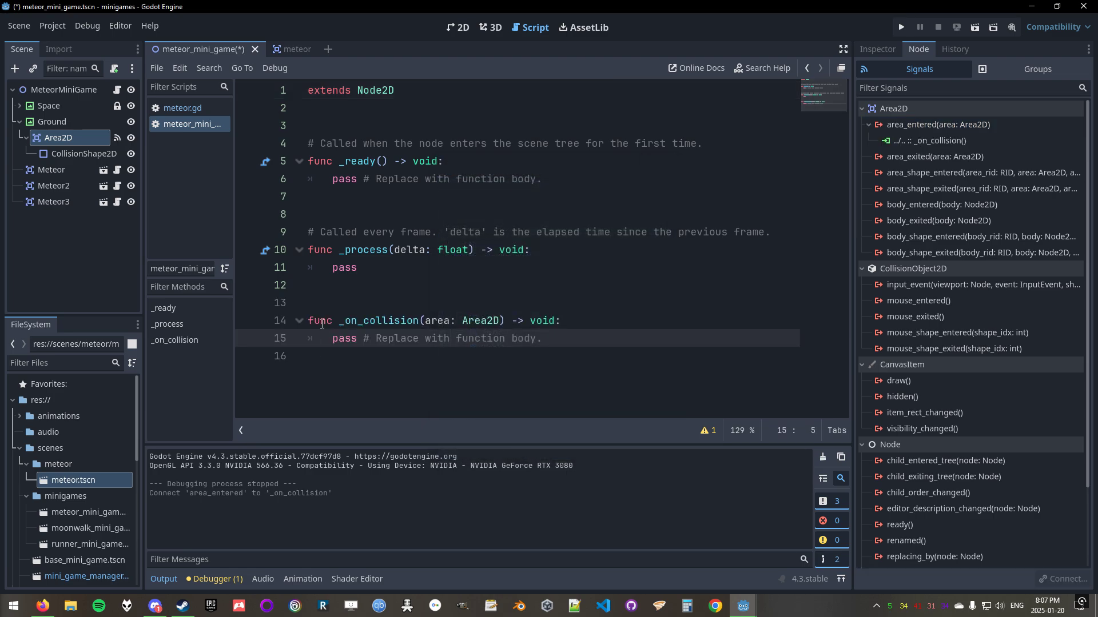
Examine the generated _on_collision function and its connection to the area_entered signal of the ground's Area2D.
{"action": "left_click_drag", "start_coordinate": [307, 321], "coordinate": [569, 326]}
{"action": "left_click", "coordinate": [406, 321]}
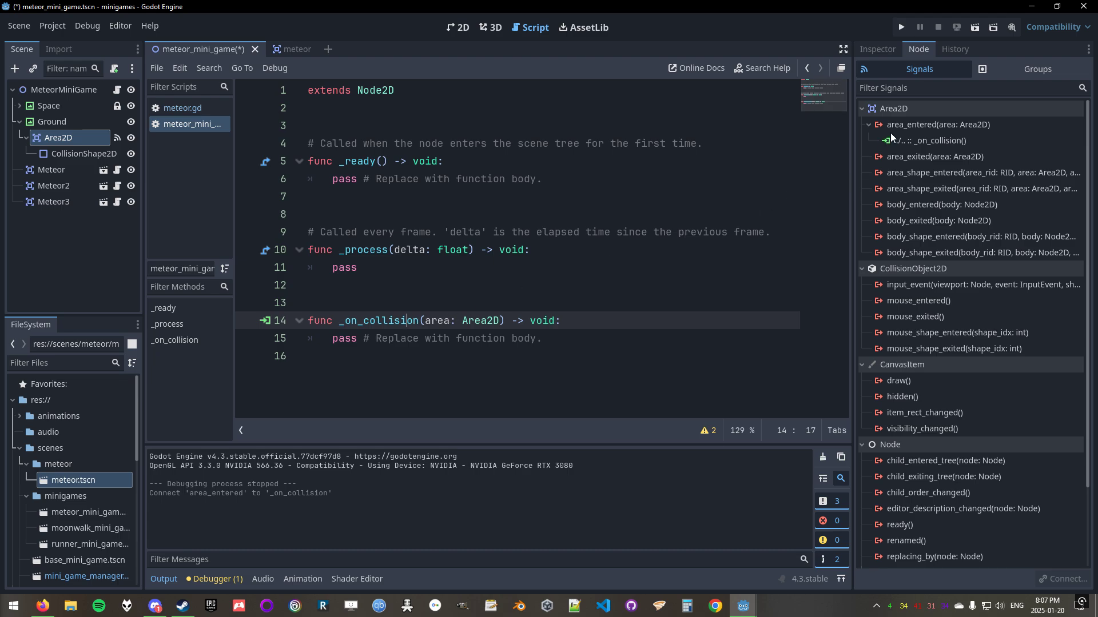
{"action": "left_click", "coordinate": [925, 126]}
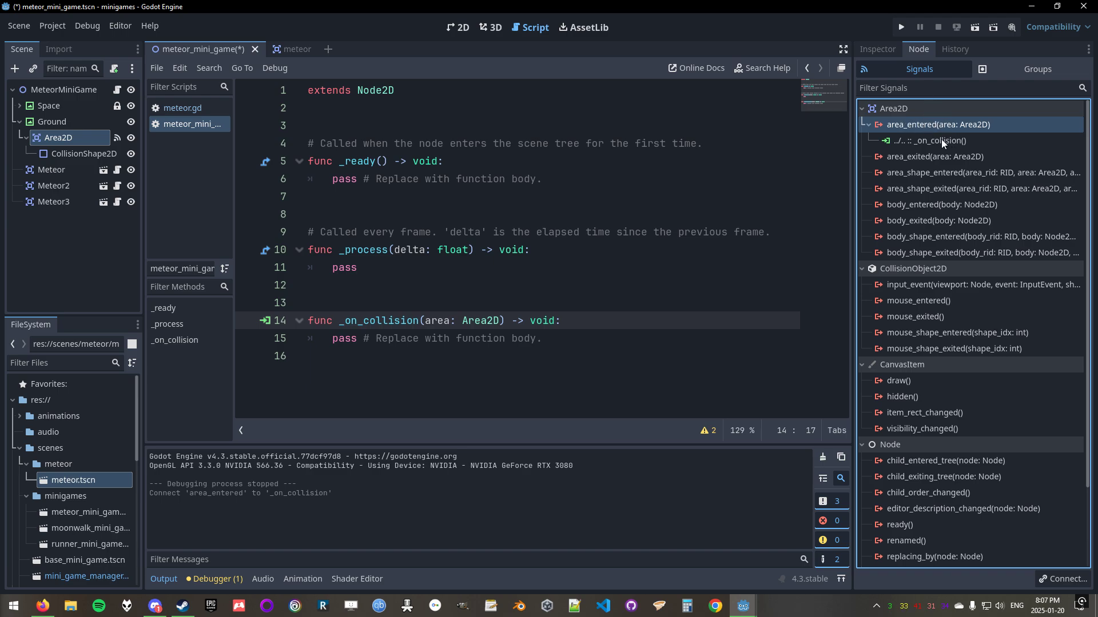
{"action": "left_click", "coordinate": [941, 140]}
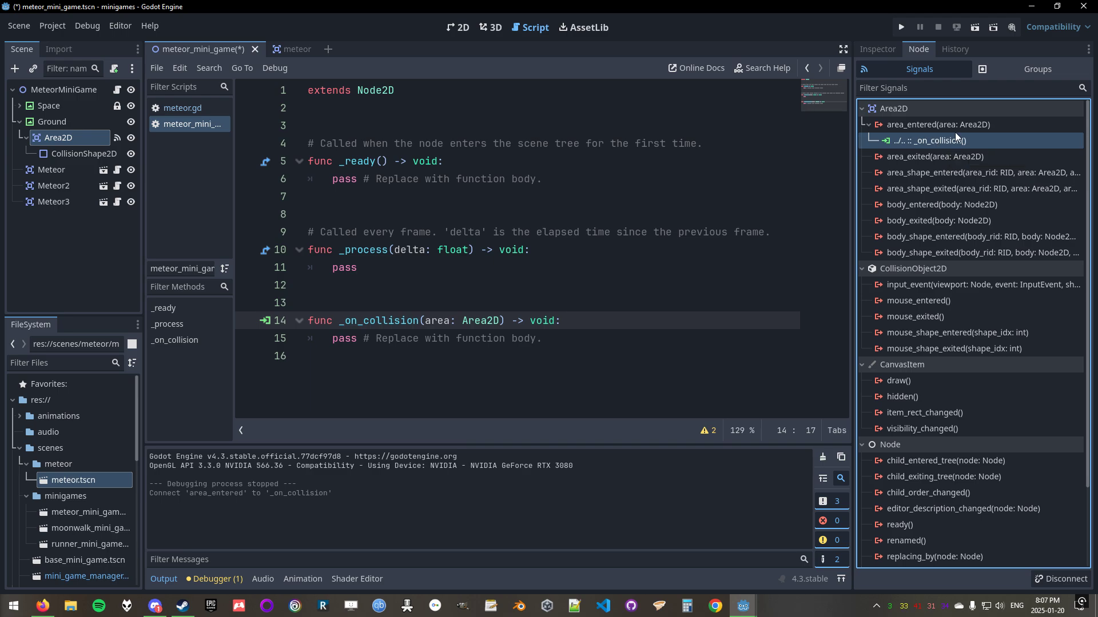
{"action": "left_click", "coordinate": [61, 123]}
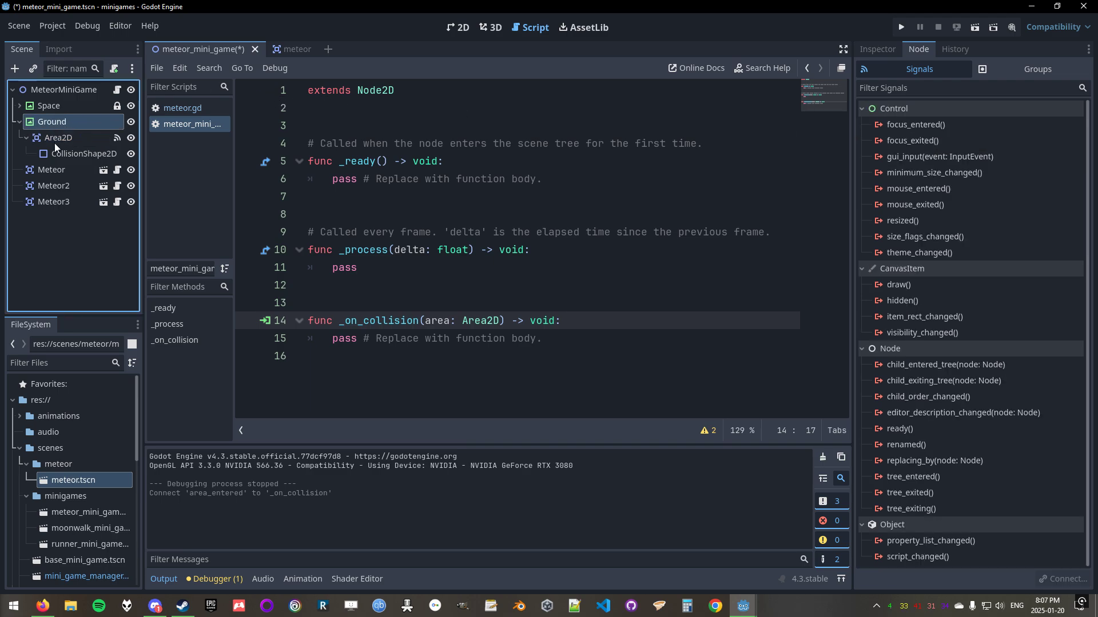
{"action": "left_click", "coordinate": [59, 139]}
{"action": "left_click", "coordinate": [83, 154]}
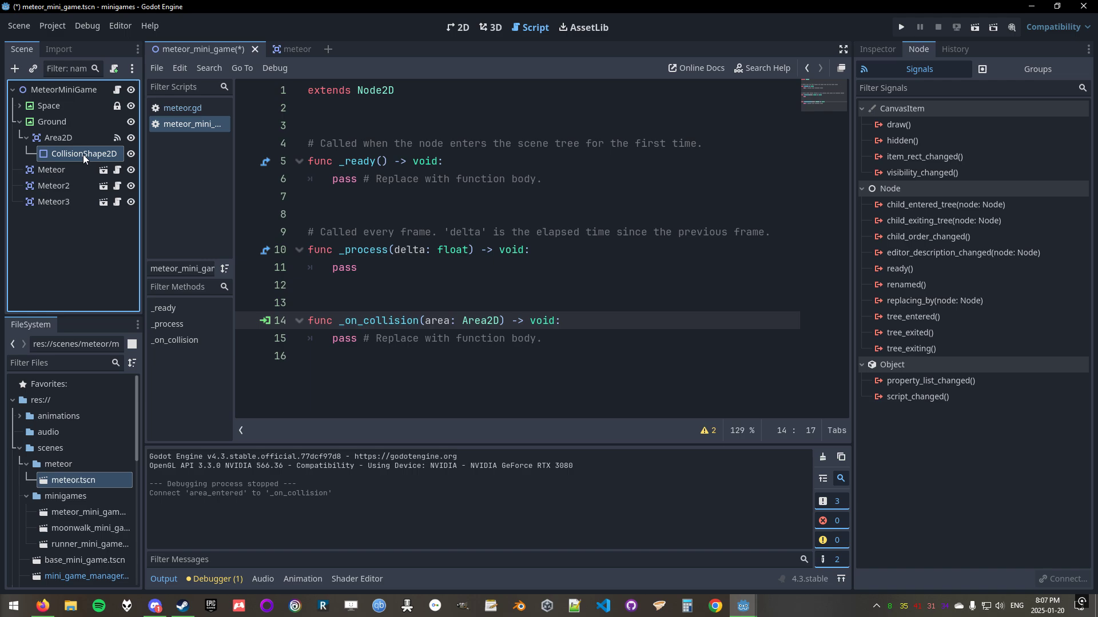
{"action": "left_click", "coordinate": [67, 139]}
{"action": "left_click", "coordinate": [939, 124]}
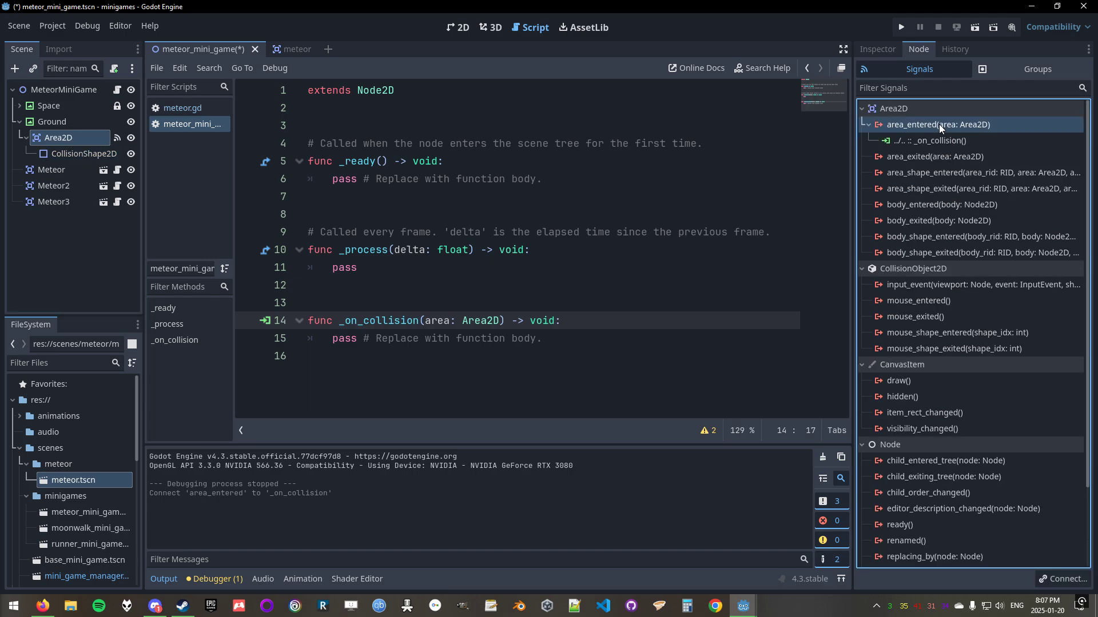
{"action": "left_click", "coordinate": [926, 144]}
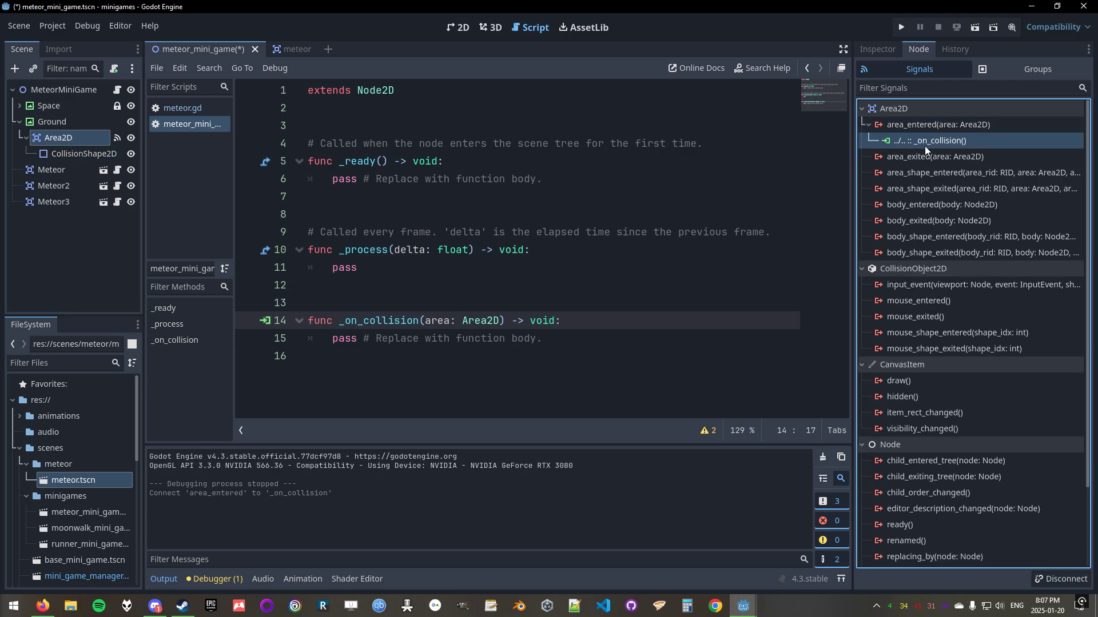
{"action": "left_click_drag", "start_coordinate": [339, 323], "coordinate": [409, 324]}
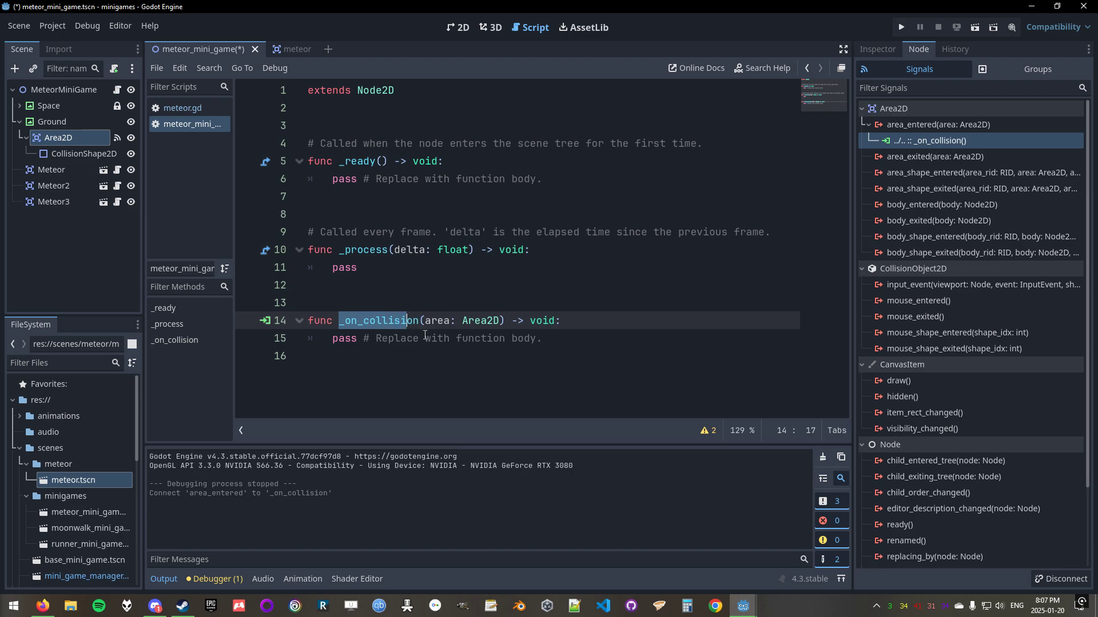
Make the _on_collision function print "Oof!" and remove its placeholder pass line.
{"action": "left_click", "coordinate": [437, 338]}
{"action": "left_click", "coordinate": [581, 321]}
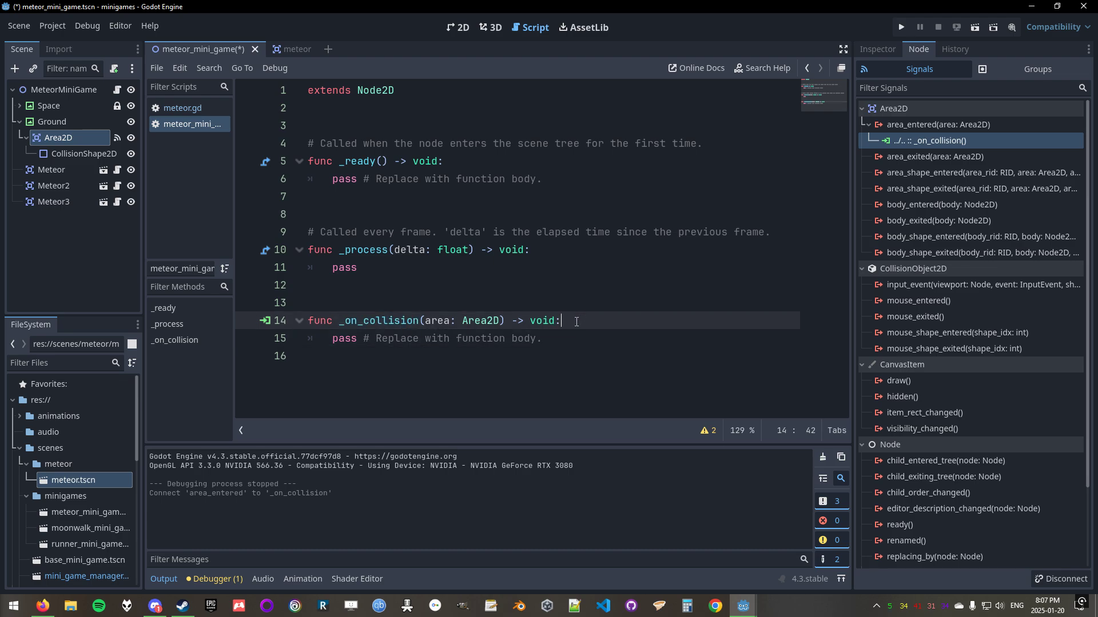
{"action": "left_click", "coordinate": [577, 338]}
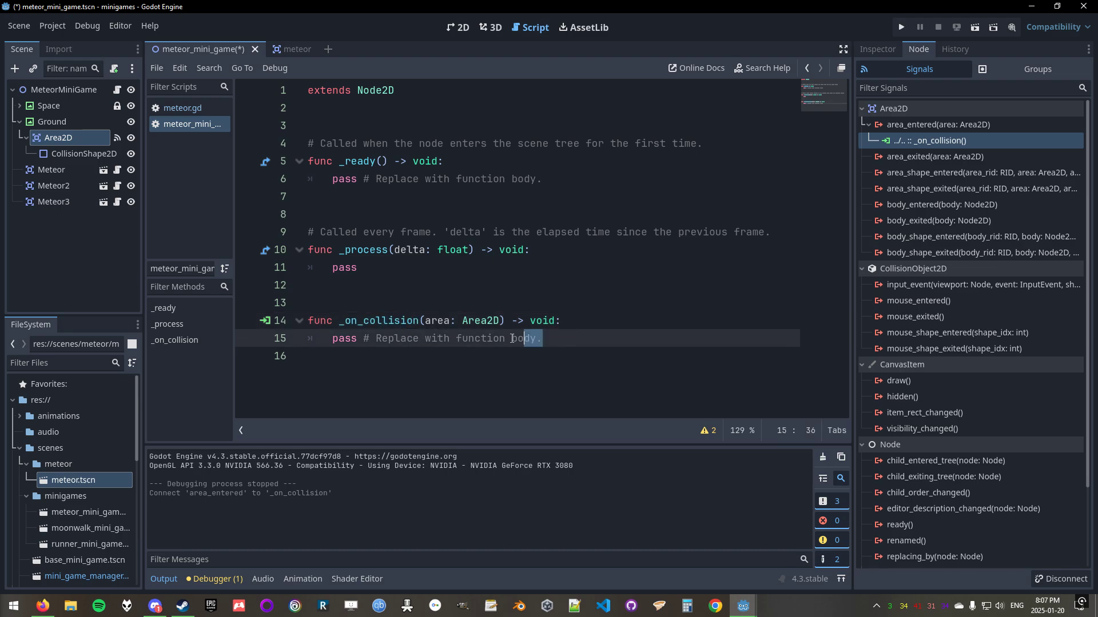
{"action": "left_click", "coordinate": [608, 322]}
{"action": "key", "text": "Return"}
{"action": "type", "text": "print(\""}
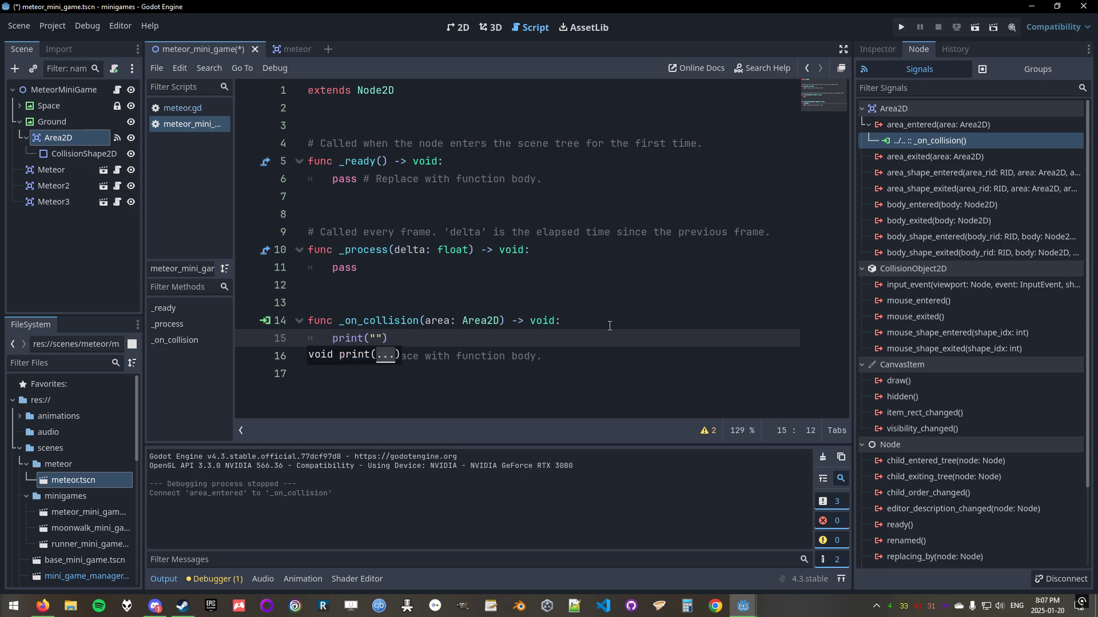
{"action": "type", "text": "Oof!"}
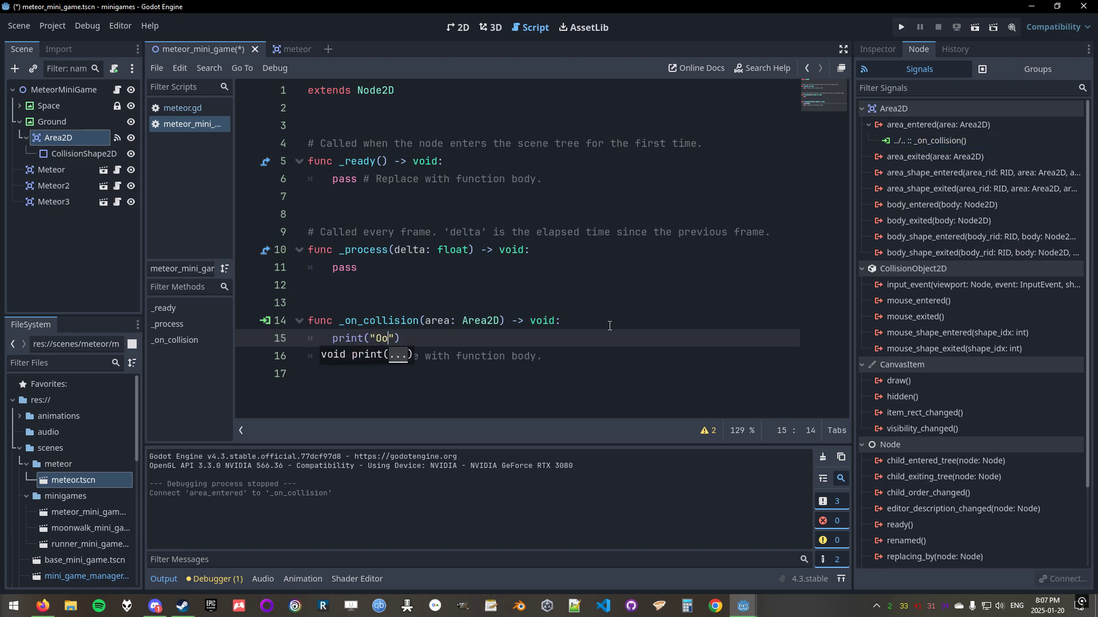
{"action": "key", "text": "End"}
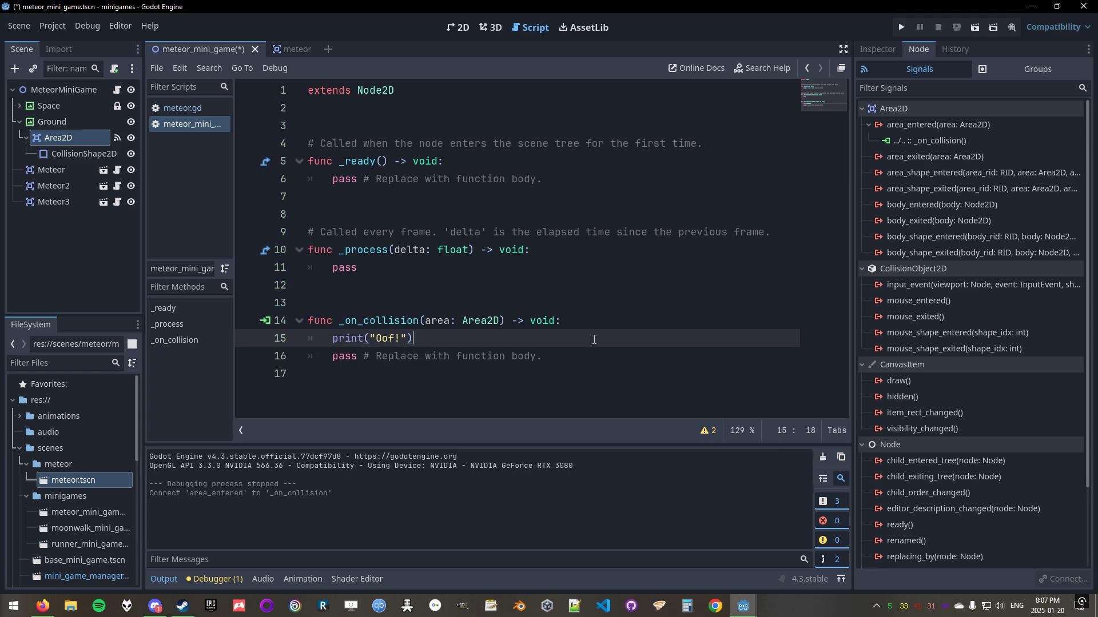
{"action": "left_click_drag", "start_coordinate": [562, 356], "coordinate": [561, 343]}
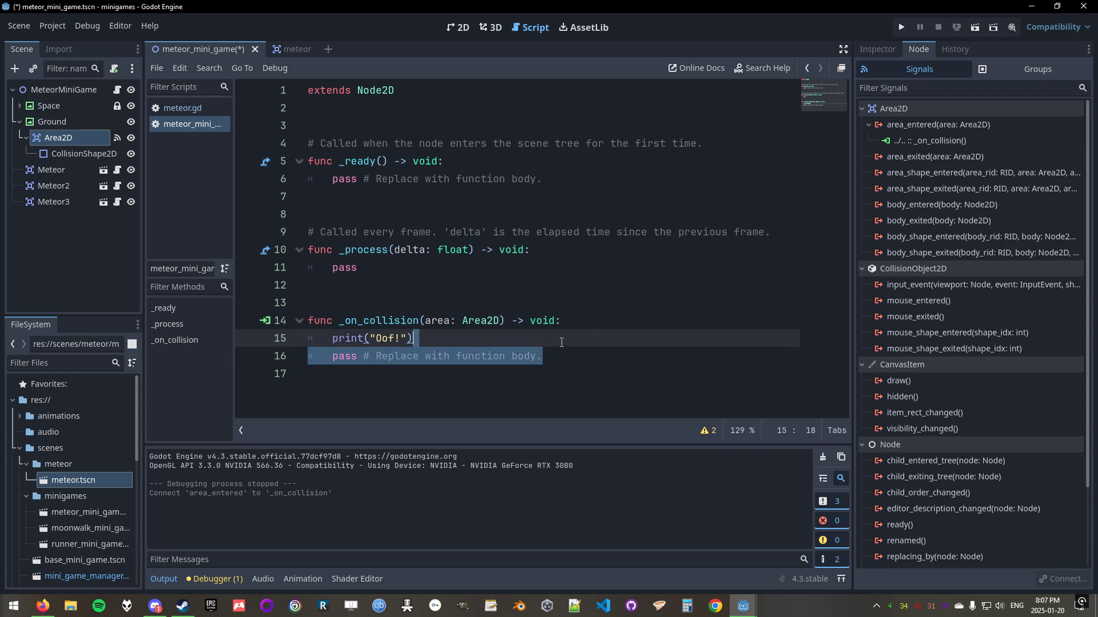
{"action": "key", "text": "BackSpace"}
{"action": "left_click", "coordinate": [553, 321]}
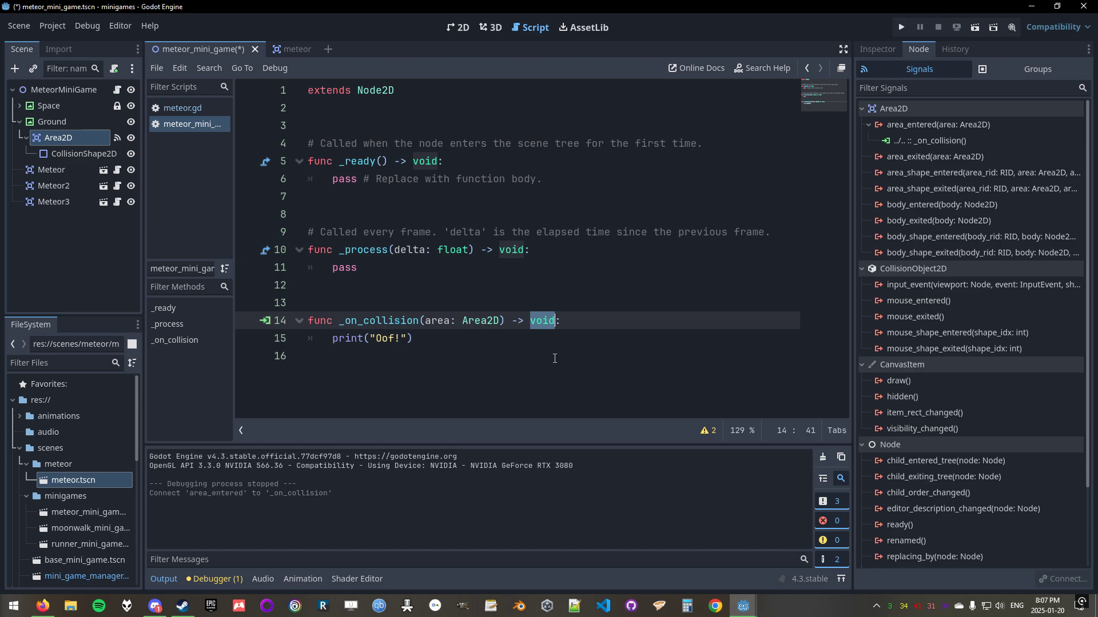
Declare an example function multiply_numbers(x, y) -> int: above the _process comment in the MeteorMiniGame script.
{"action": "left_click_drag", "start_coordinate": [360, 268], "coordinate": [303, 245]}
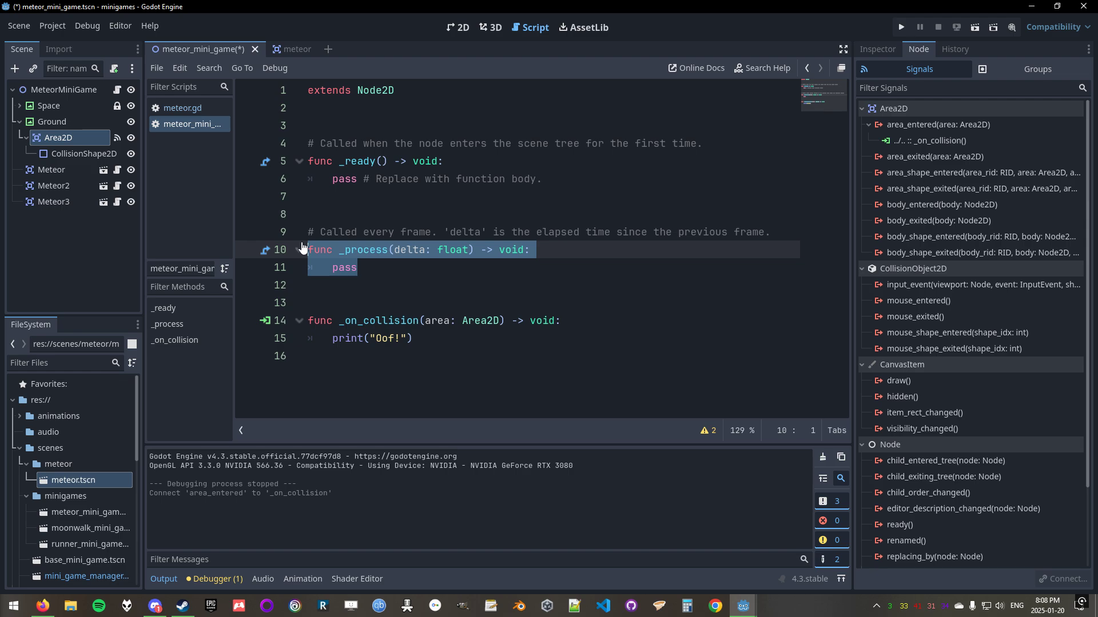
{"action": "double_click", "coordinate": [519, 250]}
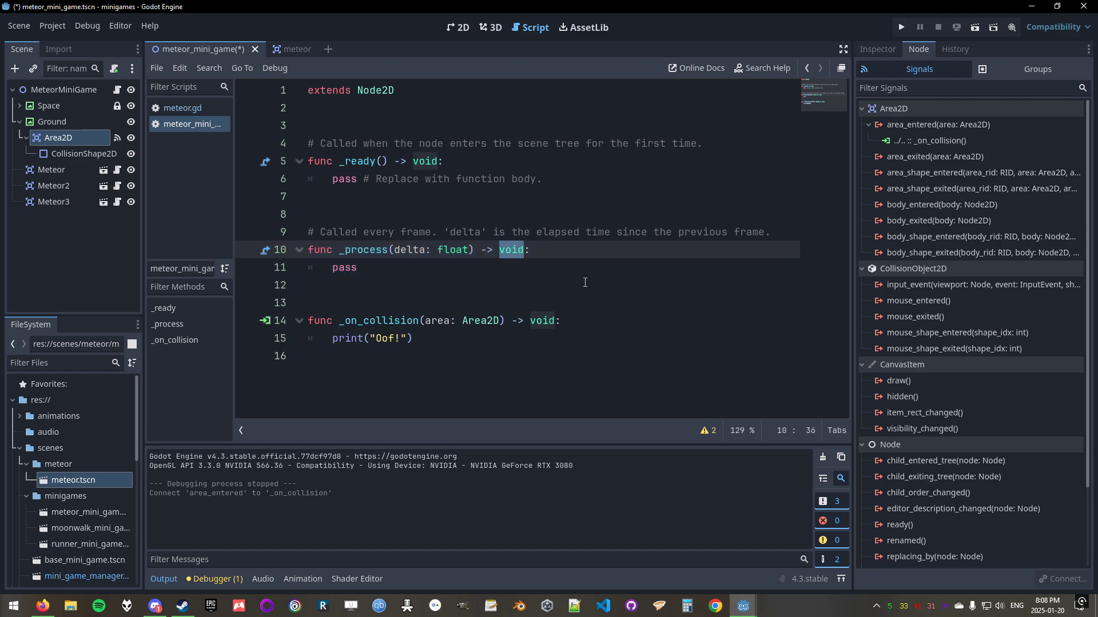
{"action": "left_click", "coordinate": [546, 210]}
{"action": "key", "text": "Return"}
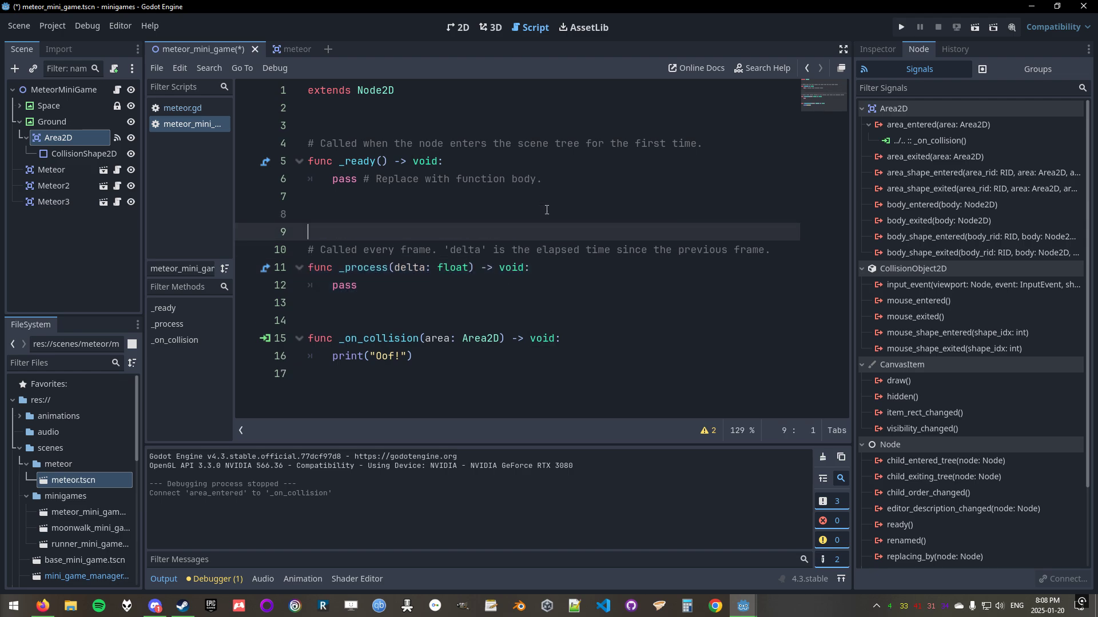
{"action": "key", "text": "Up"}
{"action": "type", "text": "func "}
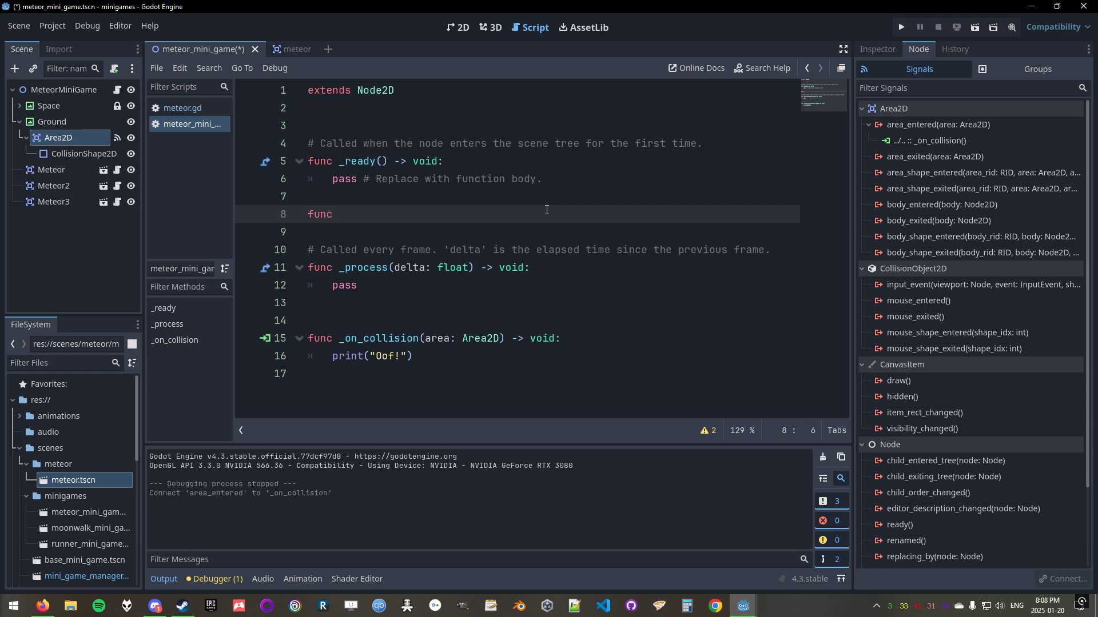
{"action": "type", "text": "multiply_numbers(x"}
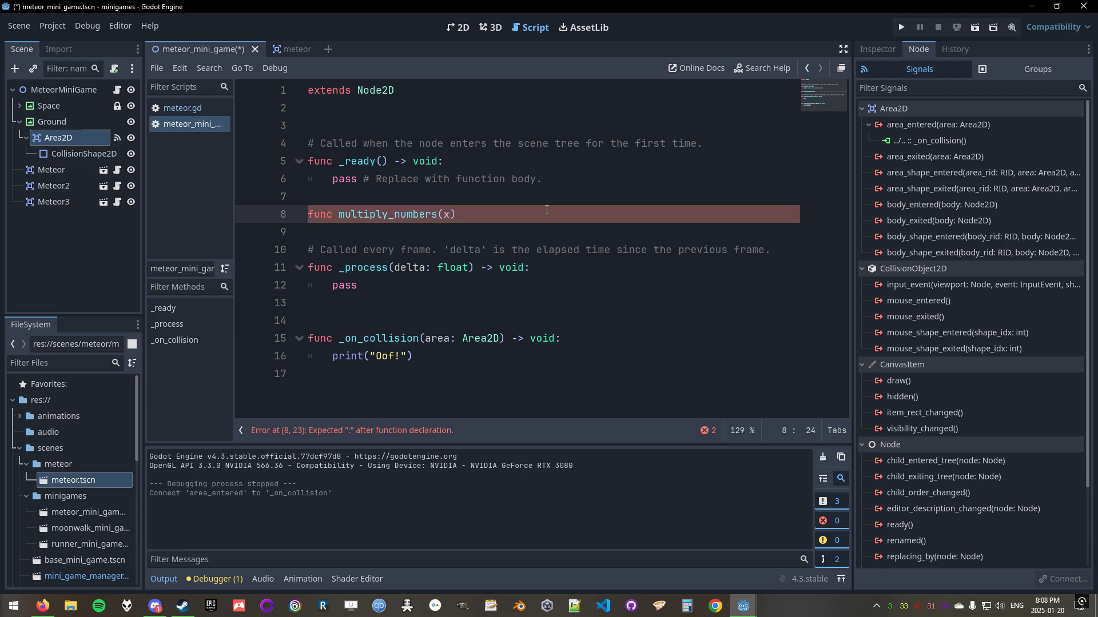
{"action": "type", "text": ", y) -> int"}
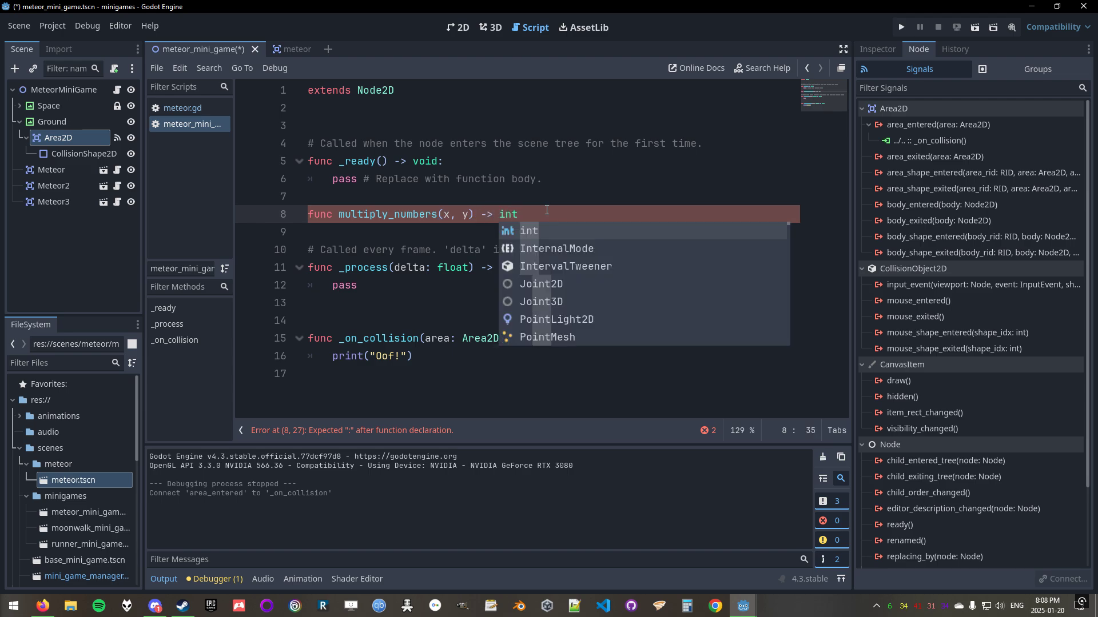
{"action": "type", "text": ":"}
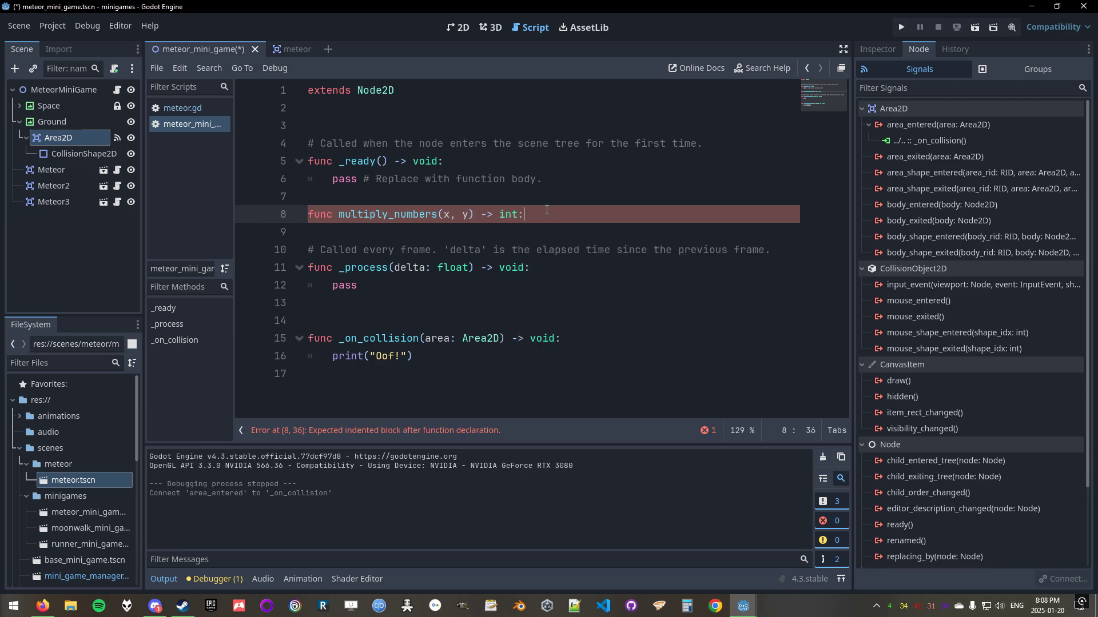
Delete the multiply_numbers example declaration and its leftover blank line.
{"action": "left_click_drag", "start_coordinate": [546, 222], "coordinate": [286, 214]}
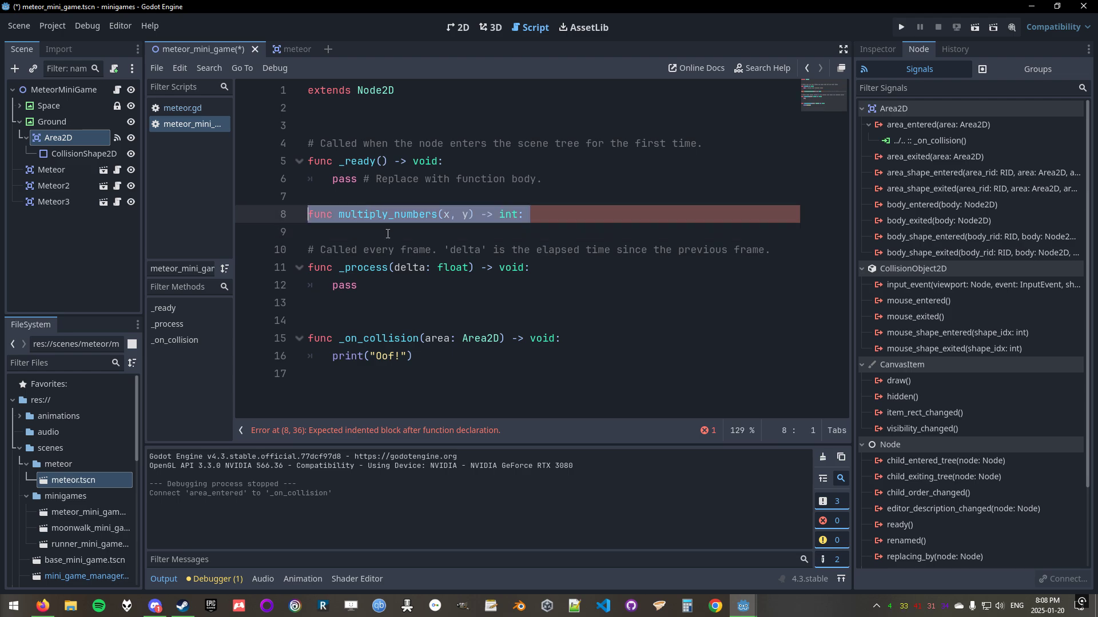
{"action": "key", "text": "BackSpace"}
{"action": "key", "text": "BackSpace"}
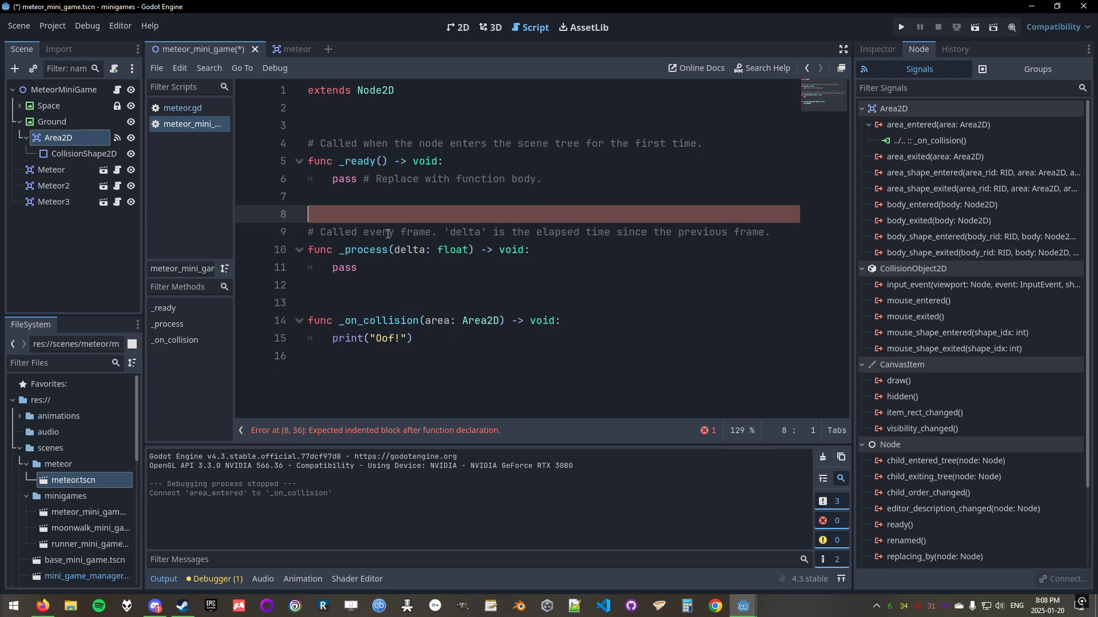
{"action": "left_click", "coordinate": [514, 227]}
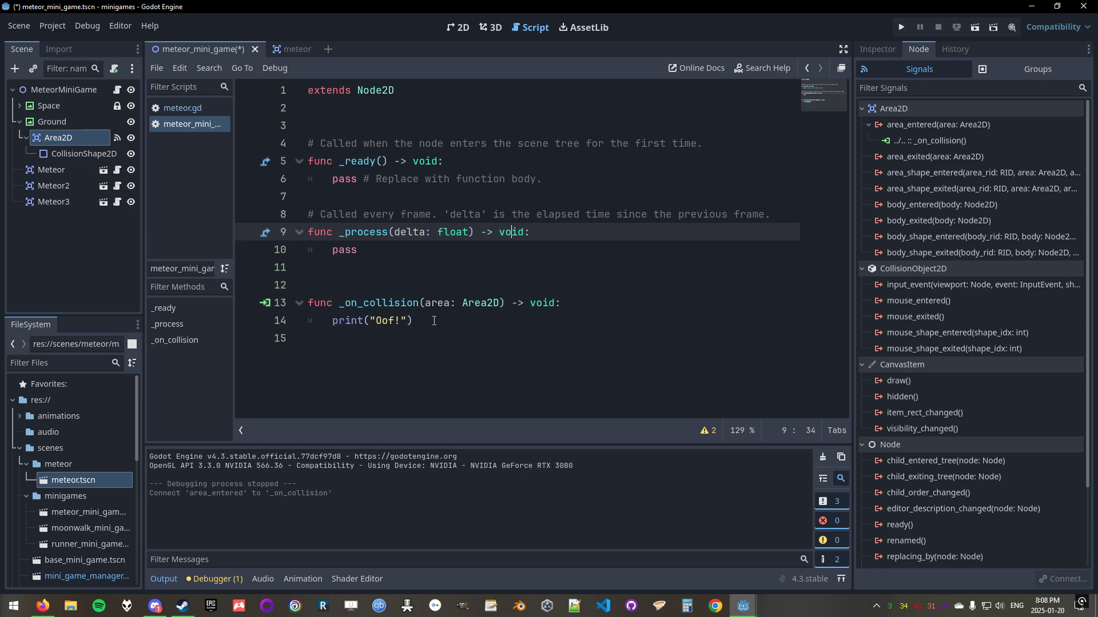
Examine the _on_collision function and the source, signal and target of its connection.
{"action": "left_click", "coordinate": [423, 319]}
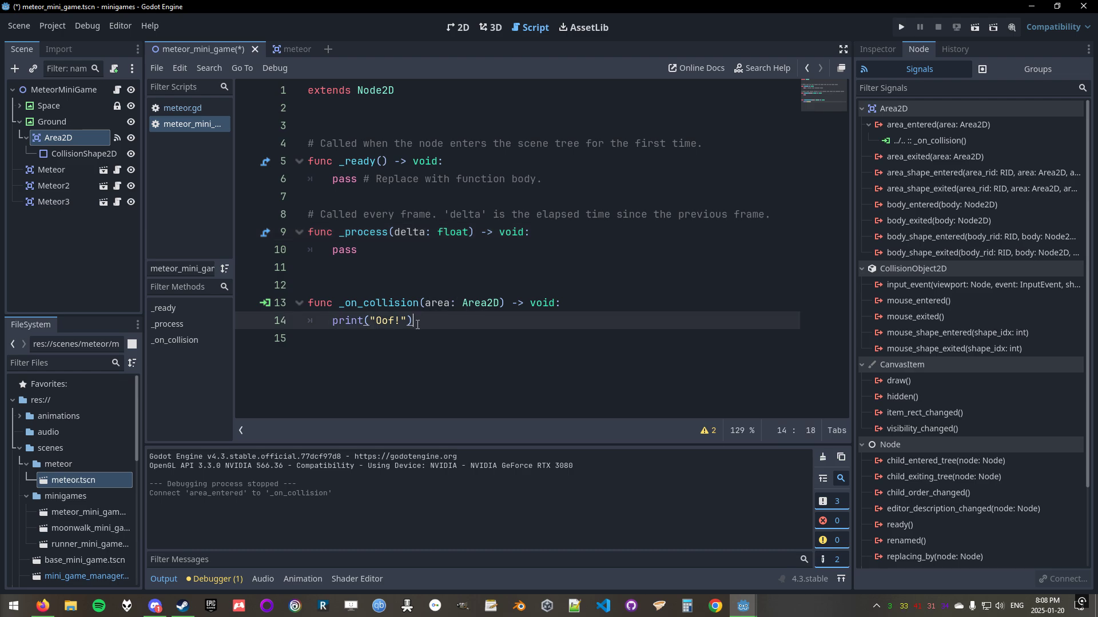
{"action": "double_click", "coordinate": [403, 302]}
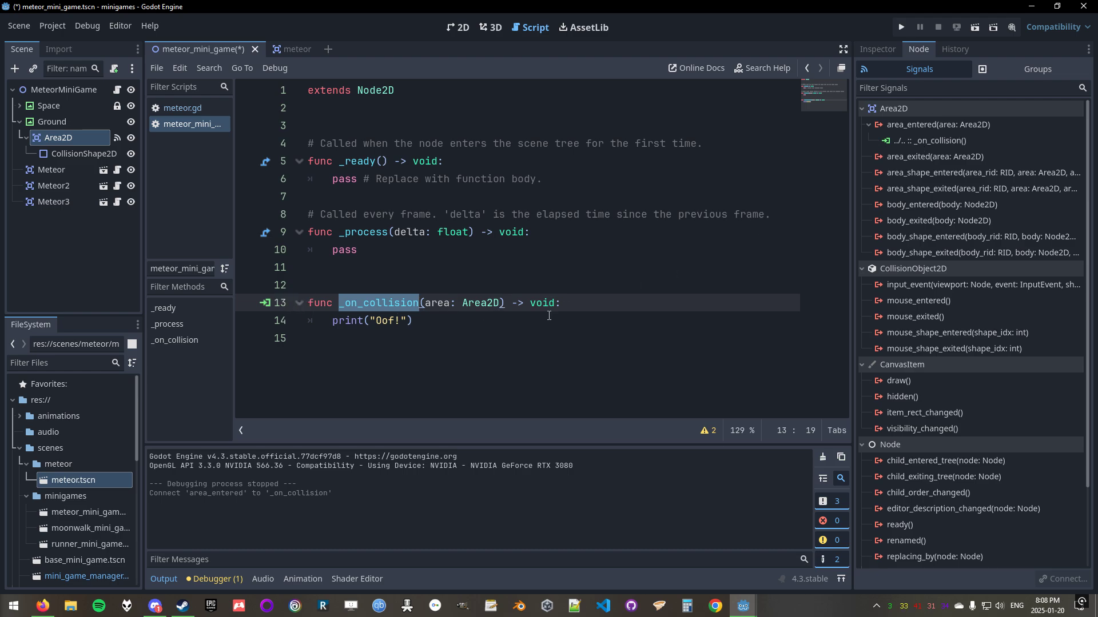
{"action": "left_click", "coordinate": [523, 303]}
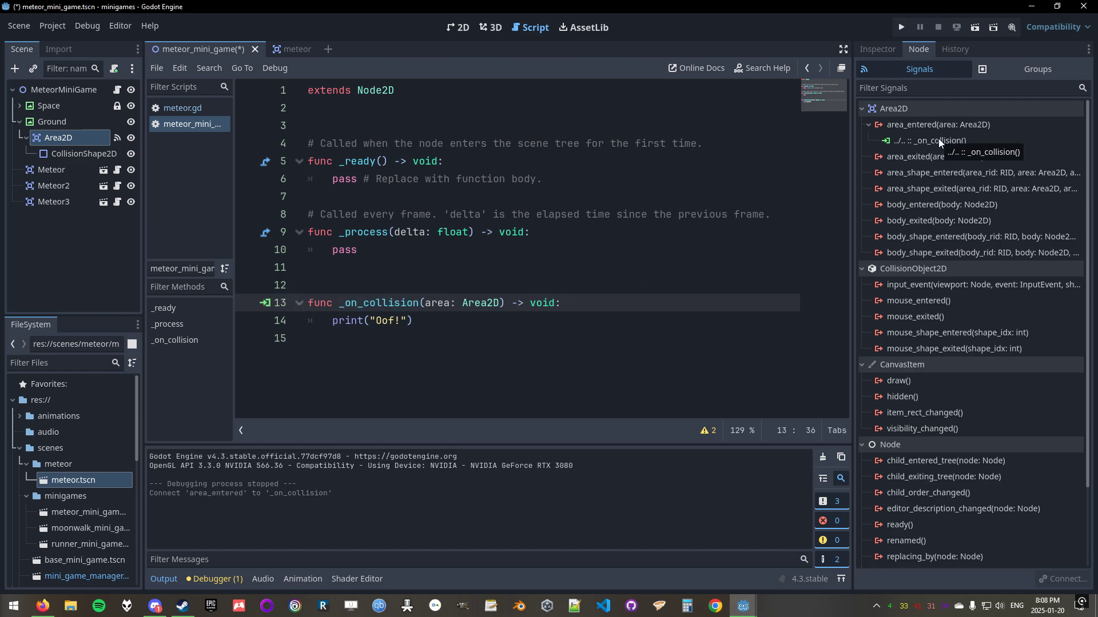
{"action": "left_click", "coordinate": [264, 303]}
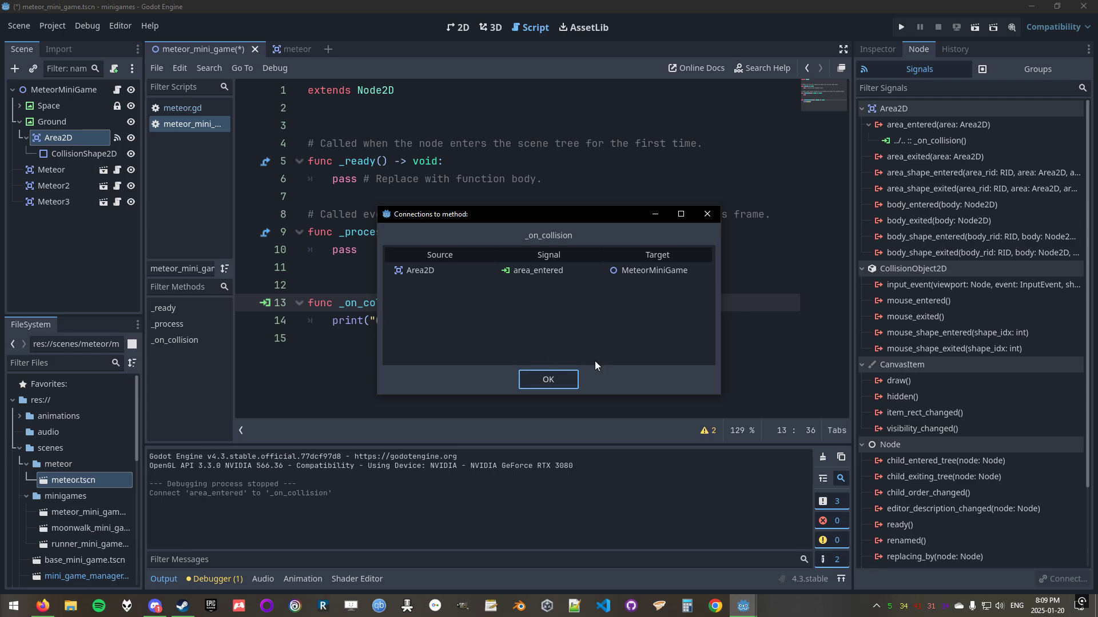
{"action": "left_click", "coordinate": [537, 381]}
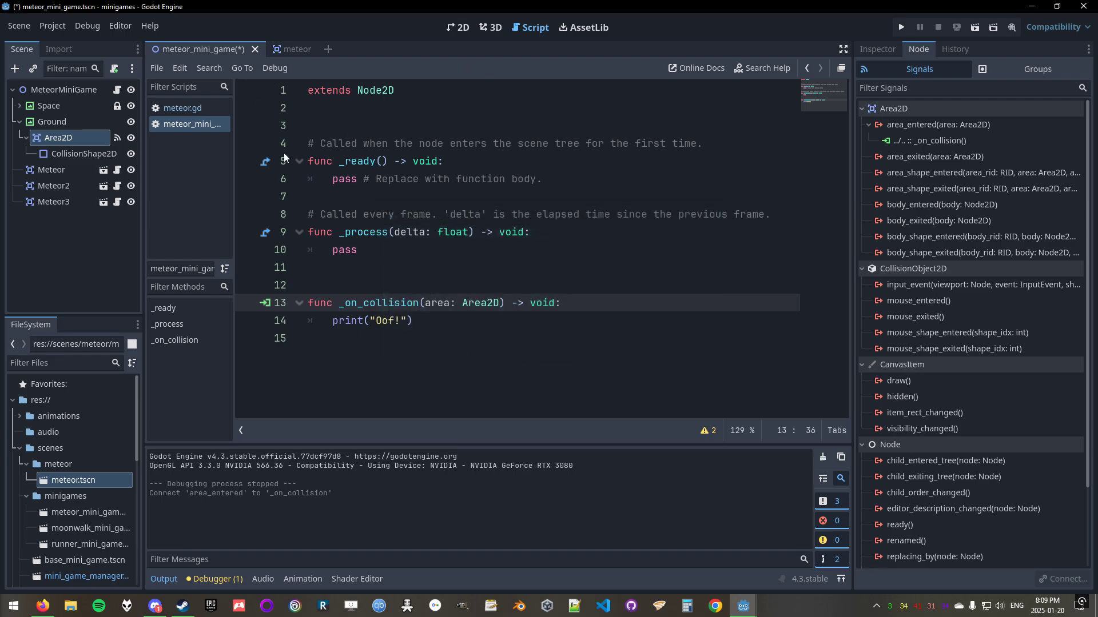
Run the meteor mini game scene, compare the printed output with the _on_collision code, and close the game.
{"action": "key", "text": "F6"}
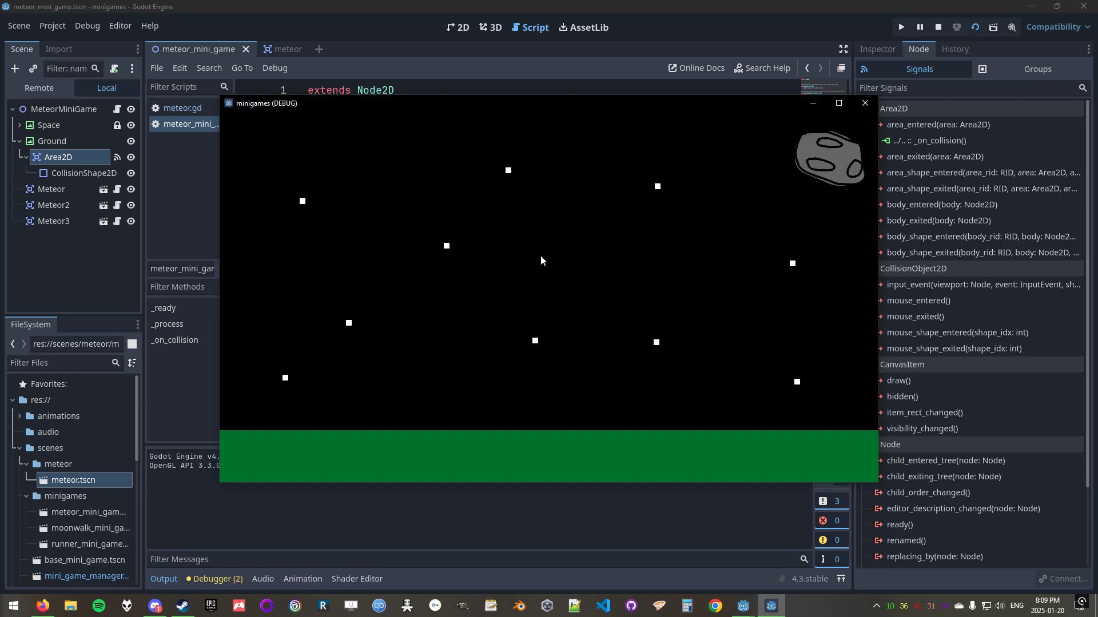
{"action": "left_click", "coordinate": [573, 90]}
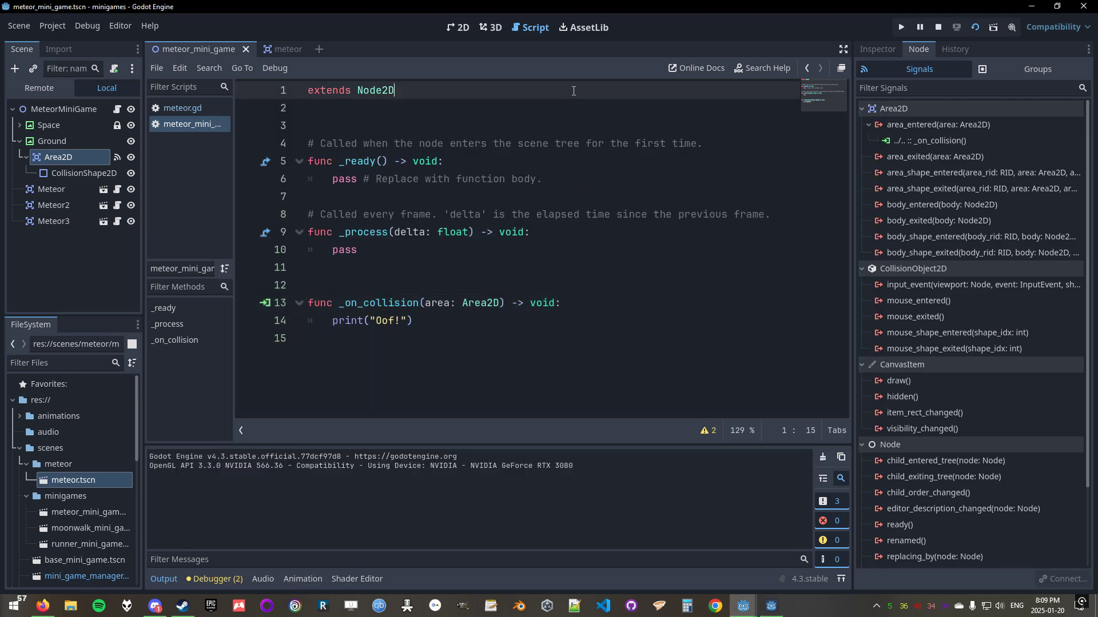
{"action": "key", "text": "alt+Tab"}
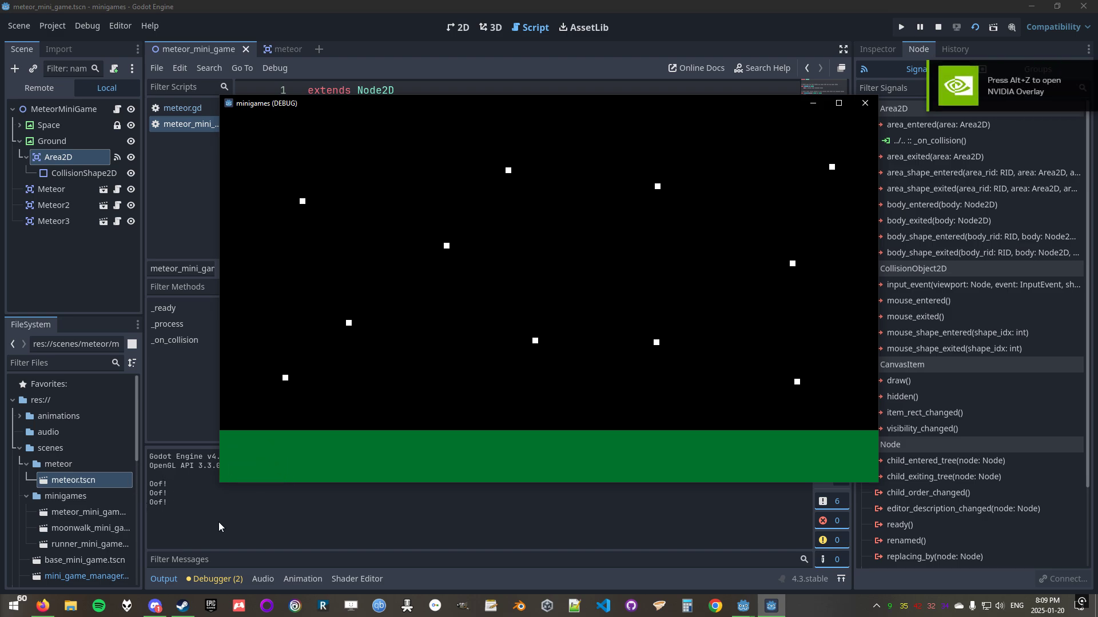
{"action": "left_click", "coordinate": [261, 526]}
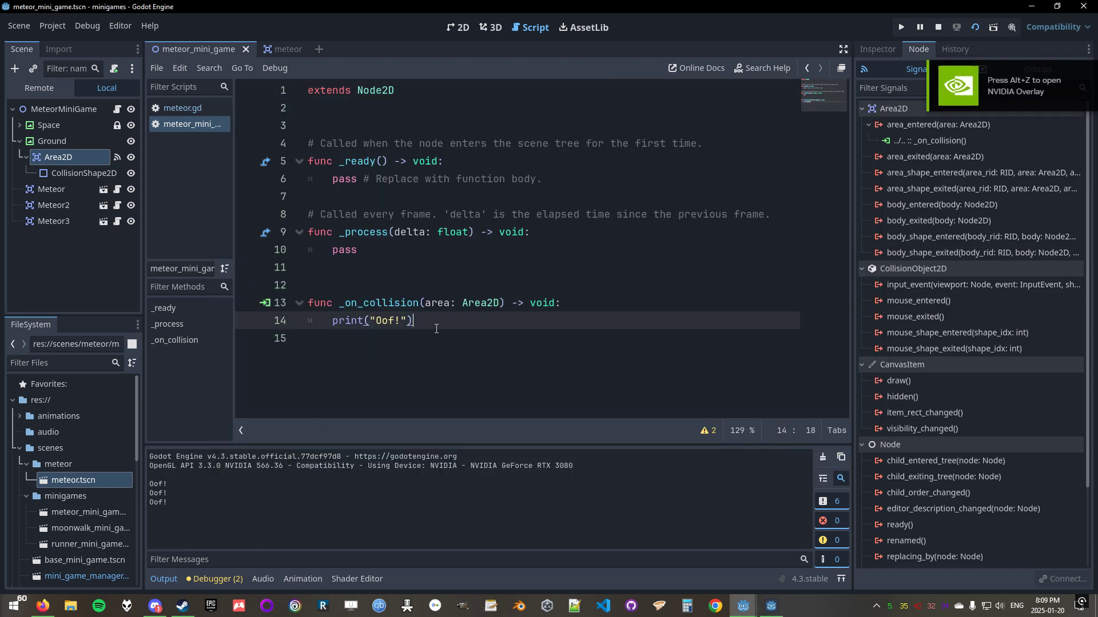
{"action": "left_click_drag", "start_coordinate": [437, 324], "coordinate": [313, 303]}
{"action": "key", "text": "alt+Tab"}
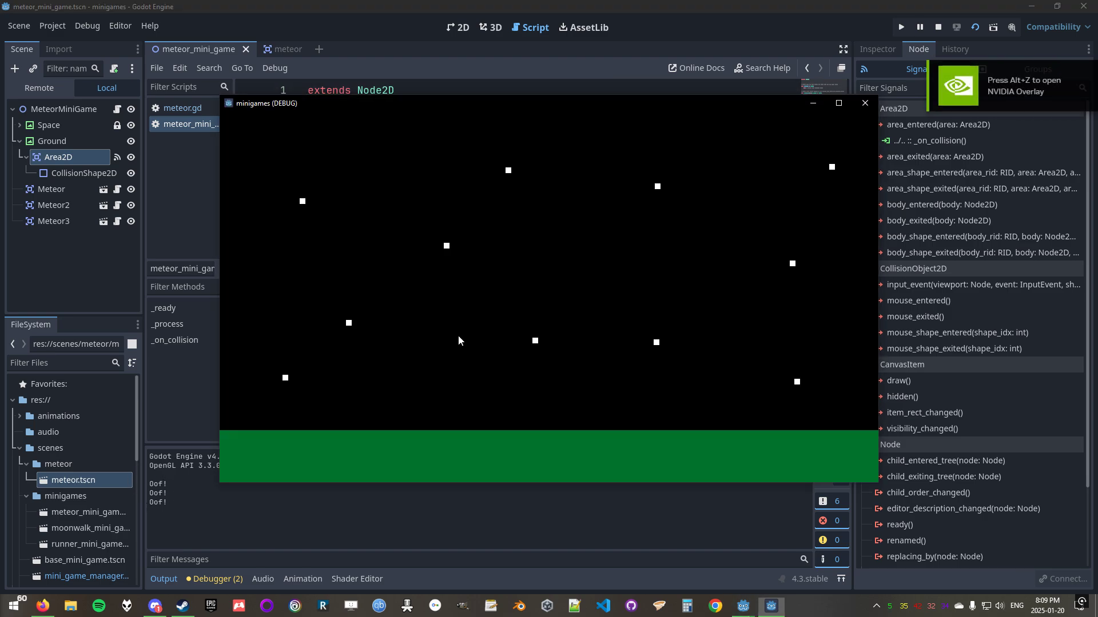
{"action": "left_click", "coordinate": [862, 103]}
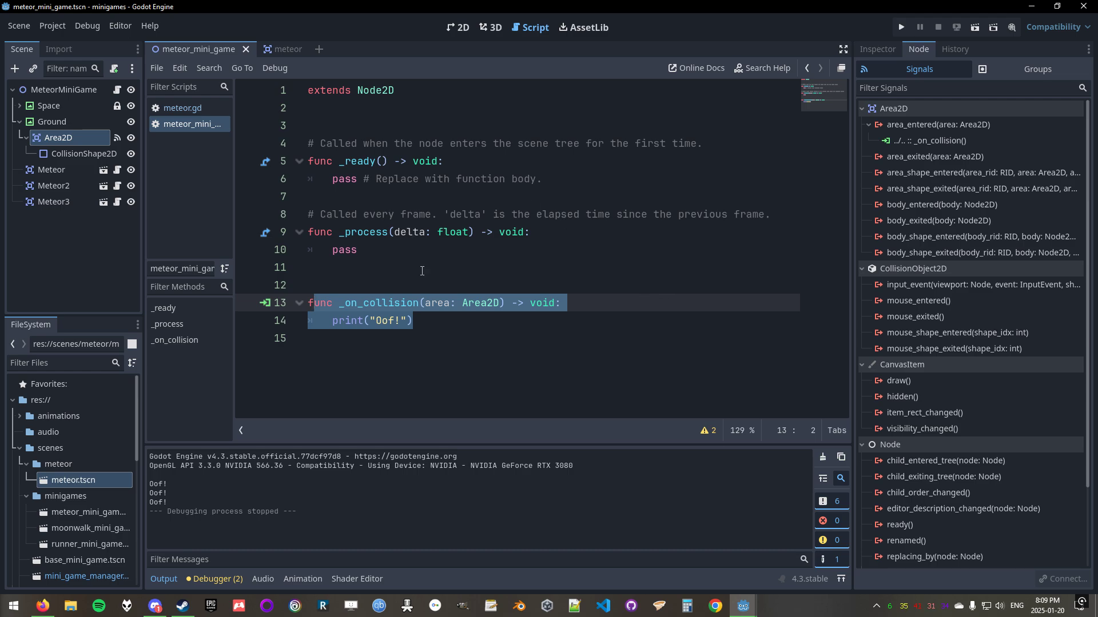
In the meteor scene, connect the Meteor node's area_entered signal to its own script with the receiver method _on_area_entered.
{"action": "left_click", "coordinate": [424, 302]}
{"action": "left_click", "coordinate": [294, 50]}
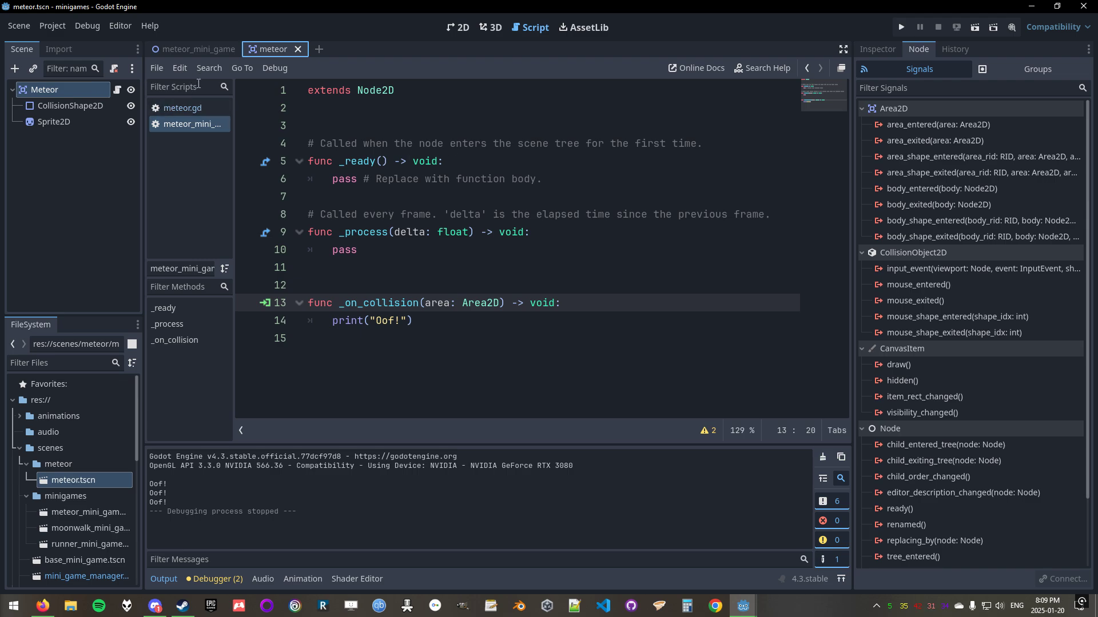
{"action": "left_click", "coordinate": [190, 108]}
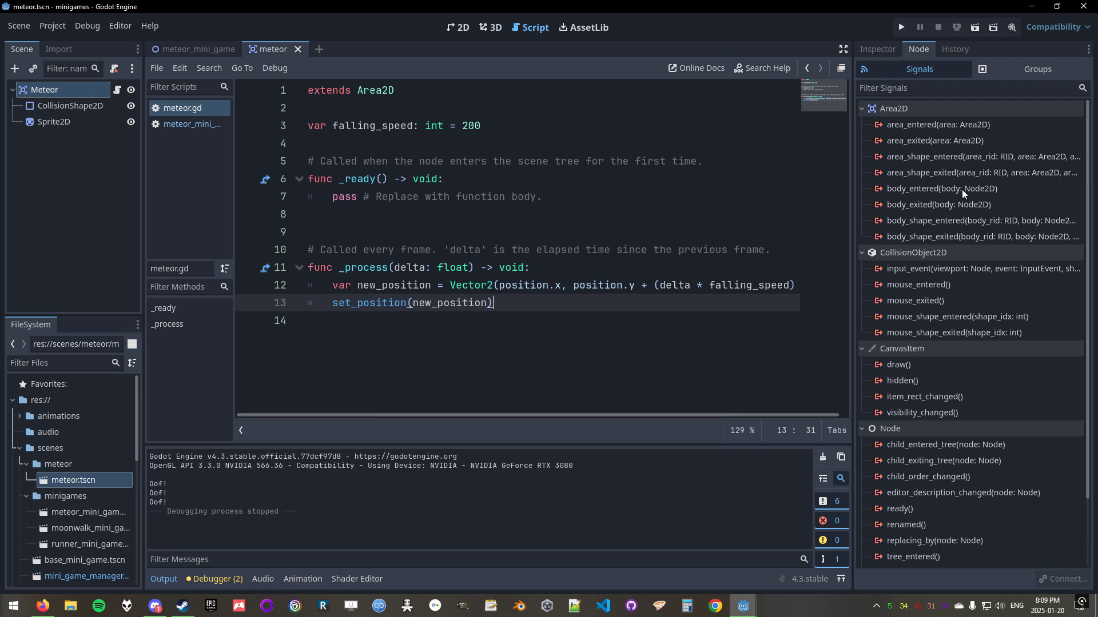
{"action": "left_click", "coordinate": [938, 125]}
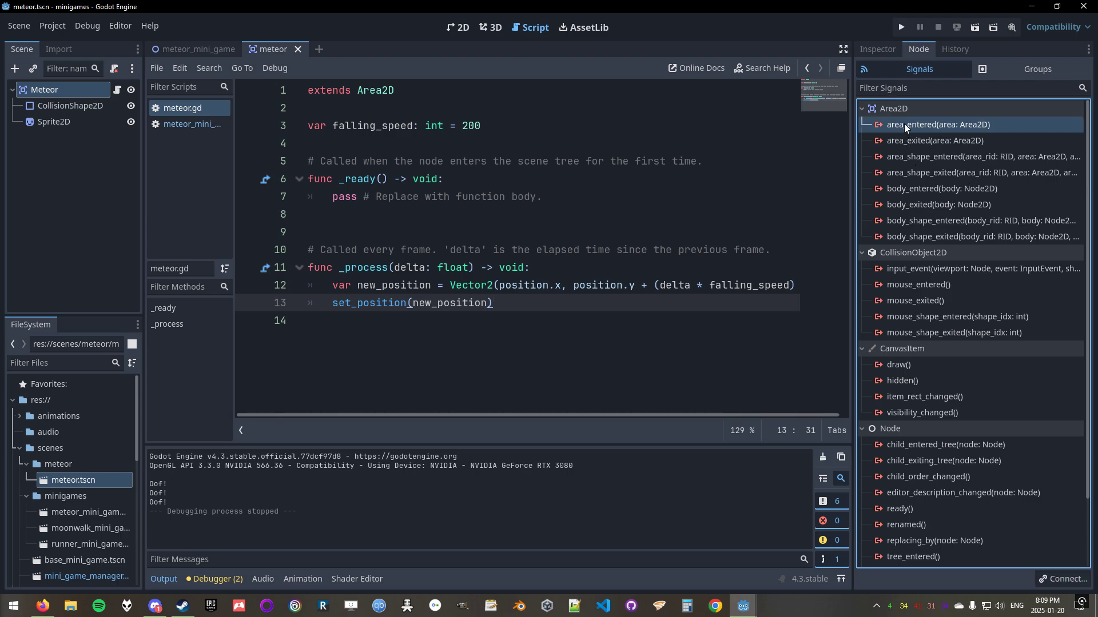
{"action": "right_click", "coordinate": [904, 123]}
{"action": "left_click", "coordinate": [945, 129]}
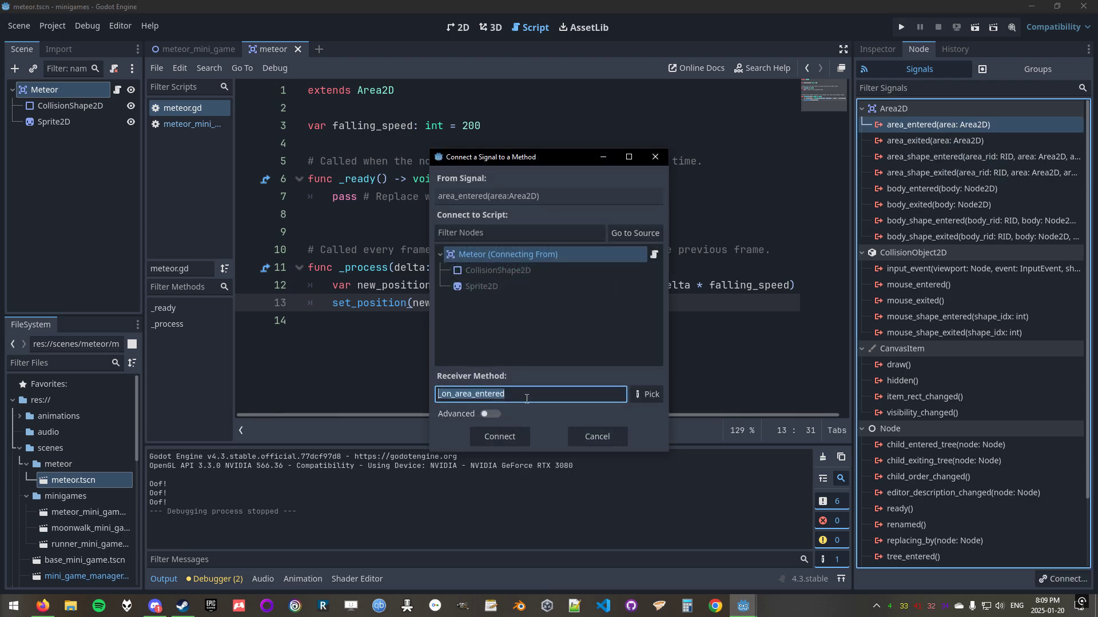
{"action": "left_click", "coordinate": [509, 438]}
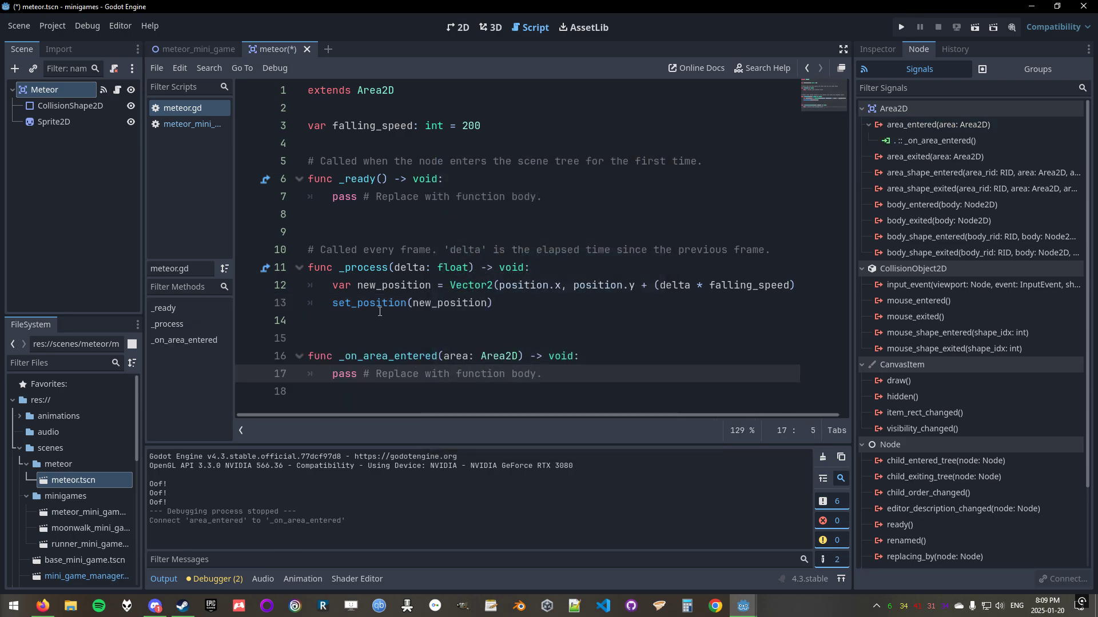
Replace the placeholder line in _on_area_entered with queue_free() and save the meteor scene.
{"action": "left_click_drag", "start_coordinate": [544, 374], "coordinate": [333, 374]}
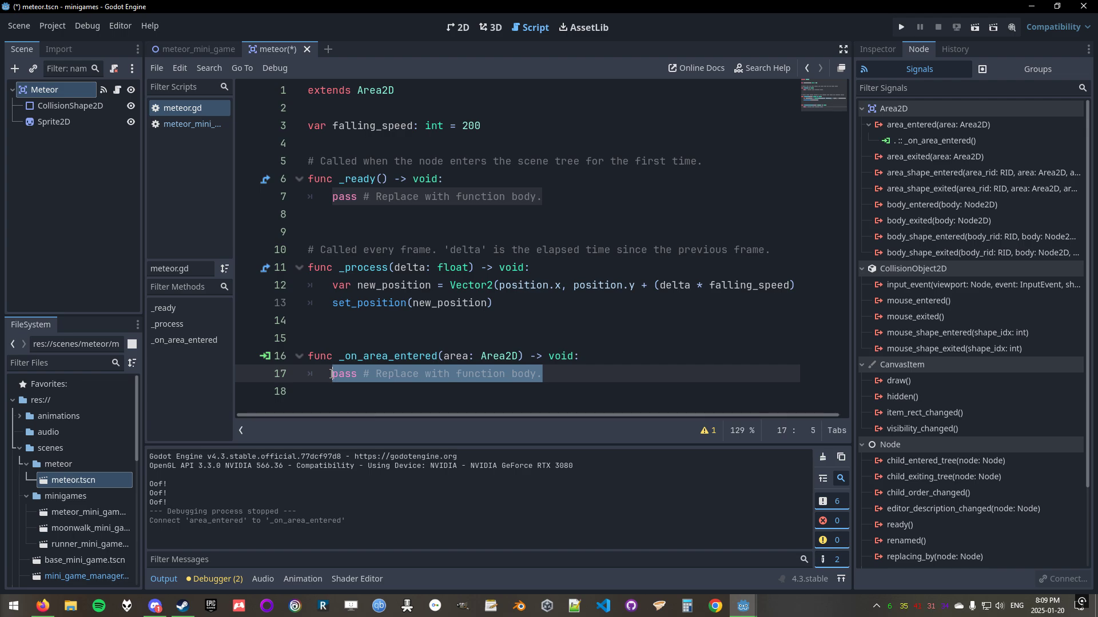
{"action": "type", "text": "queue"}
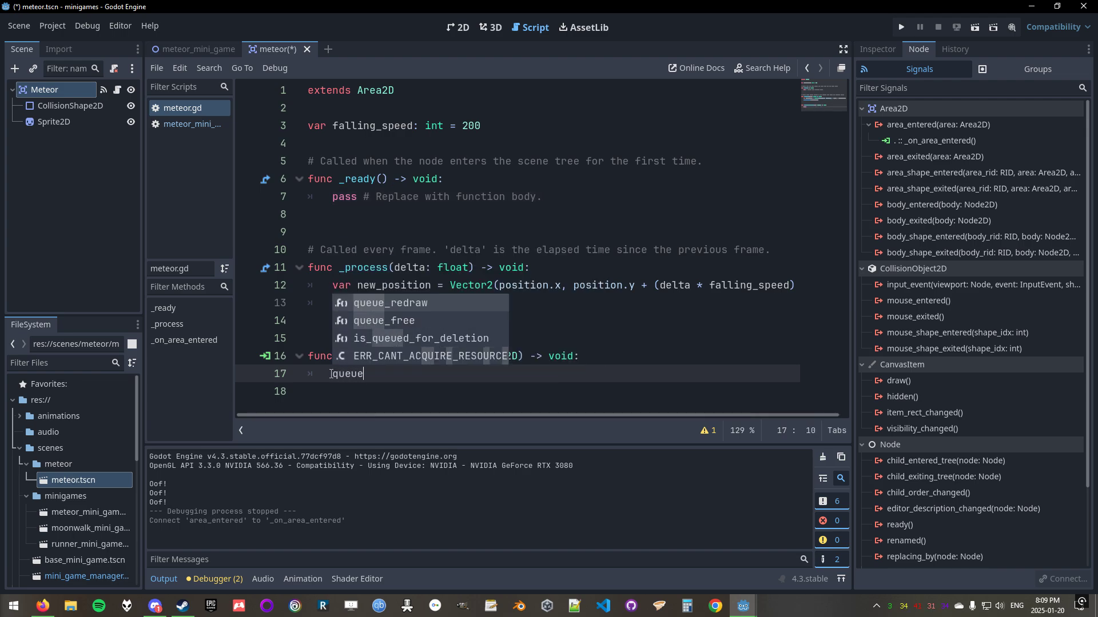
{"action": "type", "text": "_fre"}
{"action": "key", "text": "Return"}
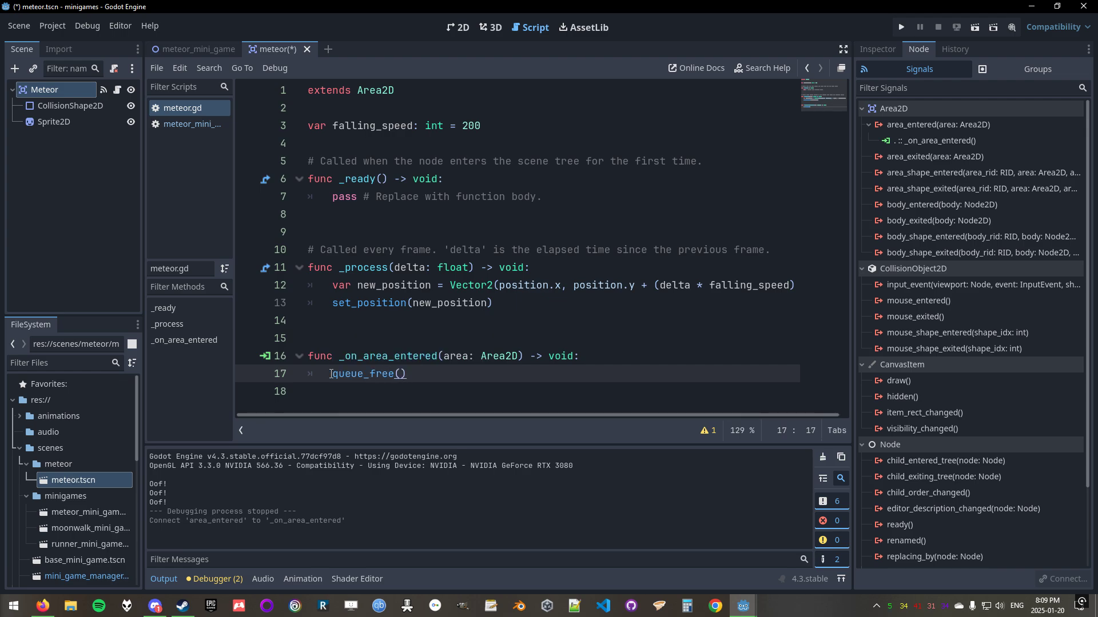
{"action": "left_click", "coordinate": [343, 375]}
{"action": "key", "text": "ctrl+s"}
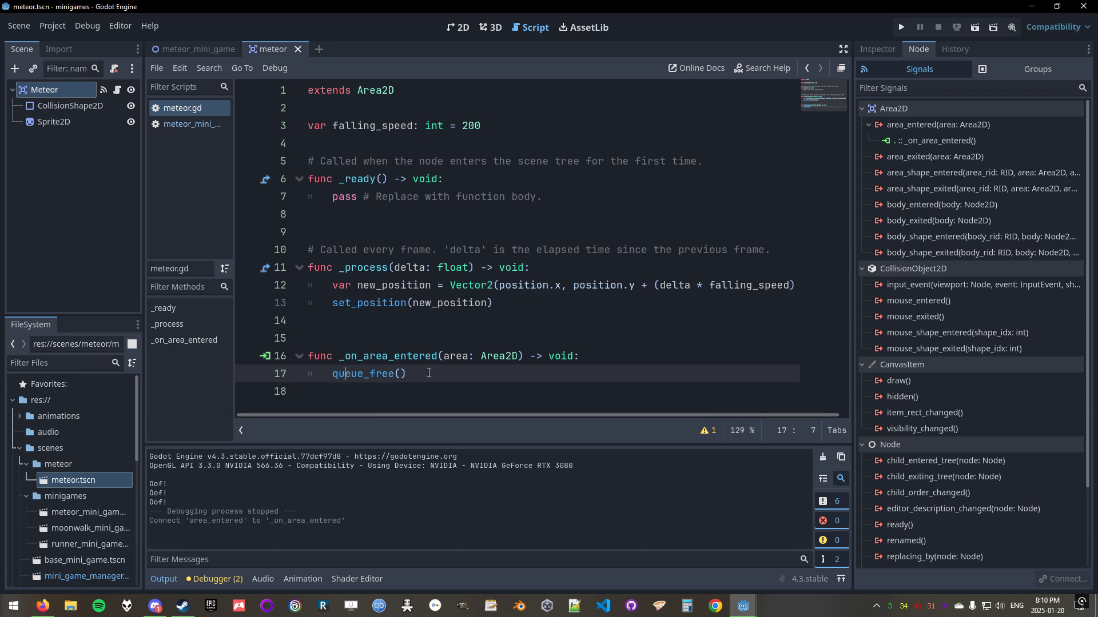
Read the built-in documentation of the queue_free() method and close it.
{"action": "left_click_drag", "start_coordinate": [429, 373], "coordinate": [333, 375]}
{"action": "left_click", "coordinate": [407, 376]}
{"action": "left_click", "coordinate": [383, 375], "text": "ctrl"}
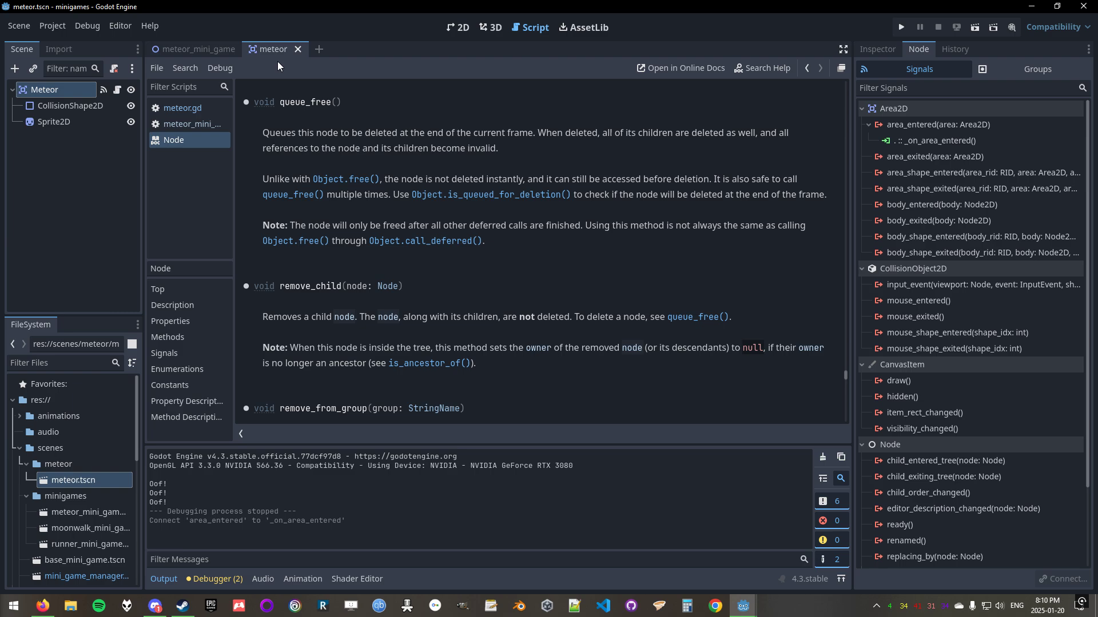
{"action": "middle_click", "coordinate": [204, 141]}
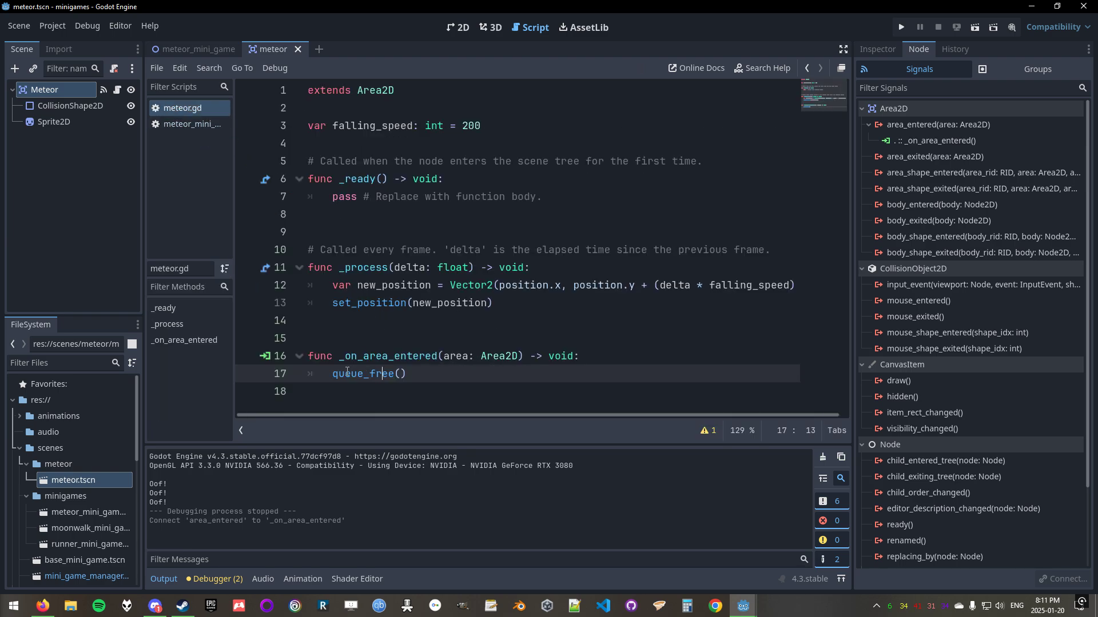
Open the built-in Area2D class documentation from the _on_area_entered parameter type and read its description.
{"action": "key", "text": "Home"}
{"action": "left_click", "coordinate": [496, 357]}
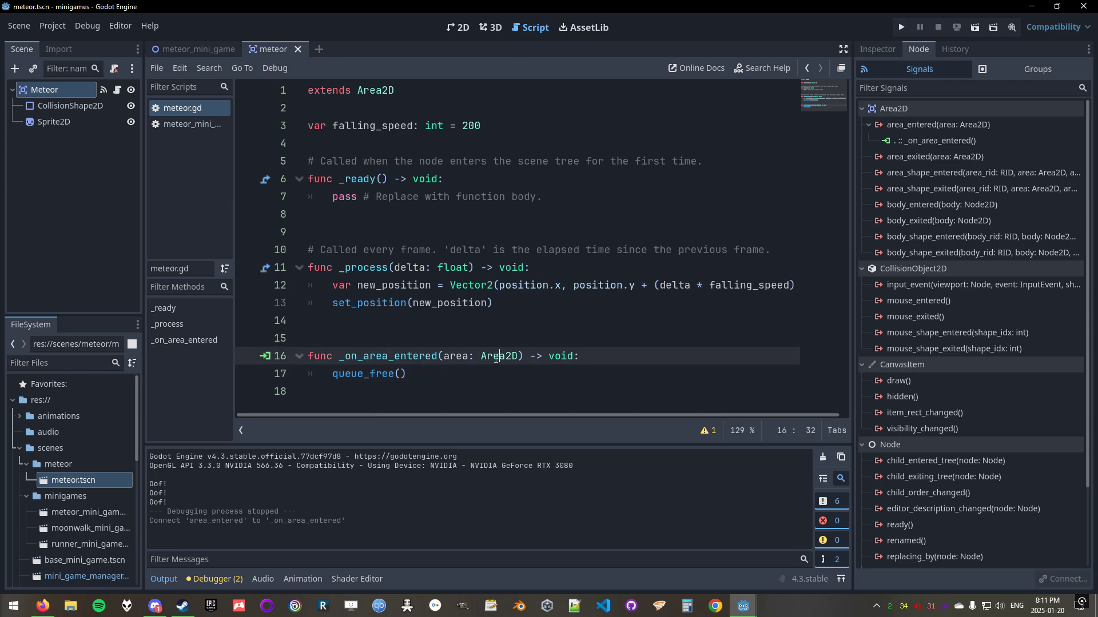
{"action": "left_click", "coordinate": [496, 356], "text": "ctrl"}
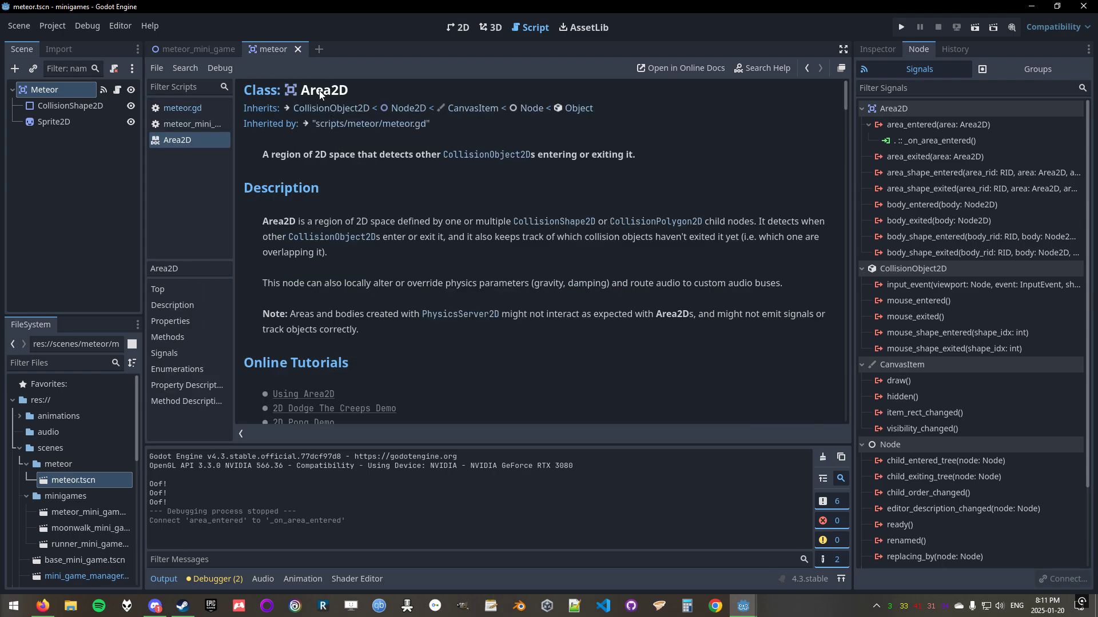
{"action": "left_click_drag", "start_coordinate": [275, 188], "coordinate": [593, 328]}
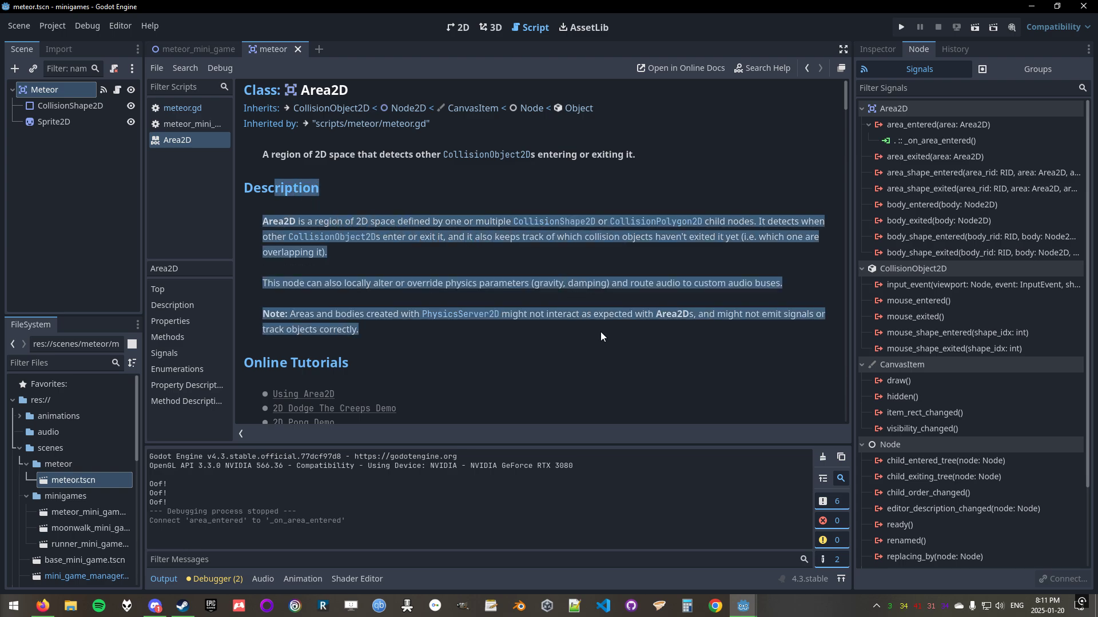
Look through the Area2D documentation's sections, from Description to Method Descriptions, review Methods and the area_entered signal, and close the page.
{"action": "left_click", "coordinate": [601, 336]}
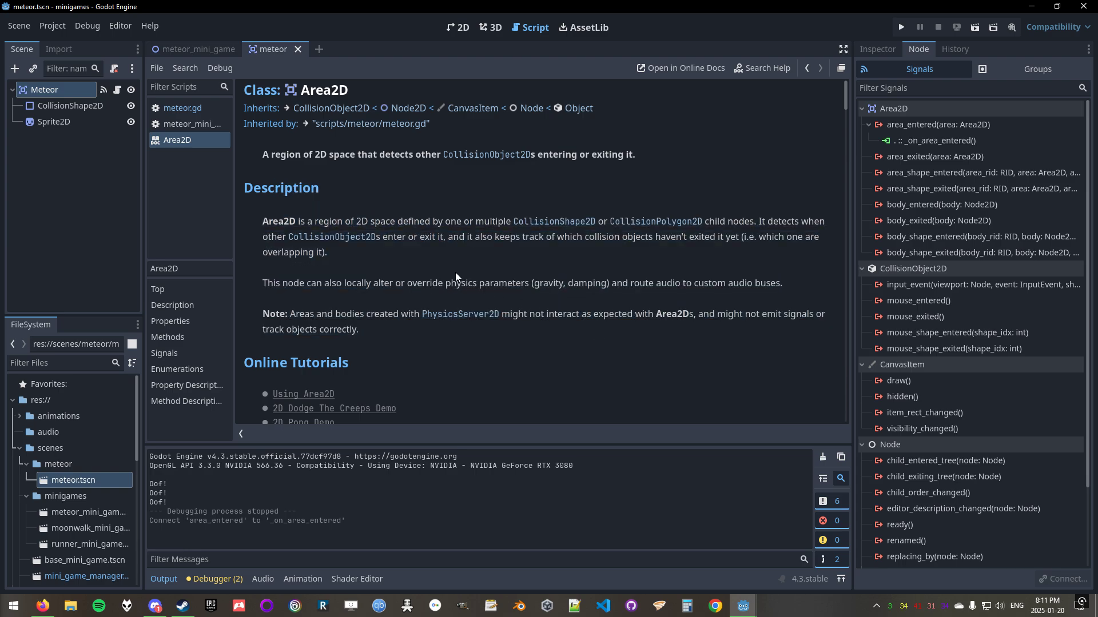
{"action": "left_click", "coordinate": [189, 304]}
{"action": "left_click", "coordinate": [186, 321]}
{"action": "left_click", "coordinate": [184, 337]}
{"action": "left_click", "coordinate": [181, 353]}
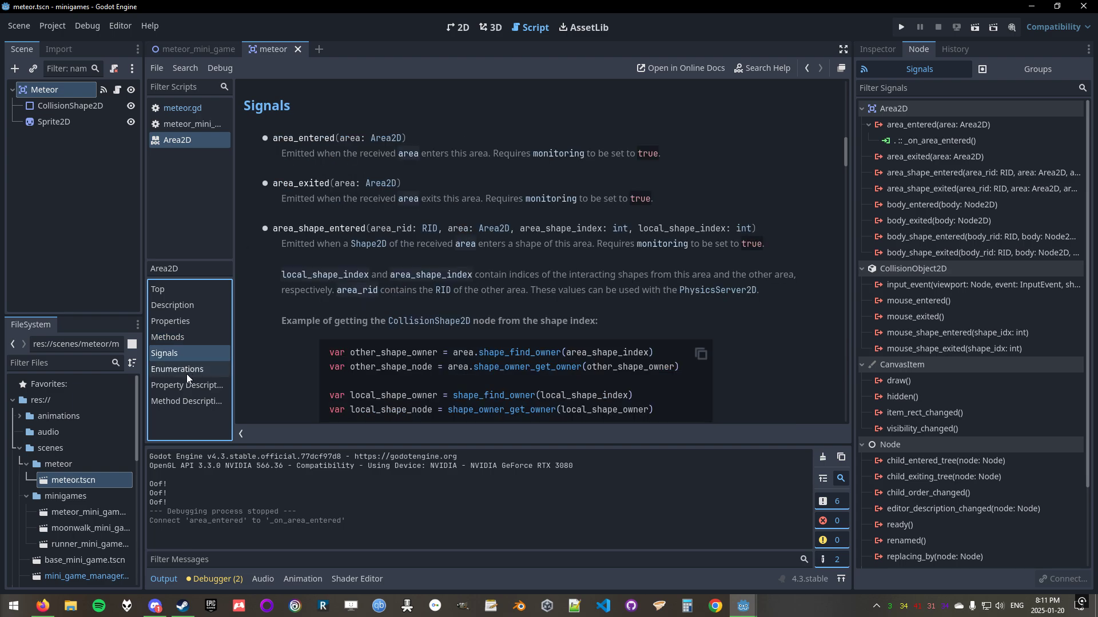
{"action": "left_click", "coordinate": [186, 370]}
{"action": "left_click", "coordinate": [188, 386]}
{"action": "left_click", "coordinate": [193, 403]}
{"action": "left_click", "coordinate": [181, 334]}
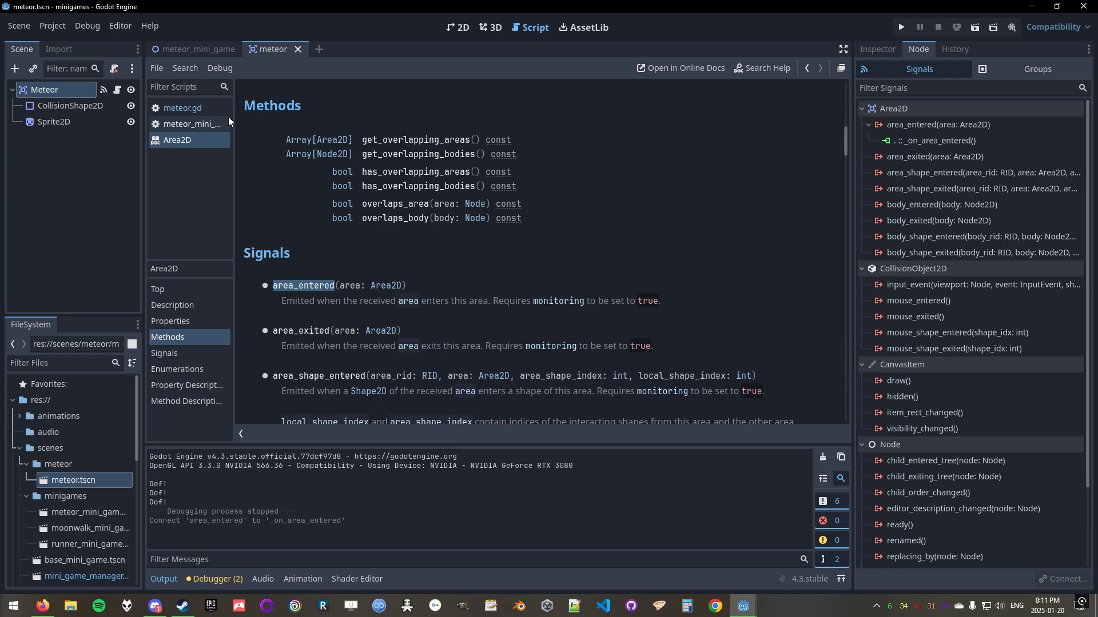
{"action": "left_click", "coordinate": [325, 190]}
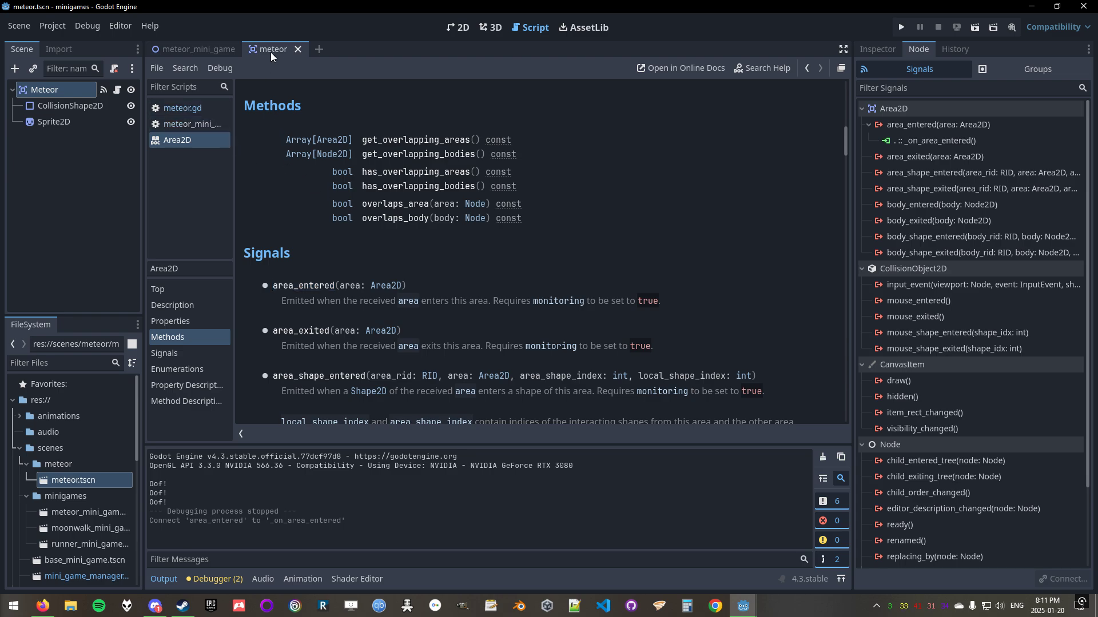
{"action": "middle_click", "coordinate": [198, 139]}
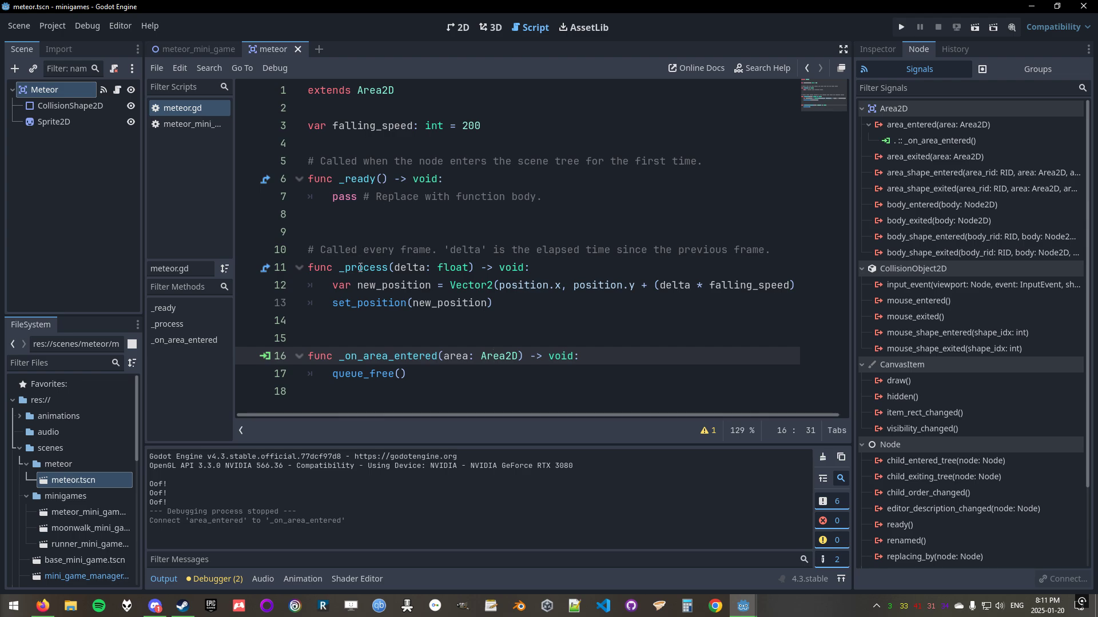
{"action": "left_click", "coordinate": [360, 267]}
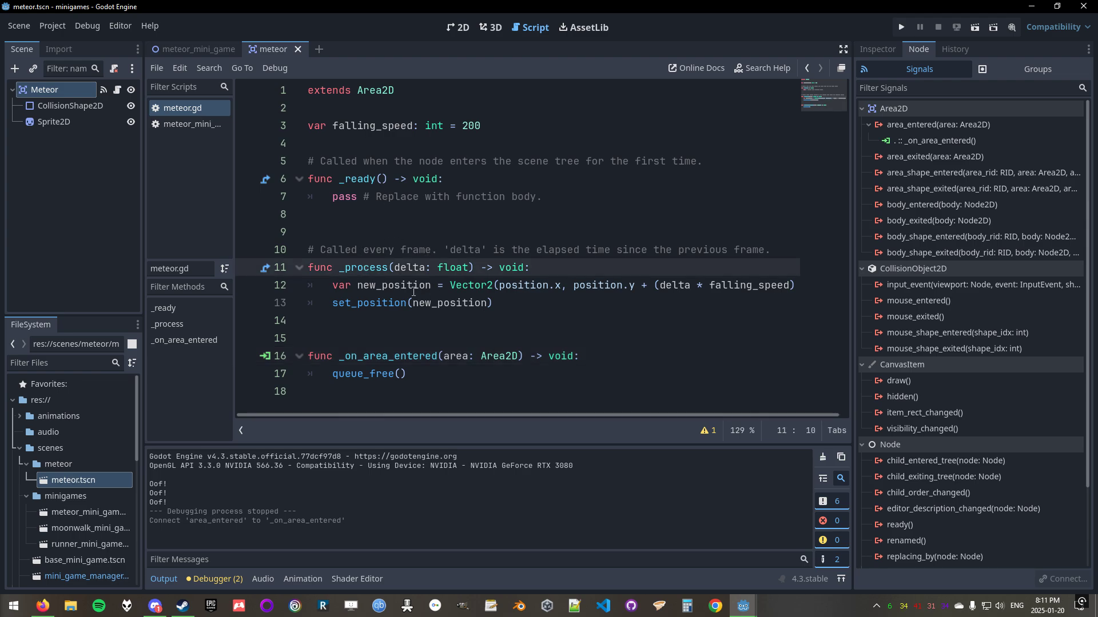
{"action": "left_click", "coordinate": [331, 267]}
{"action": "left_click", "coordinate": [345, 90]}
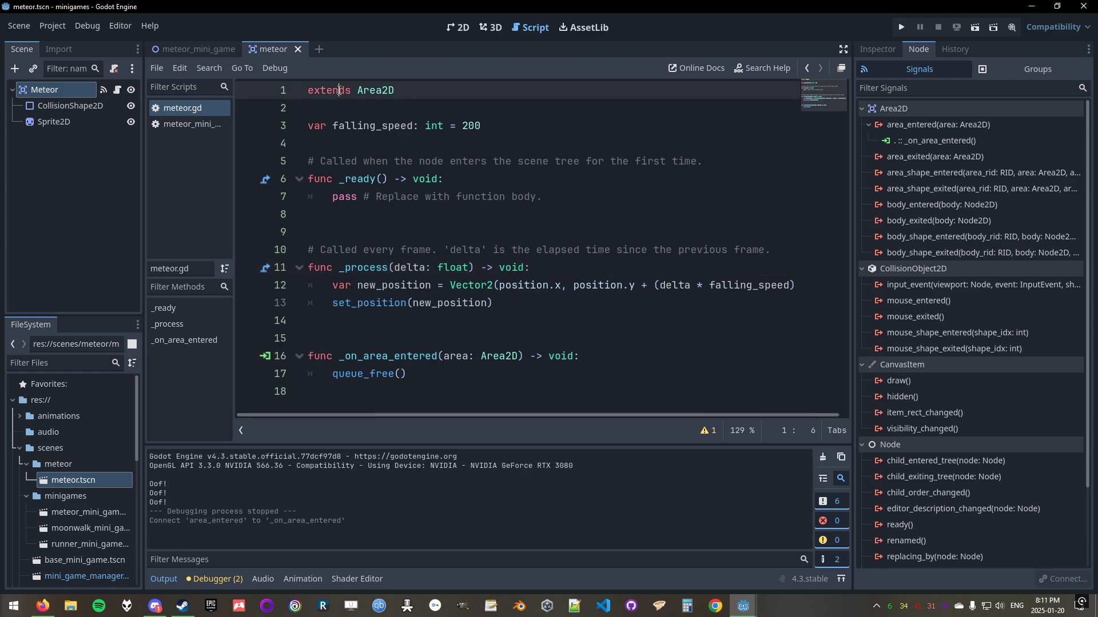
Review the movement and area-entered code in meteor.gd, and consult the Vector2 class reference before closing it.
{"action": "double_click", "coordinate": [330, 91]}
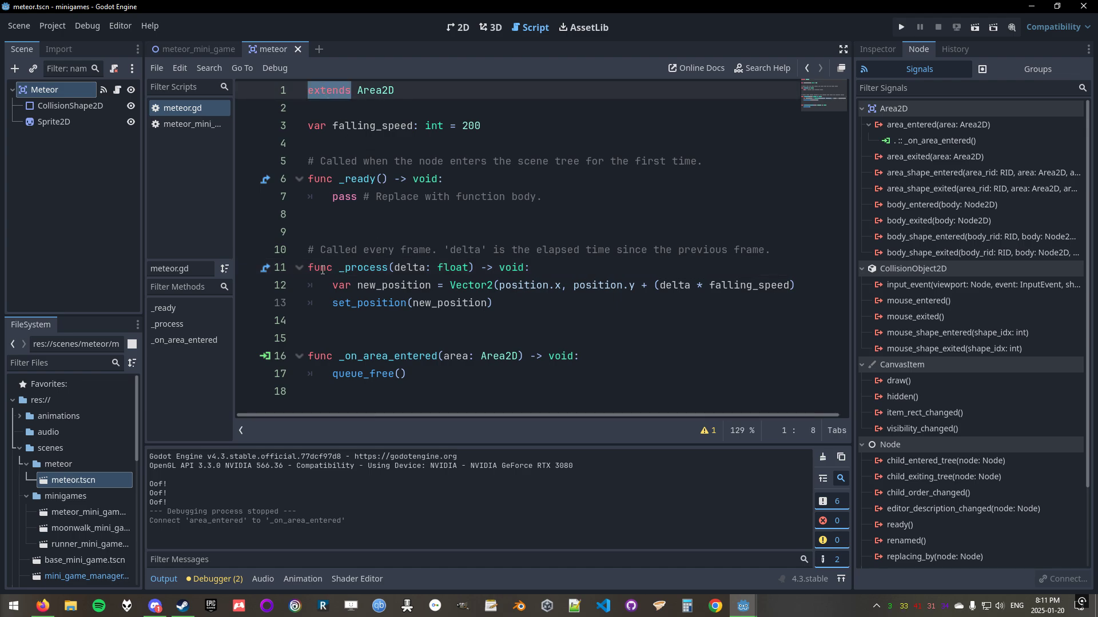
{"action": "left_click", "coordinate": [322, 270]}
{"action": "left_click", "coordinate": [344, 287]}
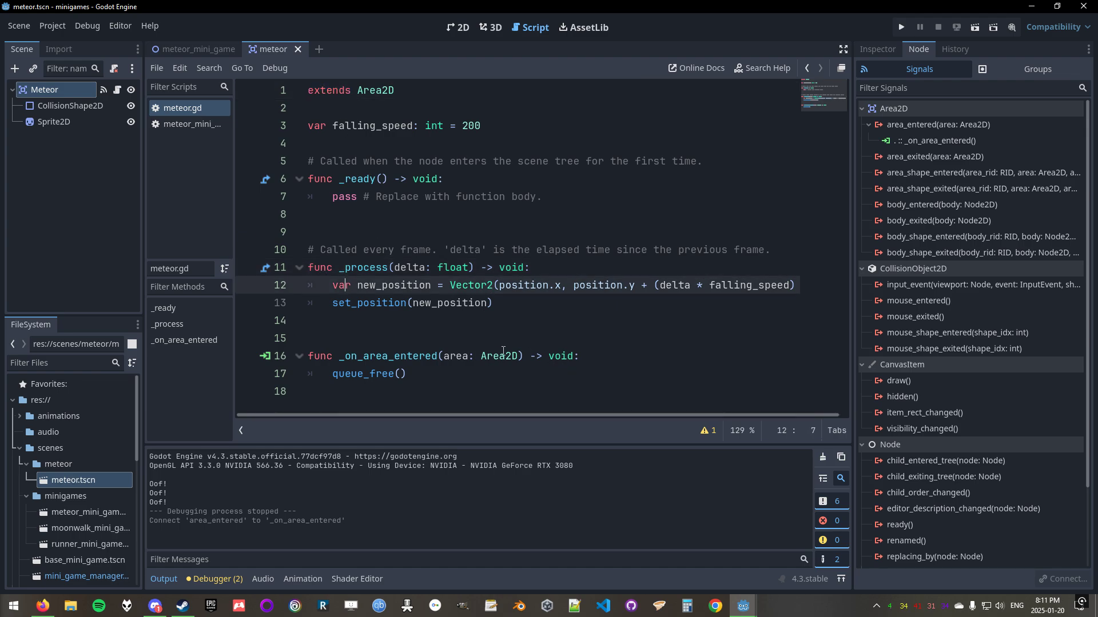
{"action": "left_click", "coordinate": [458, 355]}
{"action": "double_click", "coordinate": [458, 356]}
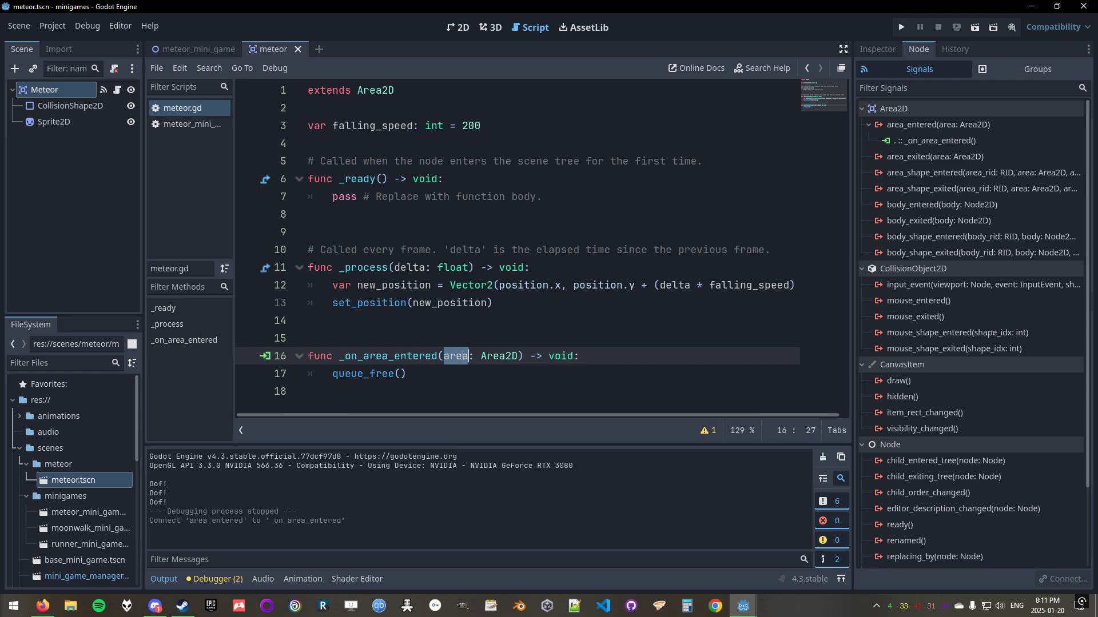
{"action": "left_click", "coordinate": [463, 356]}
{"action": "double_click", "coordinate": [398, 285]}
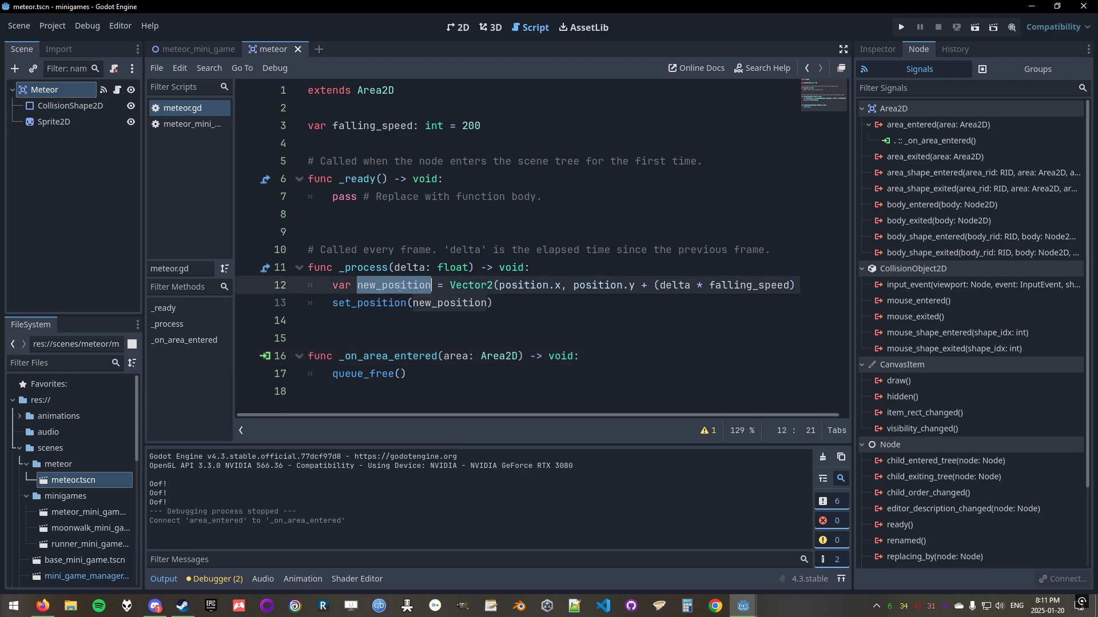
{"action": "left_click", "coordinate": [399, 284]}
{"action": "left_click", "coordinate": [478, 286], "text": "ctrl"}
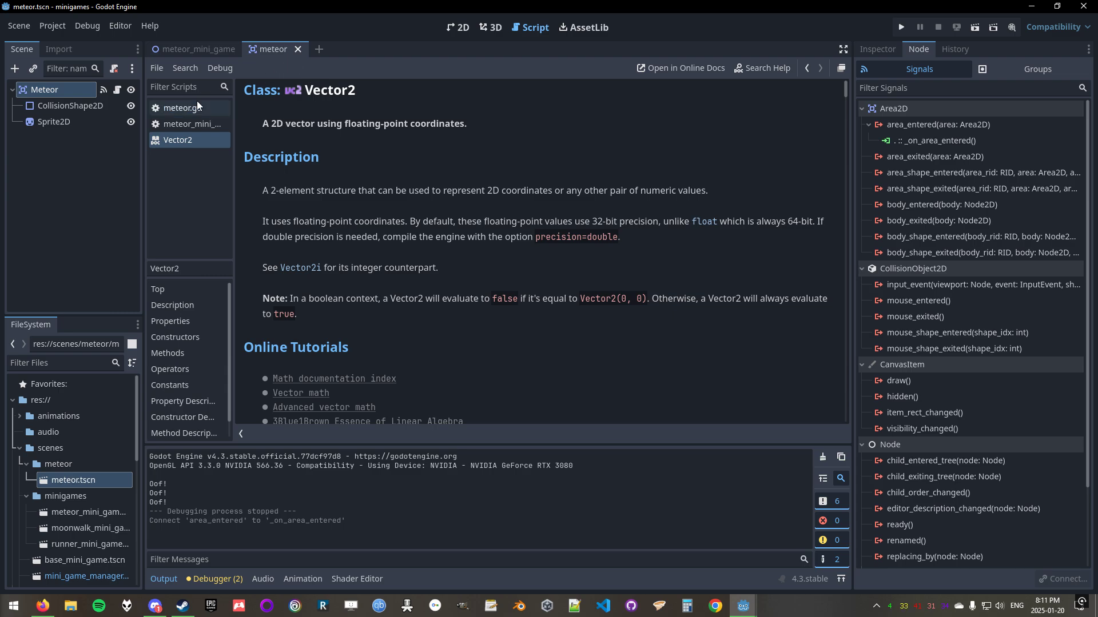
{"action": "middle_click", "coordinate": [187, 139]}
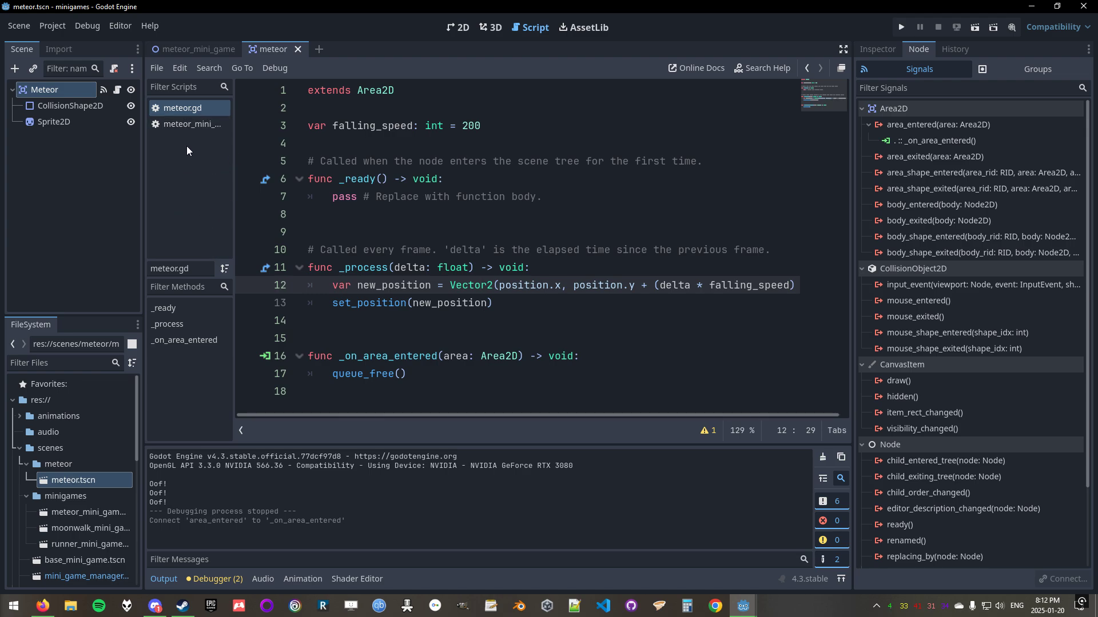
Close the meteor_mini_game script, leaving only meteor.gd in the open scripts.
{"action": "right_click", "coordinate": [194, 126]}
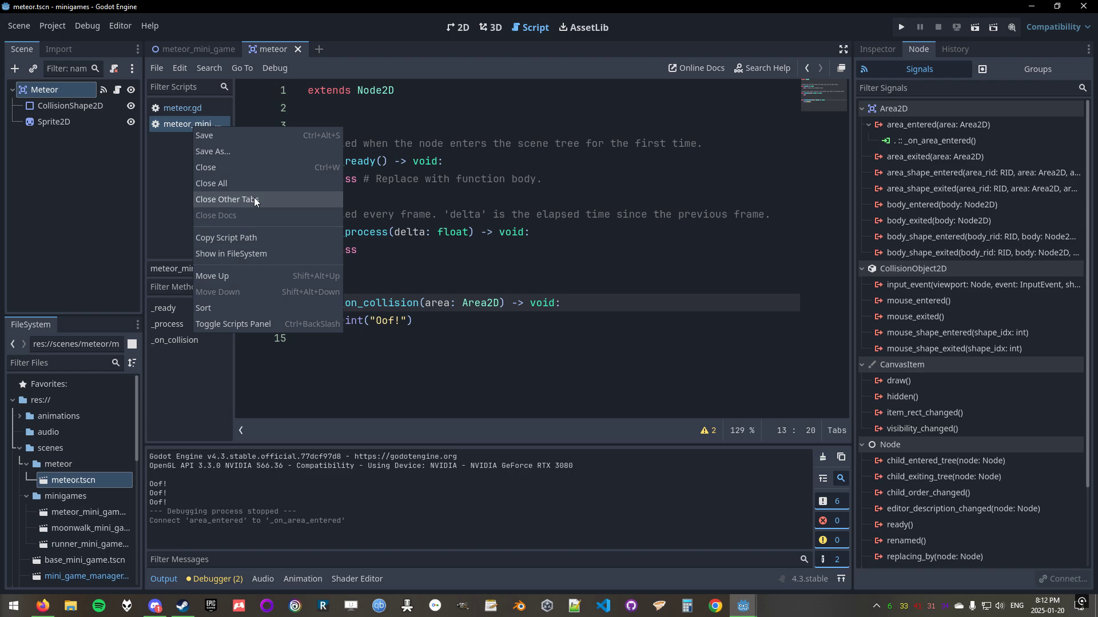
{"action": "left_click", "coordinate": [152, 190]}
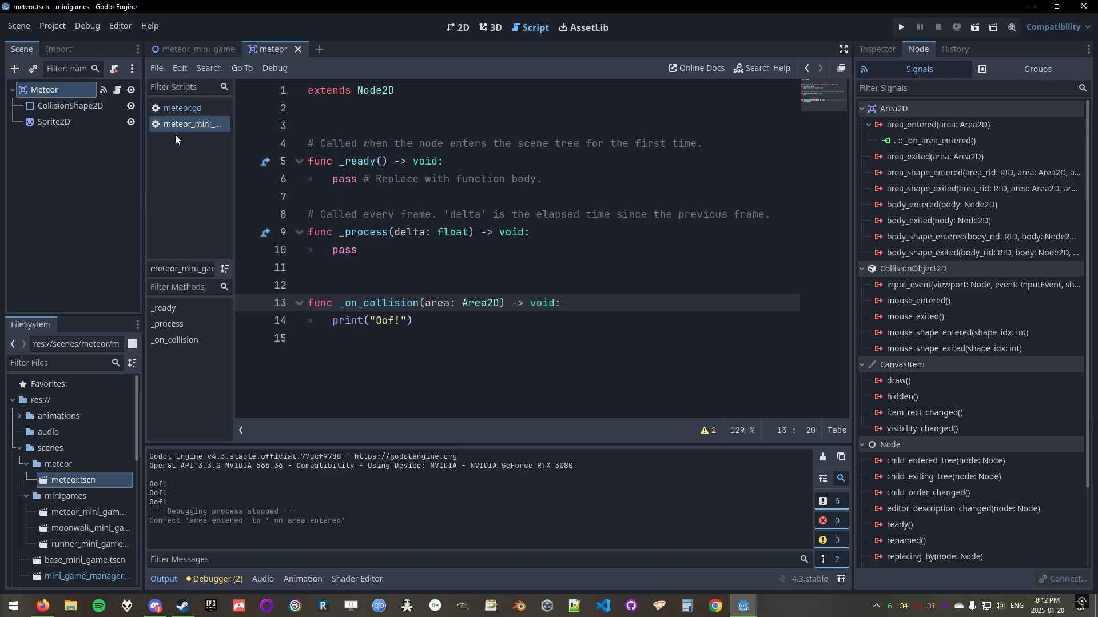
{"action": "middle_click", "coordinate": [191, 124]}
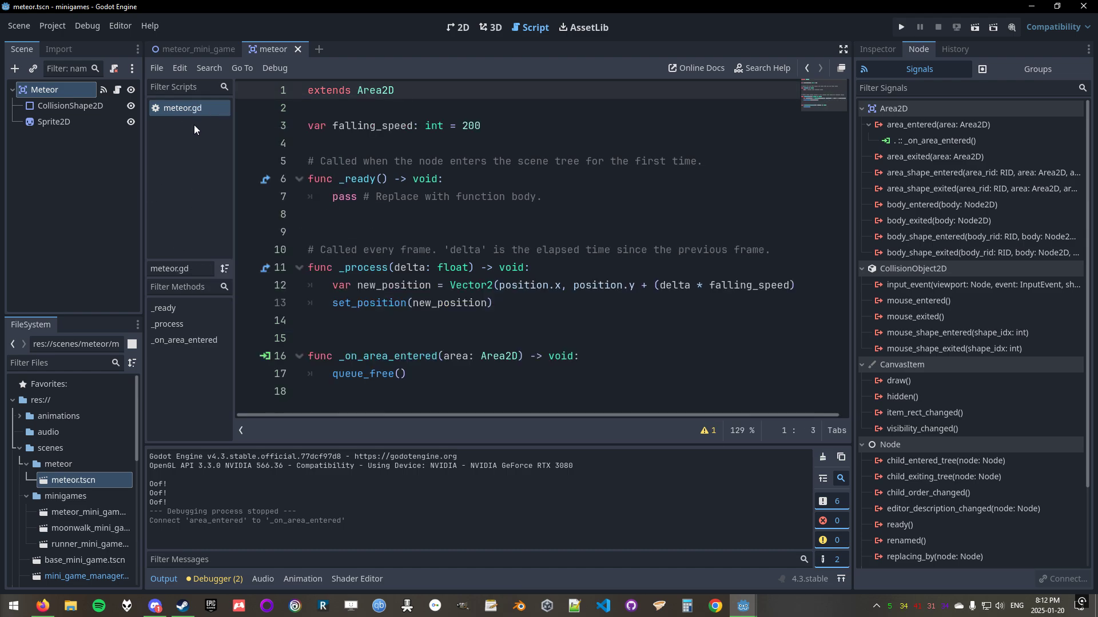
Open the script attached to the MeteorMiniGame root node and compare it with meteor.gd.
{"action": "double_click", "coordinate": [88, 512]}
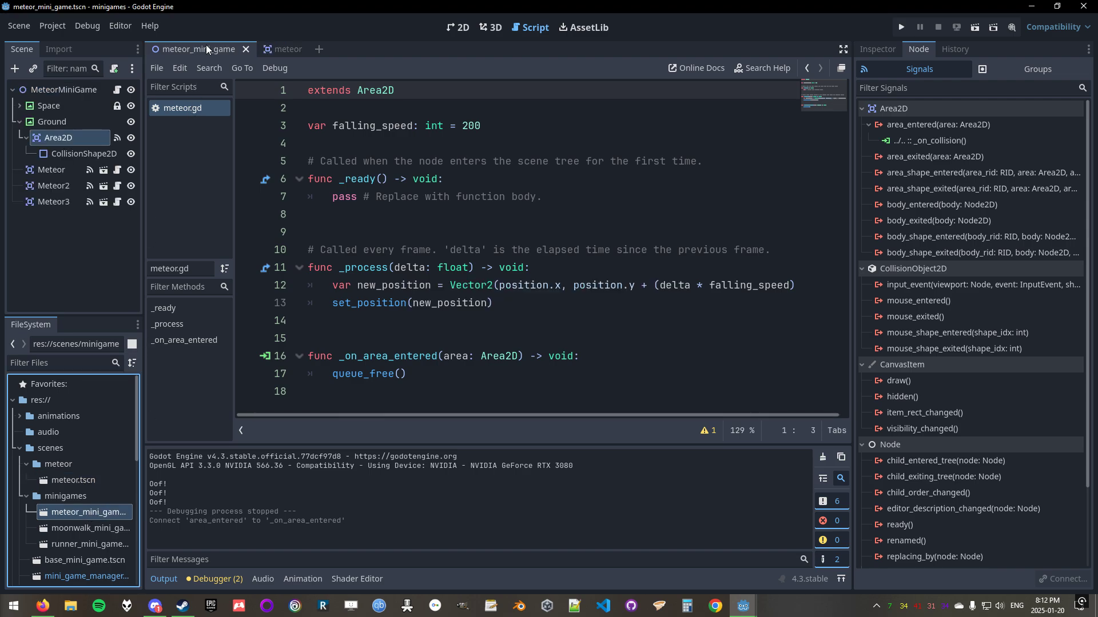
{"action": "left_click", "coordinate": [117, 90]}
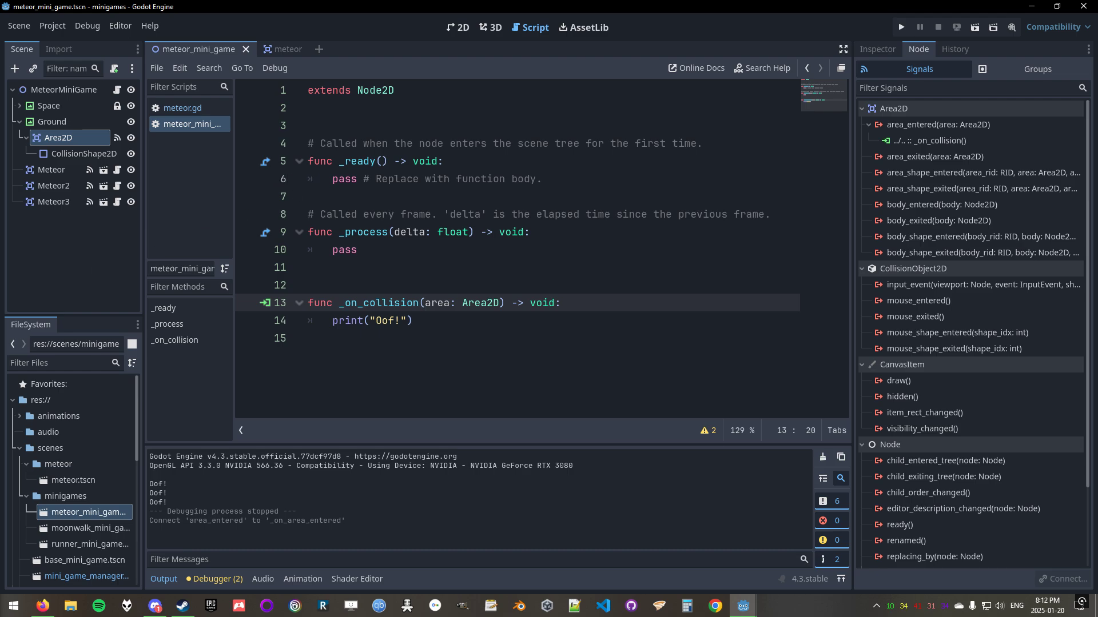
{"action": "left_click", "coordinate": [281, 50]}
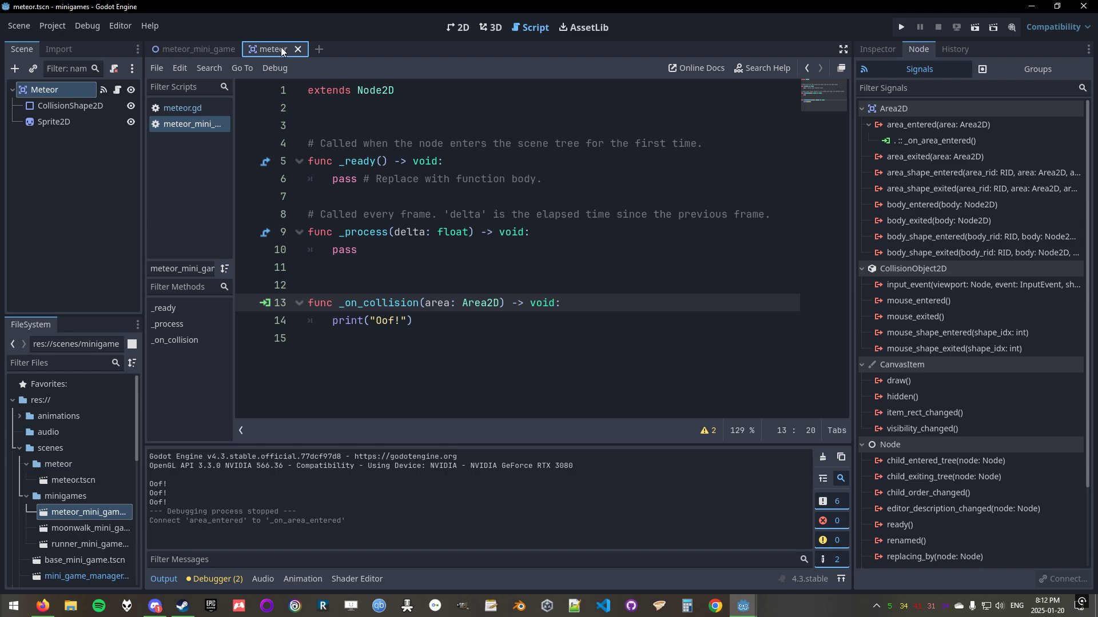
{"action": "left_click", "coordinate": [182, 107]}
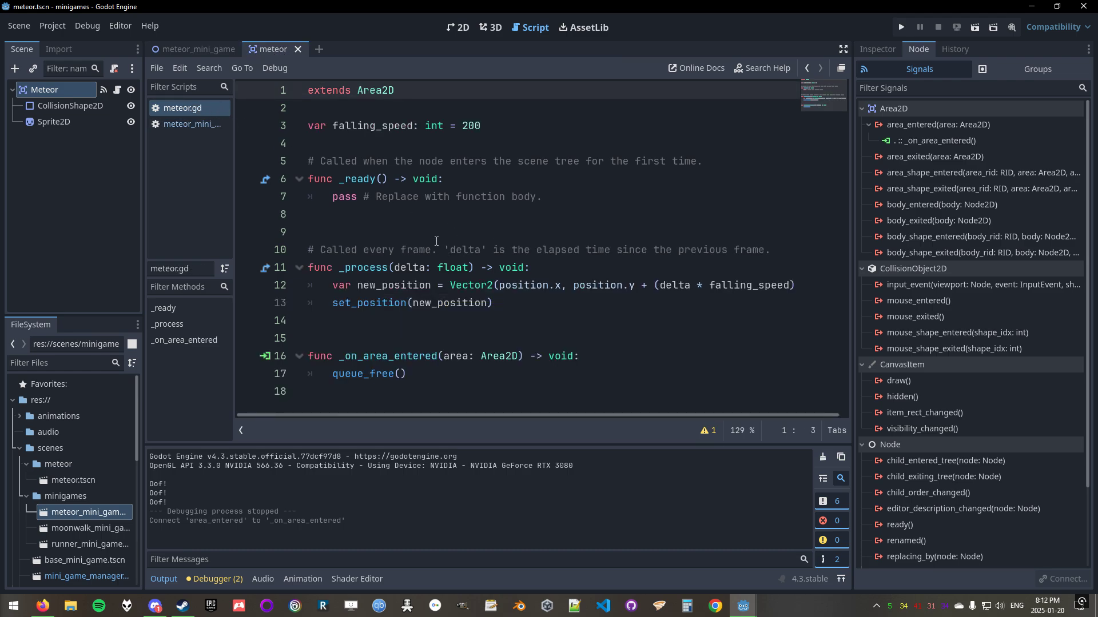
{"action": "left_click", "coordinate": [194, 125]}
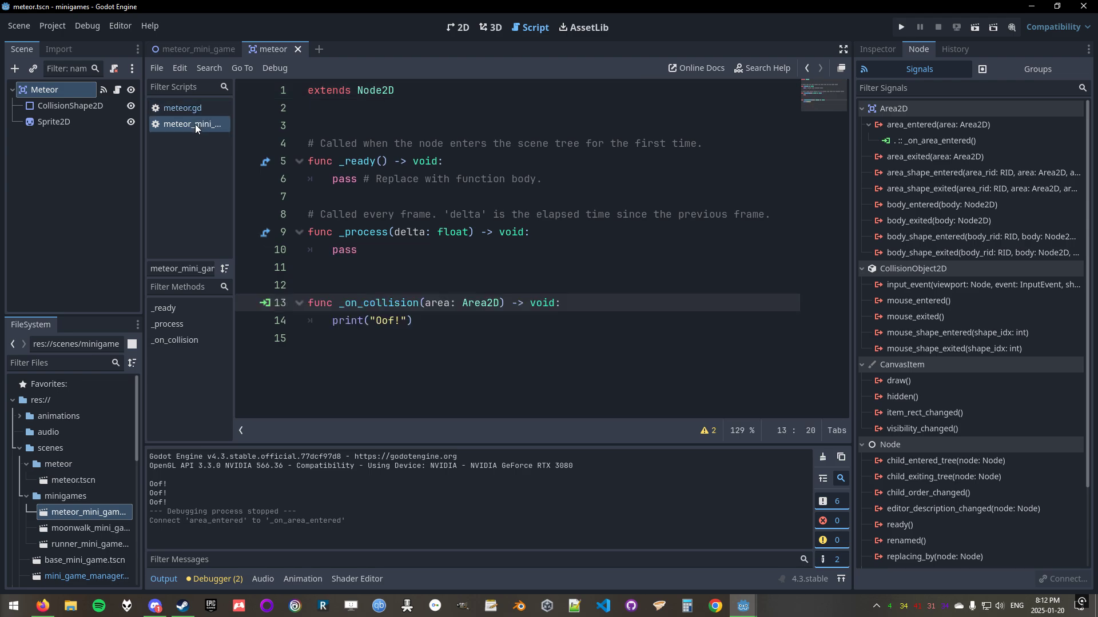
Try to begin an area method call on a new first line inside the _on_collision function, and erase it.
{"action": "left_click", "coordinate": [419, 325]}
{"action": "double_click", "coordinate": [416, 304]}
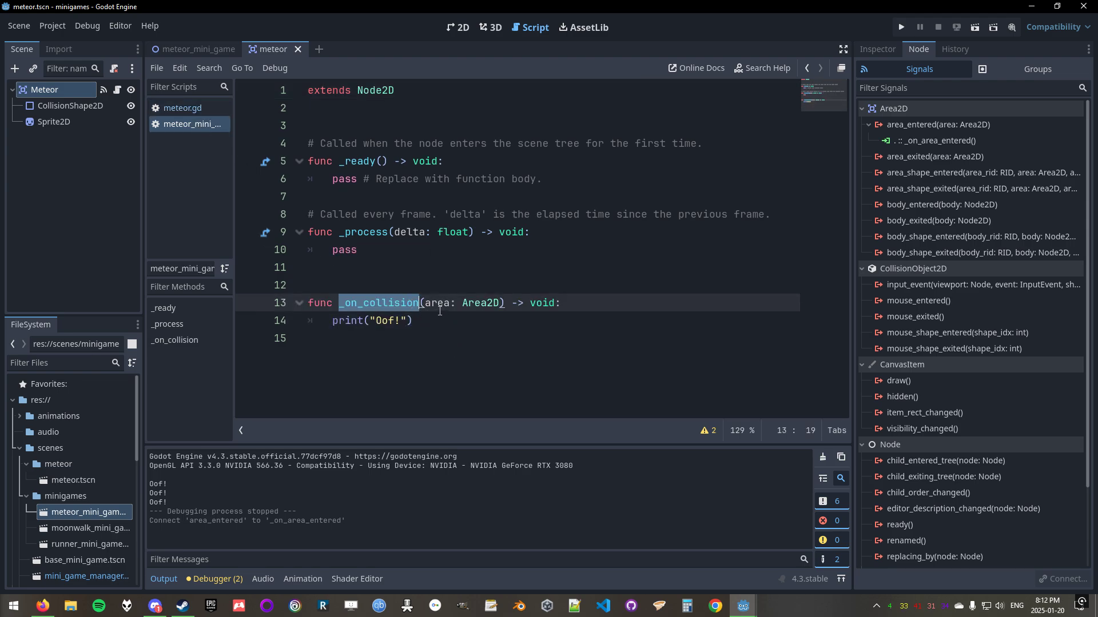
{"action": "left_click", "coordinate": [583, 306]}
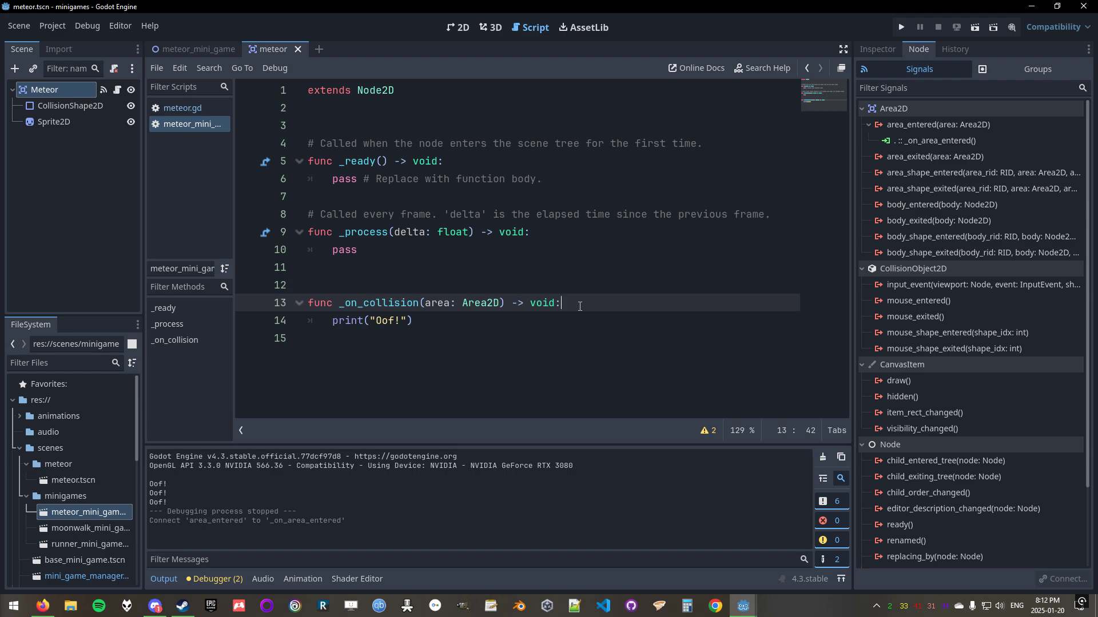
{"action": "key", "text": "Return"}
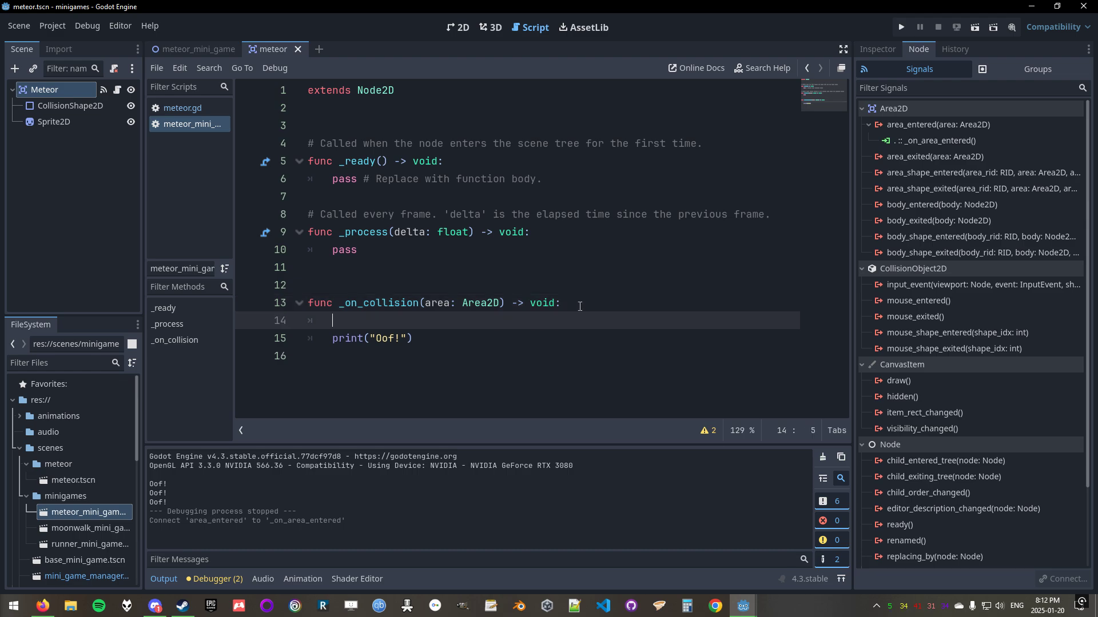
{"action": "type", "text": "area.u"}
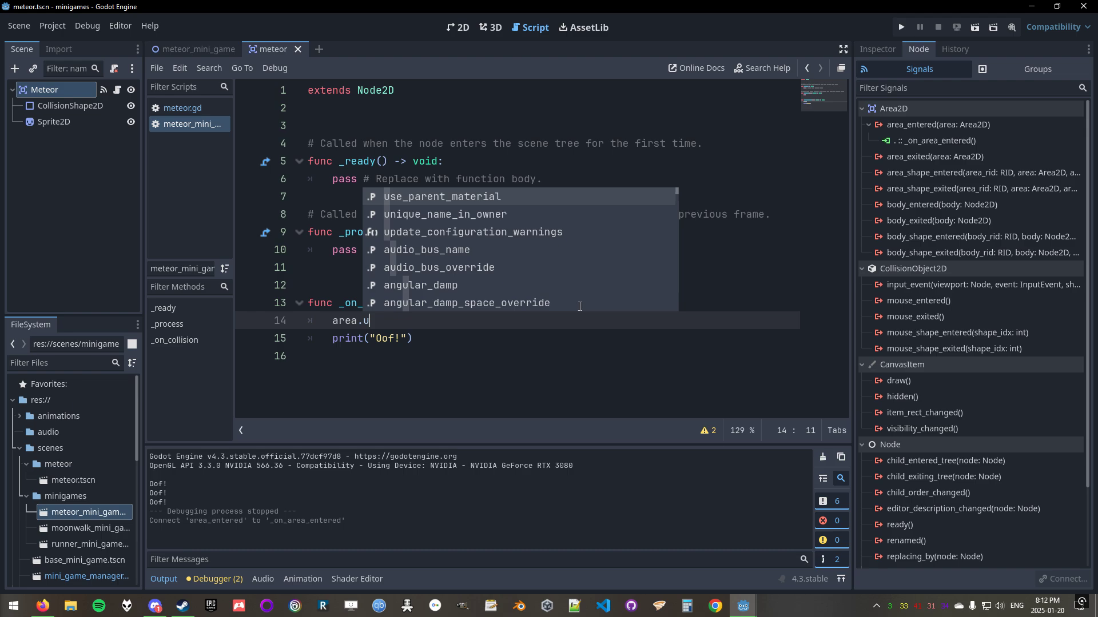
{"action": "key", "text": "BackSpace"}
{"action": "type", "text": "que"}
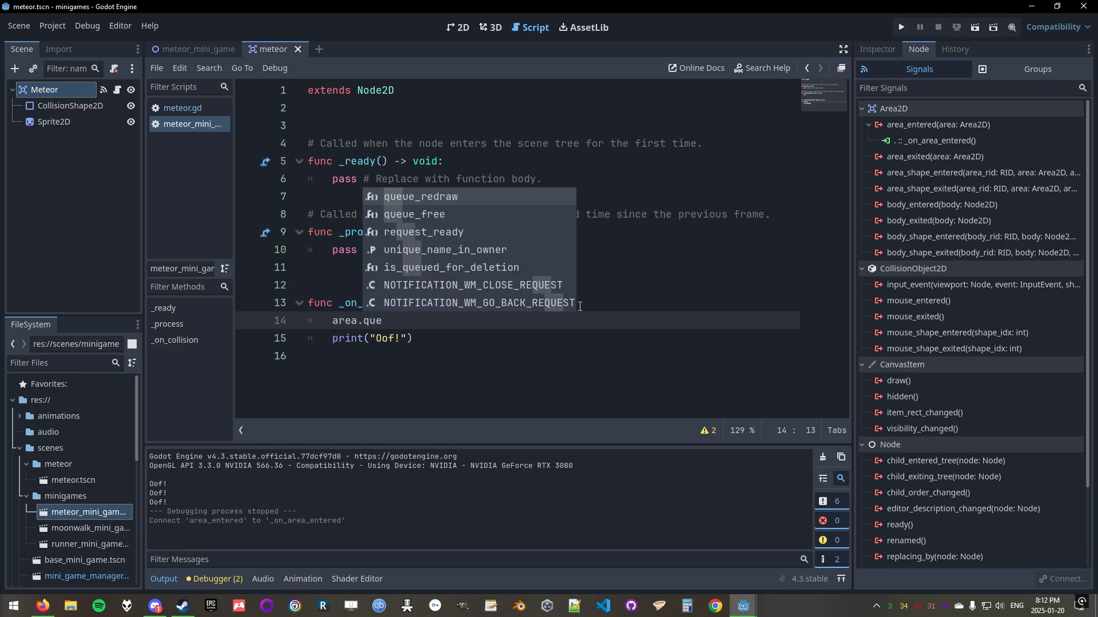
{"action": "key", "text": "BackSpace"}
{"action": "key", "text": "BackSpace"}
{"action": "key", "text": "BackSpace"}
{"action": "key", "text": "BackSpace"}
{"action": "key", "text": "BackSpace"}
{"action": "key", "text": "BackSpace"}
{"action": "key", "text": "BackSpace"}
{"action": "key", "text": "BackSpace"}
{"action": "key", "text": "BackSpace"}
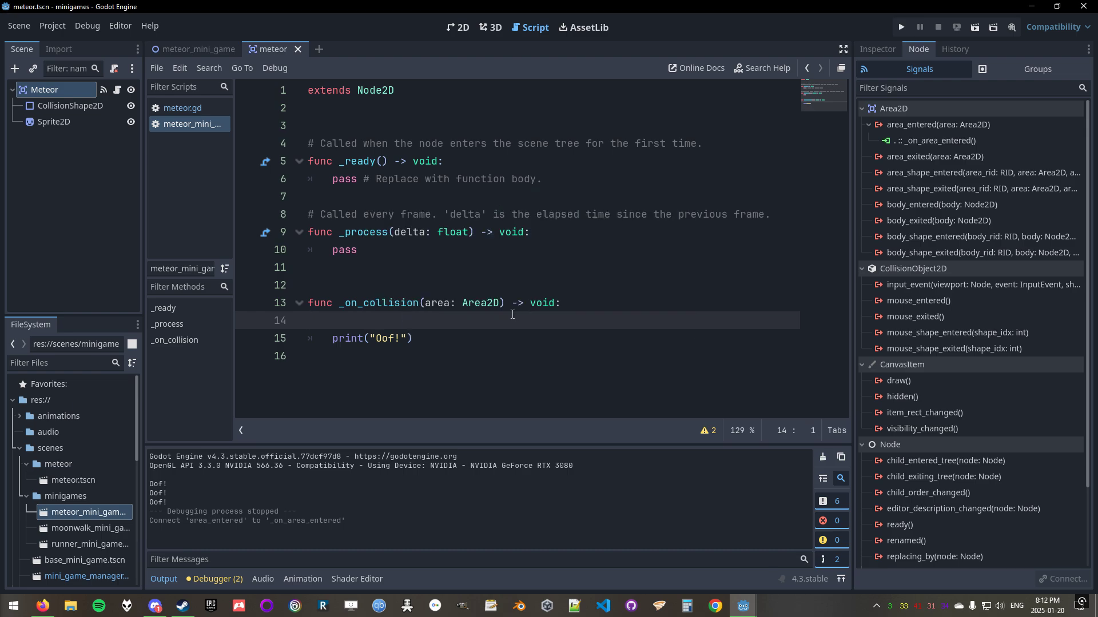
Test-run the meteor scene on its own, close the game window and show the scene in the 2D view.
{"action": "key", "text": "F6"}
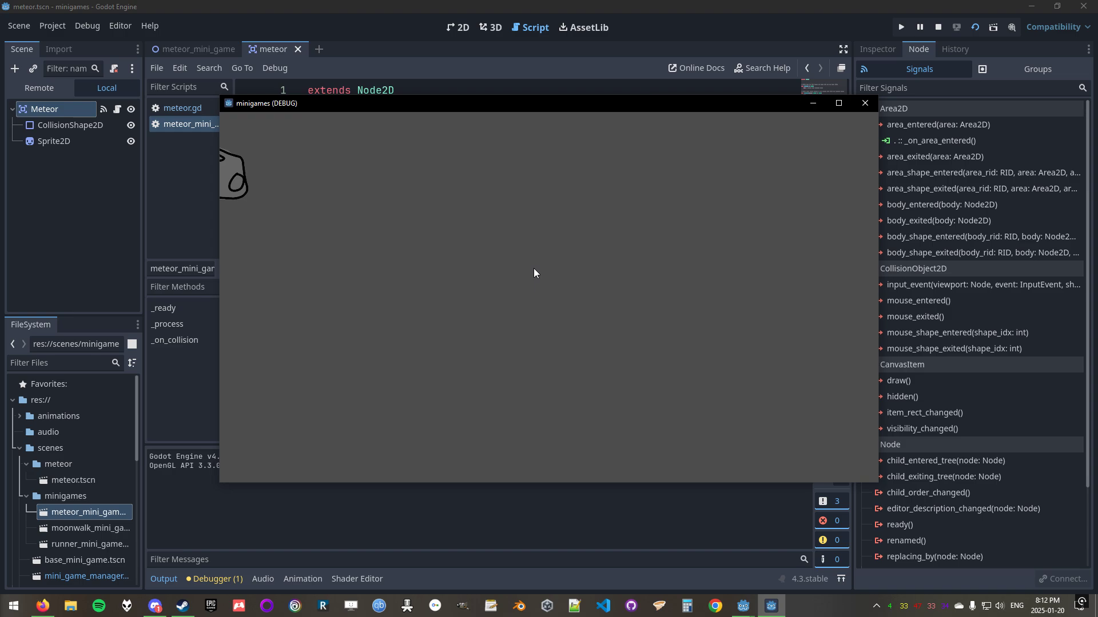
{"action": "left_click", "coordinate": [863, 103]}
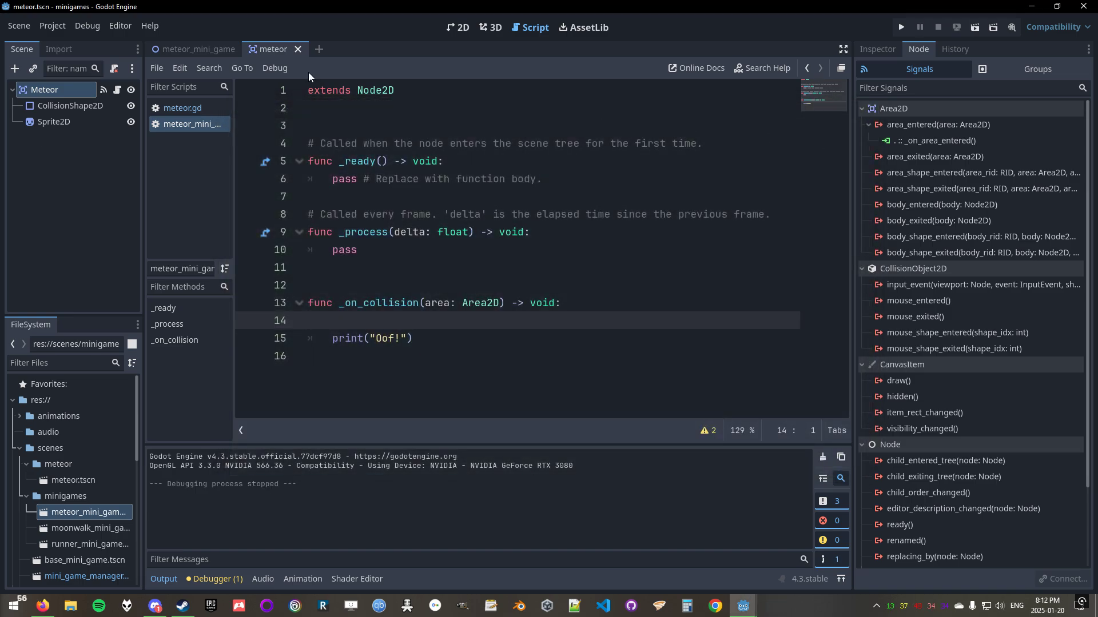
{"action": "left_click", "coordinate": [281, 49]}
{"action": "left_click", "coordinate": [462, 28]}
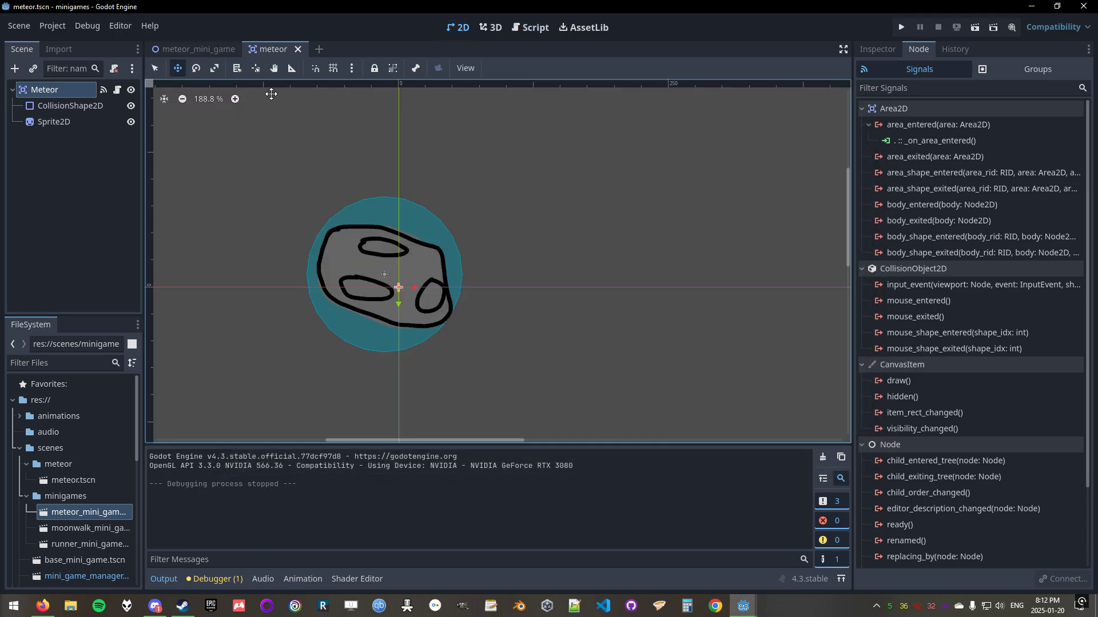
Test-run the meteor_mini_game scene to watch the falling meteors, and close the game window.
{"action": "left_click", "coordinate": [198, 49]}
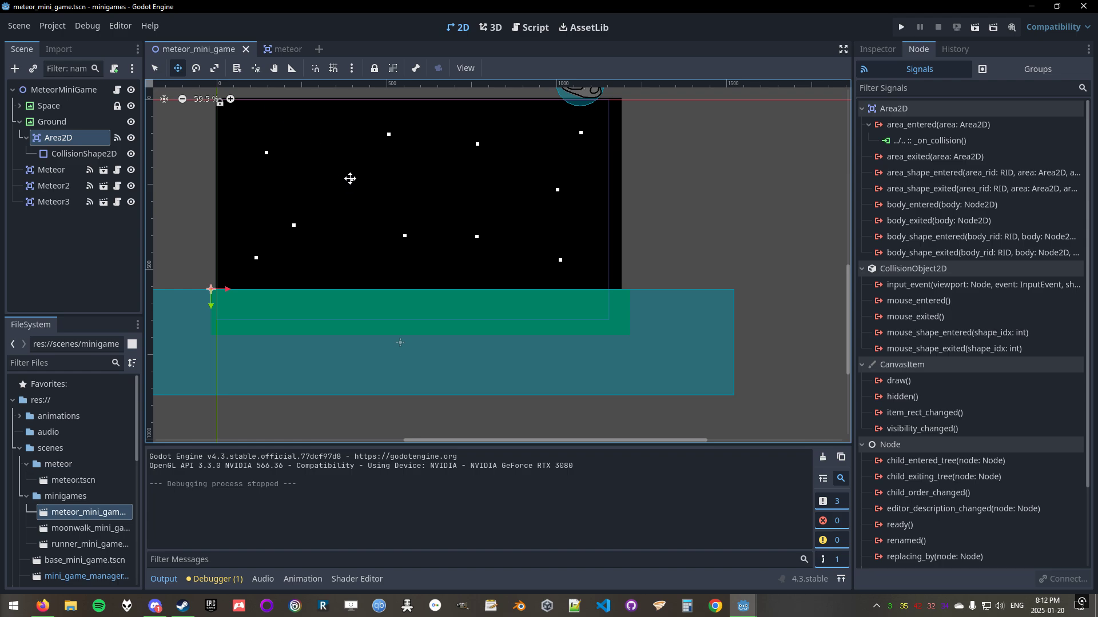
{"action": "key", "text": "F6"}
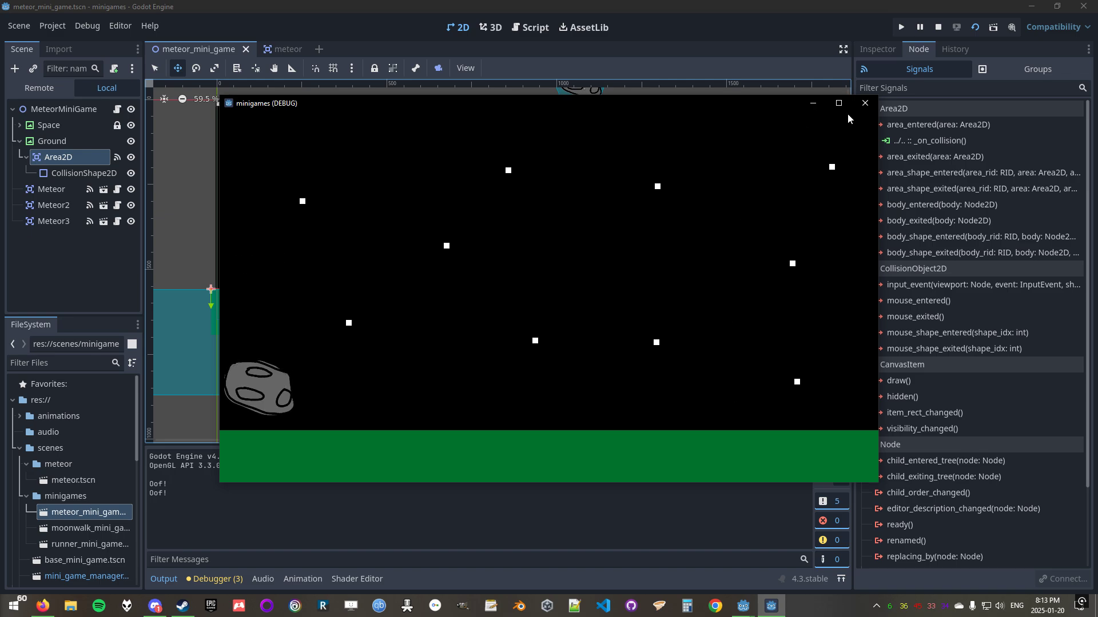
{"action": "left_click", "coordinate": [863, 103]}
Try to add a queue call on area above the print line in _on_collision, and remove the whole added line.
{"action": "left_click", "coordinate": [281, 49]}
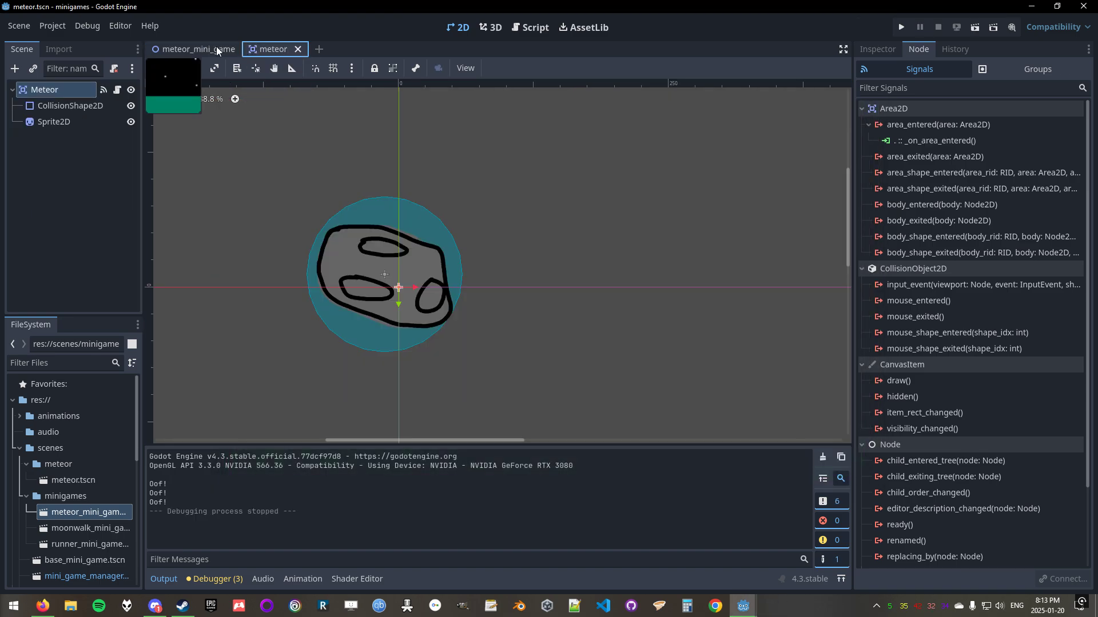
{"action": "left_click", "coordinate": [217, 50]}
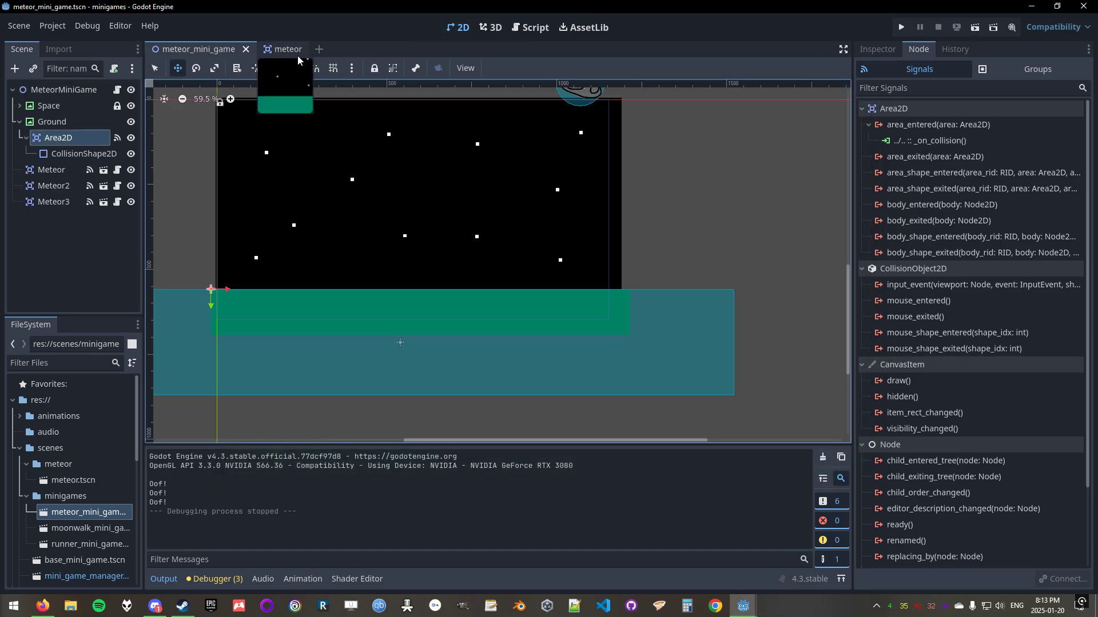
{"action": "left_click", "coordinate": [526, 30]}
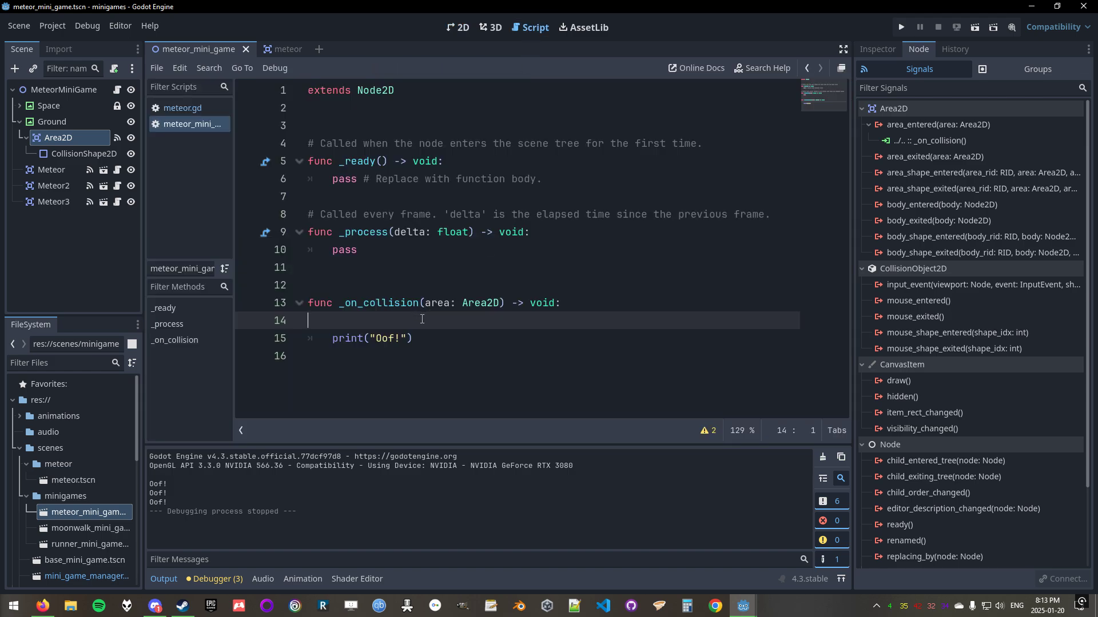
{"action": "key", "text": "Tab"}
{"action": "type", "text": "area"}
{"action": "left_click", "coordinate": [395, 337]}
{"action": "double_click", "coordinate": [437, 303]}
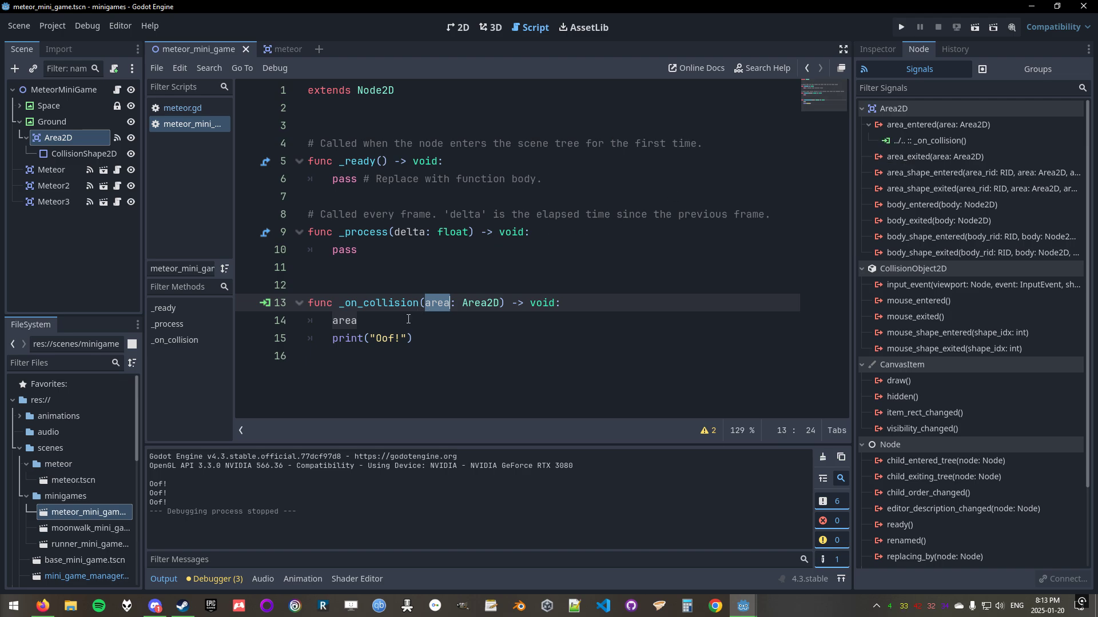
{"action": "left_click", "coordinate": [409, 318]}
{"action": "type", "text": ".queu"}
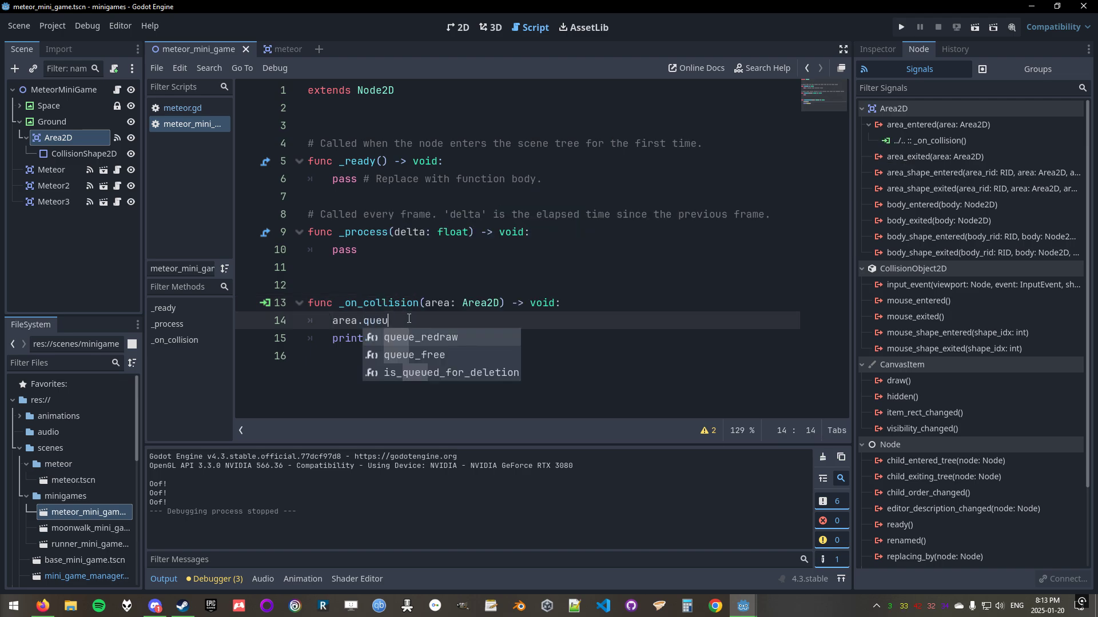
{"action": "key", "text": "Return"}
{"action": "key", "text": "ctrl+z"}
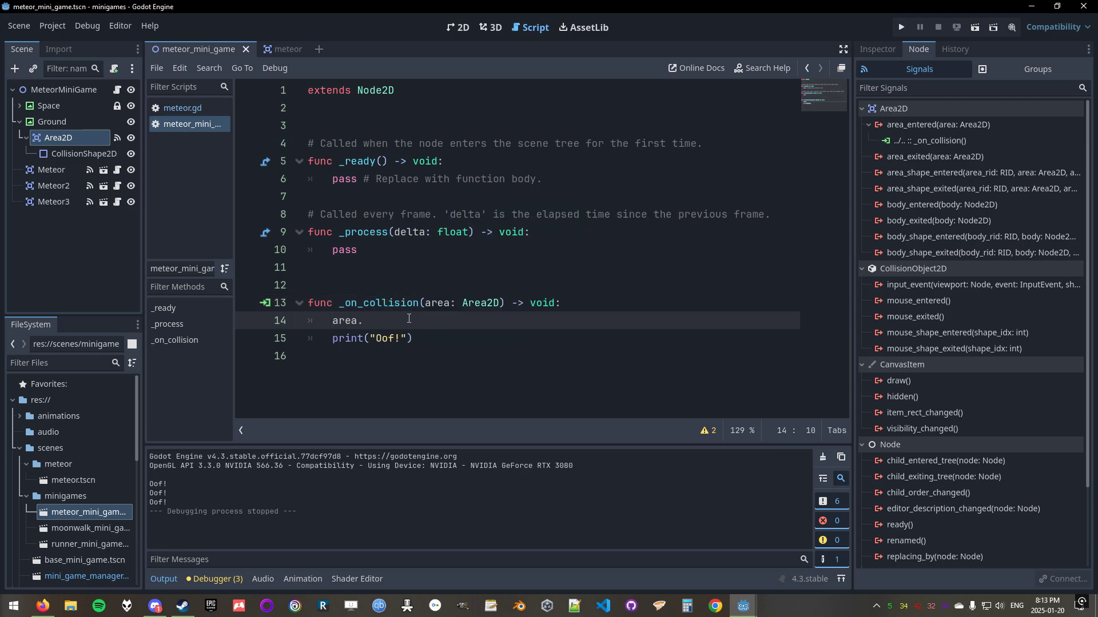
{"action": "left_click_drag", "start_coordinate": [409, 318], "coordinate": [291, 320]}
{"action": "key", "text": "BackSpace"}
{"action": "key", "text": "BackSpace"}
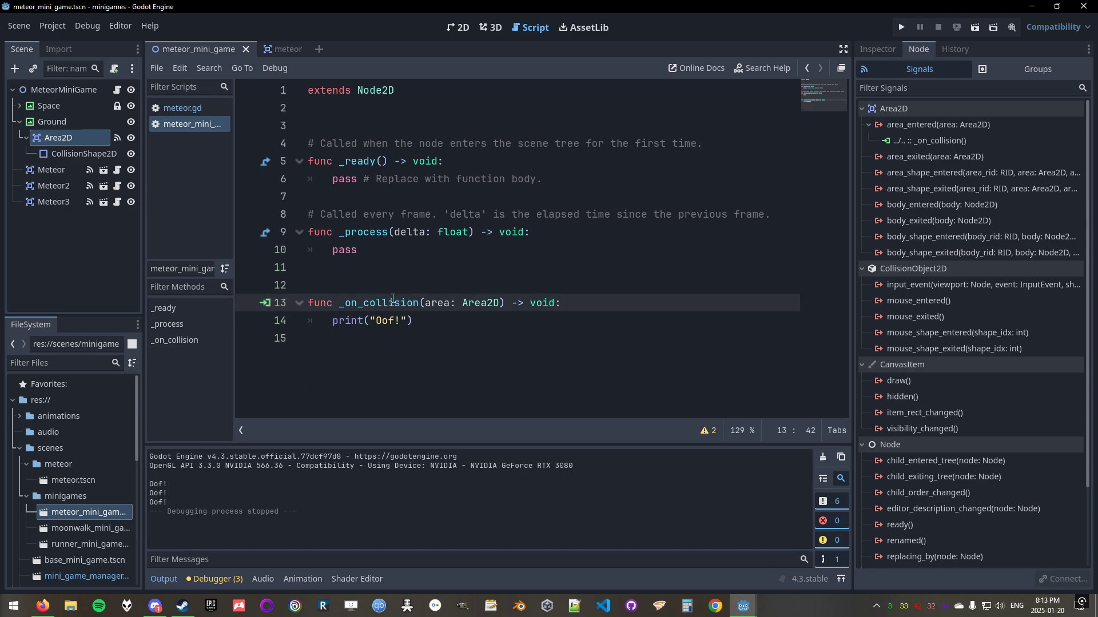
{"action": "left_click", "coordinate": [493, 278]}
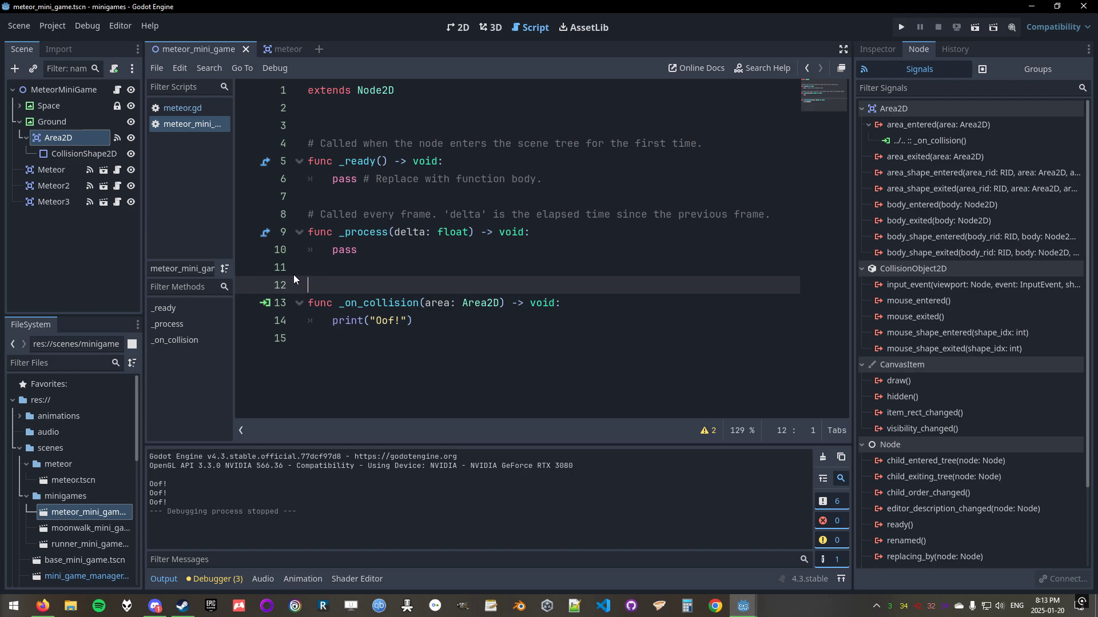
{"action": "left_click", "coordinate": [273, 50]}
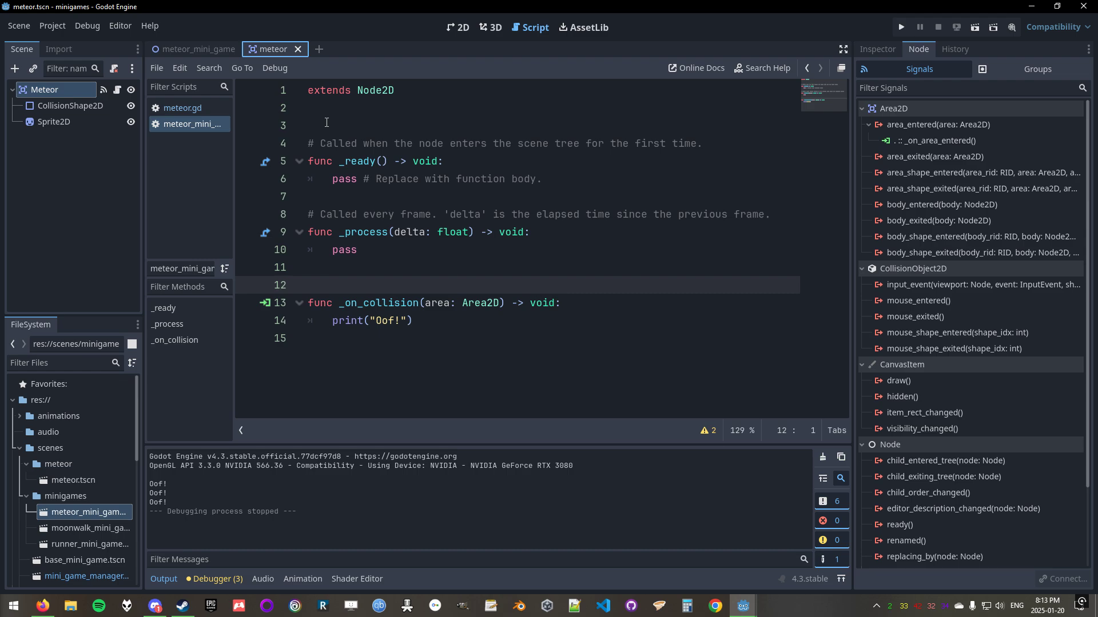
{"action": "left_click", "coordinate": [197, 49]}
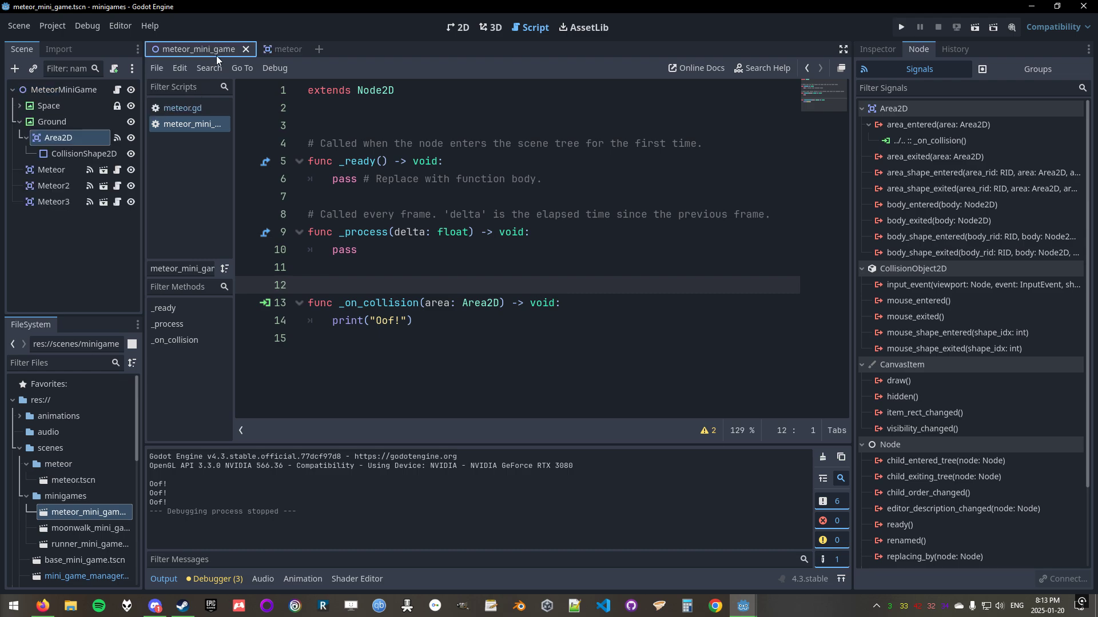
Return to the 2D view of the meteor minigame and add a new Node2D node to the scene.
{"action": "left_click", "coordinate": [460, 27]}
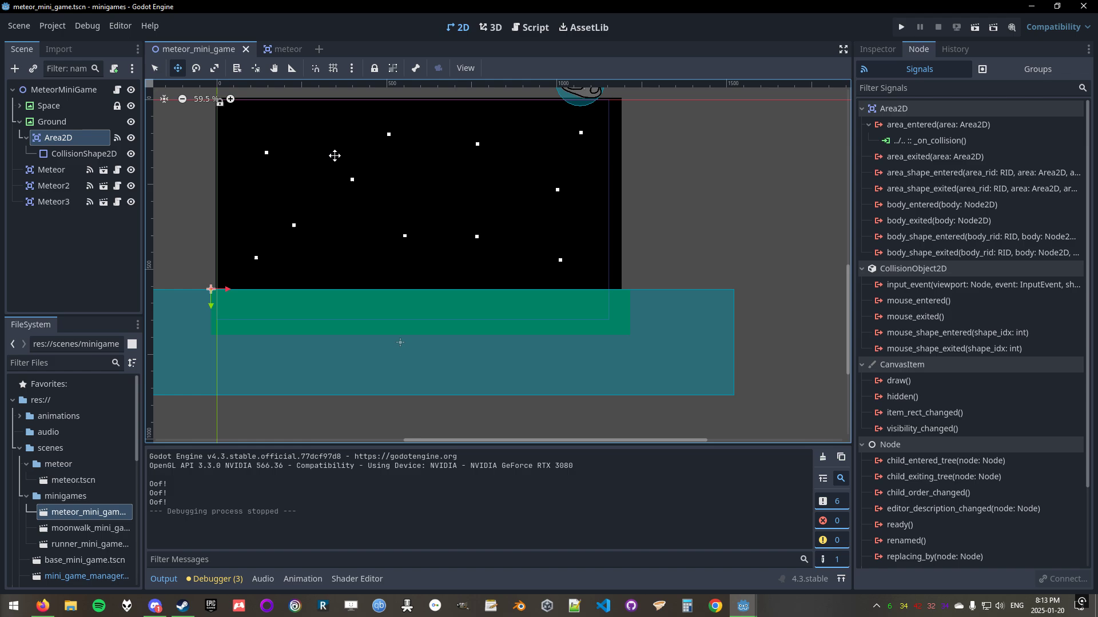
{"action": "left_click", "coordinate": [26, 138]}
{"action": "left_click", "coordinate": [20, 123]}
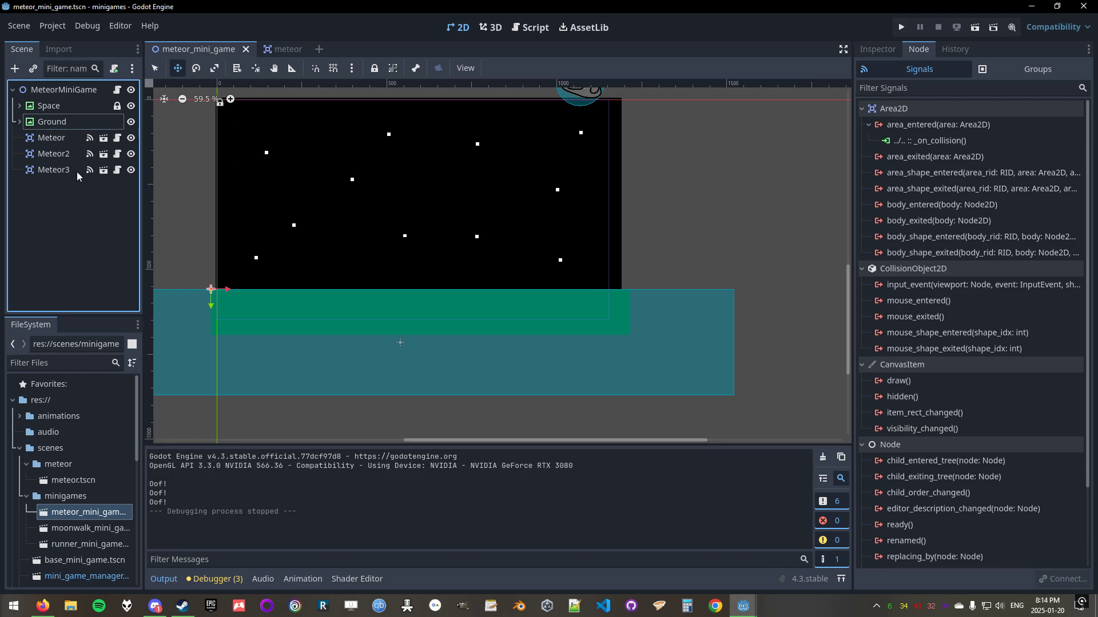
{"action": "right_click", "coordinate": [55, 221]}
{"action": "left_click", "coordinate": [99, 226]}
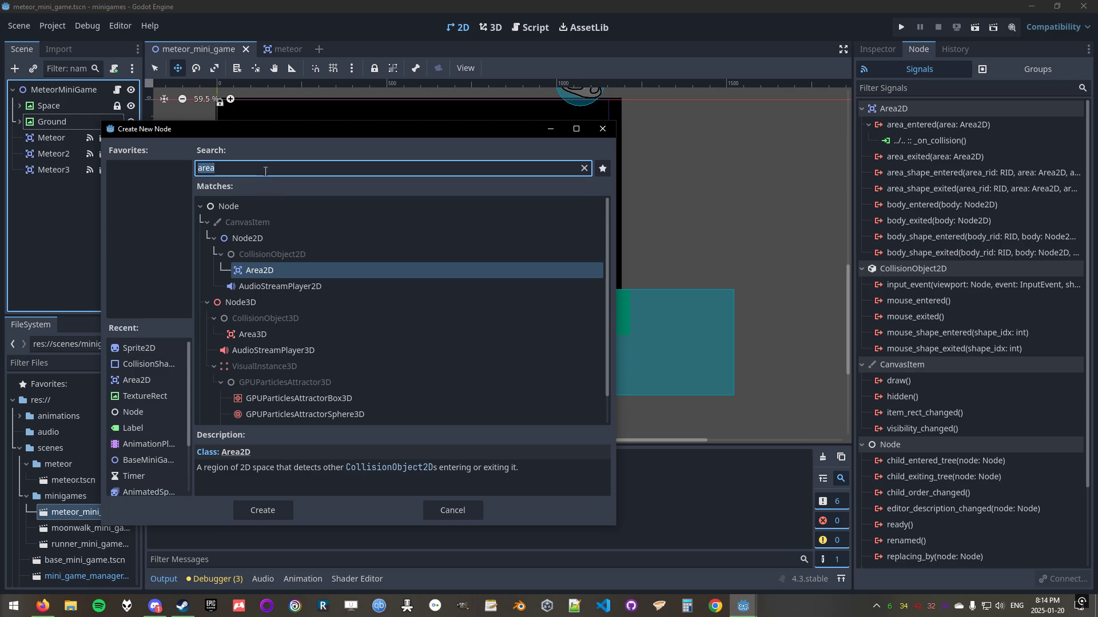
{"action": "type", "text": "node"}
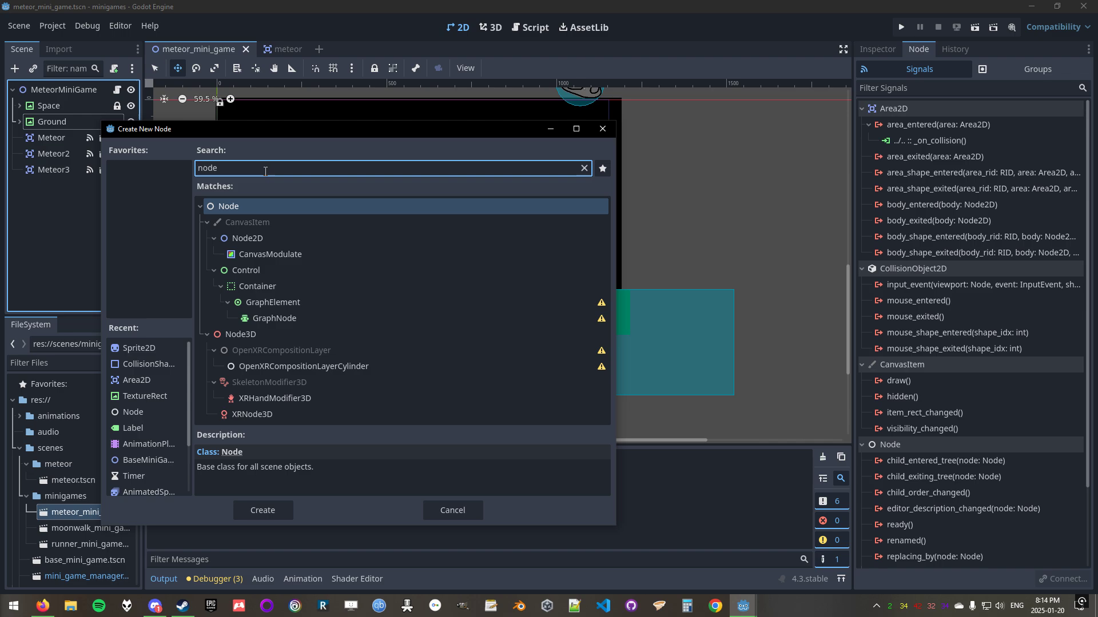
{"action": "key", "text": "Down"}
{"action": "key", "text": "Return"}
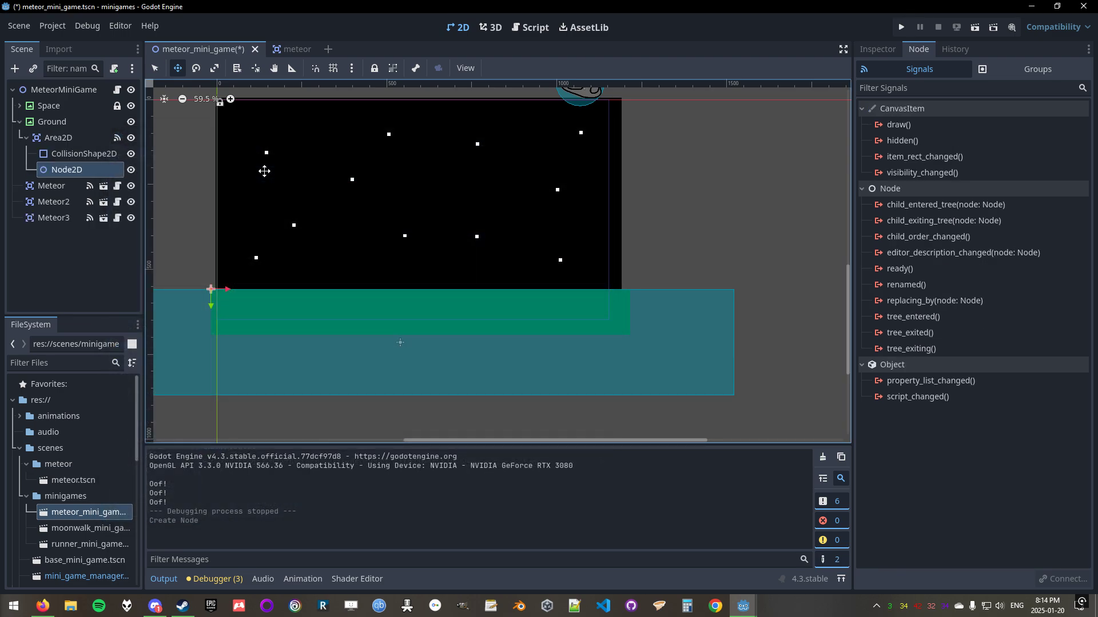
Move the new Node2D out of Ground's Area2D to sit directly under MeteorMiniGame, below Meteor3, and rename it Gun.
{"action": "left_click_drag", "start_coordinate": [74, 175], "coordinate": [74, 228]}
{"action": "double_click", "coordinate": [88, 218]}
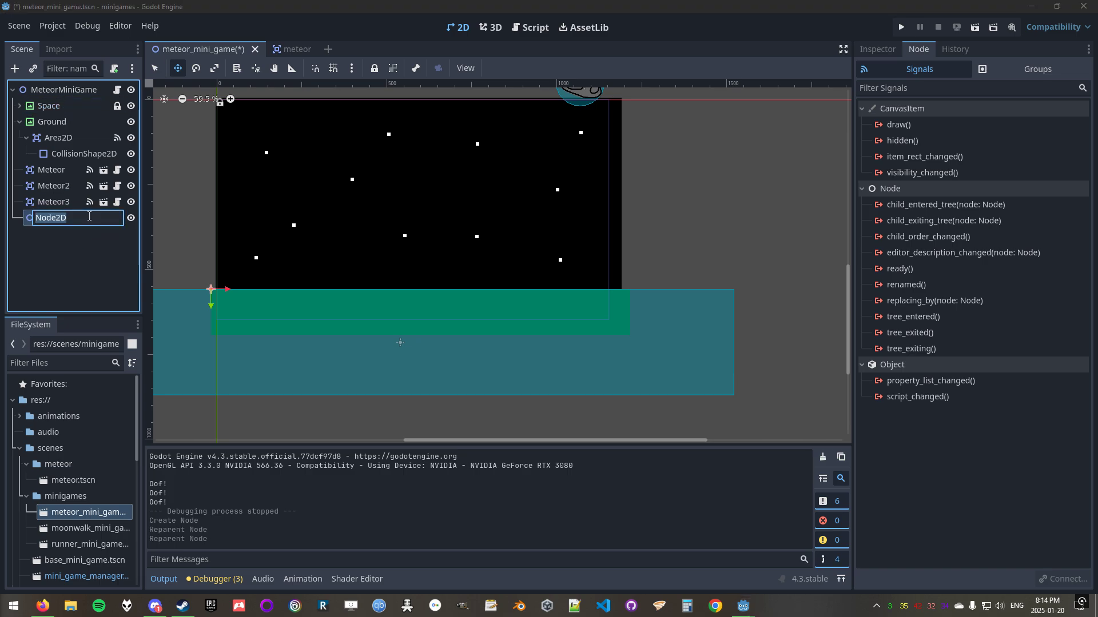
{"action": "type", "text": "Gun"}
{"action": "key", "text": "Return"}
{"action": "right_click", "coordinate": [88, 216]}
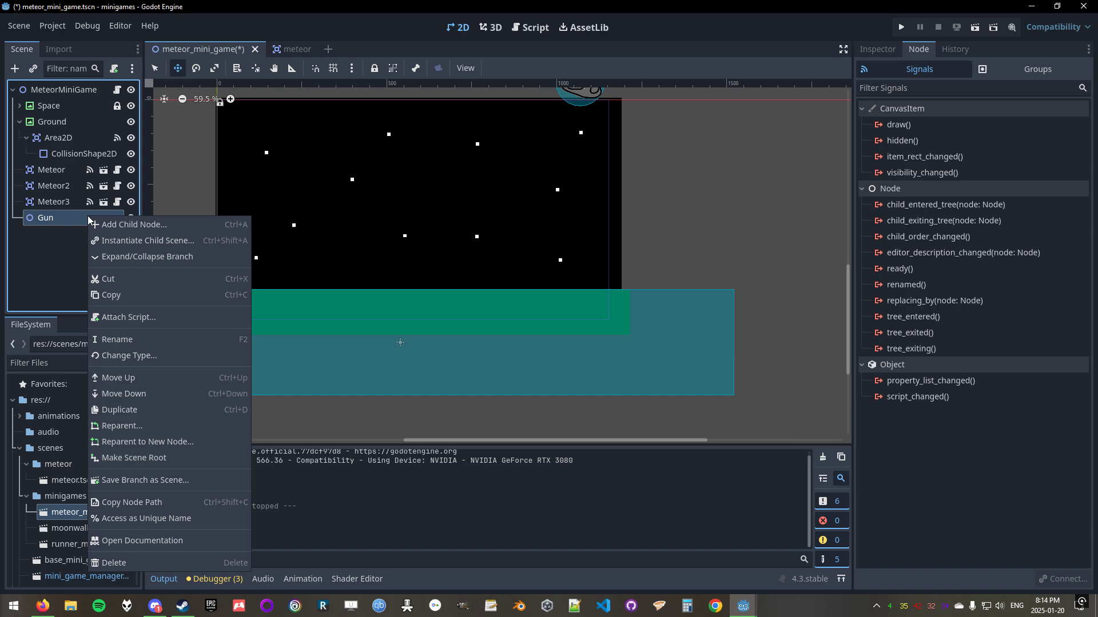
{"action": "key", "text": "Escape"}
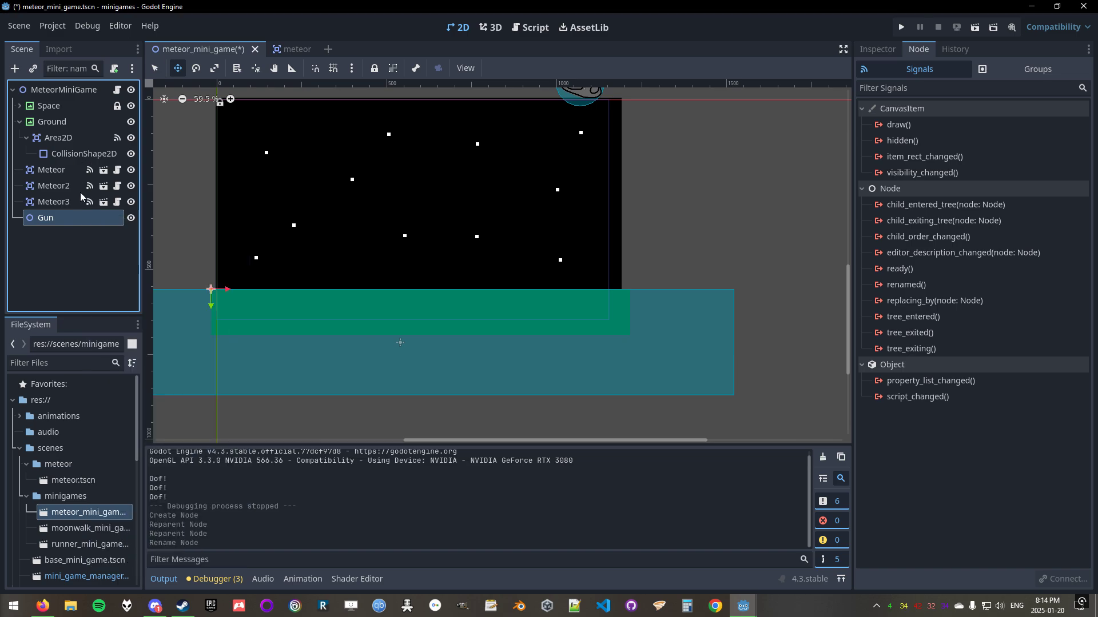
Add a Sprite2D node as a child of Gun.
{"action": "right_click", "coordinate": [76, 218]}
{"action": "left_click", "coordinate": [144, 225]}
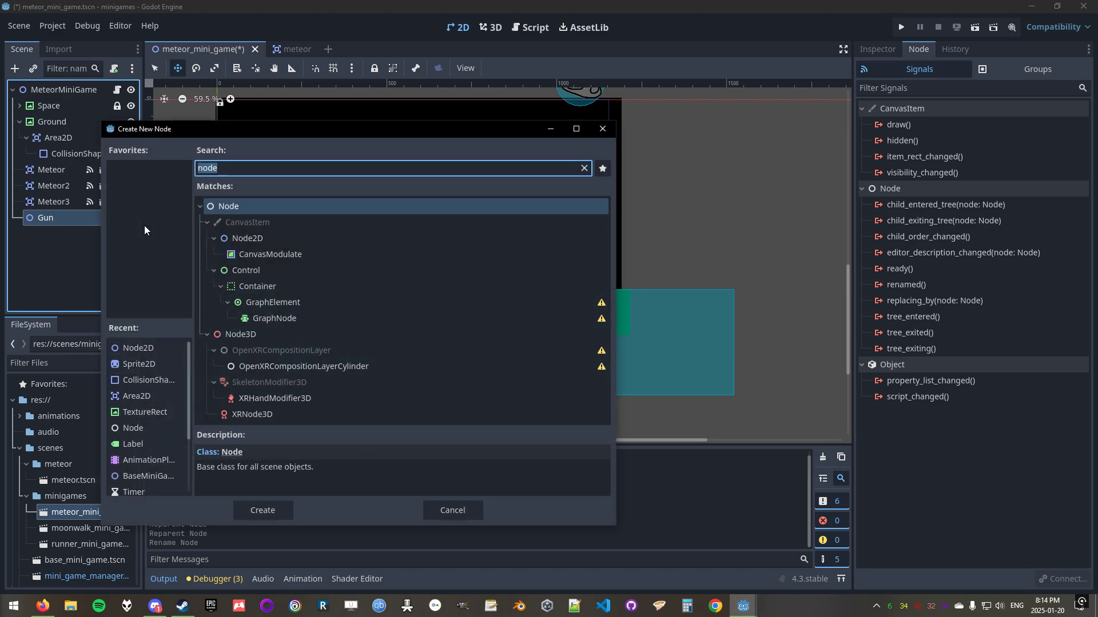
{"action": "type", "text": "sprite"}
{"action": "key", "text": "Return"}
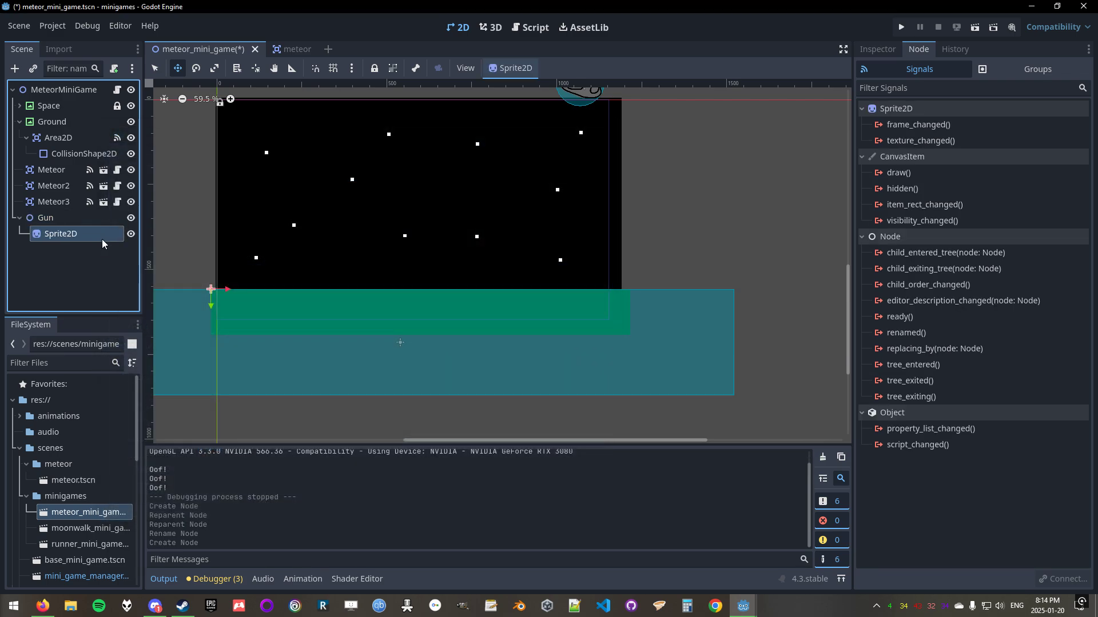
Assign gun.png from the sprites/meteor folder as the texture of Gun's Sprite2D.
{"action": "left_click", "coordinate": [877, 49]}
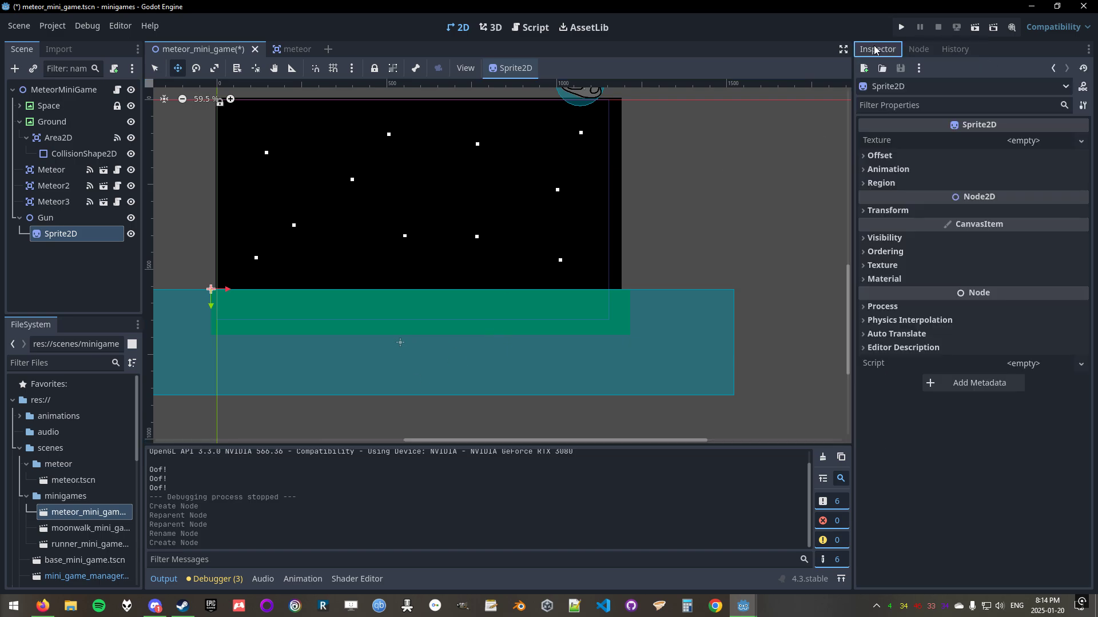
{"action": "scroll", "coordinate": [63, 492], "scroll_direction": "down", "scroll_amount": 8}
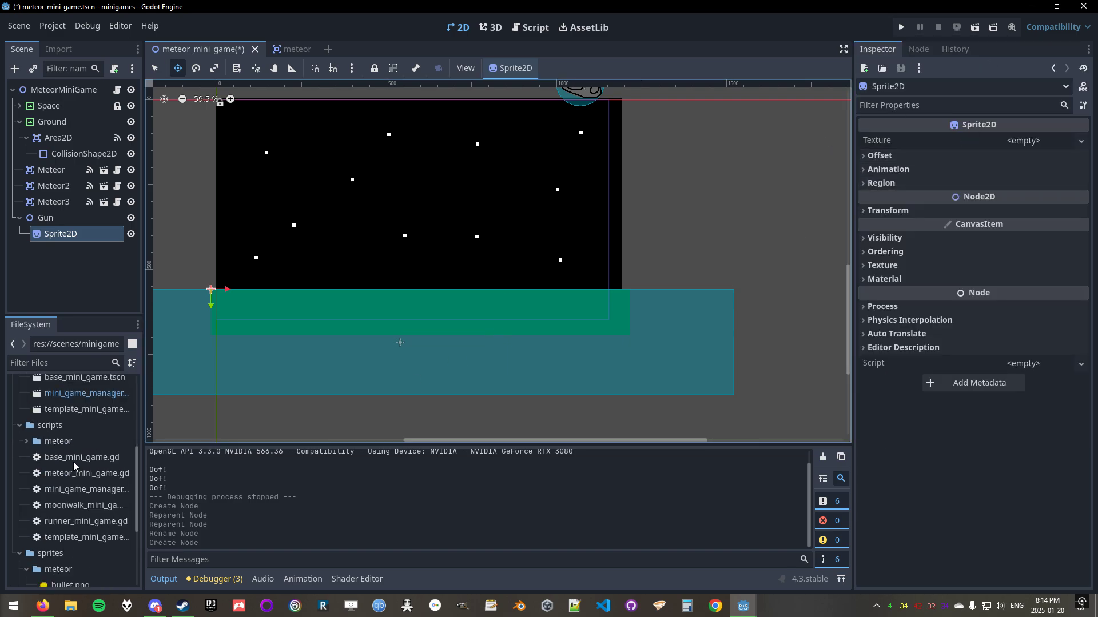
{"action": "left_click_drag", "start_coordinate": [67, 486], "coordinate": [1018, 141]}
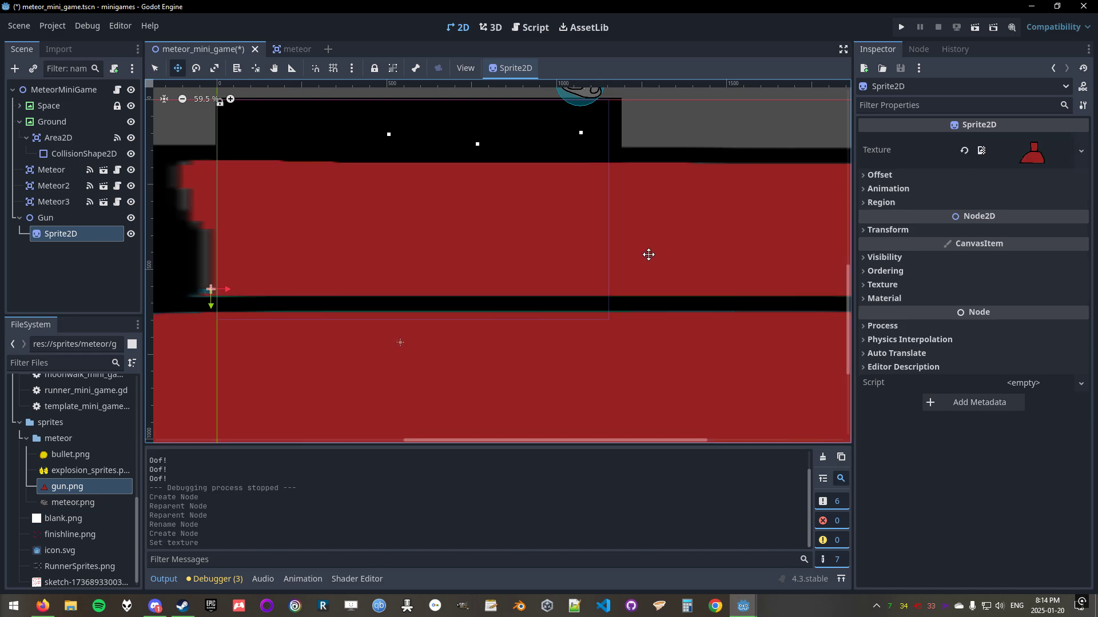
{"action": "scroll", "coordinate": [619, 262], "scroll_direction": "down", "scroll_amount": 6}
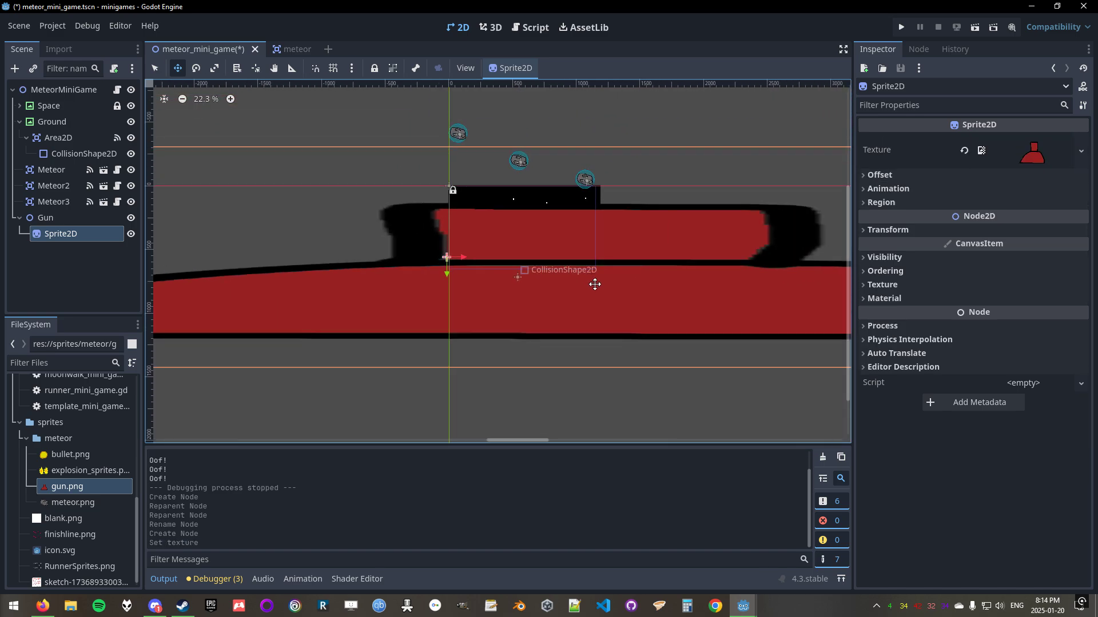
{"action": "left_click", "coordinate": [56, 222]}
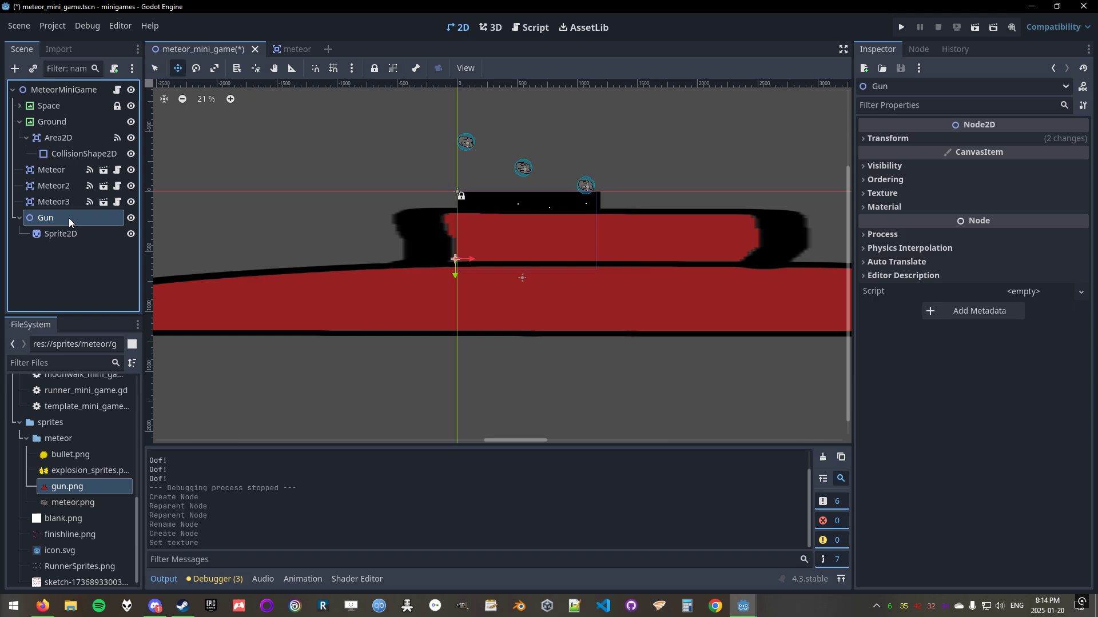
{"action": "right_click", "coordinate": [68, 218]}
{"action": "left_click", "coordinate": [518, 386]}
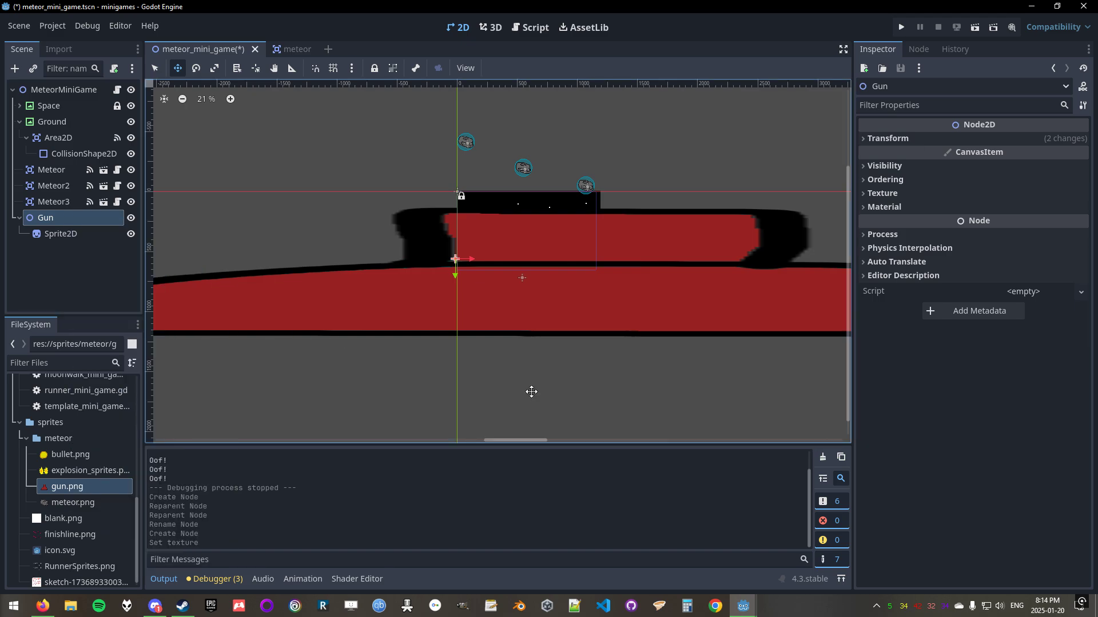
{"action": "right_click", "coordinate": [78, 217]}
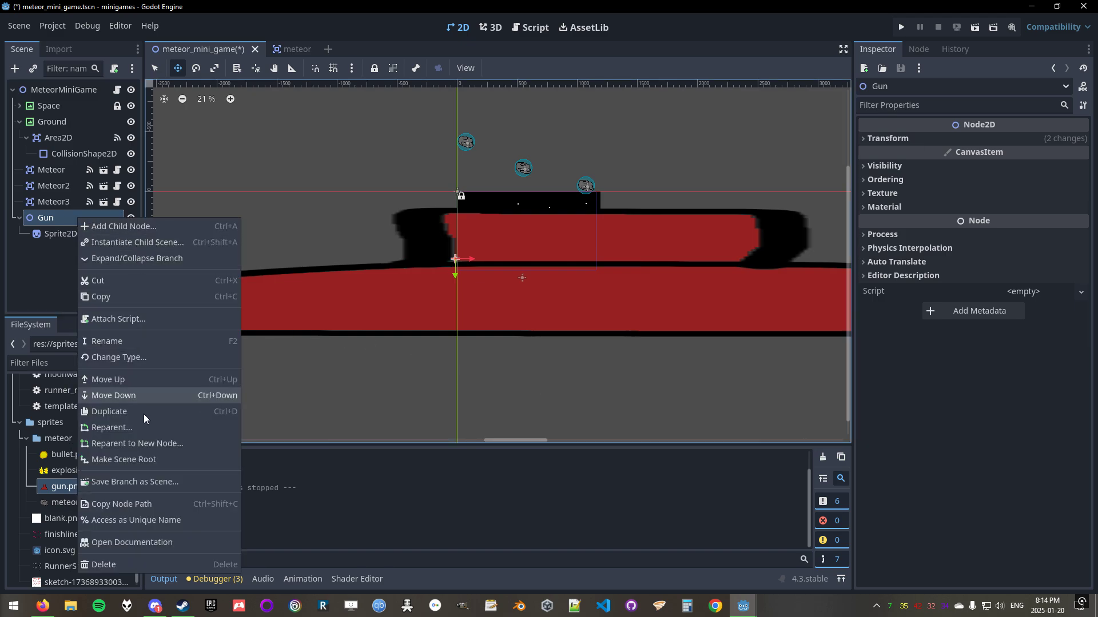
{"action": "left_click", "coordinate": [128, 564]}
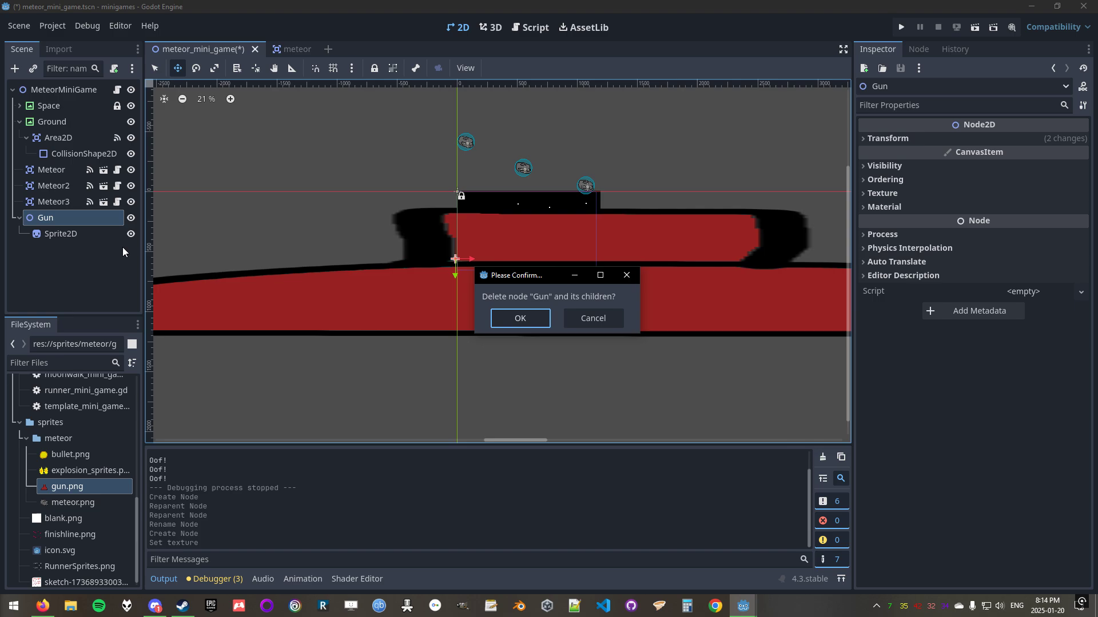
{"action": "left_click", "coordinate": [607, 322]}
Reset the Gun node's transform scale to 1 on both axes.
{"action": "left_click", "coordinate": [84, 220]}
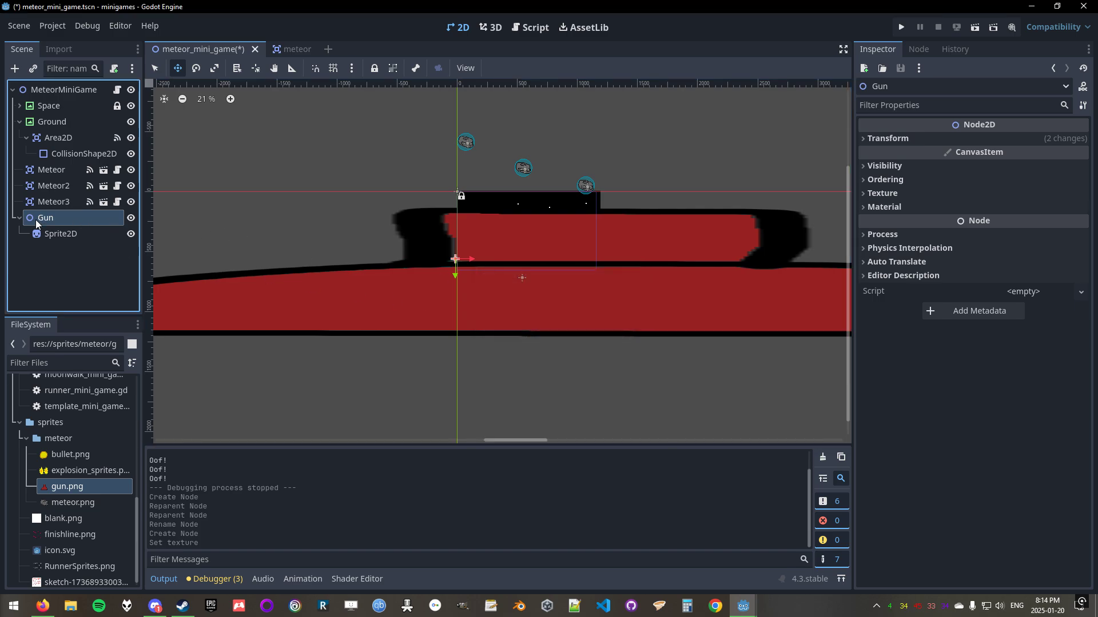
{"action": "left_click", "coordinate": [864, 138]}
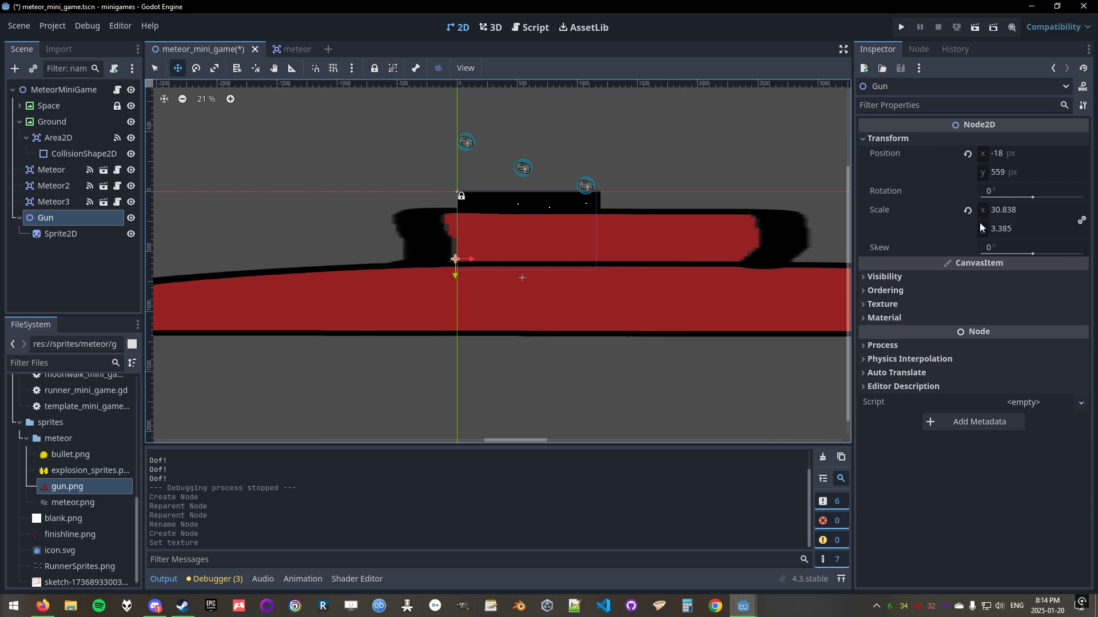
{"action": "left_click", "coordinate": [1015, 211]}
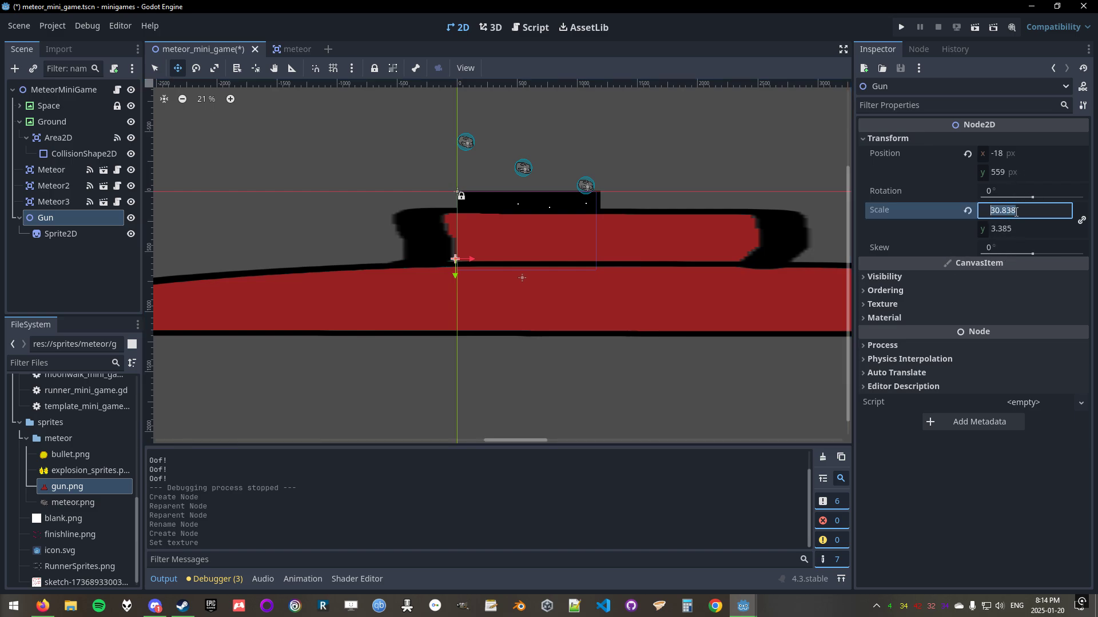
{"action": "key", "text": "F1"}
{"action": "left_click", "coordinate": [644, 448]}
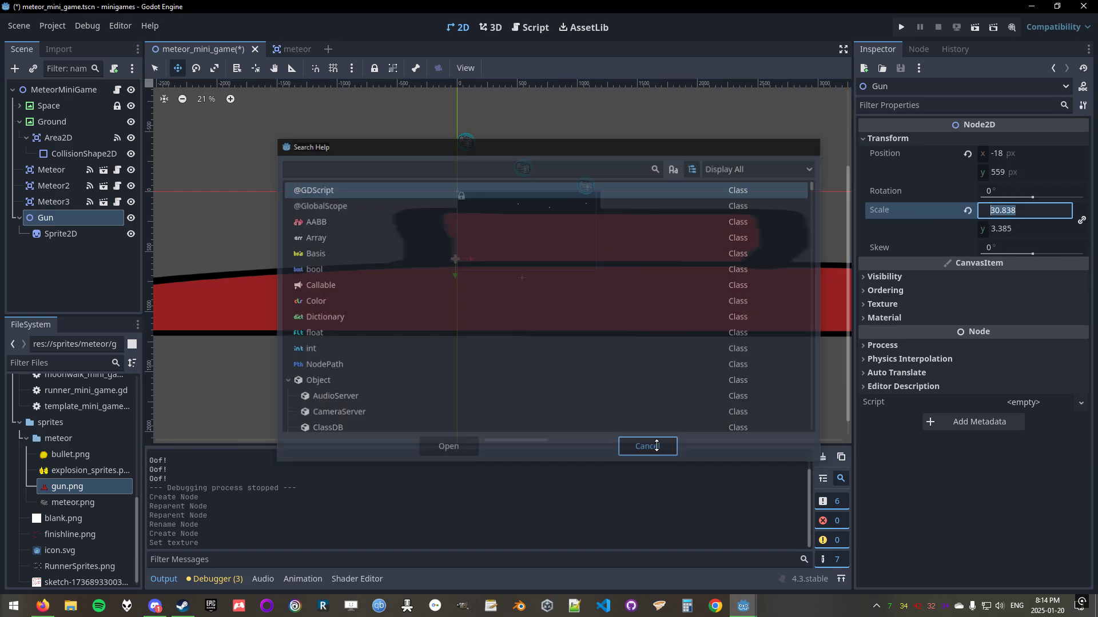
{"action": "left_click", "coordinate": [967, 211]}
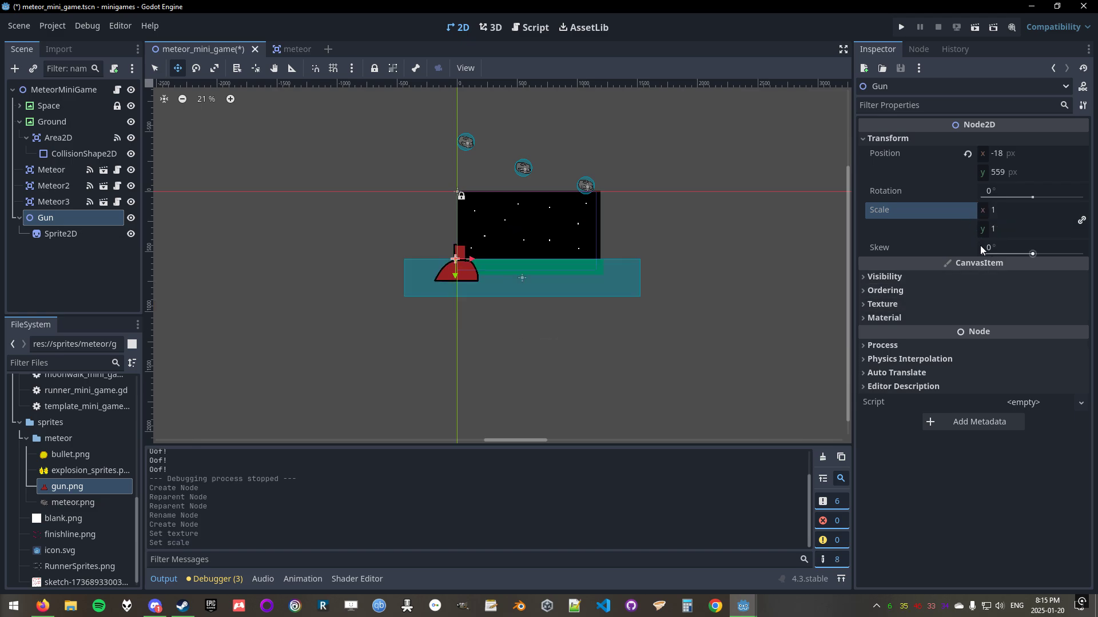
Scale Gun's Sprite2D down to about 0.37 on both axes, and undo the move made to the sprite alone.
{"action": "scroll", "coordinate": [514, 303], "scroll_direction": "up", "scroll_amount": 6}
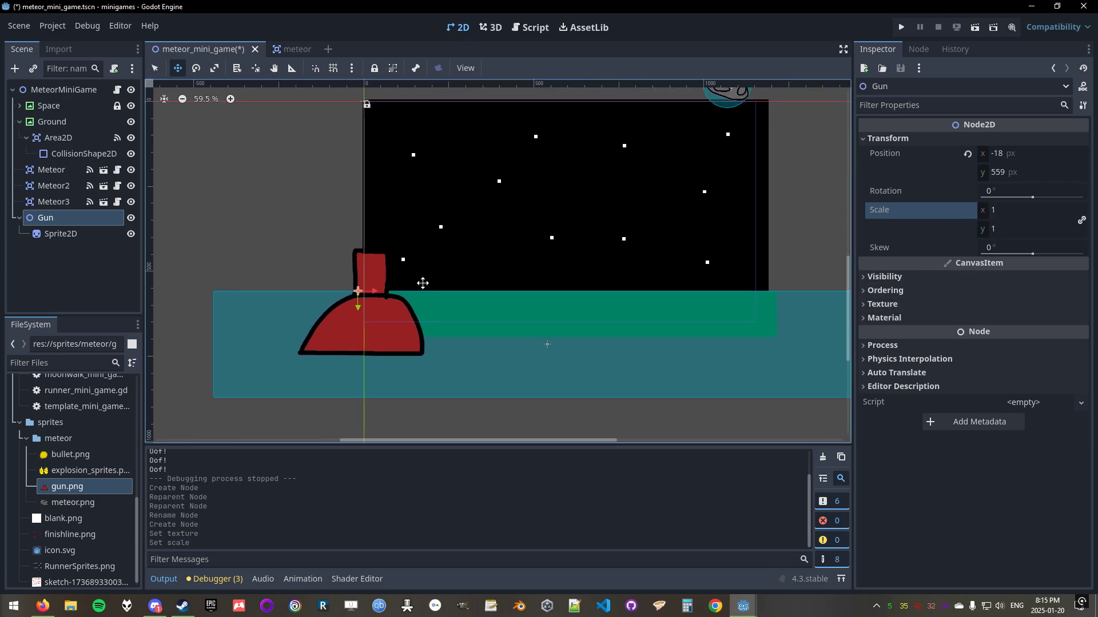
{"action": "left_click", "coordinate": [68, 235]}
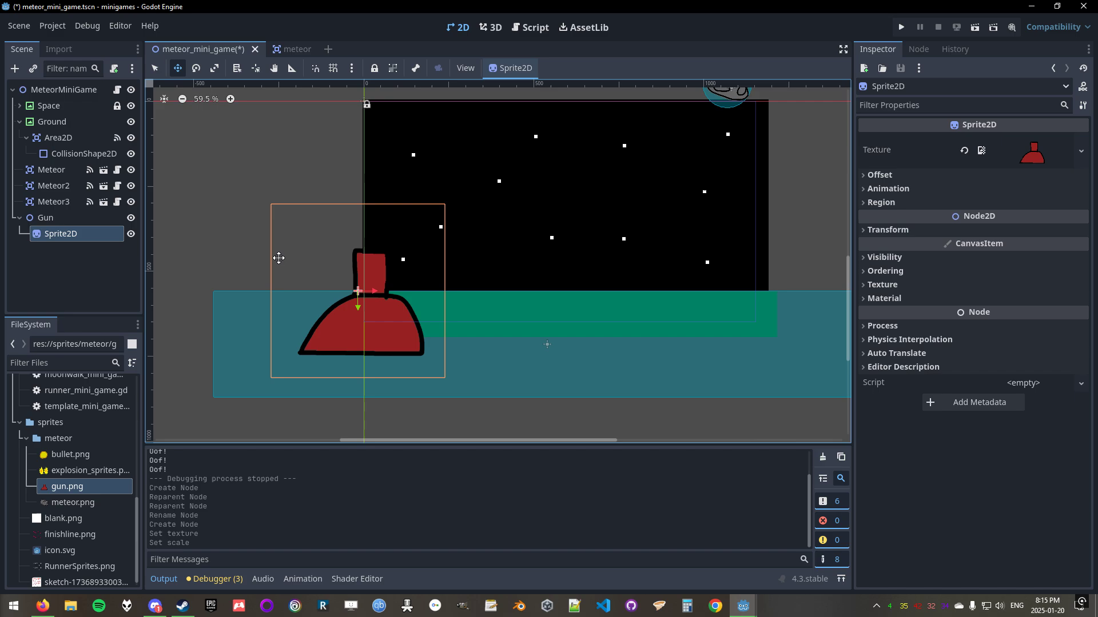
{"action": "key", "text": "s"}
{"action": "left_click_drag", "start_coordinate": [422, 250], "coordinate": [517, 299]}
{"action": "key", "text": "w"}
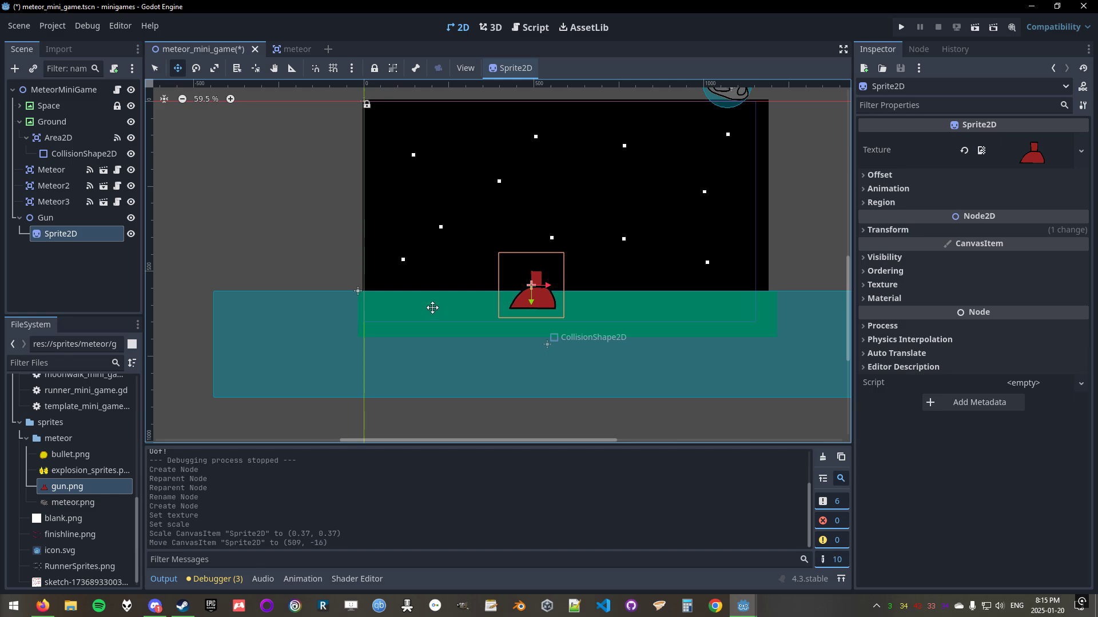
{"action": "key", "text": "ctrl+z"}
Move the whole Gun node to the middle of the ground's upper edge, at about (589, 542).
{"action": "left_click", "coordinate": [46, 217]}
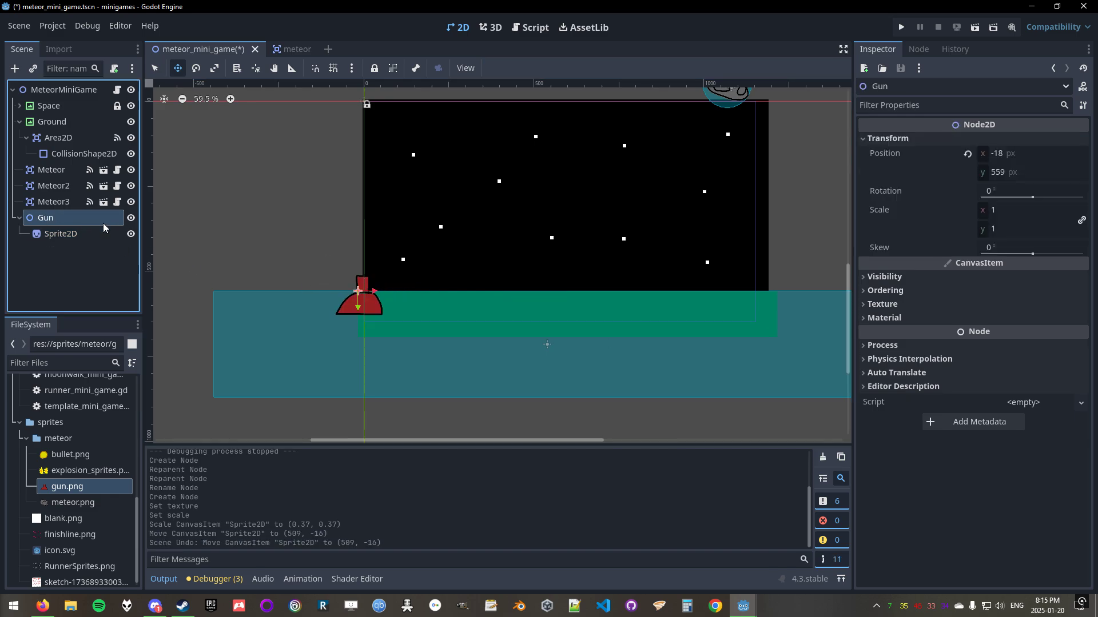
{"action": "left_click_drag", "start_coordinate": [374, 313], "coordinate": [581, 312]}
{"action": "middle_click_drag", "start_coordinate": [560, 342], "coordinate": [507, 349]}
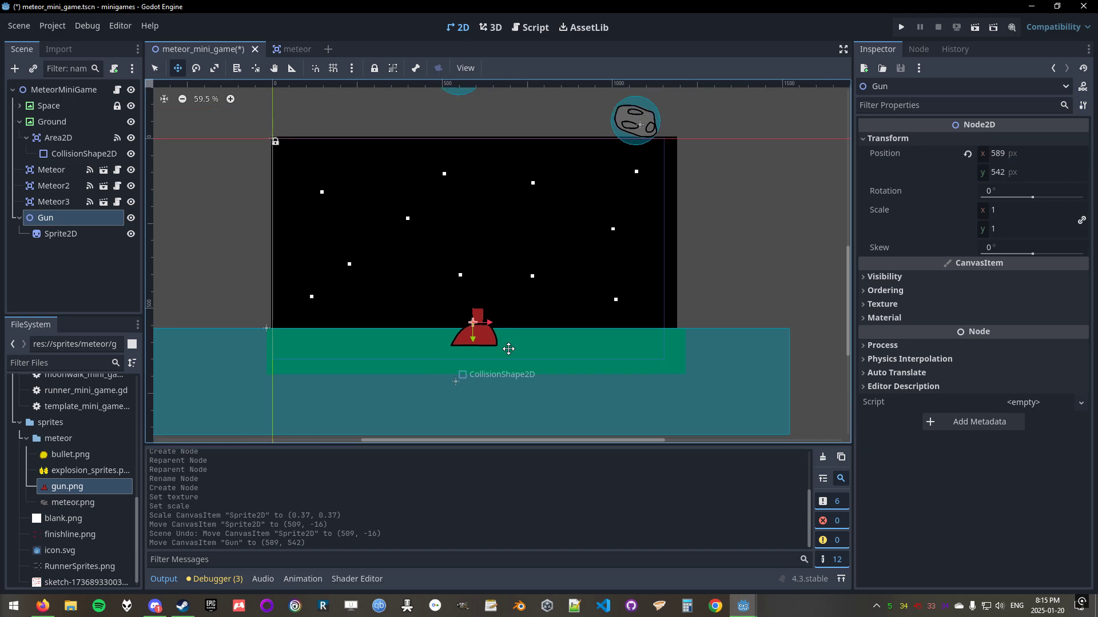
Save the Gun branch as its own scene, gun.tscn, in res://scenes/meteor.
{"action": "right_click", "coordinate": [93, 220]}
{"action": "left_click", "coordinate": [59, 222]}
{"action": "right_click", "coordinate": [60, 223]}
{"action": "left_click", "coordinate": [139, 486]}
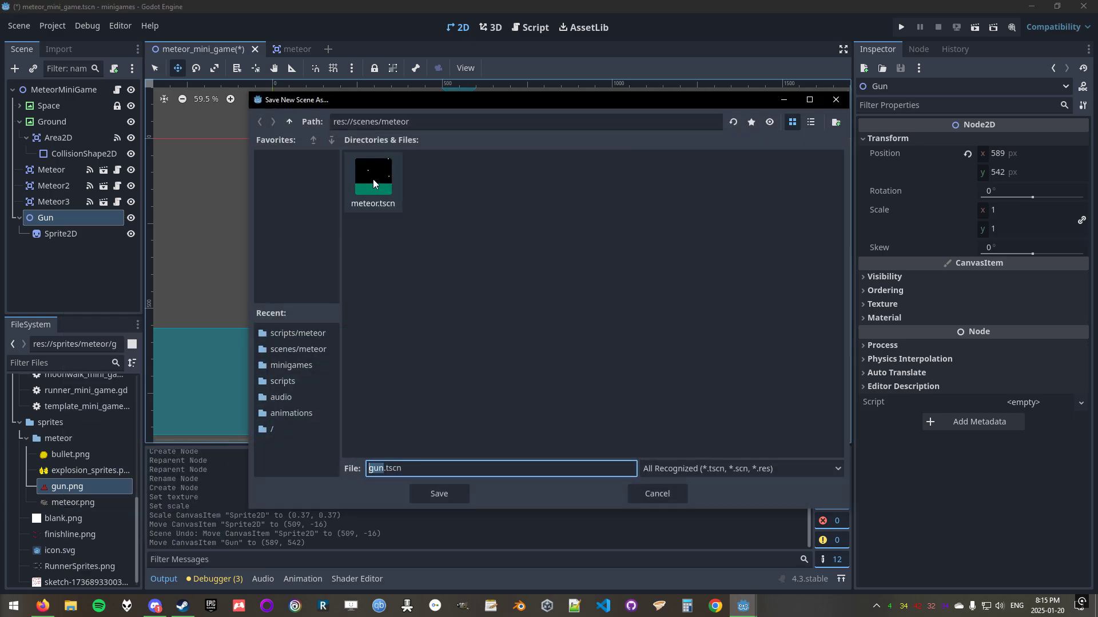
{"action": "key", "text": "Return"}
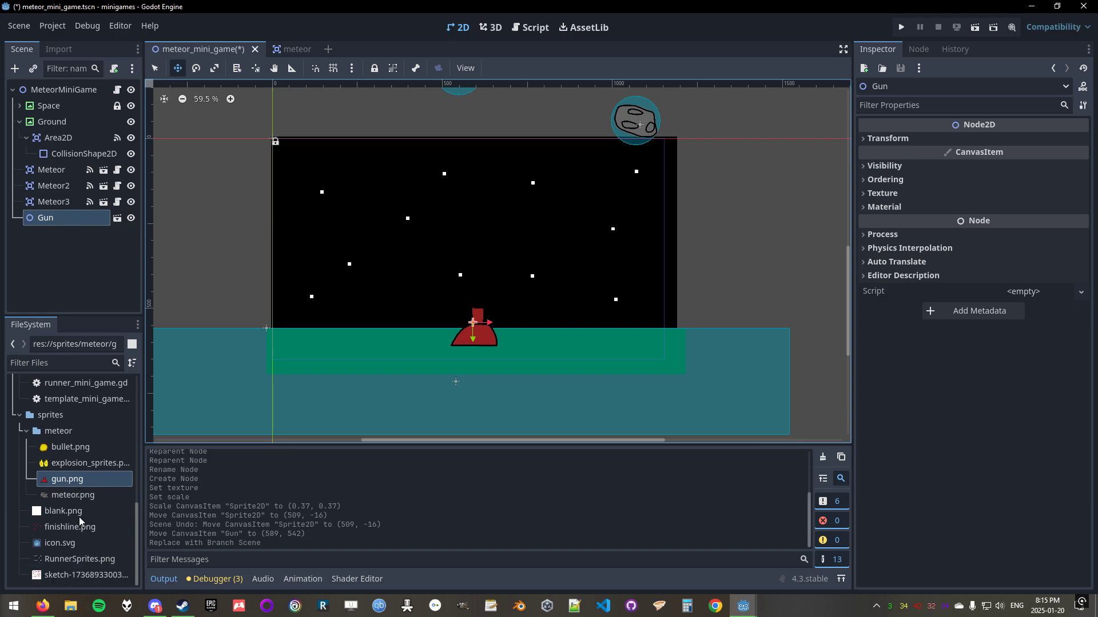
Open gun.tscn from the scenes/meteor folder and bring the gun sprite into view.
{"action": "scroll", "coordinate": [80, 508], "scroll_direction": "up", "scroll_amount": 5}
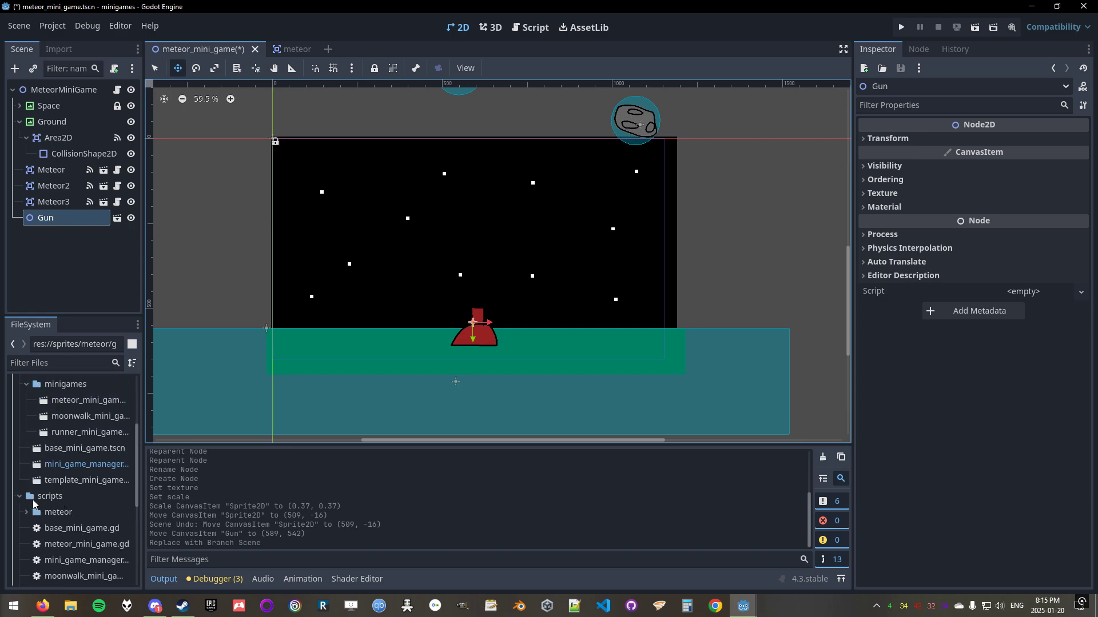
{"action": "left_click", "coordinate": [28, 510]}
{"action": "scroll", "coordinate": [76, 515], "scroll_direction": "up", "scroll_amount": 3}
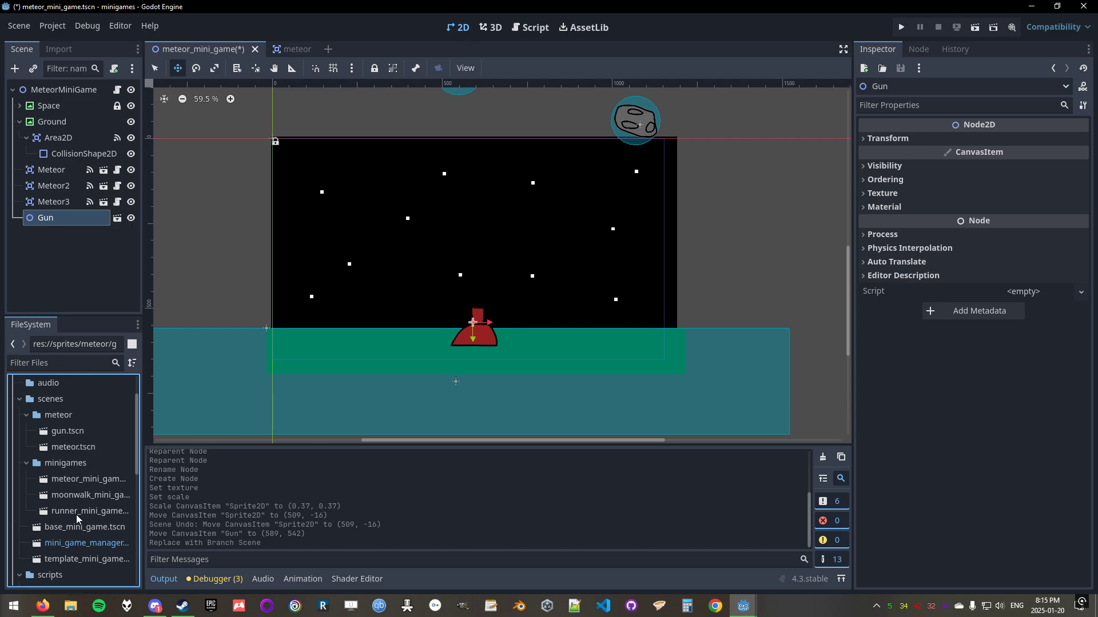
{"action": "double_click", "coordinate": [68, 431]}
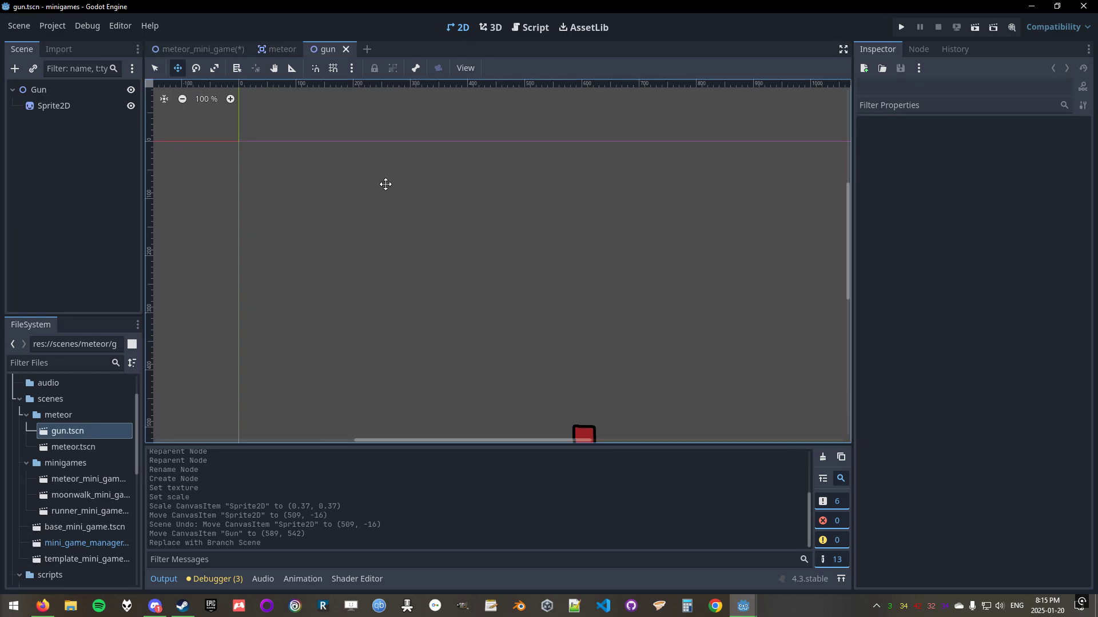
{"action": "middle_click_drag", "start_coordinate": [432, 310], "coordinate": [391, 227]}
{"action": "scroll", "coordinate": [327, 235], "scroll_direction": "down", "scroll_amount": 2}
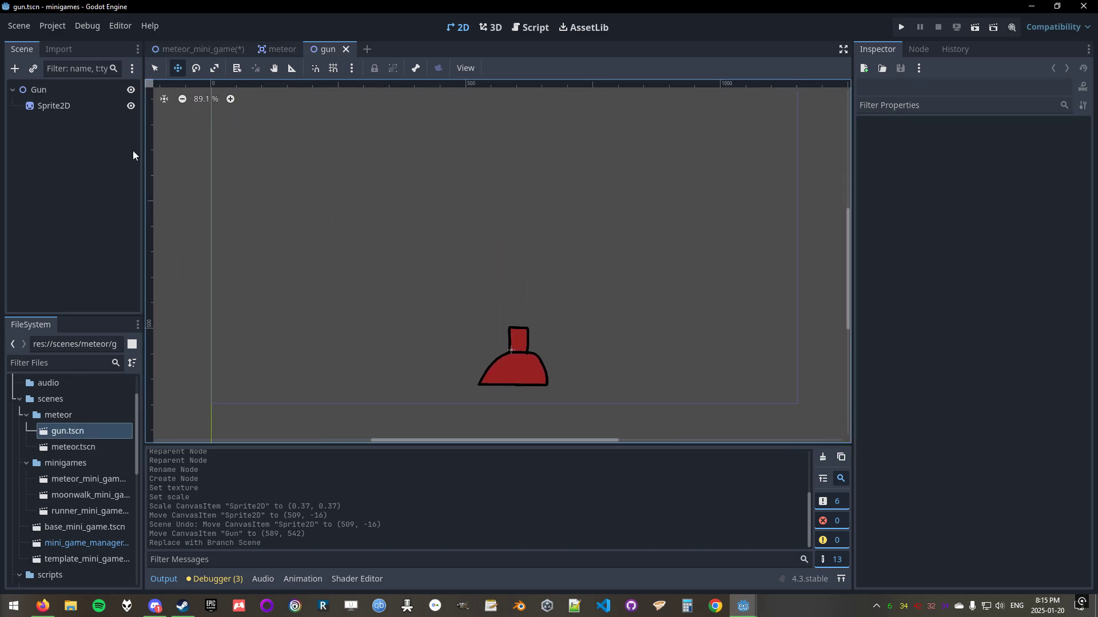
Attach a new GDScript to the Gun node, saved at res://scripts/meteor/gun.gd.
{"action": "right_click", "coordinate": [73, 89]}
{"action": "left_click", "coordinate": [116, 192]}
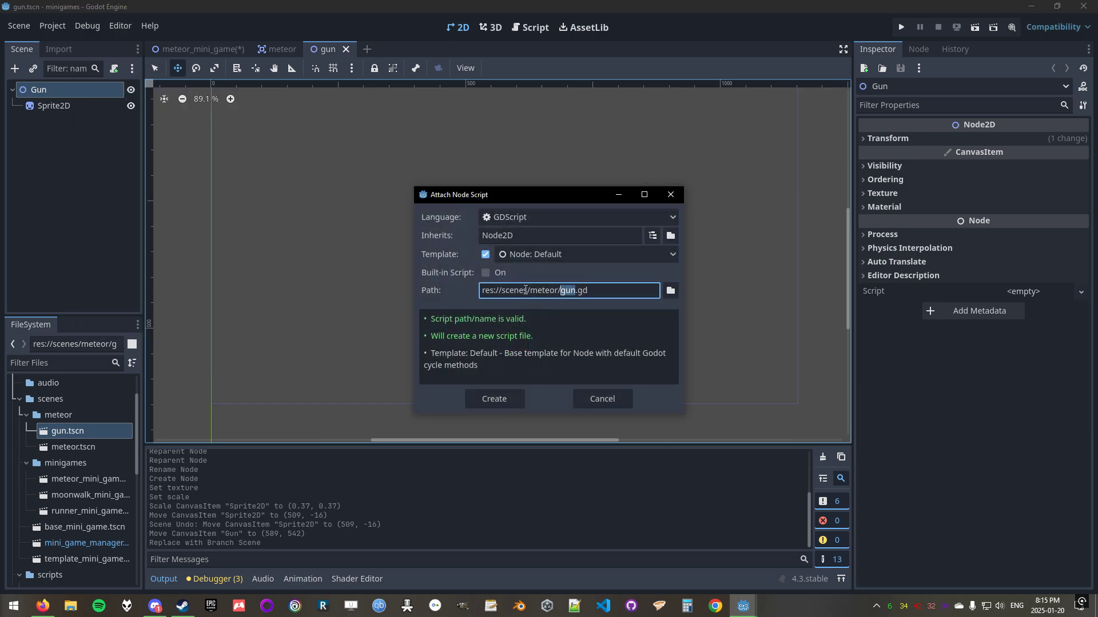
{"action": "left_click_drag", "start_coordinate": [523, 290], "coordinate": [512, 291]}
{"action": "type", "text": "cr"}
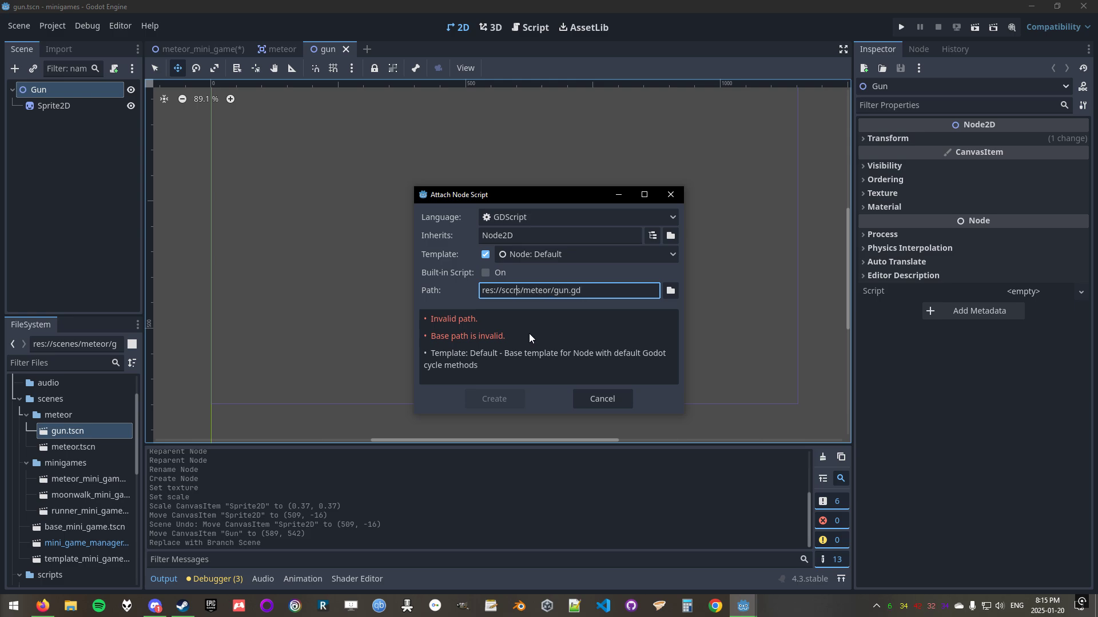
{"action": "key", "text": "BackSpace"}
{"action": "key", "text": "BackSpace"}
{"action": "type", "text": "ript"}
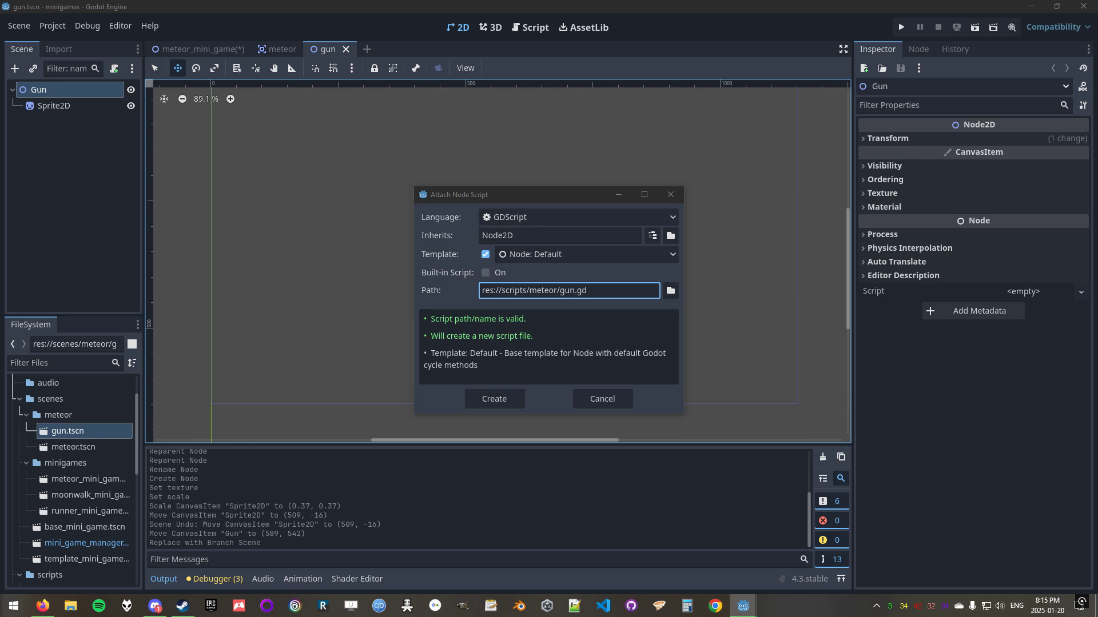
{"action": "left_click", "coordinate": [489, 399]}
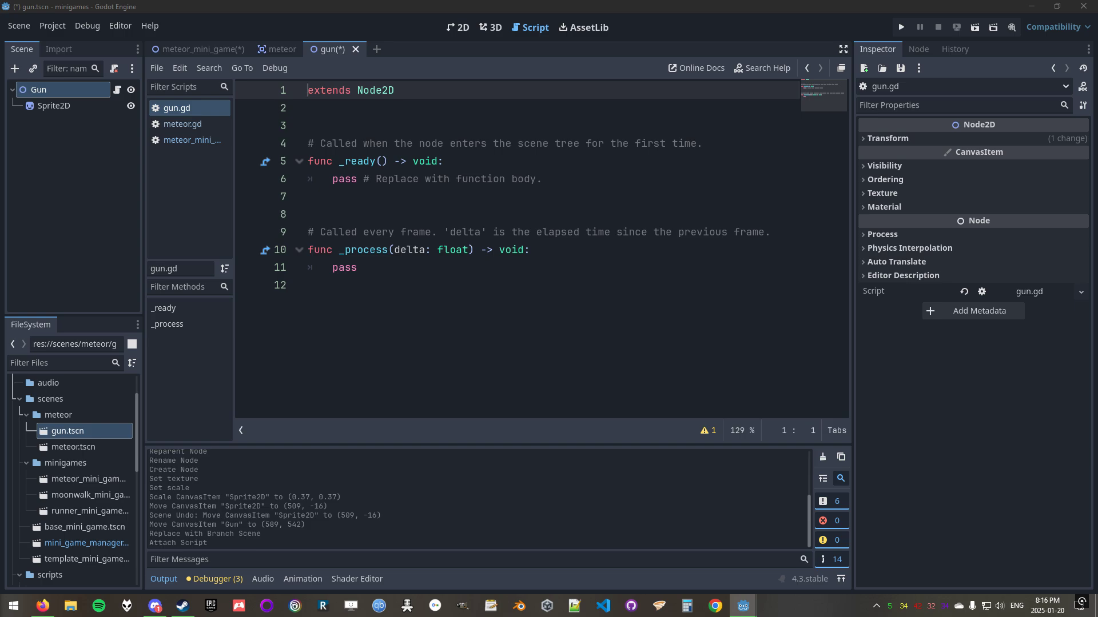
Declare the constant SPEED: int = 400 below the extends line in gun.gd.
{"action": "left_click", "coordinate": [348, 110]}
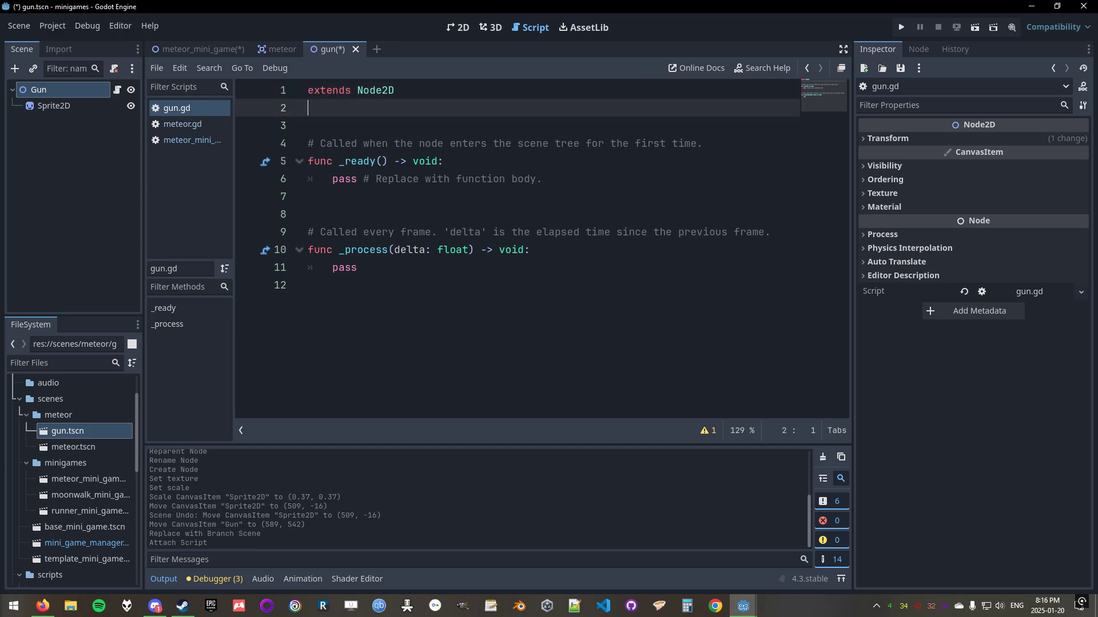
{"action": "left_click", "coordinate": [363, 109]}
{"action": "key", "text": "Return"}
{"action": "type", "text": "const SPEED: int = 400"}
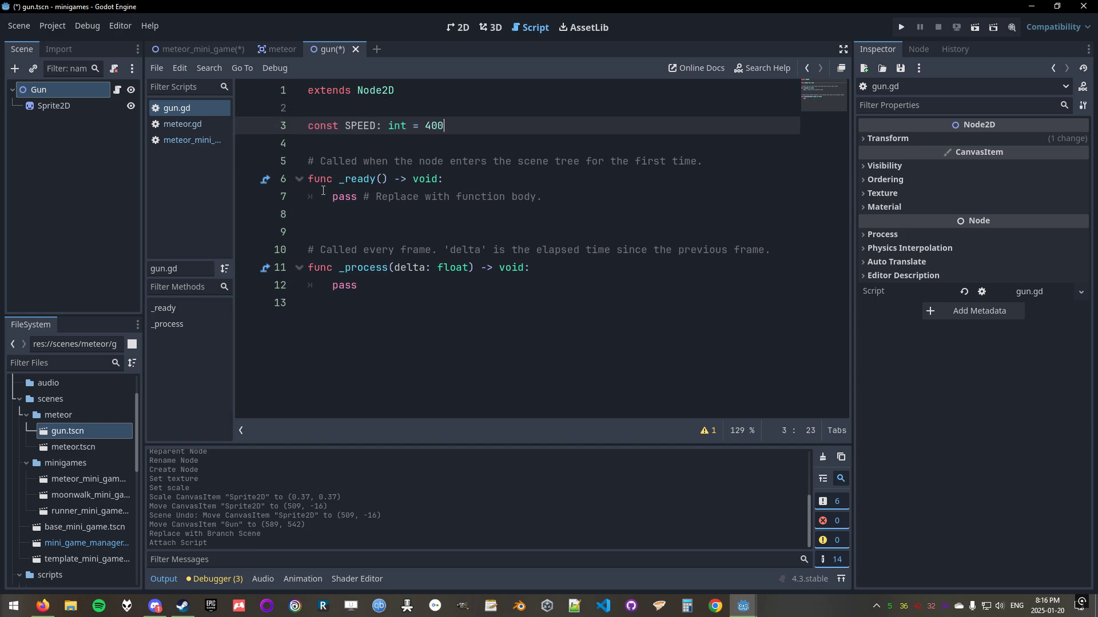
{"action": "left_click", "coordinate": [352, 123]}
{"action": "double_click", "coordinate": [372, 126]}
{"action": "double_click", "coordinate": [336, 129]}
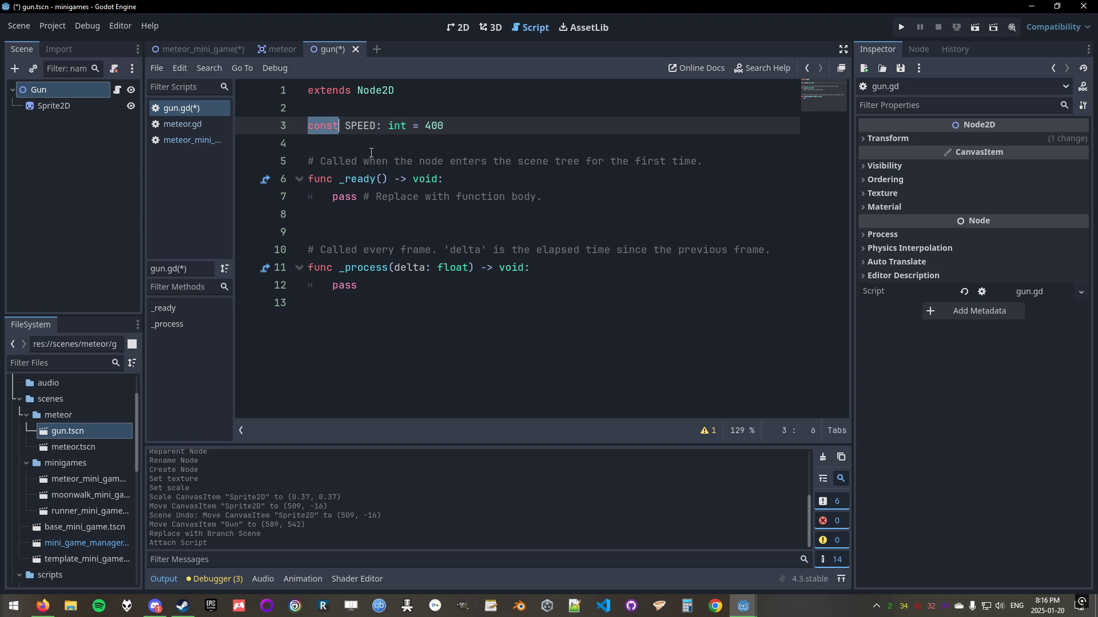
{"action": "left_click", "coordinate": [371, 127]}
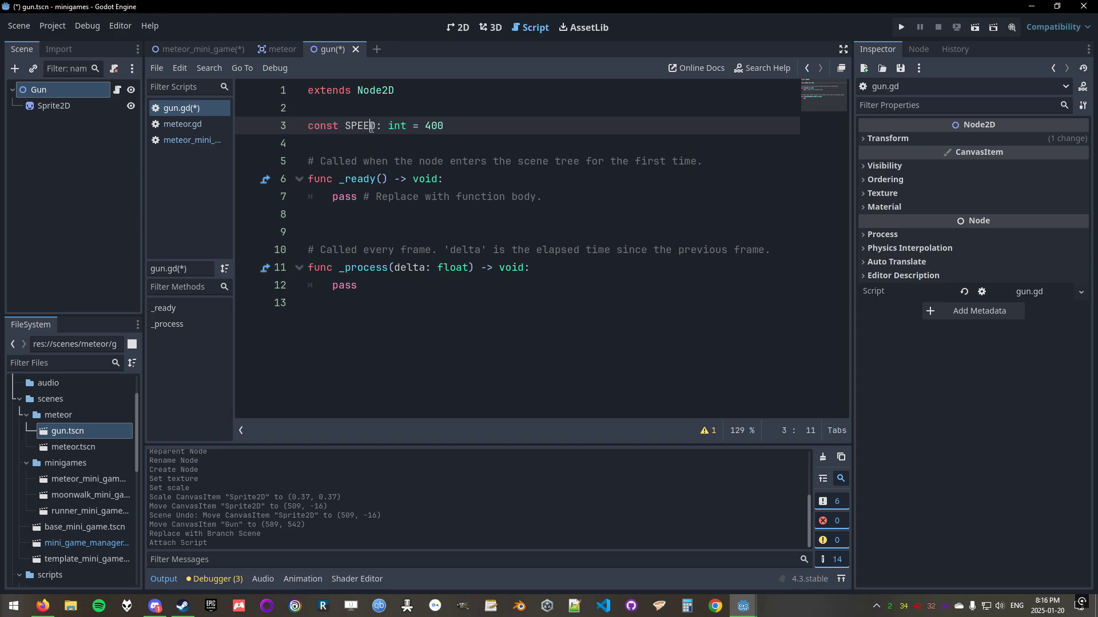
{"action": "double_click", "coordinate": [434, 126]}
Replace pass in _process with var direction := Input.get_axis("move_left", "move_right").
{"action": "left_click_drag", "start_coordinate": [536, 283], "coordinate": [333, 285]}
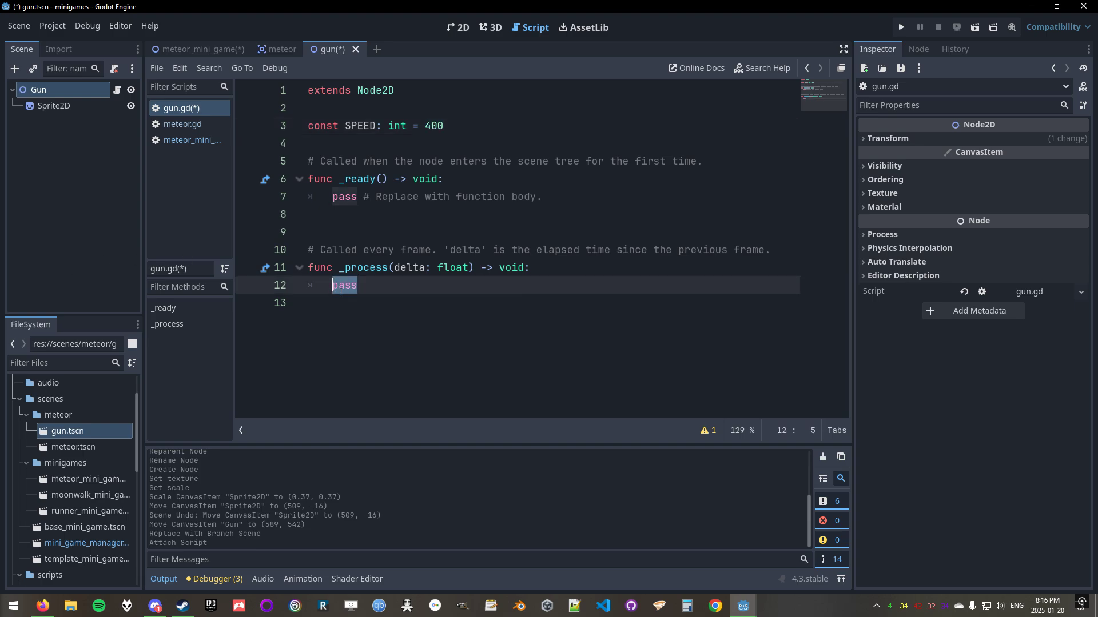
{"action": "key", "text": "BackSpace"}
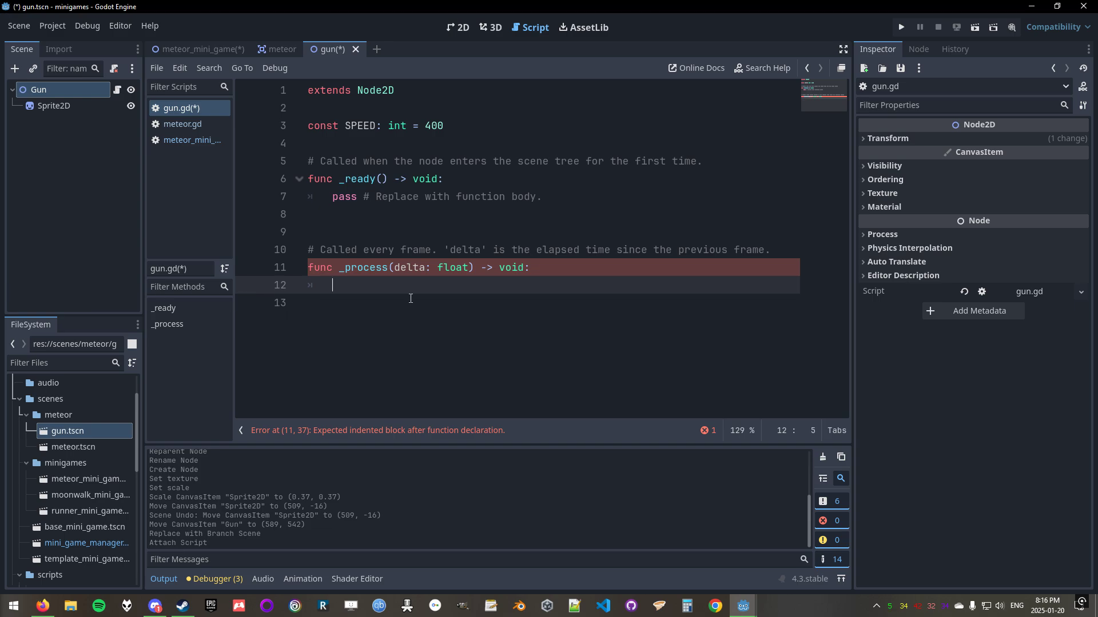
{"action": "type", "text": "var direction := Input.get_axis(\"move_left\", \"move_right\")"}
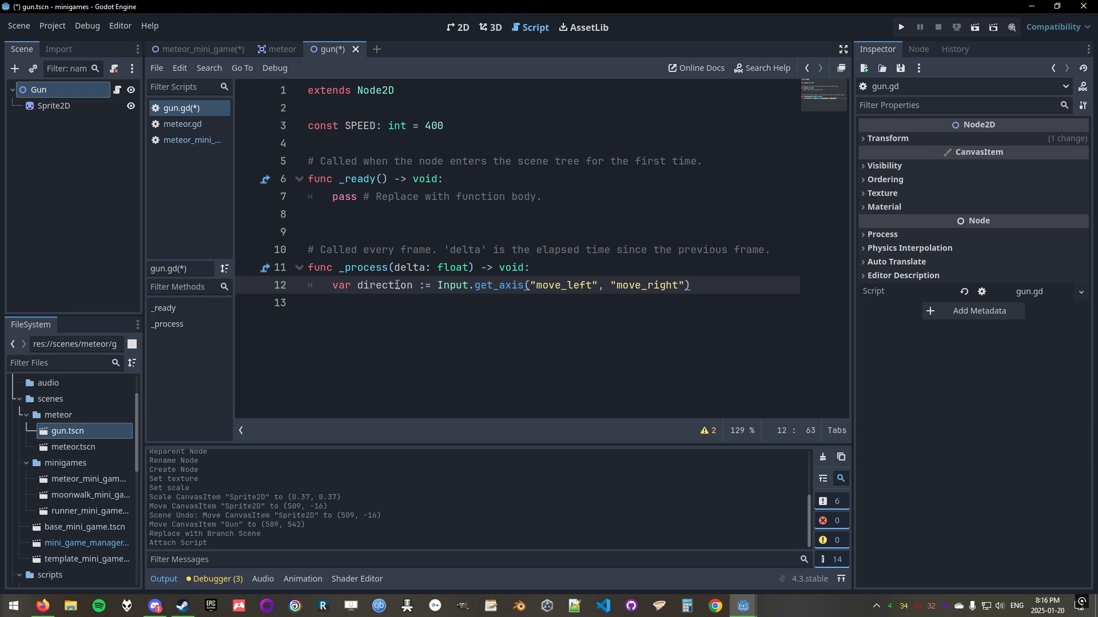
{"action": "left_click", "coordinate": [357, 288]}
{"action": "double_click", "coordinate": [389, 284]}
{"action": "left_click", "coordinate": [449, 284]}
{"action": "left_click_drag", "start_coordinate": [438, 284], "coordinate": [720, 289]}
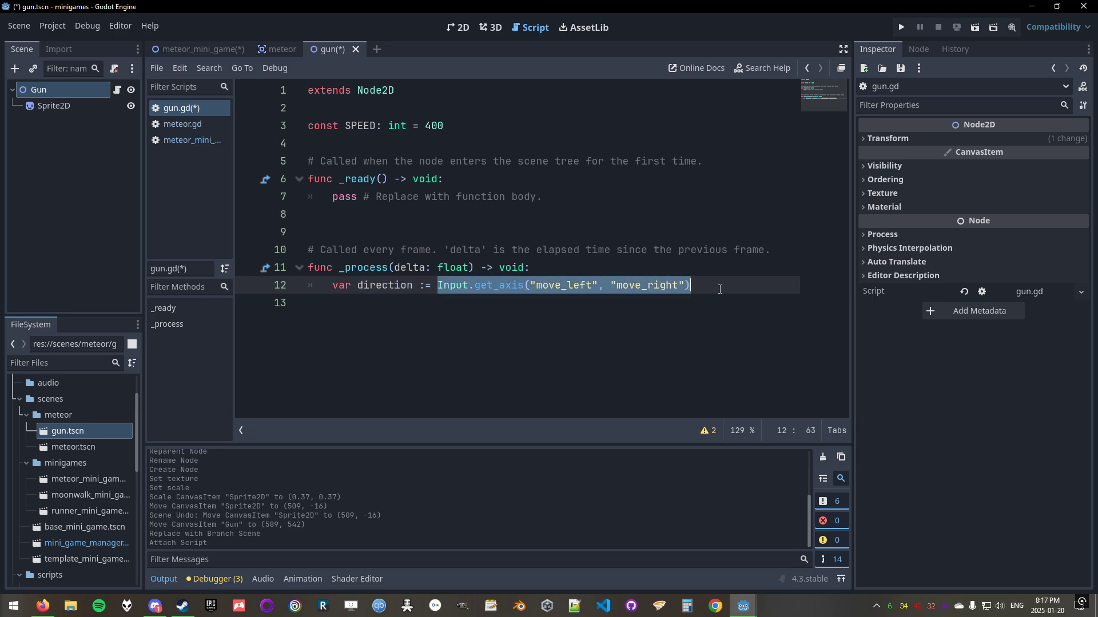
{"action": "left_click", "coordinate": [521, 286]}
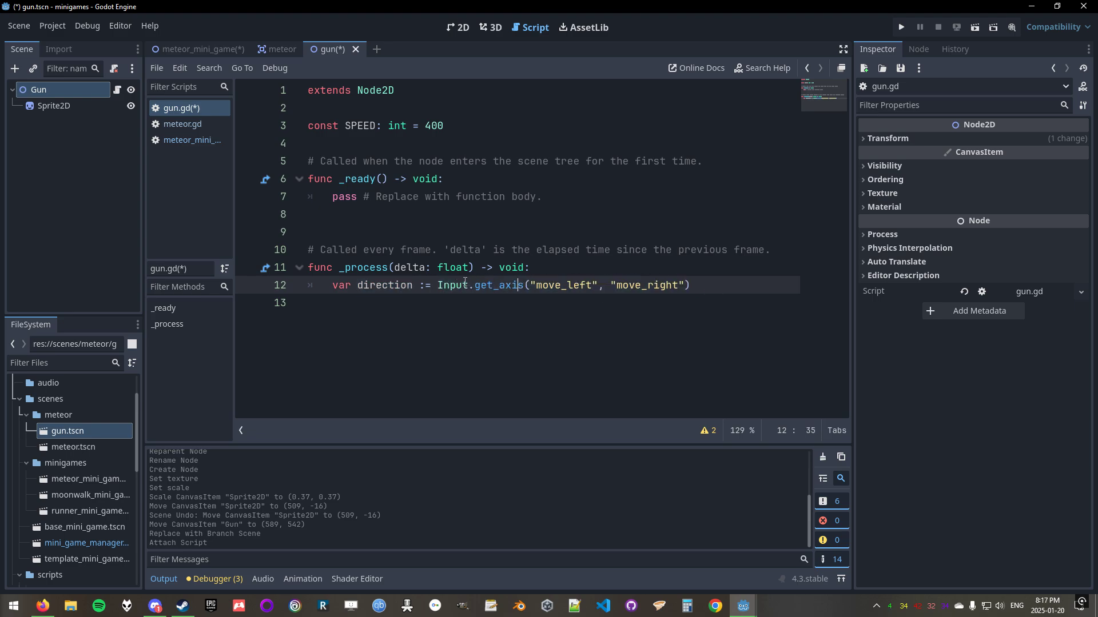
Look up get_axis in the Input class documentation, review the properties and methods lists, and return to gun.gd.
{"action": "double_click", "coordinate": [453, 285]}
{"action": "left_click", "coordinate": [487, 286]}
{"action": "left_click", "coordinate": [483, 286]}
{"action": "left_click", "coordinate": [483, 285], "text": "ctrl"}
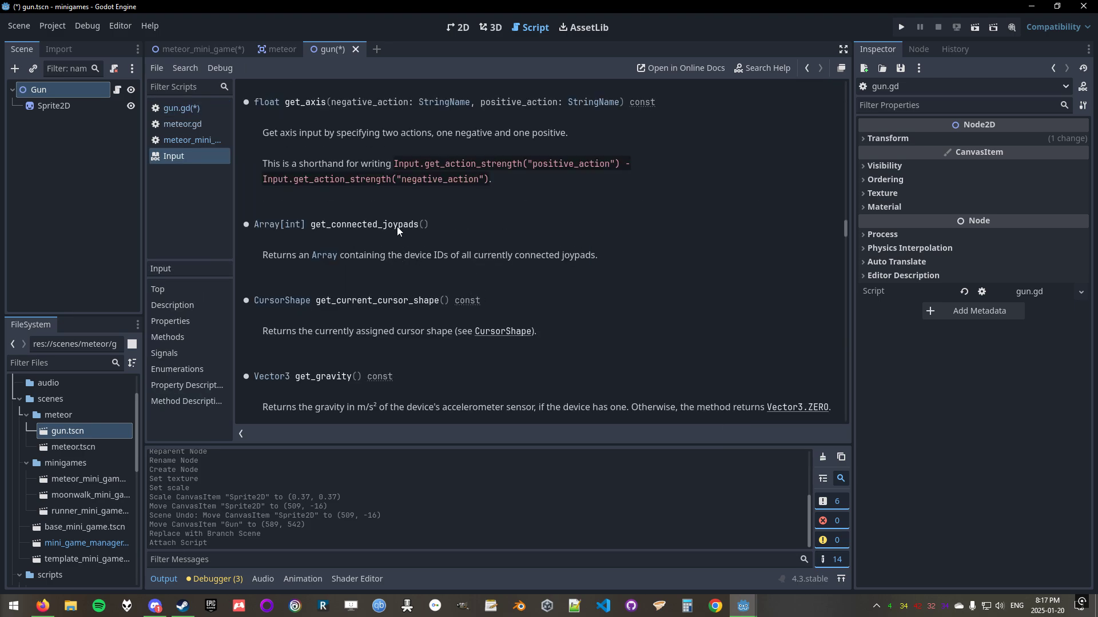
{"action": "scroll", "coordinate": [394, 241], "scroll_direction": "up", "scroll_amount": 4}
{"action": "scroll", "coordinate": [387, 240], "scroll_direction": "down", "scroll_amount": 2}
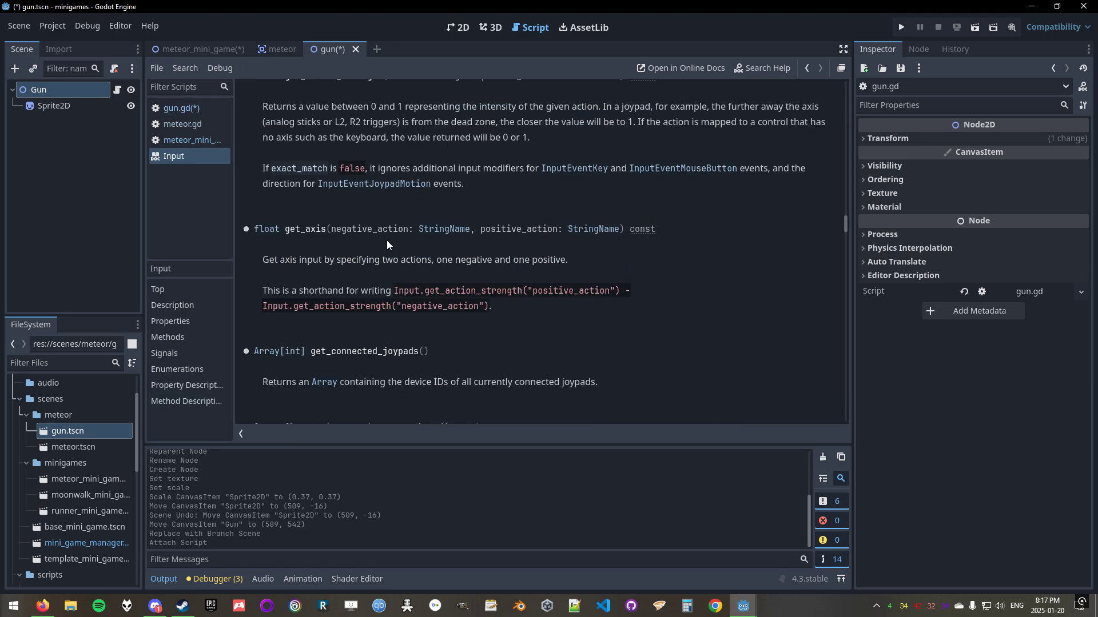
{"action": "scroll", "coordinate": [386, 240], "scroll_direction": "up", "scroll_amount": 6}
{"action": "left_click", "coordinate": [183, 322]}
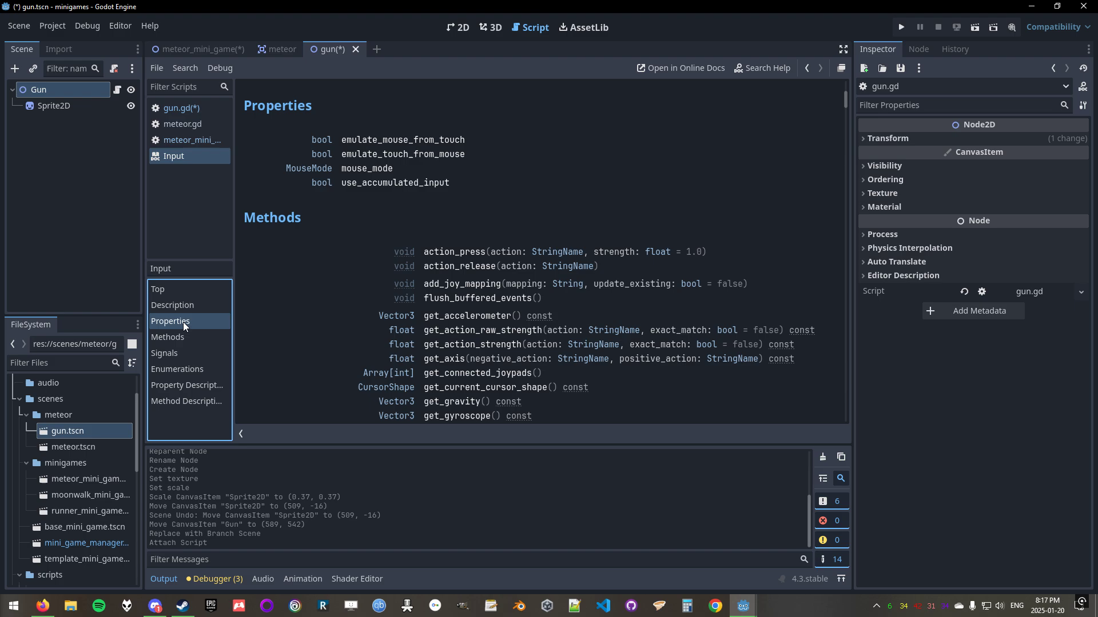
{"action": "scroll", "coordinate": [336, 311], "scroll_direction": "down", "scroll_amount": 2}
{"action": "left_click", "coordinate": [164, 336]}
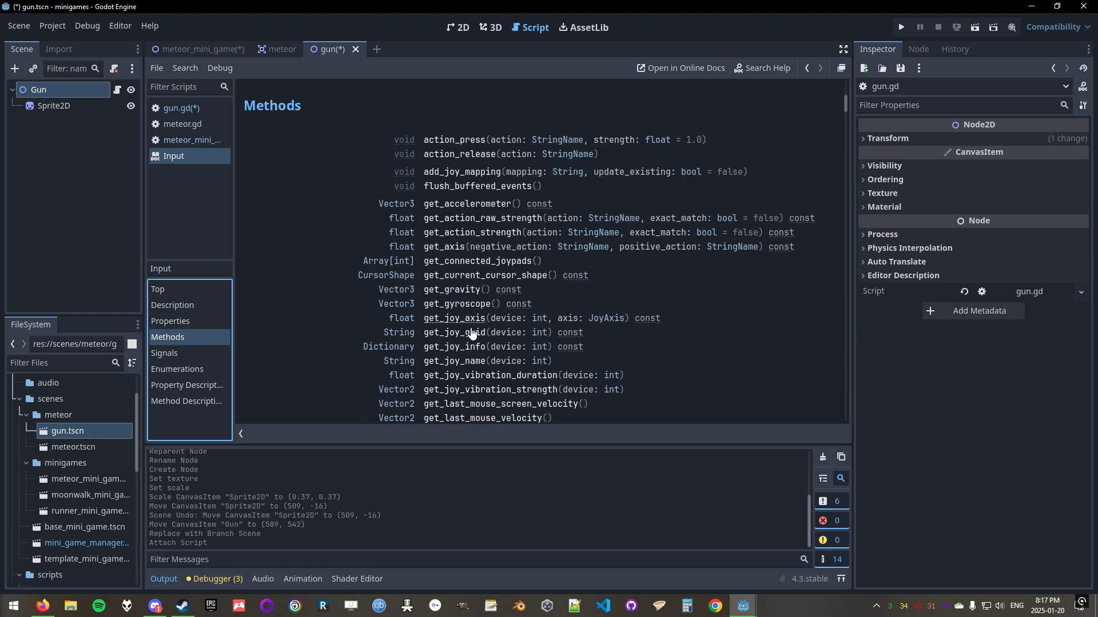
{"action": "left_click", "coordinate": [195, 110]}
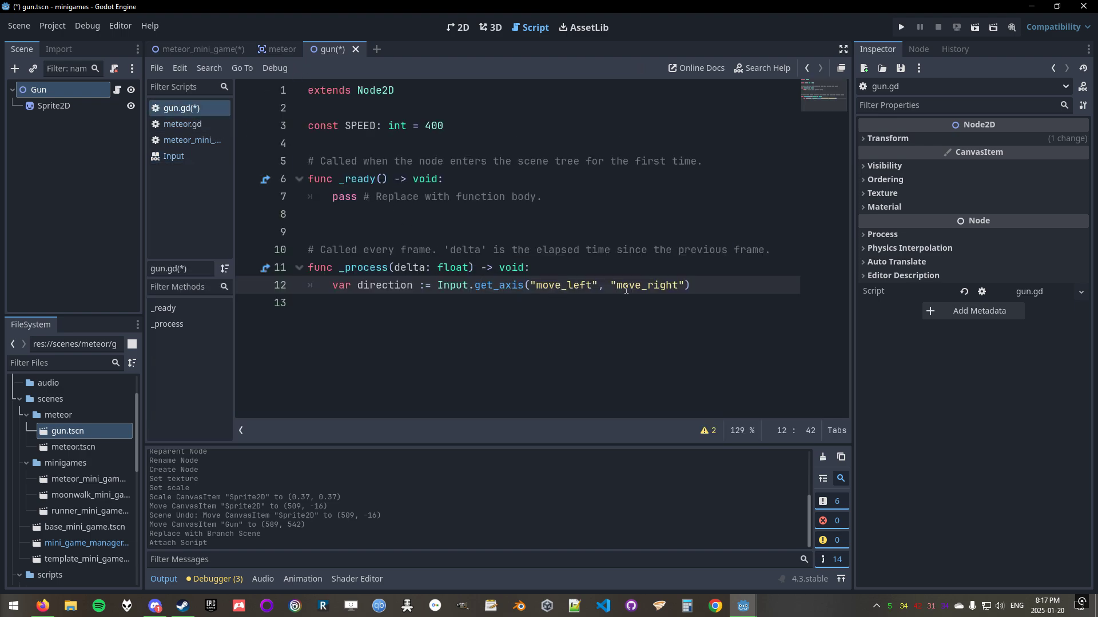
Add a fire action to the project's Input Map and bind it to the physical Space key.
{"action": "left_click_drag", "start_coordinate": [532, 284], "coordinate": [599, 285]}
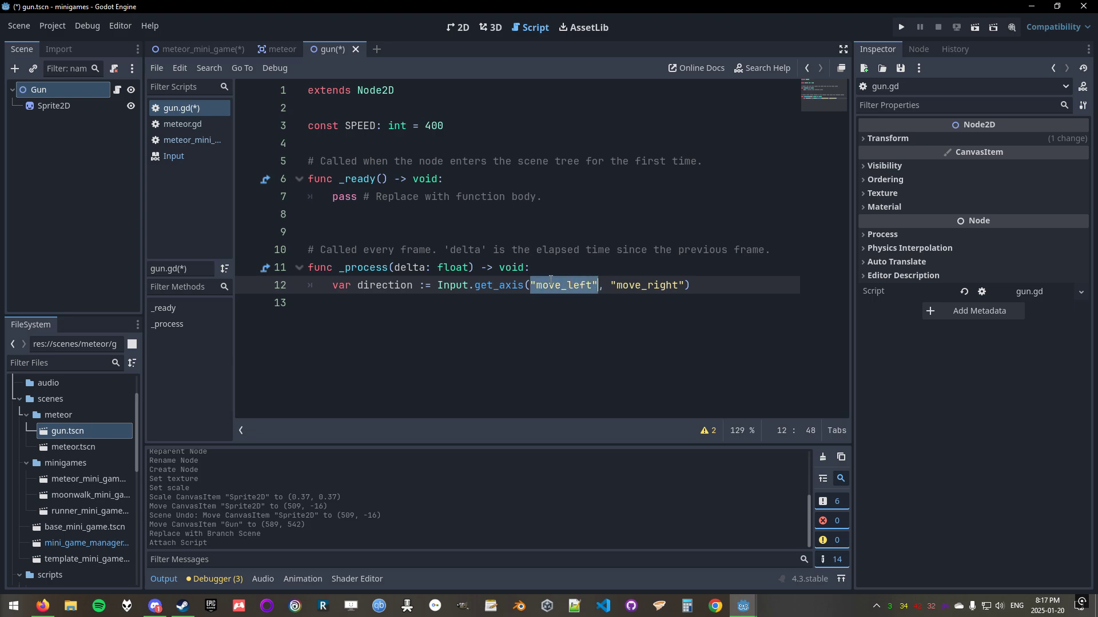
{"action": "left_click", "coordinate": [52, 25]}
{"action": "left_click", "coordinate": [59, 37]}
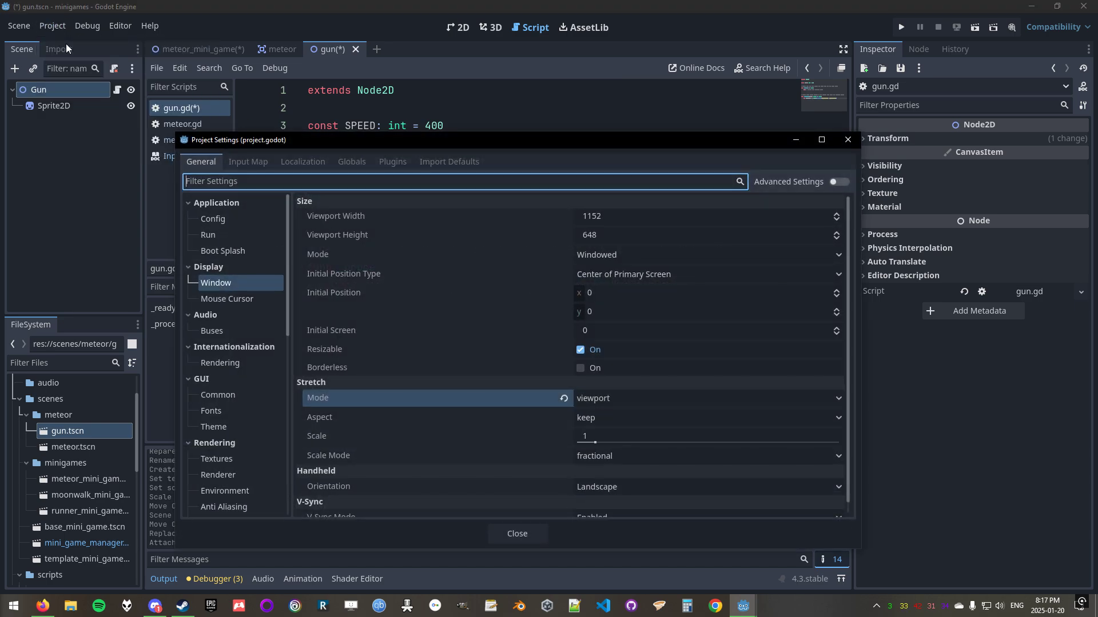
{"action": "left_click", "coordinate": [266, 161]}
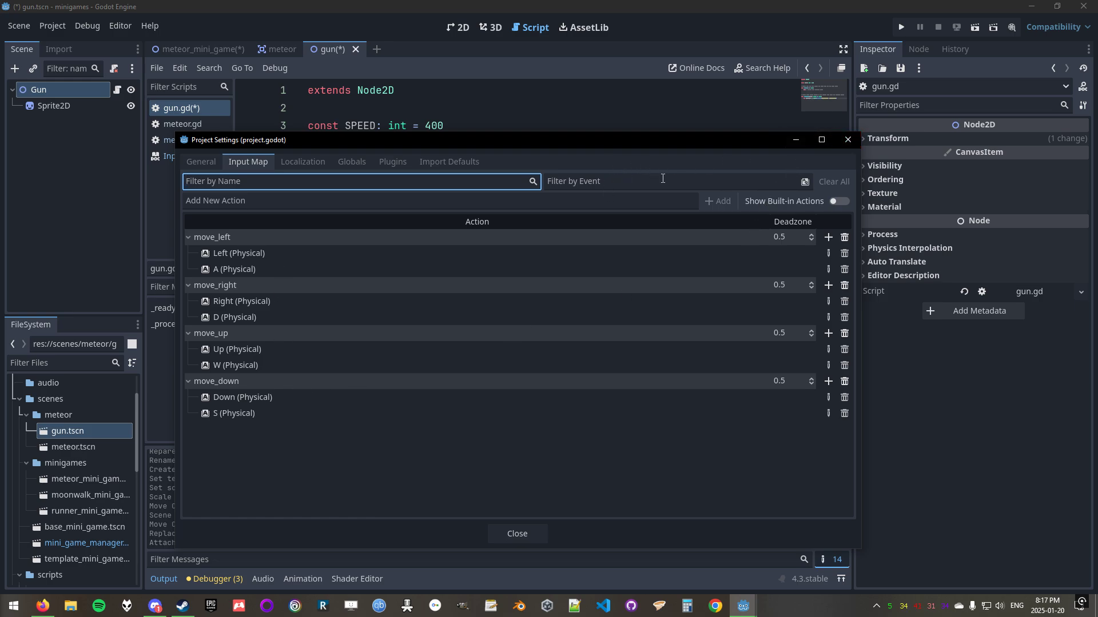
{"action": "left_click", "coordinate": [540, 203]}
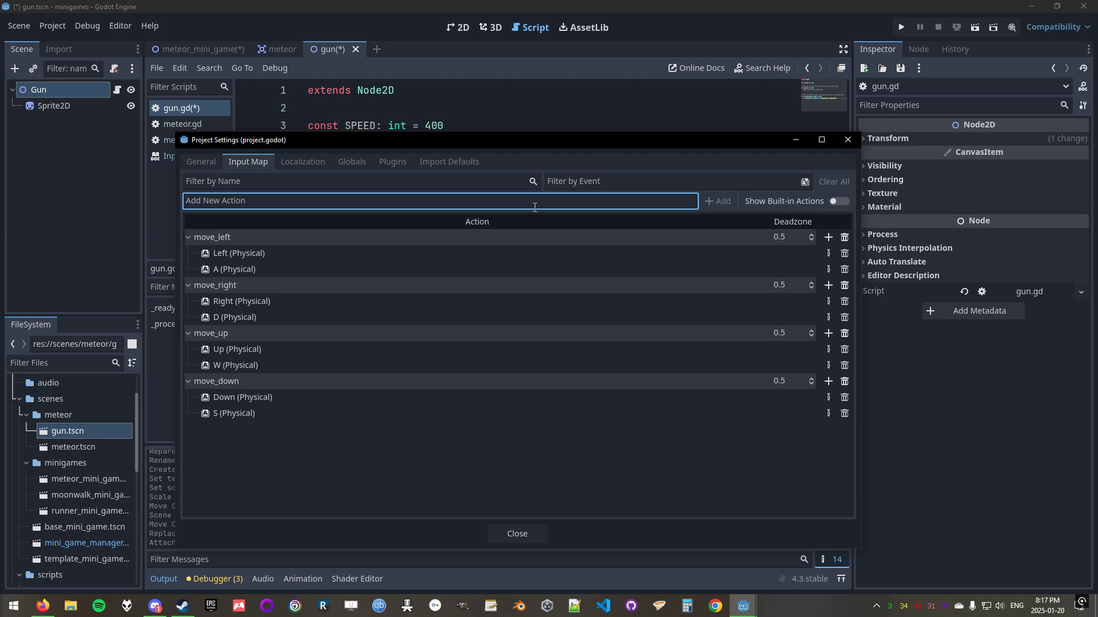
{"action": "type", "text": "fire"}
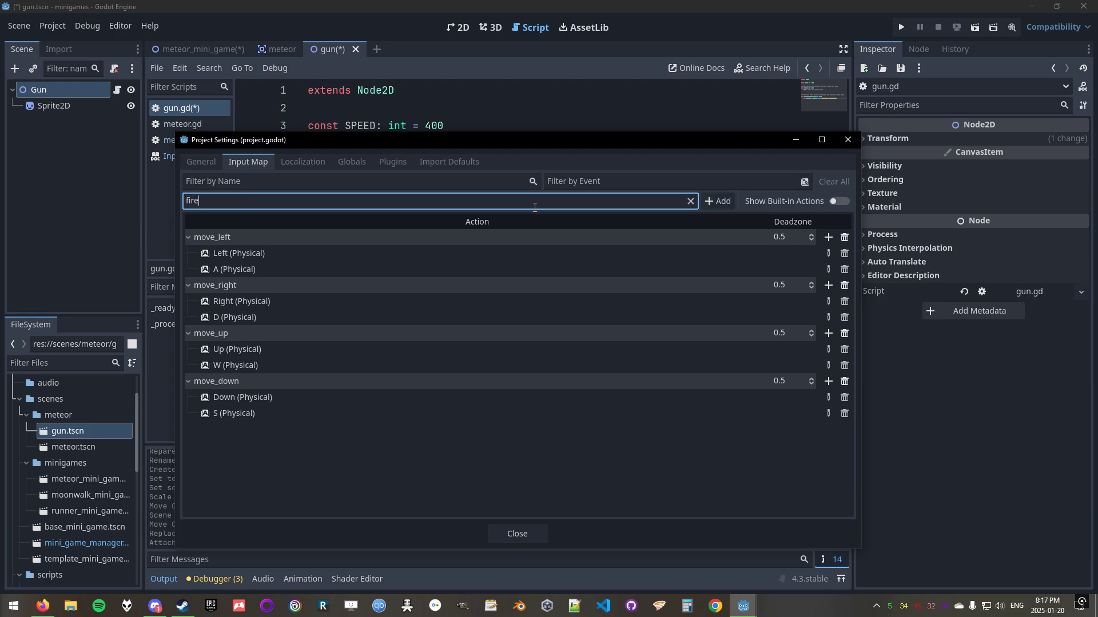
{"action": "left_click", "coordinate": [719, 202]}
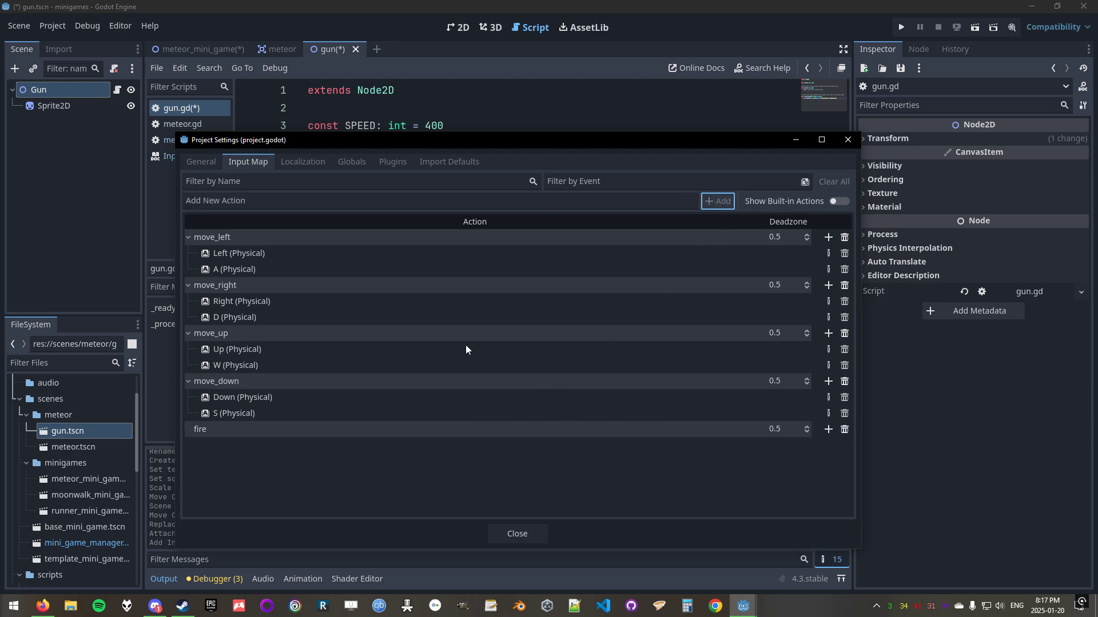
{"action": "left_click", "coordinate": [828, 429]}
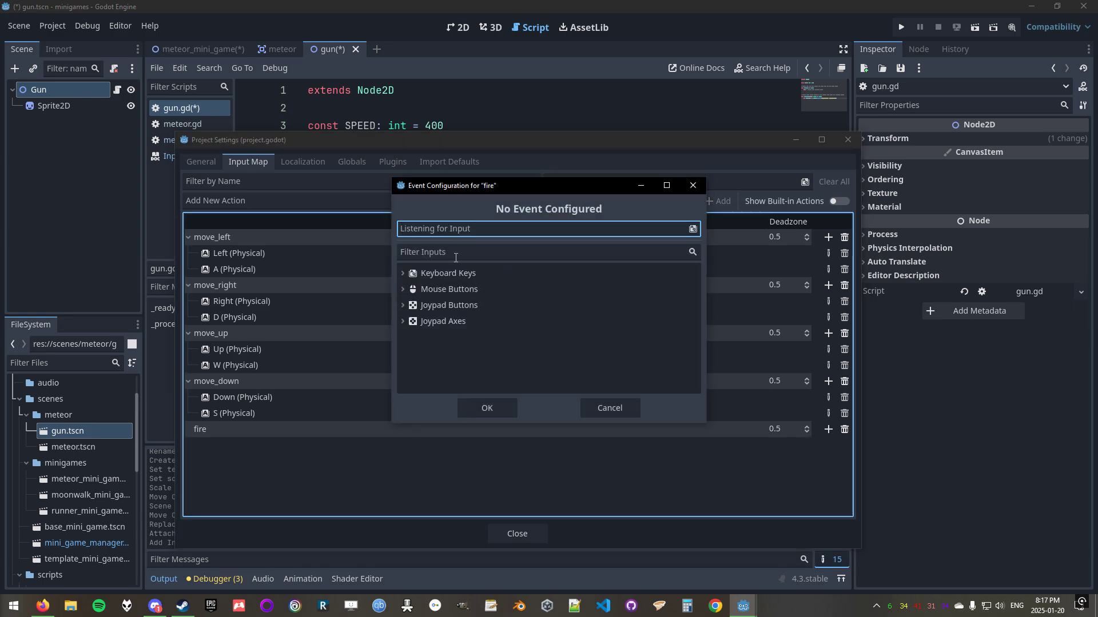
{"action": "key", "text": "space"}
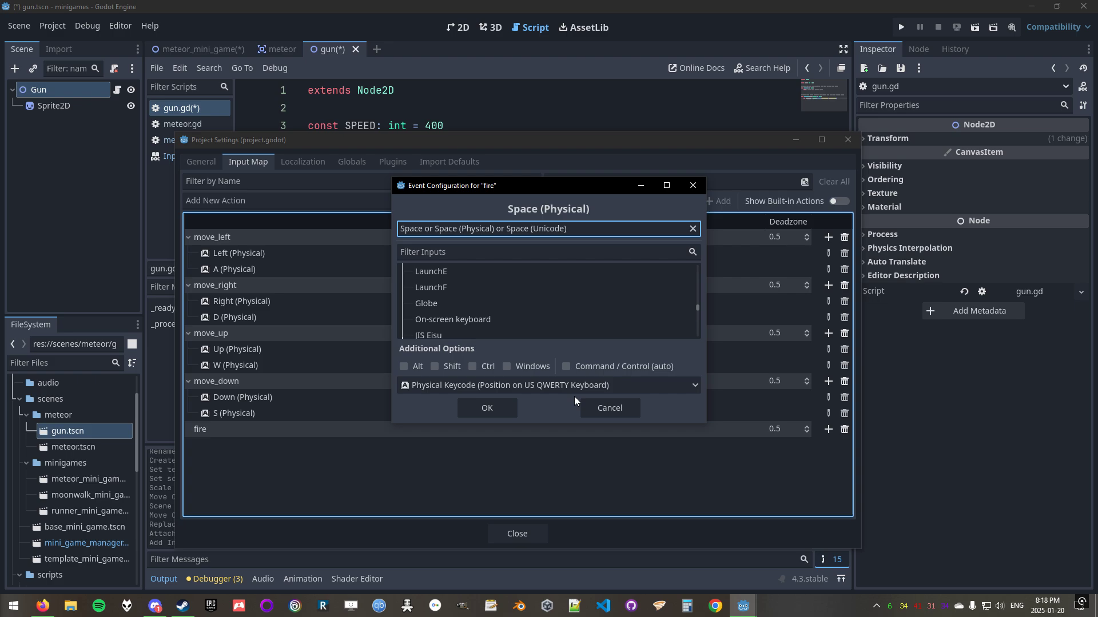
{"action": "left_click", "coordinate": [501, 404]}
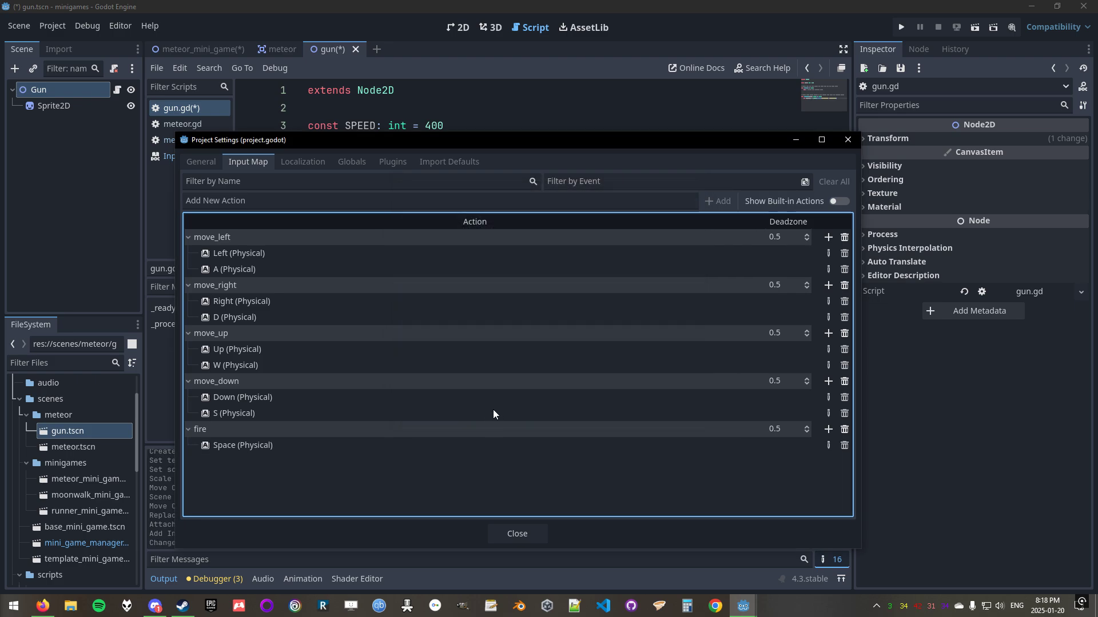
{"action": "left_click", "coordinate": [527, 537]}
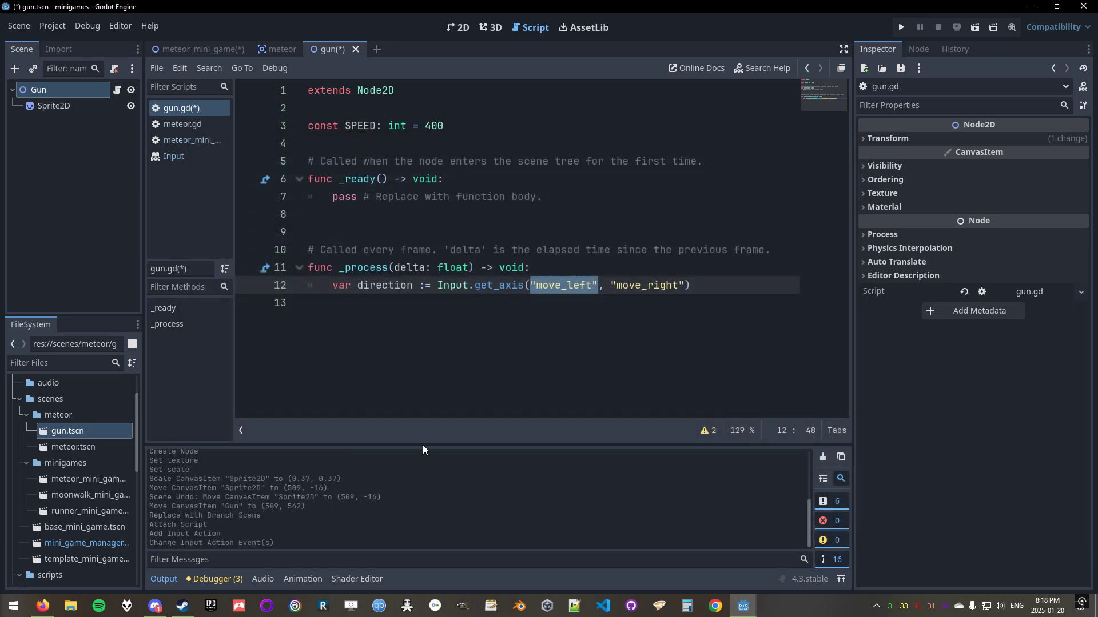
{"action": "left_click", "coordinate": [723, 285]}
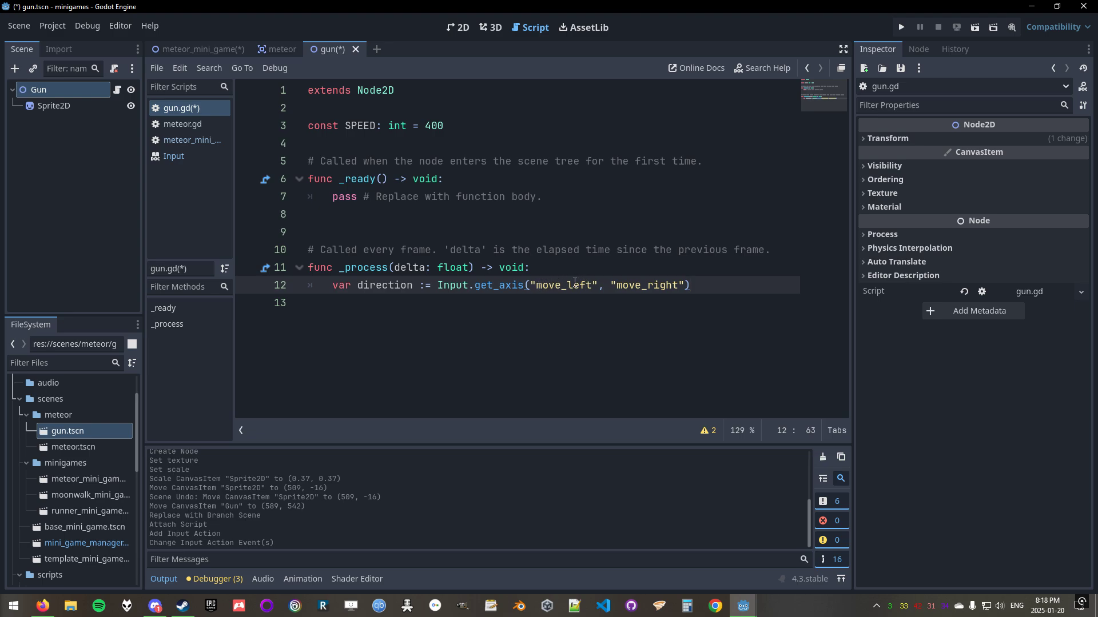
{"action": "left_click_drag", "start_coordinate": [438, 287], "coordinate": [692, 287]}
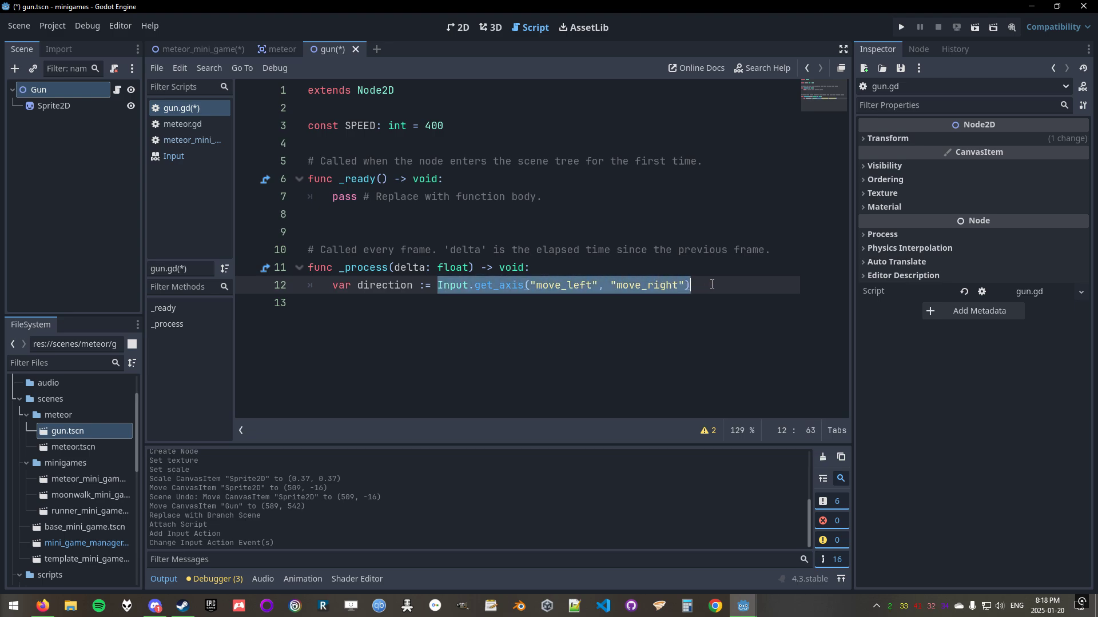
{"action": "left_click", "coordinate": [545, 288]}
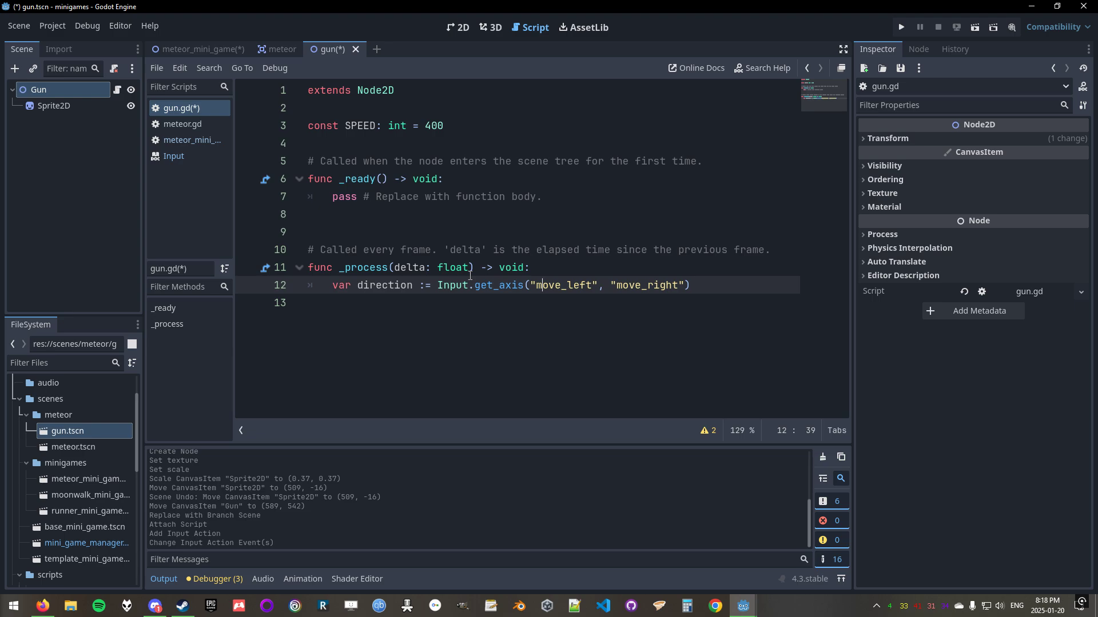
Below the direction line, add an if(direction != 0) block that moves the gun's x position by direction * SPEED * delta using set_position, keeping old_pos.y.
{"action": "left_click", "coordinate": [722, 288]}
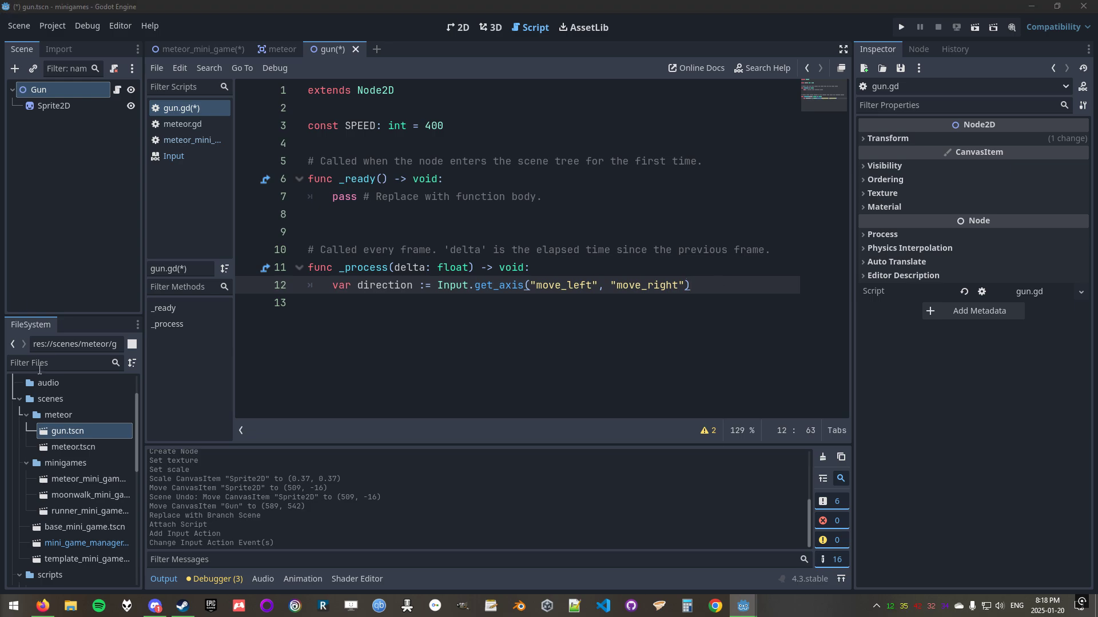
{"action": "left_click", "coordinate": [642, 307]}
{"action": "left_click", "coordinate": [642, 288]}
{"action": "left_click", "coordinate": [641, 301]}
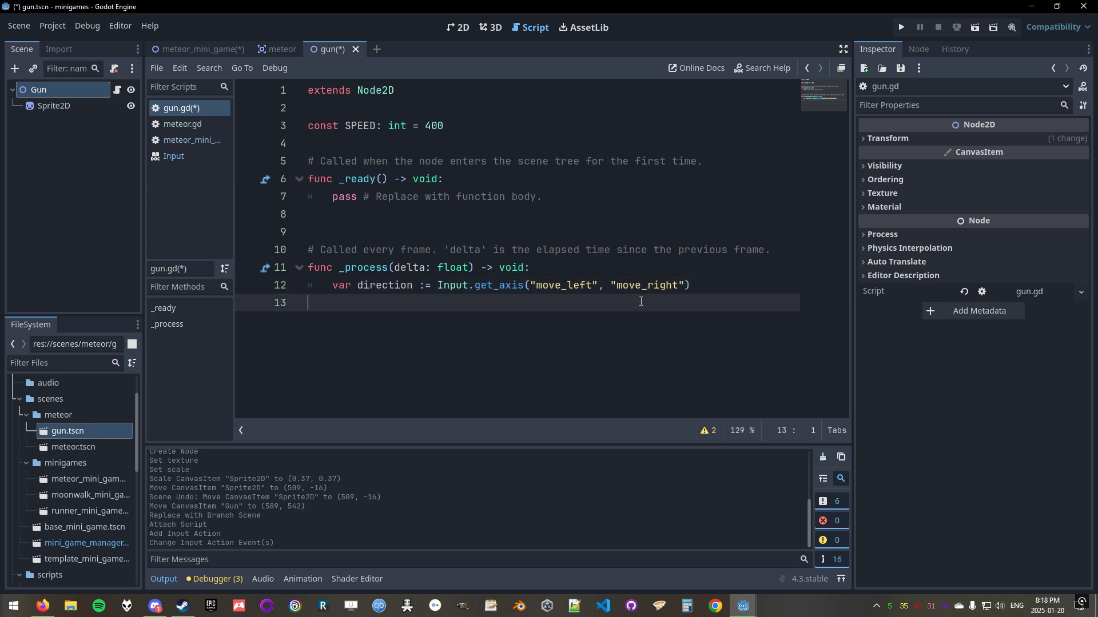
{"action": "type", "text": "if(direction != 0): \t\tvar old_pos = position \t\tvar new_x = old_pos.x + (direction * SPEED * delta); \t\tset_position(Vector2(new_x, old_pos.y))"}
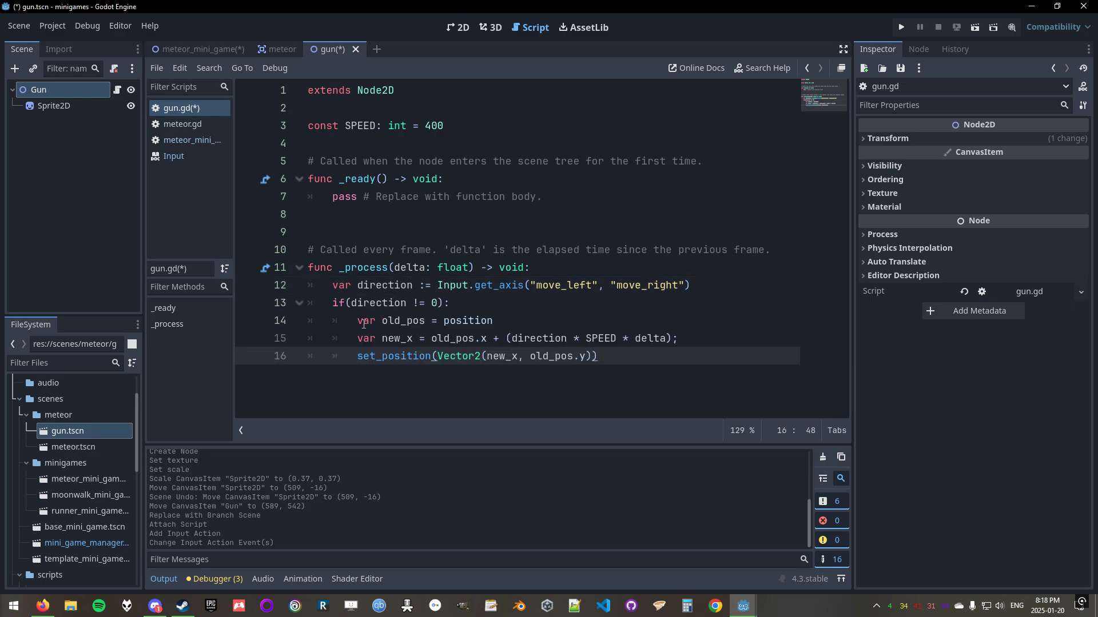
{"action": "left_click", "coordinate": [327, 303]}
{"action": "double_click", "coordinate": [383, 285]}
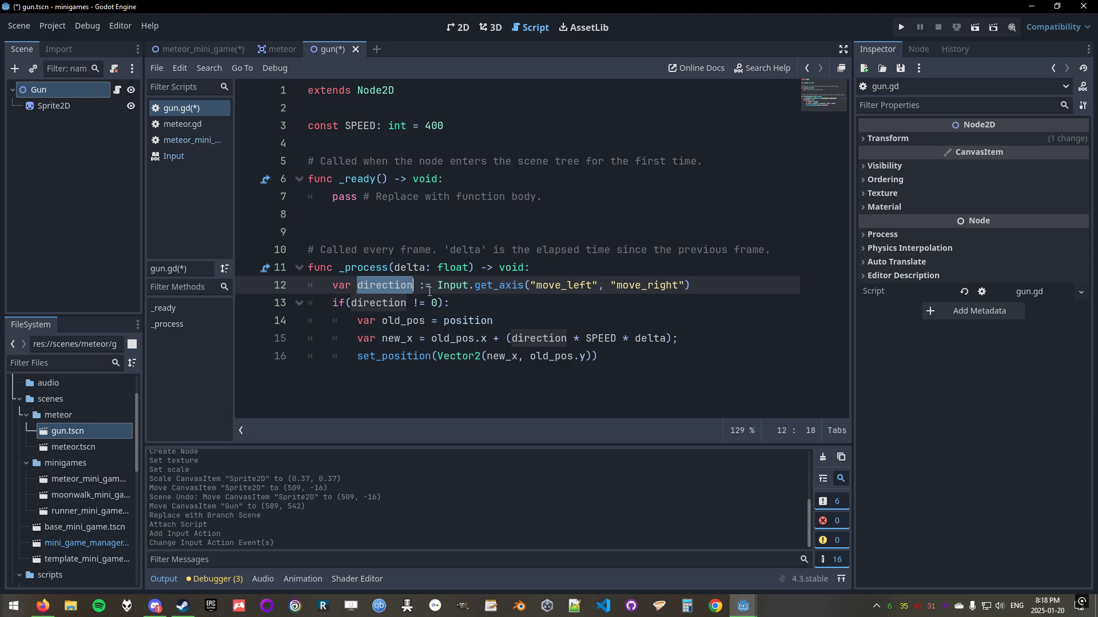
Open the documentation entry for get_axis from the direction line, read its description, and return to gun.gd.
{"action": "left_click", "coordinate": [481, 286]}
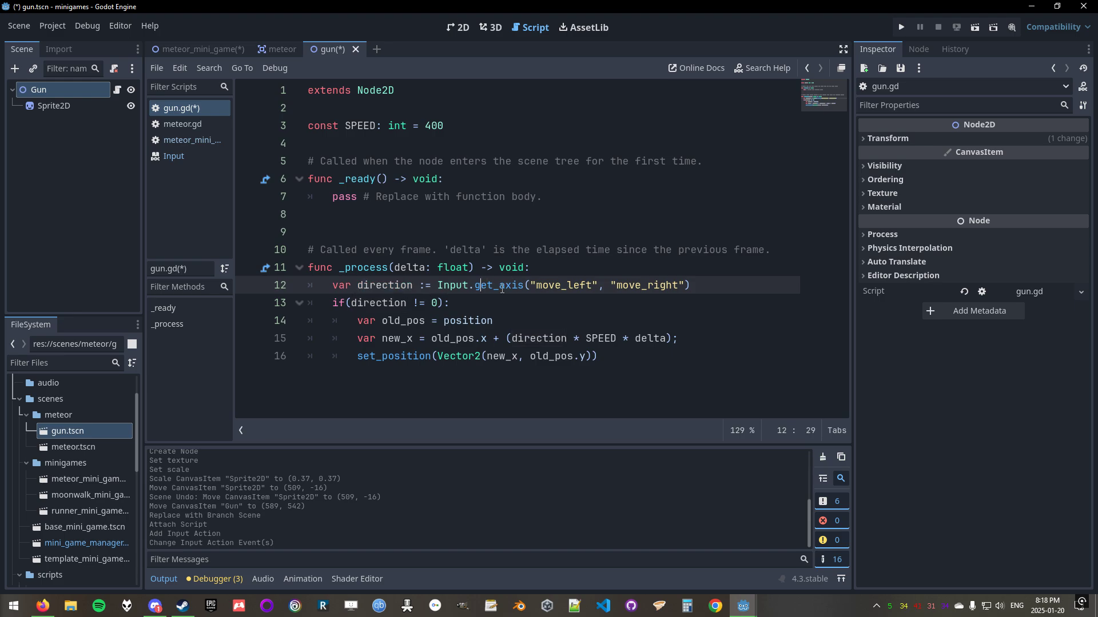
{"action": "left_click", "coordinate": [491, 288], "text": "ctrl"}
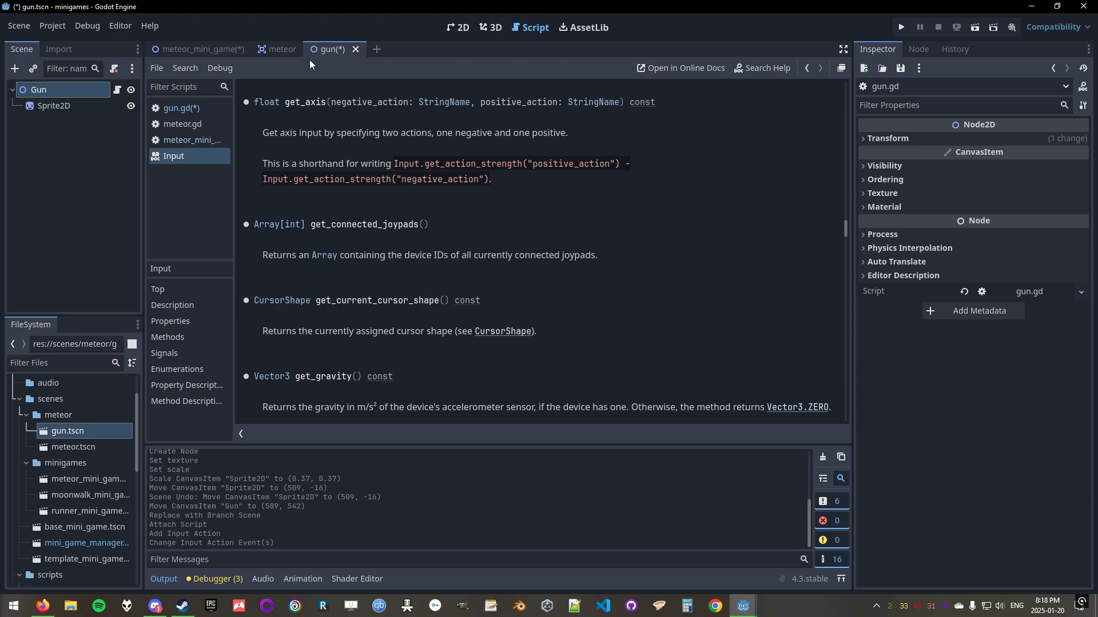
{"action": "left_click", "coordinate": [182, 108]}
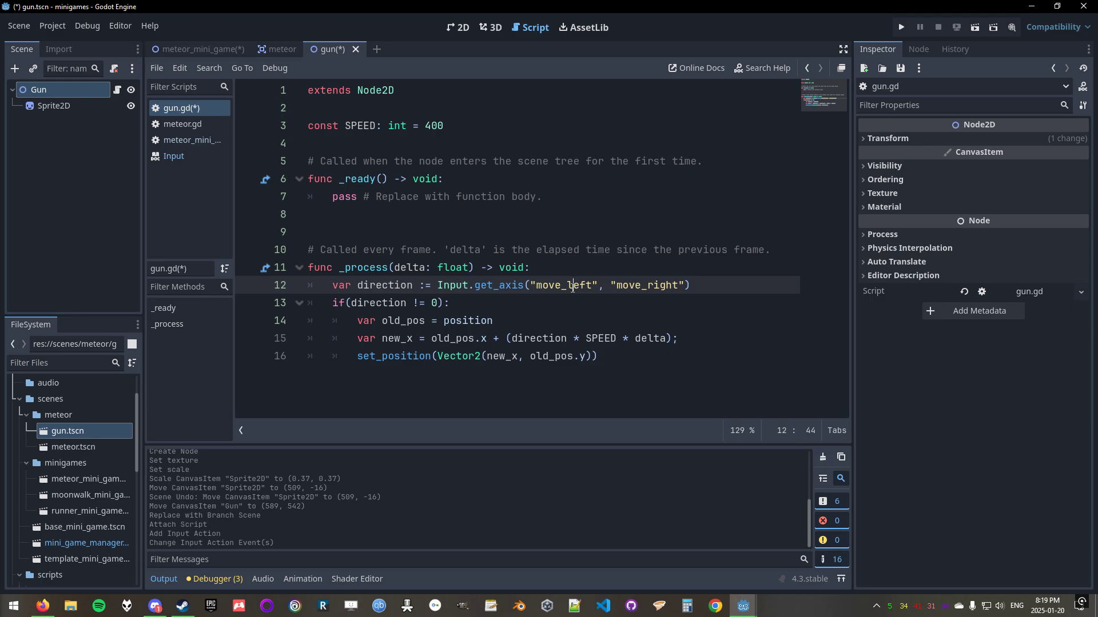
Examine the movement code in _process, from the get_axis actions through old_pos, new_x and delta to the set_position call.
{"action": "left_click", "coordinate": [653, 286]}
{"action": "left_click_drag", "start_coordinate": [356, 304], "coordinate": [432, 321]}
{"action": "left_click", "coordinate": [456, 322]}
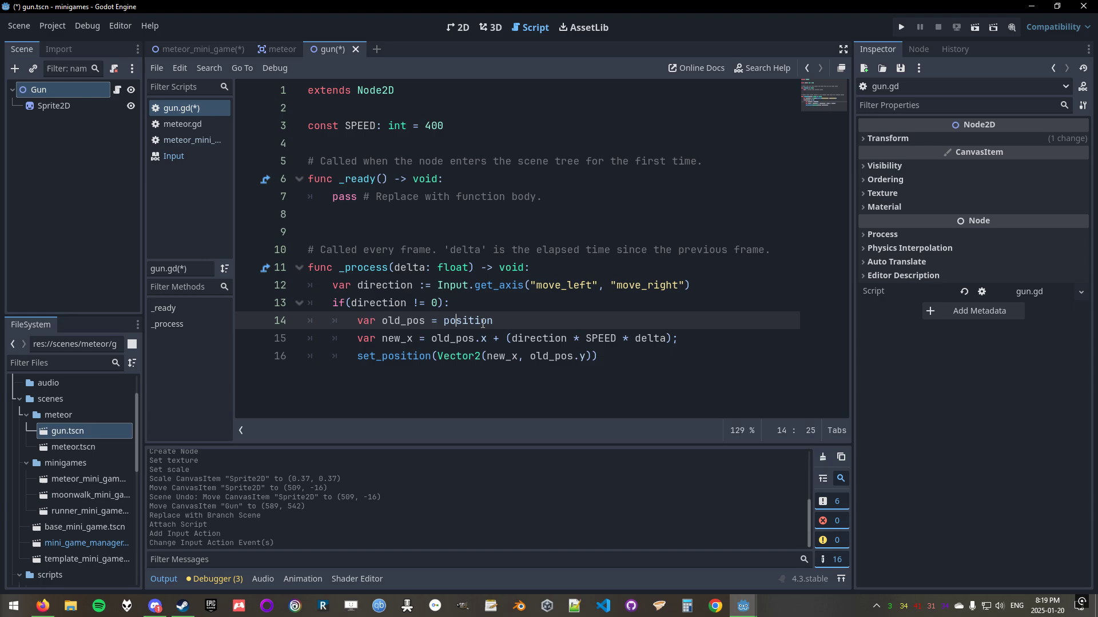
{"action": "double_click", "coordinate": [454, 319]}
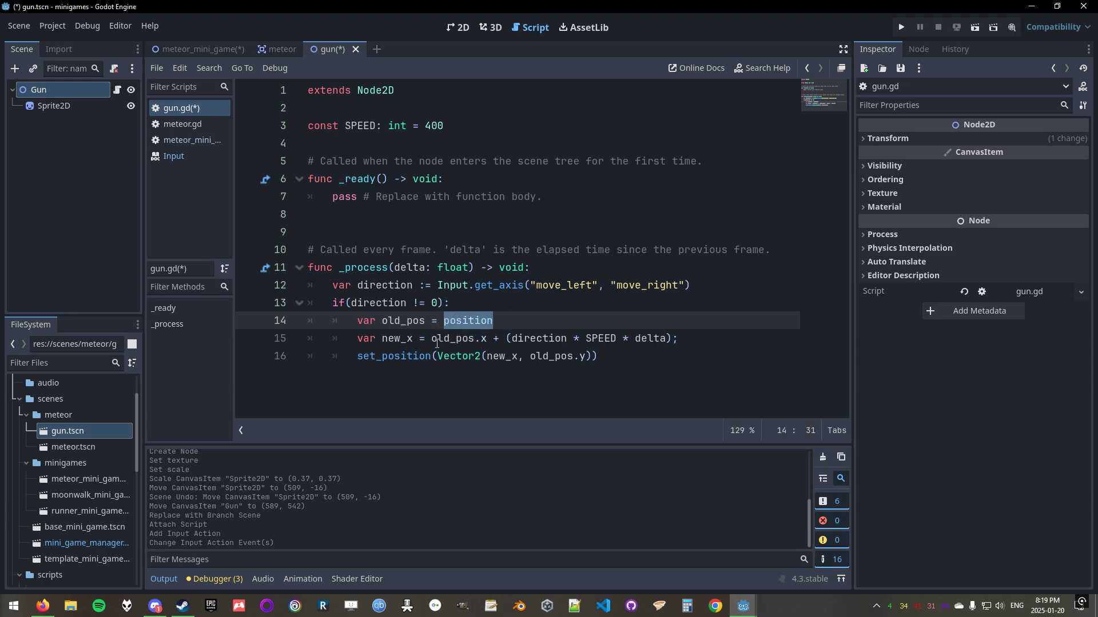
{"action": "double_click", "coordinate": [407, 338]}
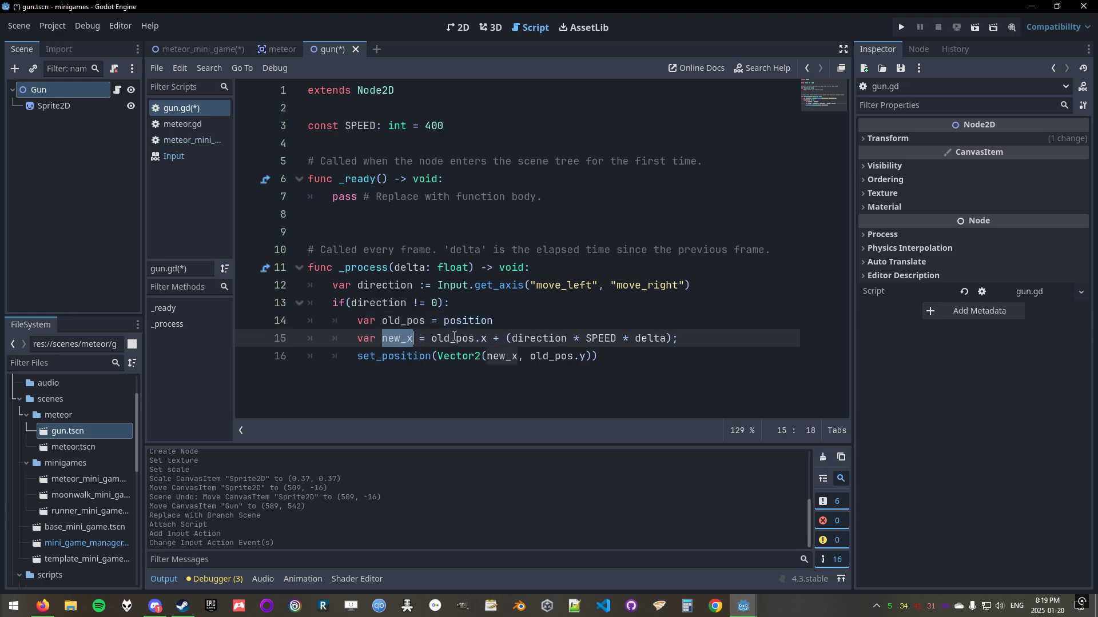
{"action": "left_click_drag", "start_coordinate": [511, 338], "coordinate": [667, 338]}
{"action": "left_click_drag", "start_coordinate": [351, 267], "coordinate": [460, 267]}
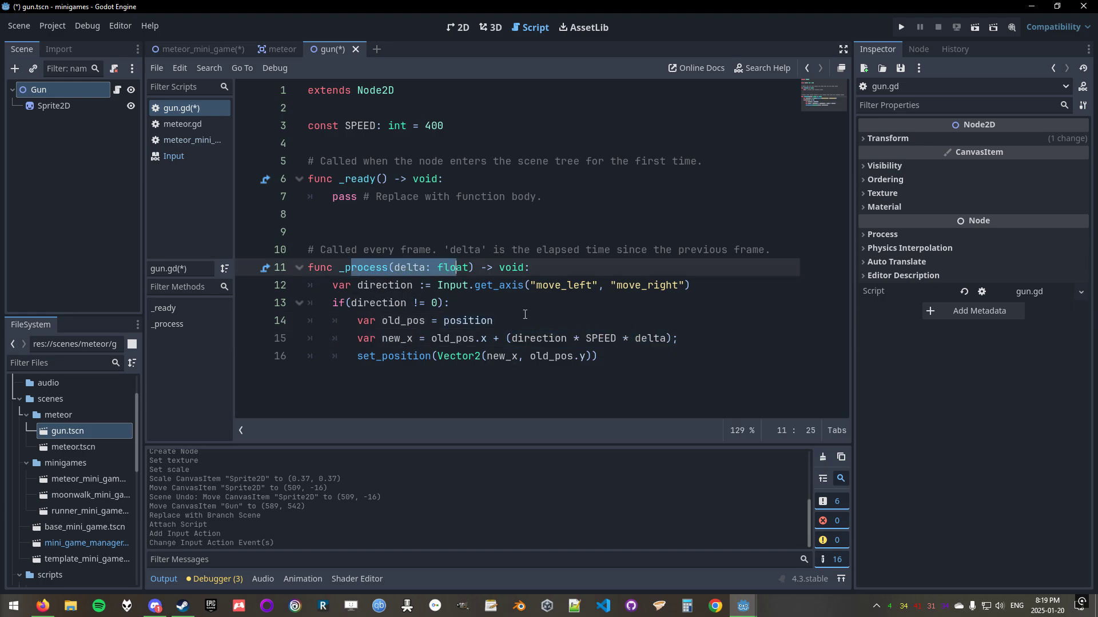
{"action": "left_click_drag", "start_coordinate": [359, 355], "coordinate": [601, 356]}
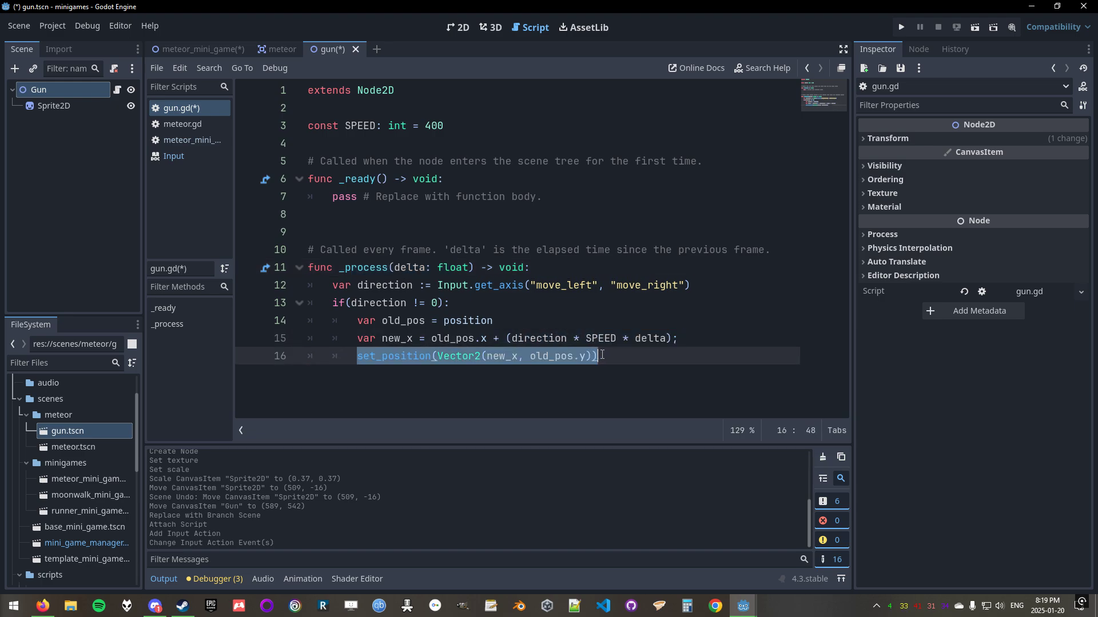
{"action": "left_click", "coordinate": [598, 357]}
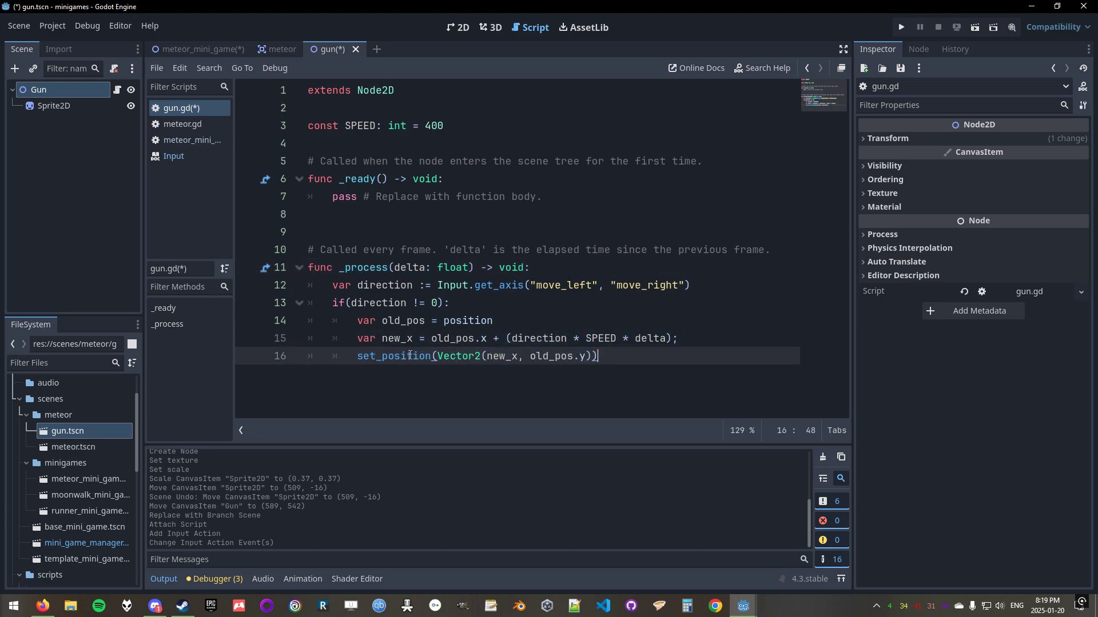
{"action": "double_click", "coordinate": [409, 355]}
{"action": "double_click", "coordinate": [452, 356]}
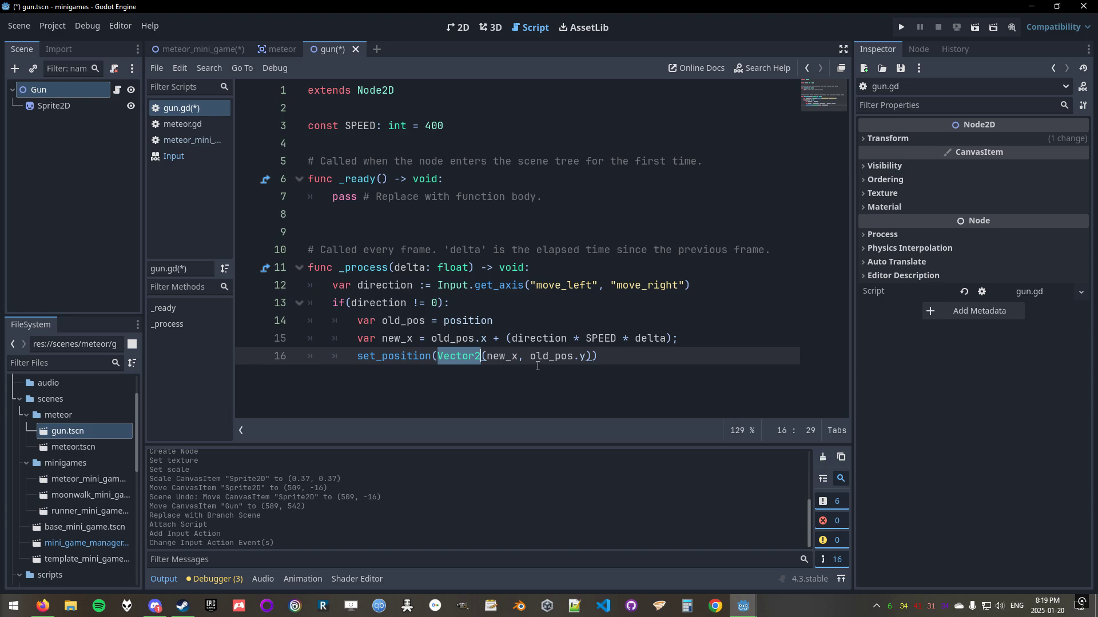
{"action": "left_click_drag", "start_coordinate": [518, 359], "coordinate": [488, 361]}
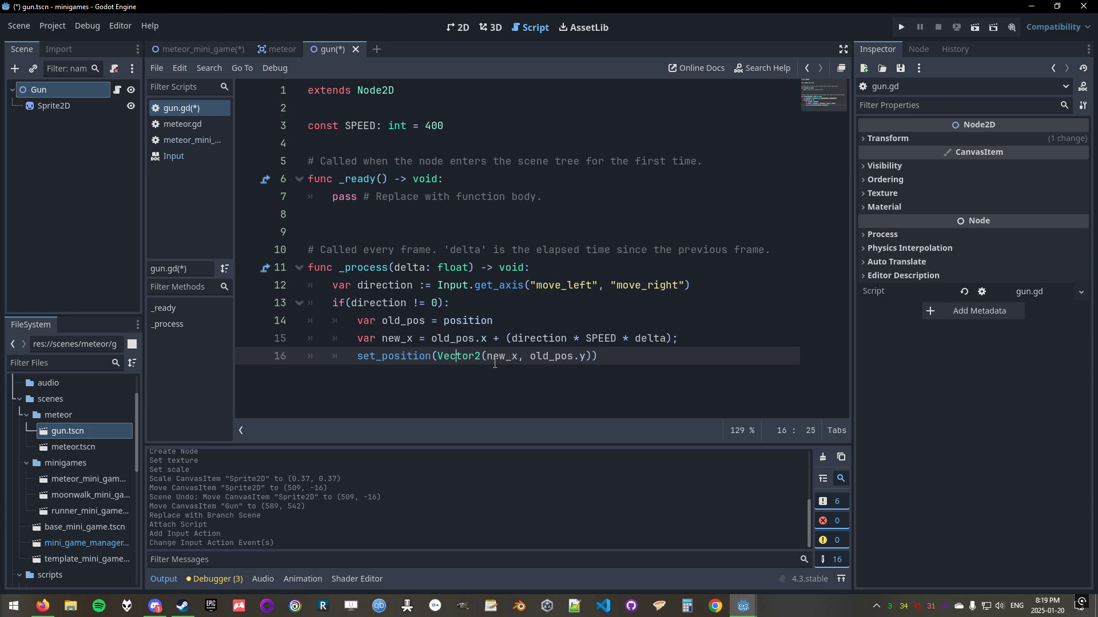
Save the gun script and run the meteor_mini_game scene.
{"action": "key", "text": "ctrl+s"}
{"action": "left_click", "coordinate": [216, 52]}
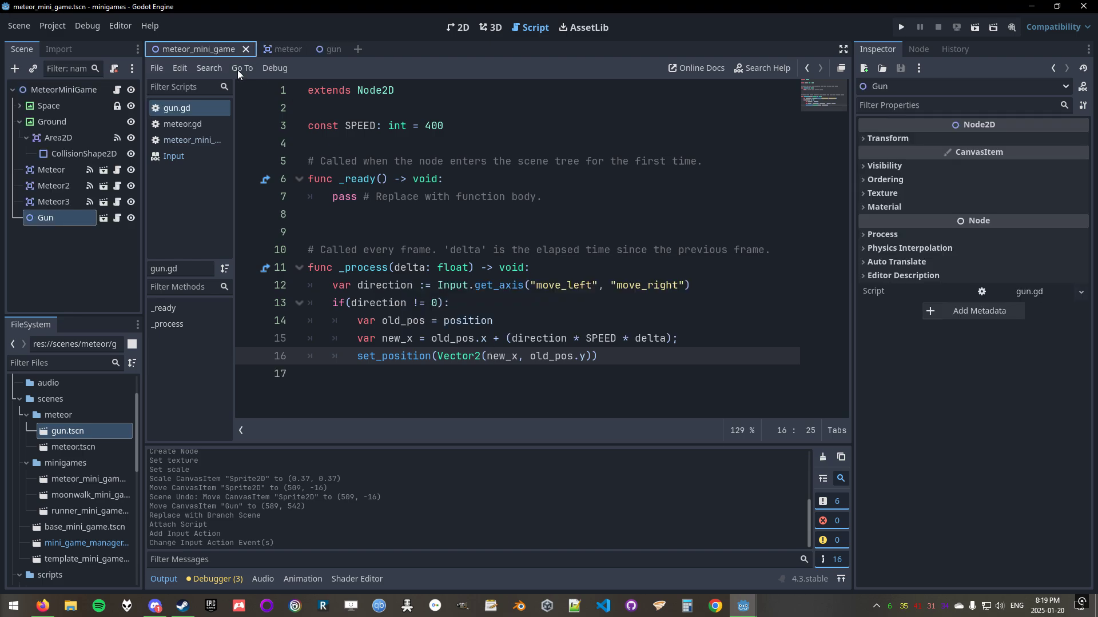
{"action": "left_click", "coordinate": [480, 338]}
{"action": "key", "text": "F6"}
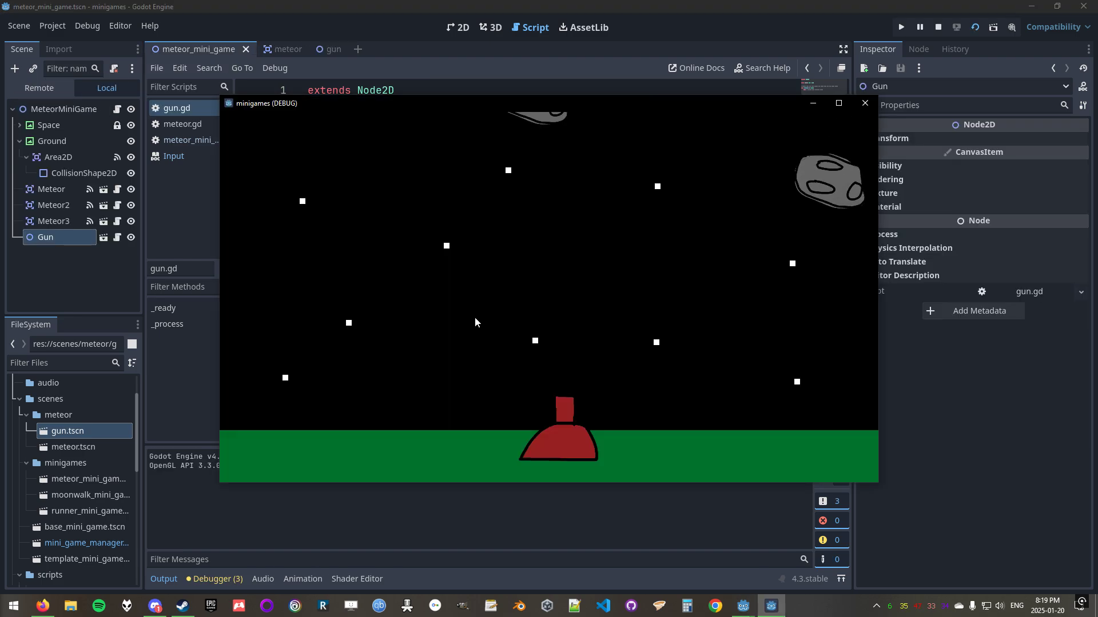
Test the gun by moving it right and left repeatedly in the running game, and close the game window.
{"action": "key", "text": "Right"}
{"action": "key", "text": "Left"}
{"action": "key", "text": "Right"}
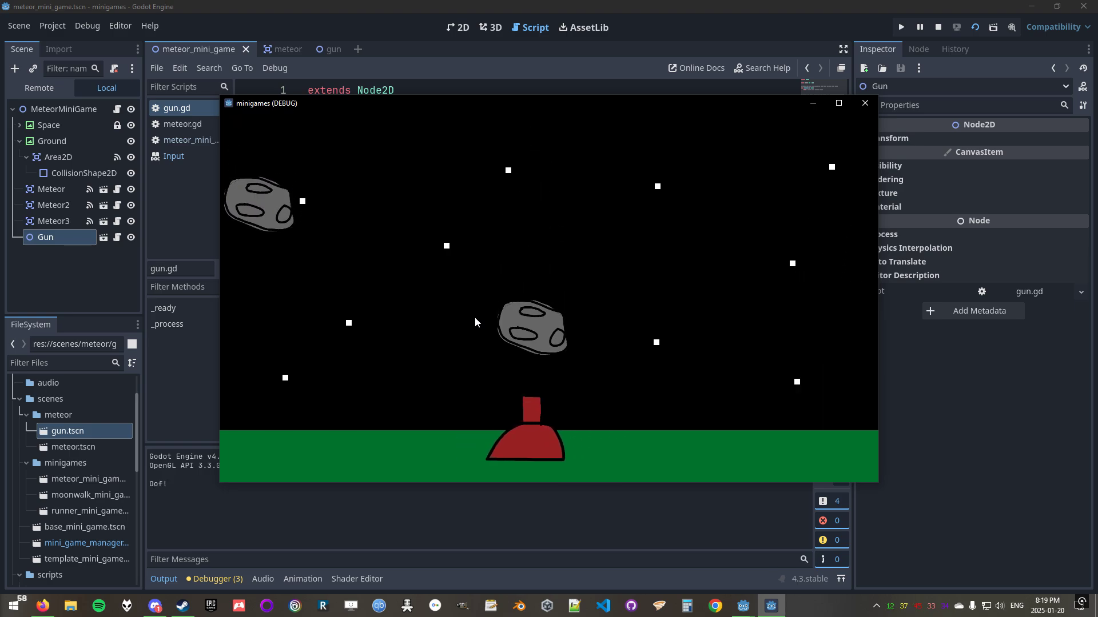
{"action": "key", "text": "Left"}
{"action": "key", "text": "Left"}
{"action": "key", "text": "Right"}
{"action": "key", "text": "Left"}
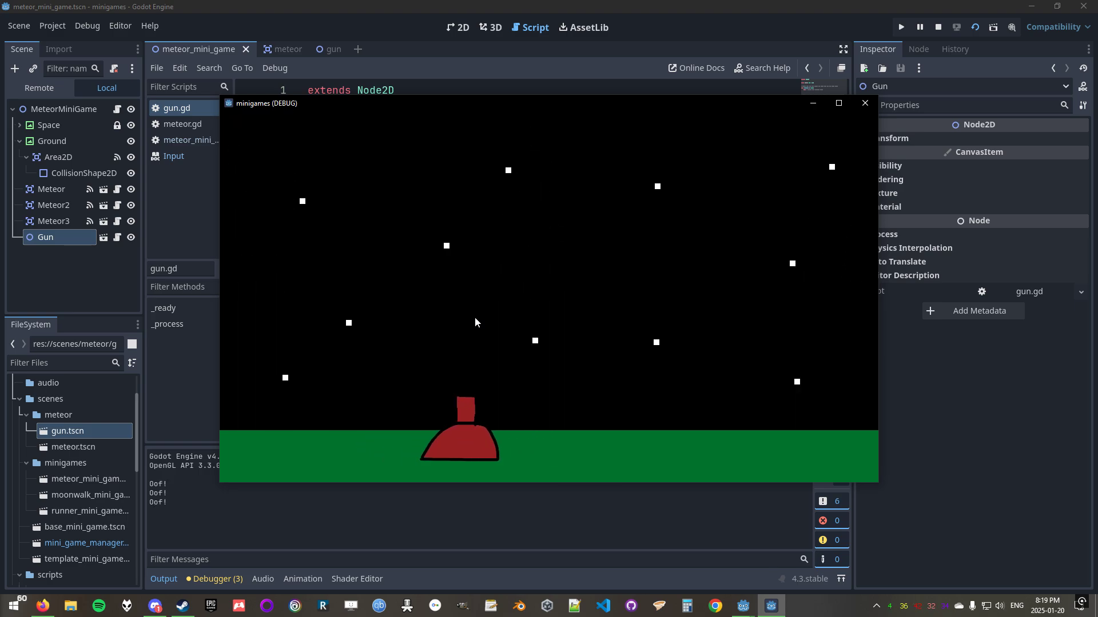
{"action": "key", "text": "Right"}
{"action": "key", "text": "Left"}
{"action": "key", "text": "Right"}
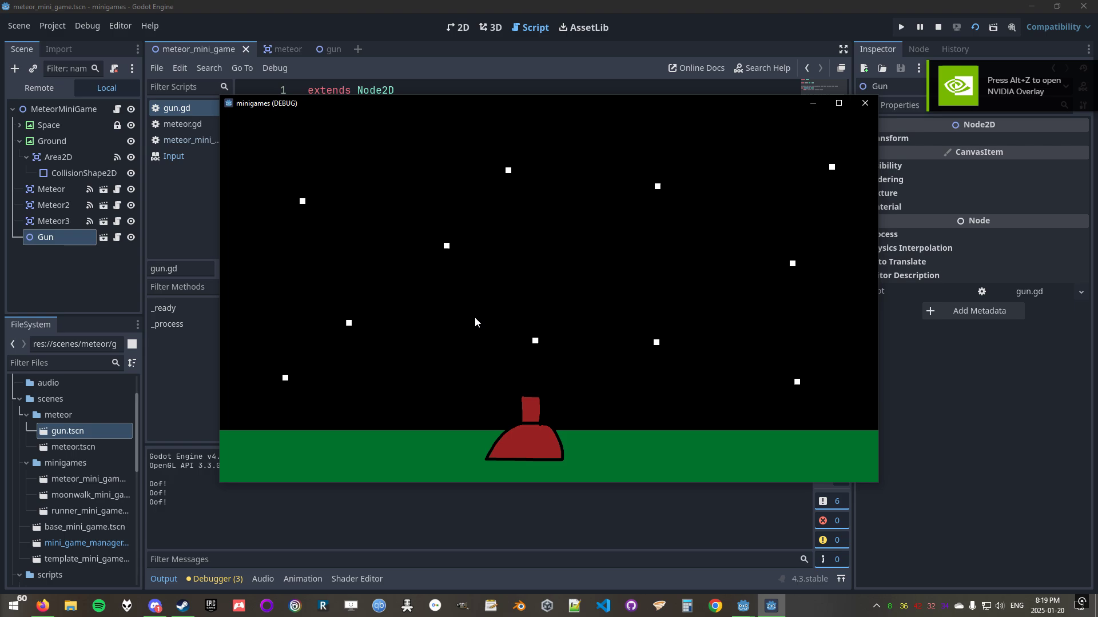
{"action": "key", "text": "Left"}
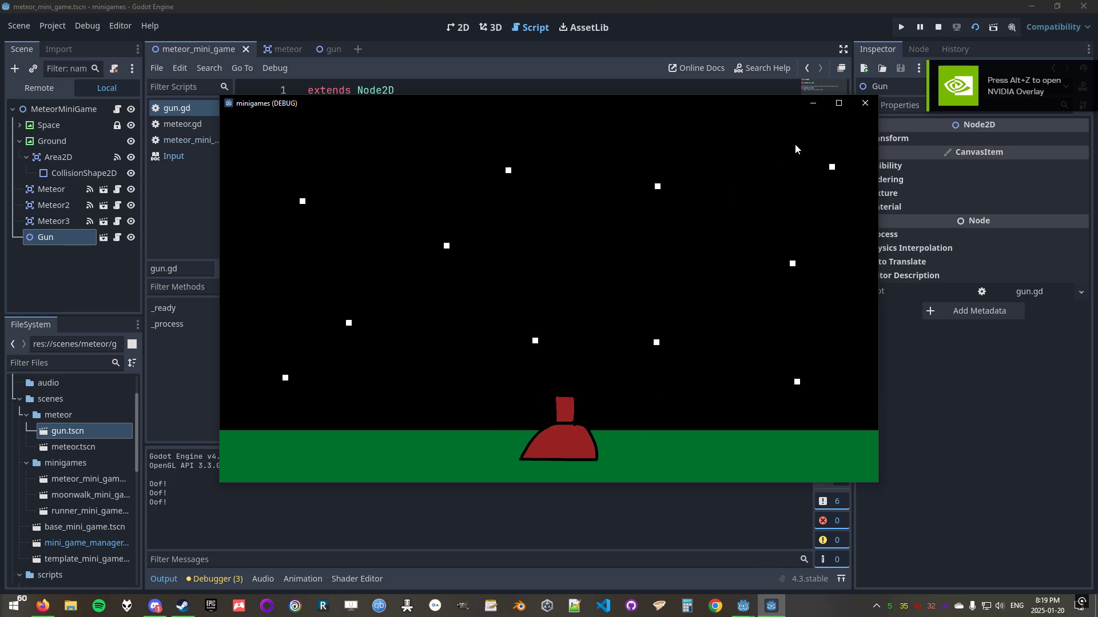
{"action": "left_click", "coordinate": [864, 103]}
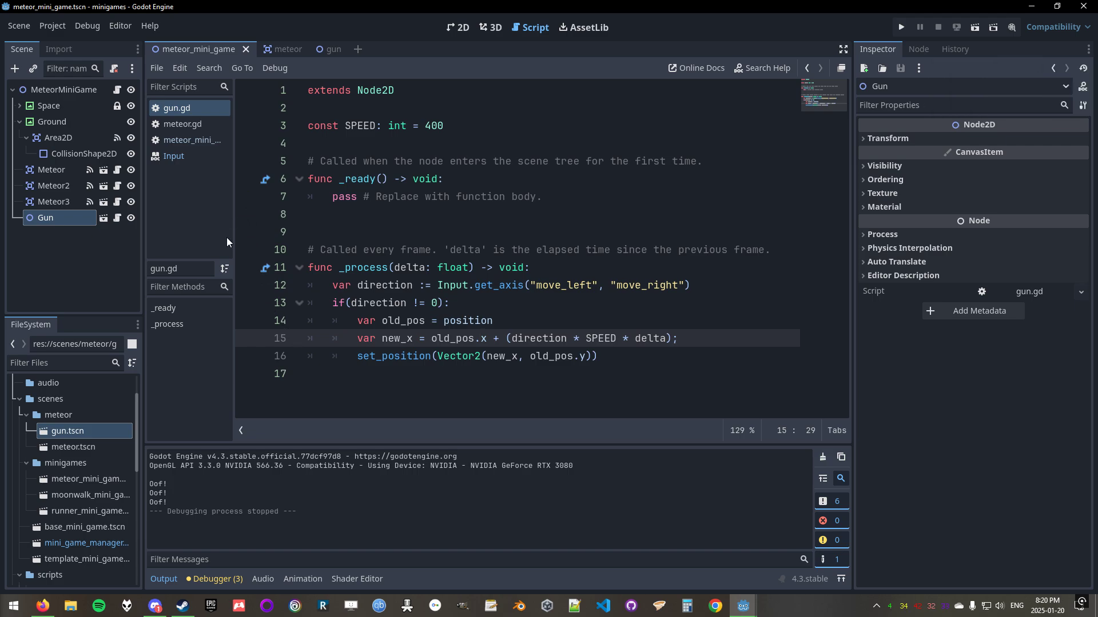
{"action": "key", "text": "alt+Tab"}
{"action": "key", "text": "alt+Tab"}
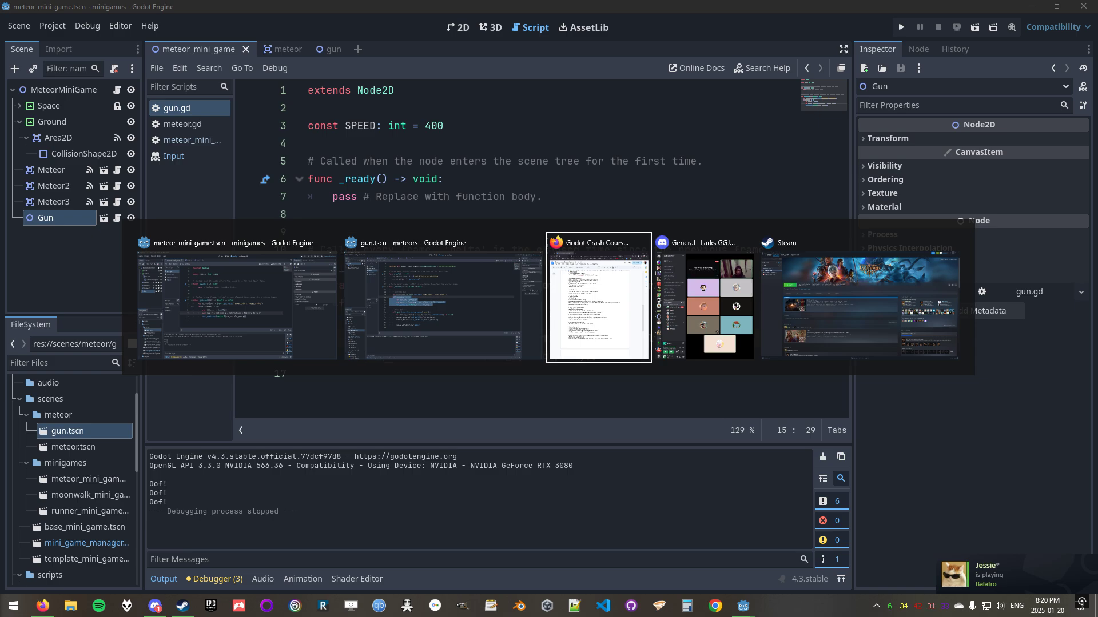
{"action": "key", "text": "alt+shift+Tab"}
{"action": "key", "text": "Escape"}
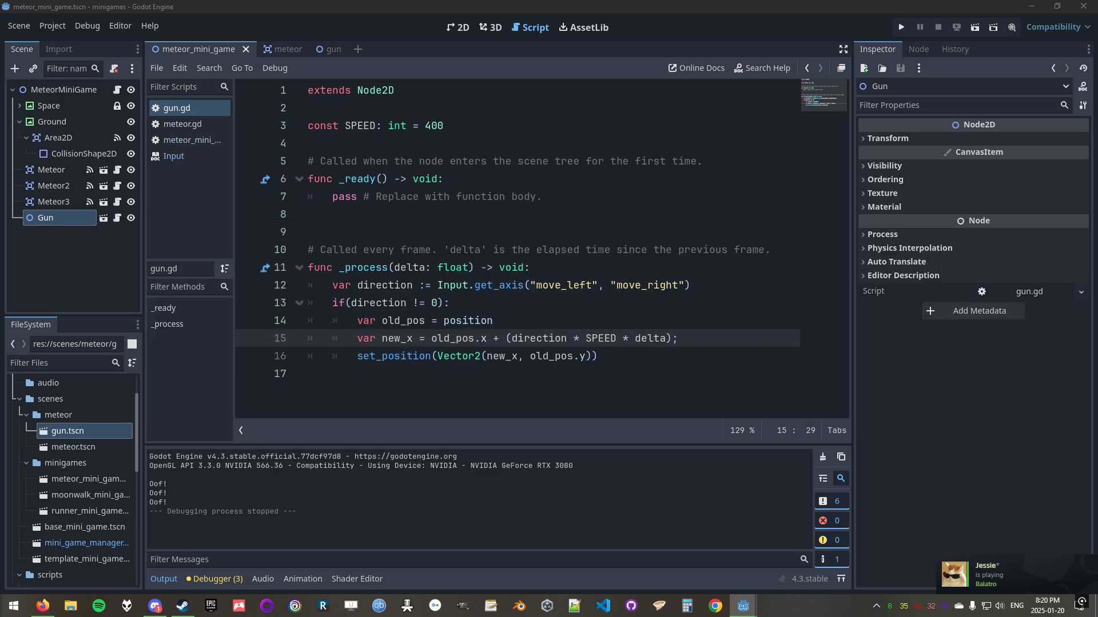
Try assigning SPEED = 24 at the start of the if(direction != 0) block, and remove that line again.
{"action": "left_click", "coordinate": [374, 216]}
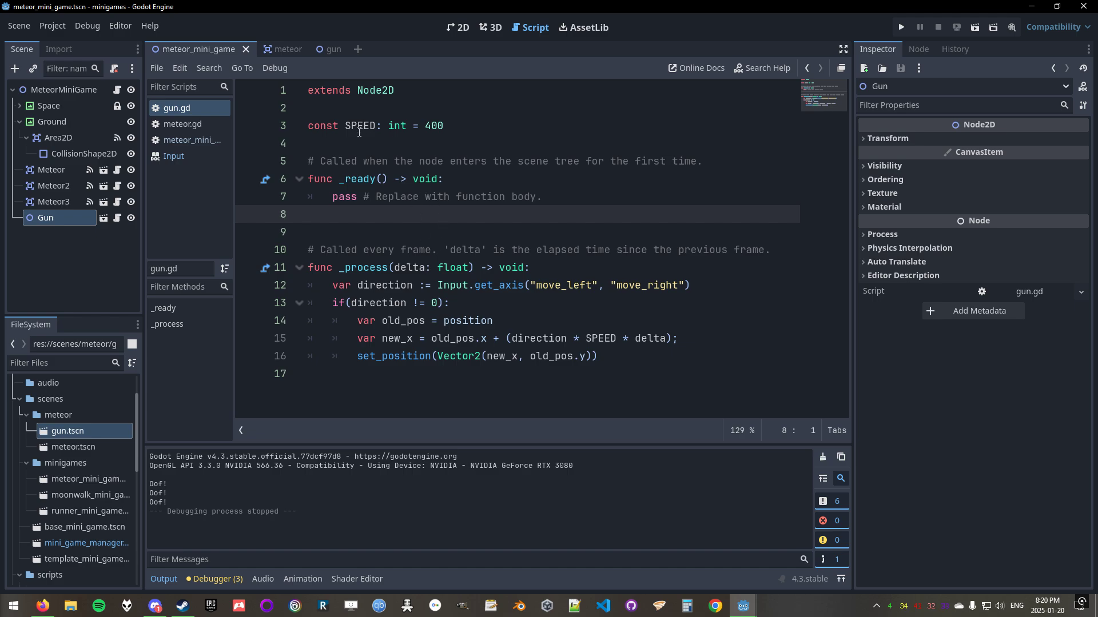
{"action": "left_click", "coordinate": [654, 309]}
{"action": "key", "text": "Return"}
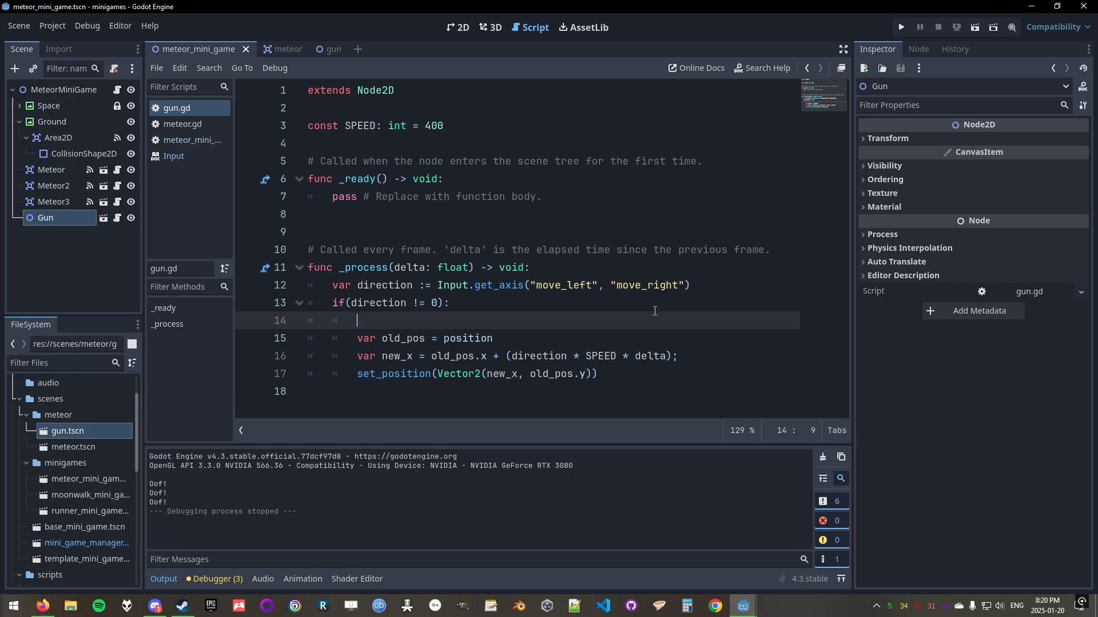
{"action": "type", "text": "SPEED = "}
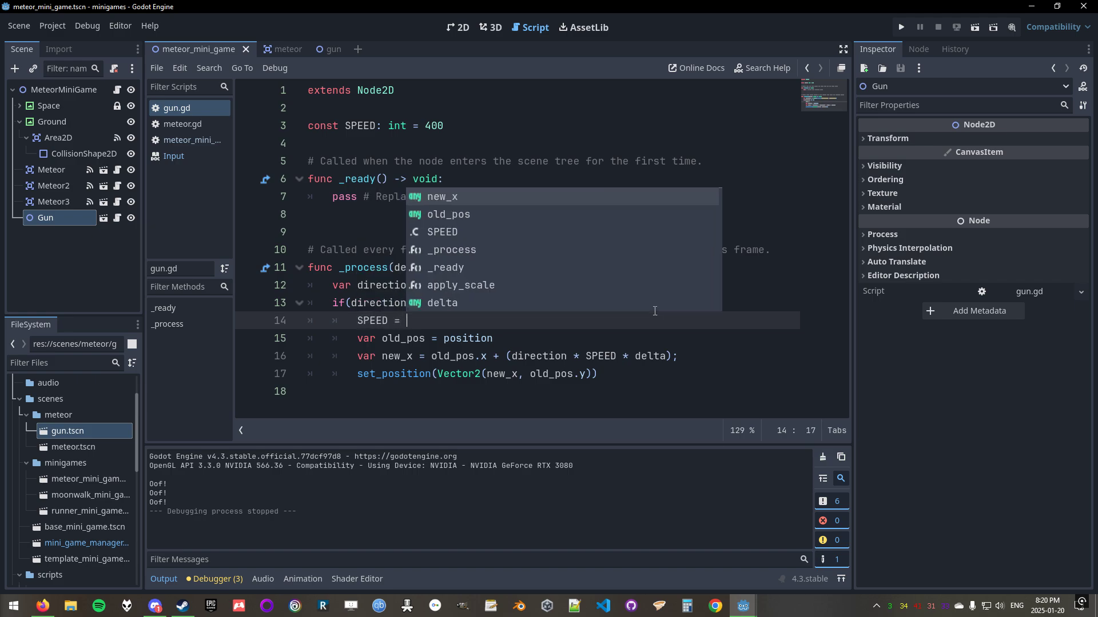
{"action": "type", "text": "24"}
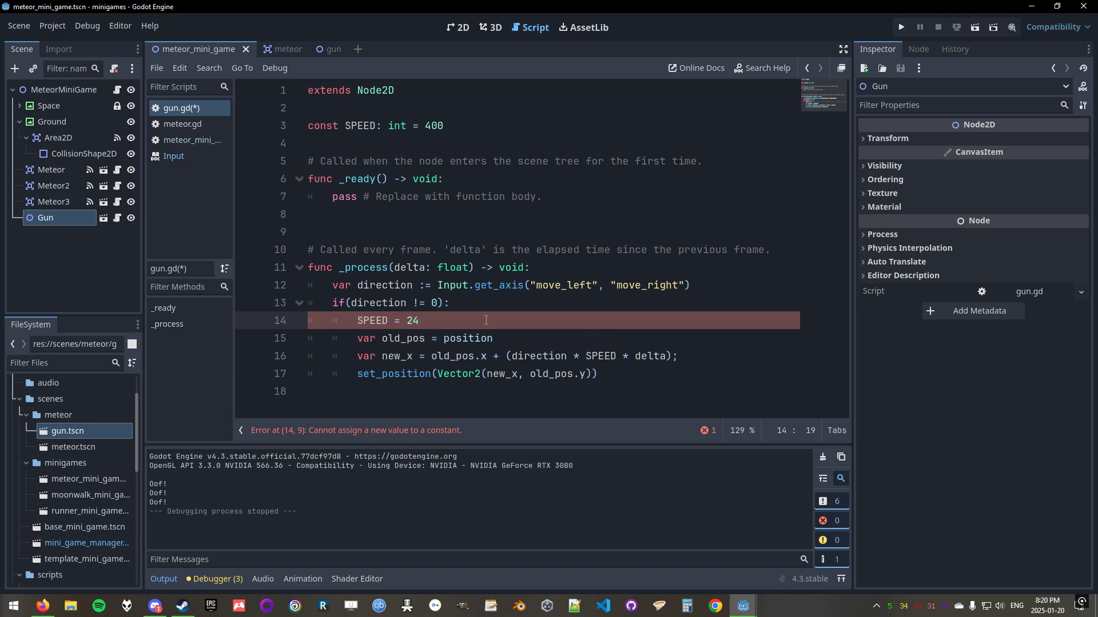
{"action": "left_click_drag", "start_coordinate": [486, 320], "coordinate": [496, 302]}
{"action": "key", "text": "BackSpace"}
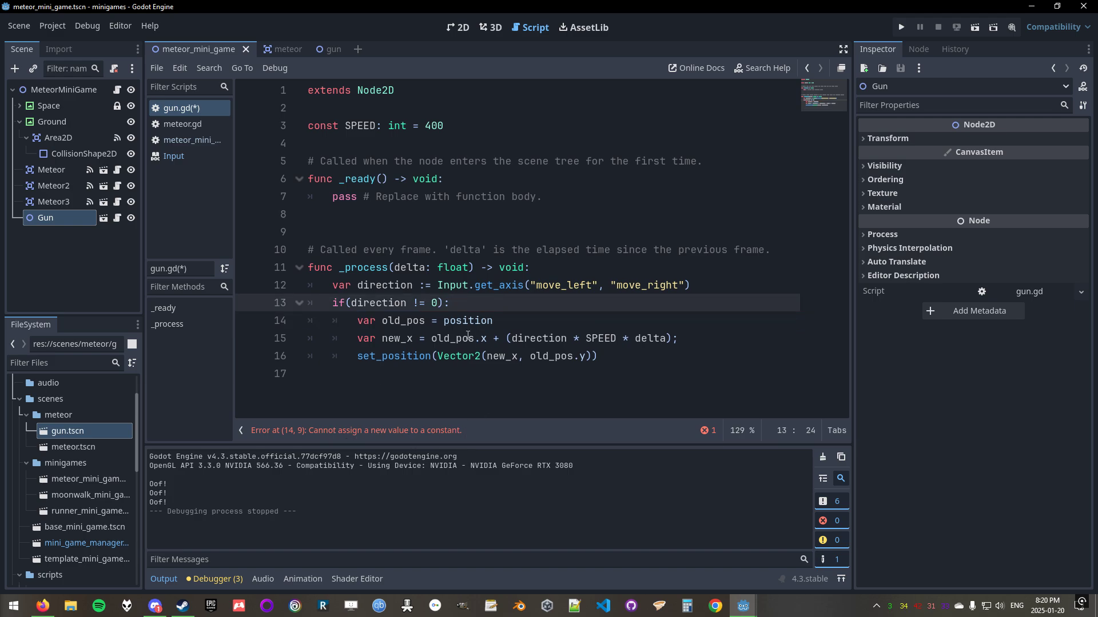
Examine how the old_pos and new_x variables inside the if block compare with the SPEED constant and the direction variable.
{"action": "left_click", "coordinate": [411, 320]}
{"action": "double_click", "coordinate": [411, 320]}
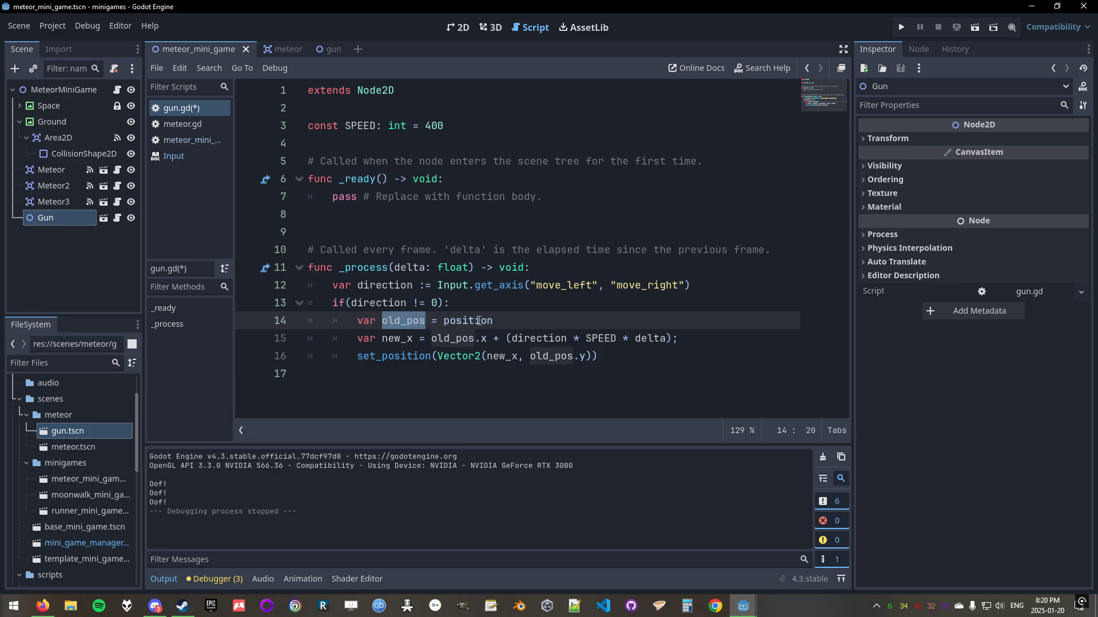
{"action": "double_click", "coordinate": [414, 339]}
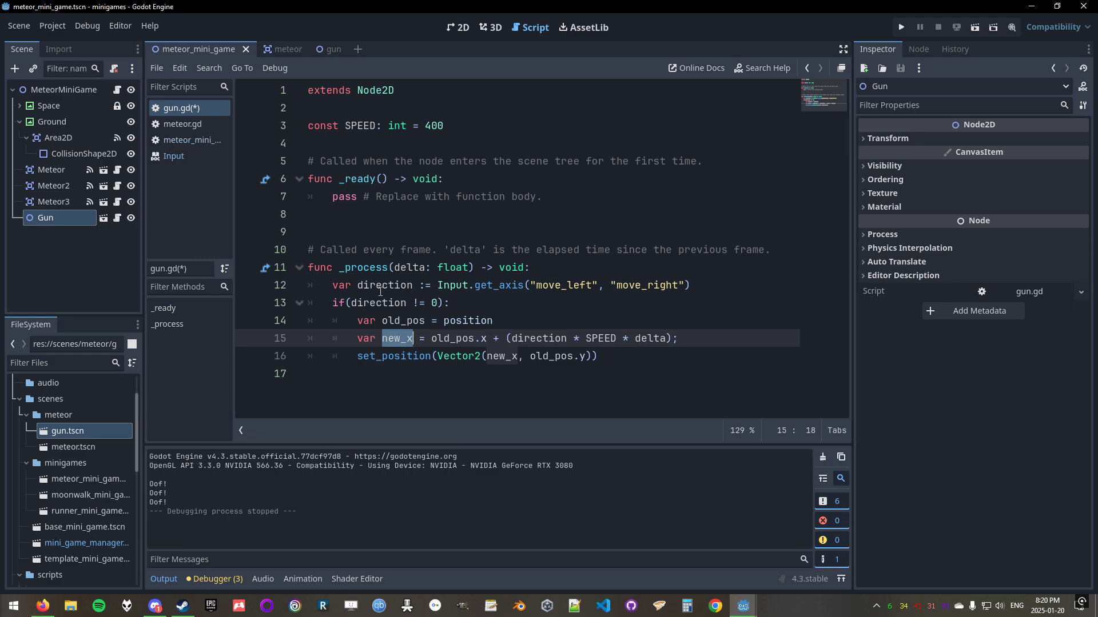
{"action": "left_click", "coordinate": [498, 127]}
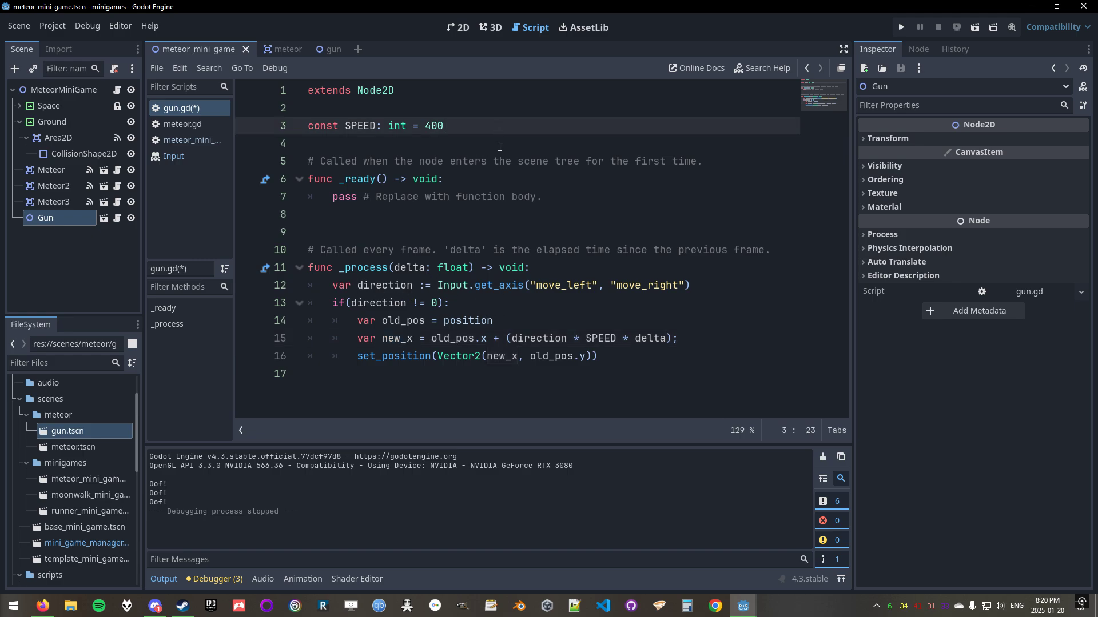
{"action": "left_click", "coordinate": [357, 289]}
{"action": "left_click", "coordinate": [372, 147]}
{"action": "left_click", "coordinate": [381, 321]}
{"action": "left_click", "coordinate": [394, 338]}
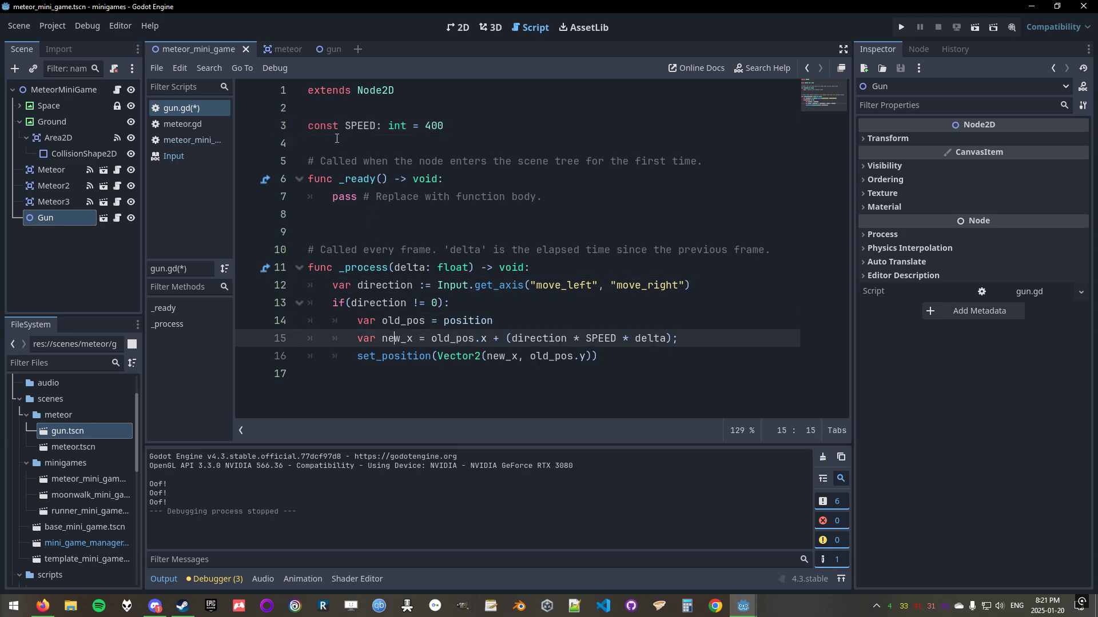
Delete the extra blank line between the _ready function and the comment above _process.
{"action": "left_click", "coordinate": [364, 222]}
{"action": "key", "text": "BackSpace"}
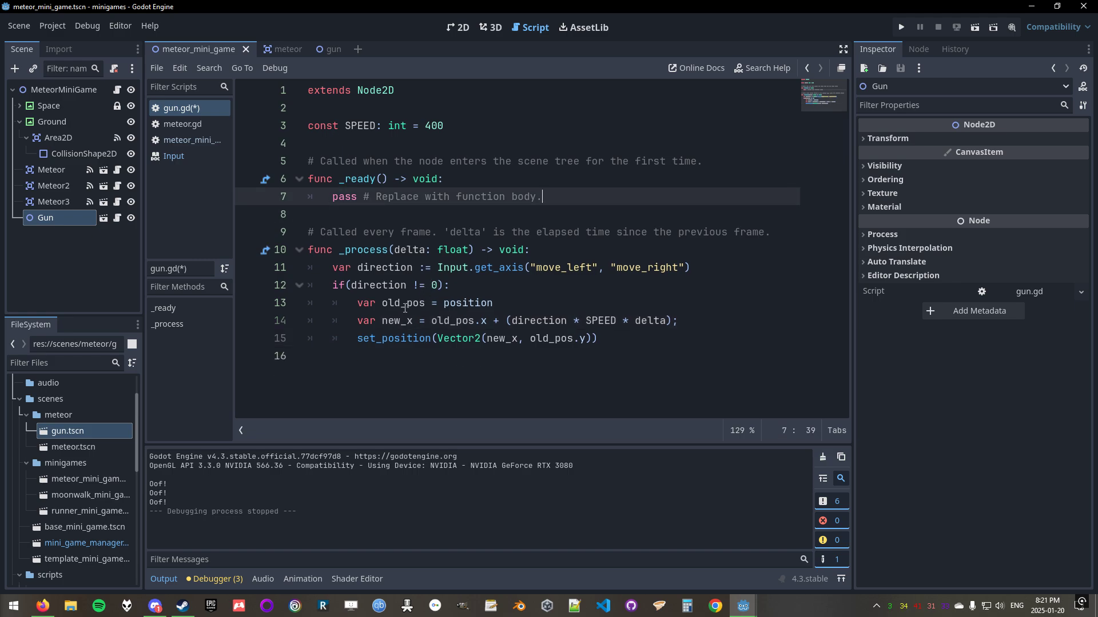
{"action": "left_click", "coordinate": [339, 256]}
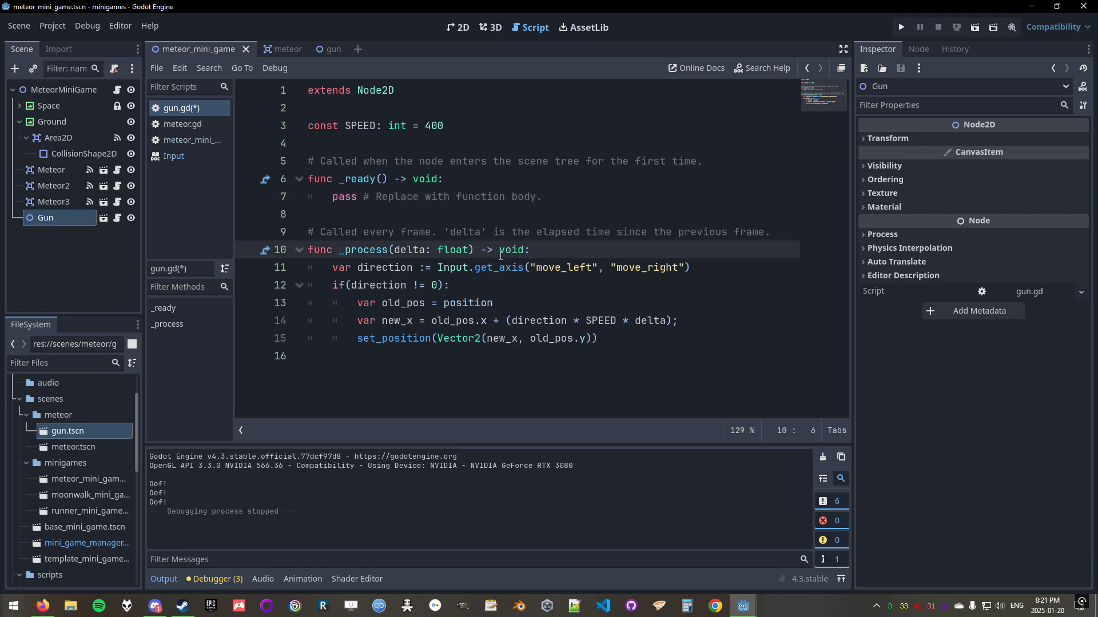
{"action": "left_click", "coordinate": [310, 267]}
{"action": "key", "text": "BackSpace"}
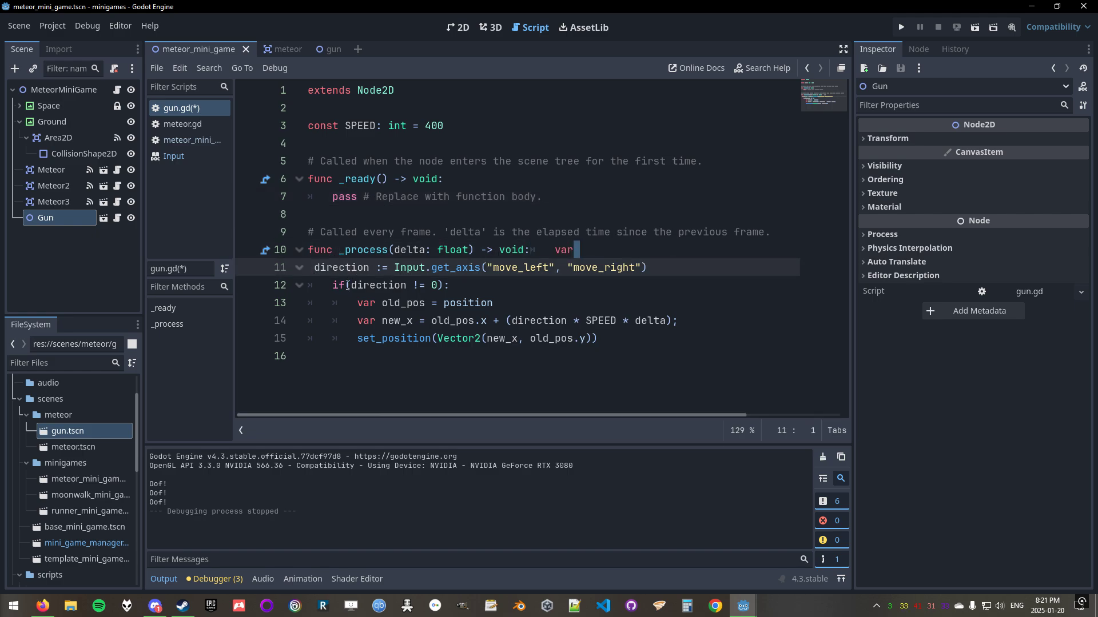
{"action": "key", "text": "ctrl+z"}
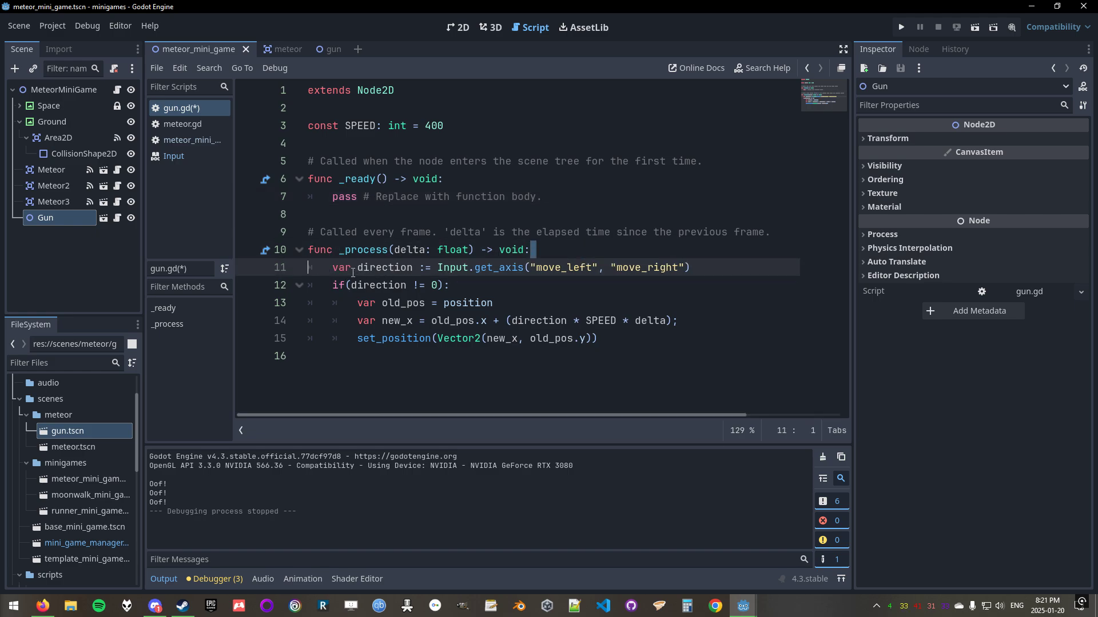
Review the indented body of _process together with its function declaration.
{"action": "left_click_drag", "start_coordinate": [331, 268], "coordinate": [658, 343]}
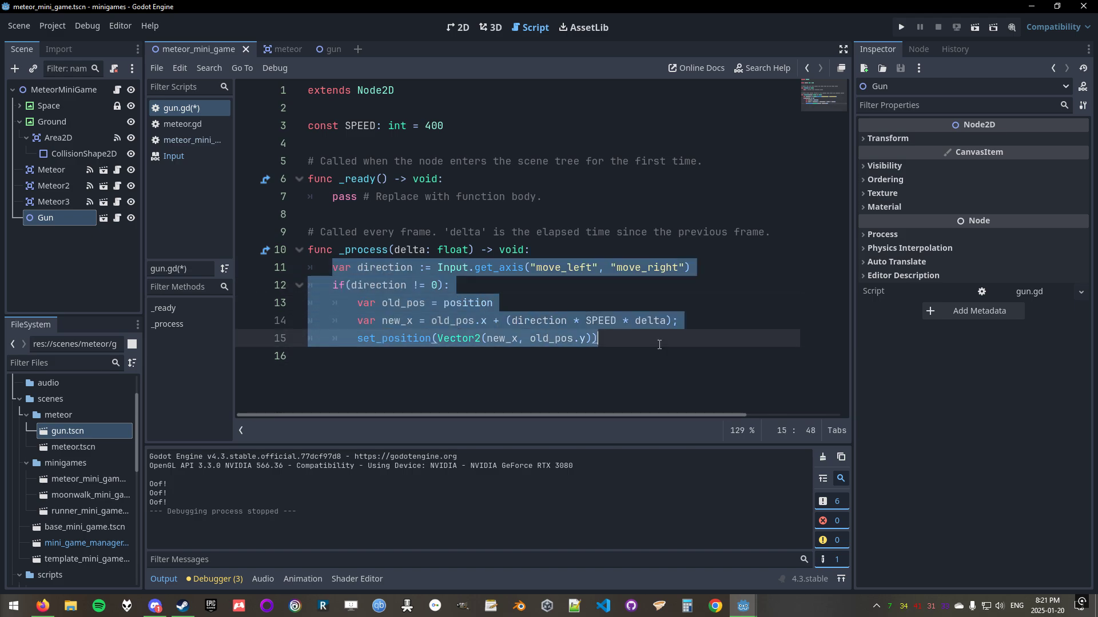
{"action": "left_click", "coordinate": [484, 291]}
{"action": "double_click", "coordinate": [377, 252]}
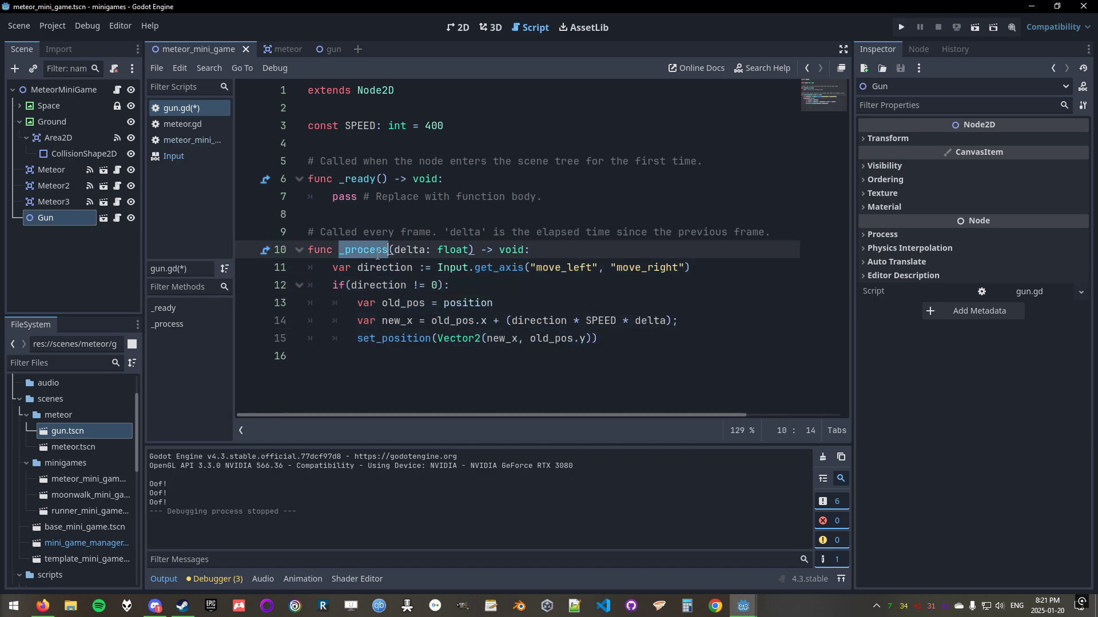
Examine the if(direction != 0) block in _process, including the old_pos and new_x variables declared inside it.
{"action": "left_click", "coordinate": [366, 285]}
{"action": "left_click_drag", "start_coordinate": [358, 303], "coordinate": [623, 342]}
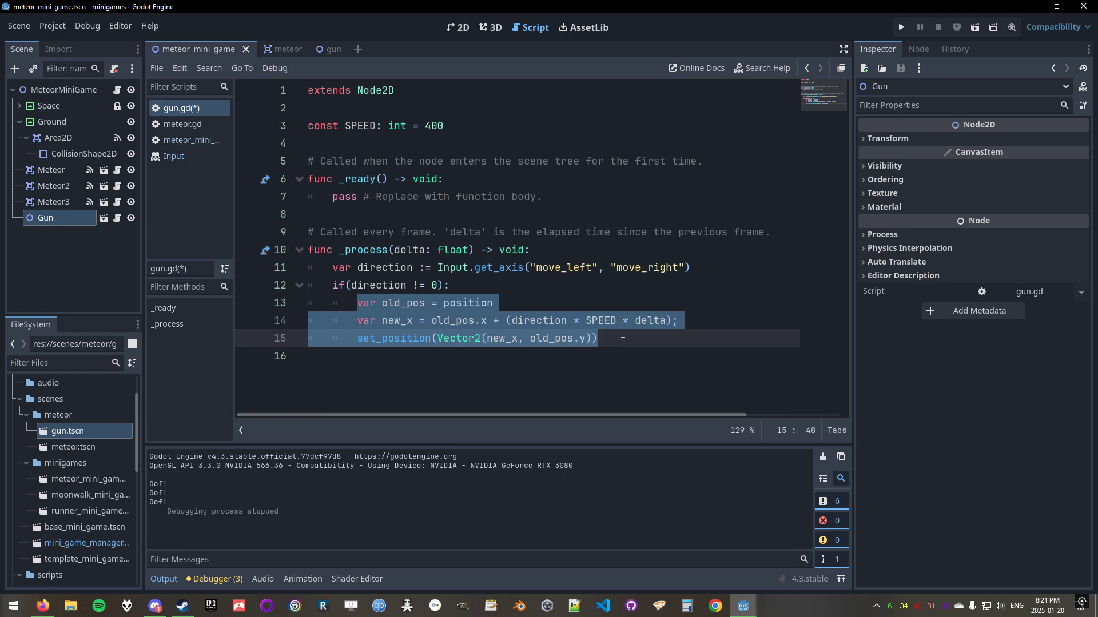
{"action": "left_click", "coordinate": [623, 342]}
{"action": "left_click_drag", "start_coordinate": [332, 285], "coordinate": [457, 293]}
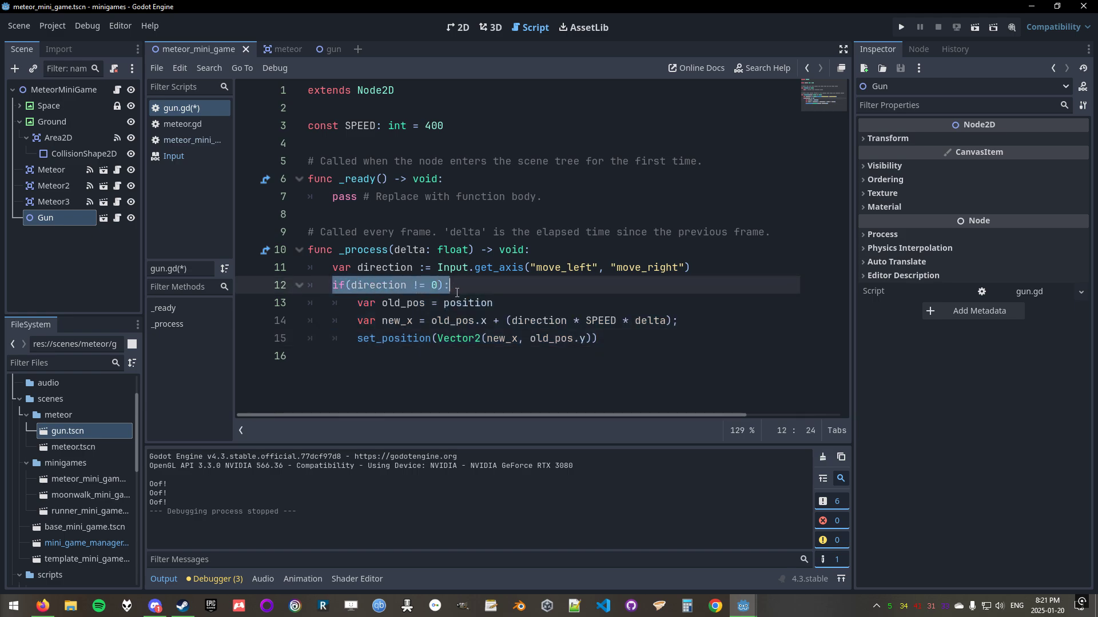
{"action": "left_click", "coordinate": [457, 293]}
{"action": "double_click", "coordinate": [408, 304]}
{"action": "double_click", "coordinate": [405, 321]}
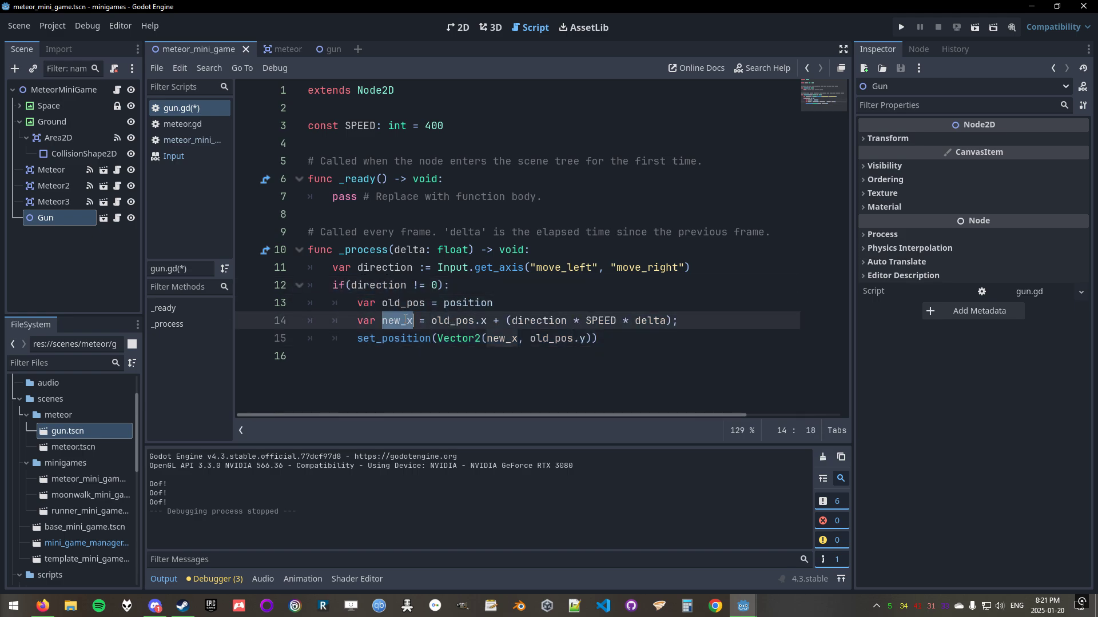
{"action": "left_click_drag", "start_coordinate": [337, 289], "coordinate": [566, 339]}
{"action": "left_click", "coordinate": [581, 338]}
Try referencing old_pos on a new first line of the _ready function, and remove that line again.
{"action": "left_click", "coordinate": [557, 184]}
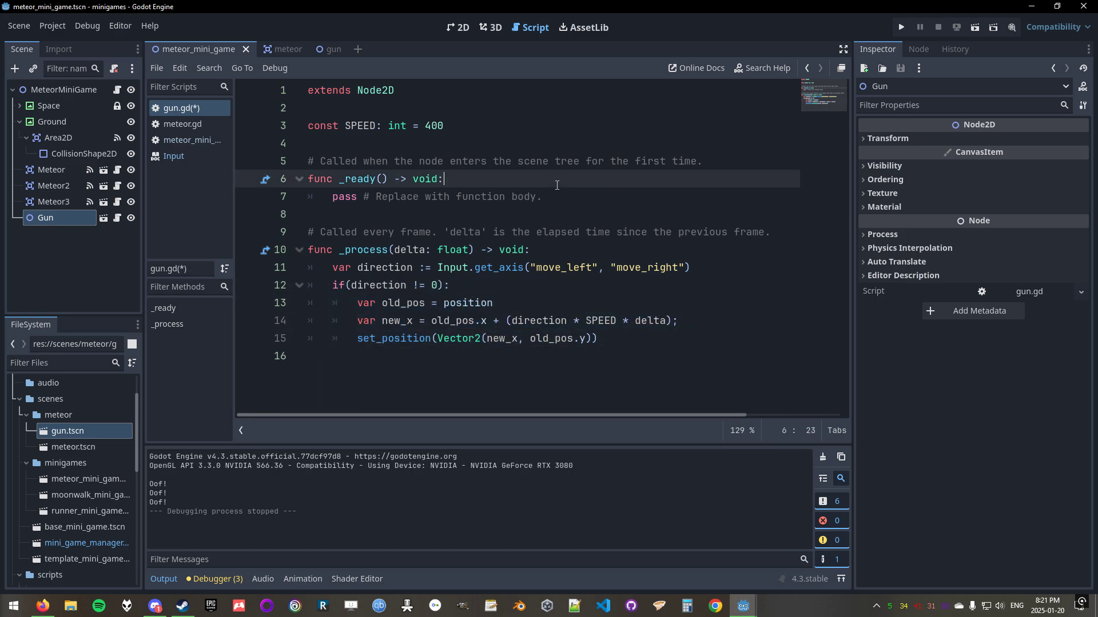
{"action": "key", "text": "Return"}
{"action": "type", "text": "old_pos"}
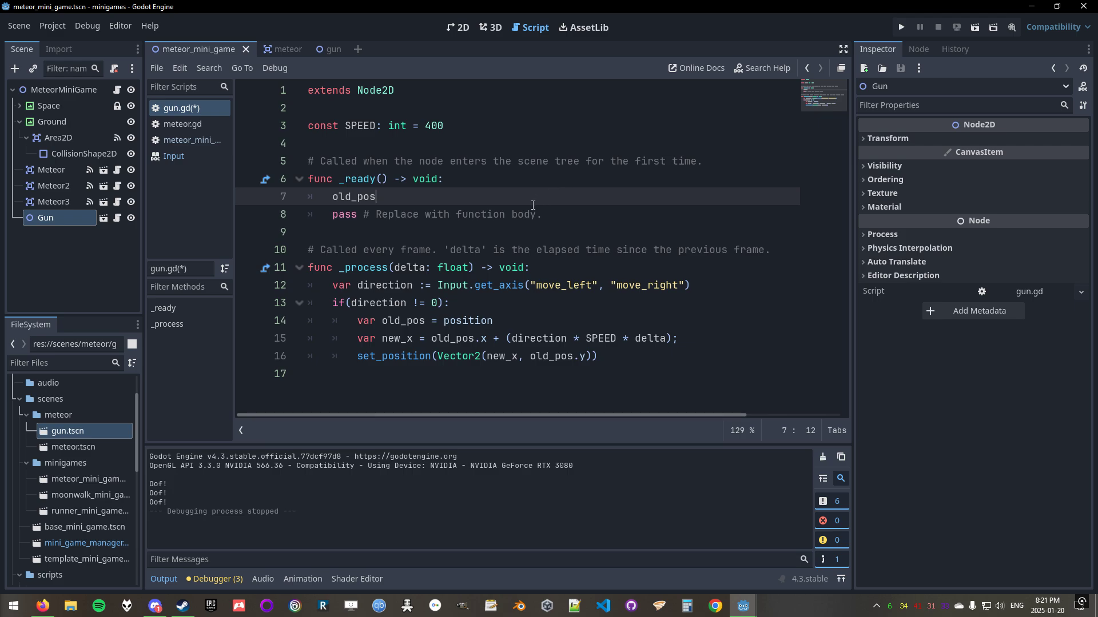
{"action": "left_click", "coordinate": [472, 215]}
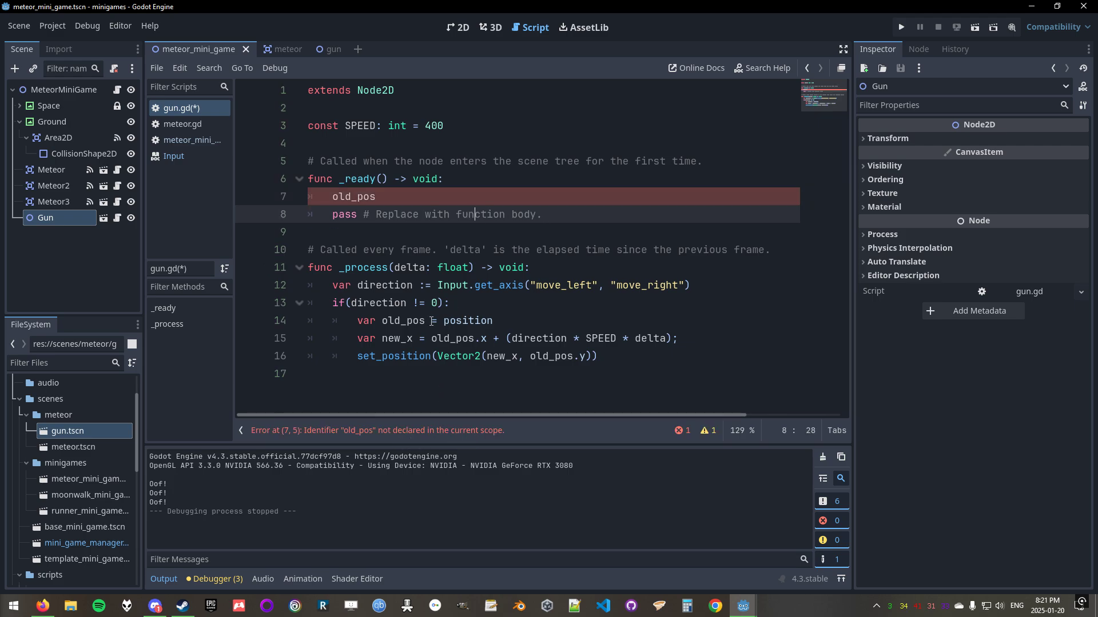
{"action": "left_click", "coordinate": [394, 197]}
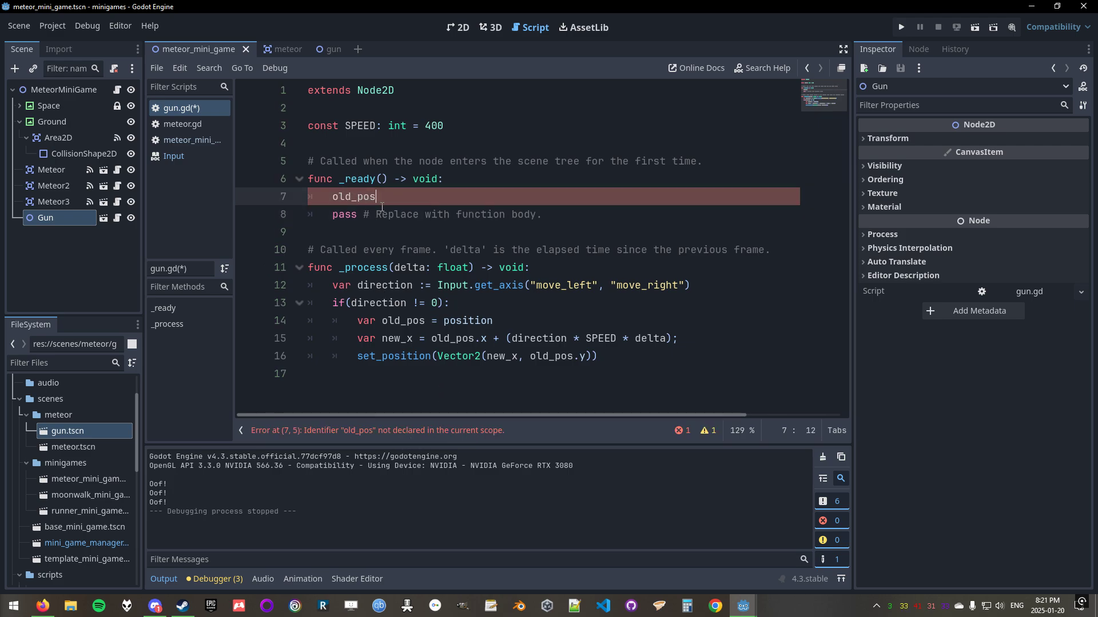
{"action": "left_click_drag", "start_coordinate": [382, 207], "coordinate": [494, 180]}
{"action": "key", "text": "BackSpace"}
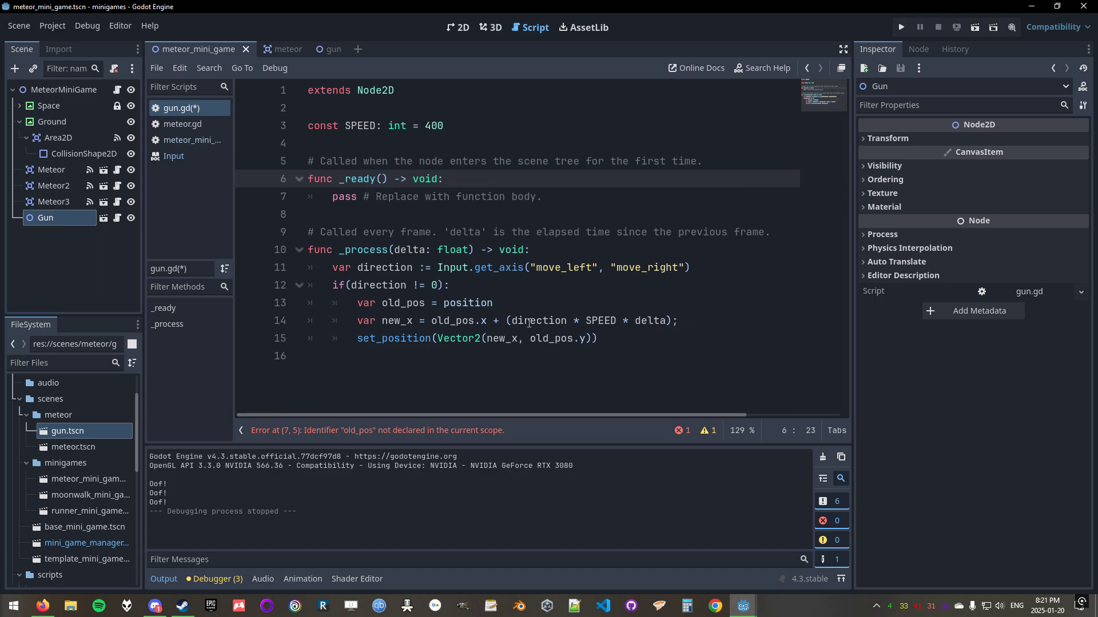
Try adding old_pos.print after the if block at the _process indentation level, compare it with the block, and delete it.
{"action": "left_click", "coordinate": [611, 332]}
{"action": "key", "text": "Return"}
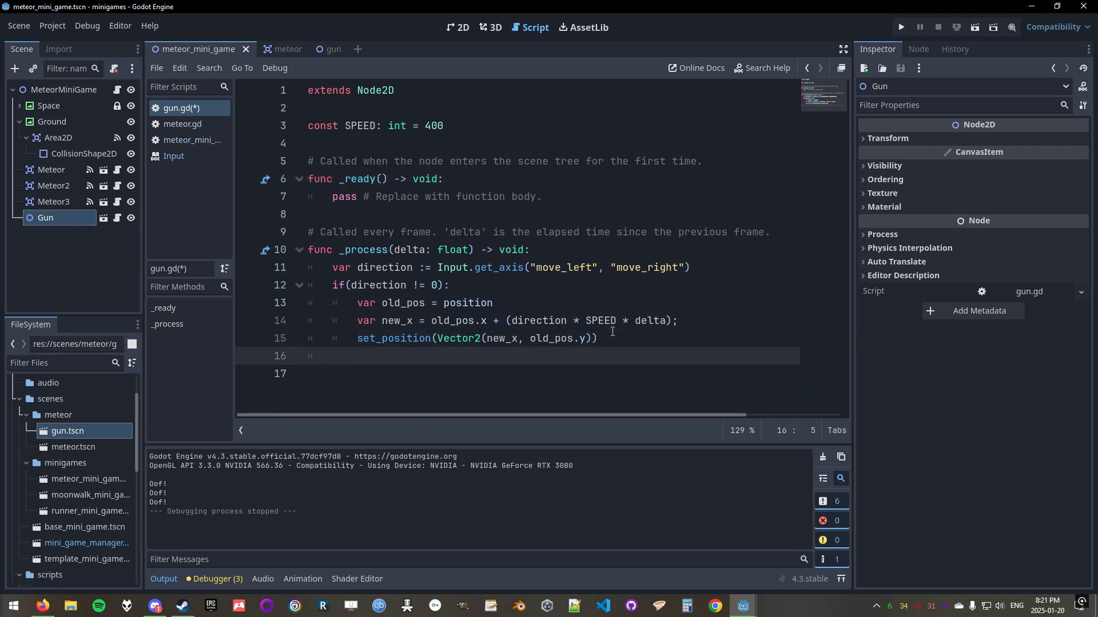
{"action": "key", "text": "Return"}
{"action": "type", "text": "old_"}
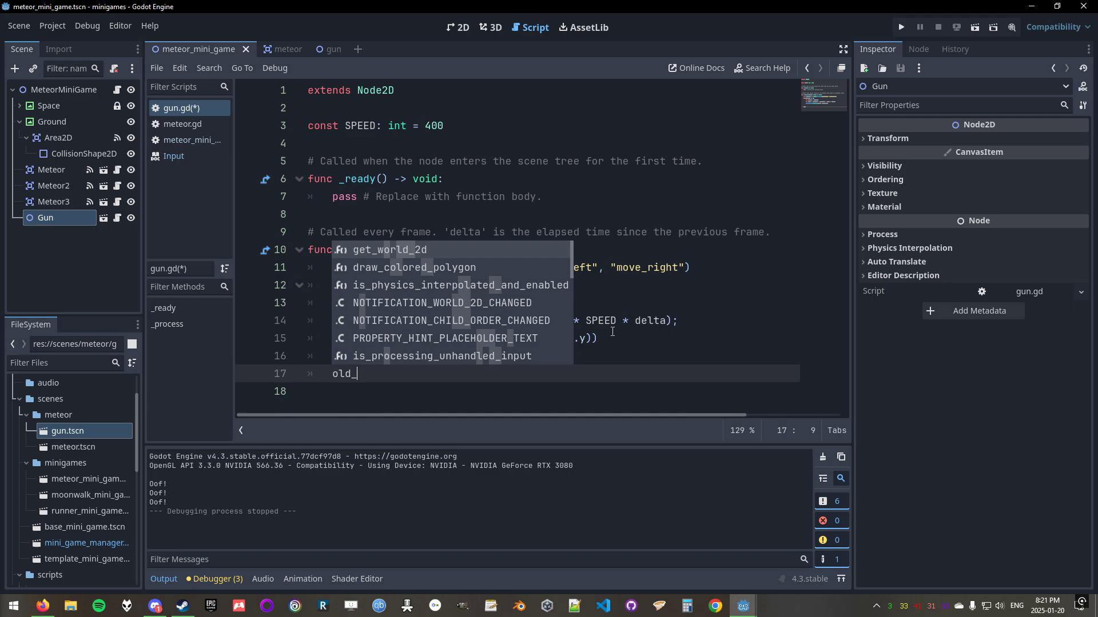
{"action": "type", "text": "pos.print"}
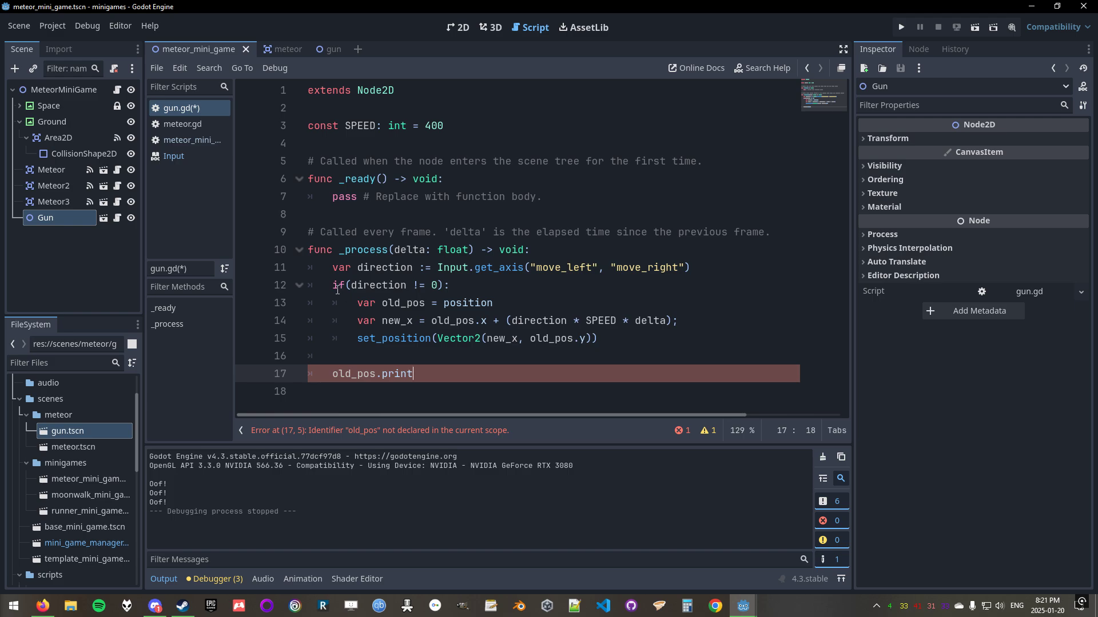
{"action": "left_click_drag", "start_coordinate": [335, 286], "coordinate": [607, 337]}
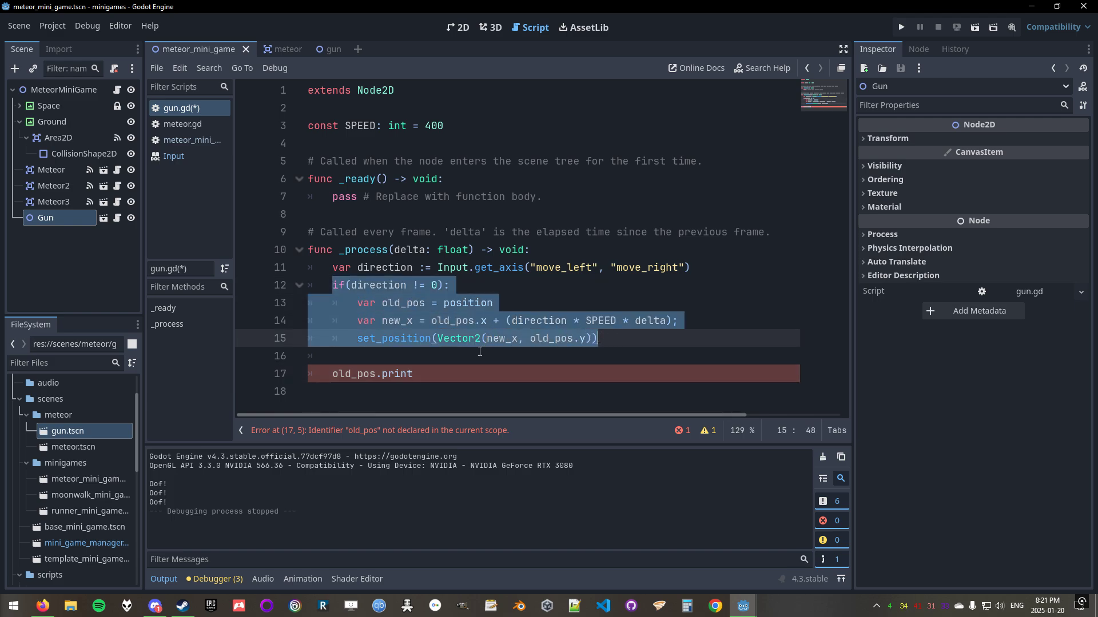
{"action": "left_click", "coordinate": [441, 318]}
{"action": "left_click", "coordinate": [404, 320]}
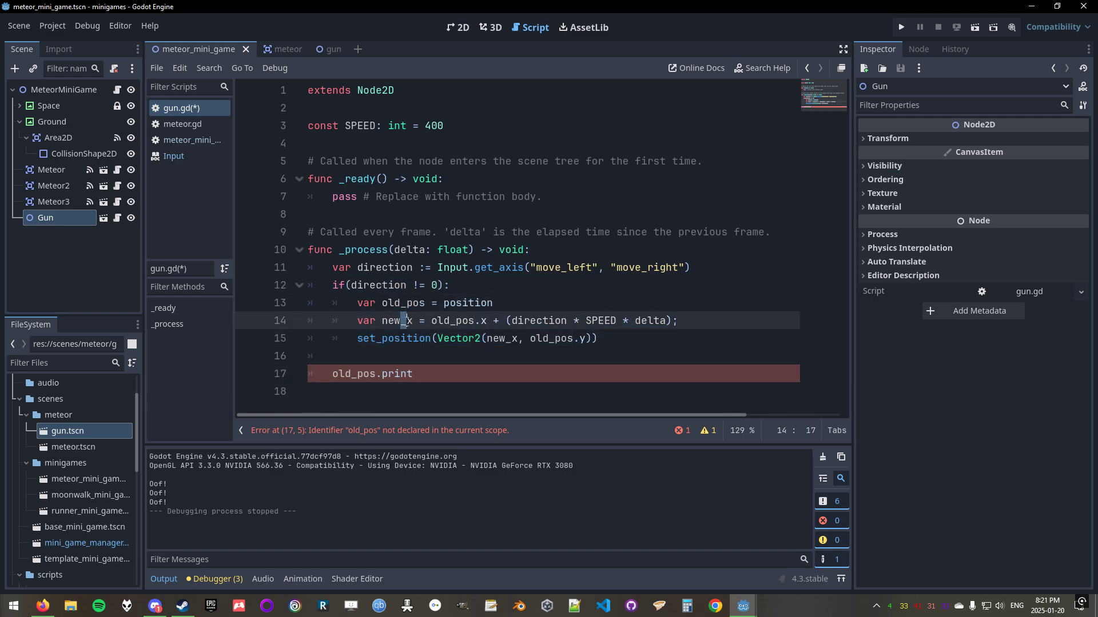
{"action": "left_click_drag", "start_coordinate": [356, 302], "coordinate": [605, 343]}
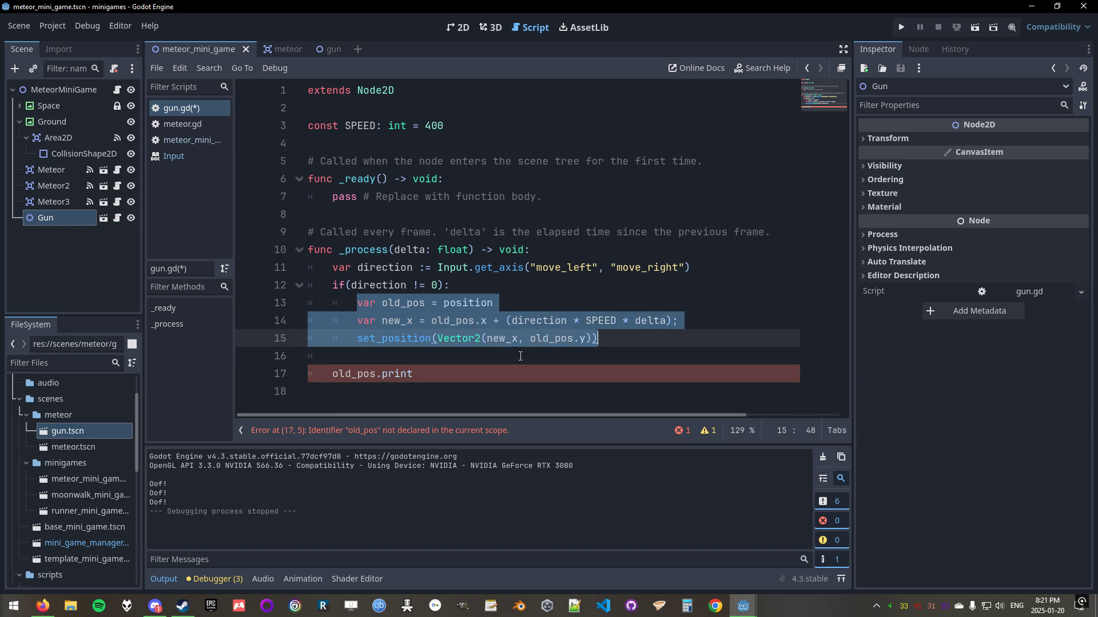
{"action": "left_click_drag", "start_coordinate": [515, 375], "coordinate": [329, 354]}
{"action": "key", "text": "BackSpace"}
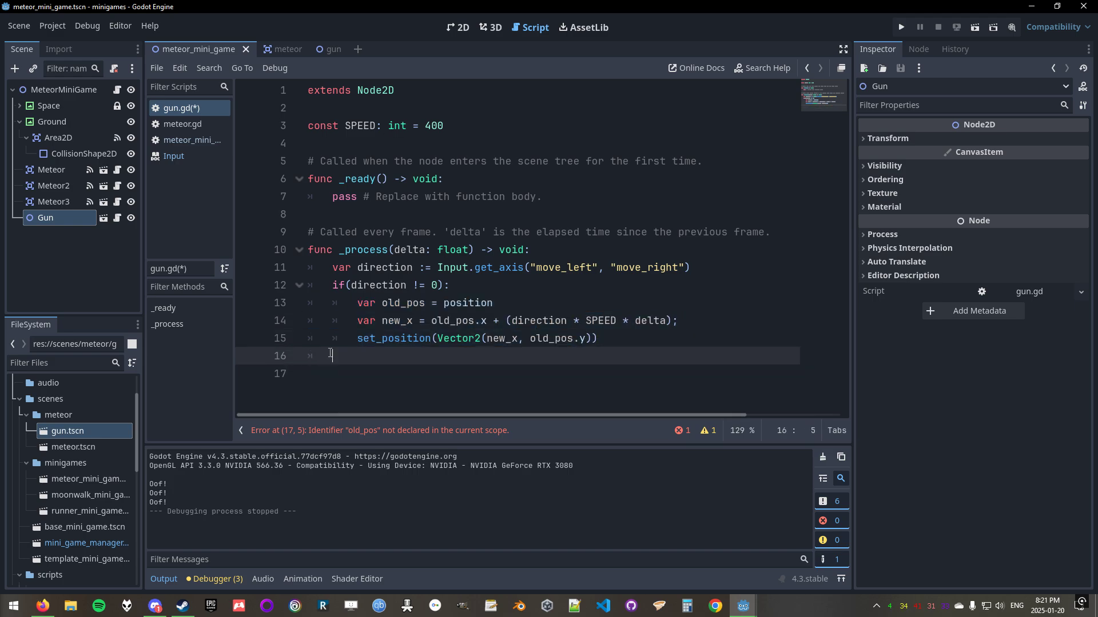
Try referencing direction after the if block in _process, and remove it together with the leftover blank line.
{"action": "left_click", "coordinate": [431, 142]}
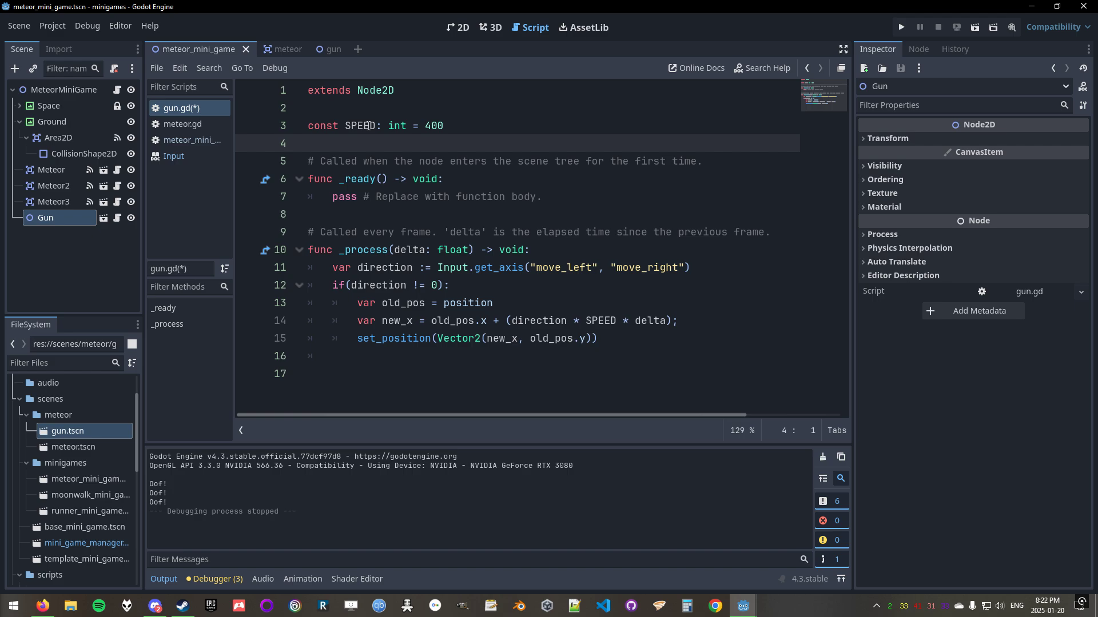
{"action": "left_click", "coordinate": [377, 357]}
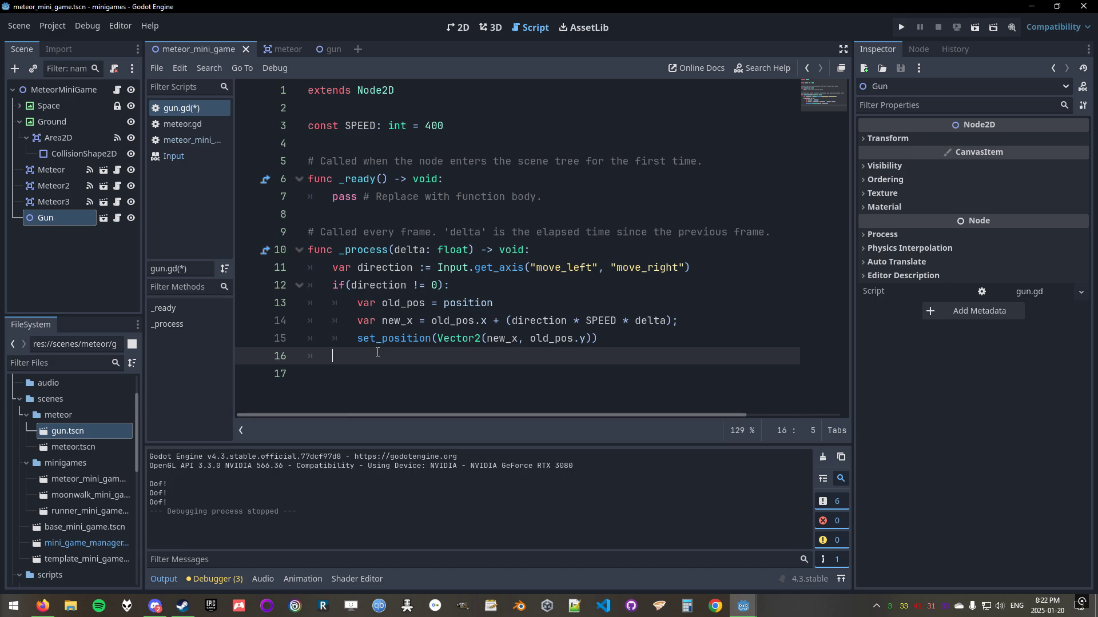
{"action": "left_click", "coordinate": [403, 303]}
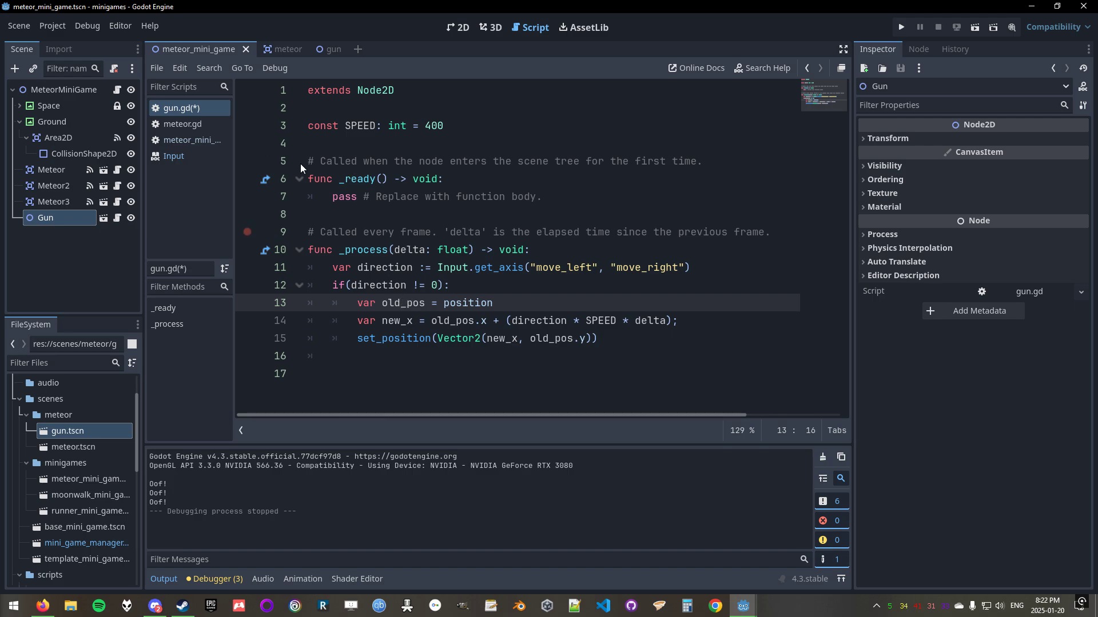
{"action": "left_click", "coordinate": [361, 351]}
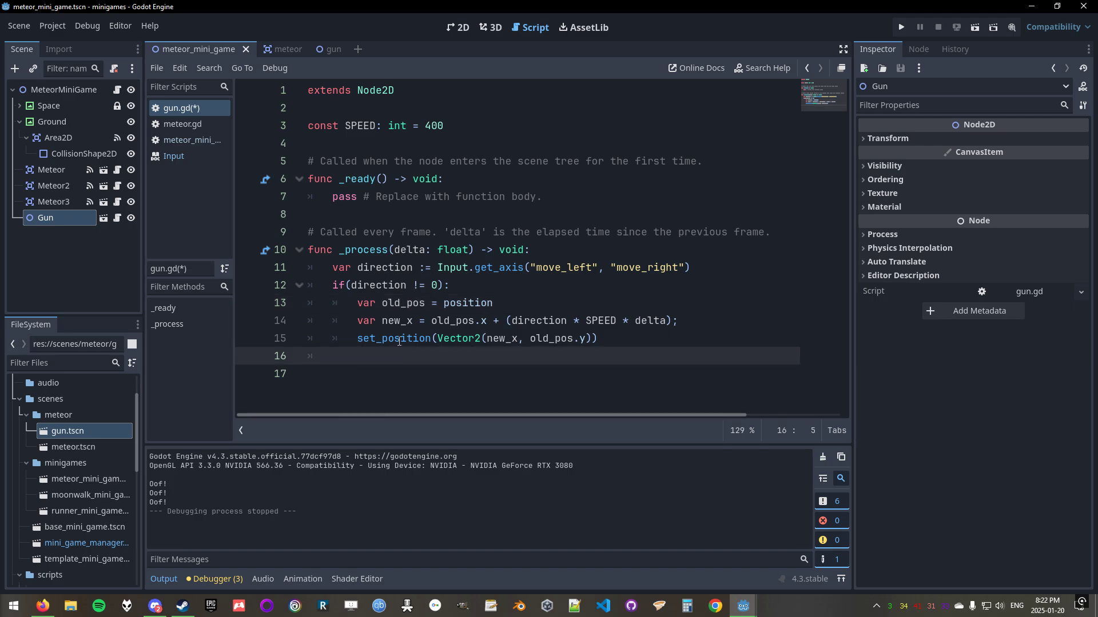
{"action": "type", "text": "direction"}
{"action": "key", "text": "Escape"}
{"action": "left_click_drag", "start_coordinate": [390, 356], "coordinate": [241, 355]}
{"action": "key", "text": "BackSpace"}
{"action": "key", "text": "BackSpace"}
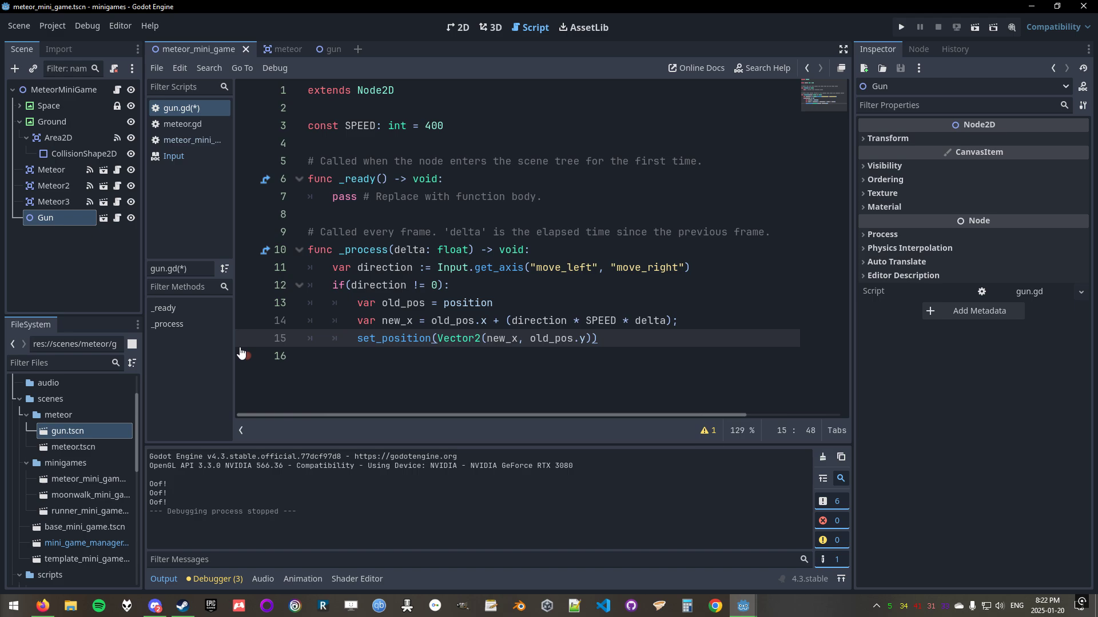
{"action": "left_click", "coordinate": [241, 346]}
{"action": "key", "text": "alt+Tab"}
{"action": "key", "text": "alt+Tab"}
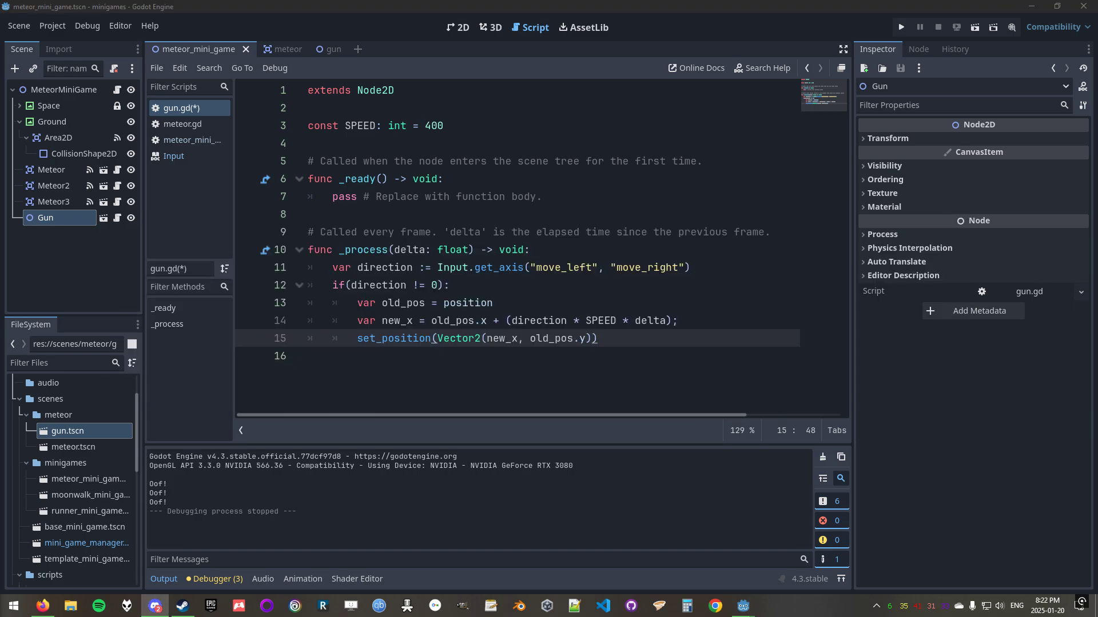
{"action": "left_click", "coordinate": [376, 337]}
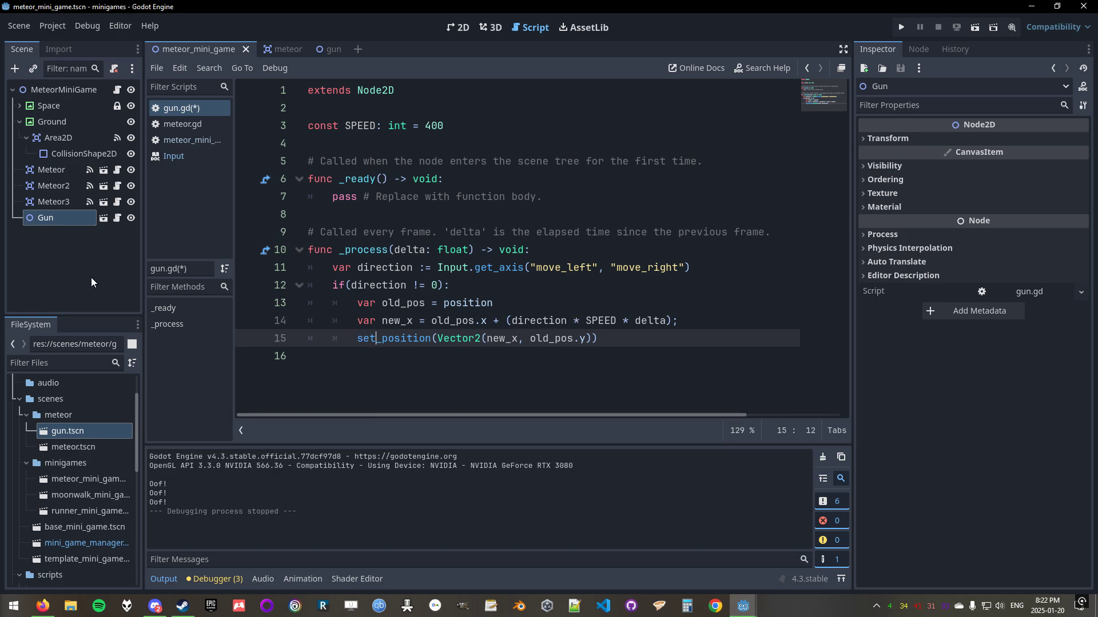
{"action": "left_click", "coordinate": [452, 147]}
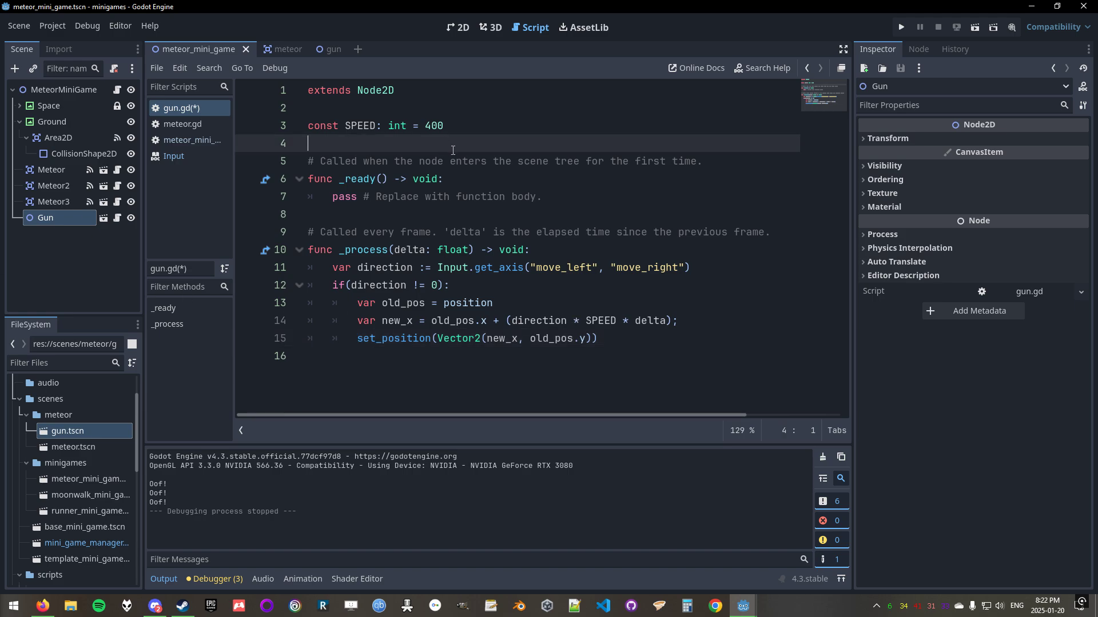
{"action": "left_click", "coordinate": [426, 350]}
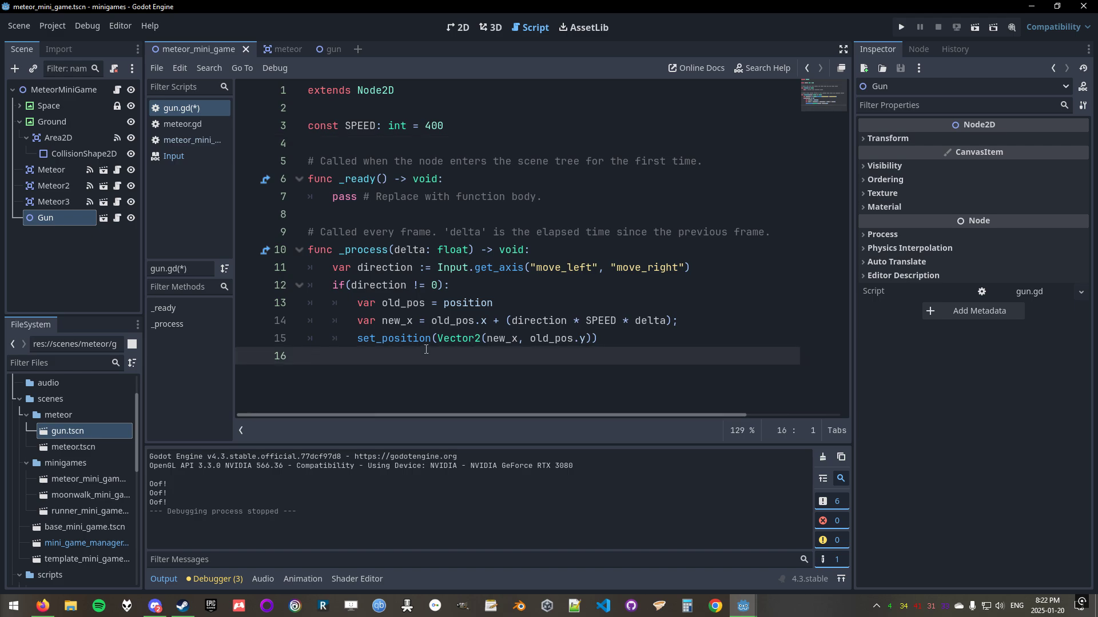
Try declaring var old_pos = position in _ready, compare it with the old_pos in _process, and delete the new declaration.
{"action": "left_click", "coordinate": [460, 184]}
{"action": "key", "text": "Return"}
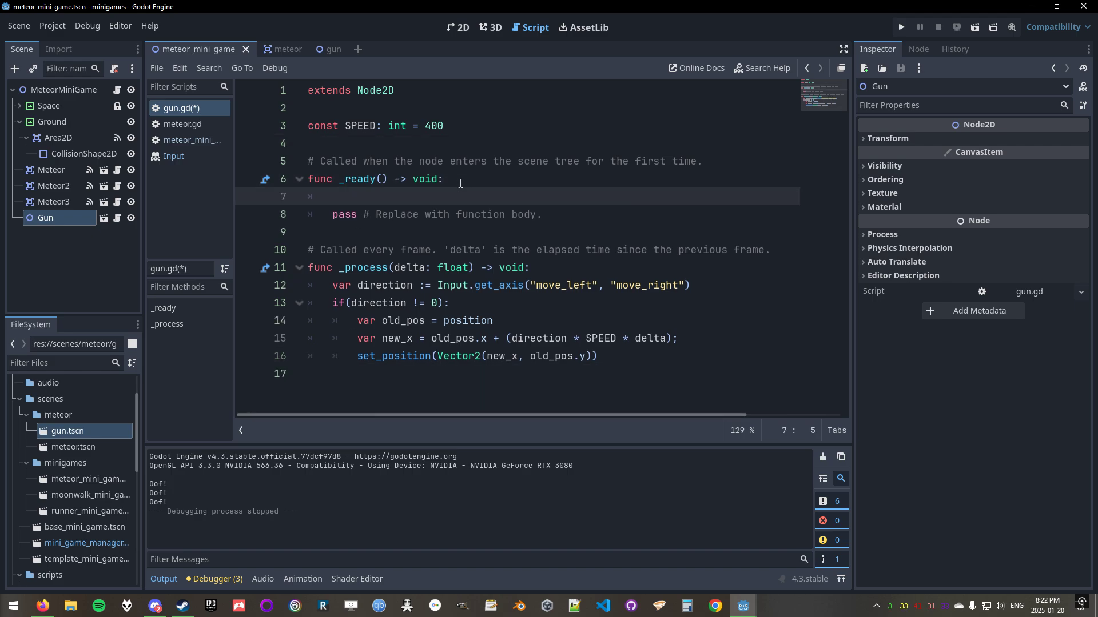
{"action": "type", "text": "var old_pos = position"}
{"action": "left_click", "coordinate": [460, 184]}
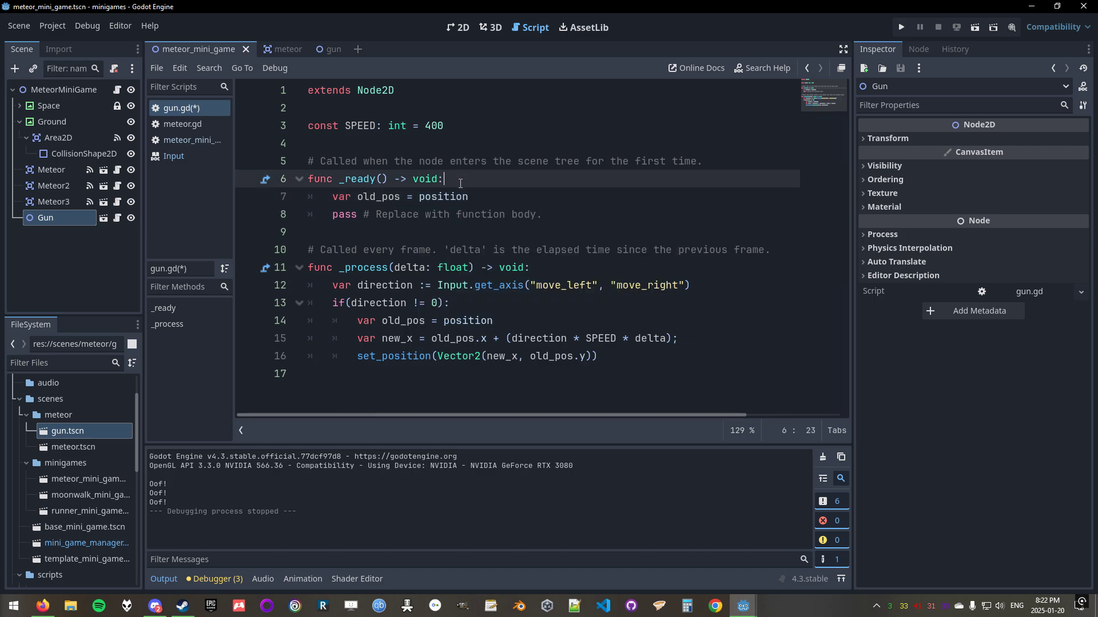
{"action": "left_click", "coordinate": [495, 195]}
{"action": "double_click", "coordinate": [391, 196]}
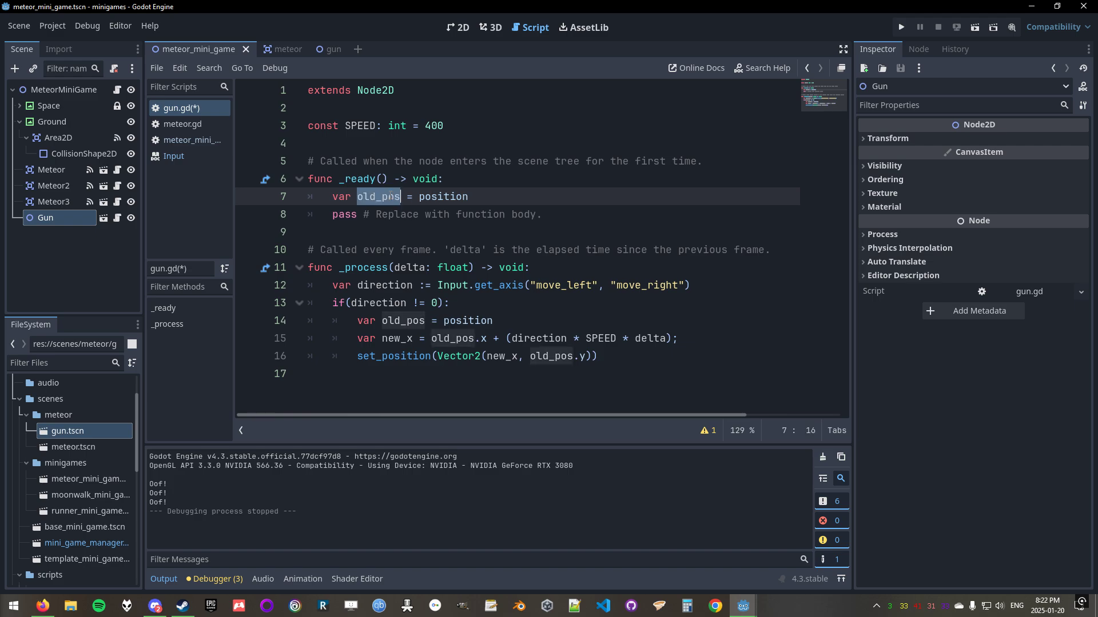
{"action": "left_click", "coordinate": [490, 198]}
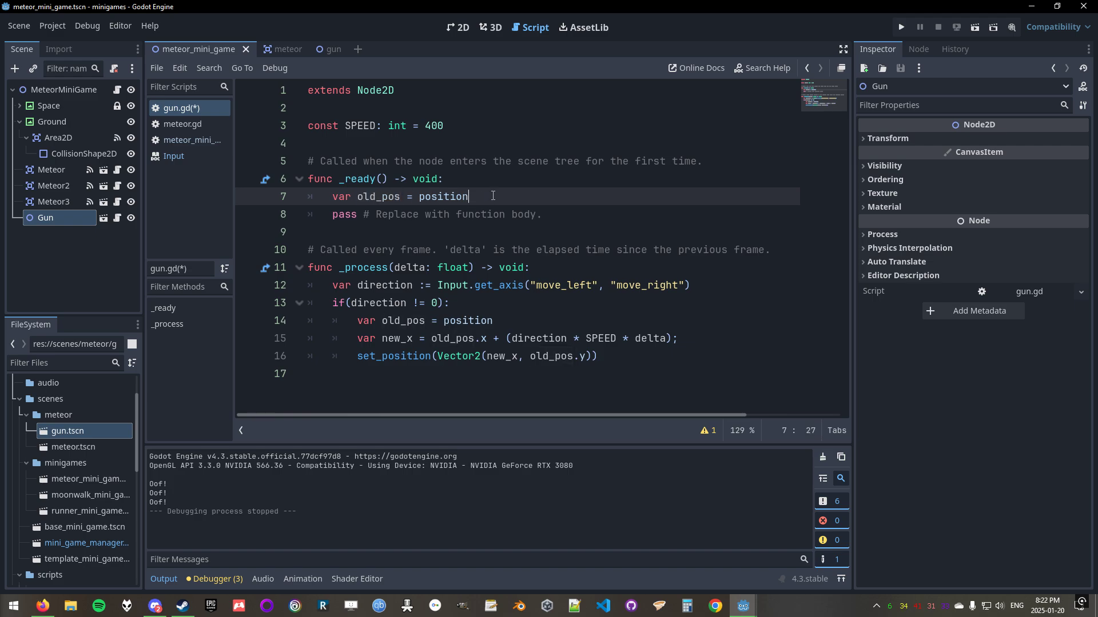
{"action": "left_click", "coordinate": [458, 143]}
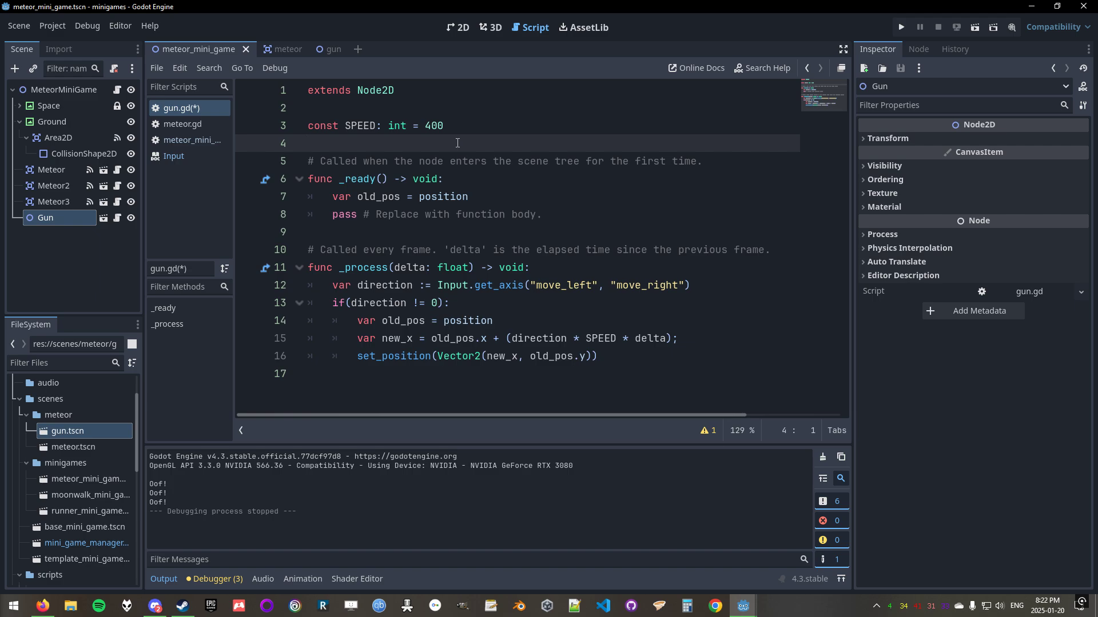
{"action": "left_click_drag", "start_coordinate": [472, 196], "coordinate": [478, 182]}
{"action": "key", "text": "BackSpace"}
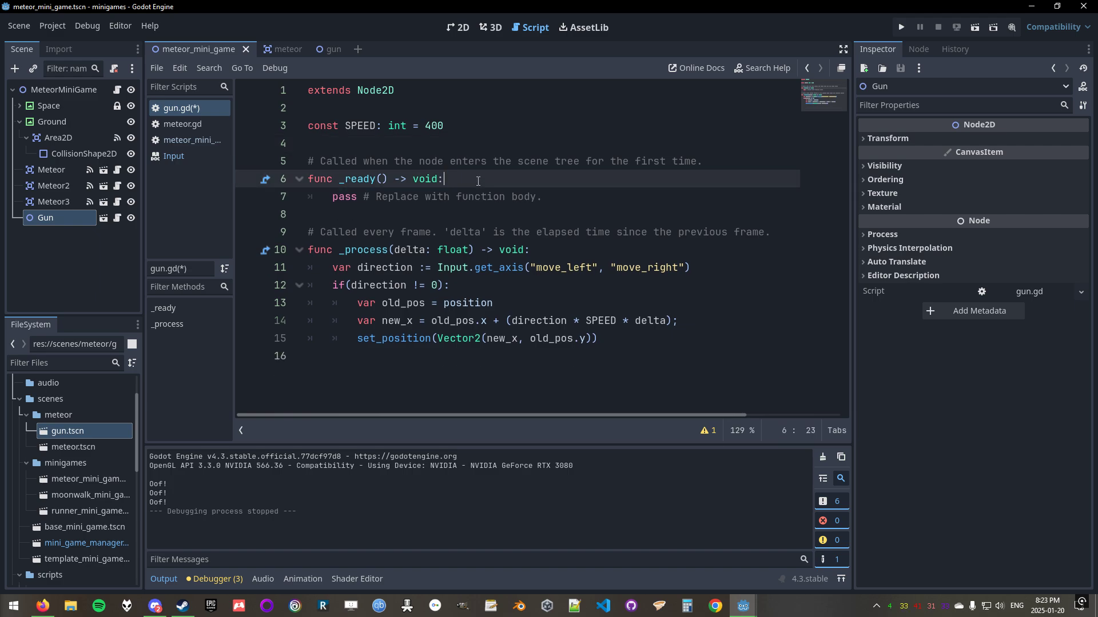
Save gun.gd and show the meteor_mini_game scene in the 2D editor, focused on the gun standing on the ground.
{"action": "key", "text": "ctrl+s"}
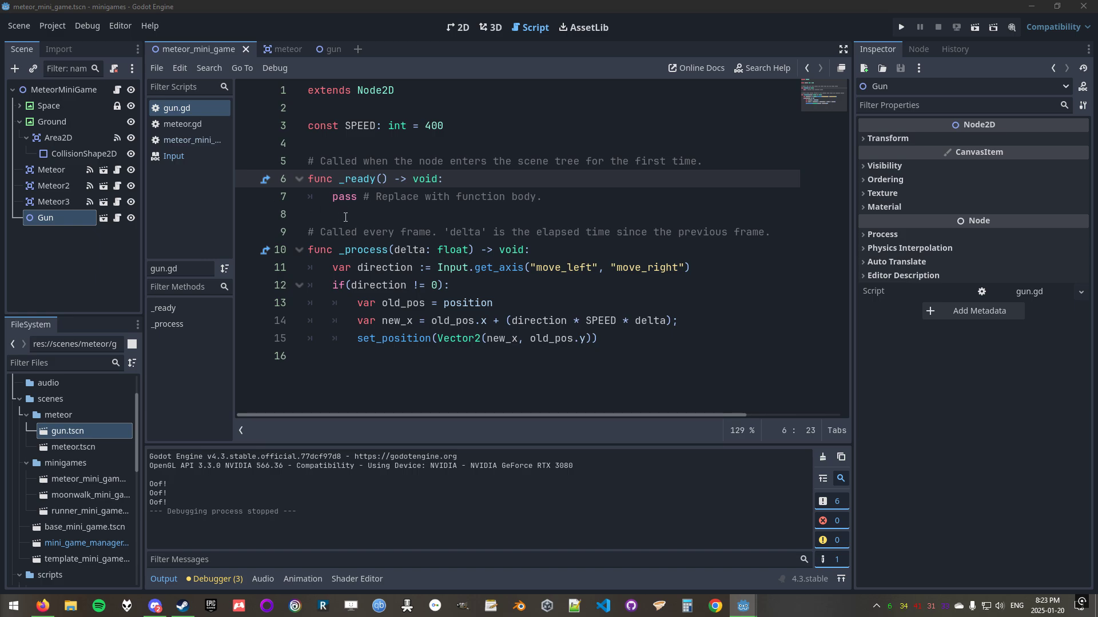
{"action": "left_click", "coordinate": [82, 259]}
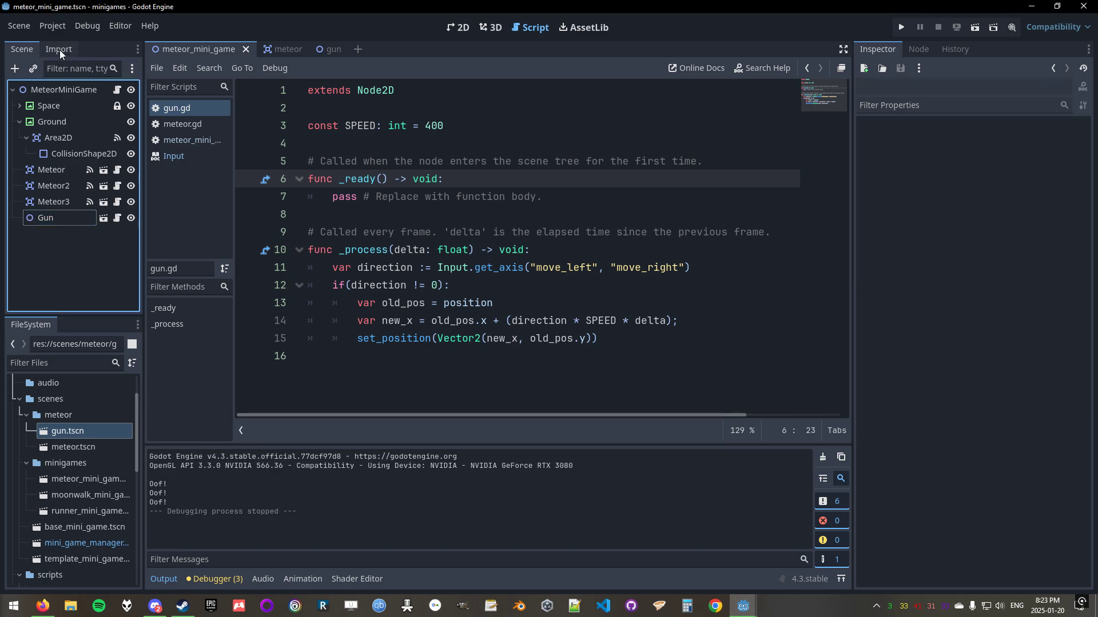
{"action": "left_click", "coordinate": [210, 50]}
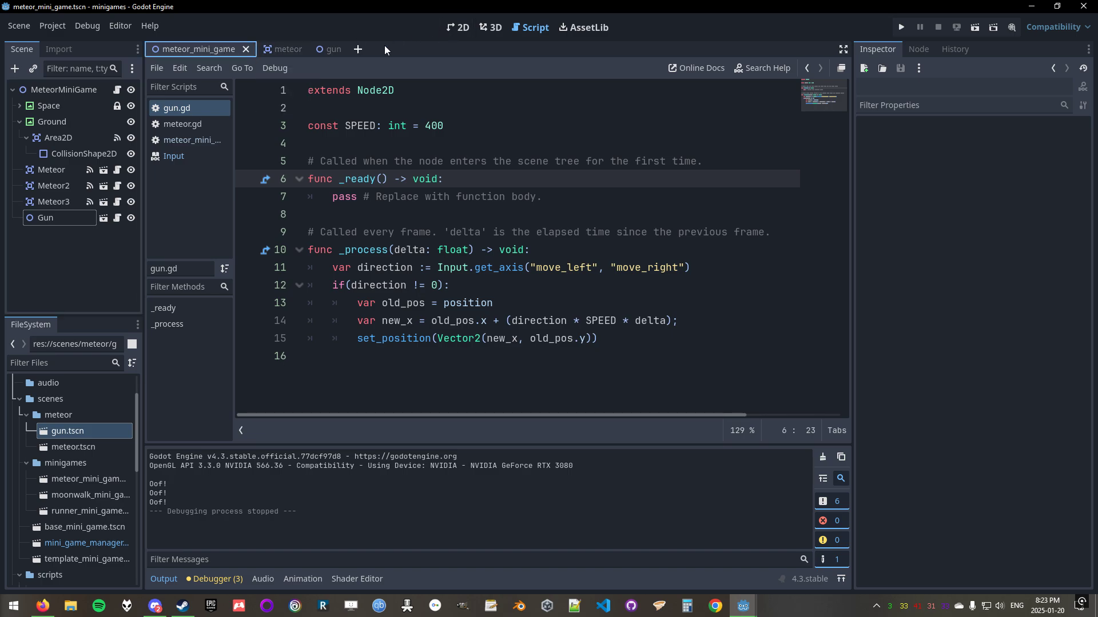
{"action": "left_click", "coordinate": [456, 27]}
{"action": "scroll", "coordinate": [370, 306], "scroll_direction": "up", "scroll_amount": 3}
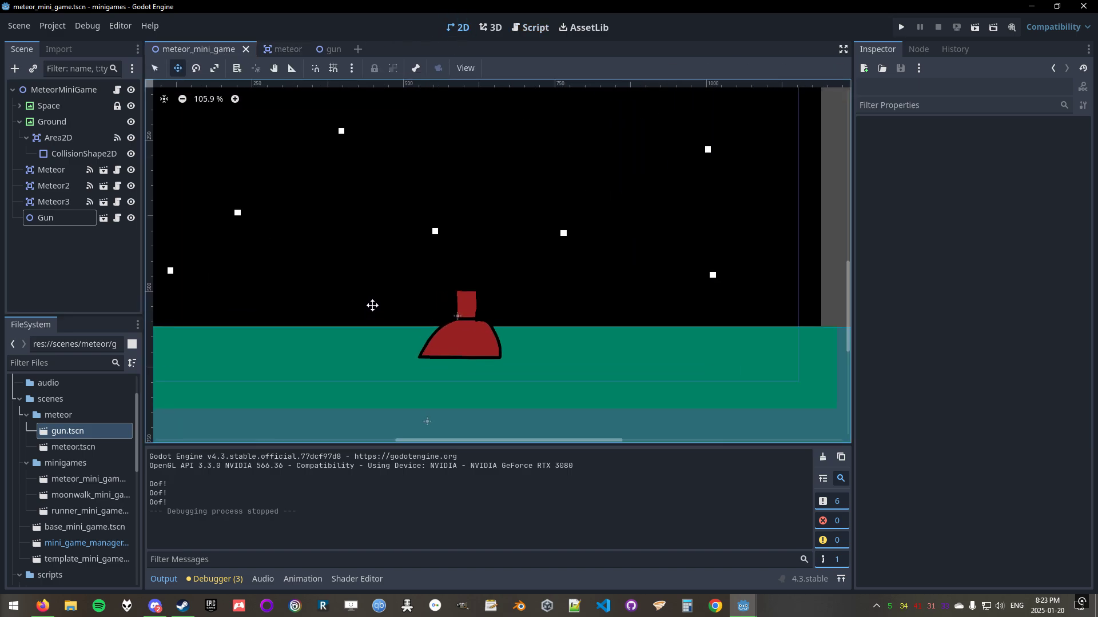
{"action": "middle_click_drag", "start_coordinate": [426, 257], "coordinate": [368, 278]}
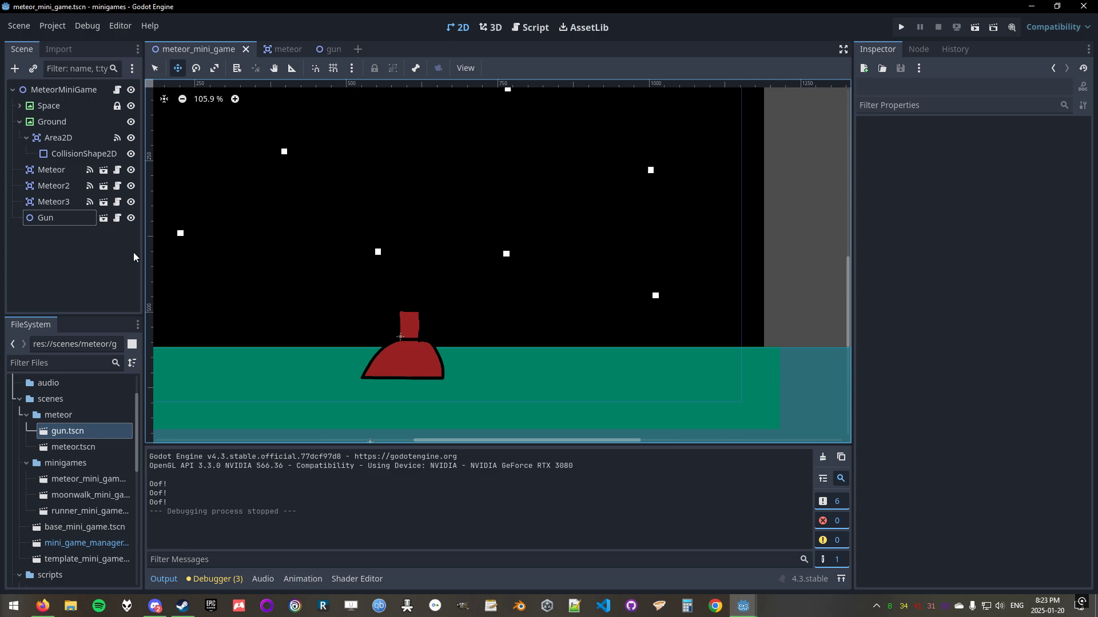
Add an Area2D node as a direct child of MeteorMiniGame.
{"action": "scroll", "coordinate": [77, 434], "scroll_direction": "down", "scroll_amount": 5}
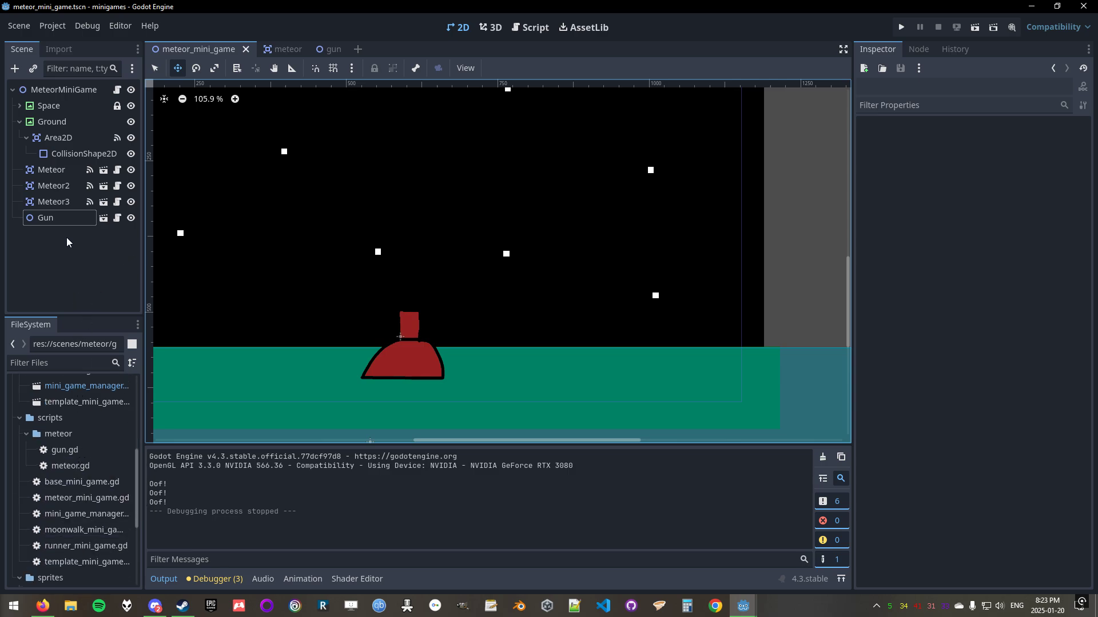
{"action": "left_click", "coordinate": [19, 71]}
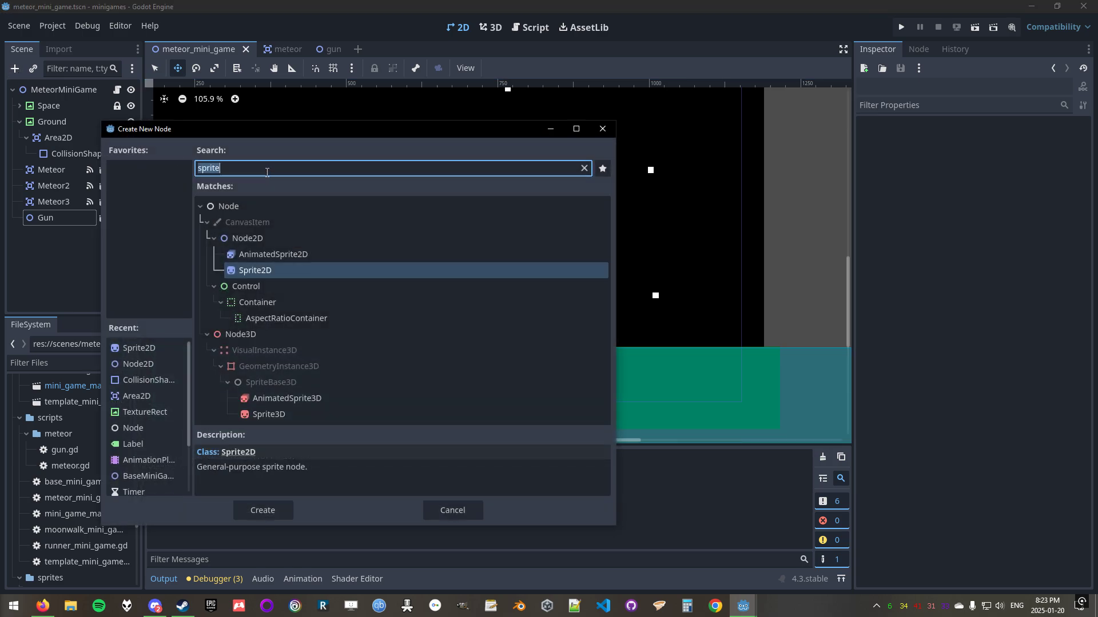
{"action": "type", "text": "area"}
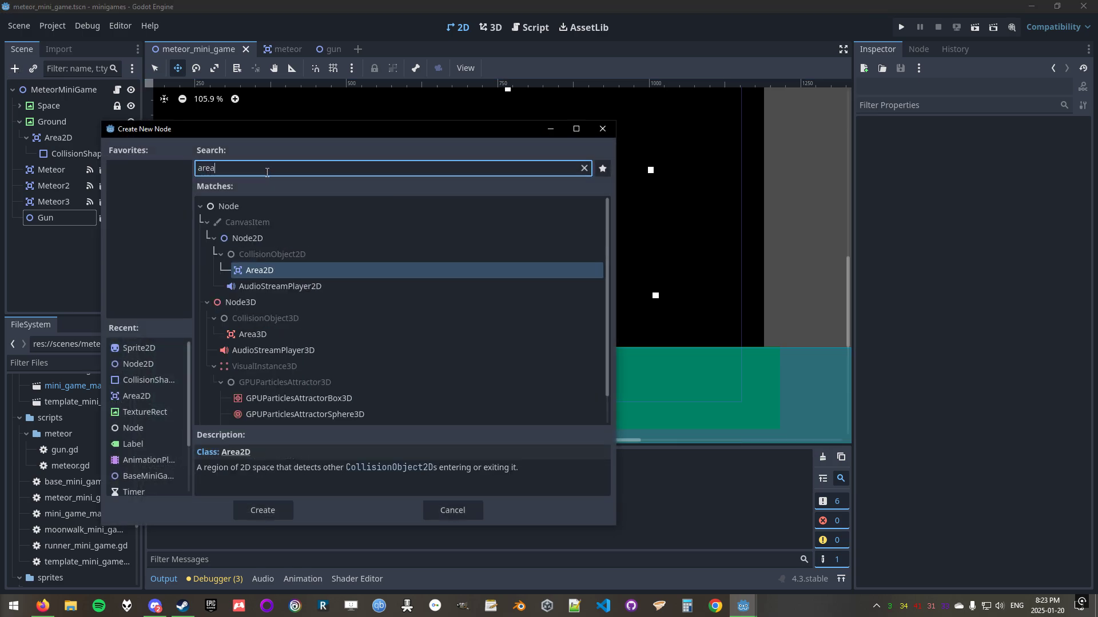
{"action": "key", "text": "Return"}
Add a CollisionShape2D child to the new root-level Area2D and give it a CircleShape2D shape.
{"action": "right_click", "coordinate": [66, 231]}
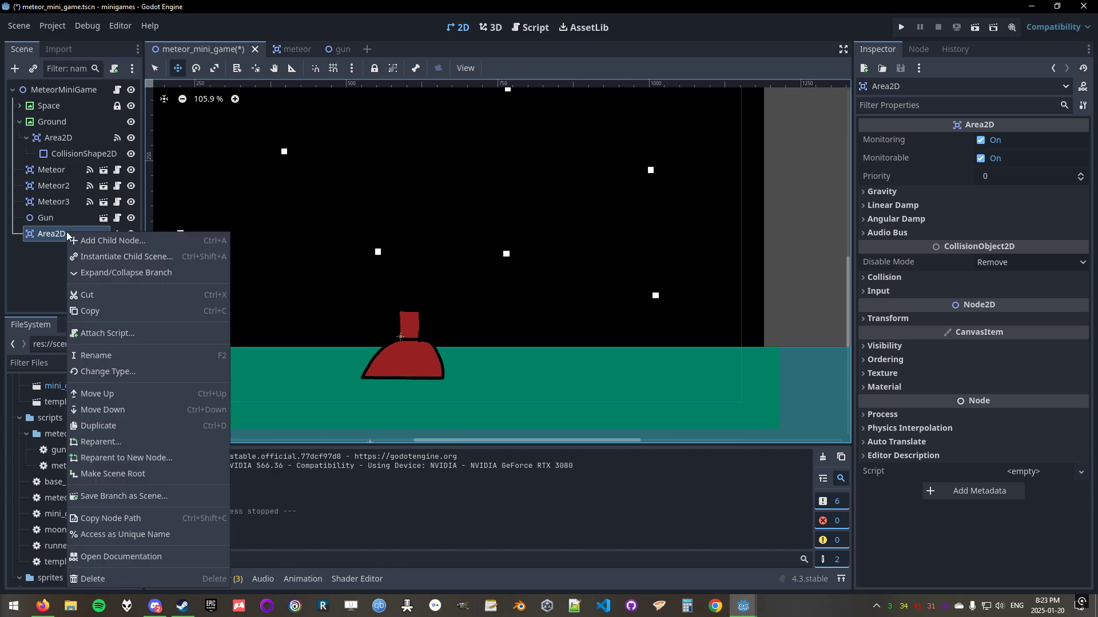
{"action": "left_click", "coordinate": [113, 242]}
{"action": "type", "text": "colli"}
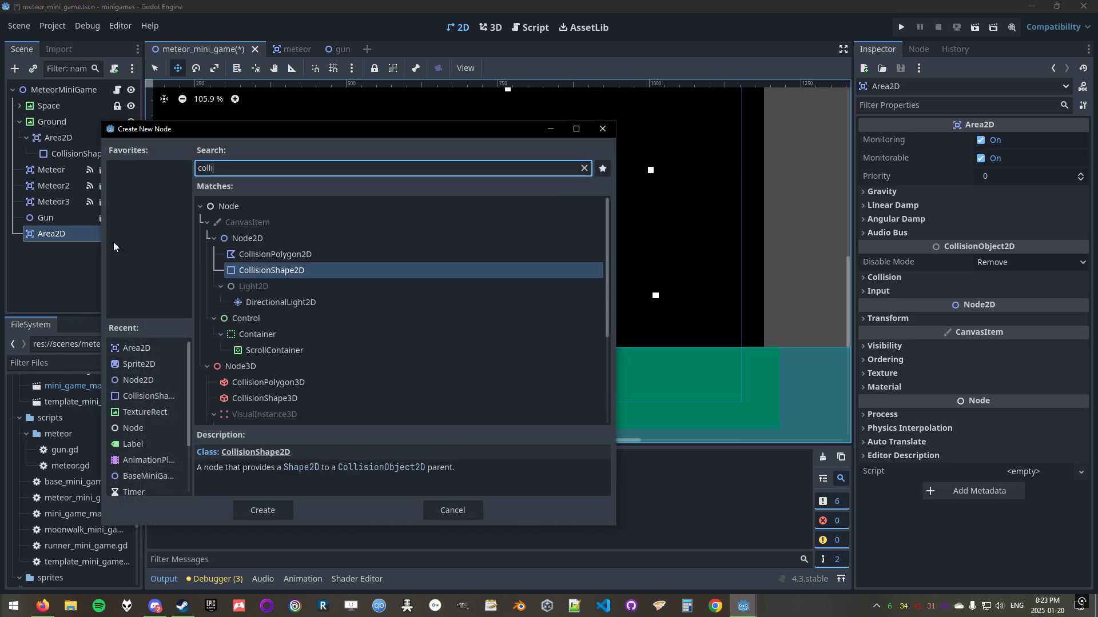
{"action": "left_click", "coordinate": [250, 271]}
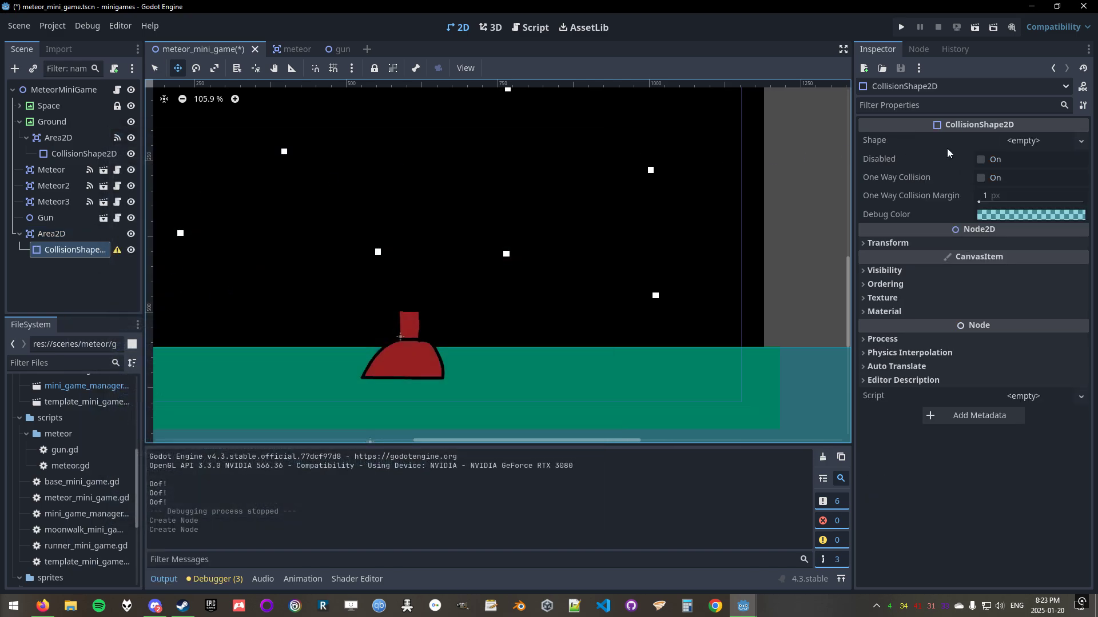
{"action": "left_click", "coordinate": [1005, 143]}
{"action": "left_click", "coordinate": [1007, 207]}
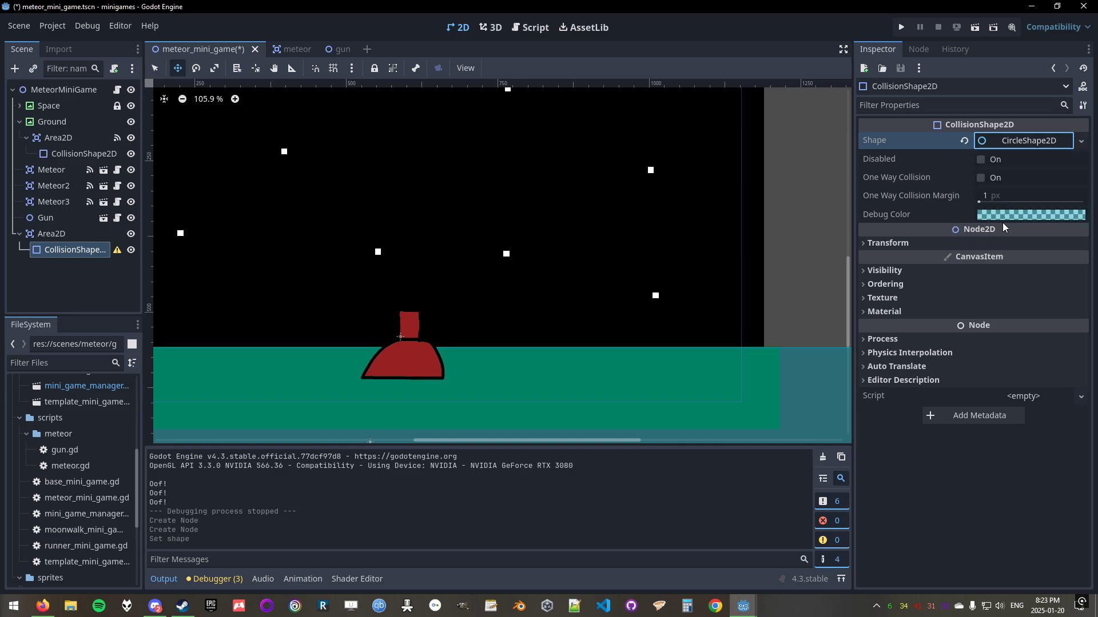
Add a Sprite2D child to the same Area2D and assign bullet.png from sprites/meteor as its texture.
{"action": "left_click", "coordinate": [98, 236]}
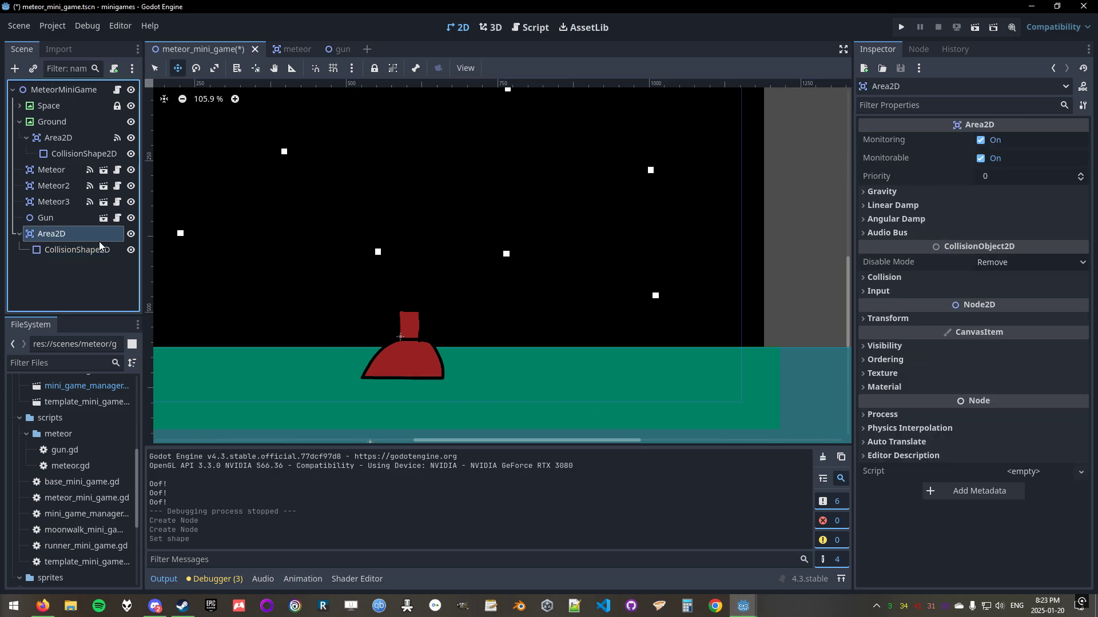
{"action": "right_click", "coordinate": [87, 235]}
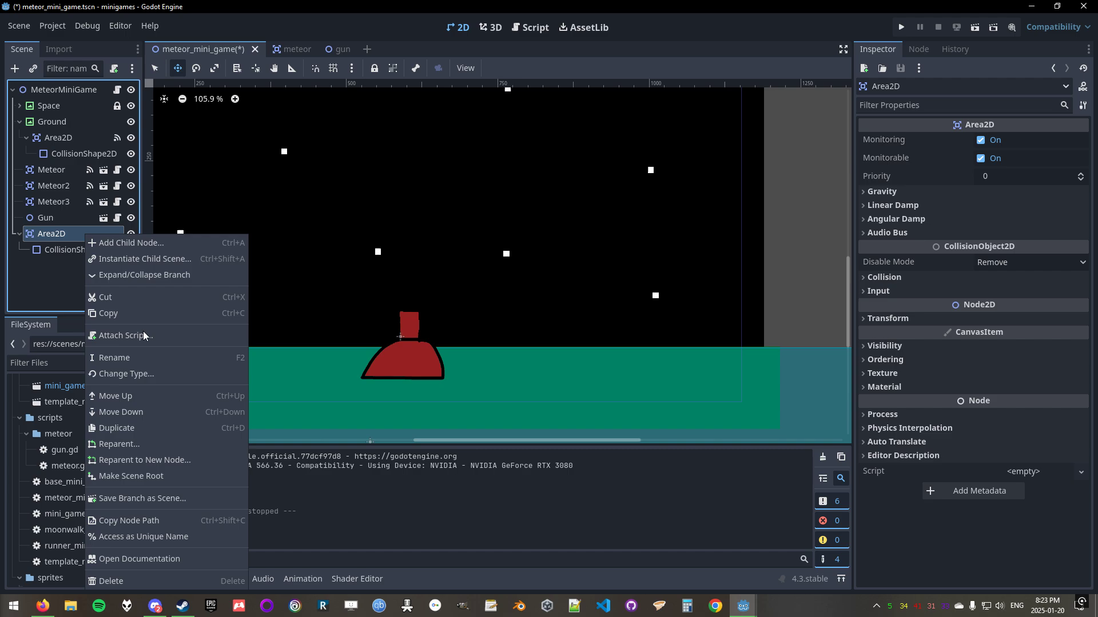
{"action": "left_click", "coordinate": [146, 244]}
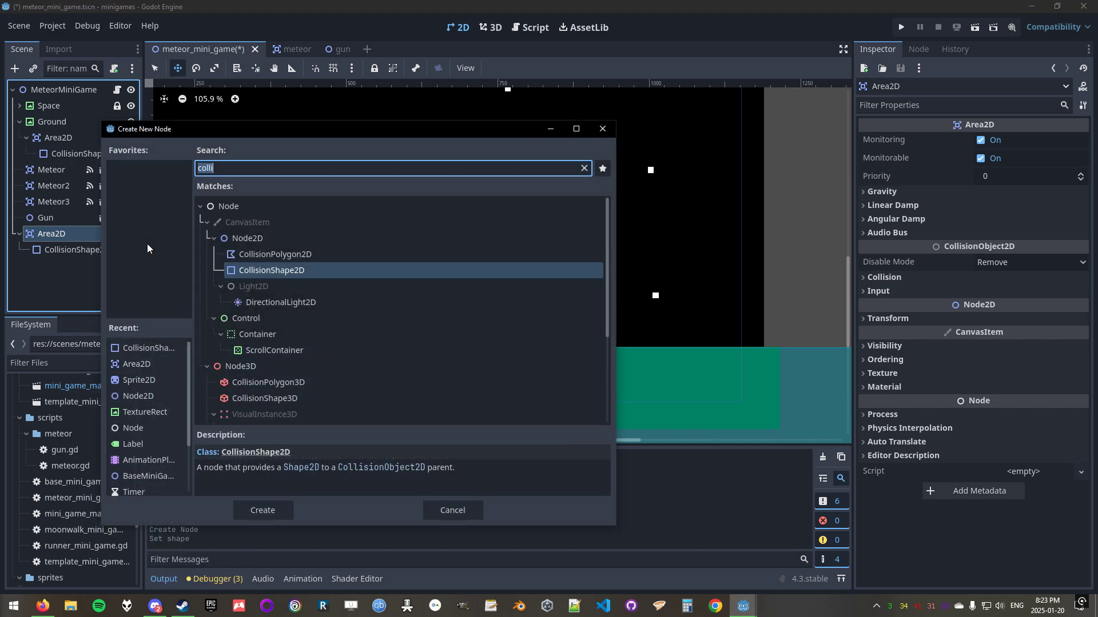
{"action": "type", "text": "sprite"}
{"action": "key", "text": "Return"}
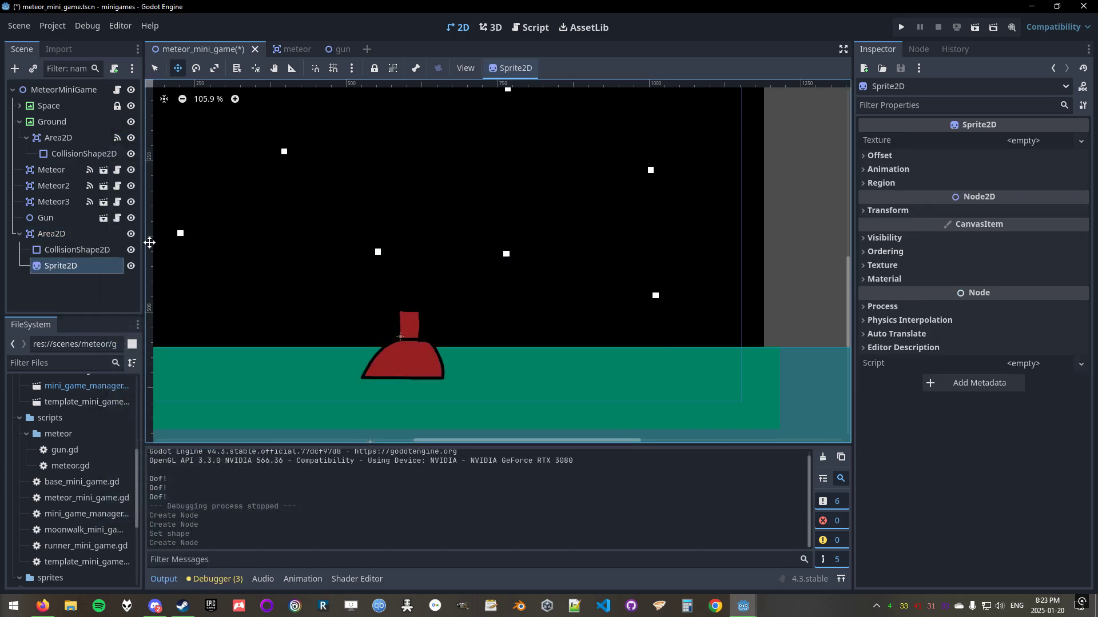
{"action": "scroll", "coordinate": [71, 492], "scroll_direction": "down", "scroll_amount": 3}
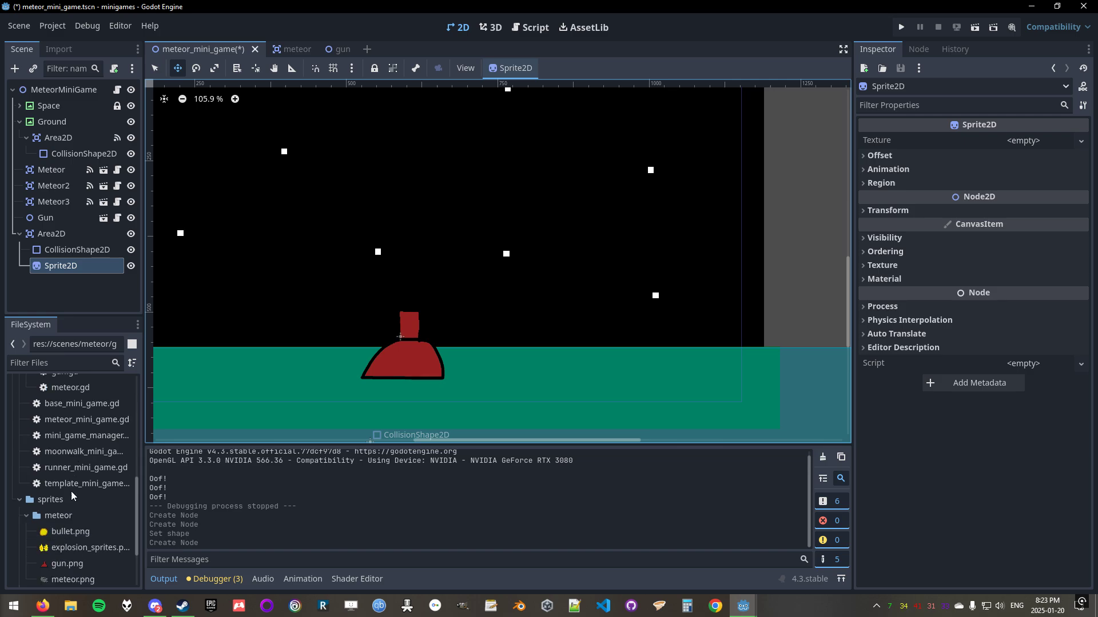
{"action": "scroll", "coordinate": [71, 492], "scroll_direction": "down", "scroll_amount": 2}
{"action": "left_click_drag", "start_coordinate": [69, 480], "coordinate": [1013, 146]}
Turn on smart snapping and scale the bullet Sprite2D down uniformly to about 0.09.
{"action": "middle_click_drag", "start_coordinate": [400, 183], "coordinate": [613, 368]}
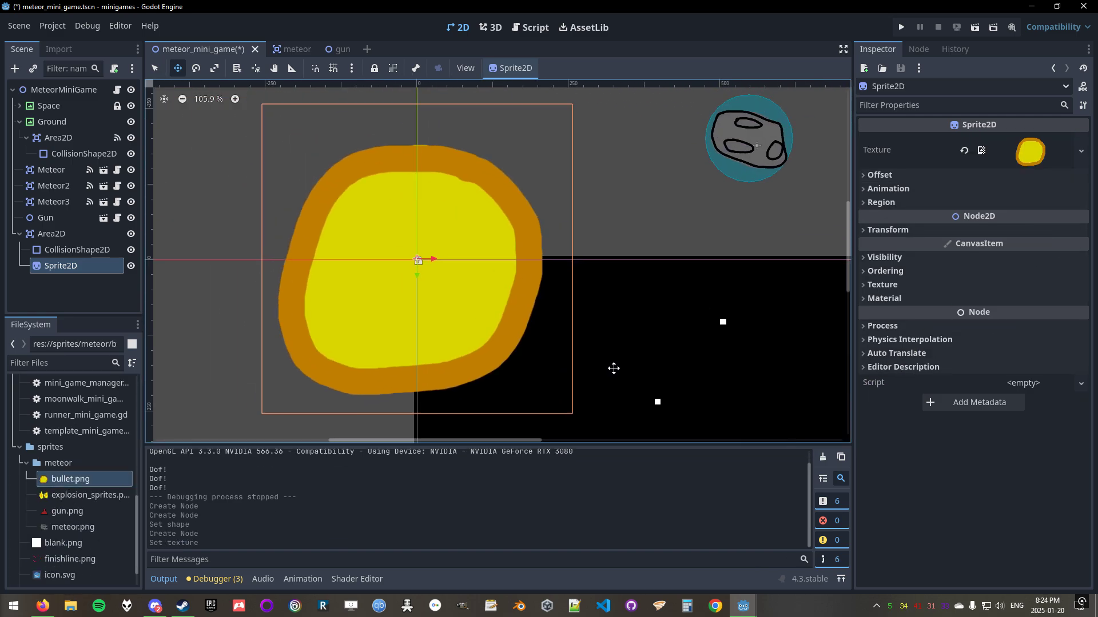
{"action": "scroll", "coordinate": [472, 334], "scroll_direction": "up", "scroll_amount": 2}
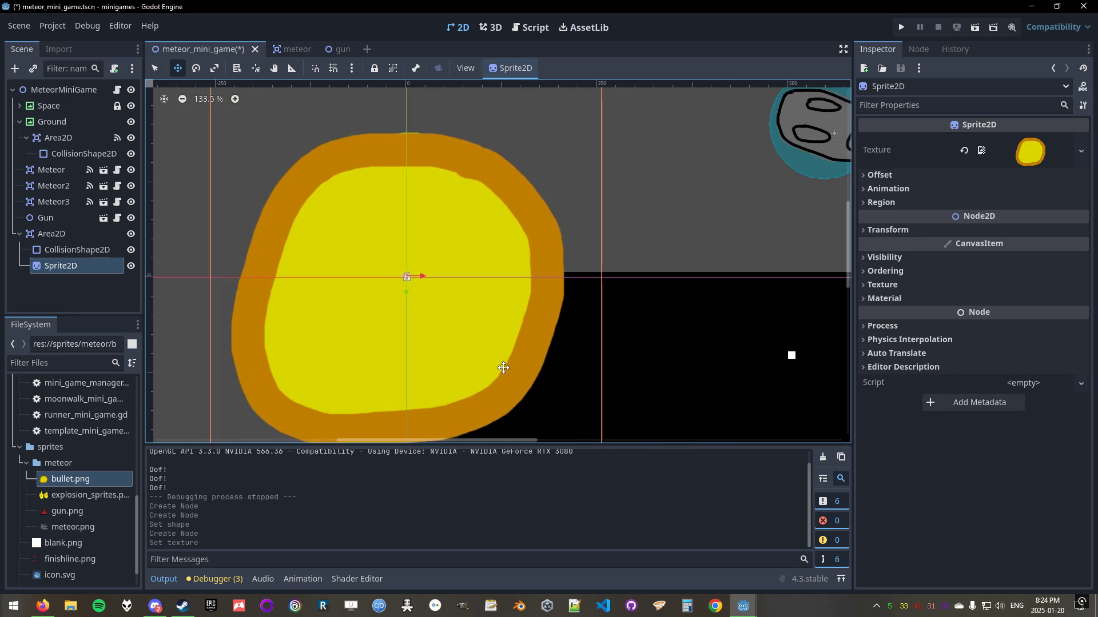
{"action": "middle_click_drag", "start_coordinate": [503, 368], "coordinate": [522, 334]}
{"action": "left_click", "coordinate": [83, 271]}
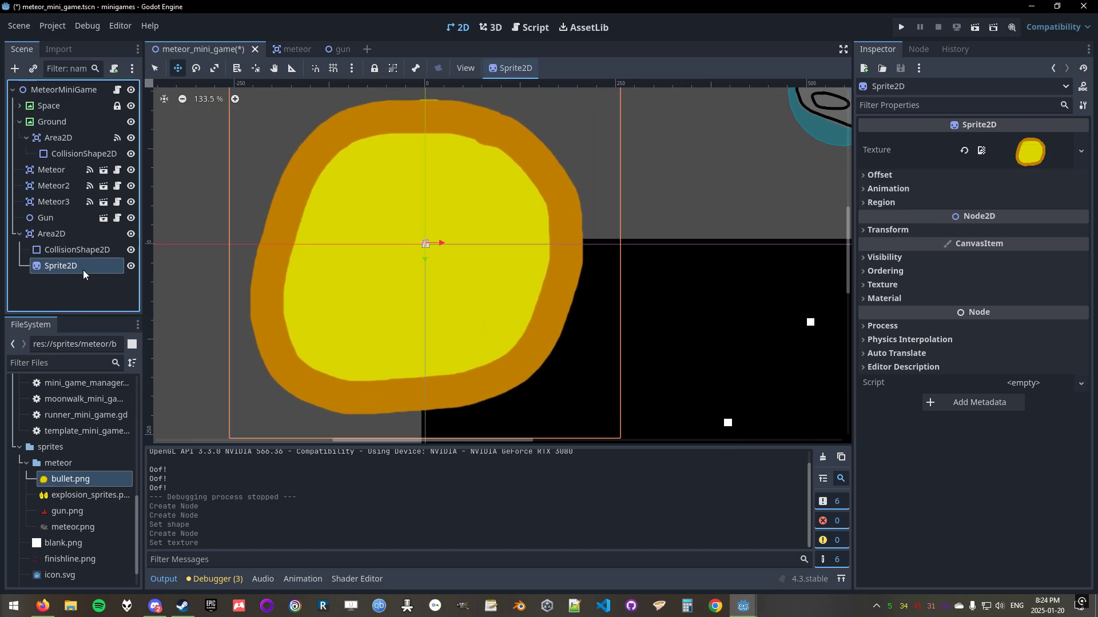
{"action": "key", "text": "shift+s"}
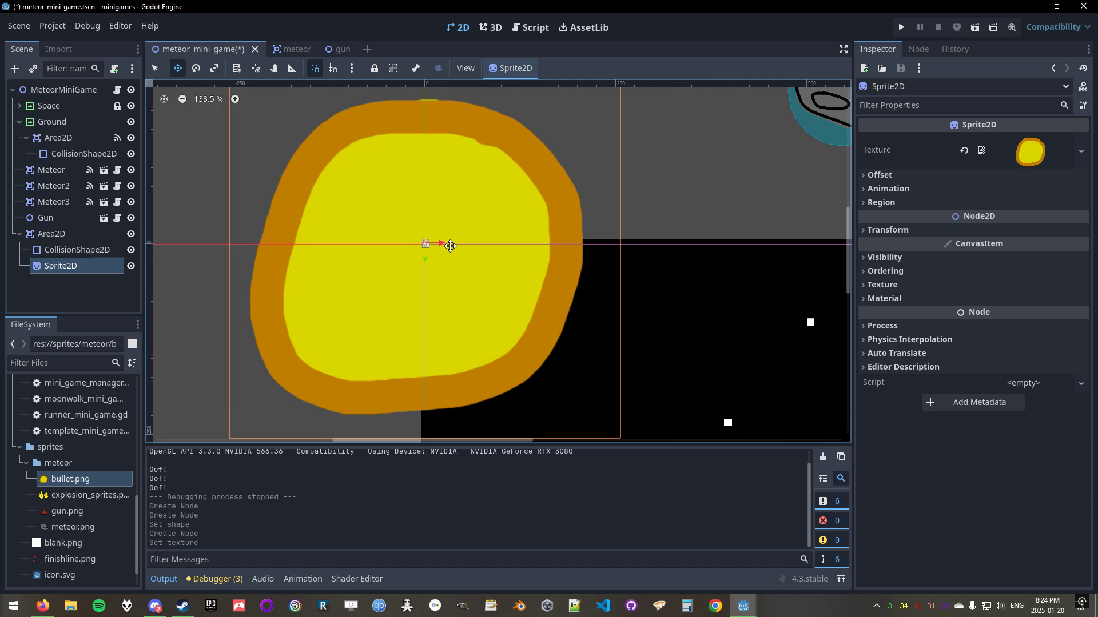
{"action": "key", "text": "s"}
{"action": "left_click_drag", "start_coordinate": [554, 162], "coordinate": [437, 236]}
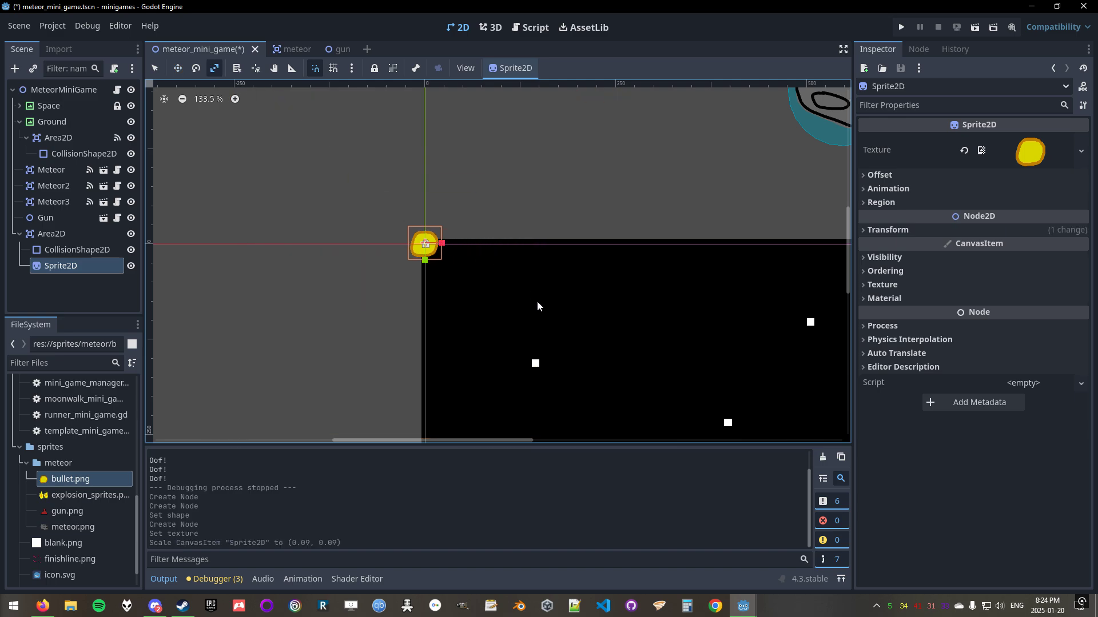
Enlarge the bullet's circular collision shape until it slightly surrounds the scaled sprite.
{"action": "scroll", "coordinate": [465, 222], "scroll_direction": "down", "scroll_amount": 5}
{"action": "scroll", "coordinate": [465, 222], "scroll_direction": "right", "scroll_amount": 3}
{"action": "scroll", "coordinate": [461, 227], "scroll_direction": "up", "scroll_amount": 2}
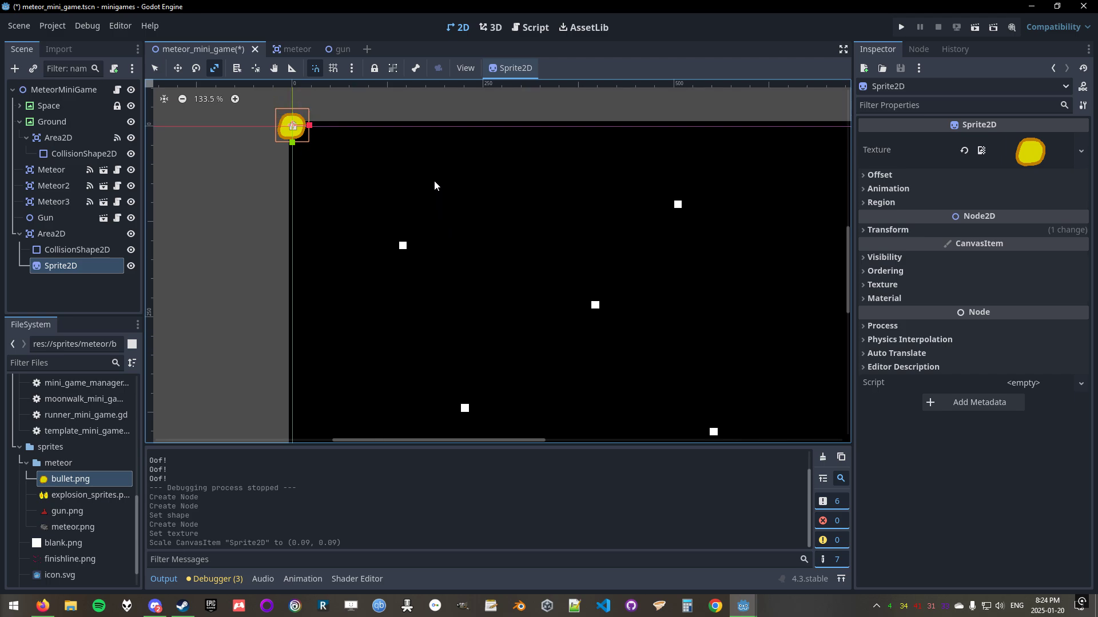
{"action": "scroll", "coordinate": [440, 207], "scroll_direction": "down", "scroll_amount": 1}
{"action": "scroll", "coordinate": [452, 218], "scroll_direction": "down", "scroll_amount": 3}
{"action": "scroll", "coordinate": [427, 234], "scroll_direction": "up", "scroll_amount": 3}
{"action": "scroll", "coordinate": [401, 226], "scroll_direction": "up", "scroll_amount": 2}
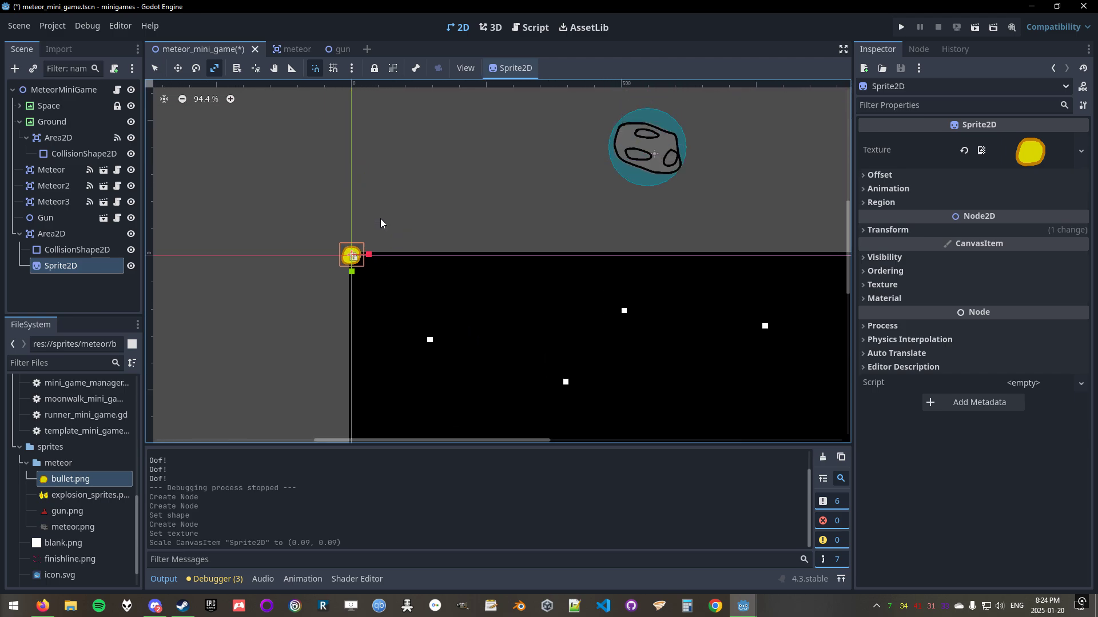
{"action": "scroll", "coordinate": [412, 280], "scroll_direction": "up", "scroll_amount": 5}
{"action": "left_click", "coordinate": [265, 244]}
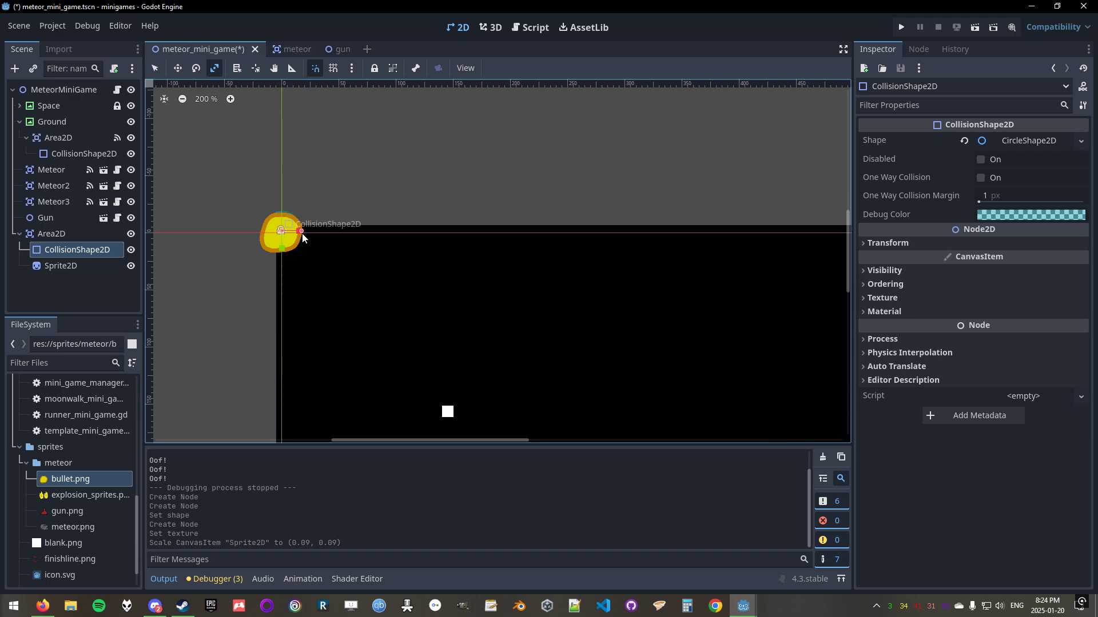
{"action": "left_click_drag", "start_coordinate": [302, 234], "coordinate": [309, 234]}
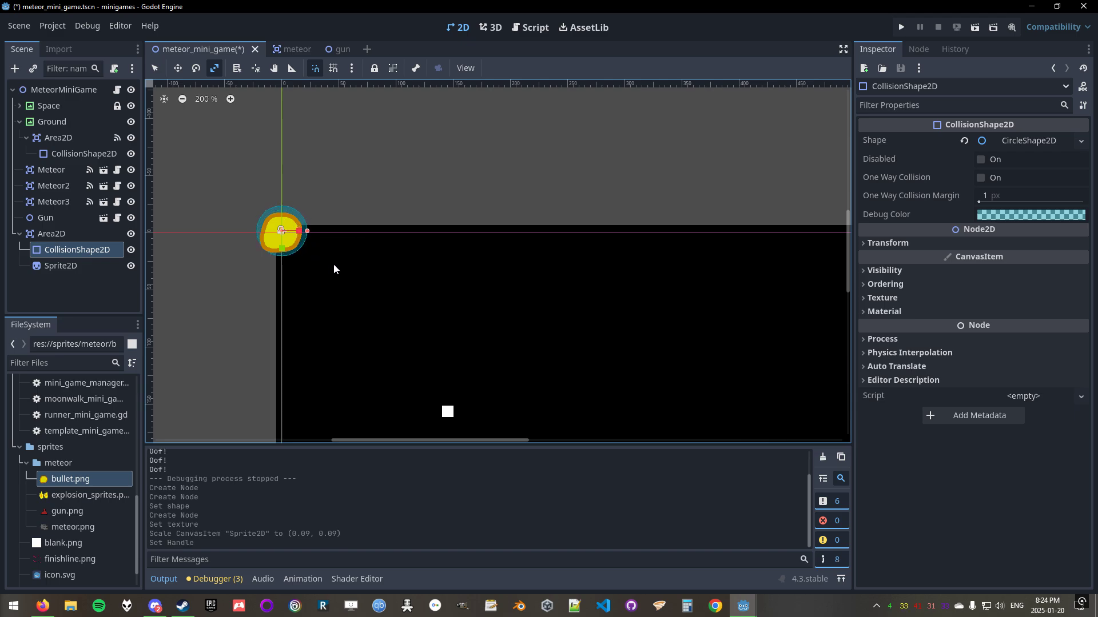
{"action": "middle_click_drag", "start_coordinate": [343, 271], "coordinate": [406, 312]}
{"action": "middle_click_drag", "start_coordinate": [407, 265], "coordinate": [407, 310]}
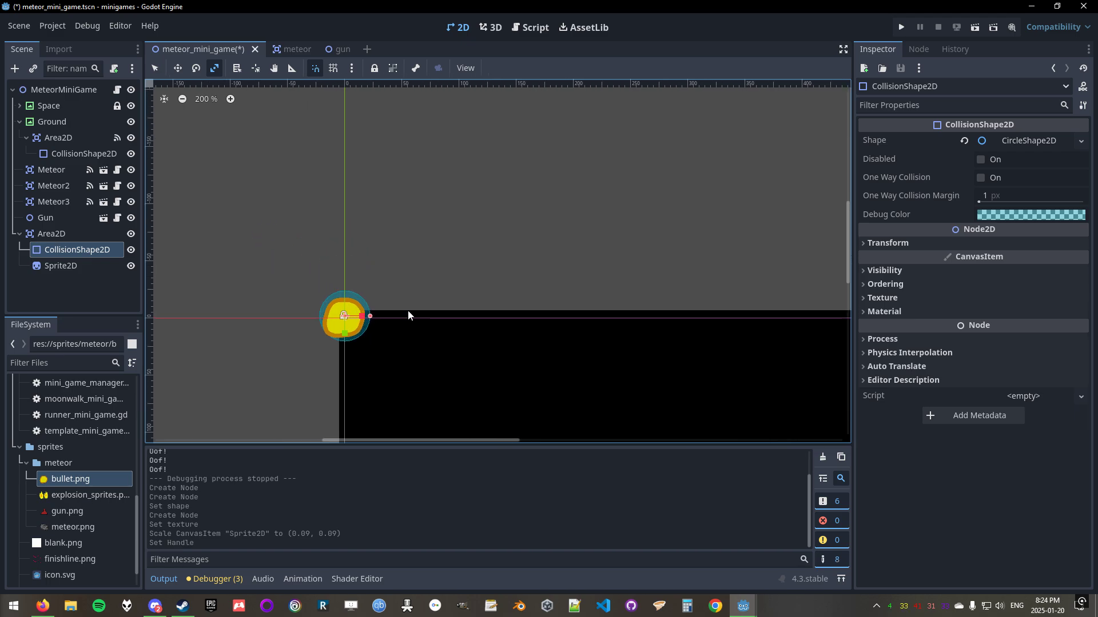
Rename the new Area2D to Bullet and save its branch as bullet.tscn in res://scenes/meteor.
{"action": "left_click", "coordinate": [69, 233]}
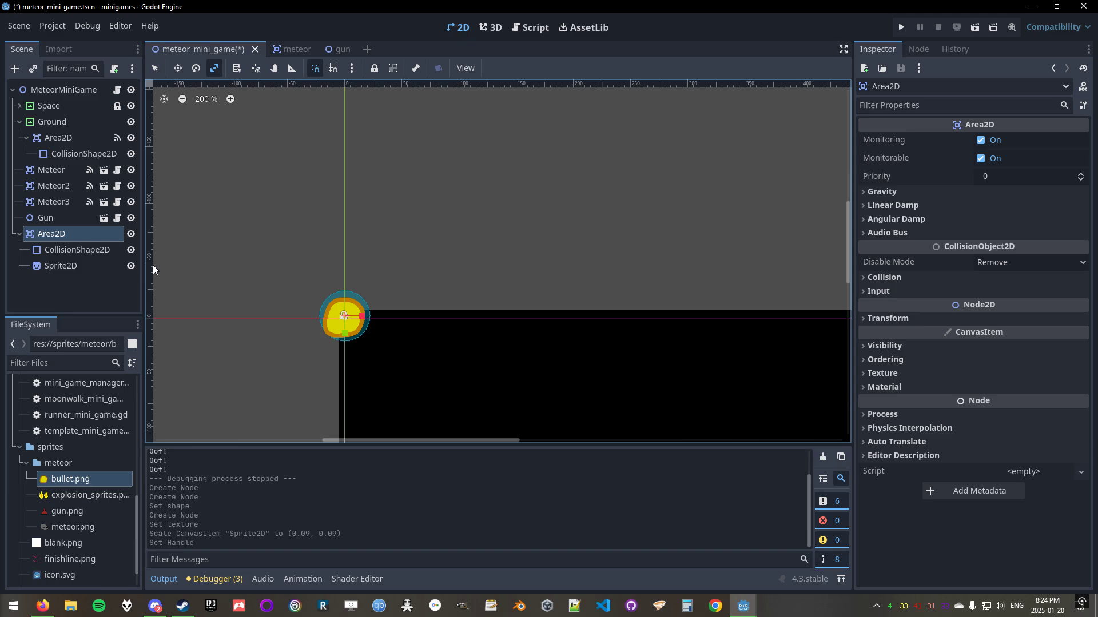
{"action": "double_click", "coordinate": [80, 237]}
{"action": "type", "text": "Bullet"}
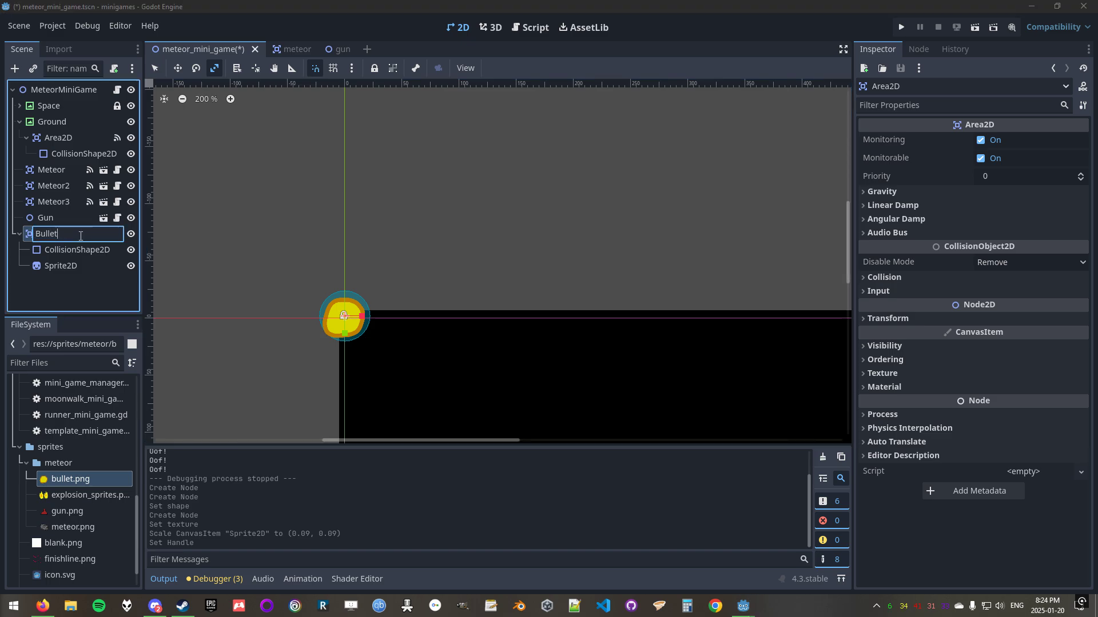
{"action": "key", "text": "Return"}
{"action": "right_click", "coordinate": [80, 236]}
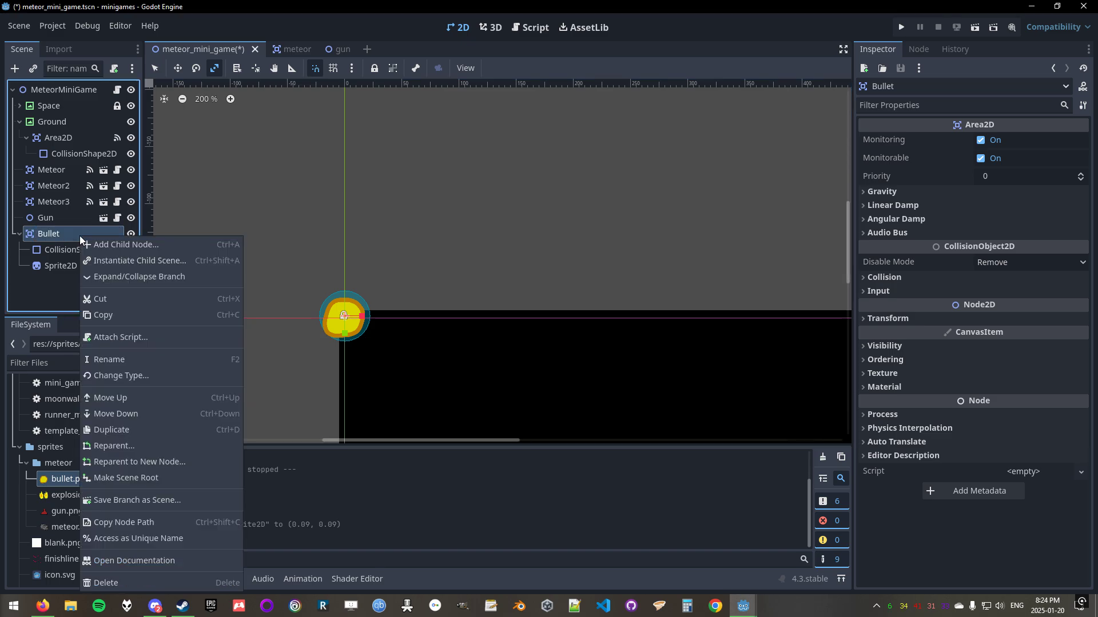
{"action": "left_click", "coordinate": [140, 500]}
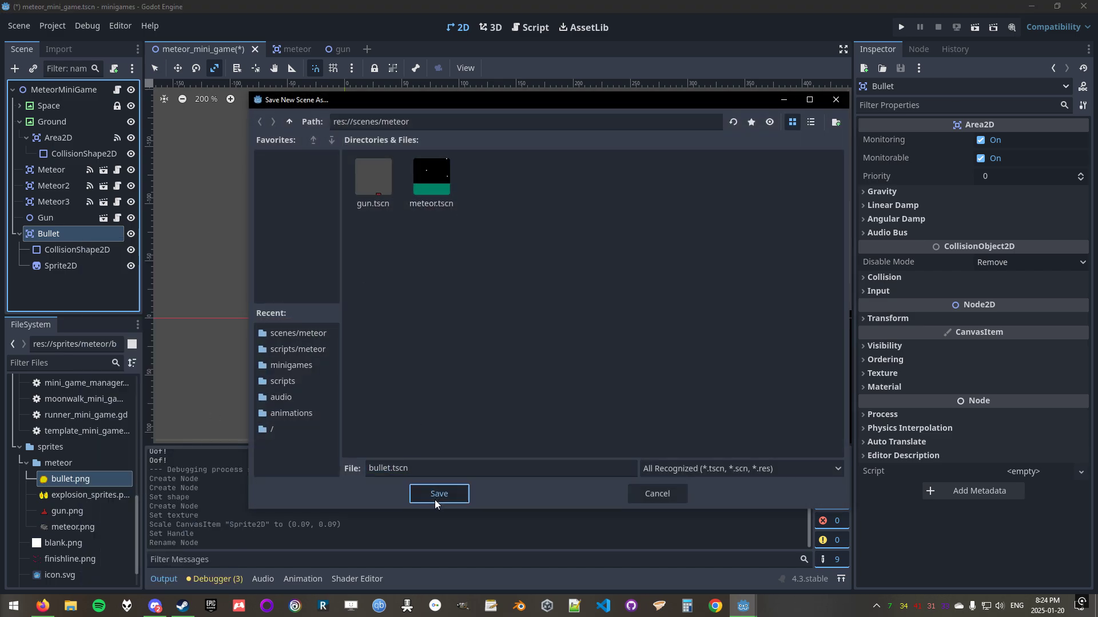
{"action": "left_click", "coordinate": [438, 497]}
{"action": "scroll", "coordinate": [362, 305], "scroll_direction": "down", "scroll_amount": 1}
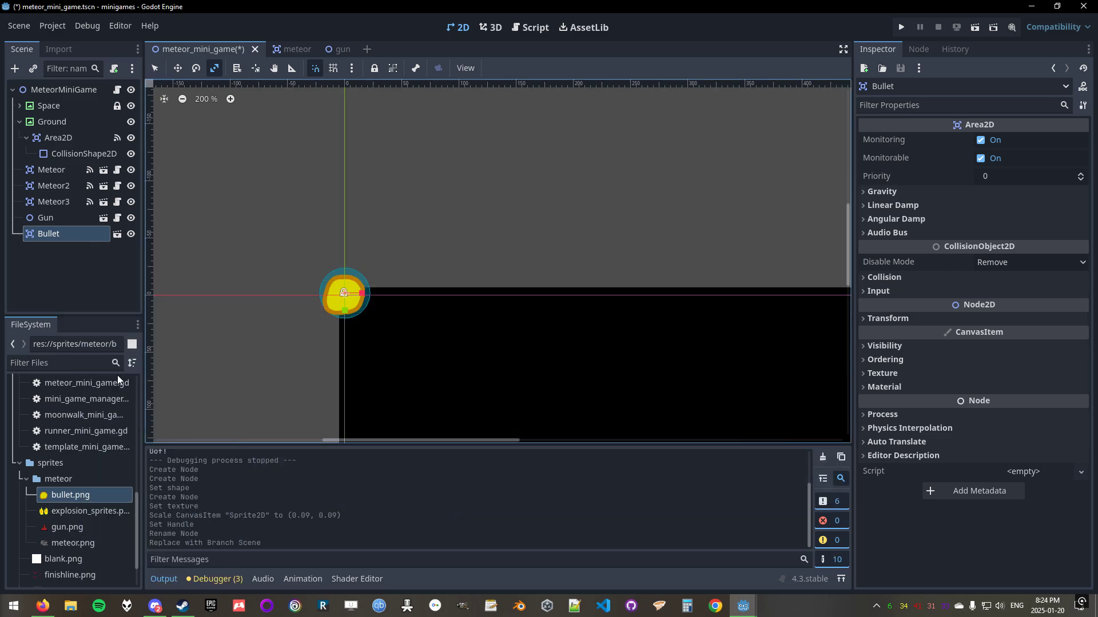
Open the Bullet node's own scene in the editor and examine its sprite and collision shape up close.
{"action": "left_click", "coordinate": [79, 217]}
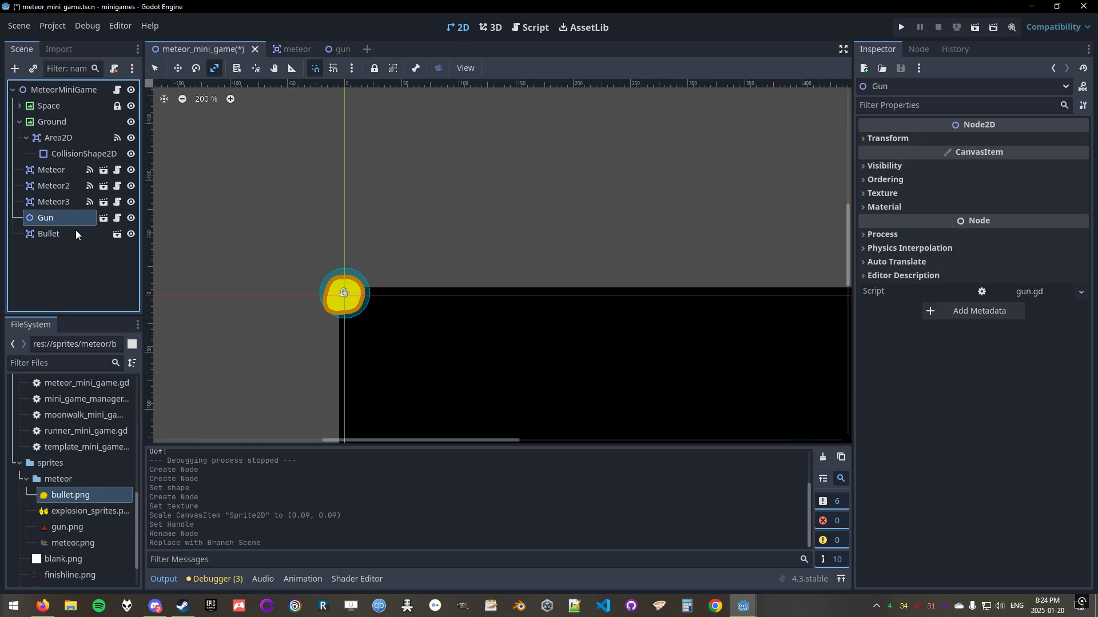
{"action": "left_click", "coordinate": [75, 234]}
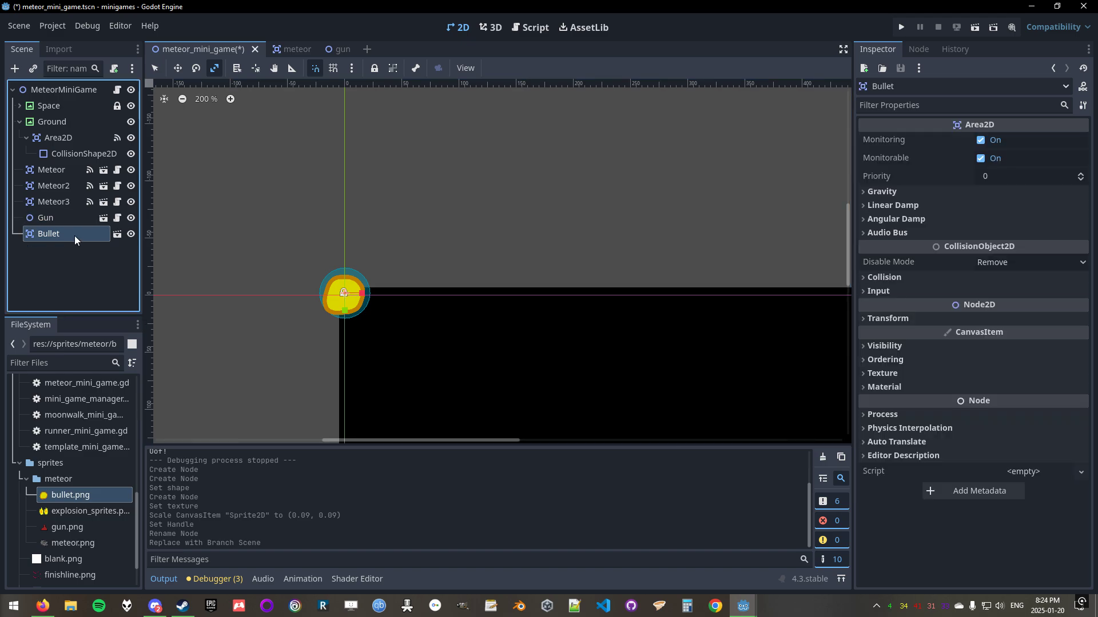
{"action": "left_click", "coordinate": [117, 234]}
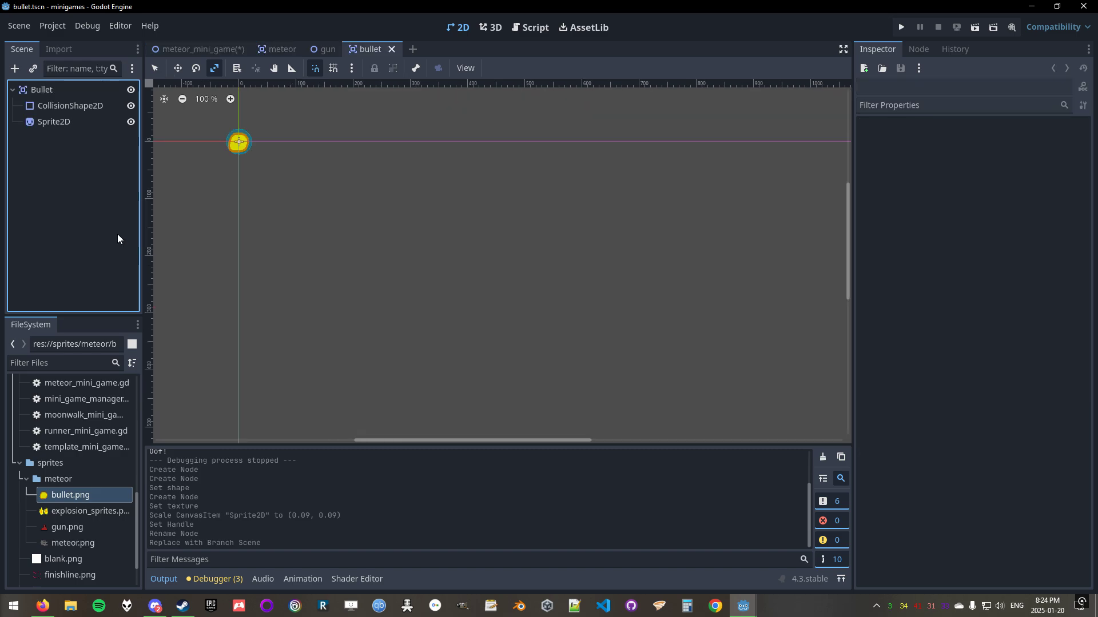
{"action": "scroll", "coordinate": [329, 276], "scroll_direction": "up", "scroll_amount": 4}
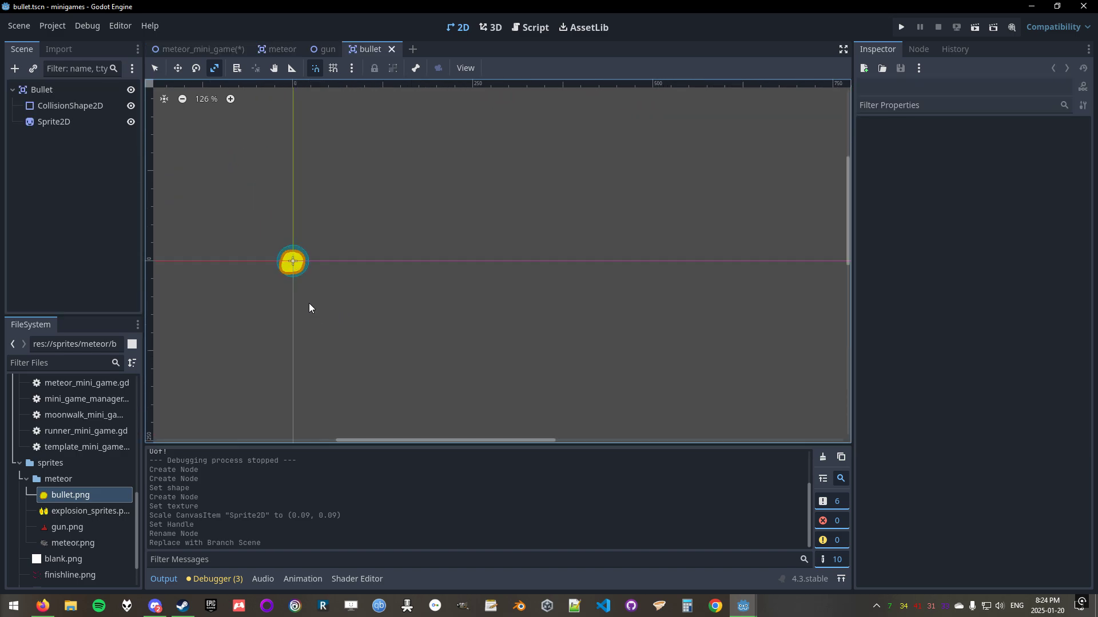
{"action": "middle_click_drag", "start_coordinate": [337, 304], "coordinate": [404, 364]}
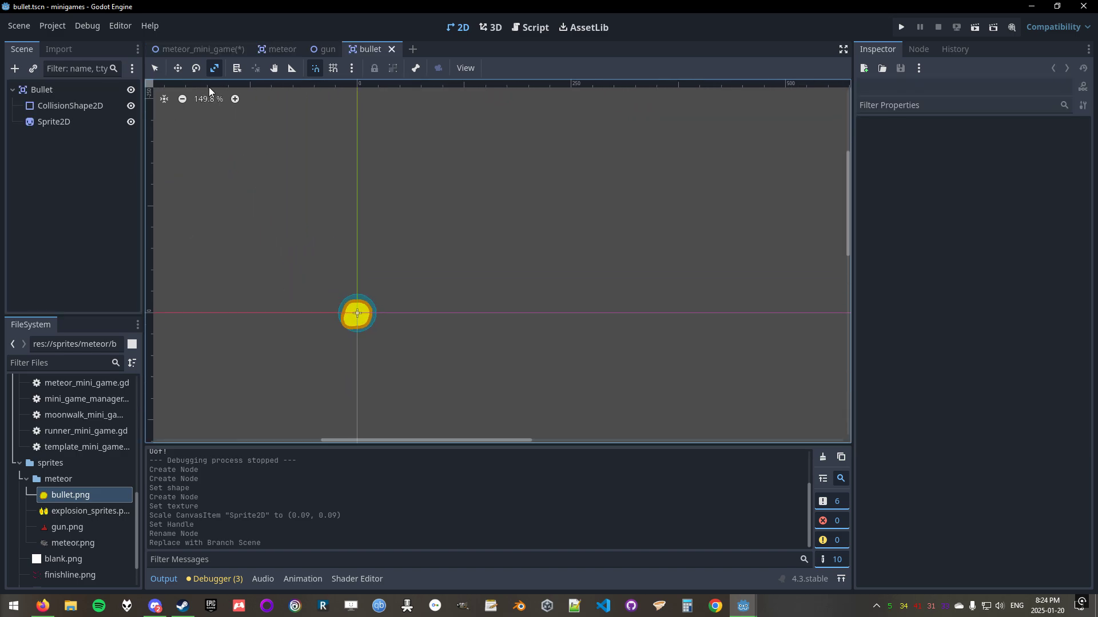
Delete the Bullet instance from the meteor_mini_game scene.
{"action": "left_click", "coordinate": [194, 49]}
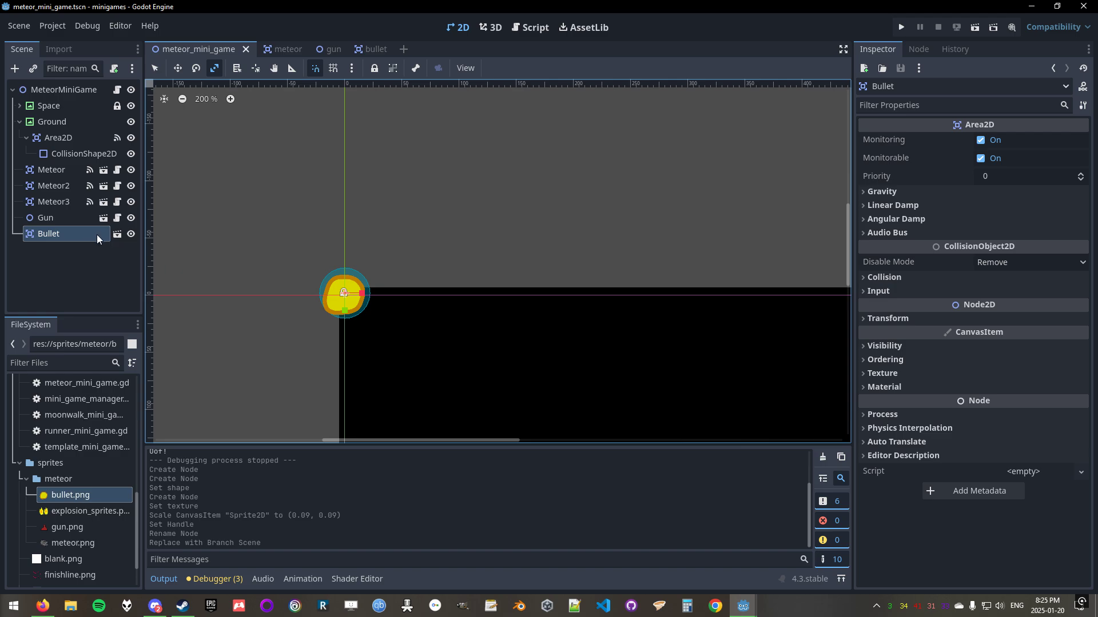
{"action": "left_click", "coordinate": [71, 220]}
{"action": "left_click", "coordinate": [68, 233]}
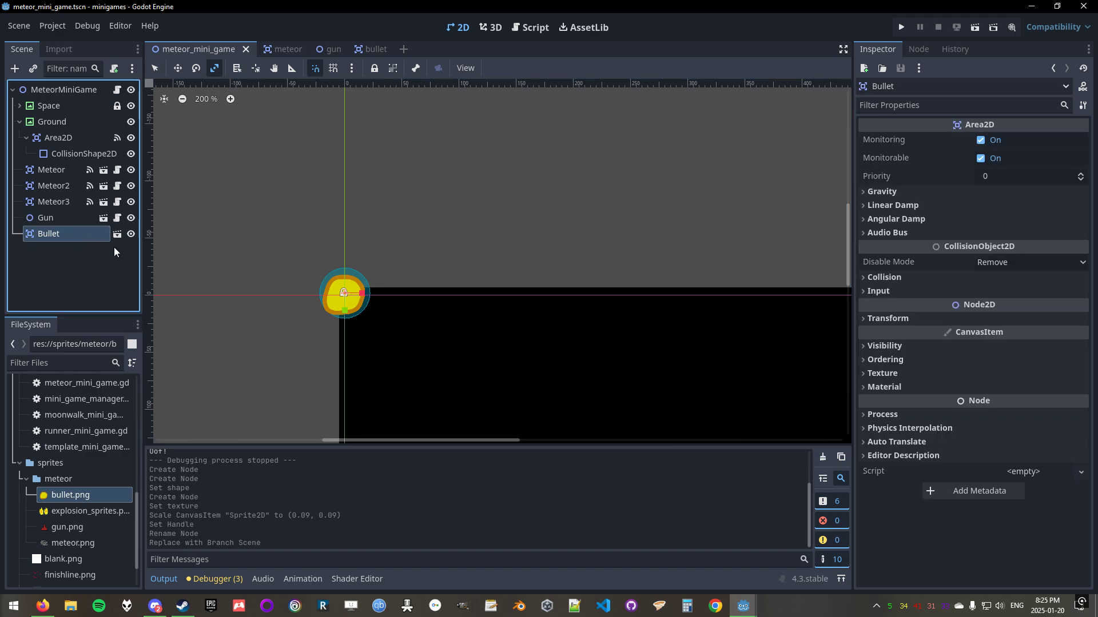
{"action": "key", "text": "Delete"}
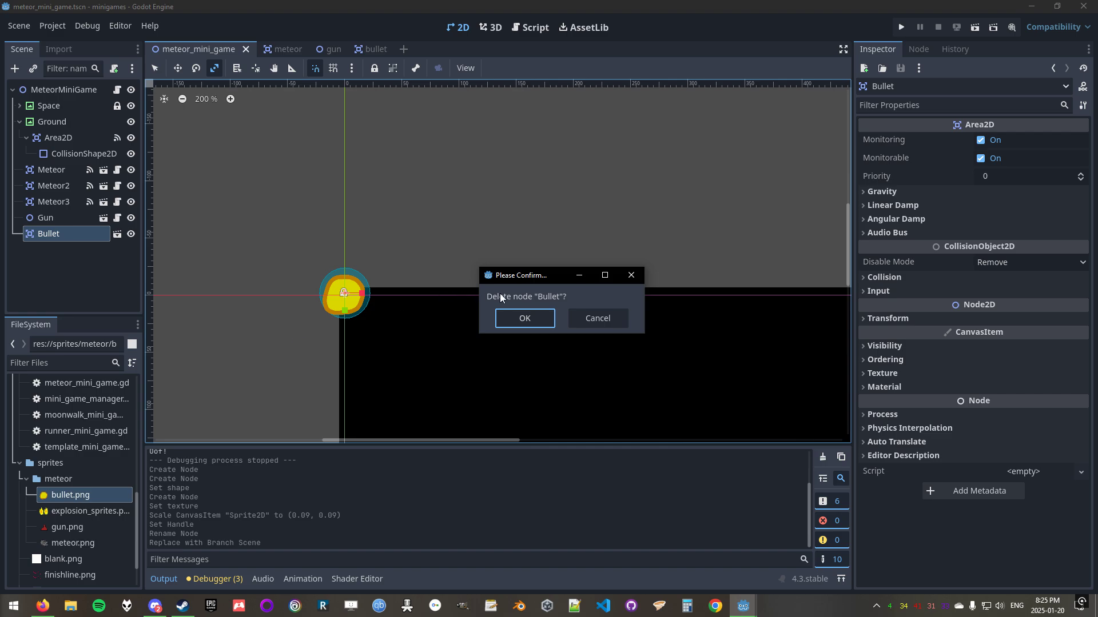
{"action": "left_click", "coordinate": [531, 315]}
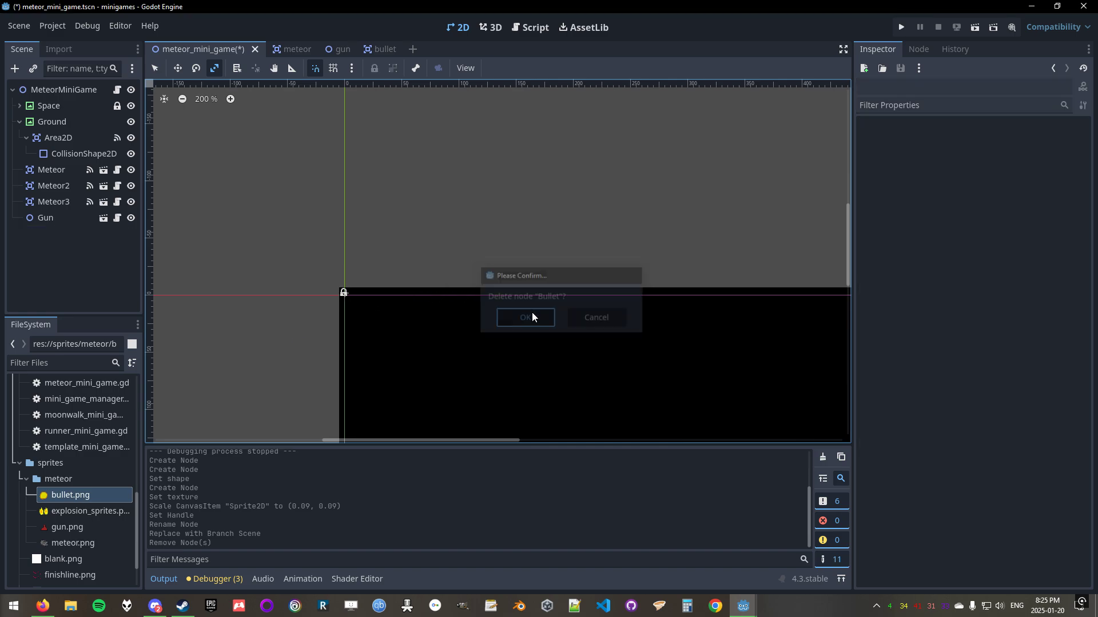
Attach a new script to the Bullet scene's root node, stored at res://scripts/meteor/bullet.gd.
{"action": "left_click", "coordinate": [372, 49]}
{"action": "middle_click_drag", "start_coordinate": [385, 327], "coordinate": [476, 285]}
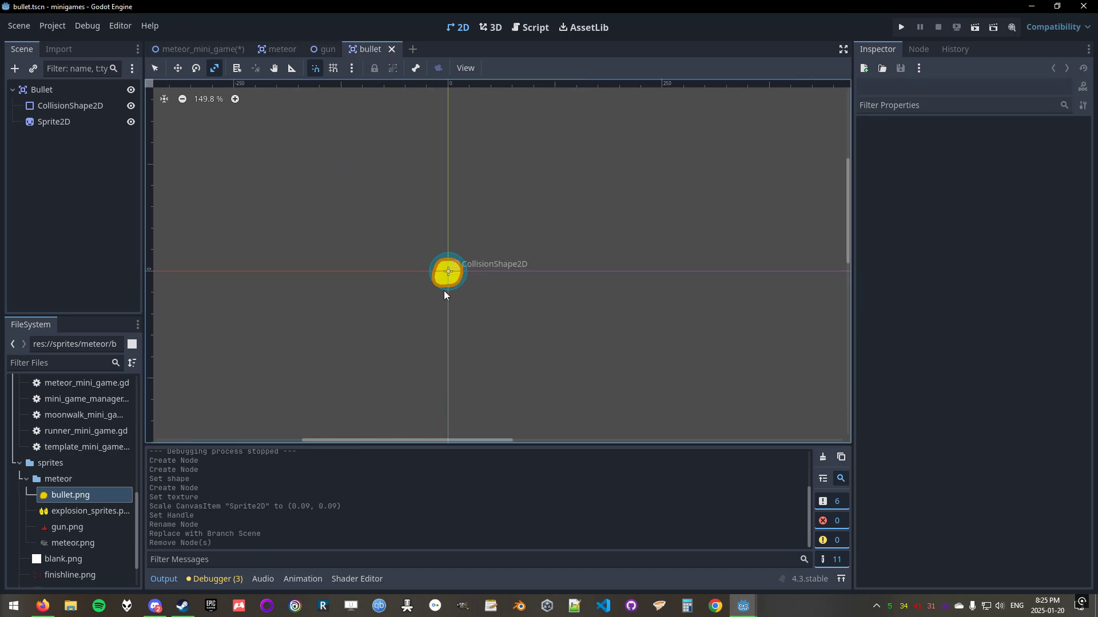
{"action": "left_click", "coordinate": [60, 91]}
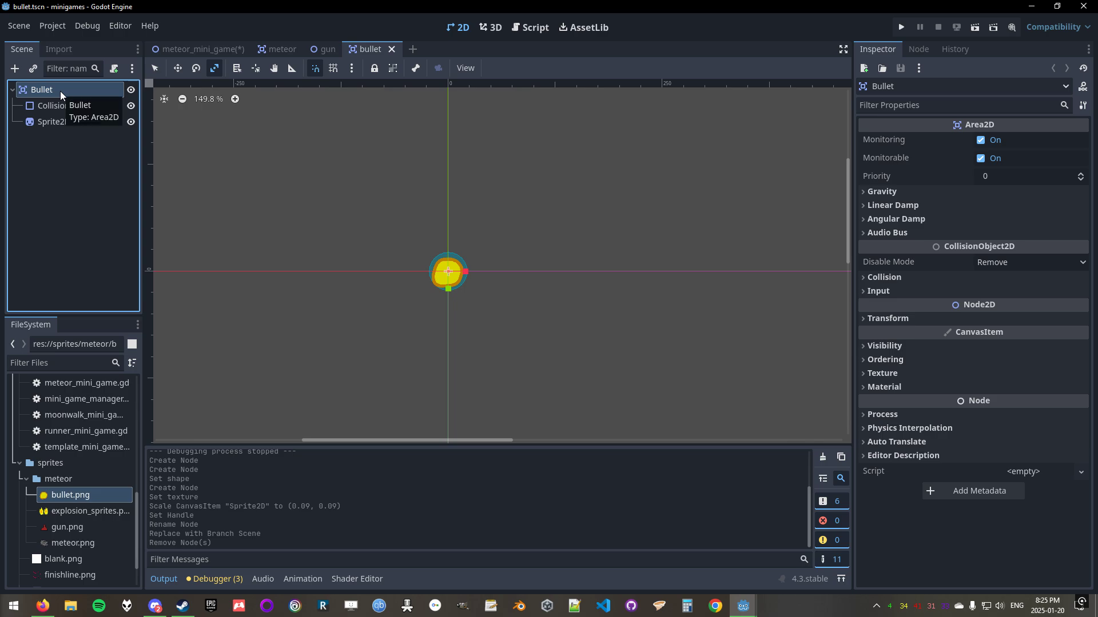
{"action": "right_click", "coordinate": [60, 91]}
{"action": "left_click", "coordinate": [109, 192]}
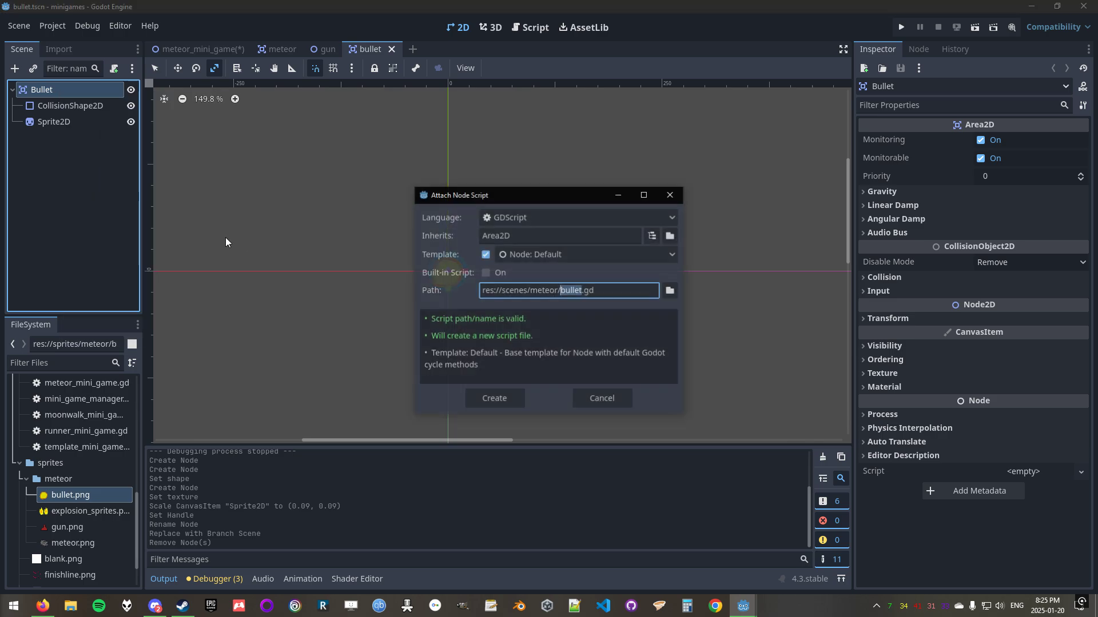
{"action": "left_click_drag", "start_coordinate": [510, 291], "coordinate": [519, 291]}
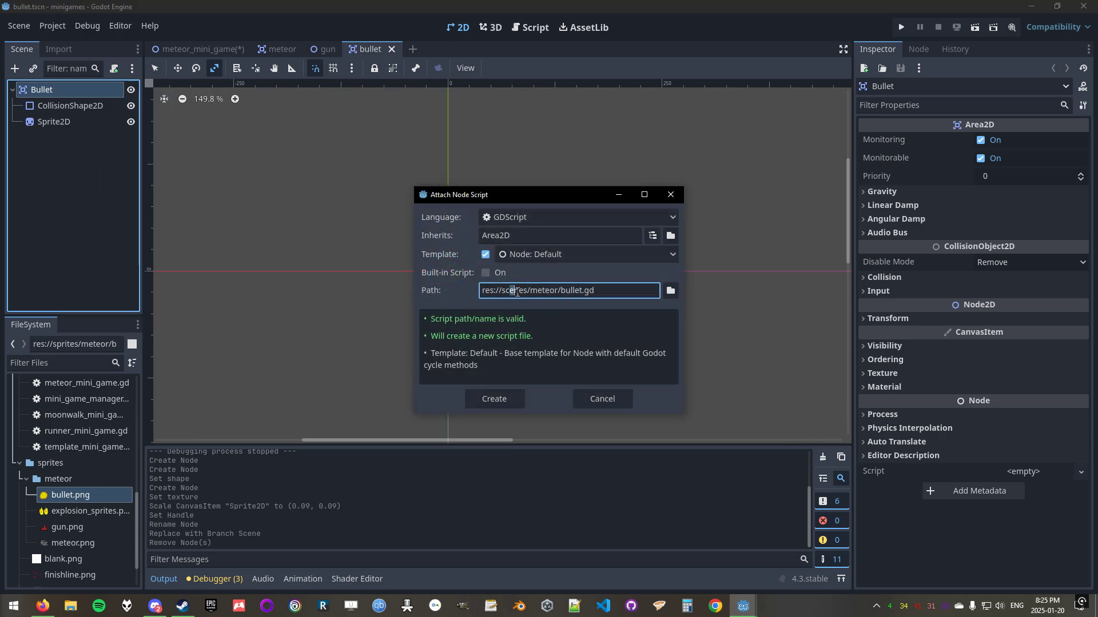
{"action": "type", "text": "rip"}
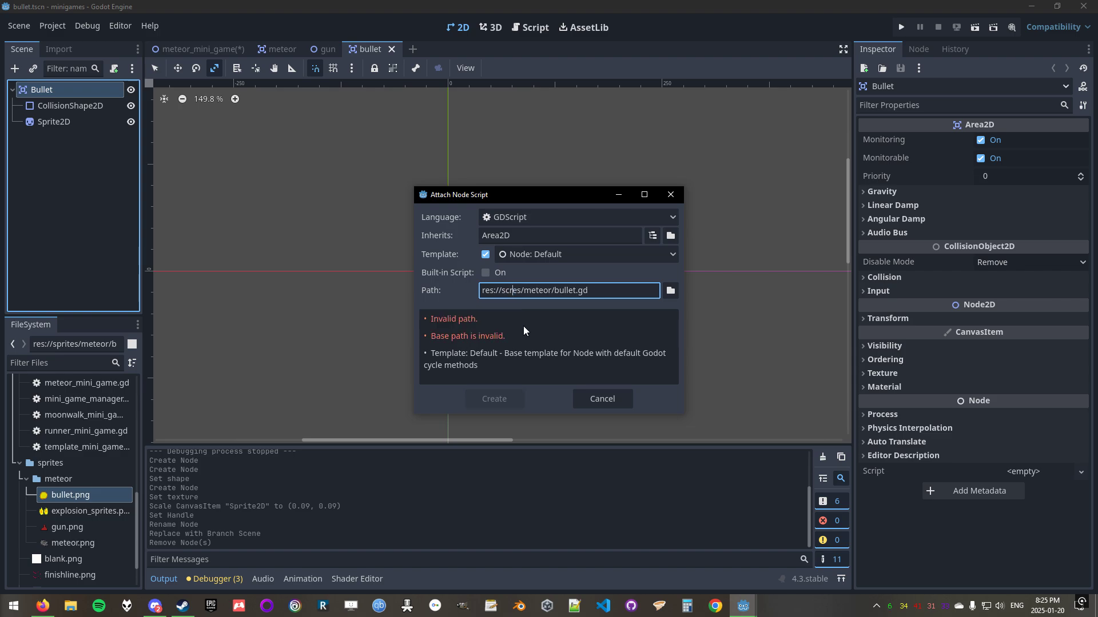
{"action": "type", "text": "t"}
{"action": "key", "text": "Delete"}
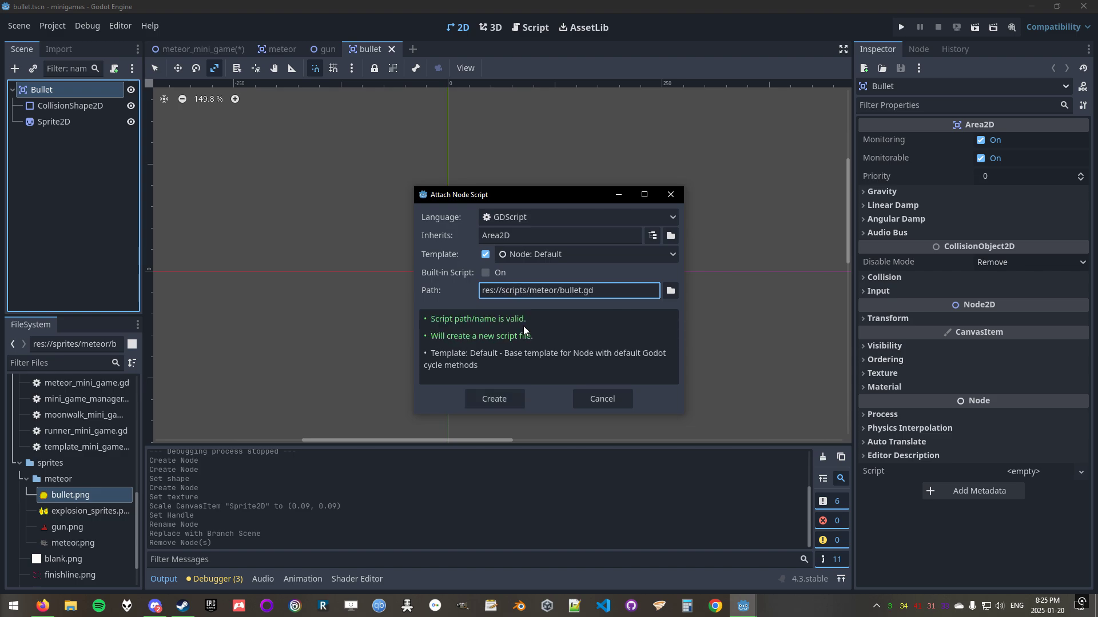
{"action": "left_click", "coordinate": [495, 399]}
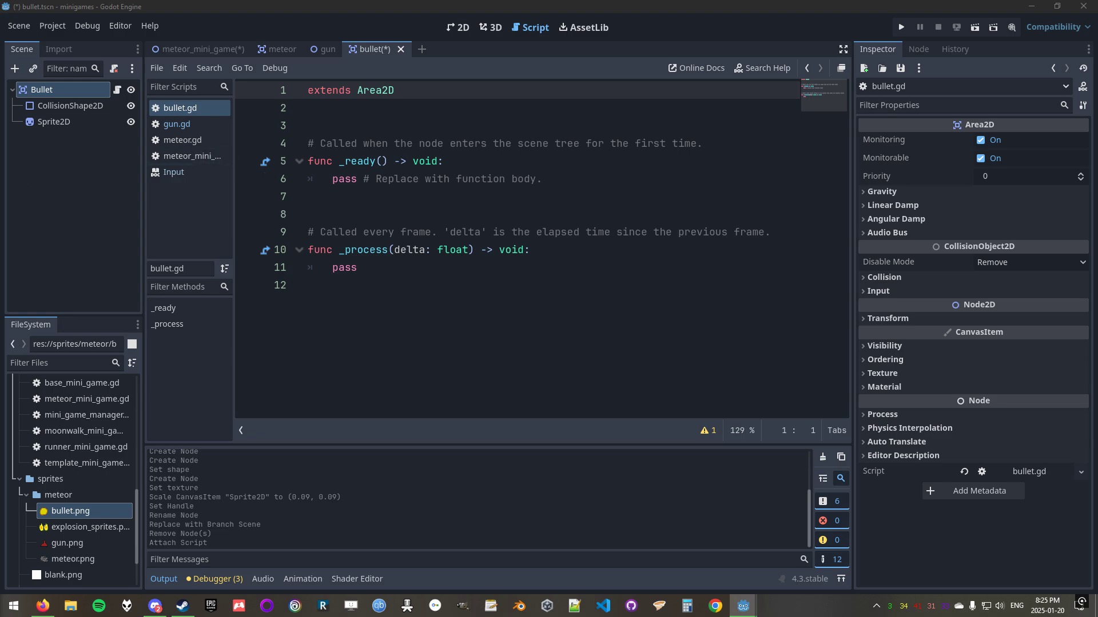
Paste the two lines that compute new_position and call set_position into the _ready function of bullet.gd.
{"action": "left_click", "coordinate": [458, 171]}
{"action": "key", "text": "Return"}
{"action": "key", "text": "ctrl+v"}
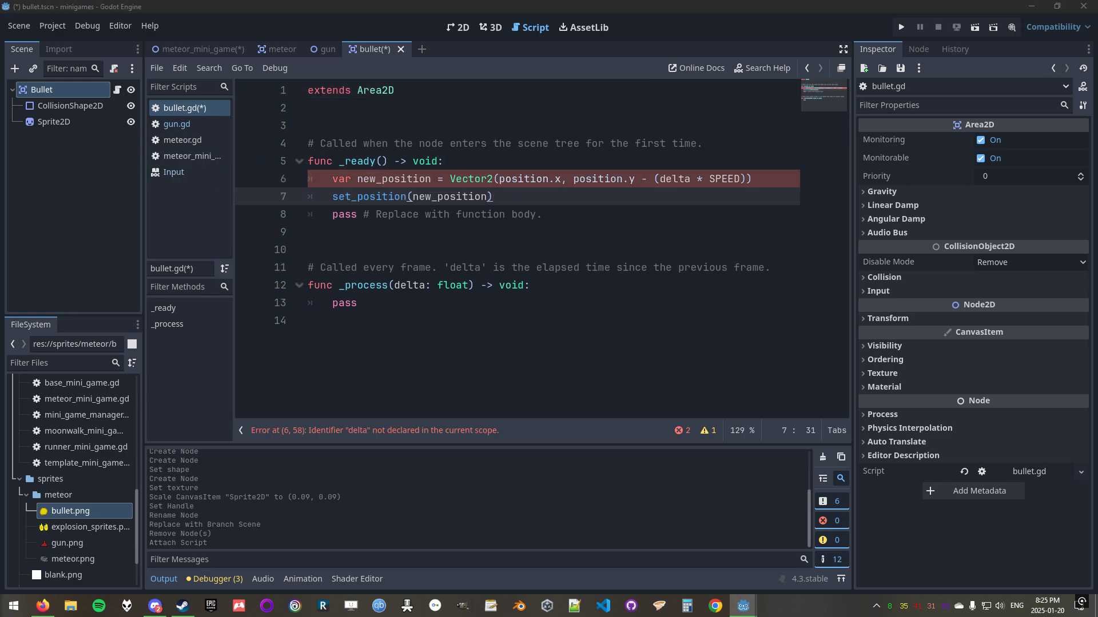
Declare const SPEED: int = 400 below the extends line of bullet.gd.
{"action": "left_click", "coordinate": [390, 117]}
{"action": "key", "text": "Return"}
{"action": "key", "text": "ctrl+v"}
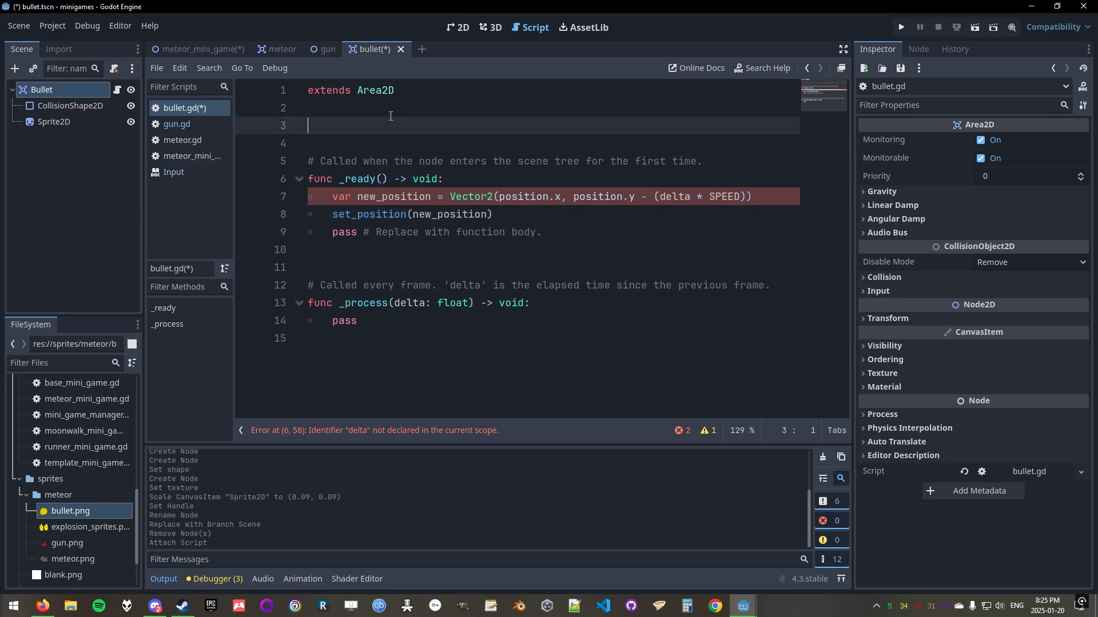
Move the new_position and set_position lines out of _ready to the start of the _process function, above pass.
{"action": "left_click", "coordinate": [521, 215]}
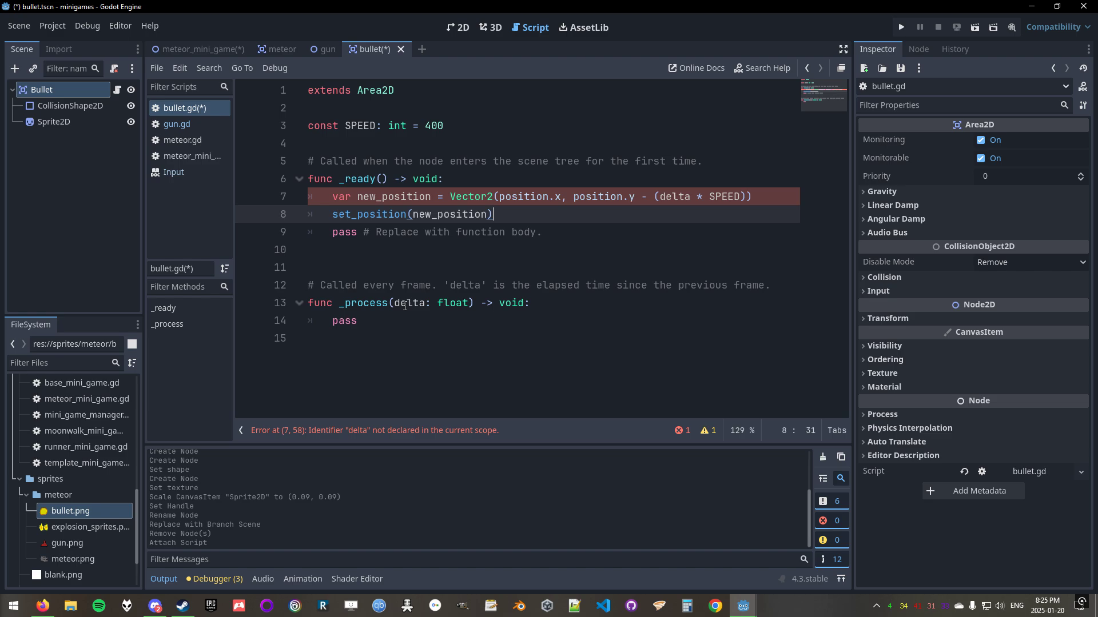
{"action": "left_click_drag", "start_coordinate": [493, 215], "coordinate": [327, 203]}
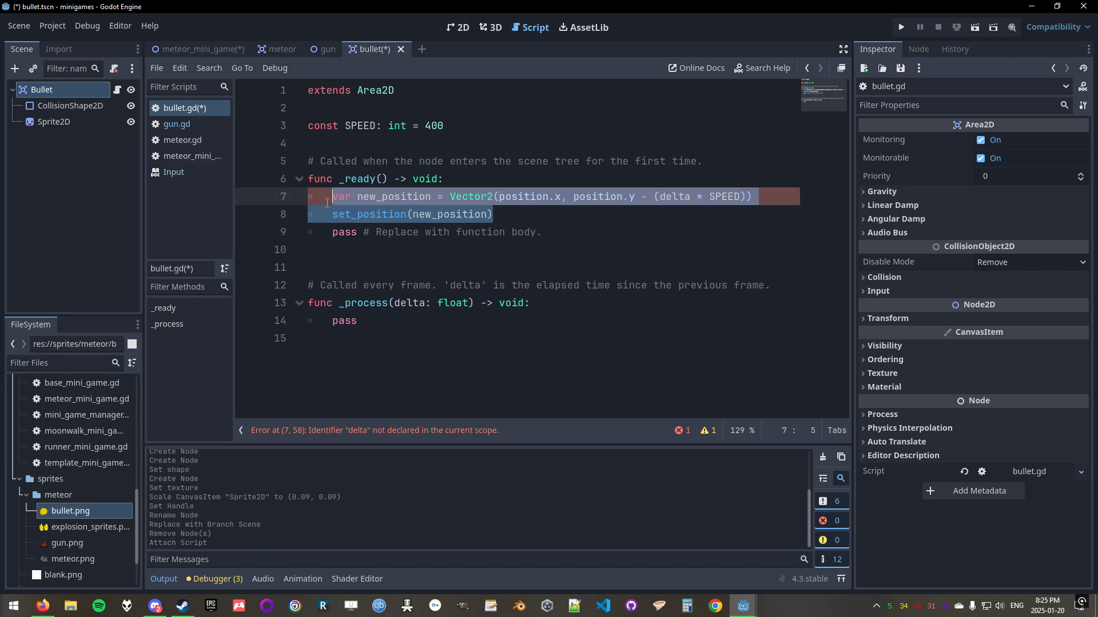
{"action": "key", "text": "BackSpace"}
{"action": "left_click", "coordinate": [554, 296]}
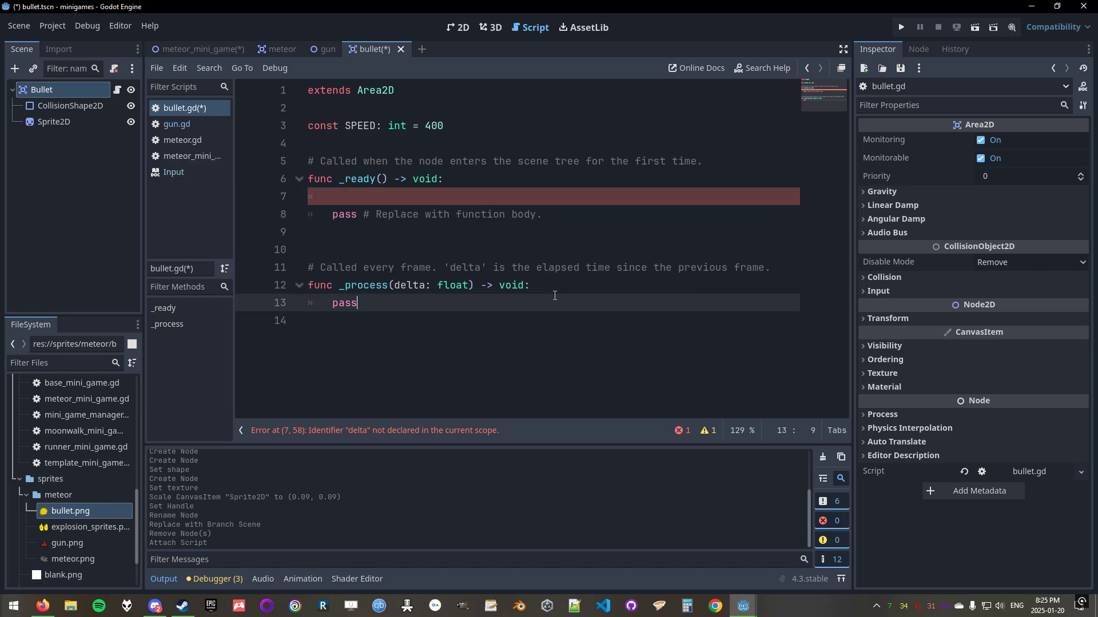
{"action": "key", "text": "Up"}
{"action": "key", "text": "Down"}
{"action": "key", "text": "Left"}
{"action": "key", "text": "Return"}
{"action": "key", "text": "Up"}
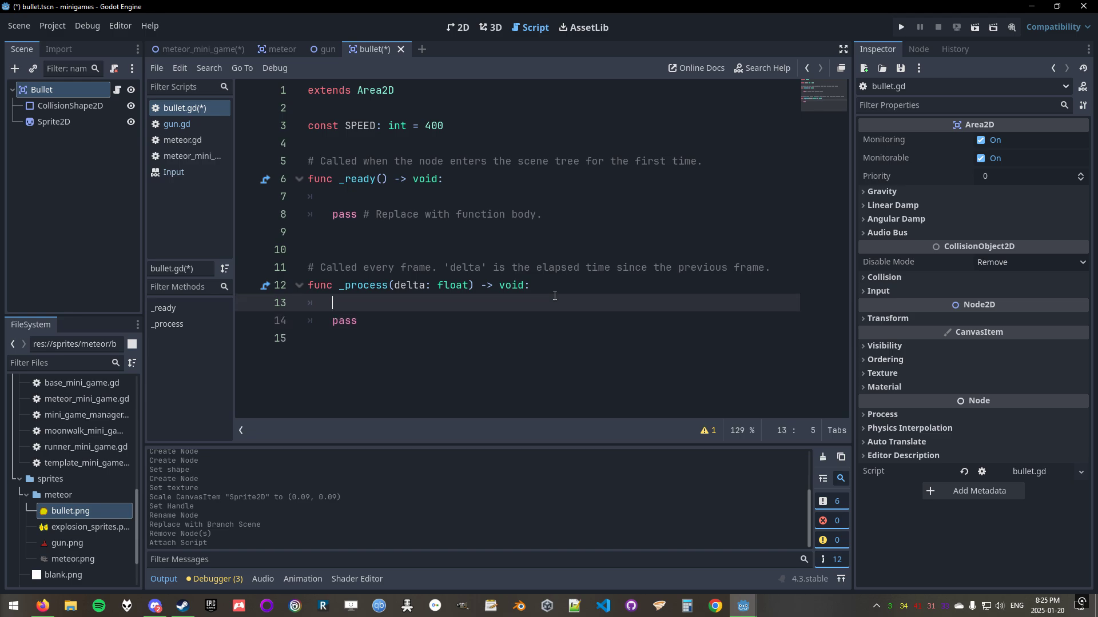
{"action": "key", "text": "ctrl+v"}
Delete the whole _ready function with its comment and extra blank lines from bullet.gd, and save.
{"action": "left_click_drag", "start_coordinate": [437, 227], "coordinate": [271, 164]}
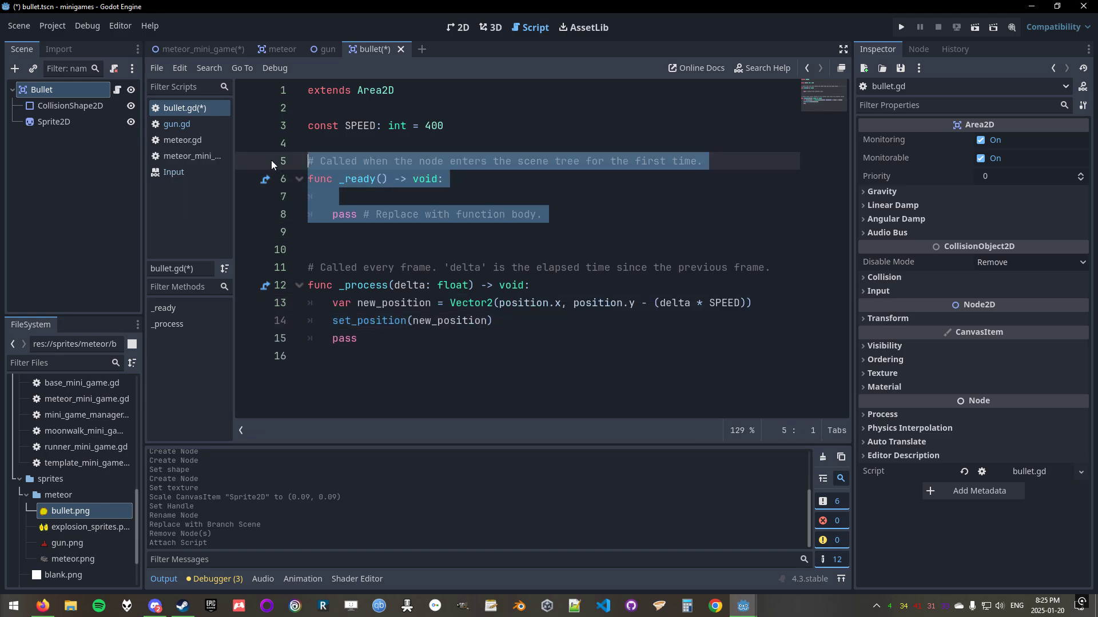
{"action": "key", "text": "Delete"}
{"action": "key", "text": "Delete"}
{"action": "key", "text": "Delete"}
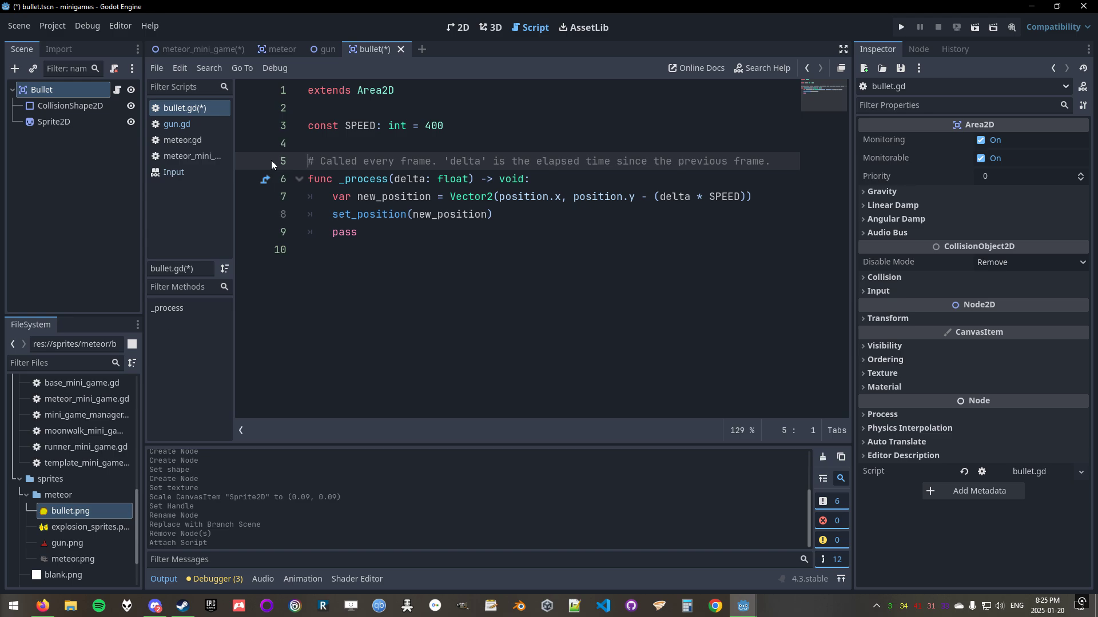
{"action": "left_click", "coordinate": [449, 196]}
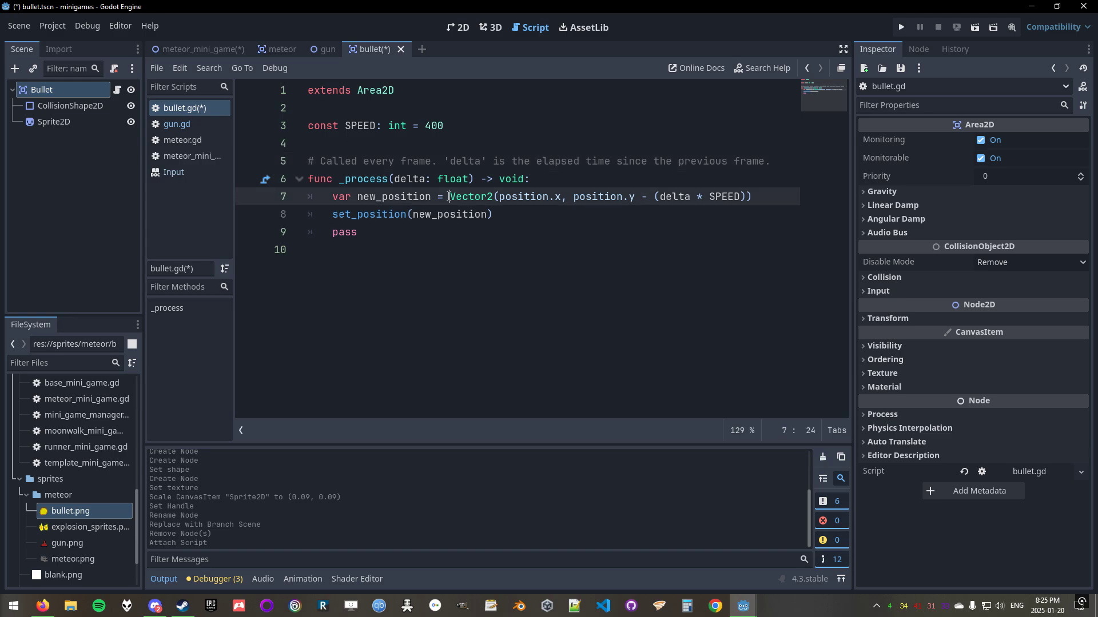
{"action": "key", "text": "ctrl+s"}
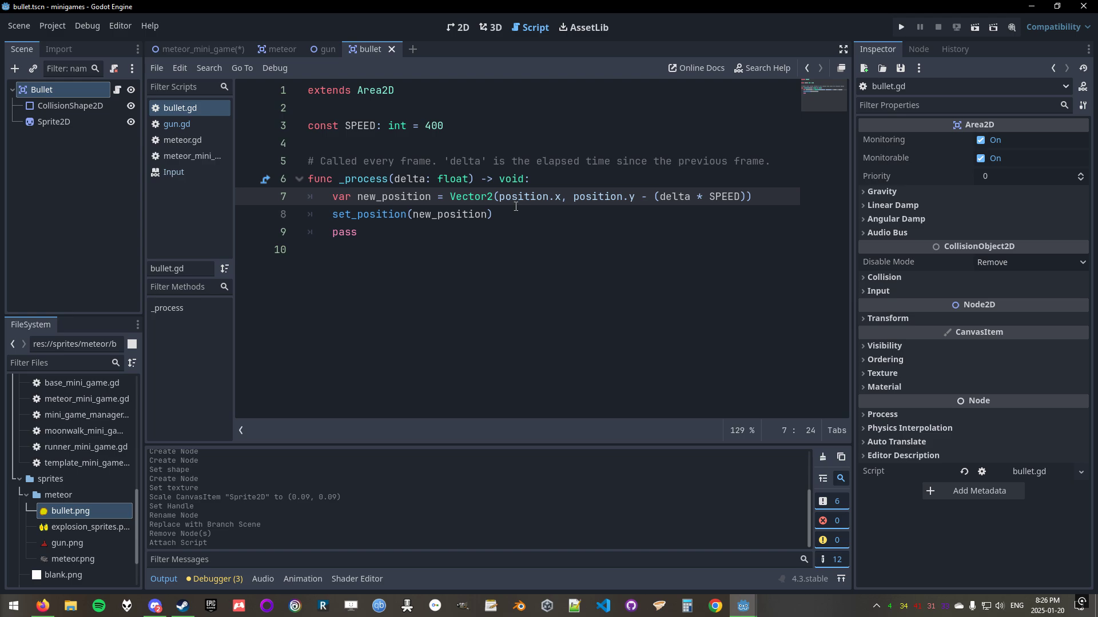
Return to the meteor_mini_game scene in the 2D view and save it without the Bullet instance.
{"action": "double_click", "coordinate": [415, 203]}
{"action": "left_click", "coordinate": [678, 200]}
{"action": "left_click", "coordinate": [215, 47]}
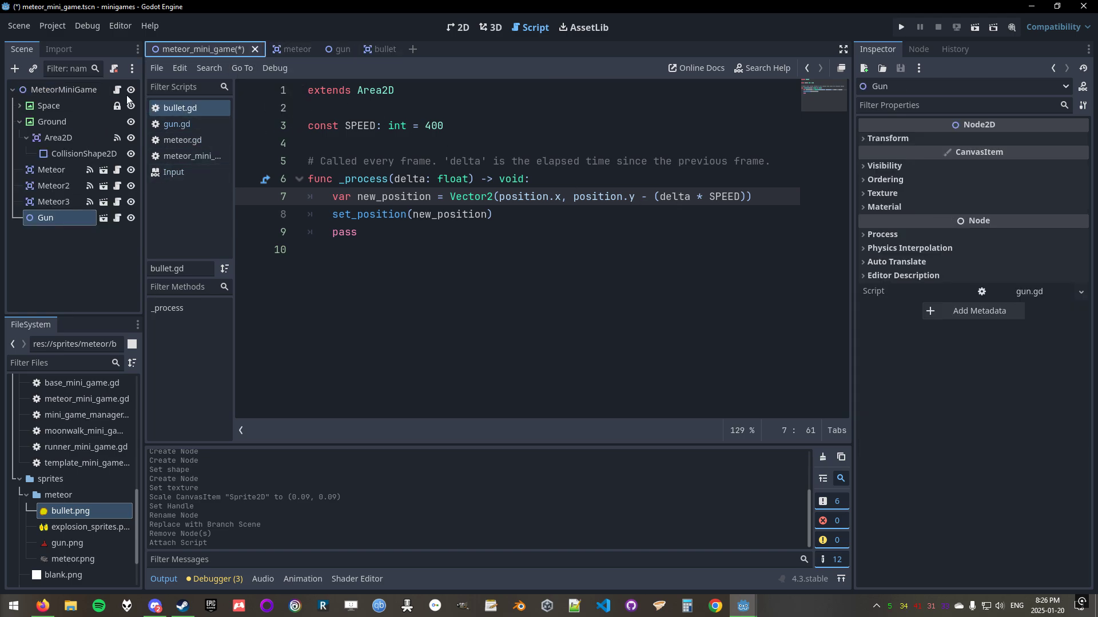
{"action": "left_click", "coordinate": [458, 27]}
{"action": "key", "text": "ctrl+s"}
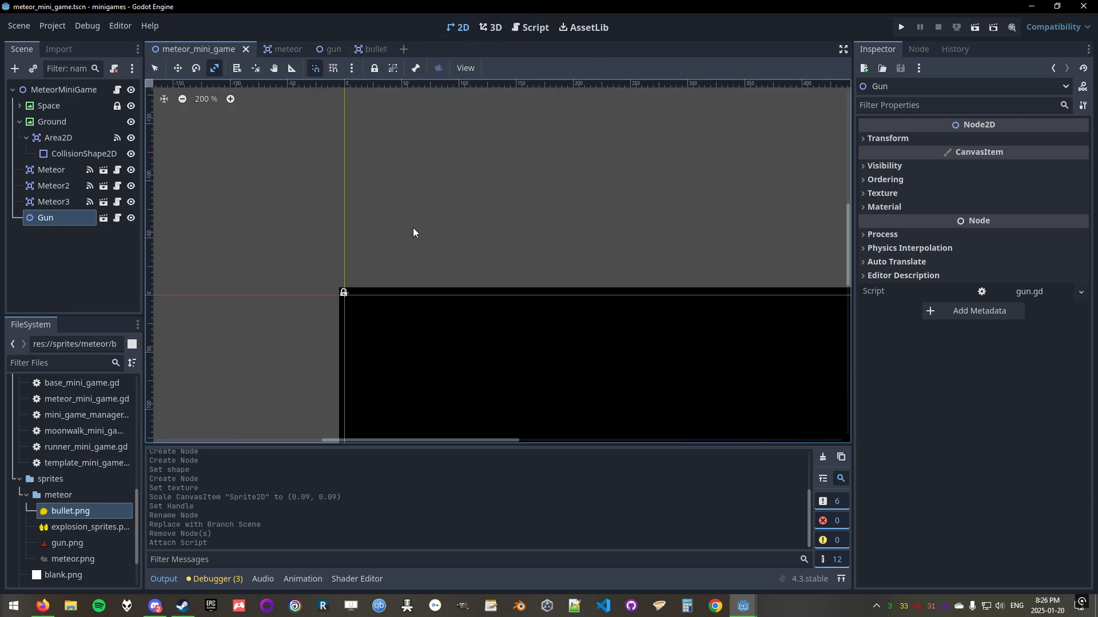
Place a bullet.tscn instance above the gun and run the current scene to test the bullet's movement.
{"action": "scroll", "coordinate": [434, 240], "scroll_direction": "down", "scroll_amount": 5}
{"action": "middle_click_drag", "start_coordinate": [615, 363], "coordinate": [412, 178]}
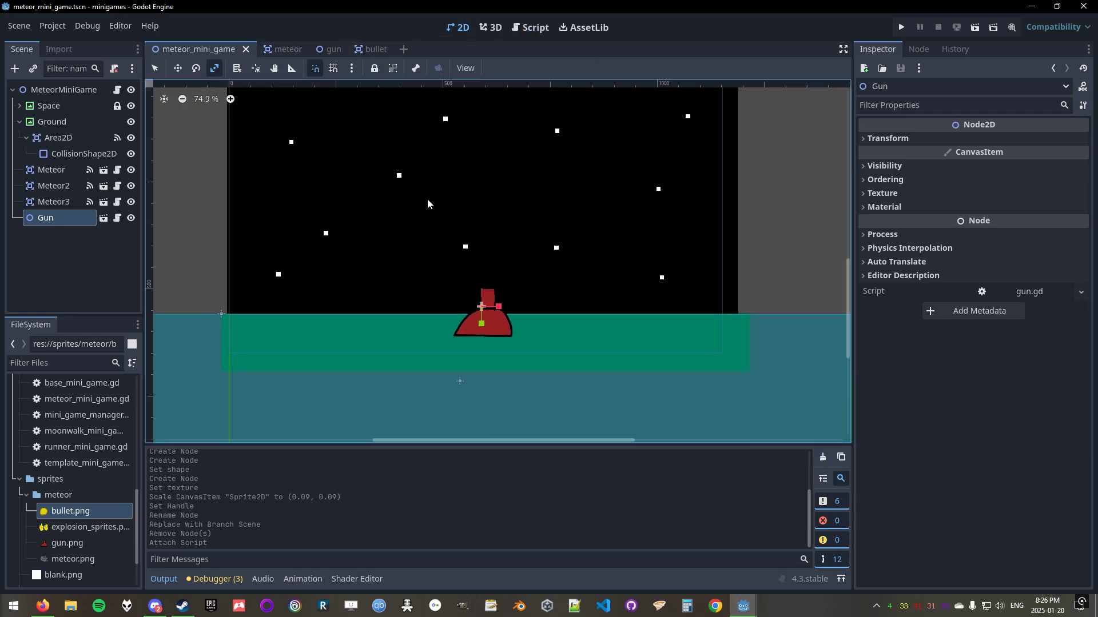
{"action": "scroll", "coordinate": [88, 469], "scroll_direction": "up", "scroll_amount": 10}
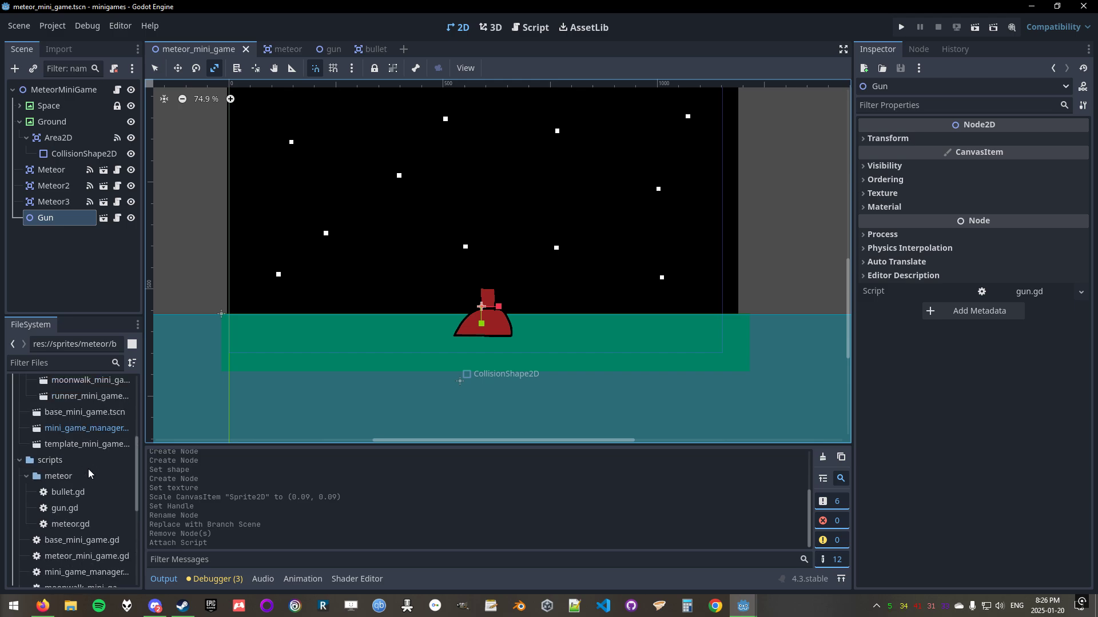
{"action": "left_click_drag", "start_coordinate": [72, 482], "coordinate": [457, 227]}
{"action": "key", "text": "F6"}
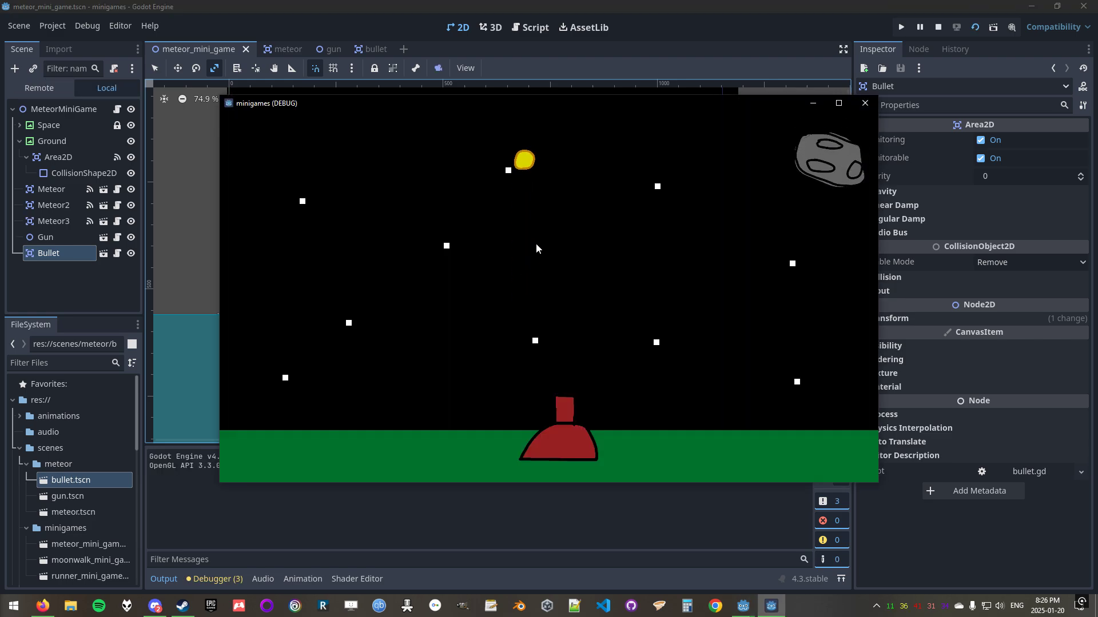
{"action": "left_click", "coordinate": [864, 103]}
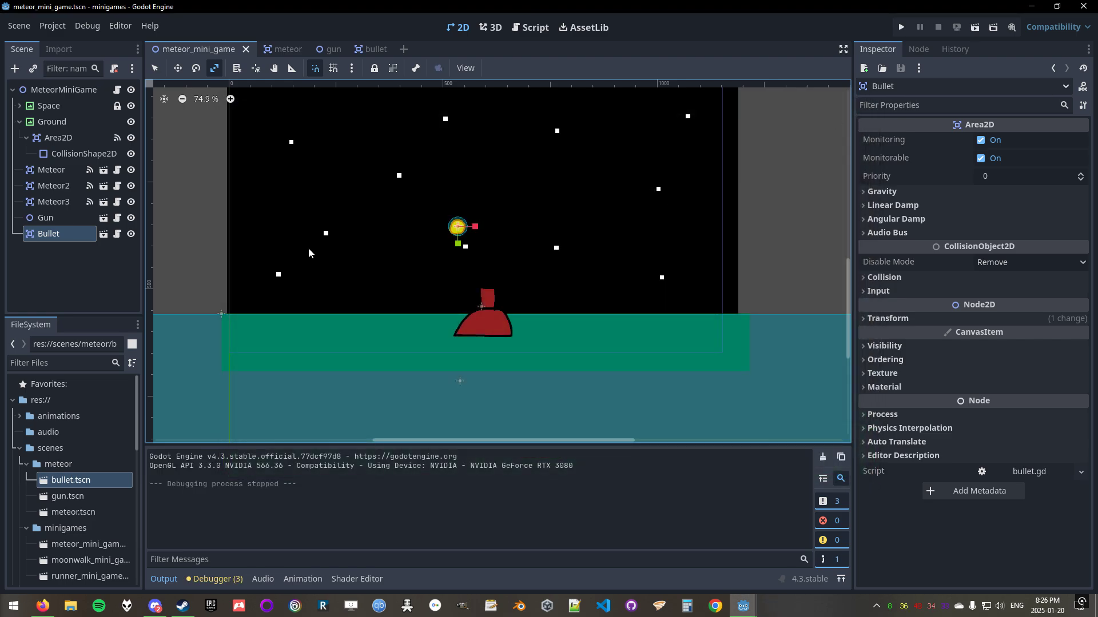
Remove the test Bullet instance from the minigame scene.
{"action": "key", "text": "Delete"}
{"action": "left_click", "coordinate": [525, 319]}
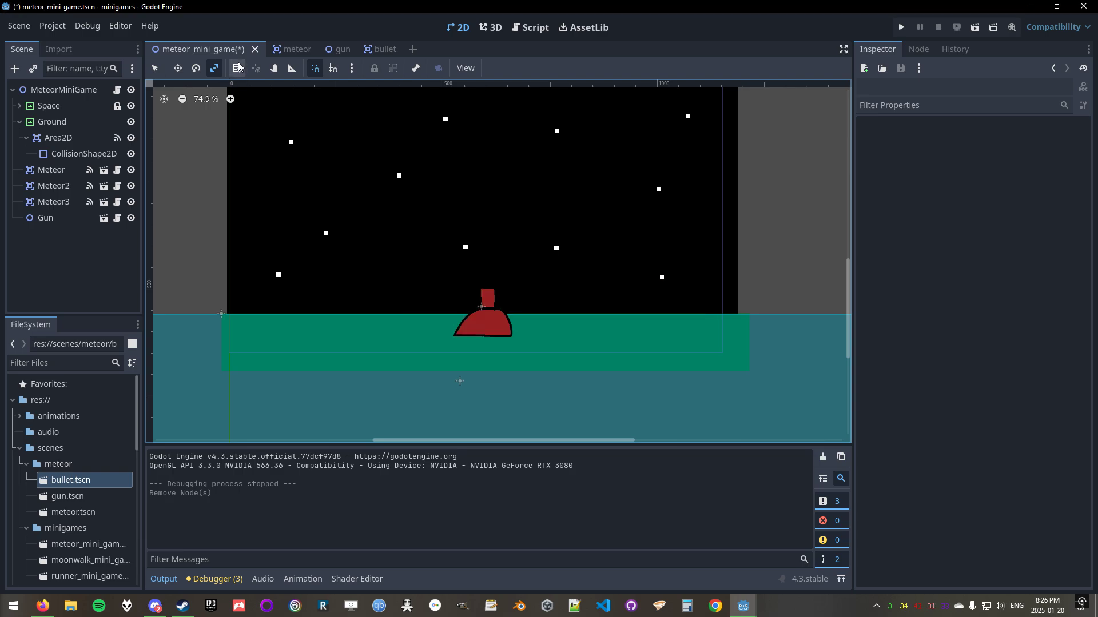
Open the meteor scene and examine the script attached to its root node.
{"action": "left_click", "coordinate": [279, 50]}
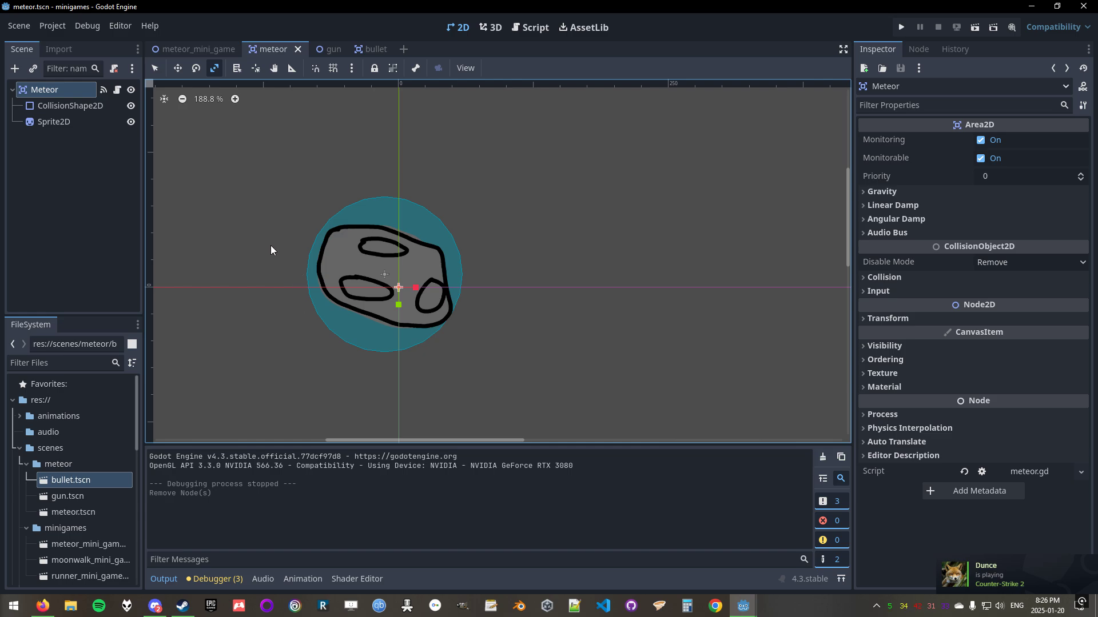
{"action": "left_click", "coordinate": [117, 90]}
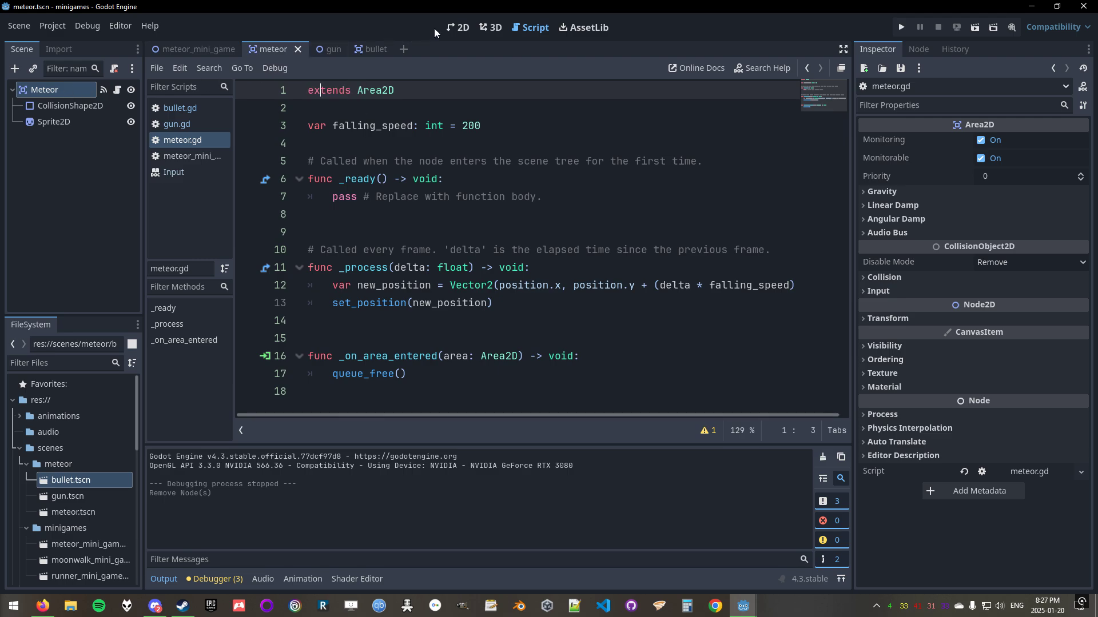
Try out the Meteor node's transform rotation in the 2D view and undo the change.
{"action": "left_click", "coordinate": [459, 28]}
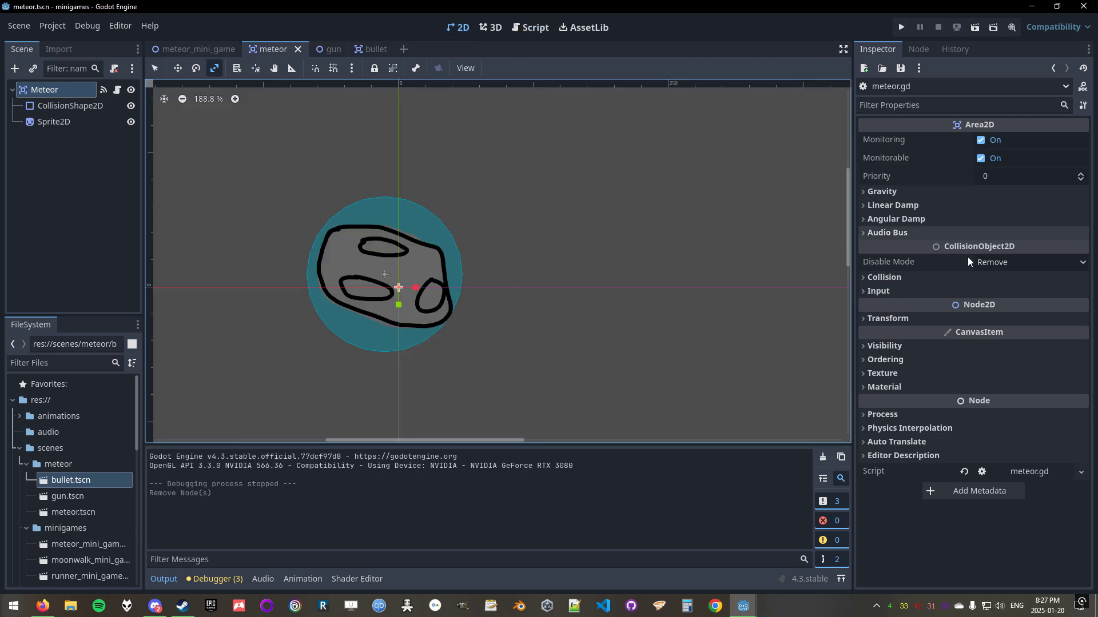
{"action": "left_click", "coordinate": [869, 318]}
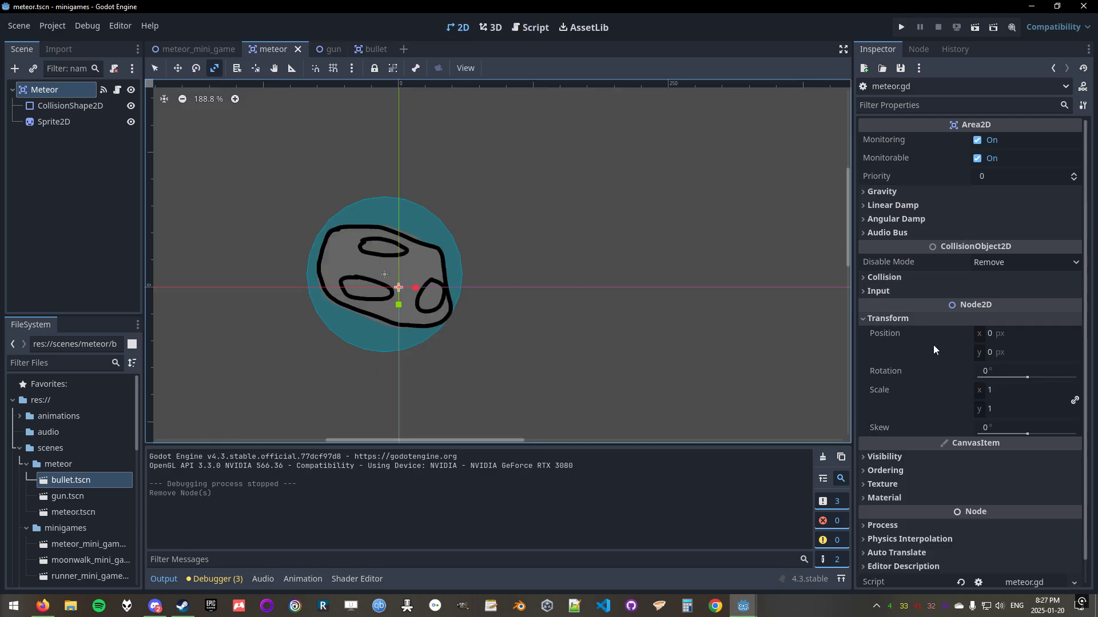
{"action": "left_click_drag", "start_coordinate": [1015, 376], "coordinate": [995, 375]}
{"action": "key", "text": "ctrl+z"}
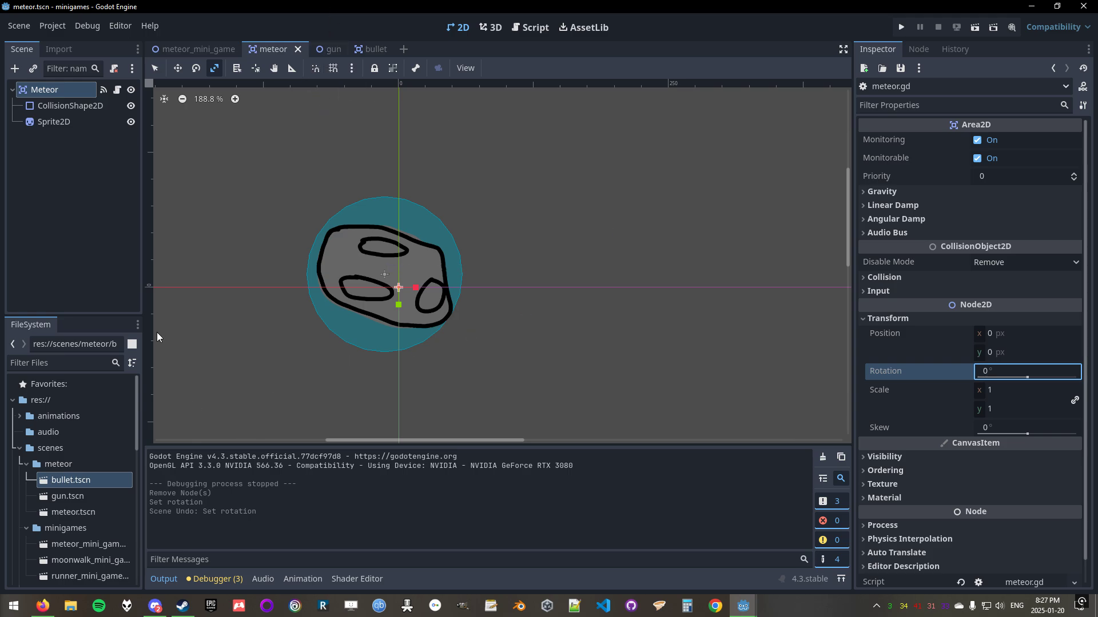
{"action": "left_click", "coordinate": [529, 29]}
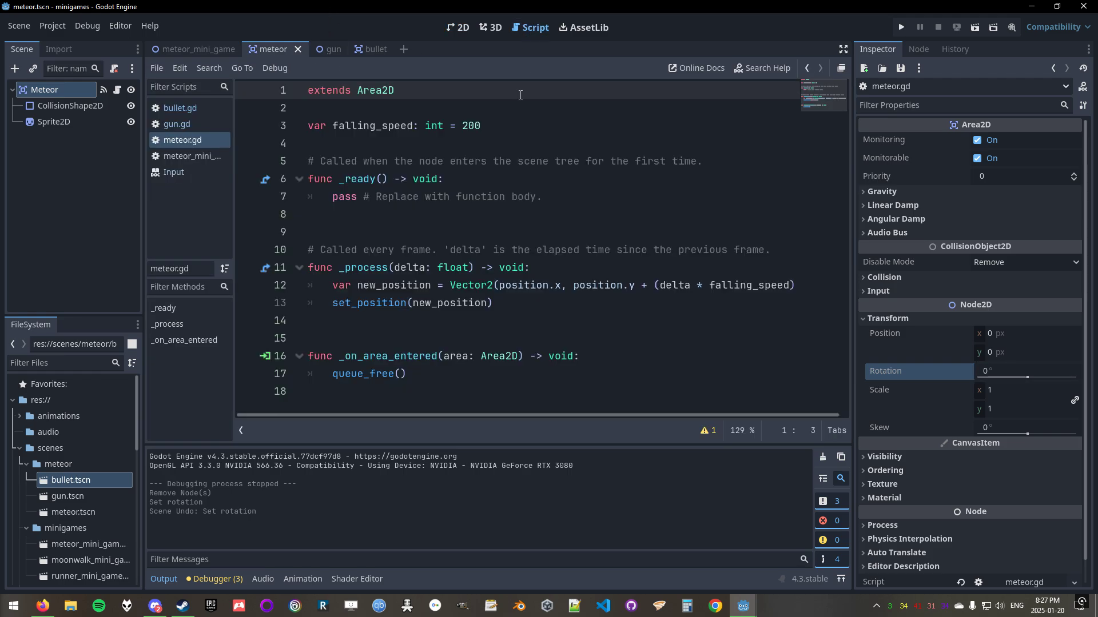
{"action": "left_click", "coordinate": [309, 127]}
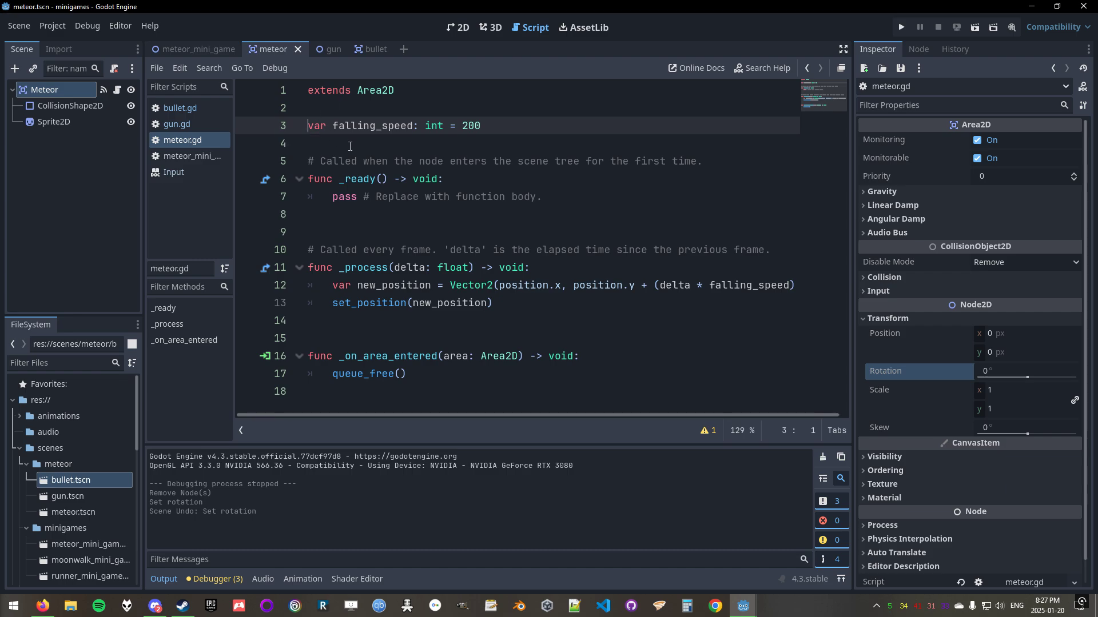
{"action": "type", "text": "["}
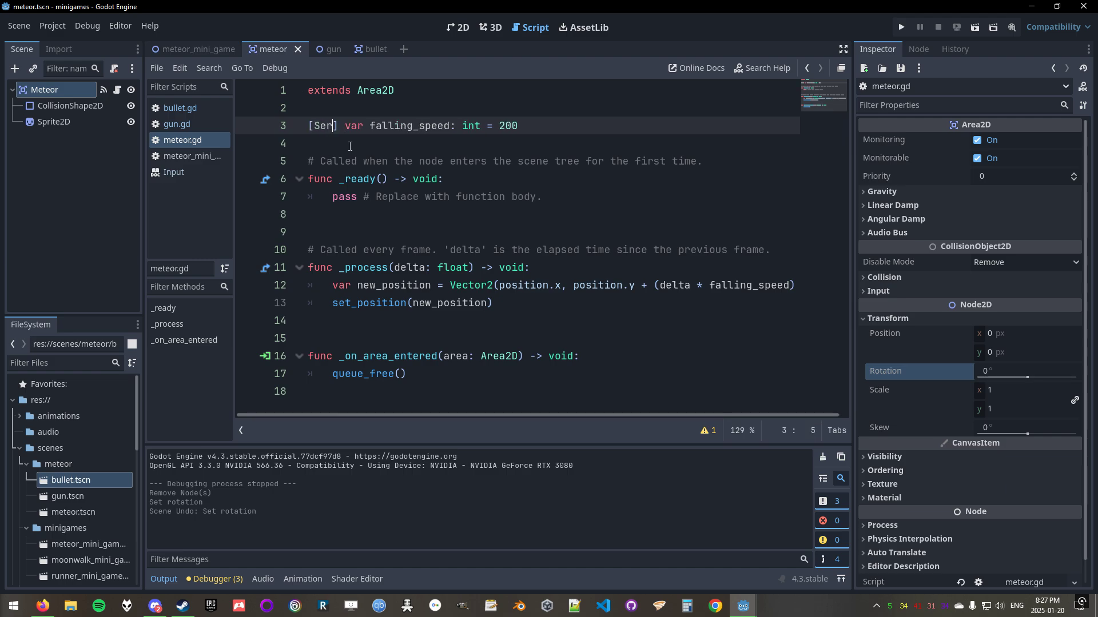
{"action": "key", "text": "BackSpace"}
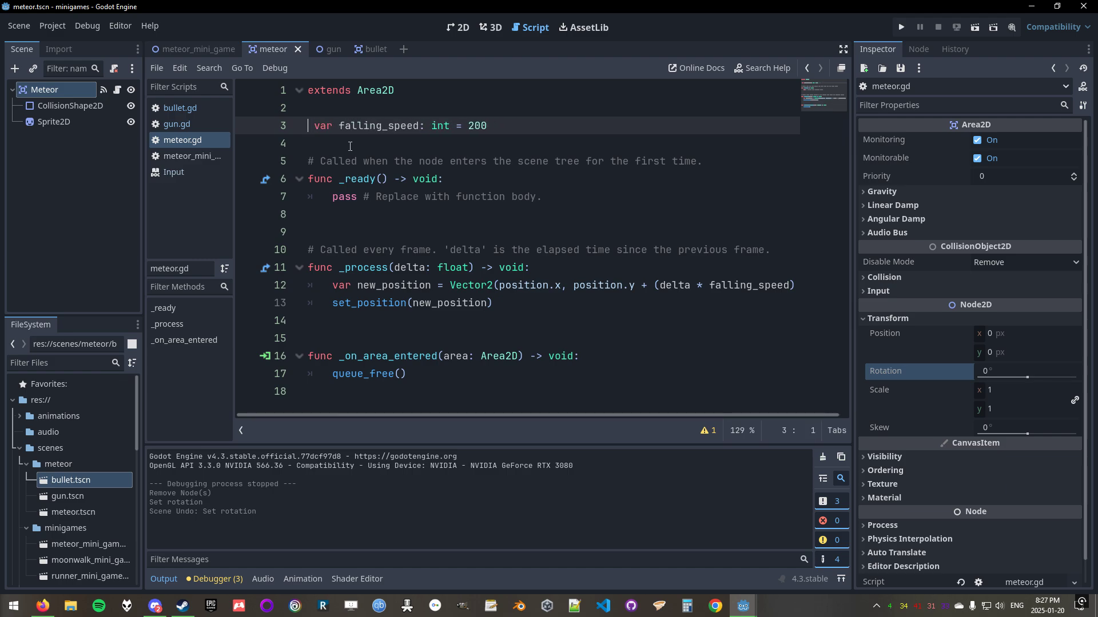
{"action": "type", "text": "@export"}
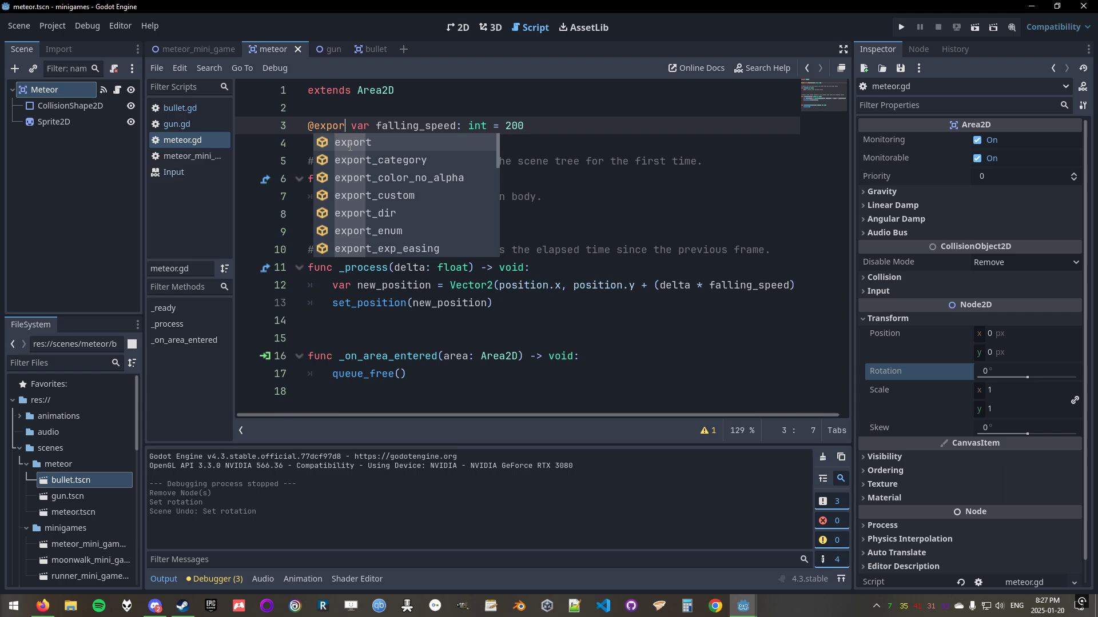
{"action": "left_click", "coordinate": [562, 119]}
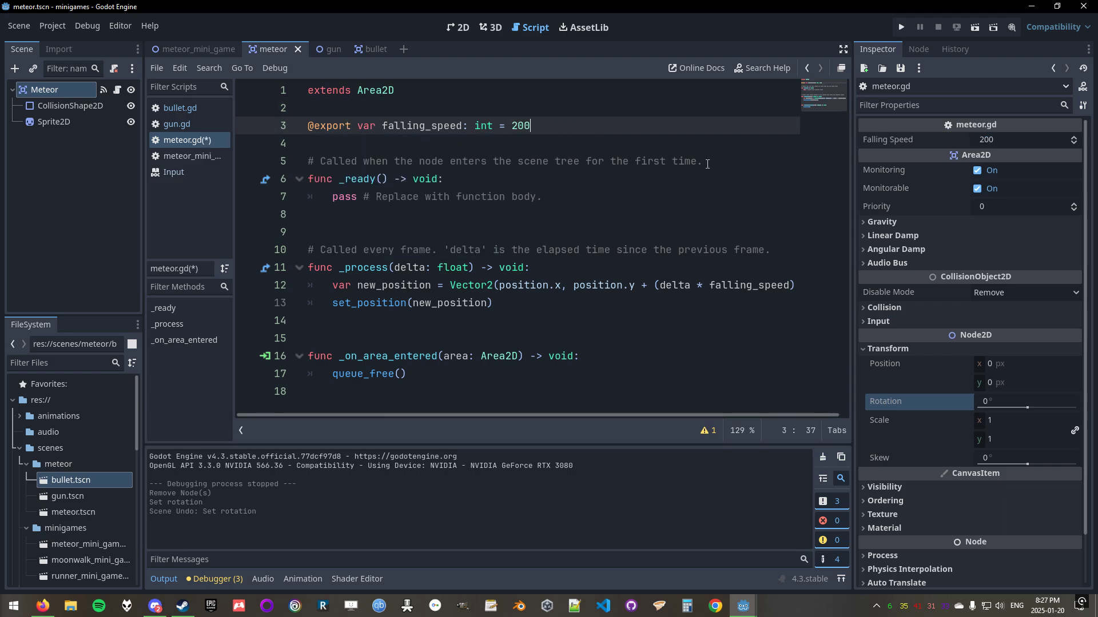
{"action": "double_click", "coordinate": [335, 125]}
{"action": "left_click", "coordinate": [357, 126]}
{"action": "left_click_drag", "start_coordinate": [357, 126], "coordinate": [419, 125]}
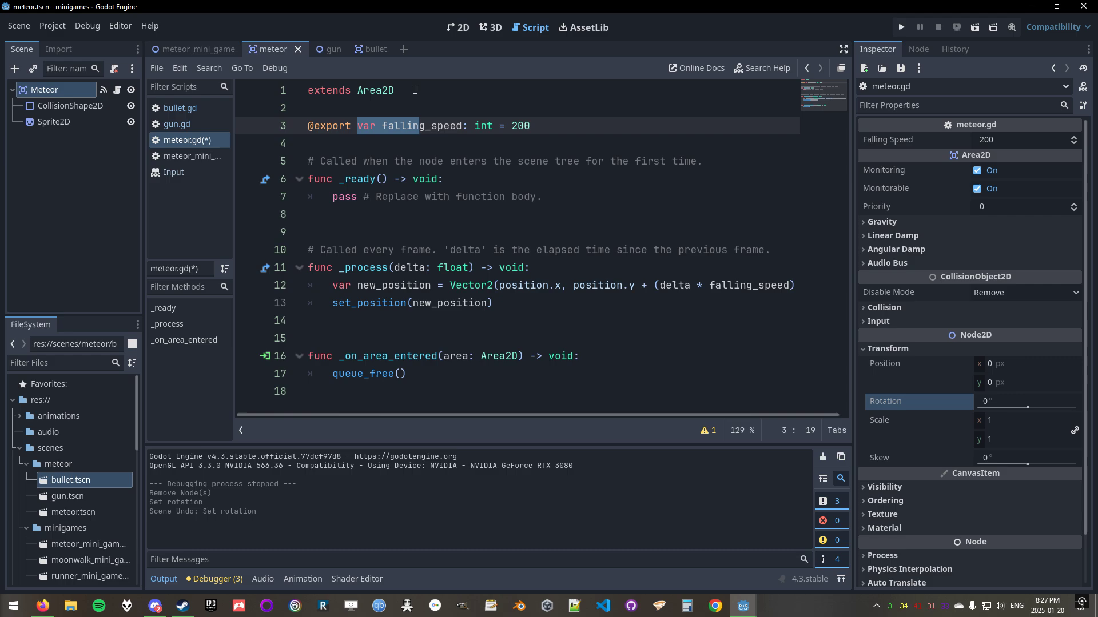
{"action": "left_click_drag", "start_coordinate": [344, 92], "coordinate": [395, 91]}
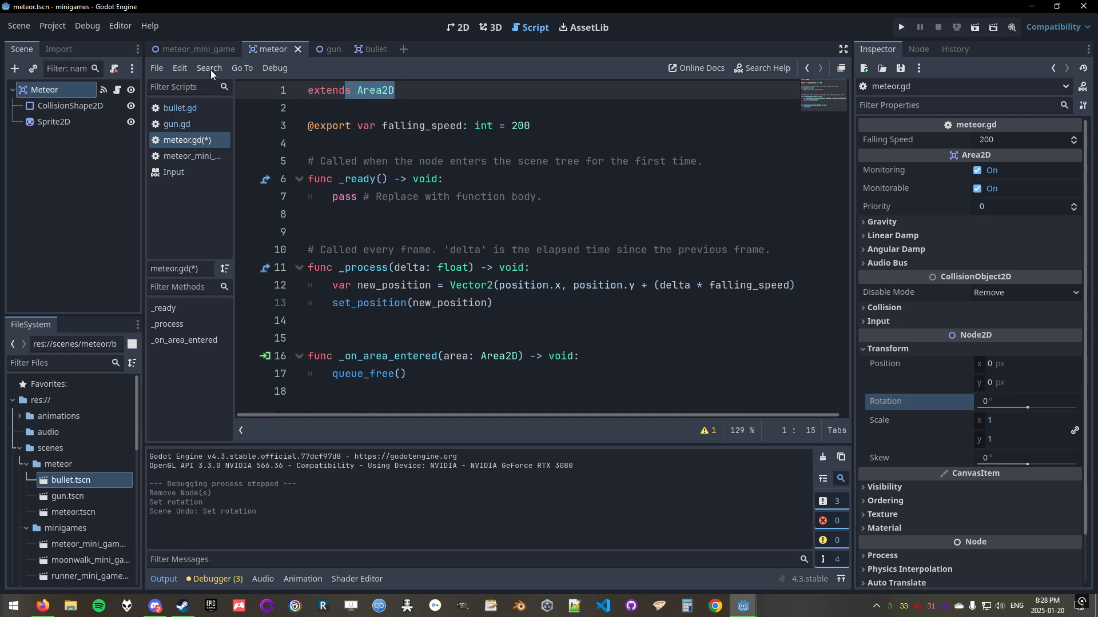
Set the exported Falling Speed of the Meteor root node to 400 and save the scene.
{"action": "left_click", "coordinate": [464, 29]}
{"action": "left_click_drag", "start_coordinate": [1042, 139], "coordinate": [1042, 141]}
{"action": "left_click", "coordinate": [1064, 140]}
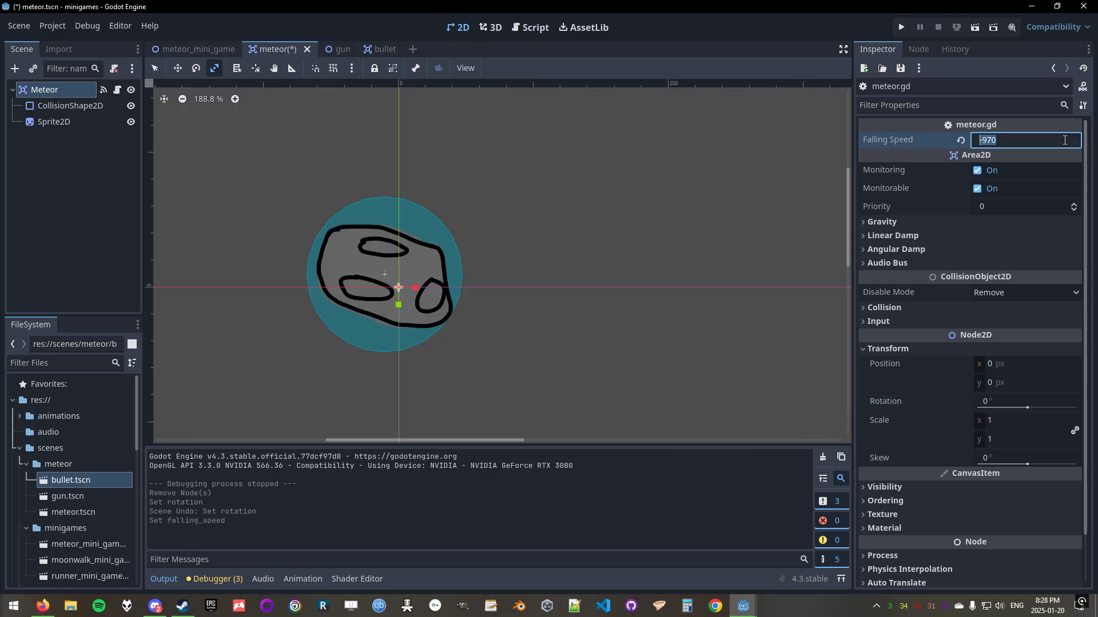
{"action": "type", "text": "400"}
{"action": "key", "text": "ctrl+s"}
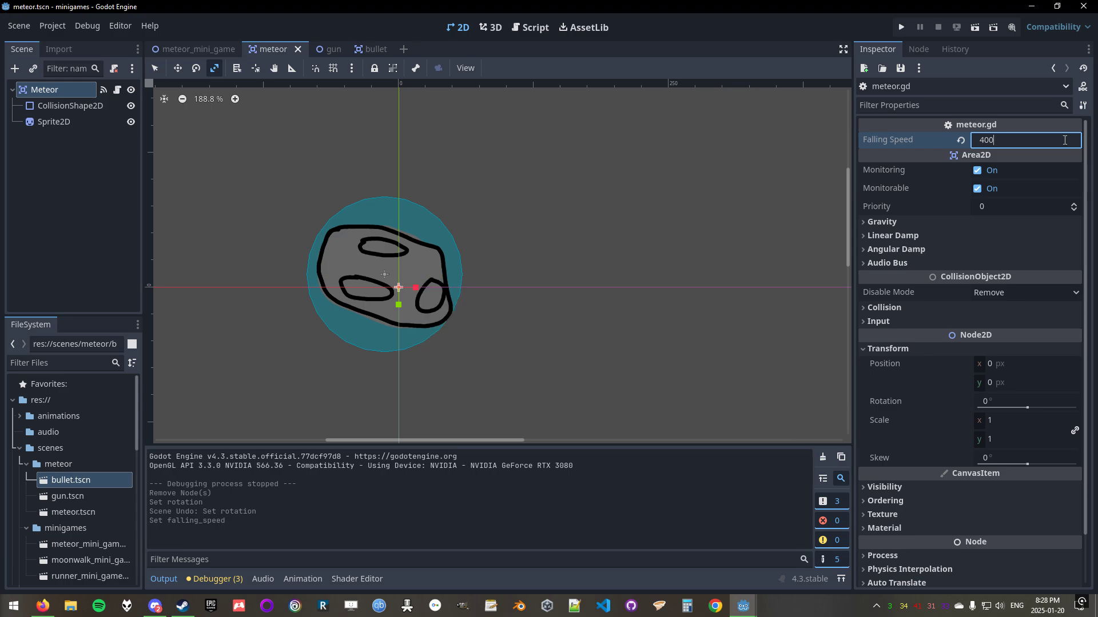
{"action": "left_click", "coordinate": [504, 206]}
{"action": "key", "text": "ctrl+s"}
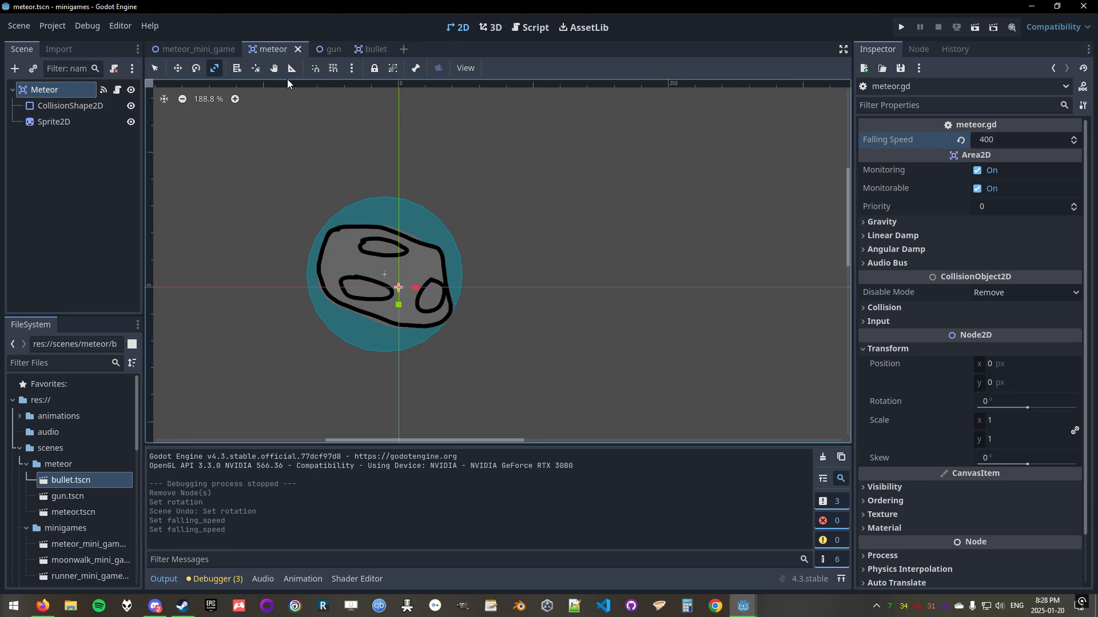
Inspect the Falling Speed of the Meteor, Meteor2 and Meteor3 instances in the meteor_mini_game scene.
{"action": "left_click", "coordinate": [200, 46]}
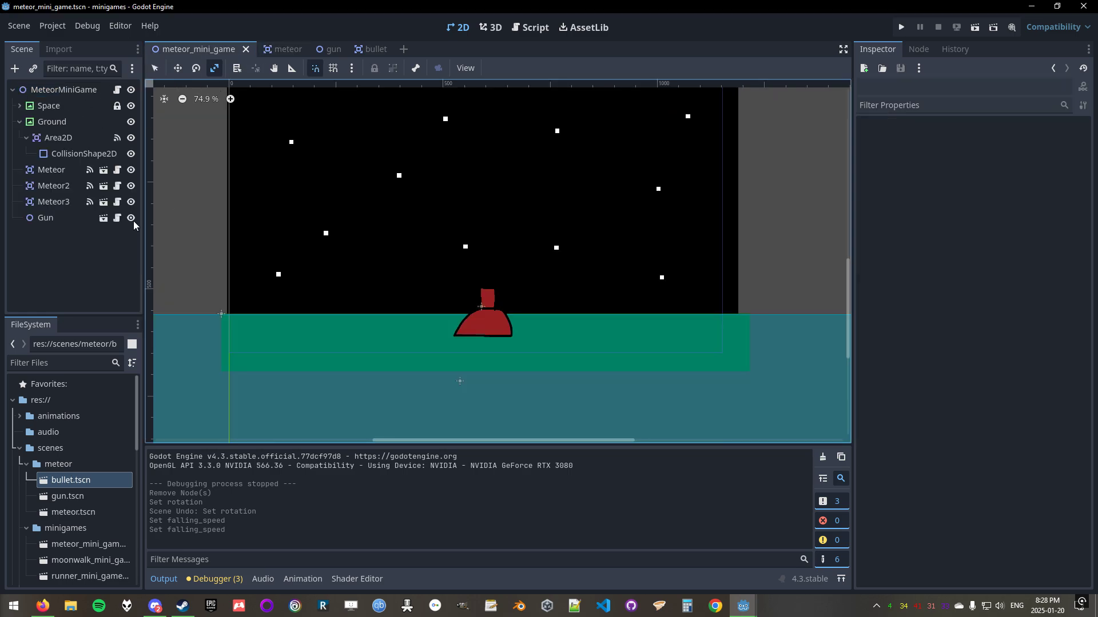
{"action": "left_click", "coordinate": [61, 174]}
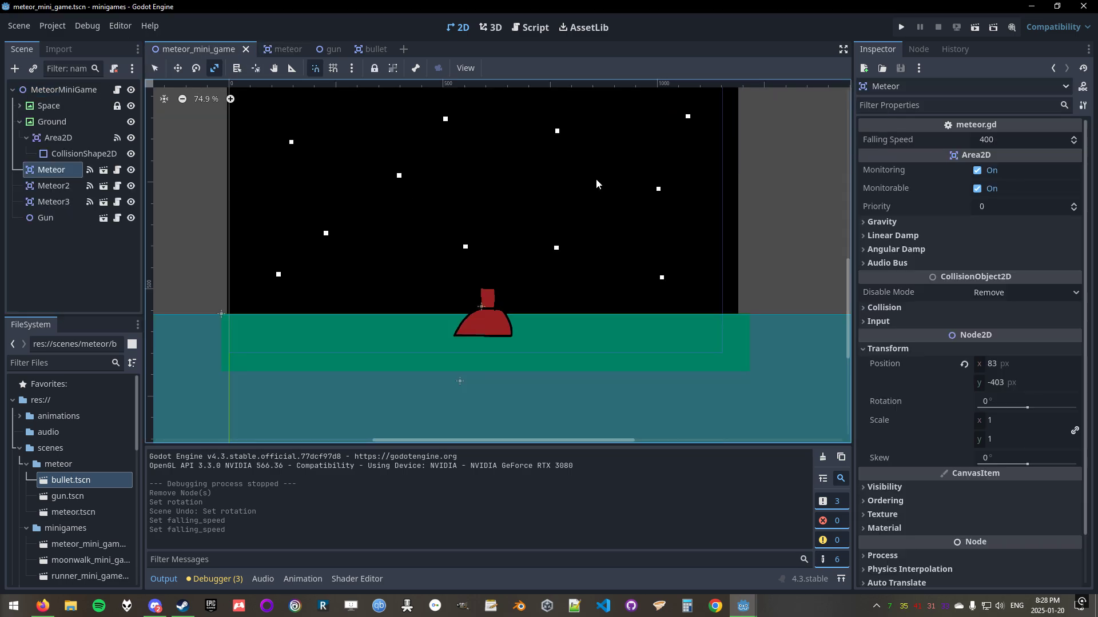
{"action": "scroll", "coordinate": [589, 377], "scroll_direction": "up", "scroll_amount": 5}
{"action": "left_click", "coordinate": [109, 187]}
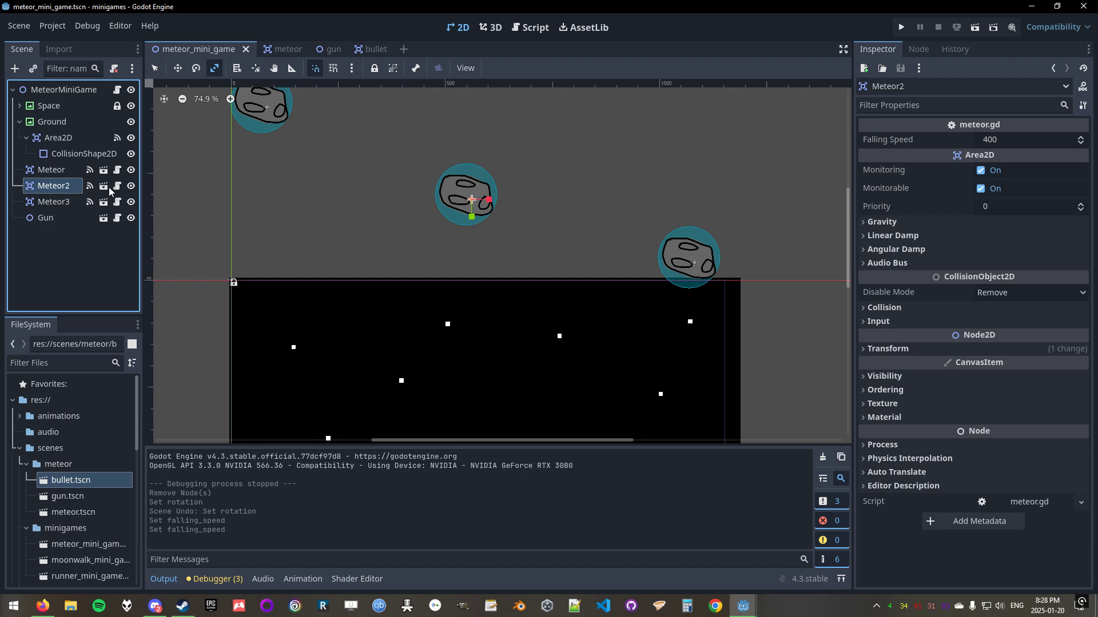
{"action": "left_click", "coordinate": [39, 202]}
{"action": "left_click", "coordinate": [66, 170]}
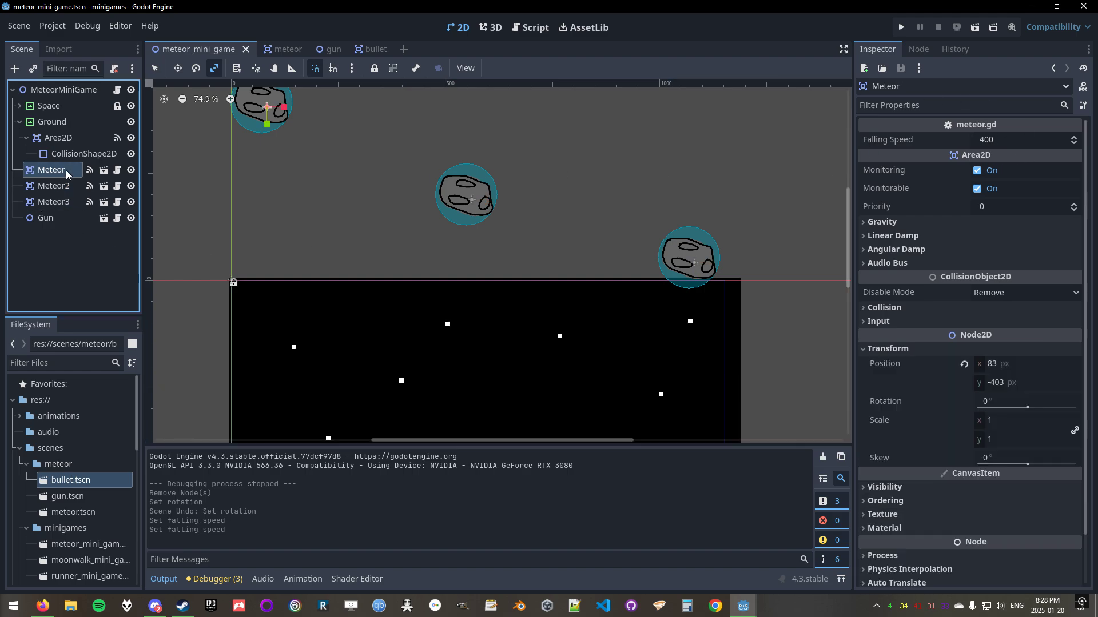
Run the current minigame scene to test the meteors' falling speed and gun movement, and close the game window.
{"action": "key", "text": "F6"}
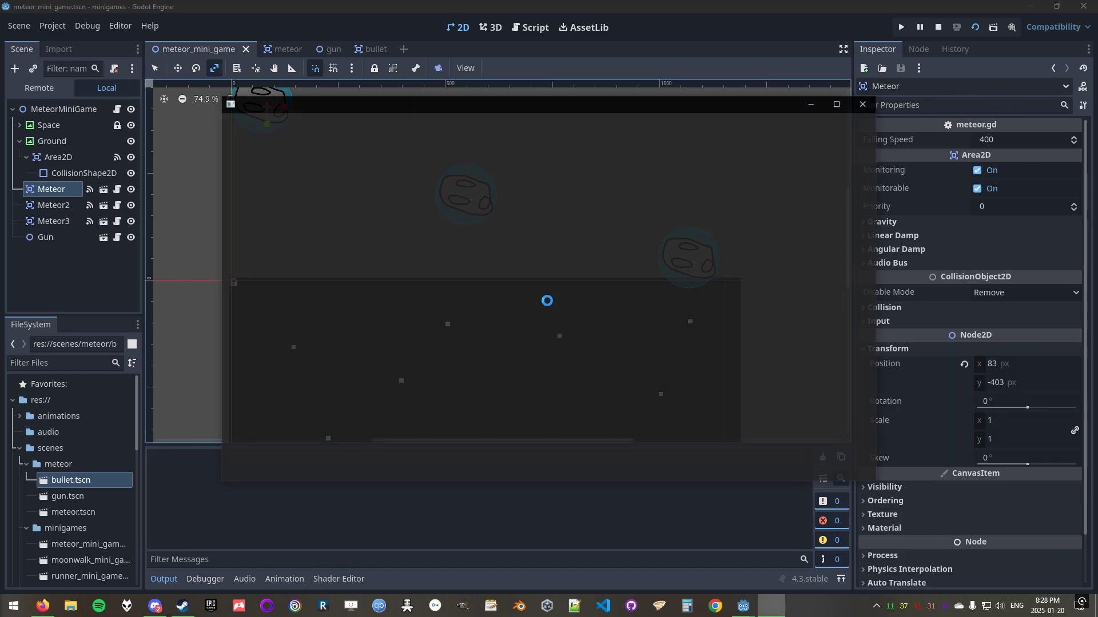
{"action": "key", "text": "a"}
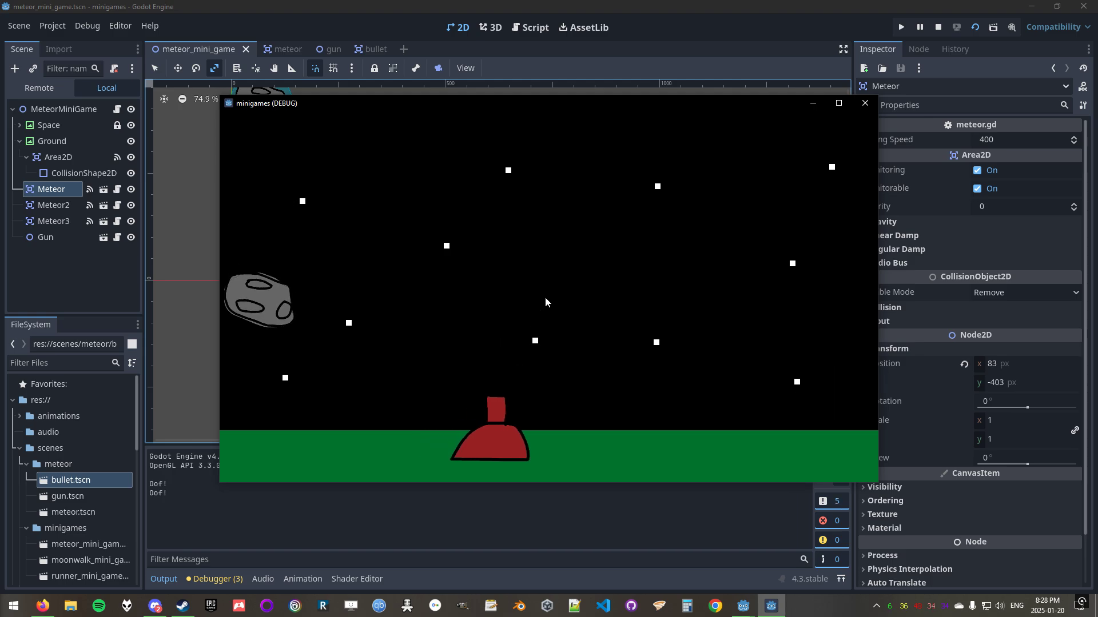
{"action": "key", "text": "a"}
{"action": "key", "text": "d"}
{"action": "left_click", "coordinate": [858, 106]}
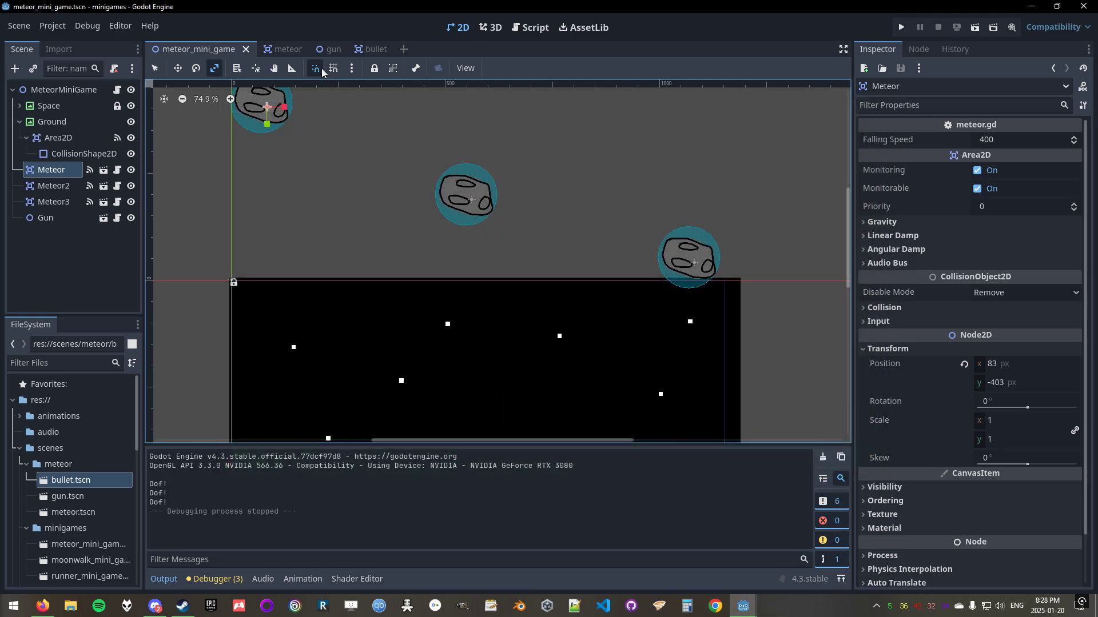
Reset the Falling Speed in the meteor scene to its default of 200 and save the scene.
{"action": "left_click", "coordinate": [285, 50]}
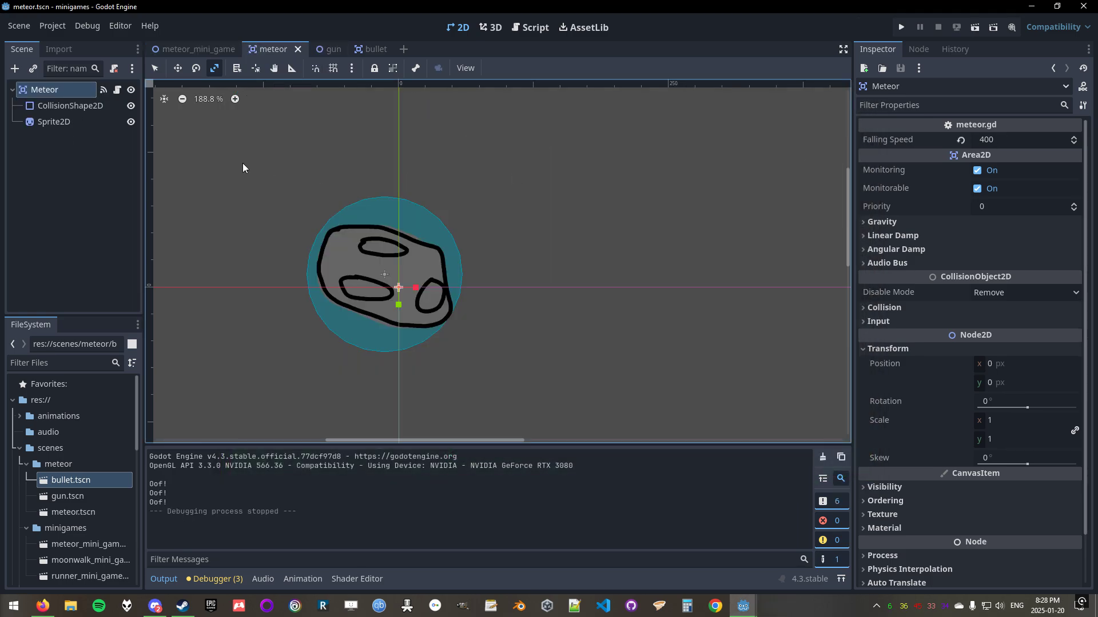
{"action": "left_click", "coordinate": [1027, 139]}
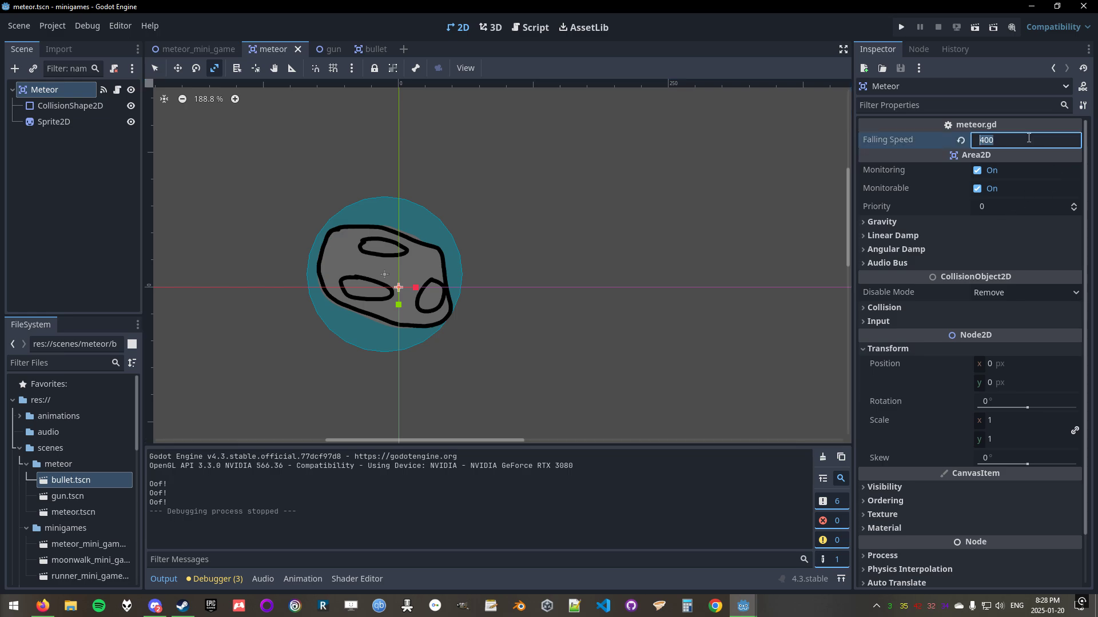
{"action": "left_click", "coordinate": [962, 141]}
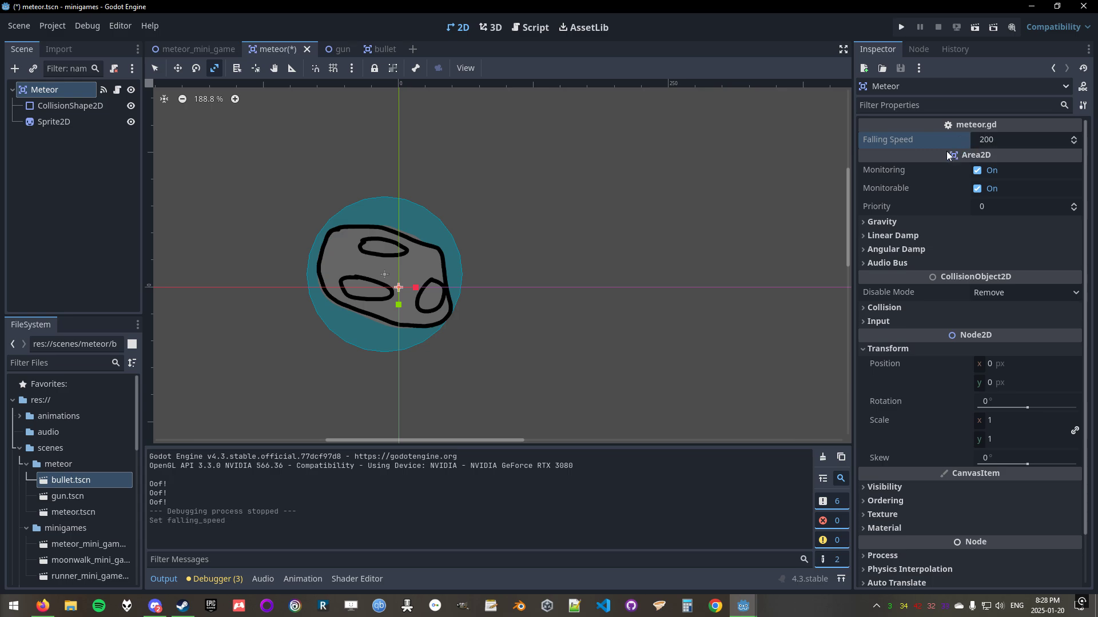
{"action": "key", "text": "ctrl+s"}
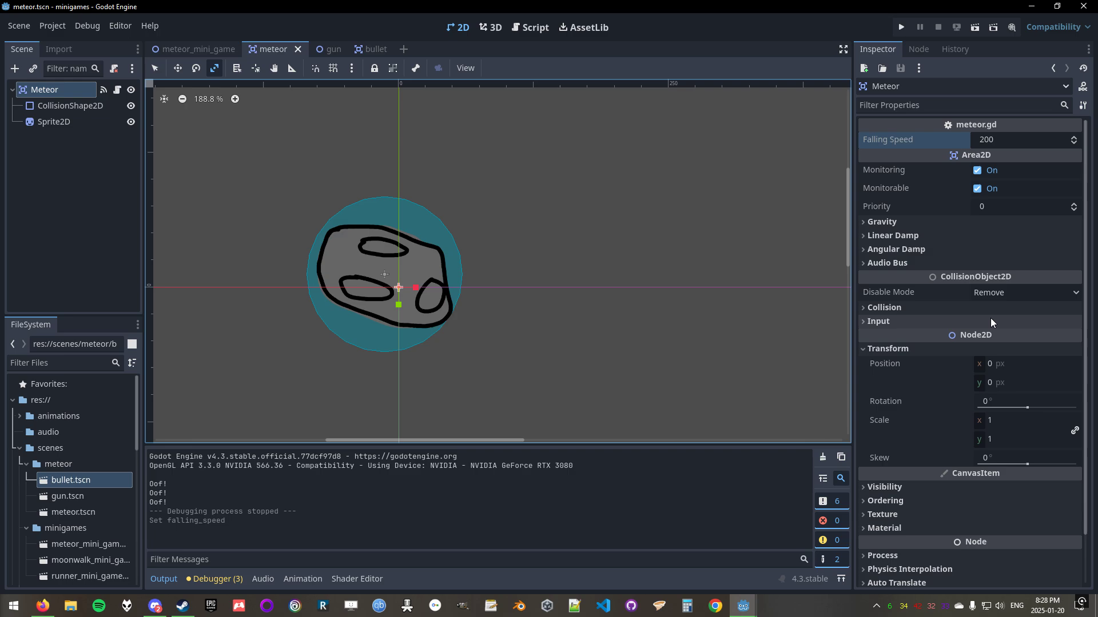
Try changing the Meteor node's x position and reset the position to its default.
{"action": "left_click_drag", "start_coordinate": [989, 366], "coordinate": [1092, 366]}
{"action": "left_click", "coordinate": [964, 364]}
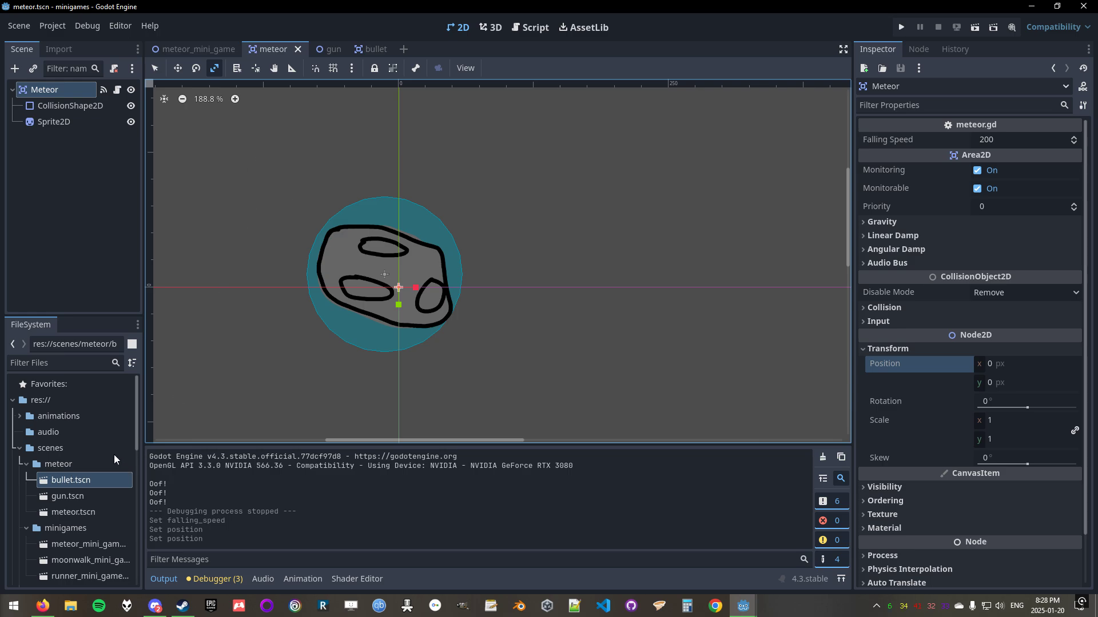
Open the Meteor node's script and remove the extra blank line between the _ready and _process functions.
{"action": "scroll", "coordinate": [109, 454], "scroll_direction": "down", "scroll_amount": 8}
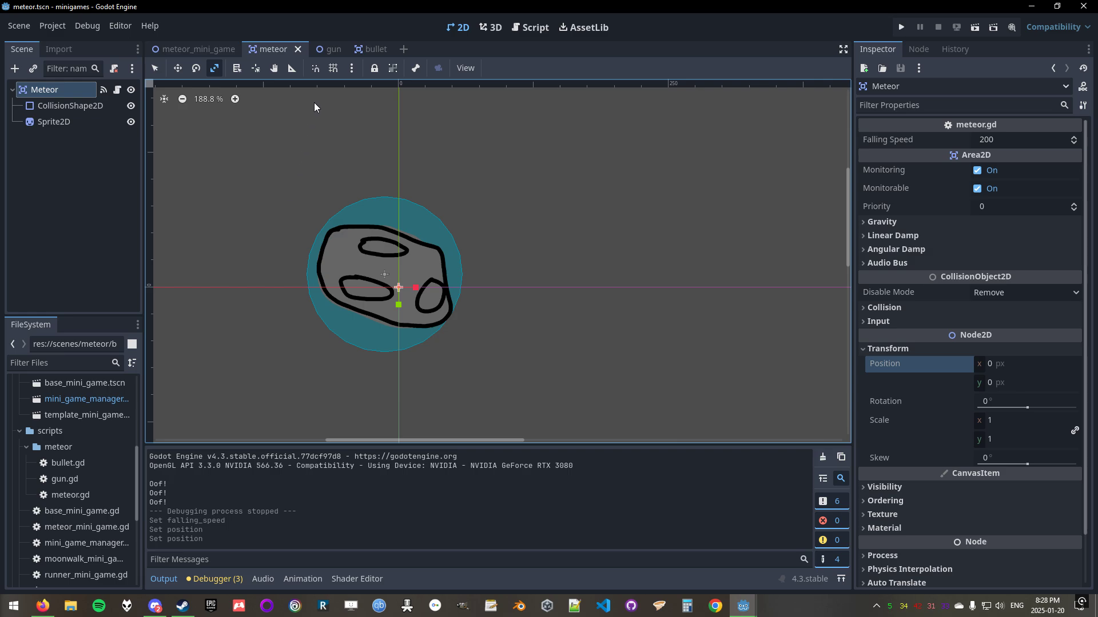
{"action": "left_click", "coordinate": [117, 90]}
{"action": "left_click_drag", "start_coordinate": [532, 126], "coordinate": [281, 123]}
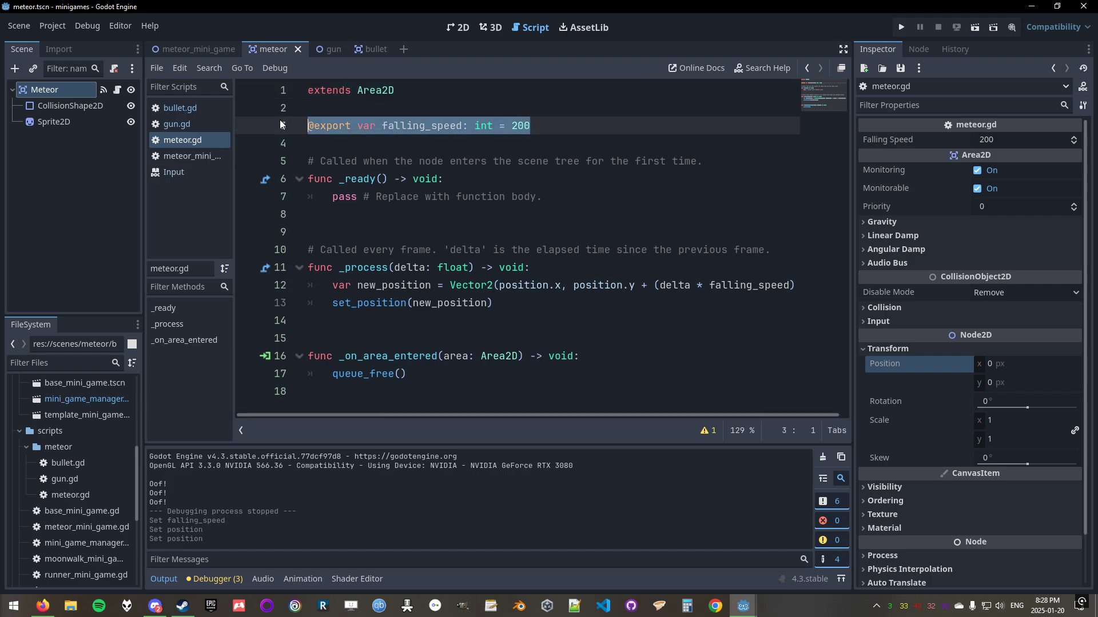
{"action": "left_click", "coordinate": [340, 217]}
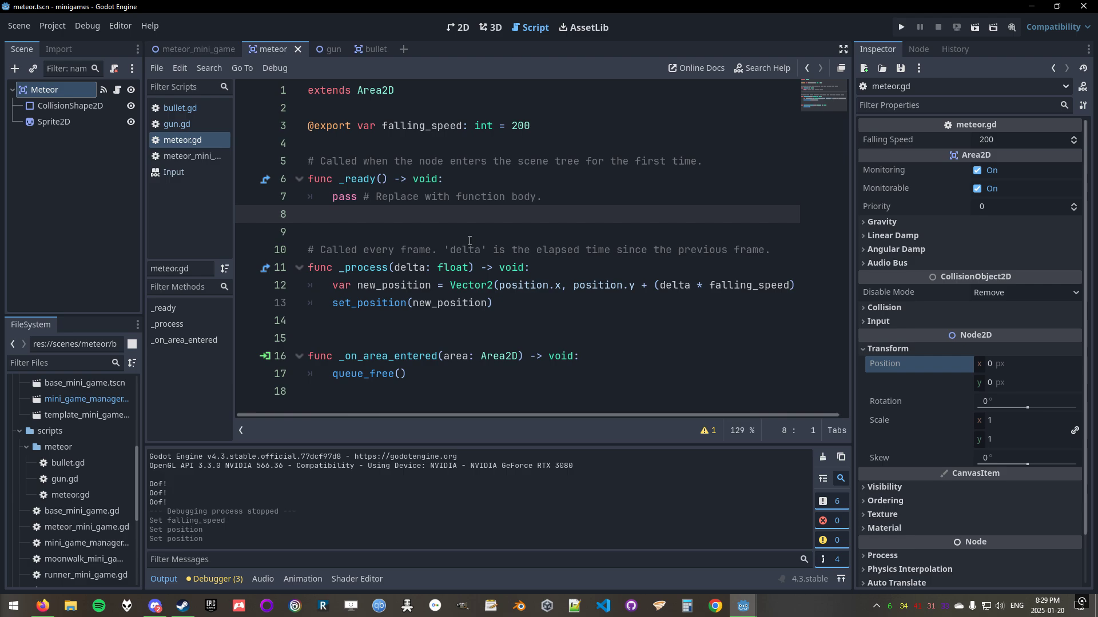
{"action": "key", "text": "BackSpace"}
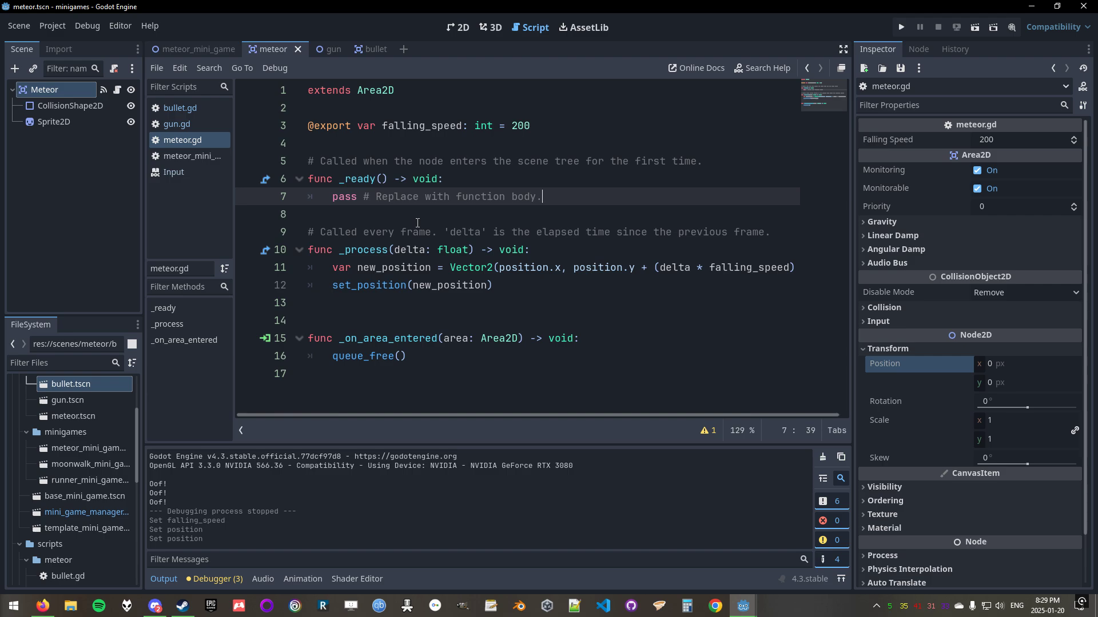
Examine the names of the _ready, _process and _on_area_entered functions in the meteor script.
{"action": "left_click", "coordinate": [346, 179]}
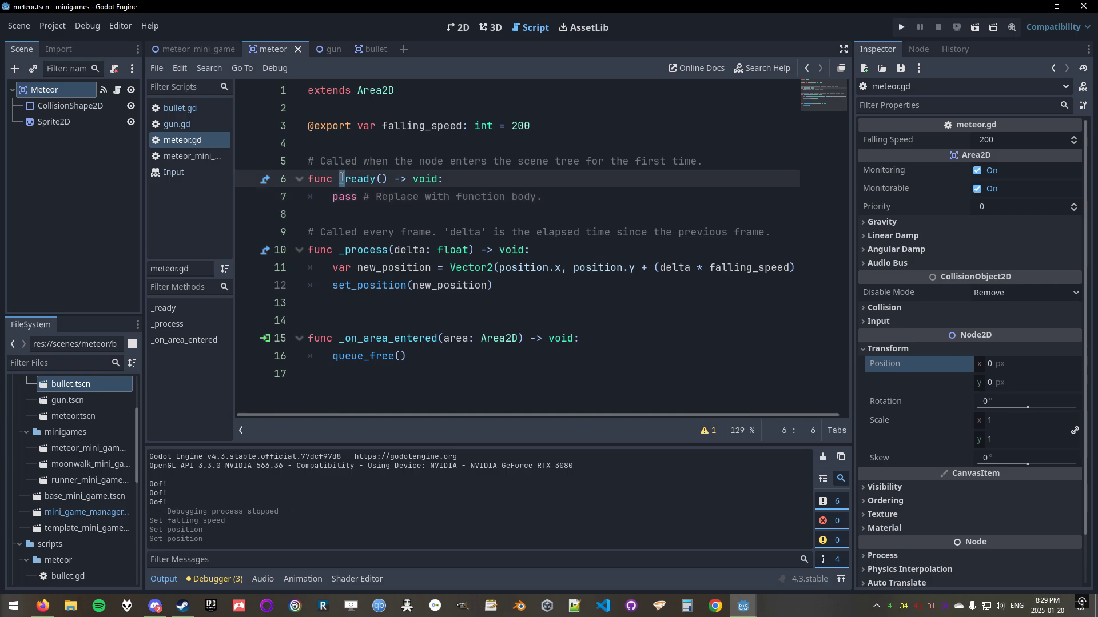
{"action": "double_click", "coordinate": [360, 252]}
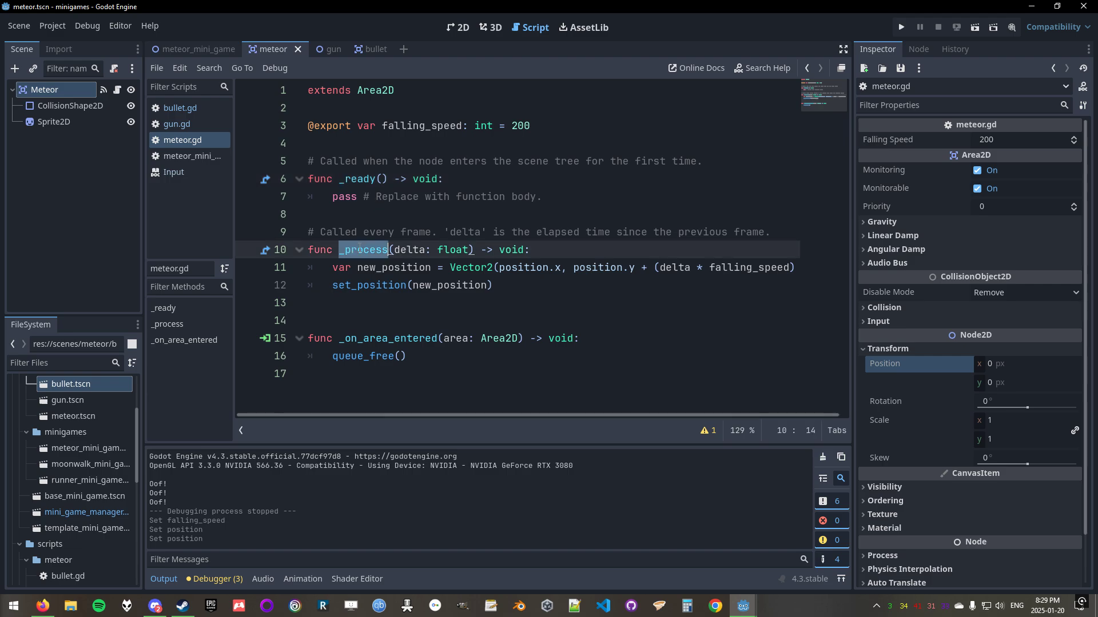
{"action": "left_click", "coordinate": [345, 250]}
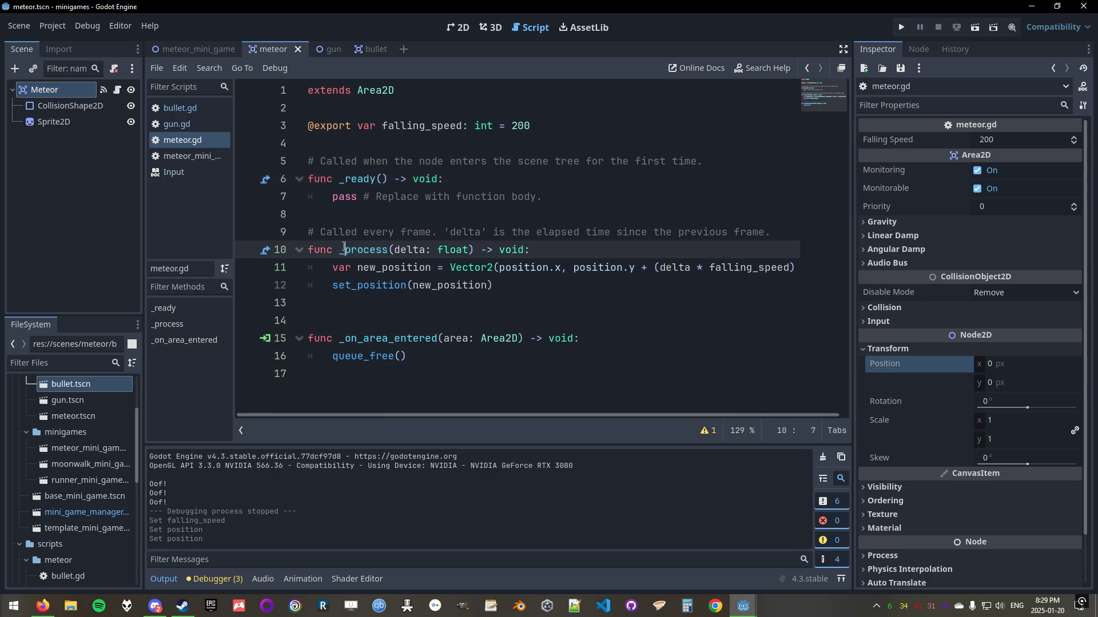
{"action": "double_click", "coordinate": [347, 250]}
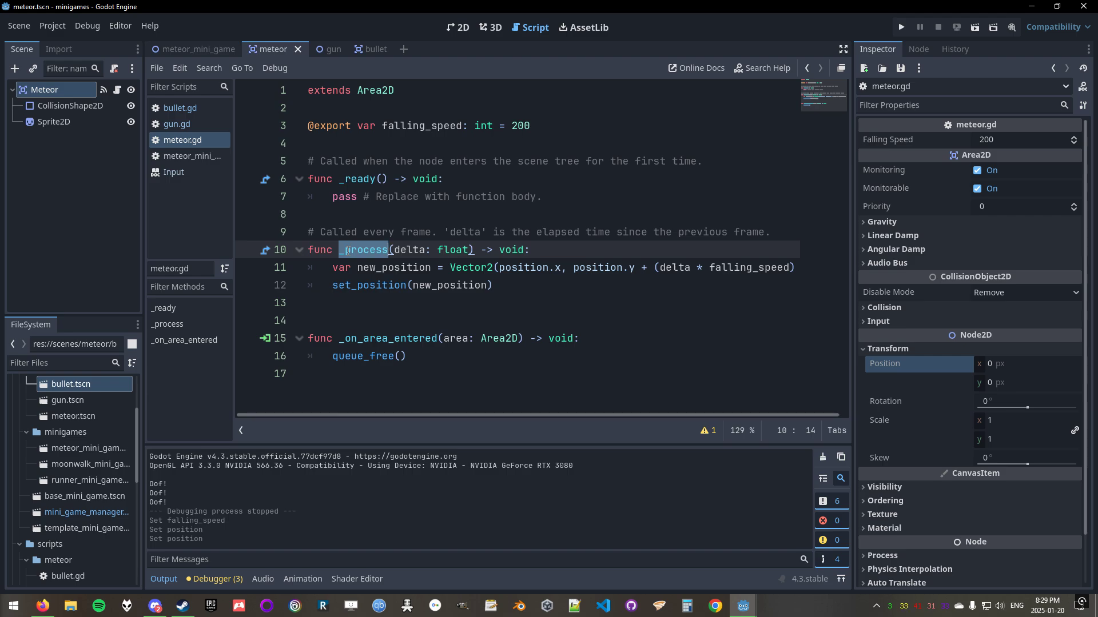
{"action": "double_click", "coordinate": [405, 337]}
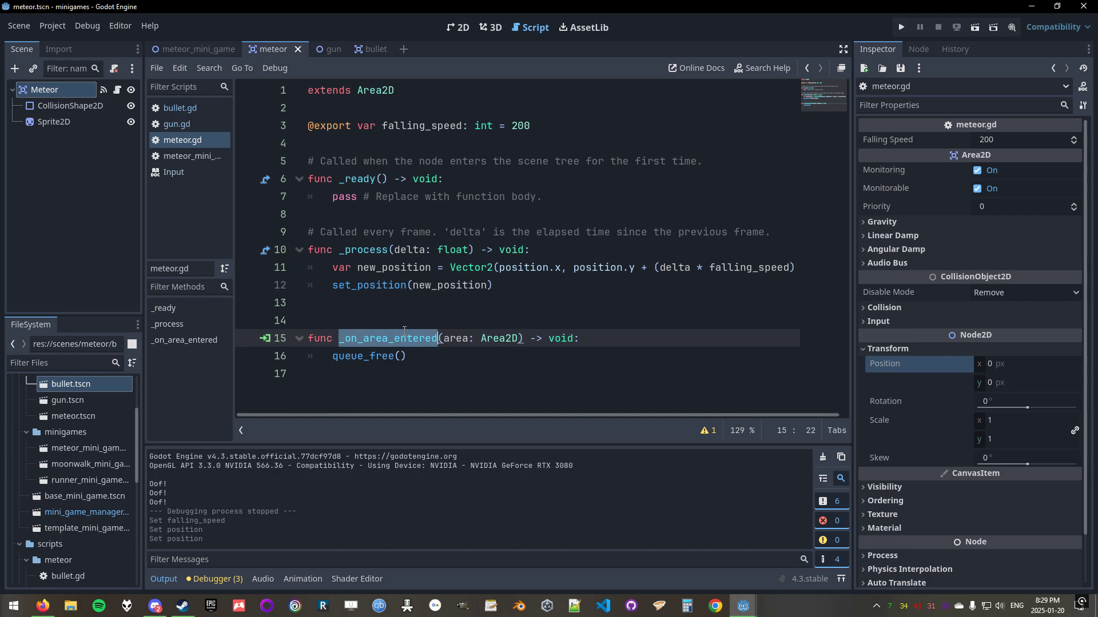
Try declaring an int variable named _private_thing directly below the exported falling_speed variable.
{"action": "left_click", "coordinate": [383, 127]}
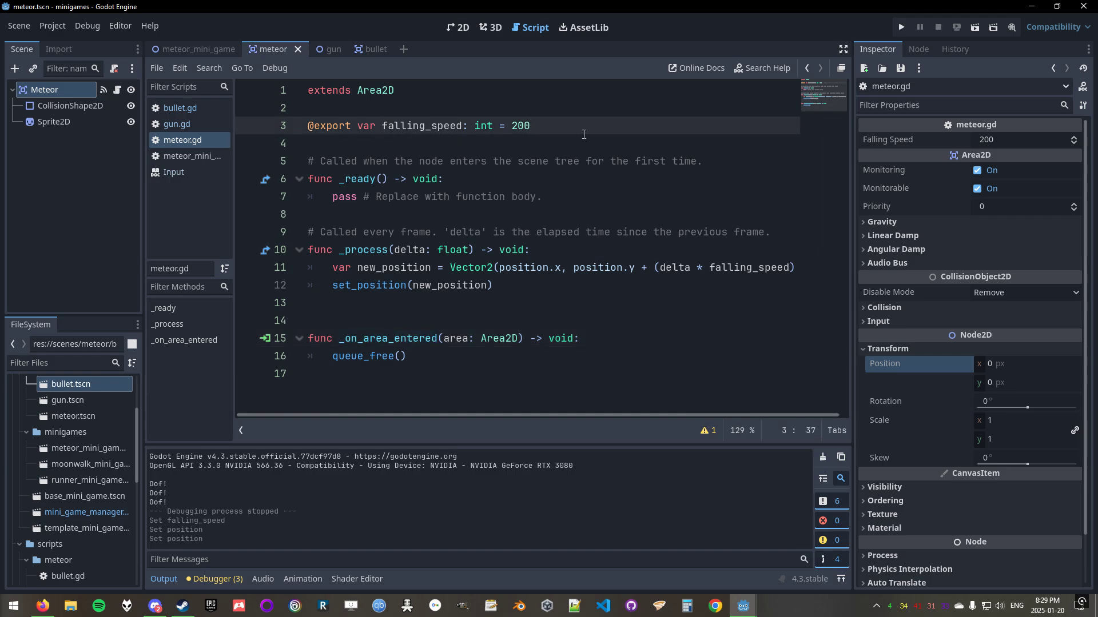
{"action": "key", "text": "Return"}
{"action": "type", "text": "var private"}
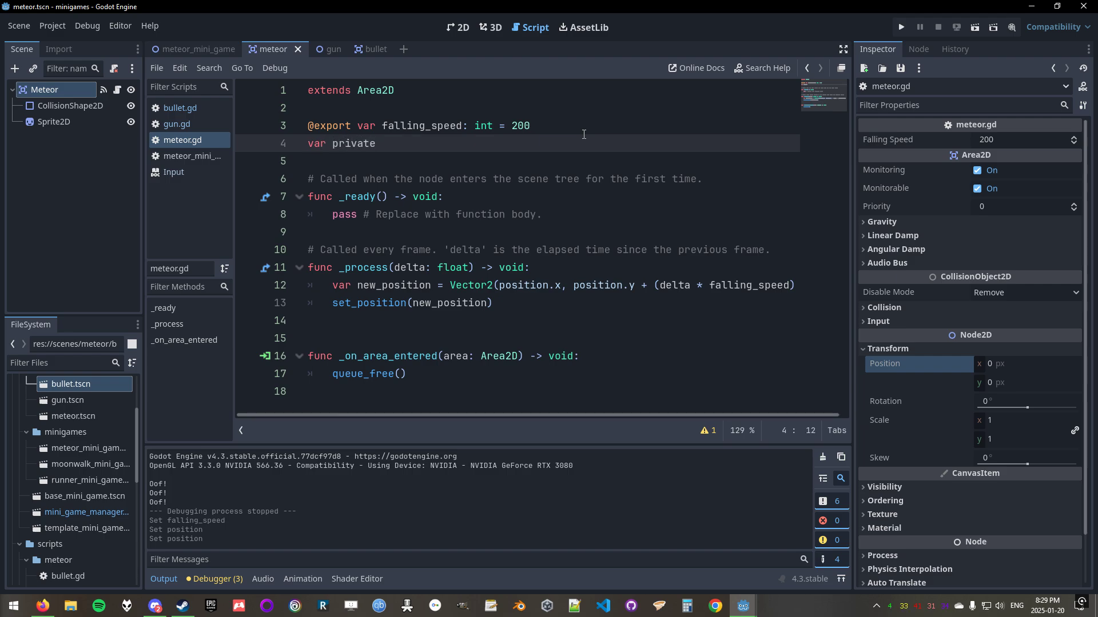
{"action": "type", "text": "_thing"}
{"action": "type", "text": ": "}
{"action": "type", "text": "int"}
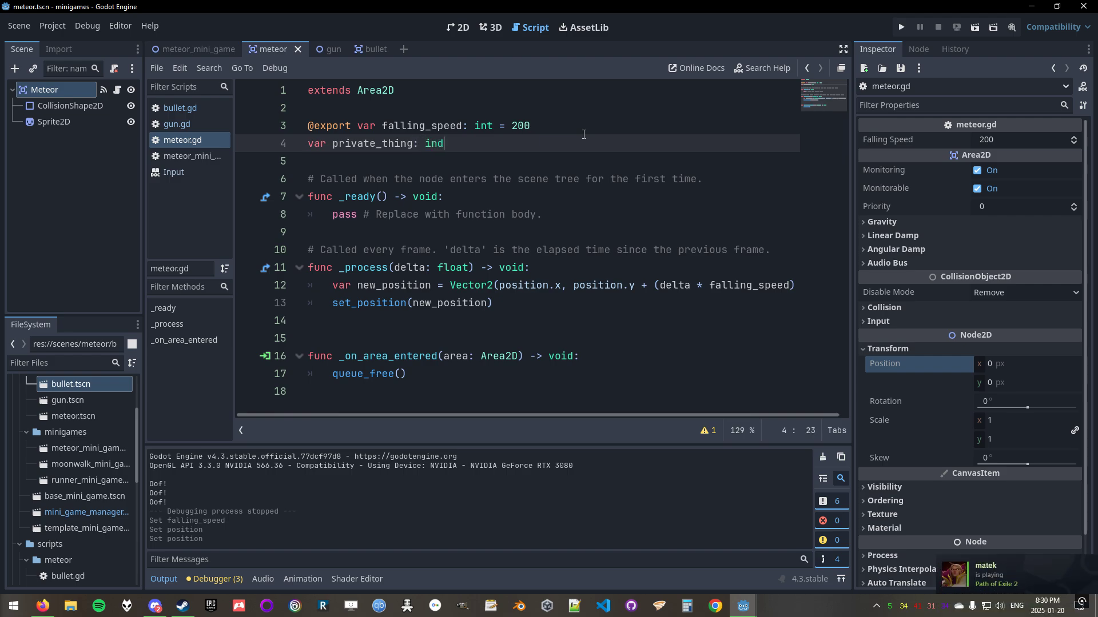
{"action": "key", "text": "Left"}
{"action": "key", "text": "Left"}
{"action": "key", "text": "Left"}
{"action": "key", "text": "ctrl+Left"}
{"action": "key", "text": "ctrl+Left"}
{"action": "type", "text": "_"}
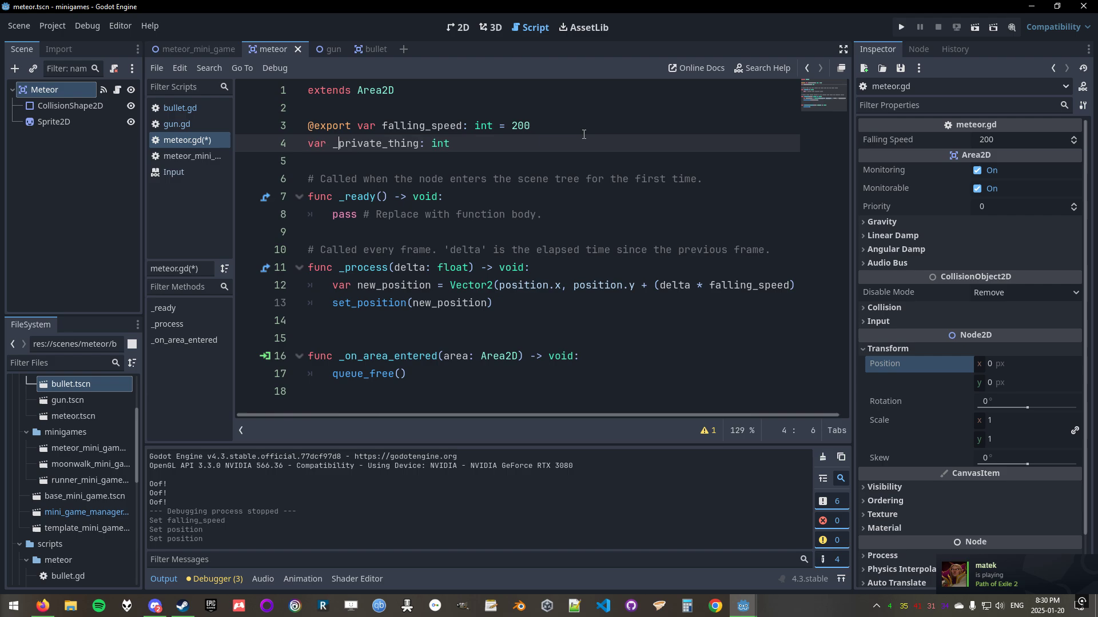
Delete the _private_thing variable declaration from the meteor script.
{"action": "left_click", "coordinate": [539, 161]}
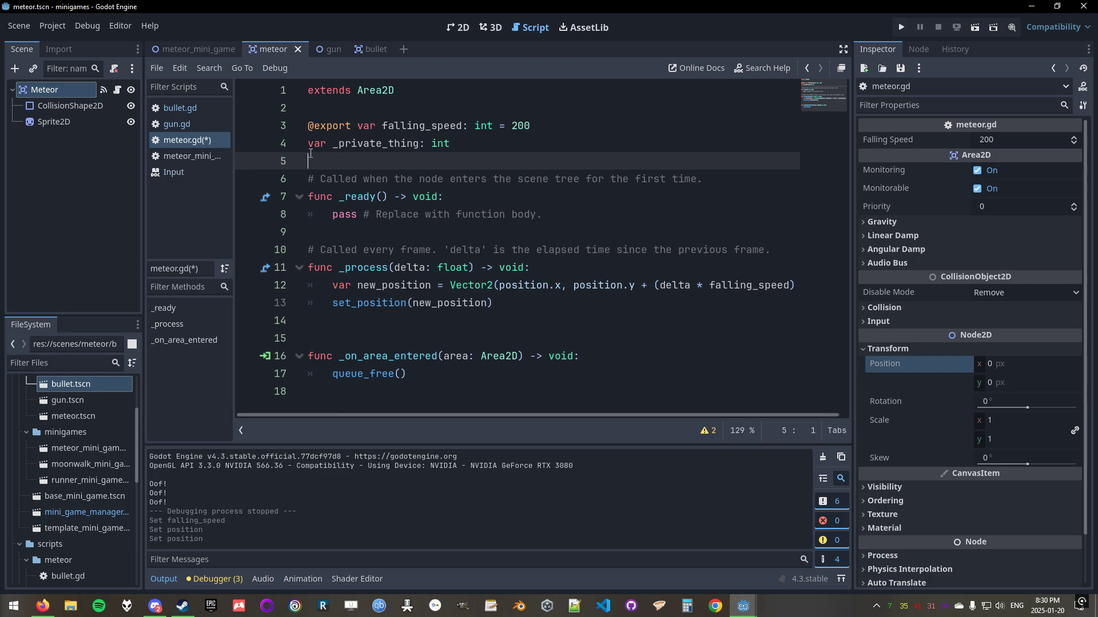
{"action": "left_click_drag", "start_coordinate": [310, 154], "coordinate": [300, 150]}
{"action": "key", "text": "Delete"}
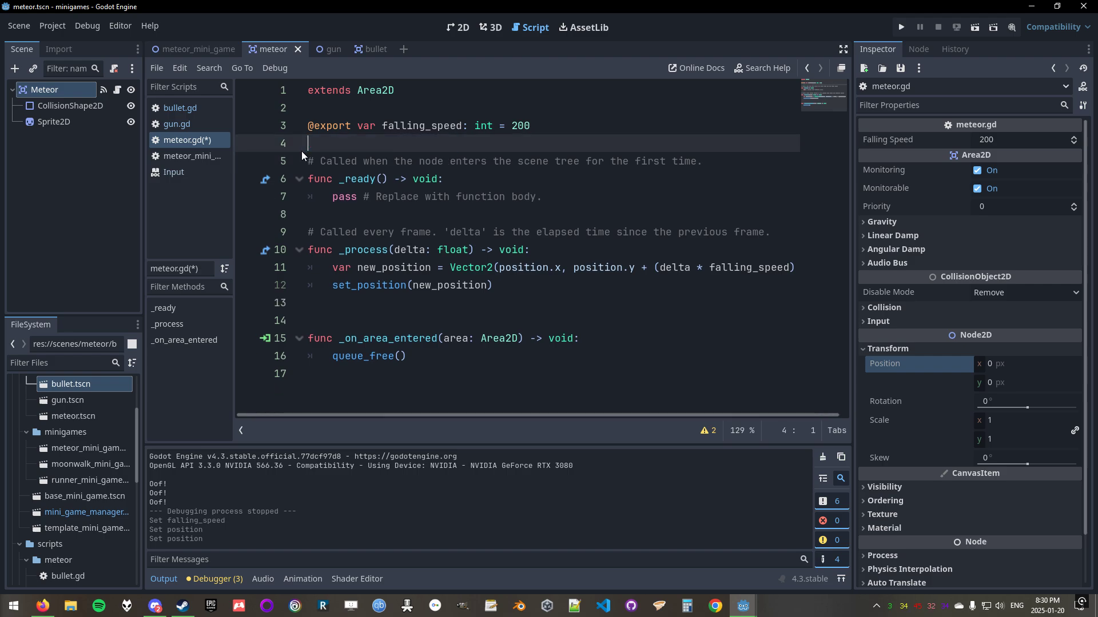
Save the meteor script and show the debugger's list of errors and warnings.
{"action": "left_click", "coordinate": [353, 201]}
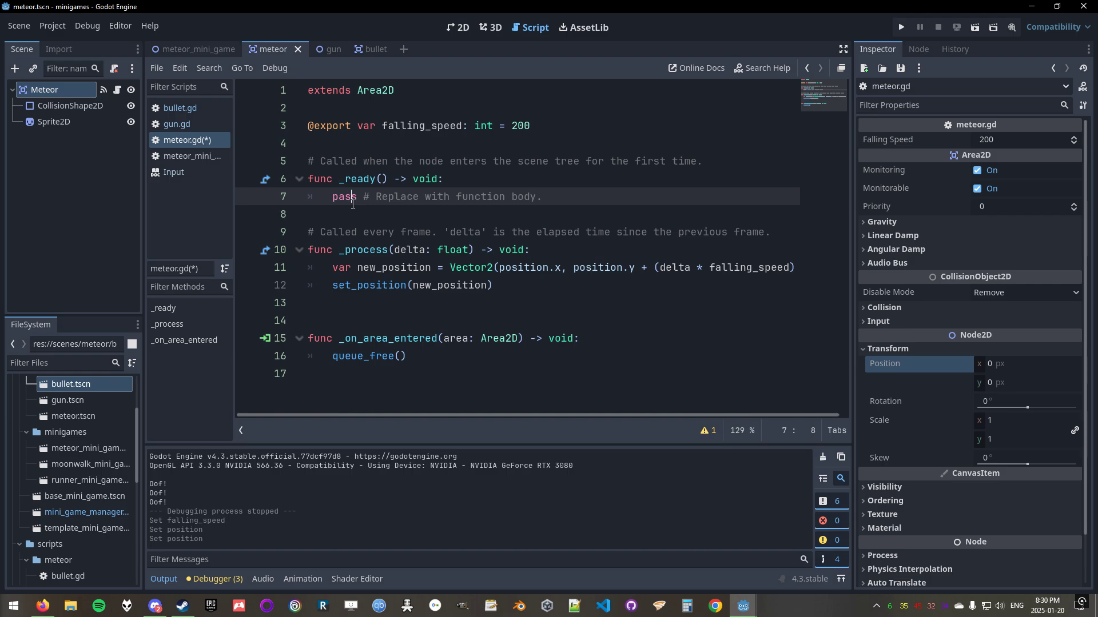
{"action": "key", "text": "ctrl+s"}
{"action": "left_click", "coordinate": [218, 579]}
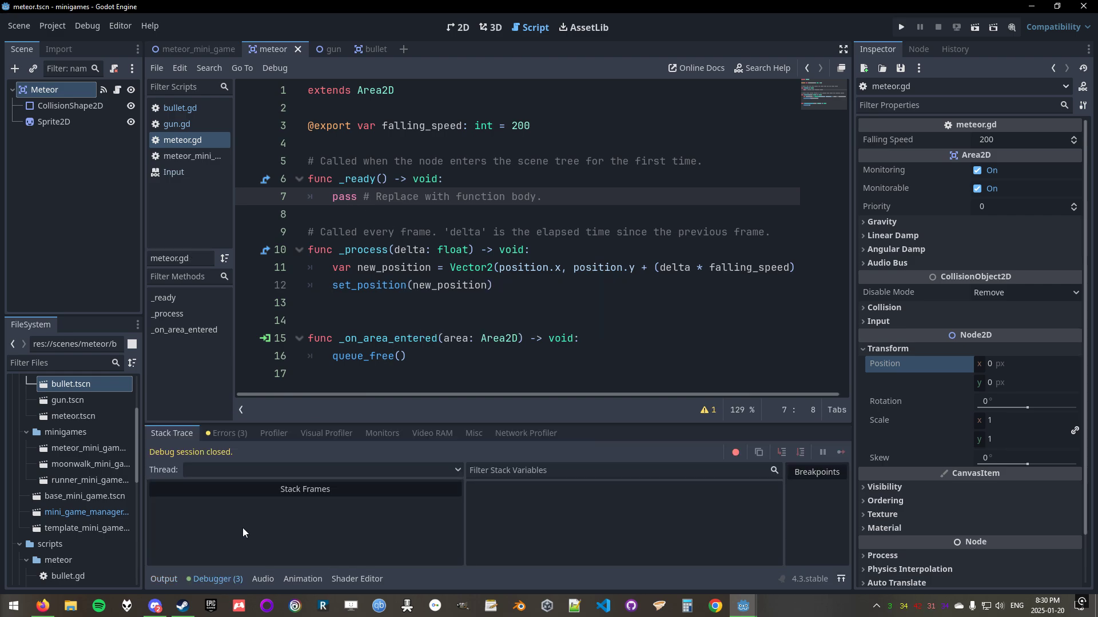
{"action": "left_click", "coordinate": [231, 433]}
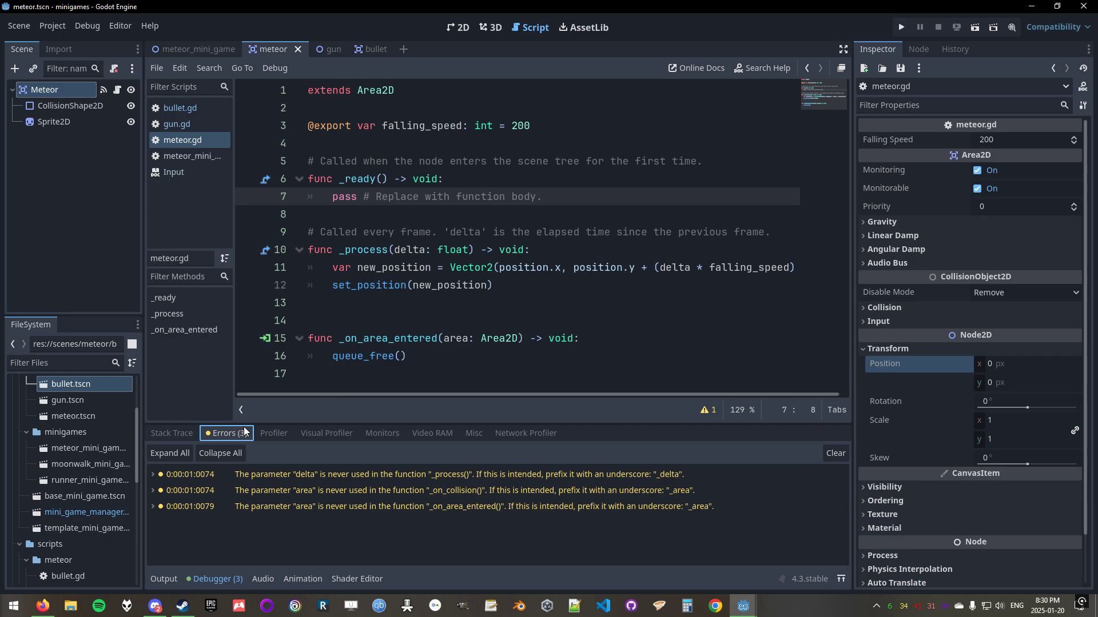
Add a function _test_function() -> void containing only pass between _process and _on_area_entered, and save the script.
{"action": "left_click", "coordinate": [495, 339]}
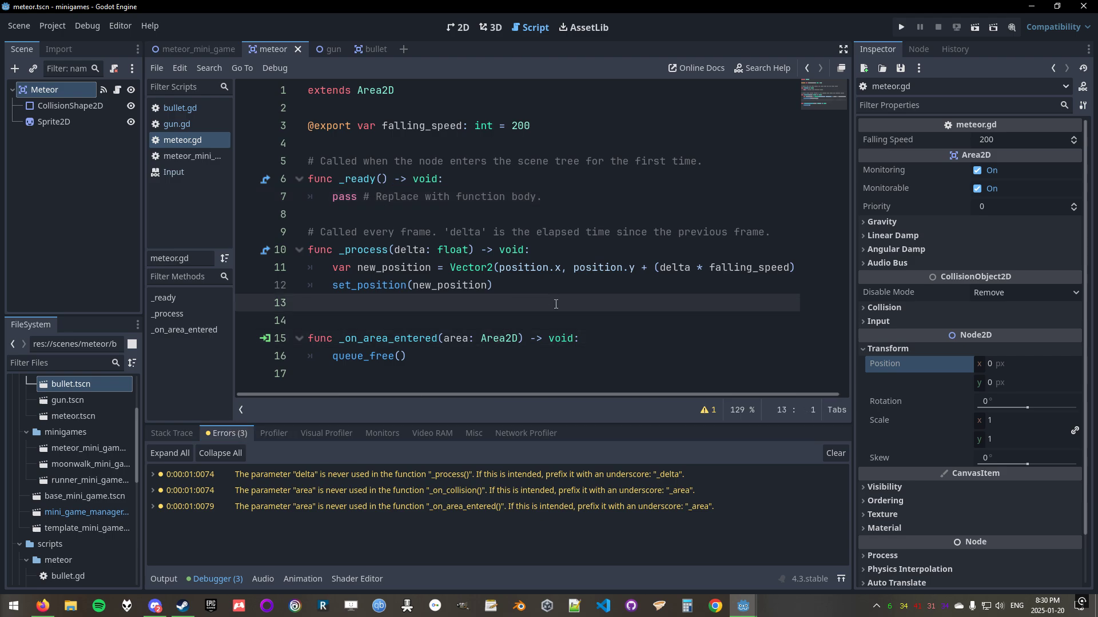
{"action": "key", "text": "Return"}
{"action": "type", "text": "func"}
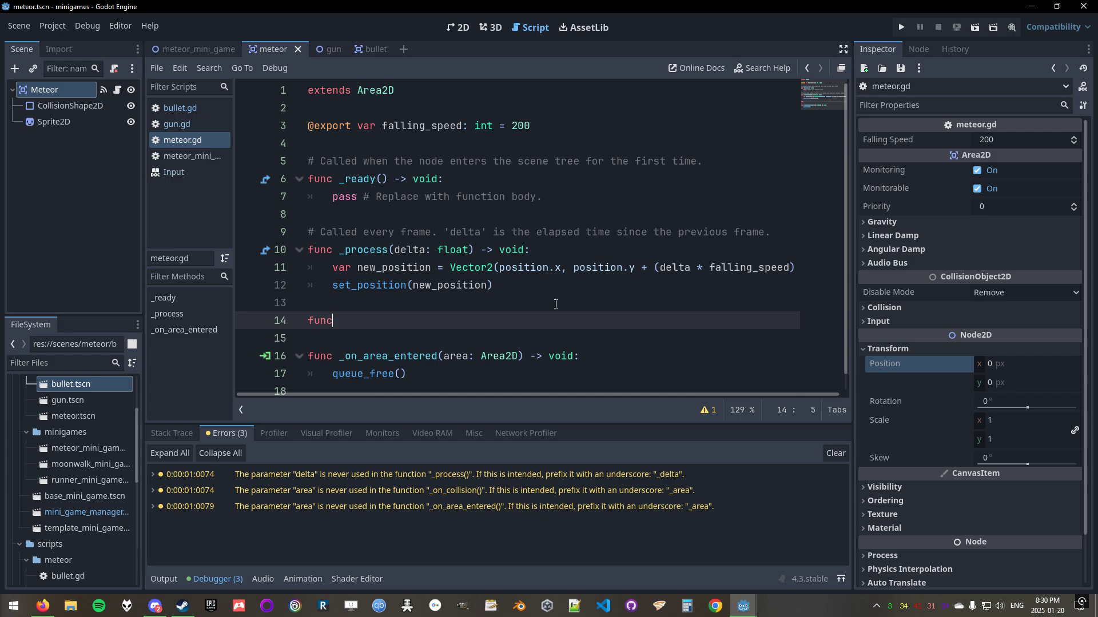
{"action": "type", "text": " _"}
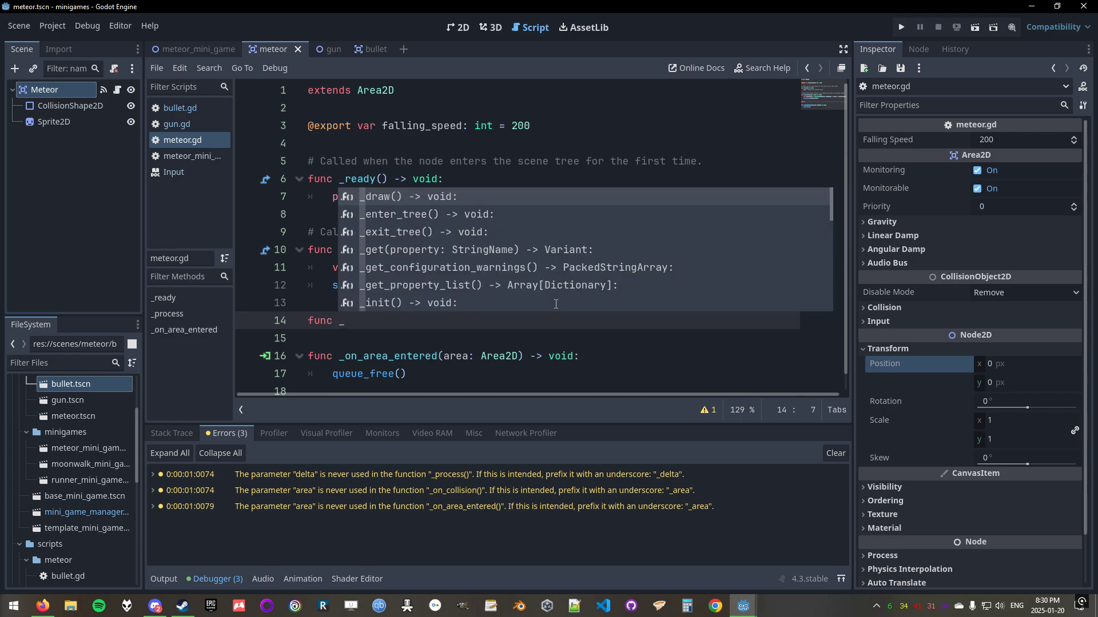
{"action": "type", "text": "test"}
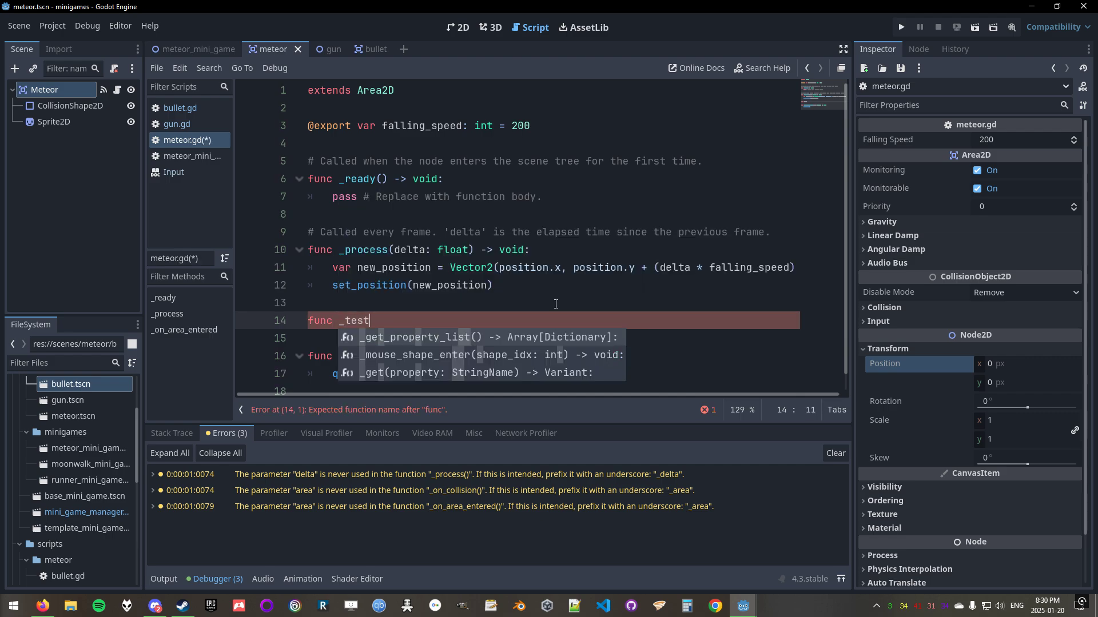
{"action": "type", "text": "_function"}
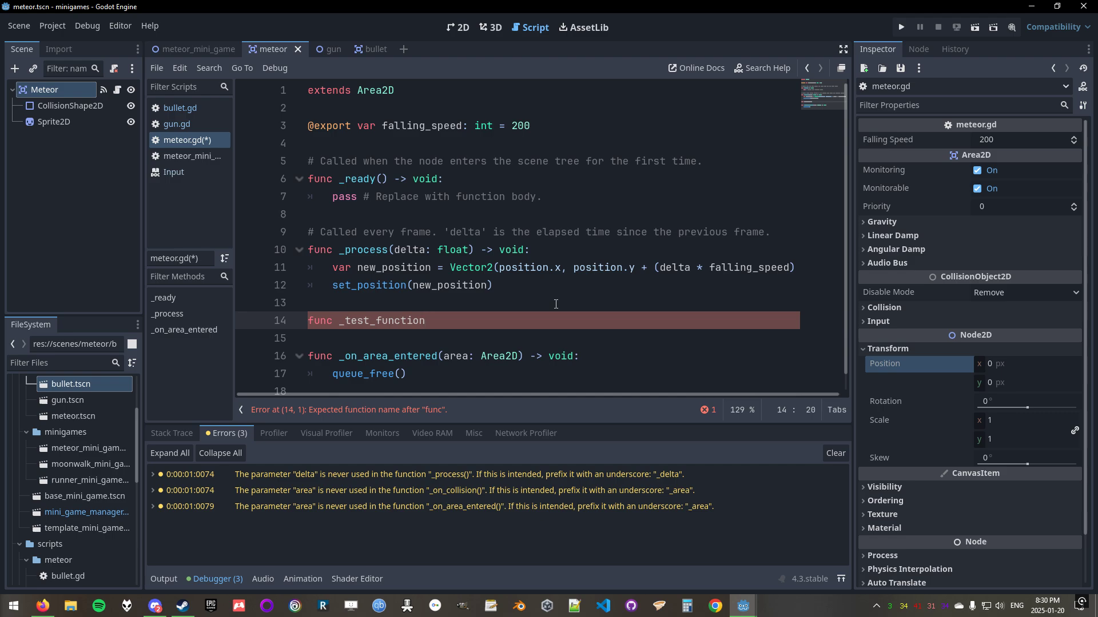
{"action": "type", "text": "() -> void:"}
{"action": "key", "text": "Return"}
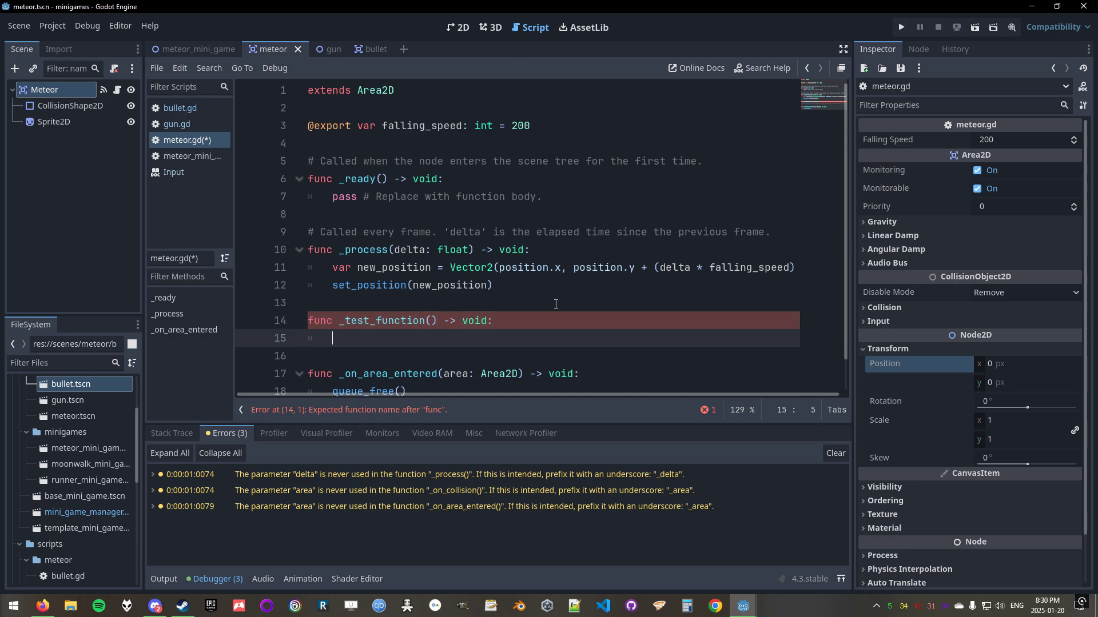
{"action": "type", "text": "pass"}
{"action": "key", "text": "ctrl+s"}
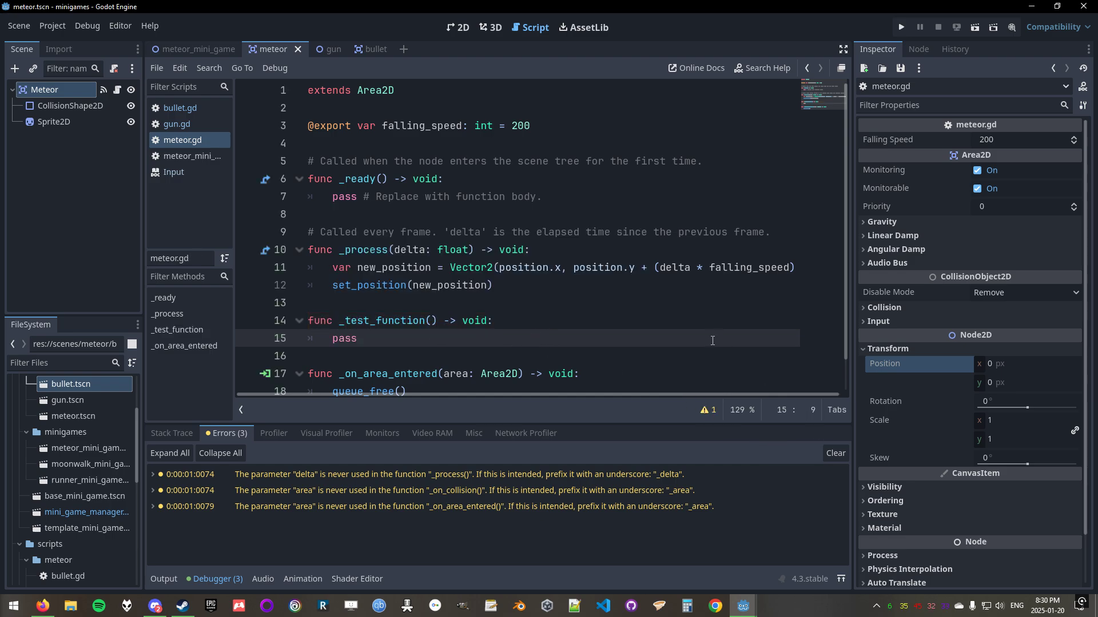
Run the meteor scene, close the game window and list the meteor script's warnings.
{"action": "key", "text": "F6"}
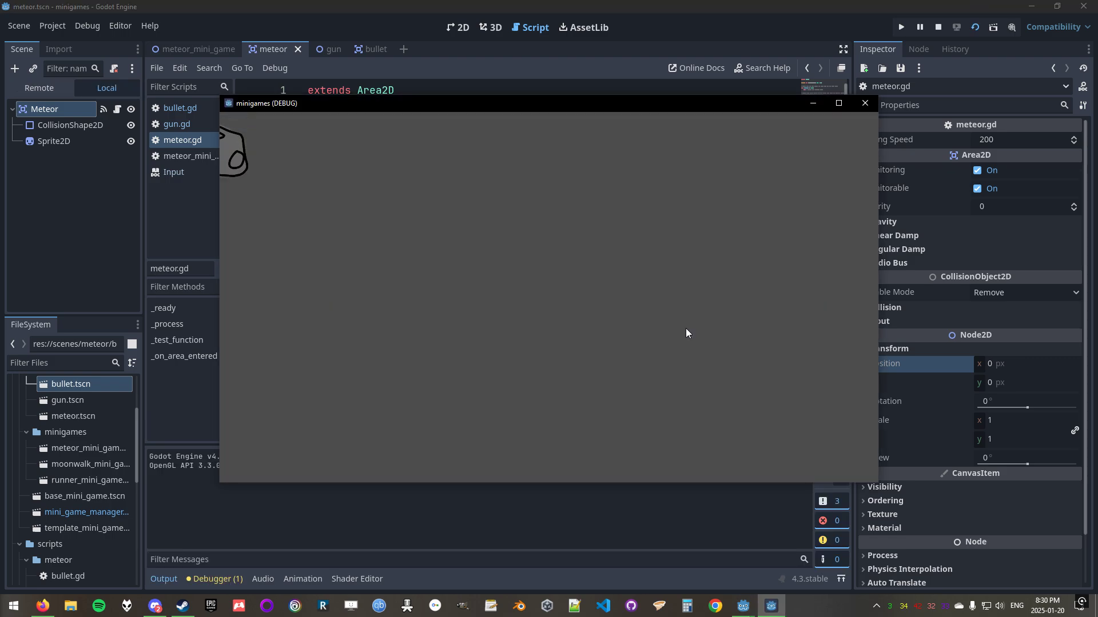
{"action": "left_click", "coordinate": [865, 103]}
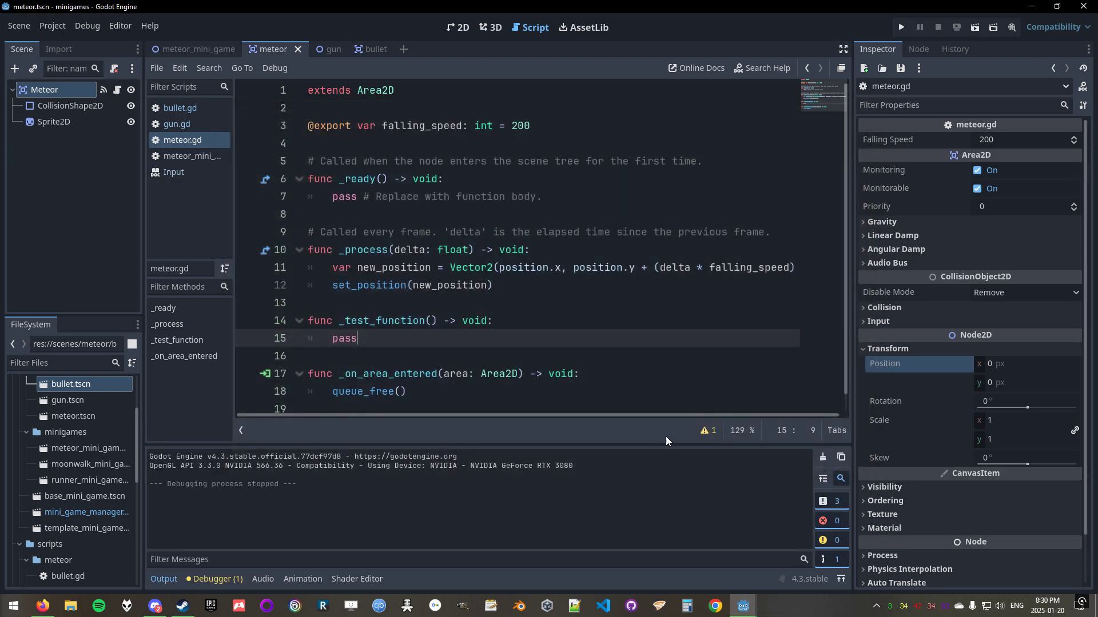
{"action": "left_click", "coordinate": [704, 430]}
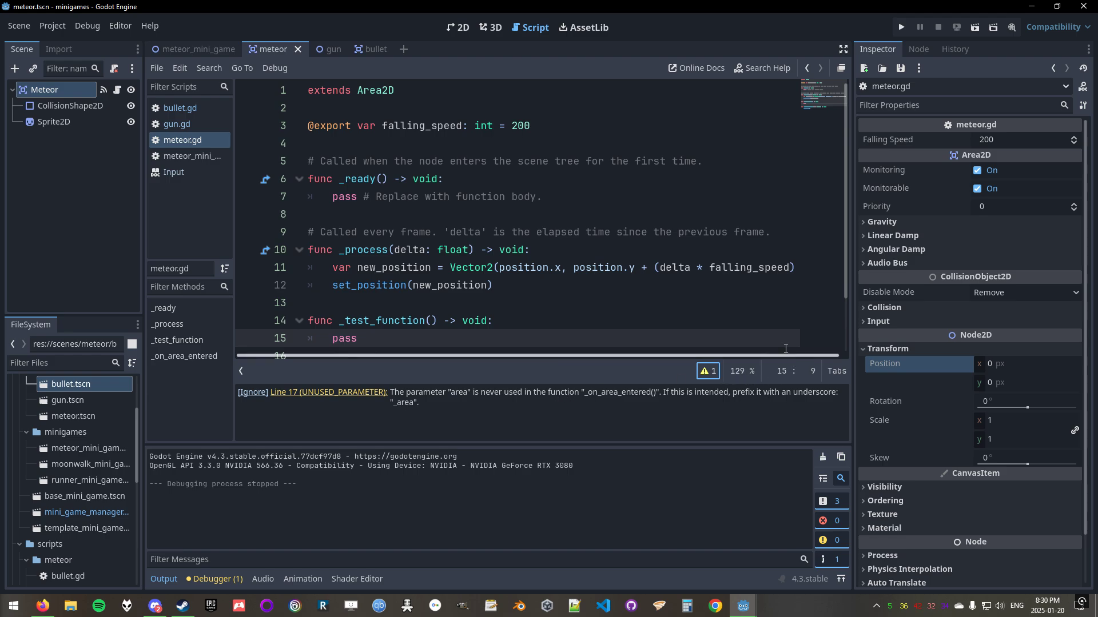
{"action": "left_click", "coordinate": [671, 303]}
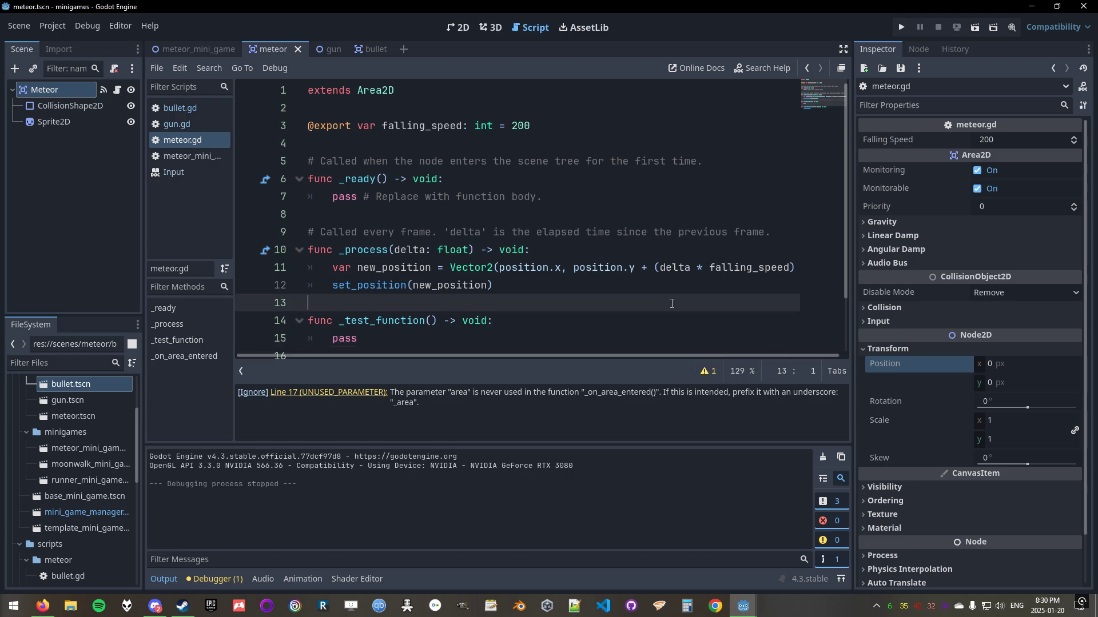
Examine the _process function and its new_position variable in the meteor script, and hide the warnings list.
{"action": "left_click", "coordinate": [241, 371]}
{"action": "left_click", "coordinate": [482, 344]}
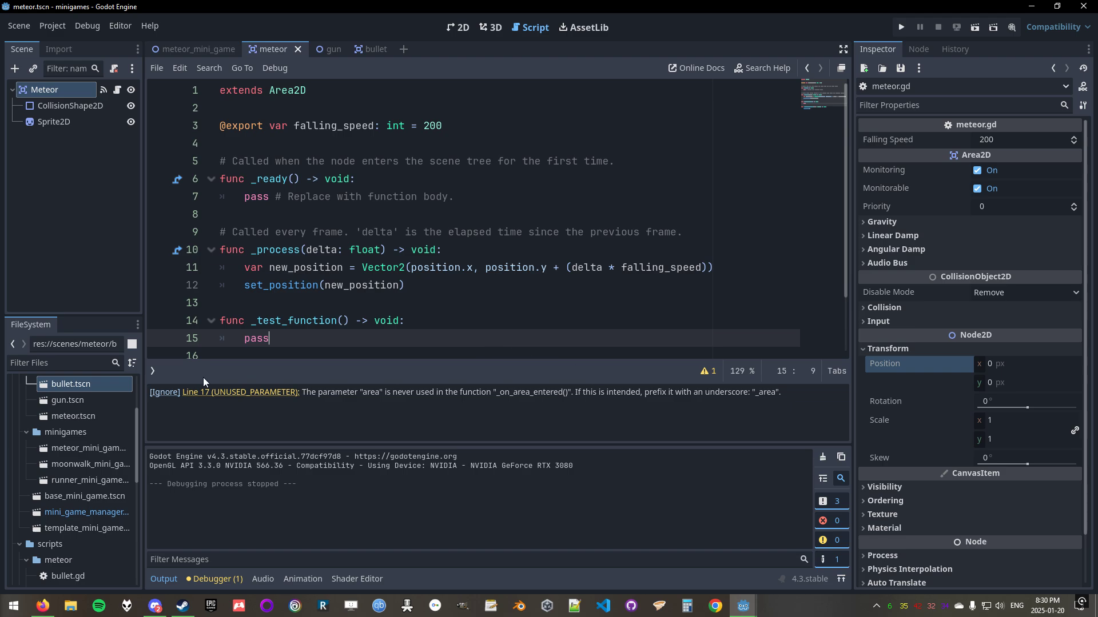
{"action": "left_click", "coordinate": [157, 374]}
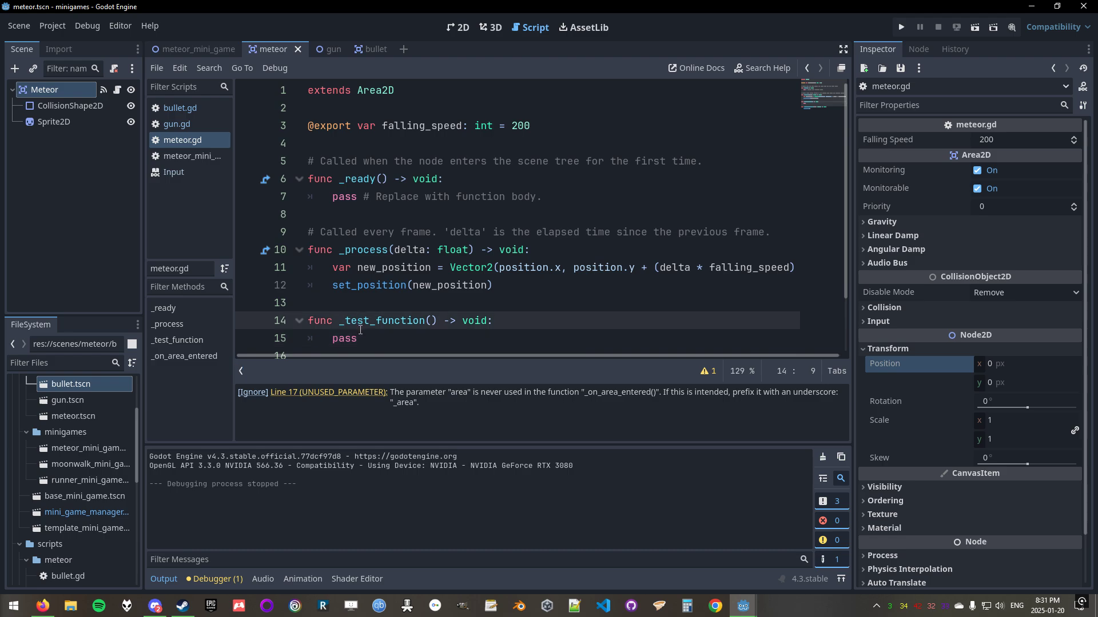
{"action": "left_click", "coordinate": [362, 250]}
{"action": "double_click", "coordinate": [362, 250]}
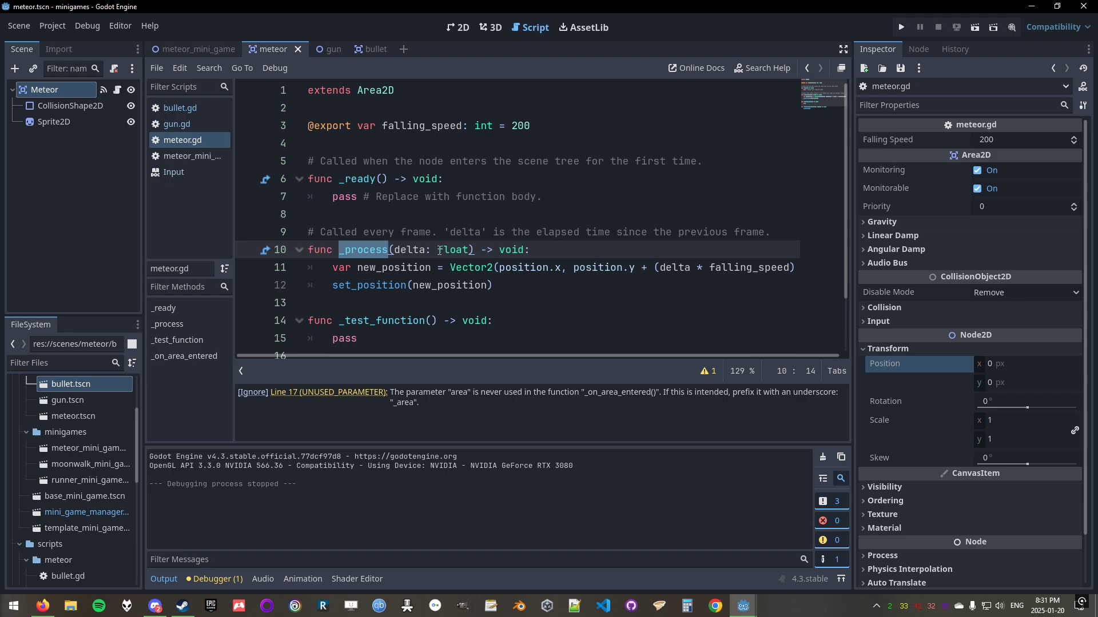
{"action": "left_click", "coordinate": [241, 371]}
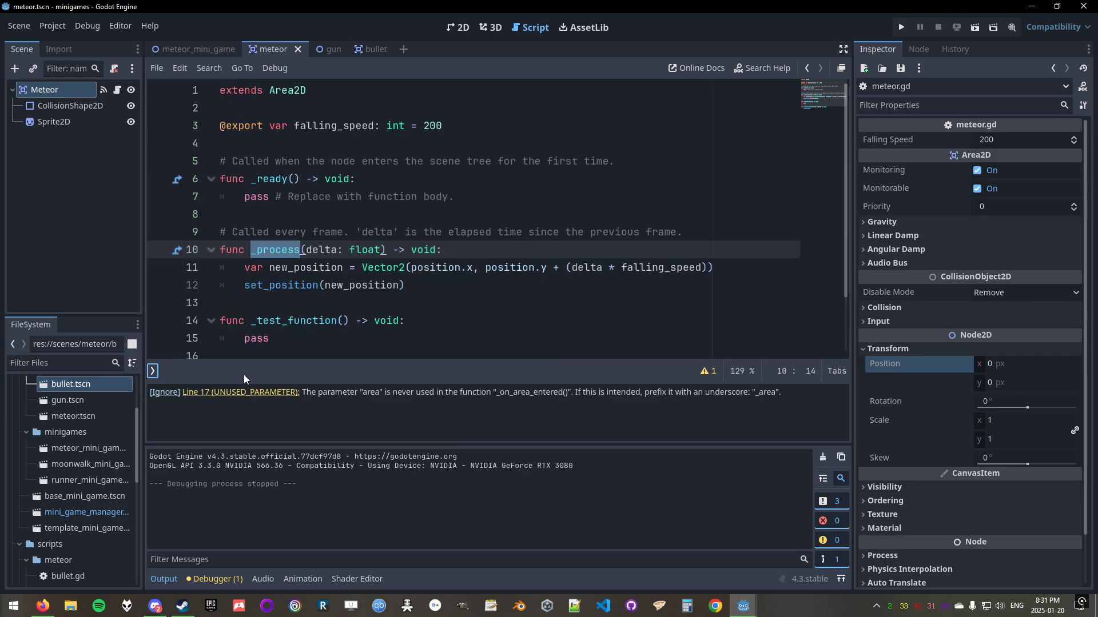
{"action": "left_click", "coordinate": [153, 371]}
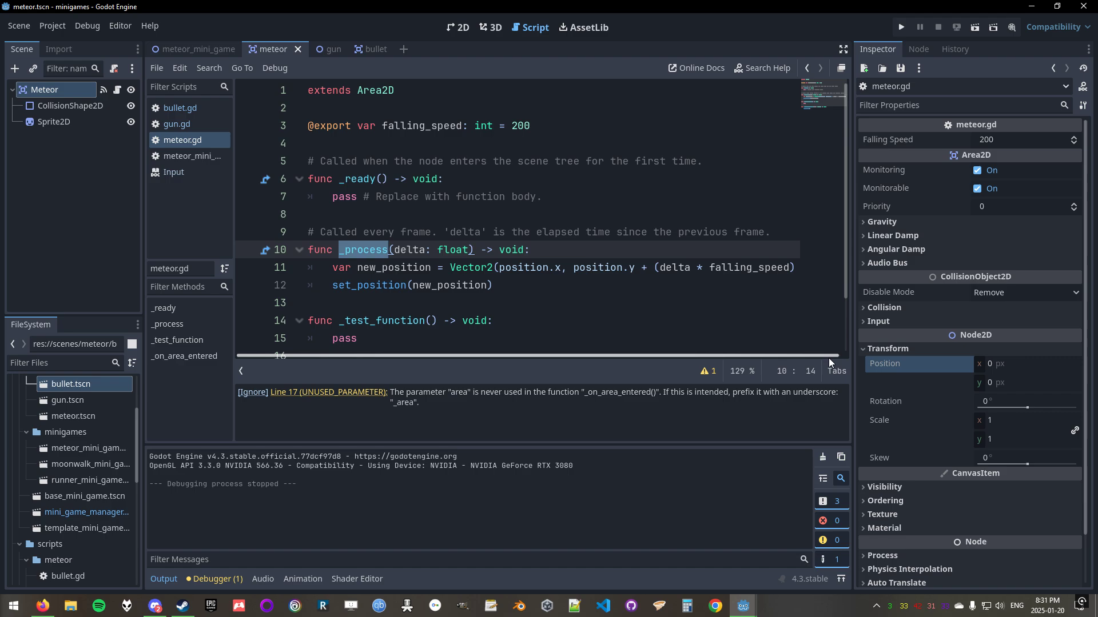
{"action": "left_click", "coordinate": [737, 328]}
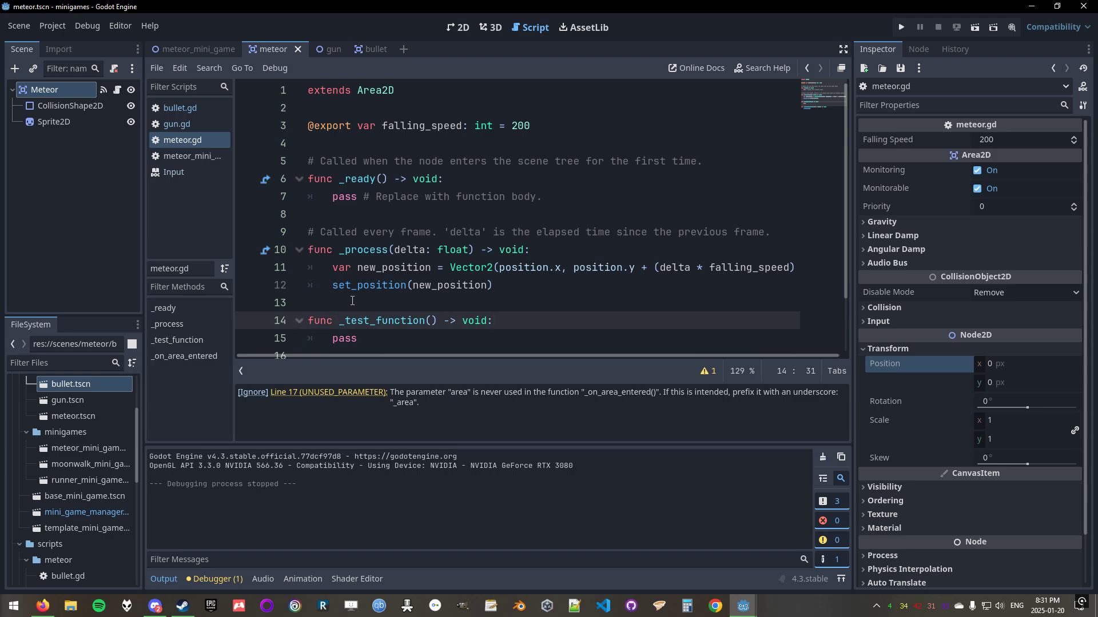
{"action": "left_click", "coordinate": [401, 248]}
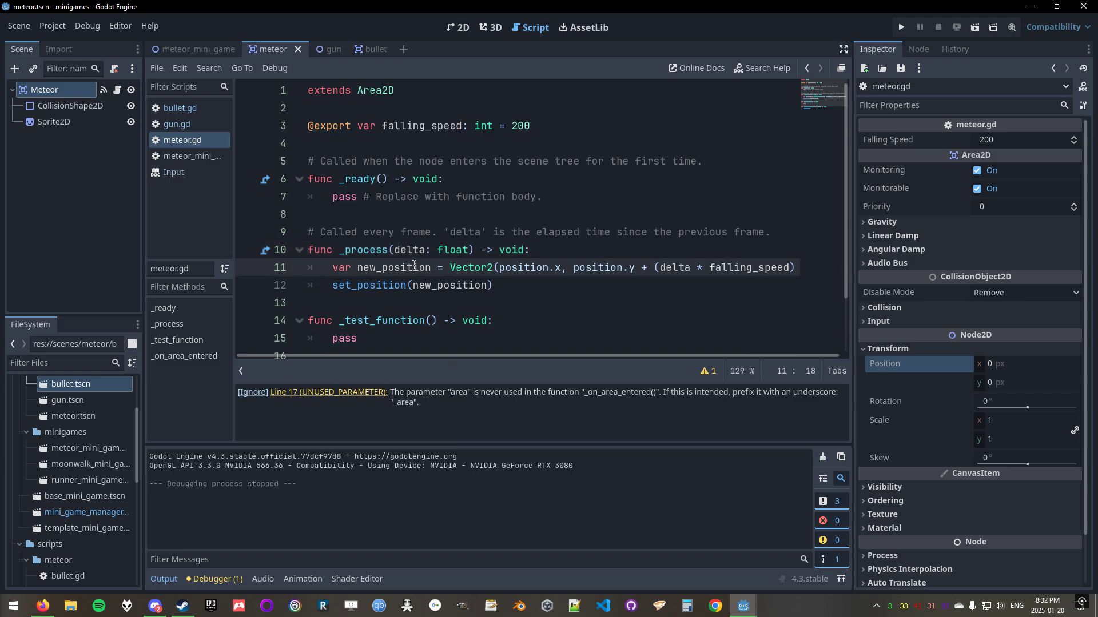
{"action": "double_click", "coordinate": [375, 270]}
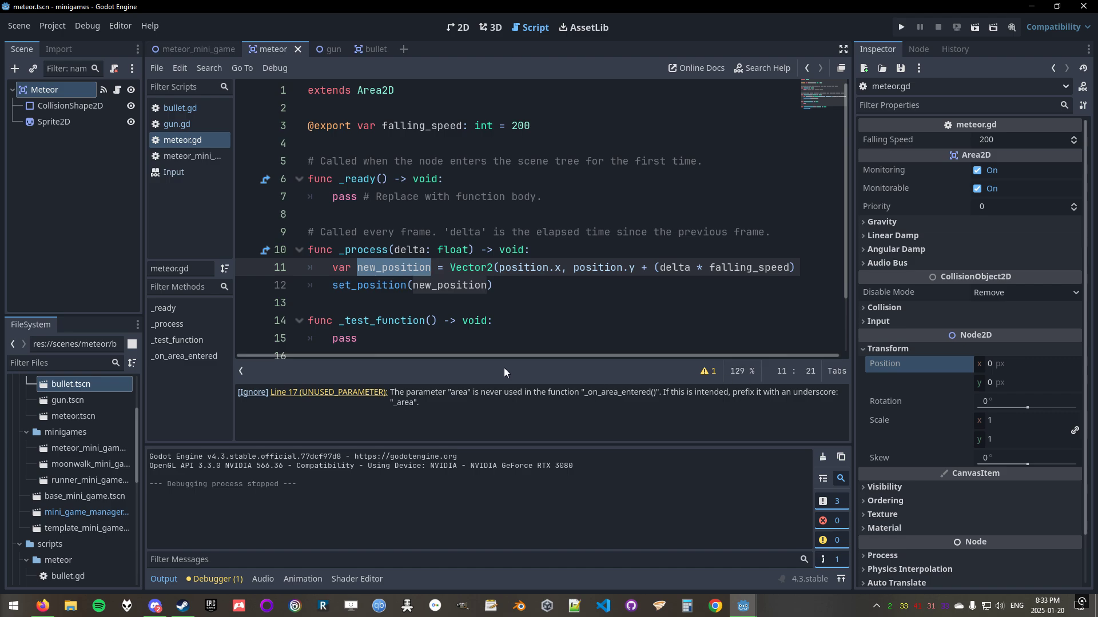
{"action": "left_click", "coordinate": [707, 371]}
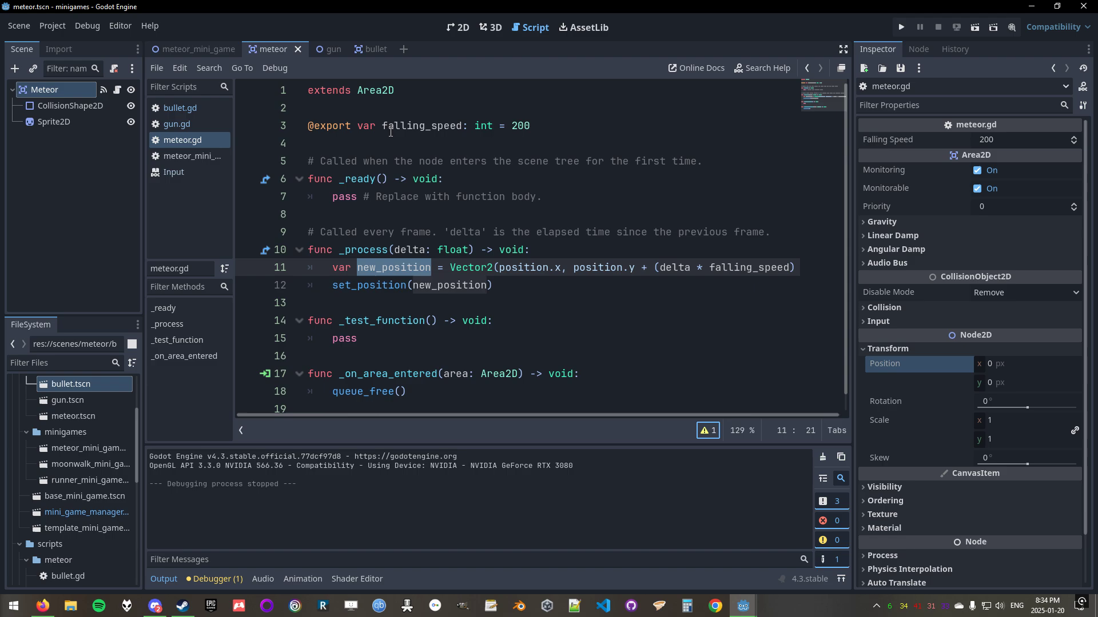
Open the meteor_mini_game scene in the 2D editor and examine the gun and ground area.
{"action": "left_click", "coordinate": [195, 48]}
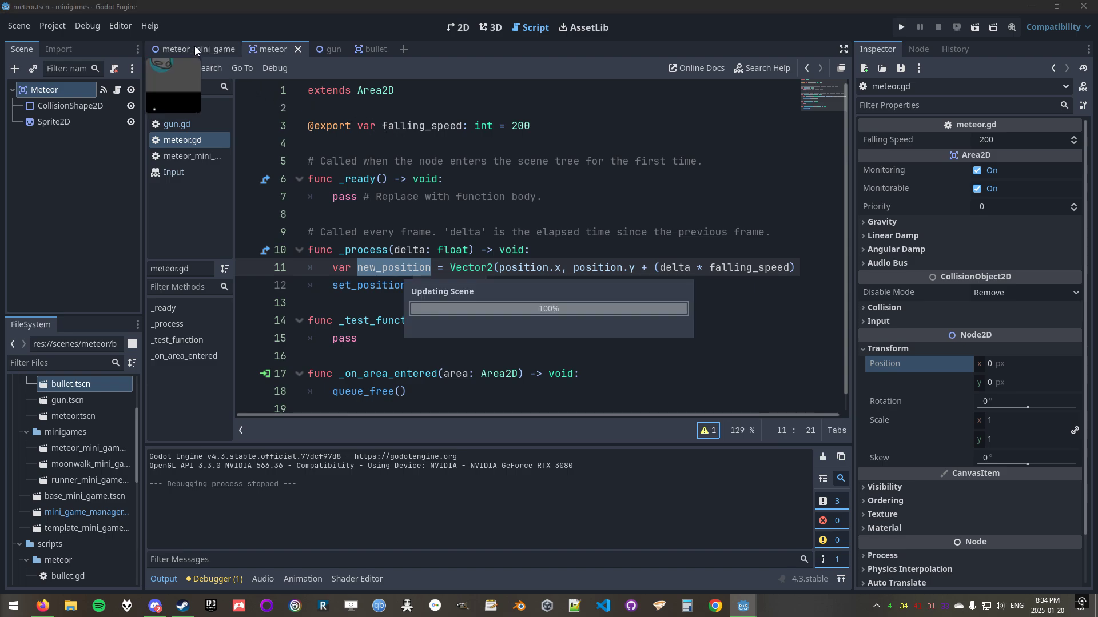
{"action": "left_click", "coordinate": [466, 33]}
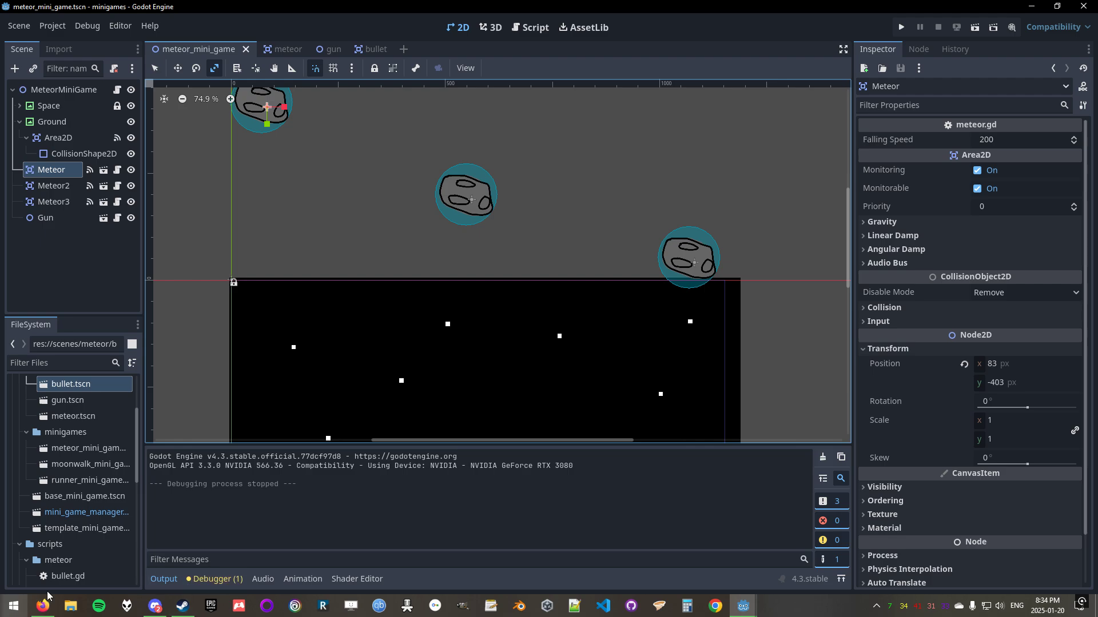
{"action": "key", "text": "alt+z"}
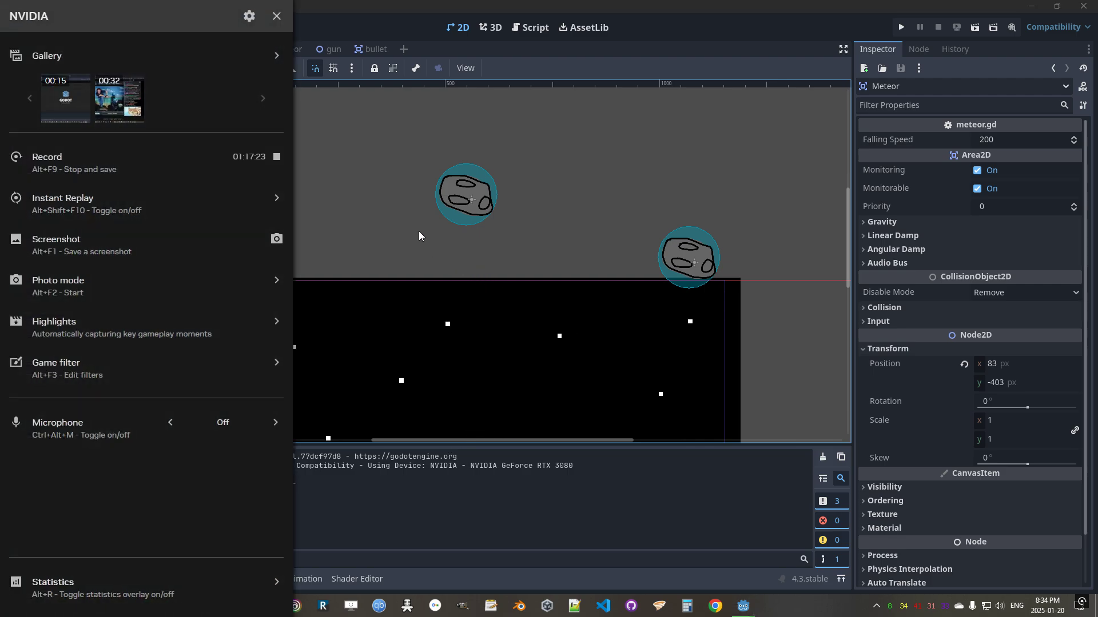
{"action": "left_click", "coordinate": [419, 231]}
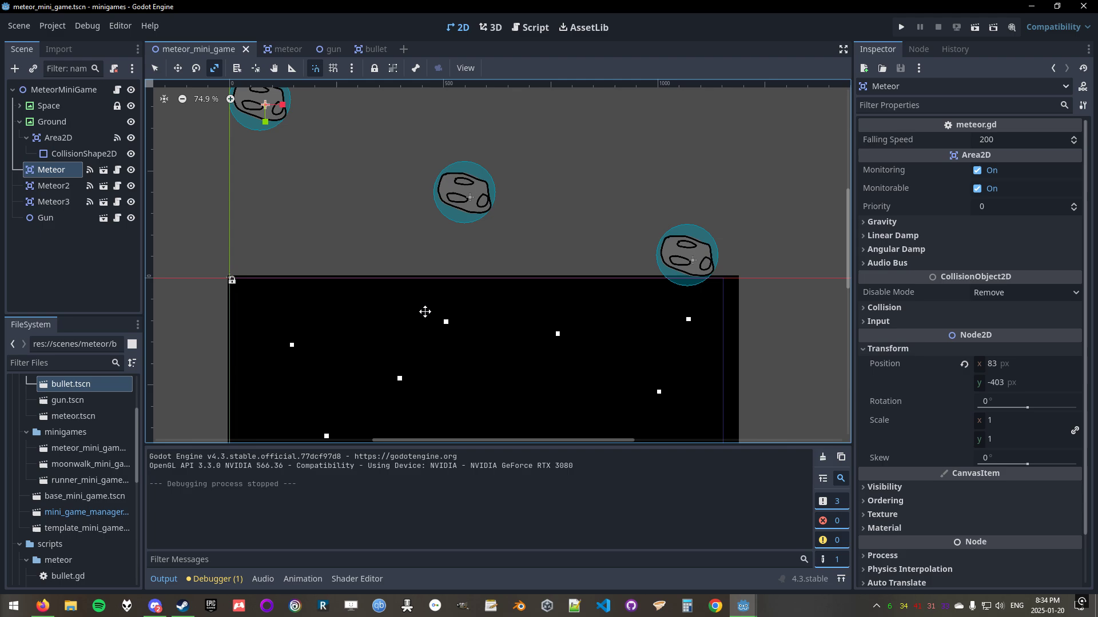
{"action": "scroll", "coordinate": [443, 279], "scroll_direction": "down", "scroll_amount": 4}
{"action": "middle_click_drag", "start_coordinate": [467, 284], "coordinate": [468, 252]}
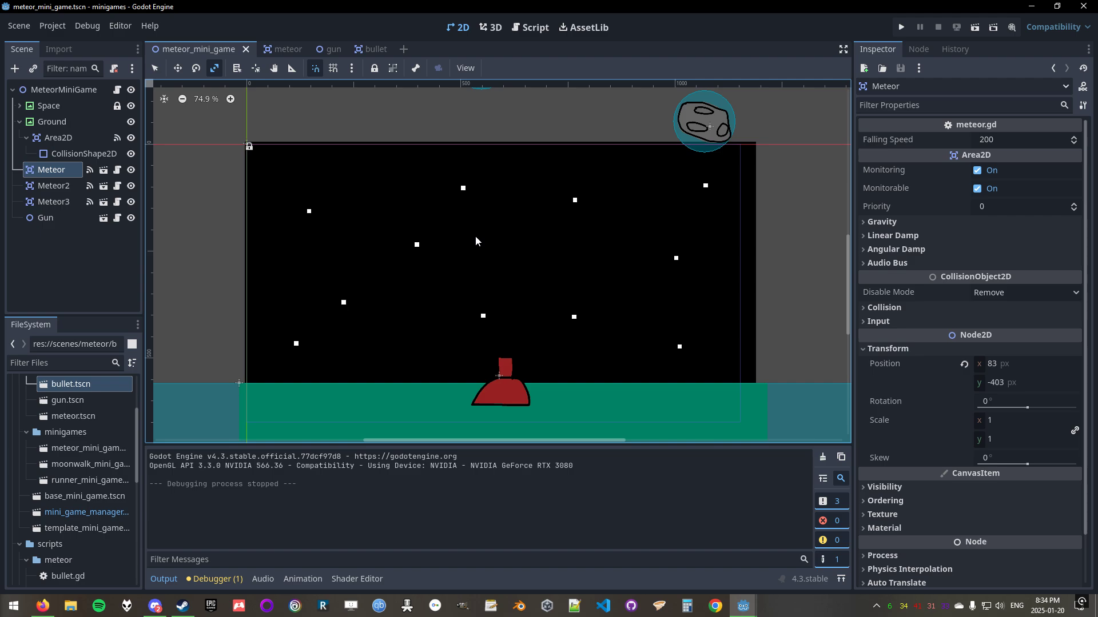
{"action": "key", "text": "alt+z"}
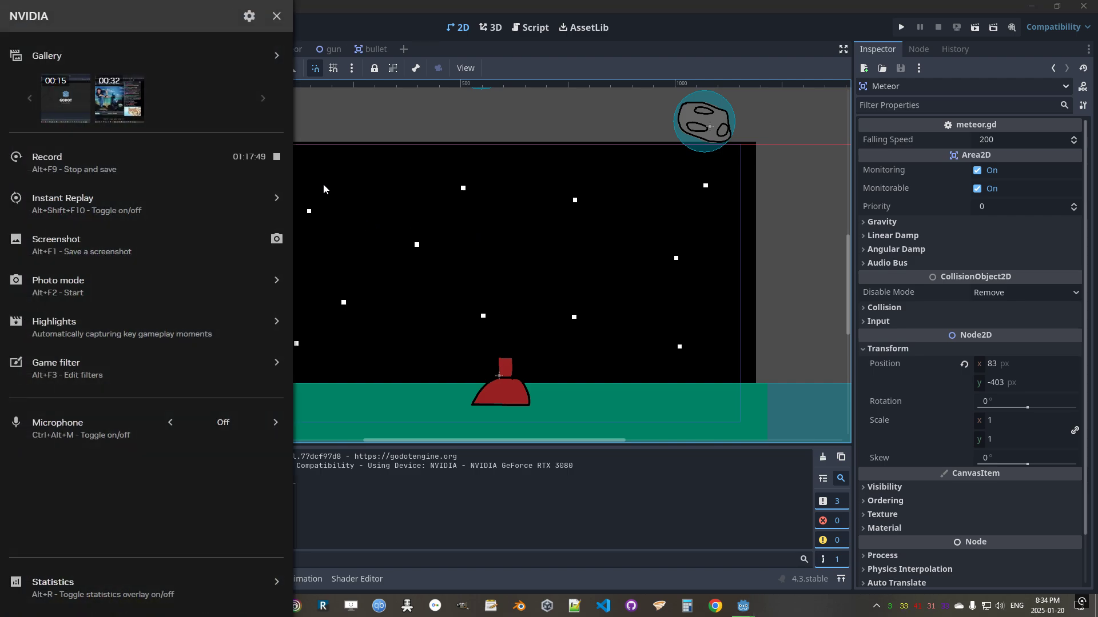